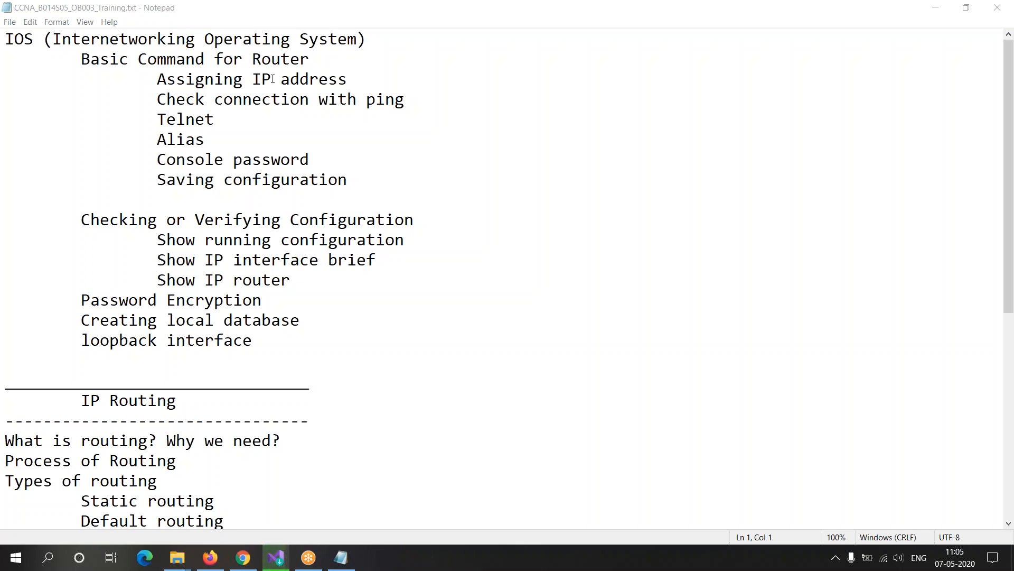
{"action": "left_click_drag", "start_coordinate": [9, 34], "coordinate": [333, 254]}
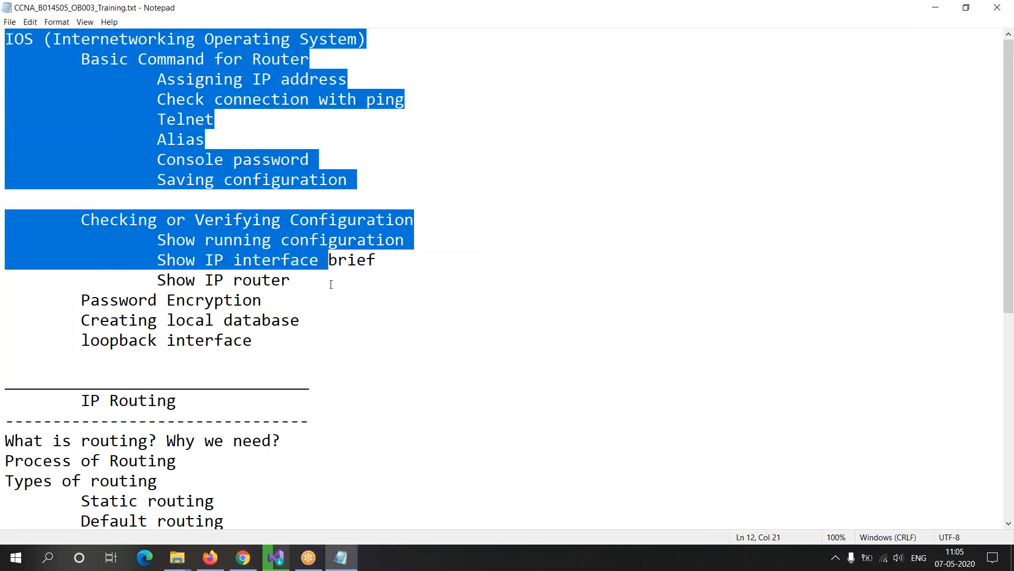
{"action": "left_click", "coordinate": [329, 292]}
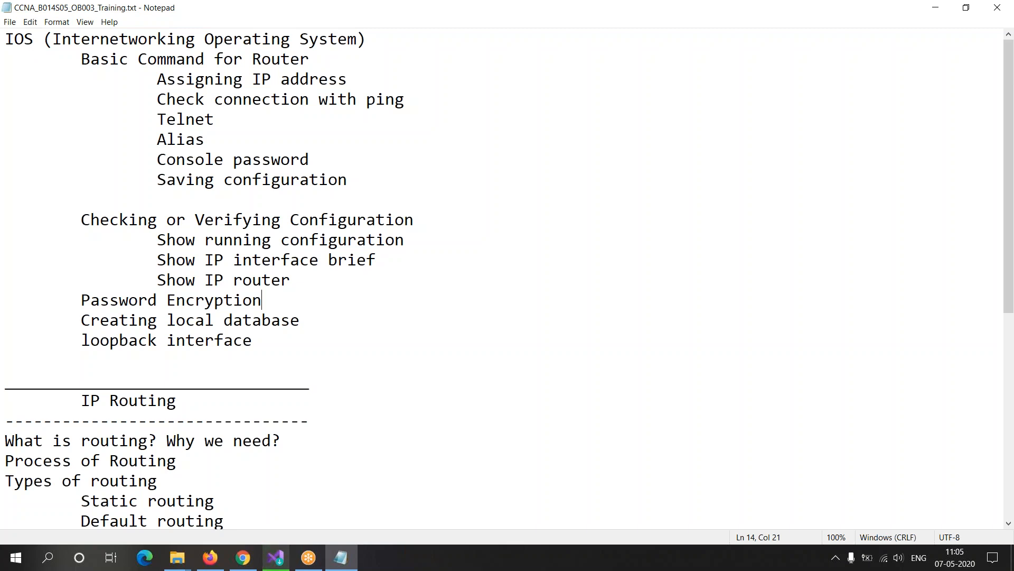
{"action": "left_click", "coordinate": [11, 43]}
Step: Find and launch Cisco Packet Tracer
{"action": "key", "text": "super"}
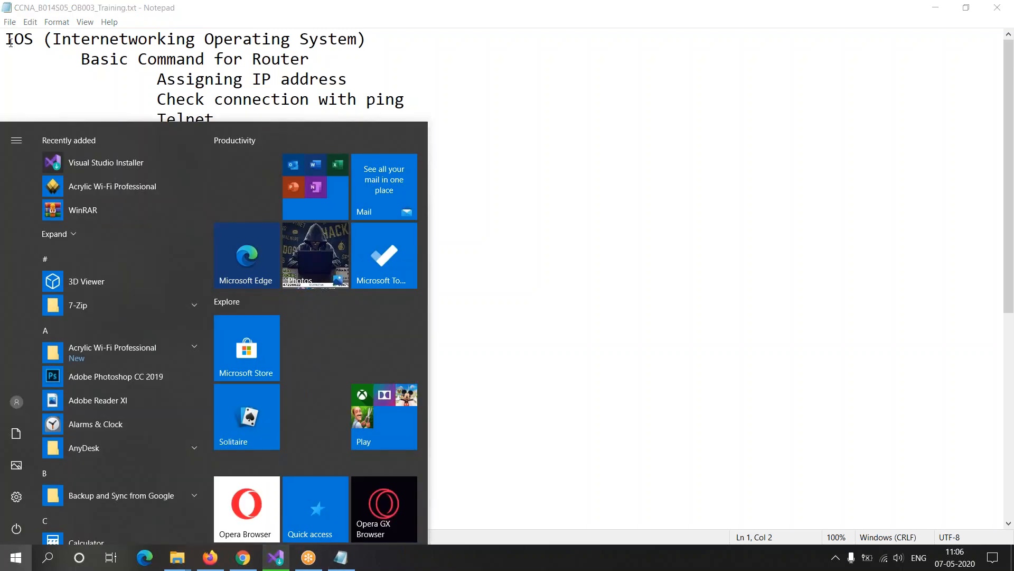
{"action": "type", "text": "pack"}
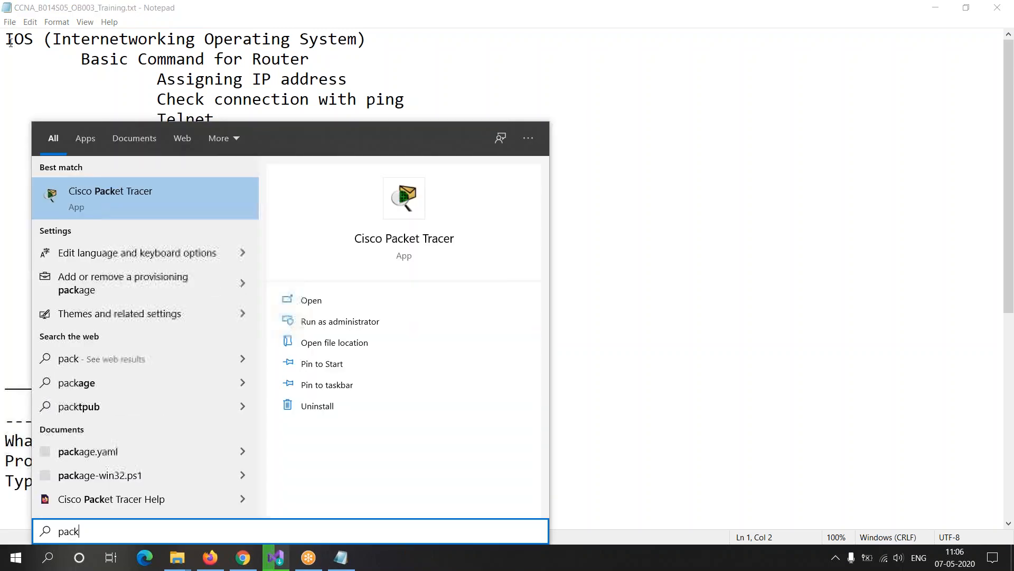
{"action": "key", "text": "Return"}
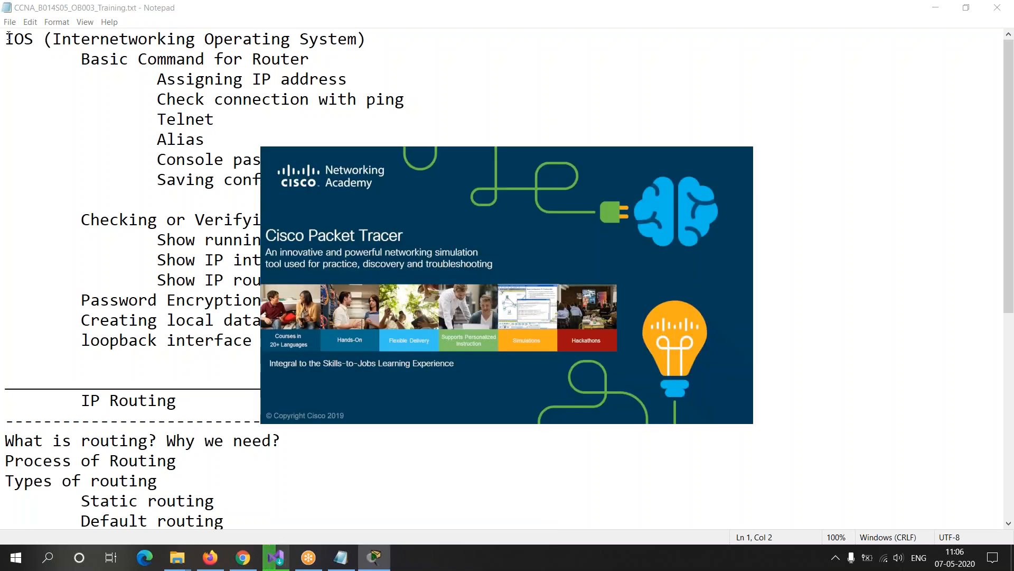
{"action": "left_click", "coordinate": [6, 38]}
{"action": "left_click_drag", "start_coordinate": [6, 38], "coordinate": [381, 51]}
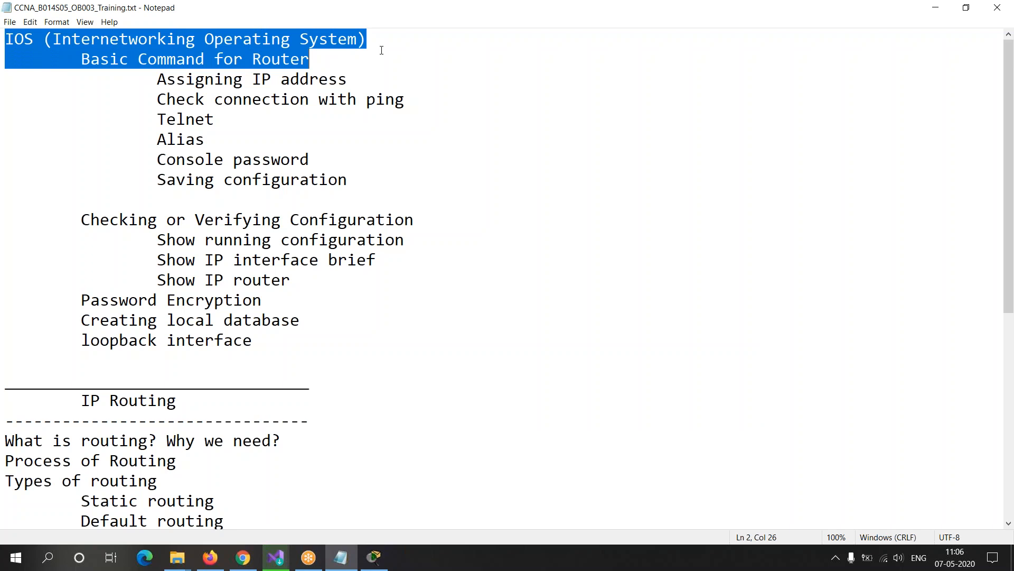
{"action": "left_click", "coordinate": [272, 62]}
{"action": "left_click_drag", "start_coordinate": [82, 59], "coordinate": [311, 59]}
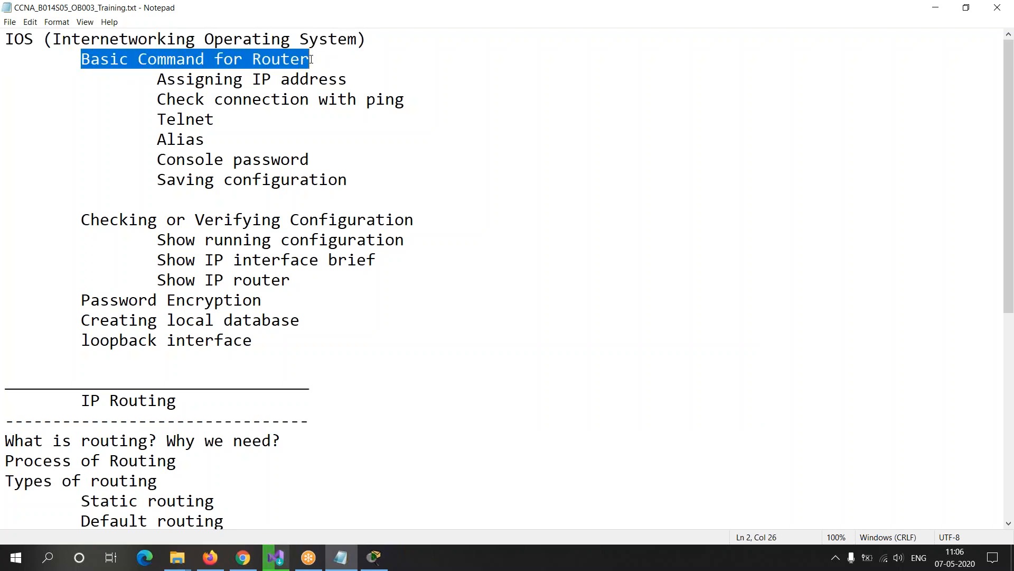
{"action": "left_click_drag", "start_coordinate": [155, 78], "coordinate": [351, 86]}
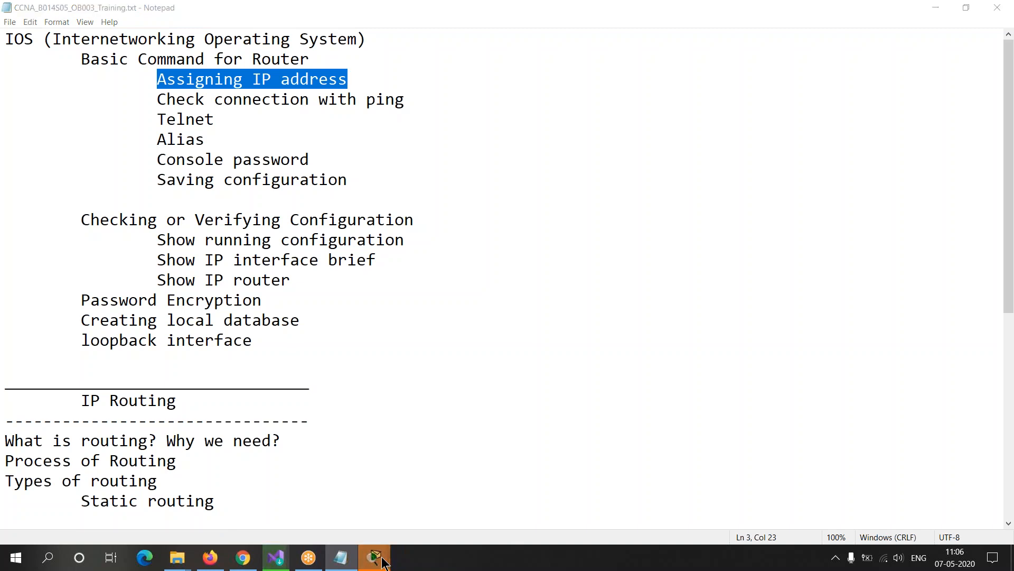
Step: Switch to Packet Tracer's netacad.com login, continue as a confirmed guest, and bring up its workspace
{"action": "mouse_move", "coordinate": [387, 556]}
{"action": "left_click", "coordinate": [417, 496]}
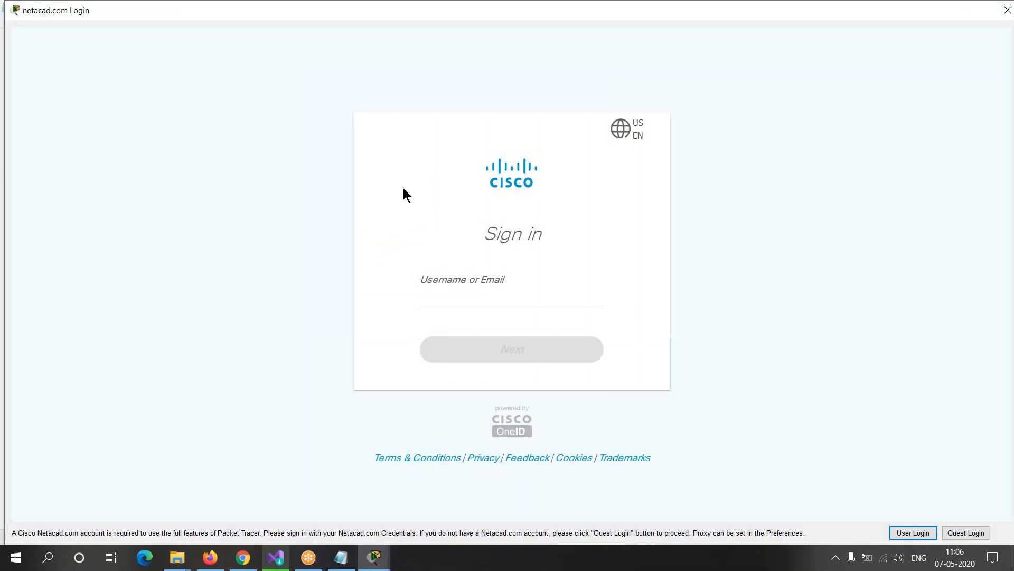
{"action": "left_click", "coordinate": [968, 29]}
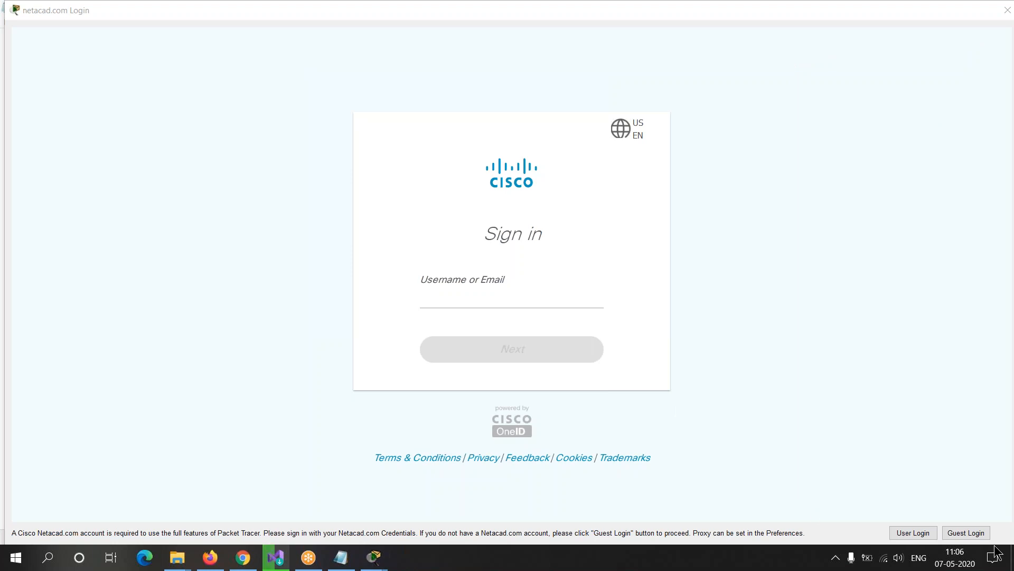
{"action": "left_click", "coordinate": [973, 534]}
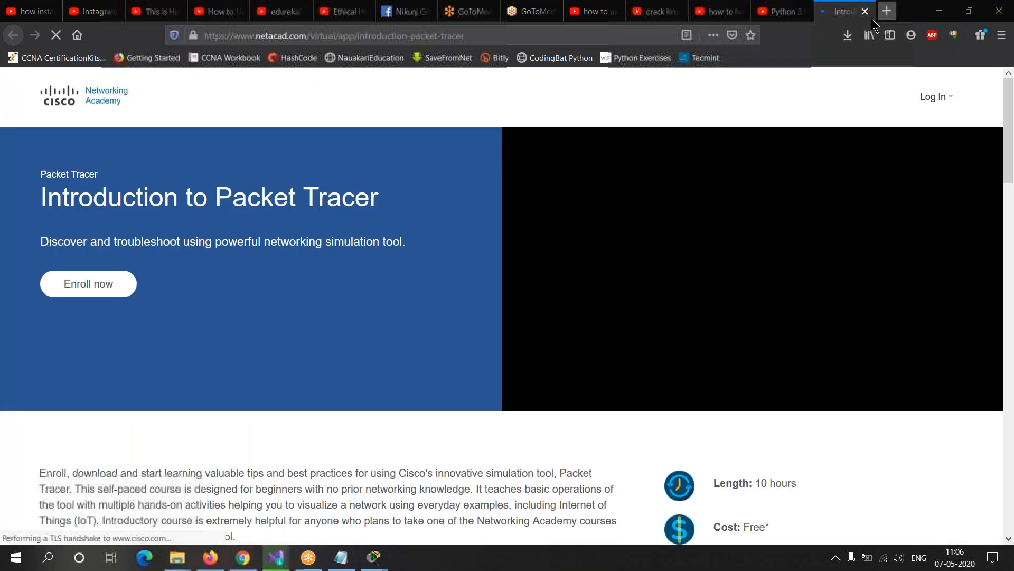
{"action": "left_click", "coordinate": [865, 11]}
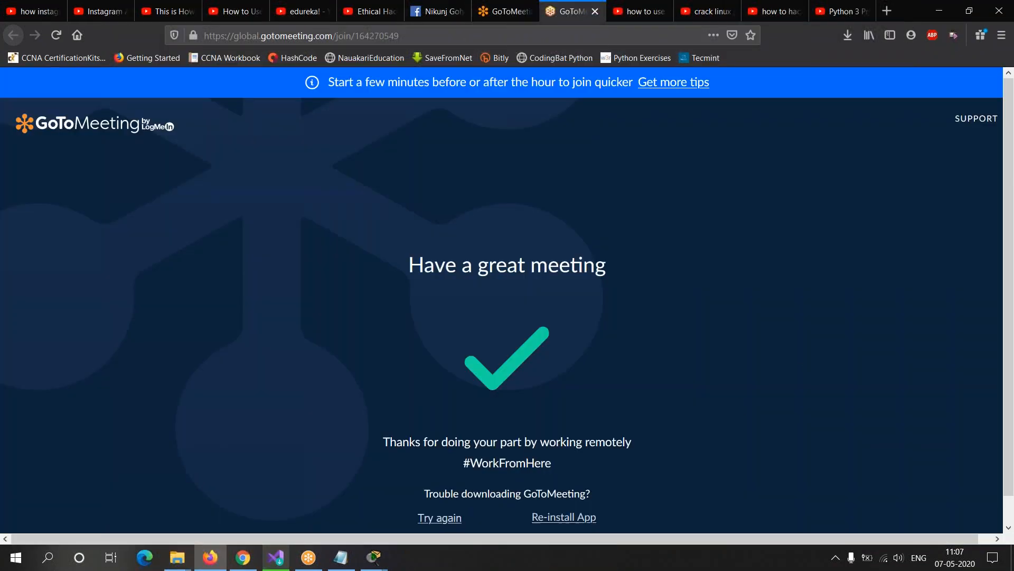
{"action": "mouse_move", "coordinate": [374, 556]}
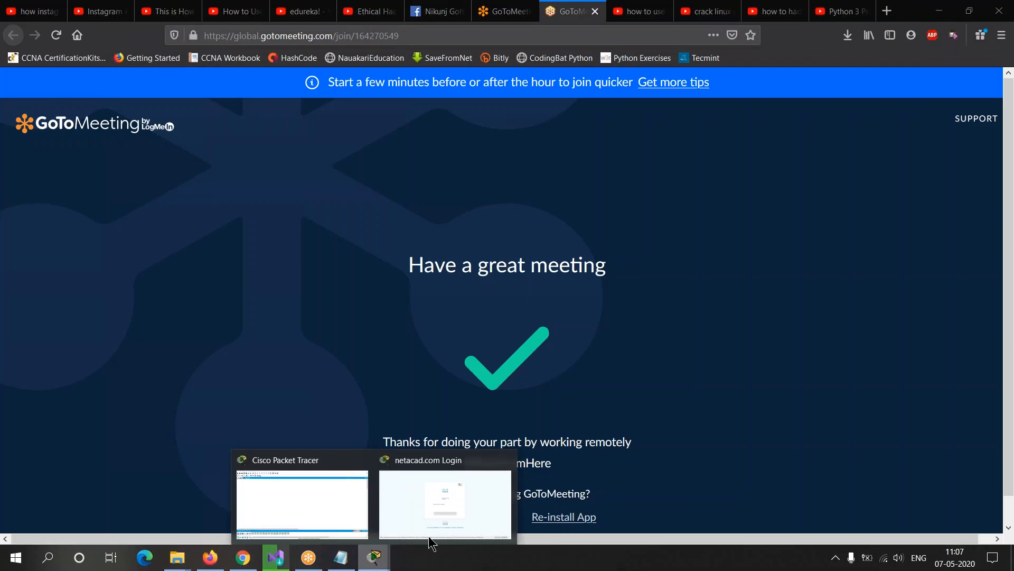
{"action": "left_click", "coordinate": [462, 522]}
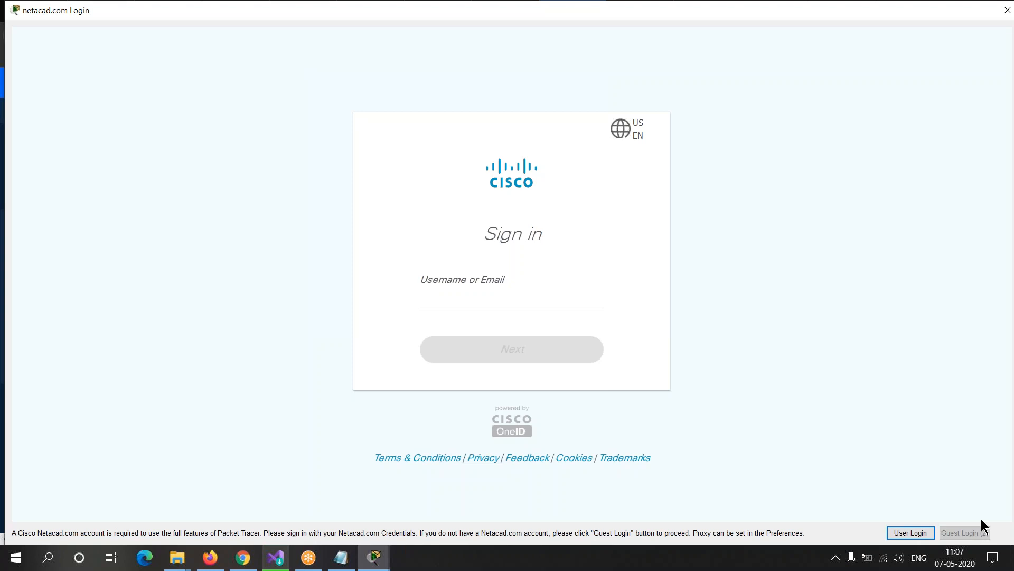
{"action": "left_click", "coordinate": [964, 528]}
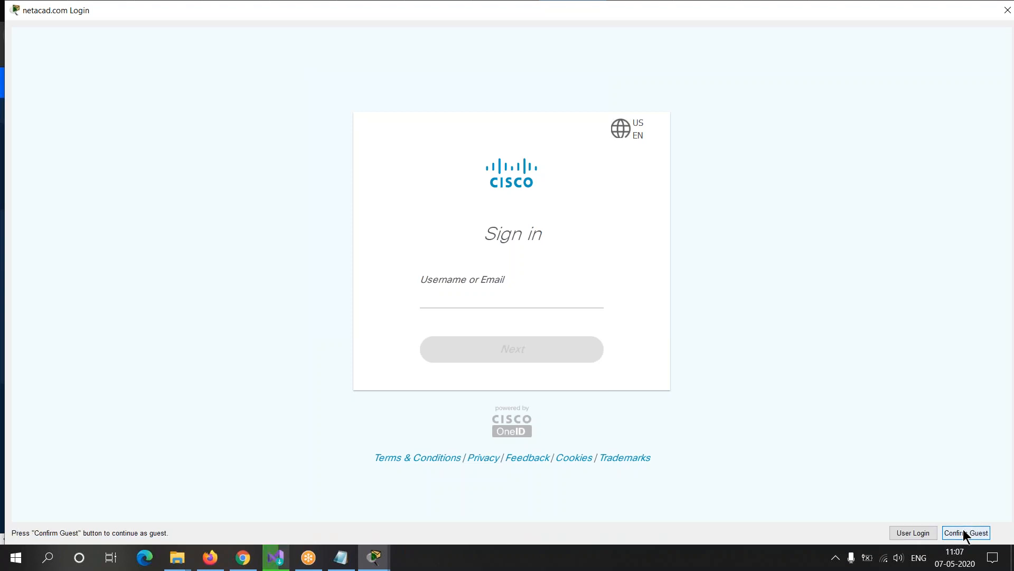
{"action": "left_click", "coordinate": [962, 528]}
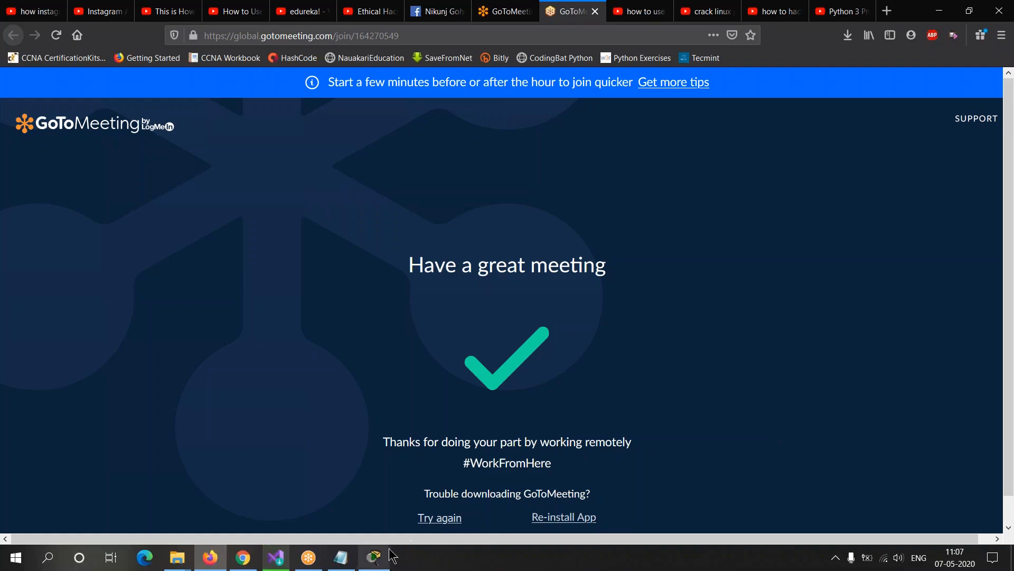
{"action": "left_click", "coordinate": [375, 557]}
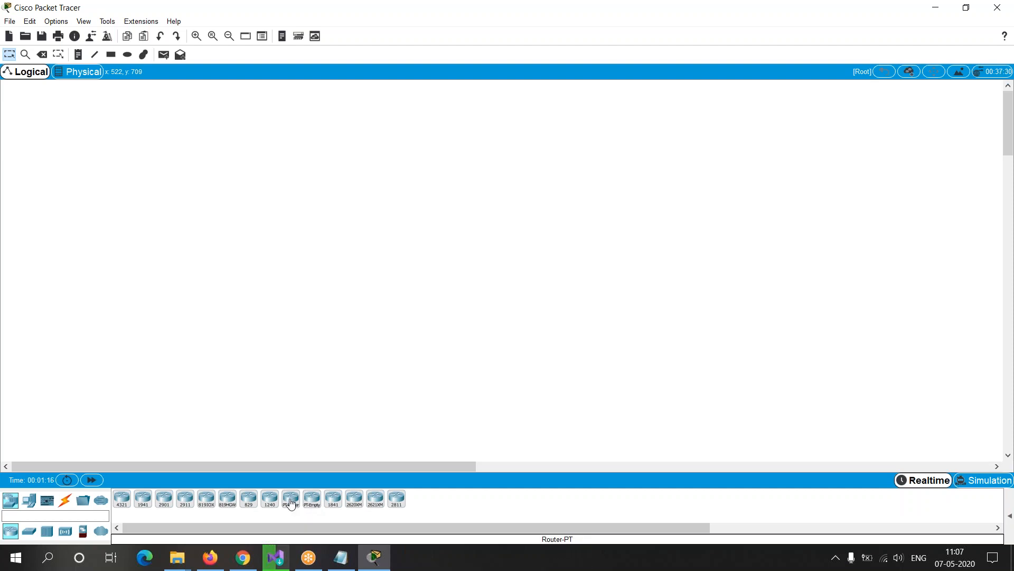
Step: Place two Router-PT routers side by side in the logical workspace
{"action": "left_click_drag", "start_coordinate": [291, 503], "coordinate": [319, 241]}
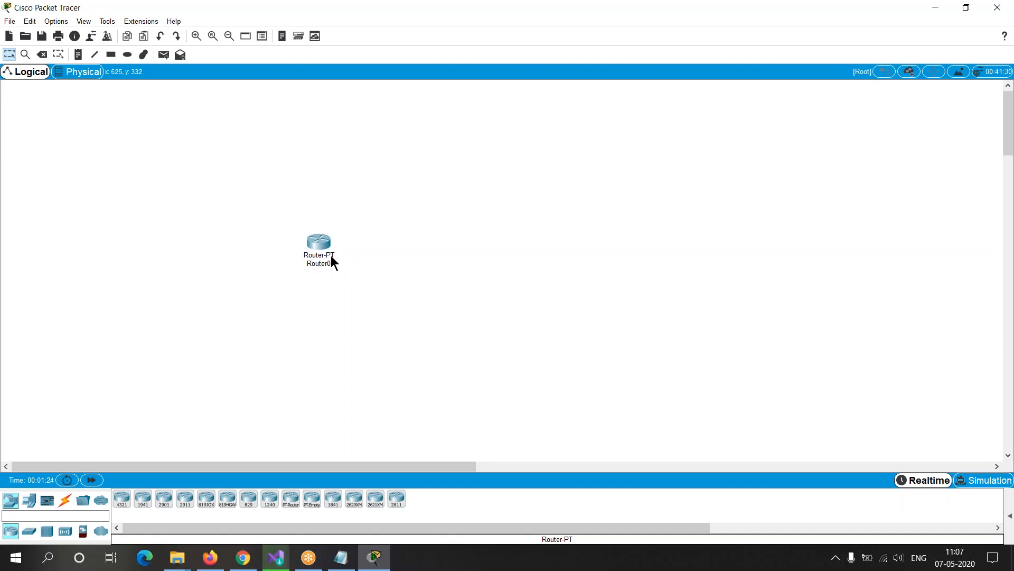
{"action": "mouse_move", "coordinate": [328, 259]}
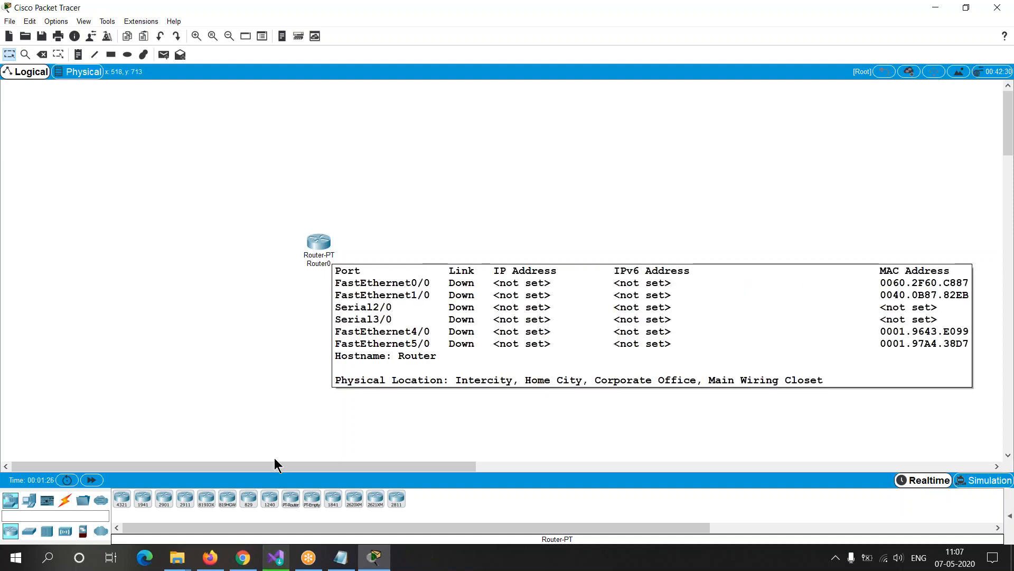
{"action": "left_click_drag", "start_coordinate": [290, 505], "coordinate": [459, 244]}
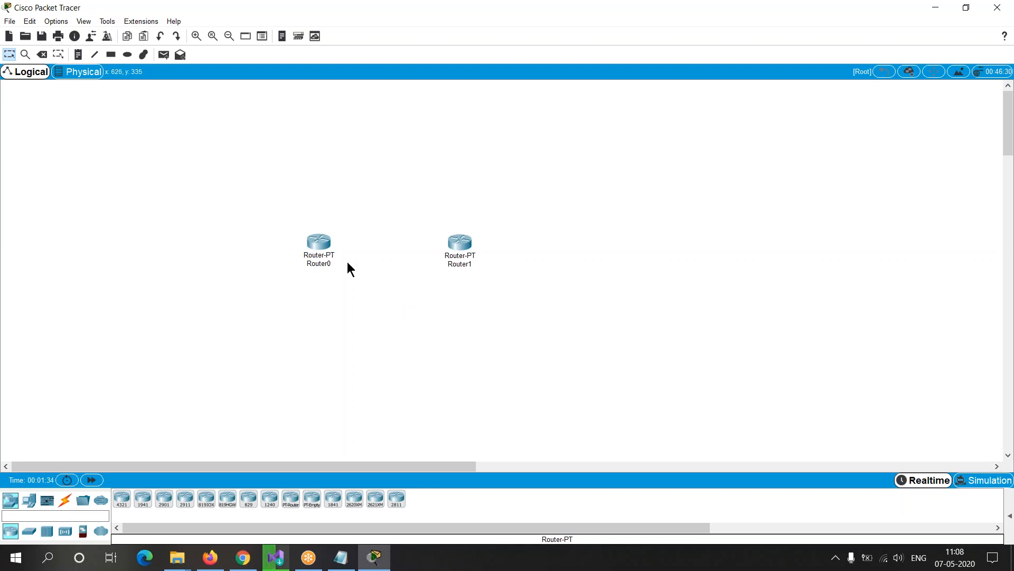
Step: Open Router0's command-line interface maximized and answer no to the initial configuration dialog to get the router prompt
{"action": "left_click", "coordinate": [320, 244]}
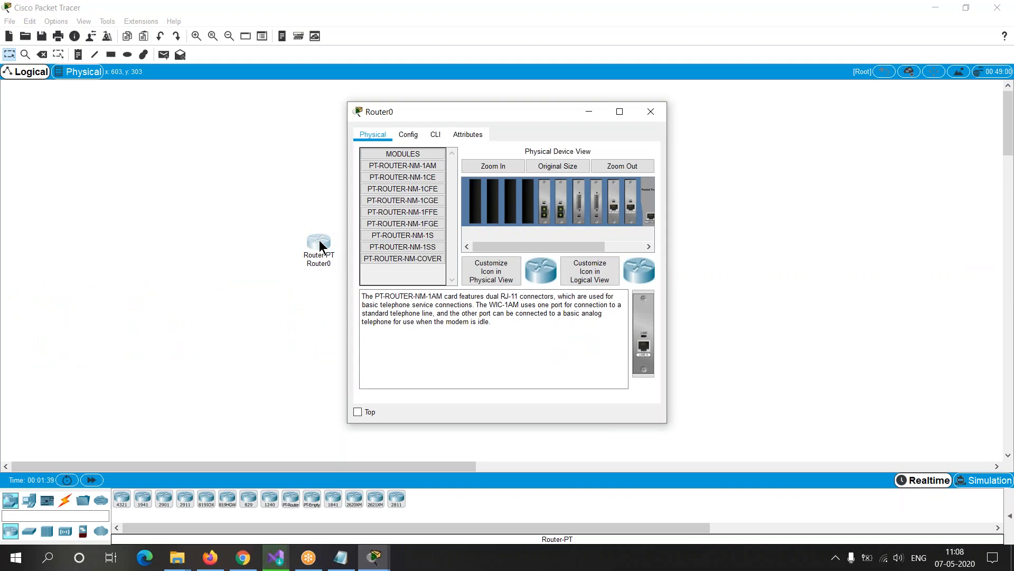
{"action": "left_click", "coordinate": [435, 135]}
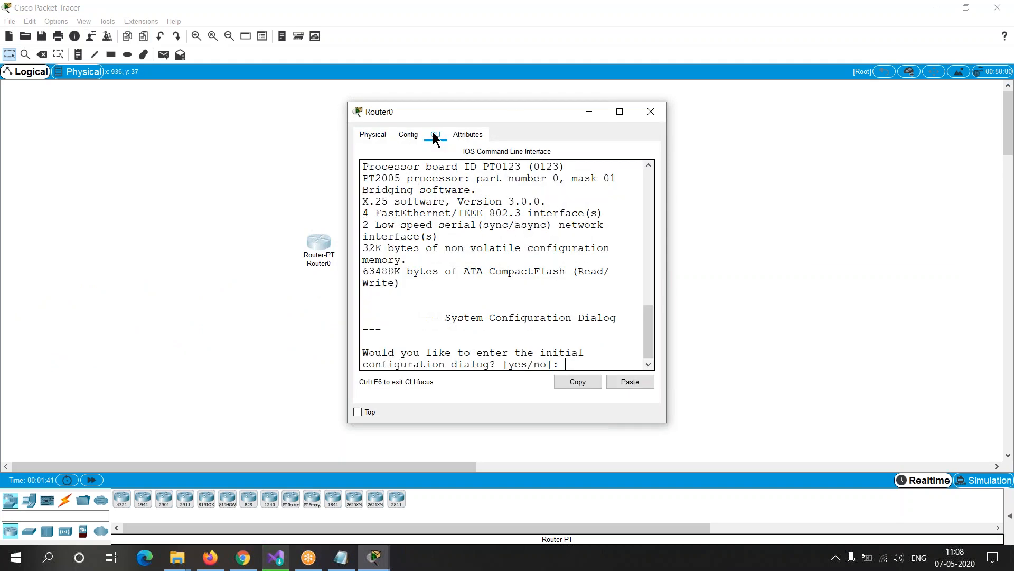
{"action": "left_click", "coordinate": [620, 113]}
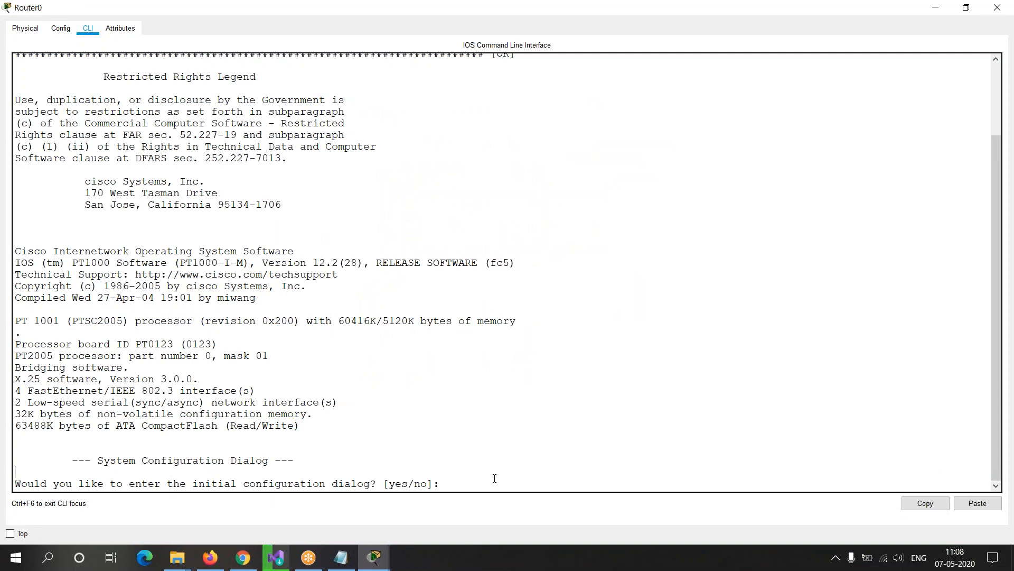
{"action": "type", "text": "noi"}
{"action": "key", "text": "BackSpace"}
{"action": "key", "text": "Return"}
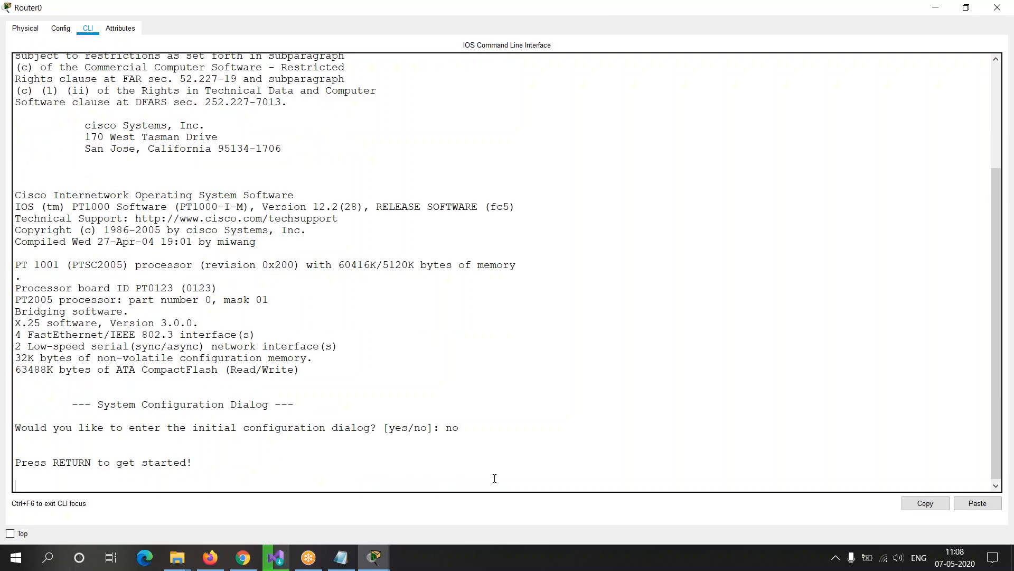
{"action": "key", "text": "Return"}
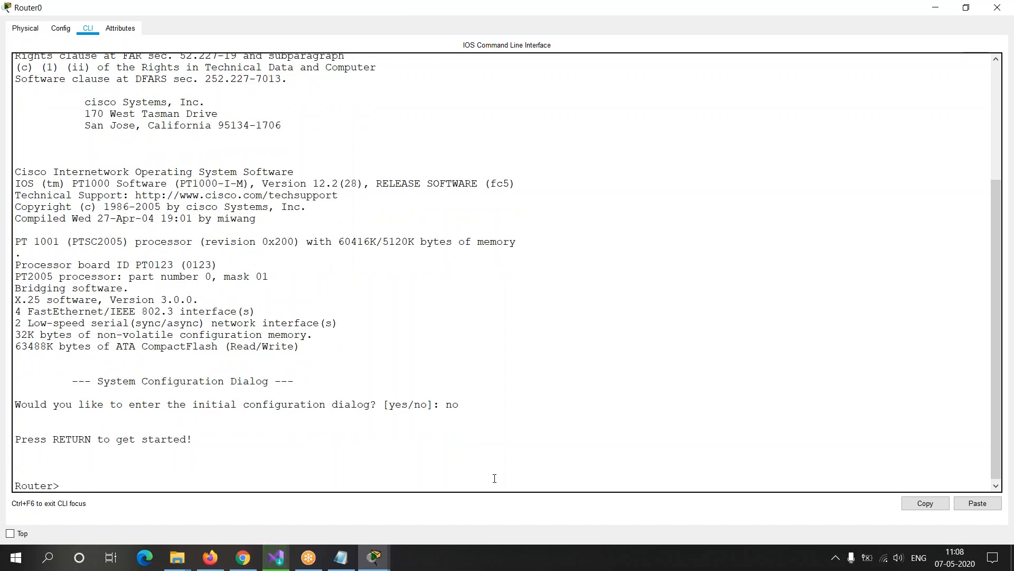
{"action": "type", "text": "enable"}
{"action": "key", "text": "BackSpace"}
{"action": "key", "text": "BackSpace"}
{"action": "key", "text": "BackSpace"}
{"action": "key", "text": "BackSpace"}
{"action": "key", "text": "BackSpace"}
{"action": "key", "text": "BackSpace"}
{"action": "type", "text": "enable"}
{"action": "key", "text": "BackSpace"}
{"action": "key", "text": "BackSpace"}
{"action": "key", "text": "BackSpace"}
{"action": "key", "text": "BackSpace"}
{"action": "key", "text": "BackSpace"}
{"action": "key", "text": "BackSpace"}
Step: List the commands available at the Router> prompt with ? and examine their descriptions, especially enable
{"action": "type", "text": "?"}
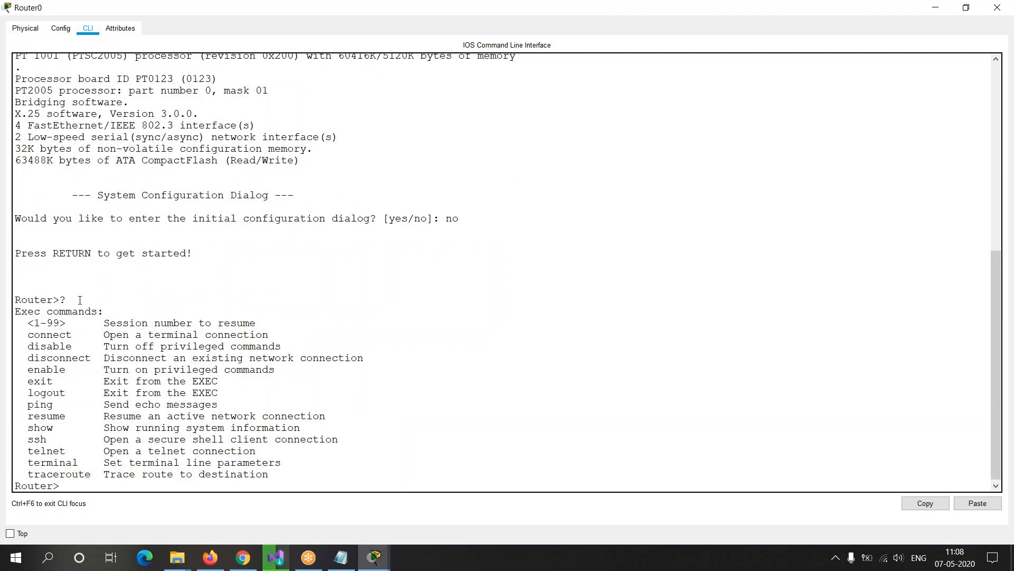
{"action": "left_click_drag", "start_coordinate": [67, 299], "coordinate": [59, 299]}
{"action": "left_click_drag", "start_coordinate": [21, 323], "coordinate": [320, 473]}
{"action": "left_click", "coordinate": [103, 462]}
{"action": "left_click_drag", "start_coordinate": [30, 332], "coordinate": [297, 463]}
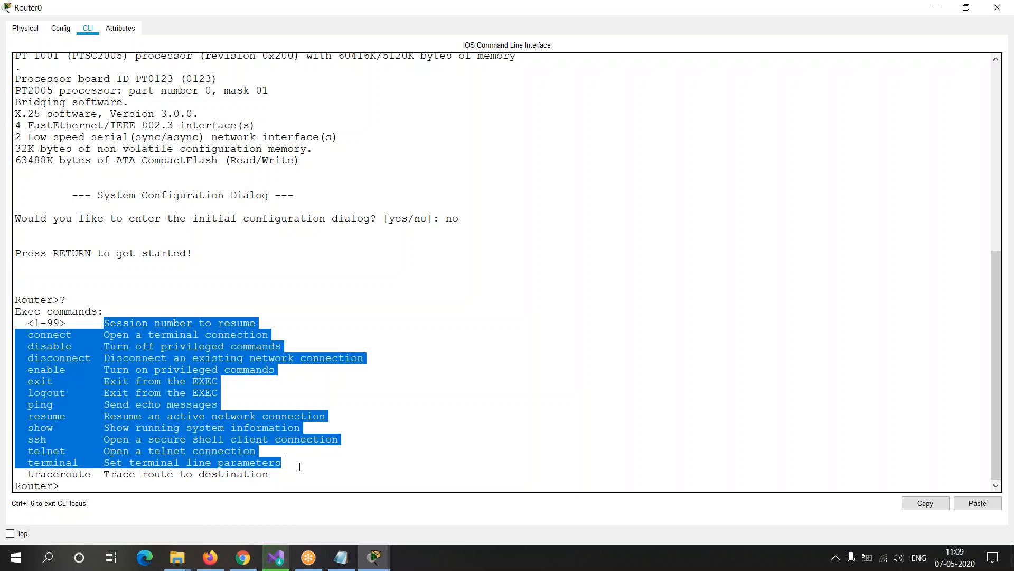
{"action": "left_click", "coordinate": [297, 464]}
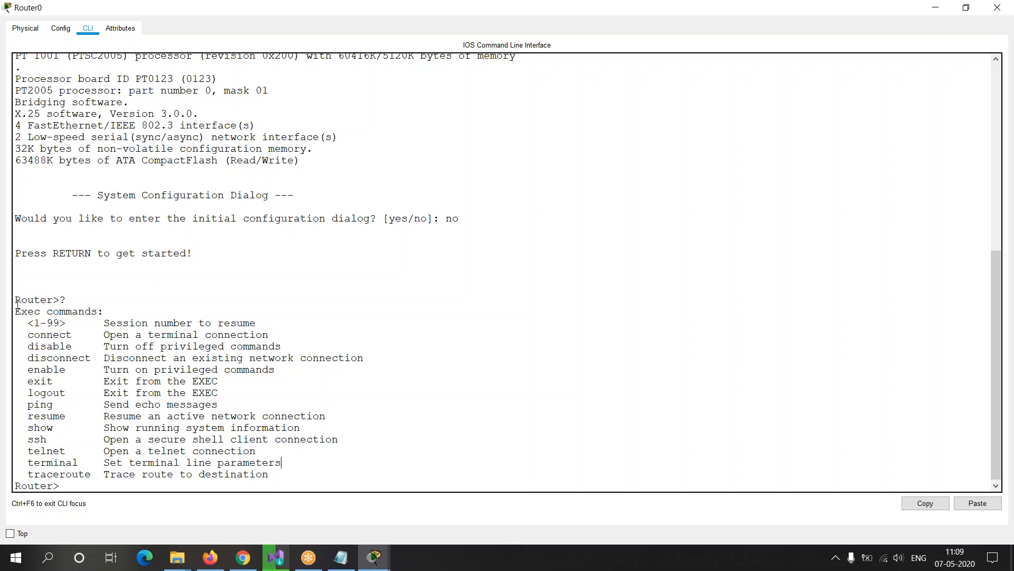
{"action": "left_click_drag", "start_coordinate": [15, 300], "coordinate": [72, 297]}
{"action": "left_click", "coordinate": [62, 298]}
{"action": "left_click_drag", "start_coordinate": [15, 321], "coordinate": [305, 478]}
{"action": "left_click", "coordinate": [39, 405]}
{"action": "left_click_drag", "start_coordinate": [28, 370], "coordinate": [287, 370]}
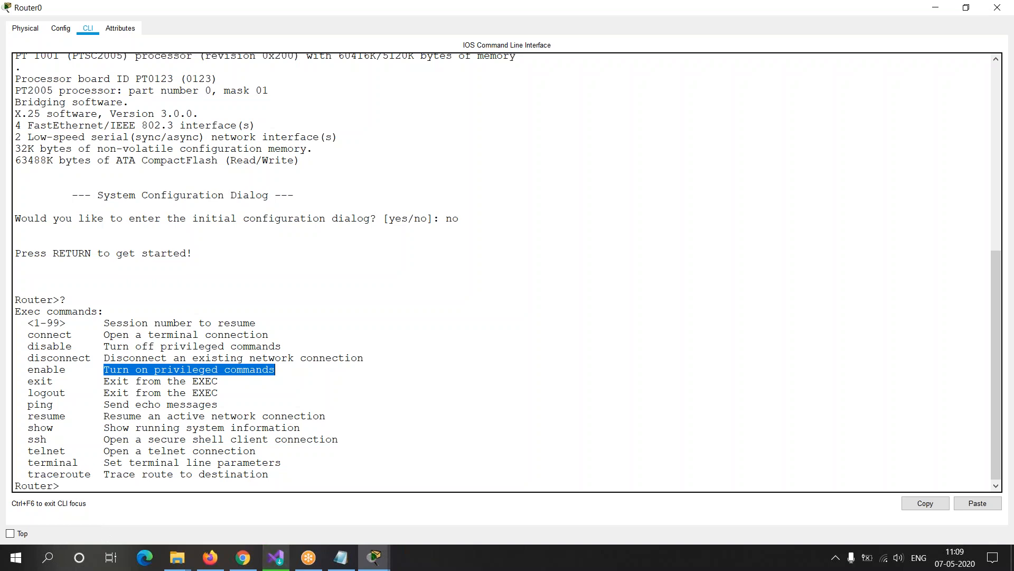
Step: Write enable at the Router> prompt without running it, and compare it with the neighbouring commands in the help list
{"action": "left_click", "coordinate": [77, 485]}
{"action": "type", "text": "enable"}
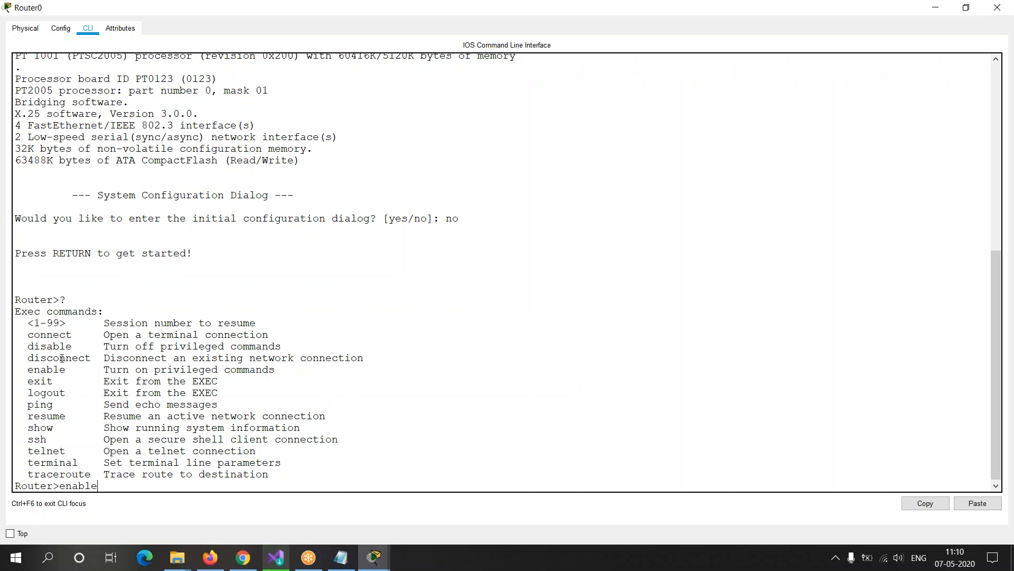
{"action": "left_click_drag", "start_coordinate": [28, 335], "coordinate": [94, 335]}
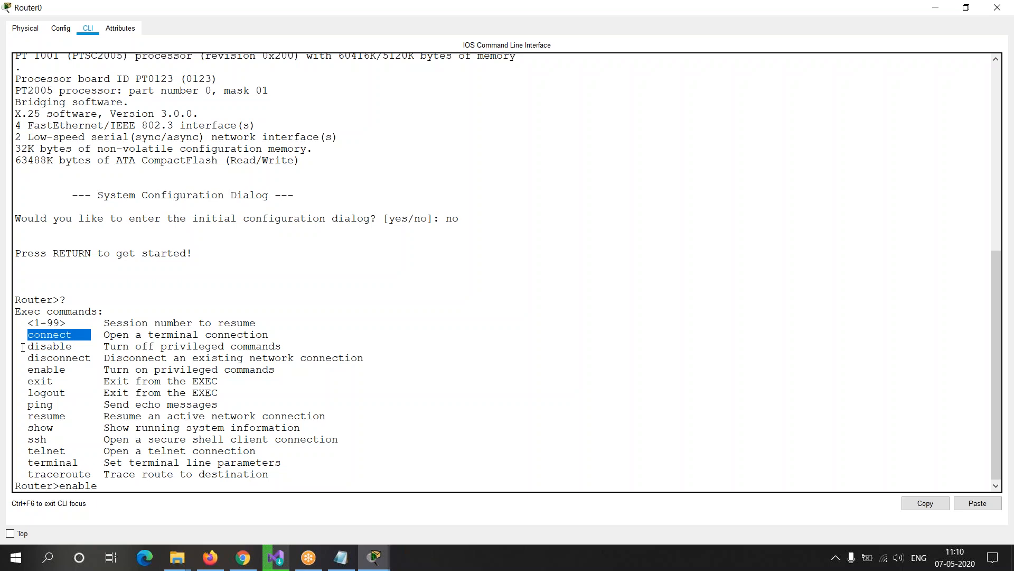
{"action": "left_click_drag", "start_coordinate": [22, 347], "coordinate": [103, 347]}
{"action": "left_click_drag", "start_coordinate": [27, 358], "coordinate": [111, 358]}
{"action": "left_click", "coordinate": [65, 380]}
{"action": "left_click_drag", "start_coordinate": [28, 370], "coordinate": [67, 380]}
{"action": "left_click", "coordinate": [66, 381]}
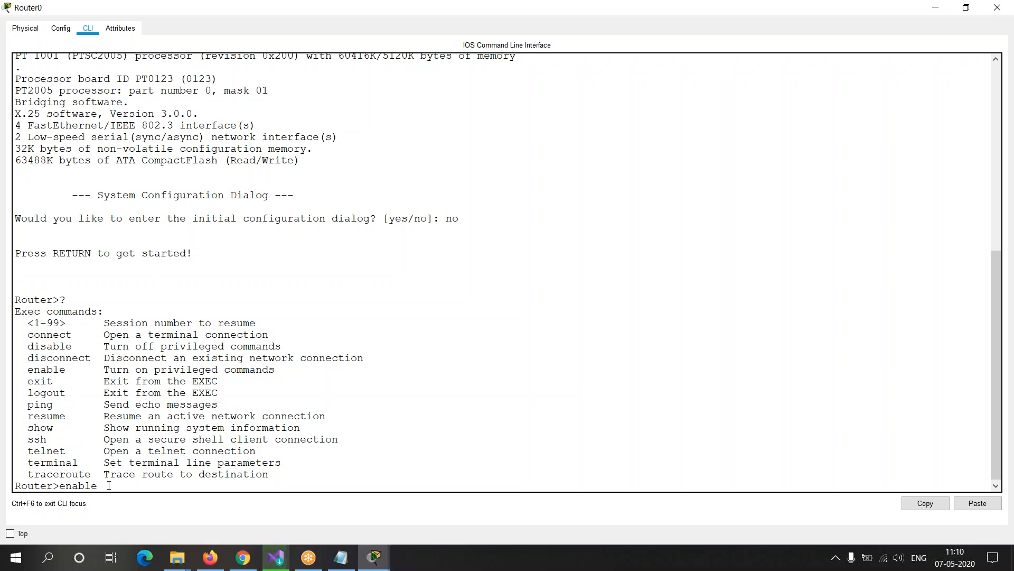
Step: Shorten the pending command to its unique abbreviation en and run it to enter privileged mode on Router0
{"action": "key", "text": "BackSpace"}
{"action": "key", "text": "BackSpace"}
{"action": "key", "text": "BackSpace"}
{"action": "key", "text": "BackSpace"}
{"action": "key", "text": "BackSpace"}
{"action": "key", "text": "BackSpace"}
{"action": "type", "text": "en"}
{"action": "mouse_move", "coordinate": [28, 370]}
{"action": "left_mouse_down"}
{"action": "mouse_move", "coordinate": [68, 369]}
{"action": "mouse_move", "coordinate": [53, 380]}
{"action": "mouse_move", "coordinate": [42, 370]}
{"action": "left_mouse_up"}
{"action": "left_click", "coordinate": [28, 380]}
{"action": "left_click", "coordinate": [53, 380]}
{"action": "left_click", "coordinate": [83, 486]}
{"action": "left_click_drag", "start_coordinate": [21, 323], "coordinate": [301, 479]}
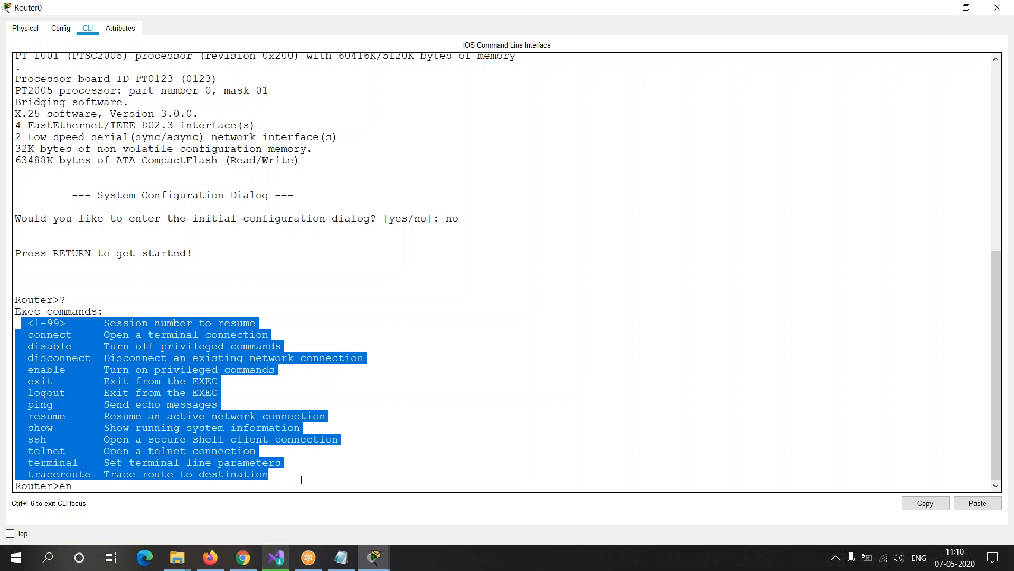
{"action": "left_click", "coordinate": [108, 484]}
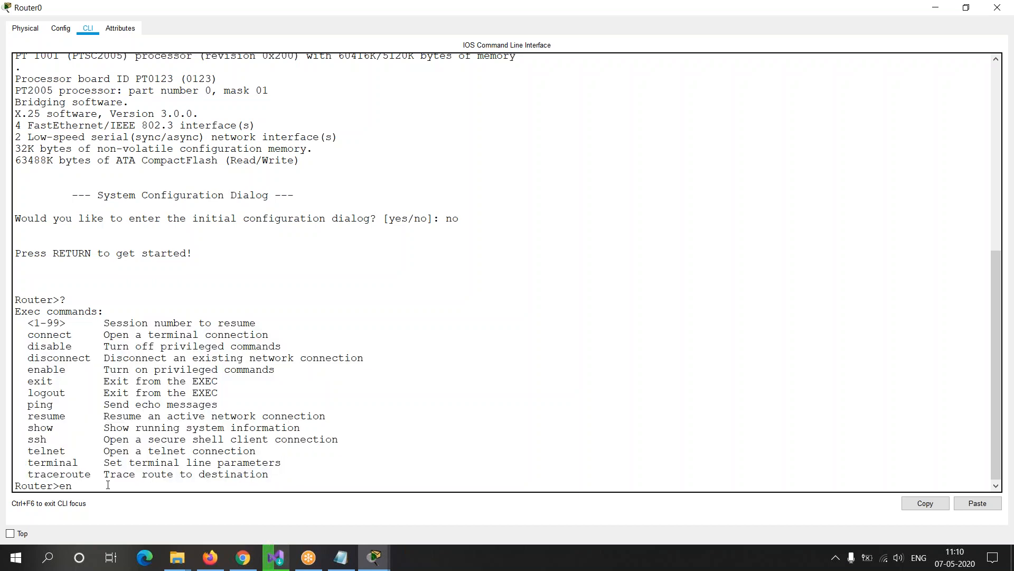
{"action": "key", "text": "Return"}
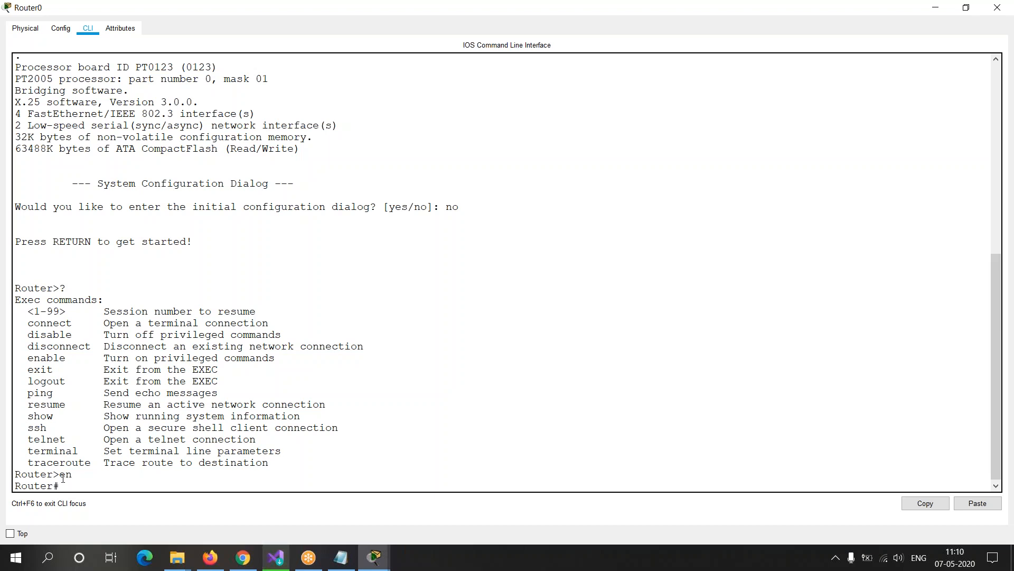
Step: Review the user-mode command list, exit privileged mode with exit, and reopen the console session at the Router> prompt
{"action": "left_click_drag", "start_coordinate": [60, 474], "coordinate": [113, 472]}
{"action": "left_click_drag", "start_coordinate": [15, 300], "coordinate": [310, 467]}
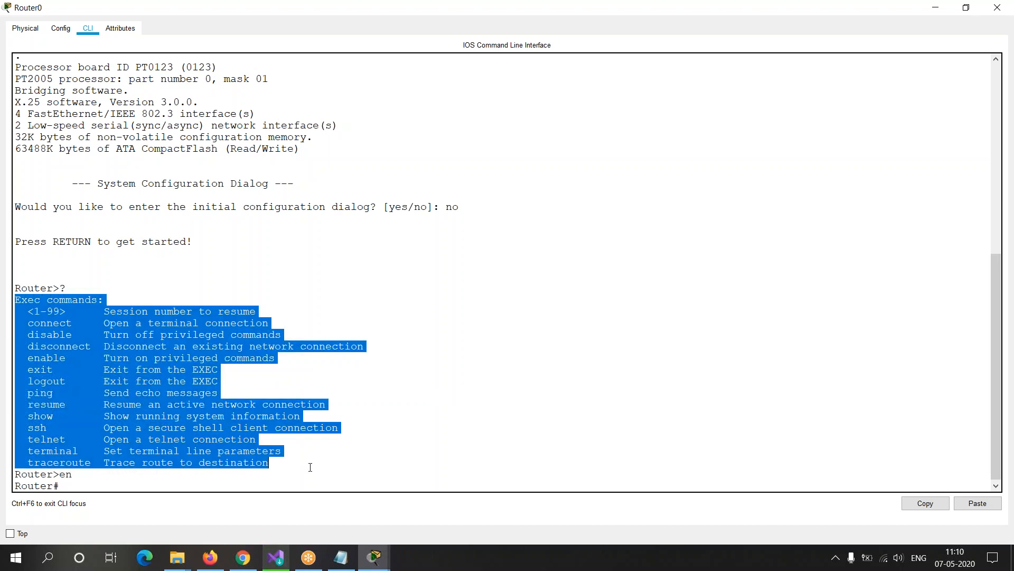
{"action": "left_click", "coordinate": [92, 483]}
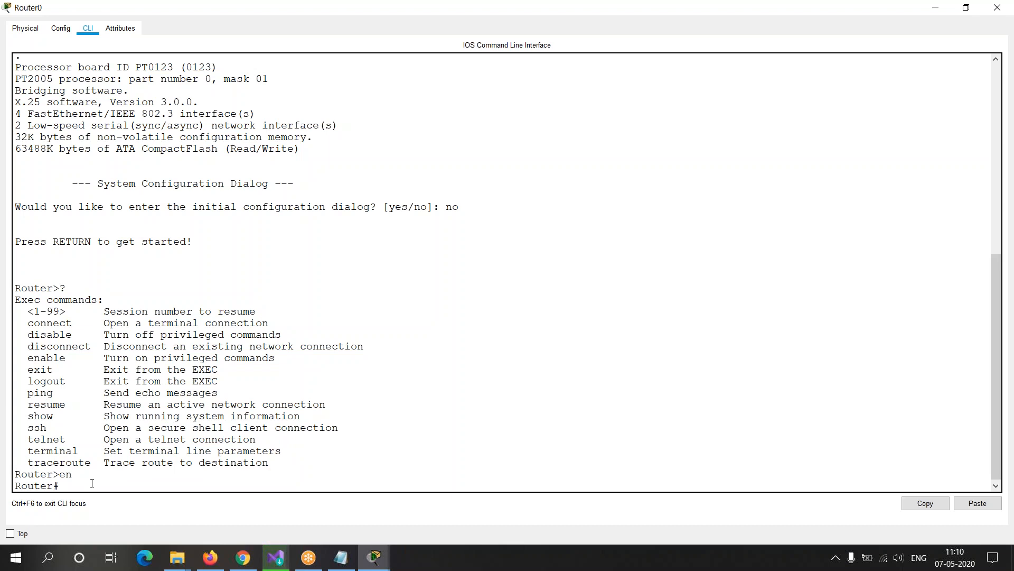
{"action": "type", "text": "exit"}
{"action": "key", "text": "Return"}
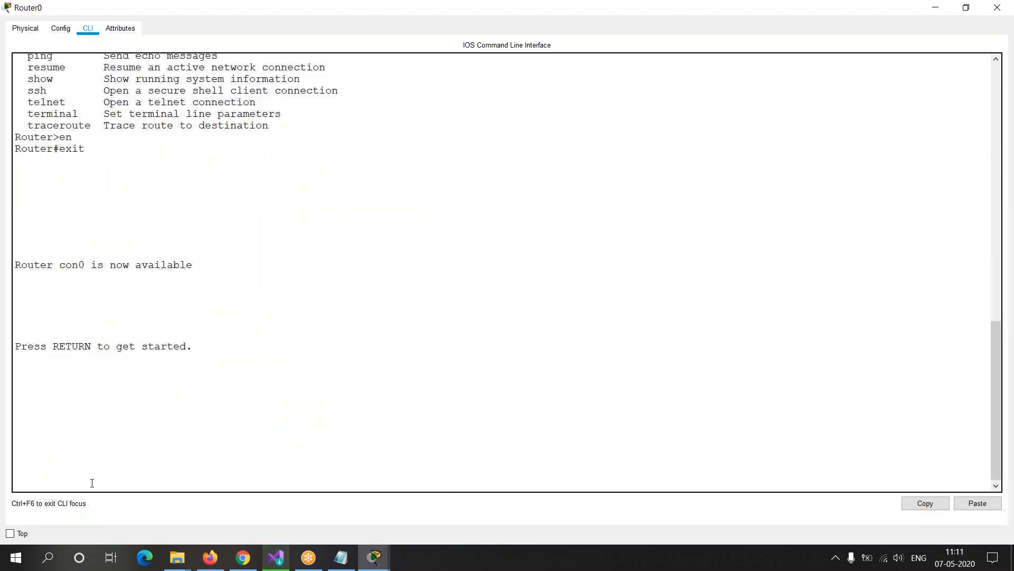
{"action": "key", "text": "Return"}
Step: Run the abbreviations e and ex at the Router> prompt, and restart the console session
{"action": "type", "text": "er>e"}
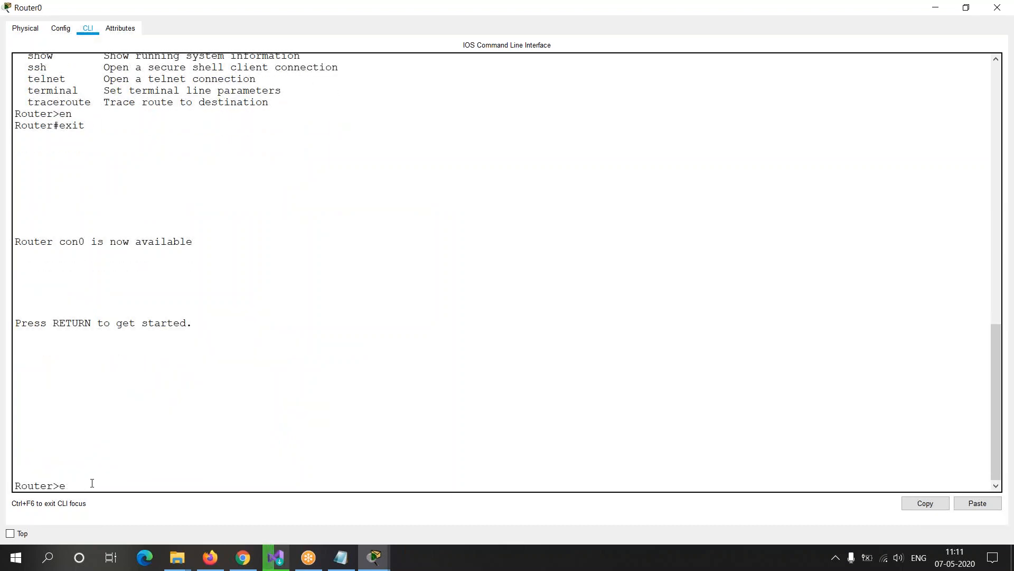
{"action": "key", "text": "Return"}
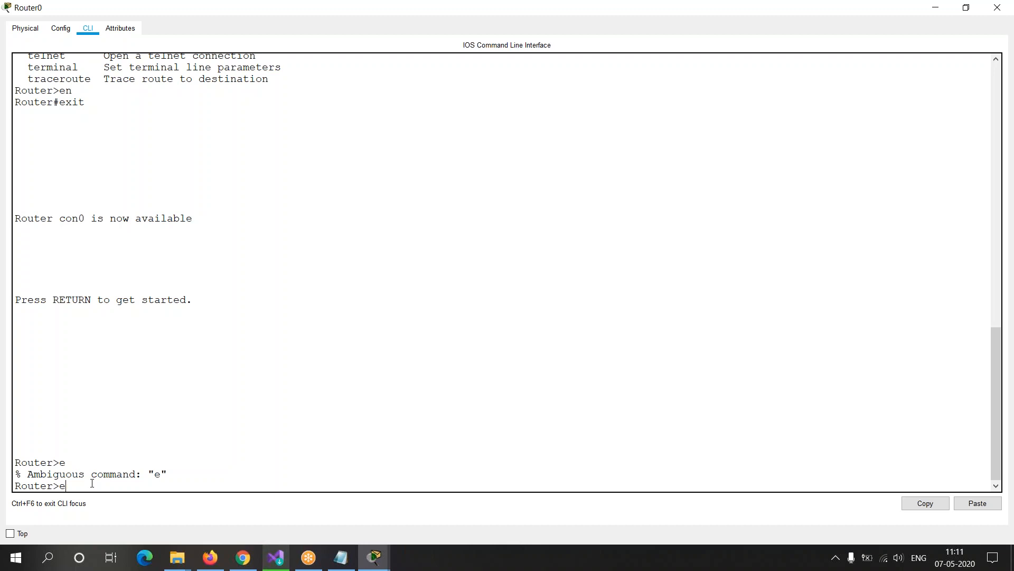
{"action": "key", "text": "Return"}
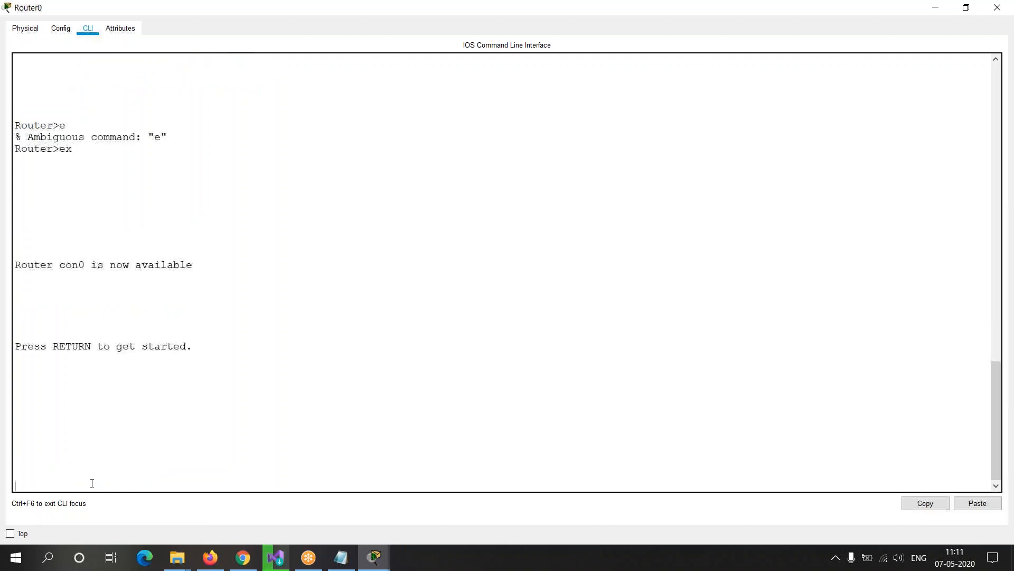
{"action": "key", "text": "Return"}
Step: Enter privileged mode with en, then leave it with exit and reopen the Router> prompt
{"action": "key", "text": "Return"}
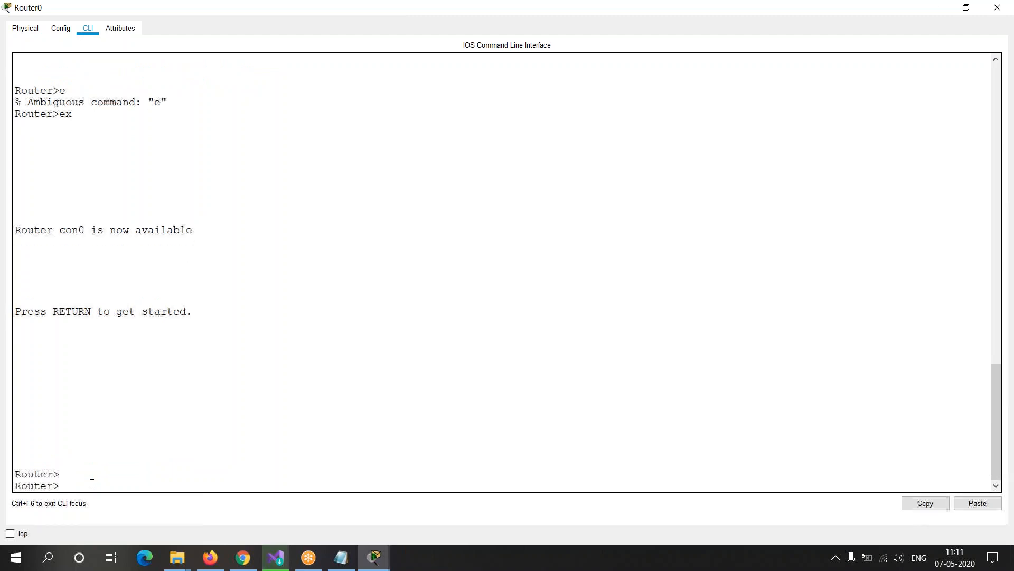
{"action": "type", "text": "en"}
{"action": "key", "text": "Return"}
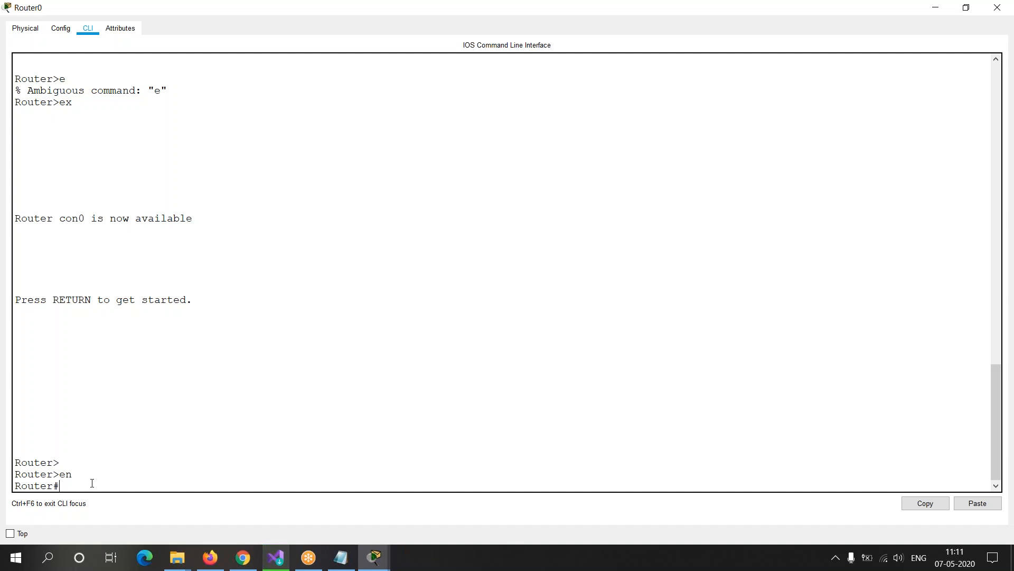
{"action": "type", "text": "e"}
{"action": "key", "text": "BackSpace"}
{"action": "key", "text": "BackSpace"}
{"action": "type", "text": "t"}
{"action": "key", "text": "Return"}
{"action": "key", "text": "Return"}
Step: Test auto-completion of the abbreviations en and e at the Router> prompt, and run the completed enable command
{"action": "type", "text": "en"}
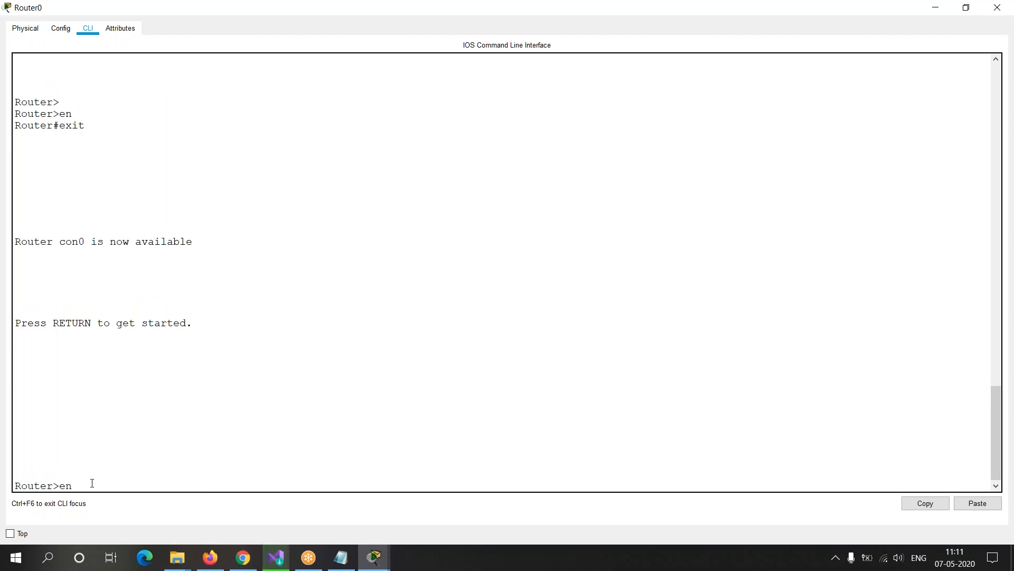
{"action": "key", "text": "Tab"}
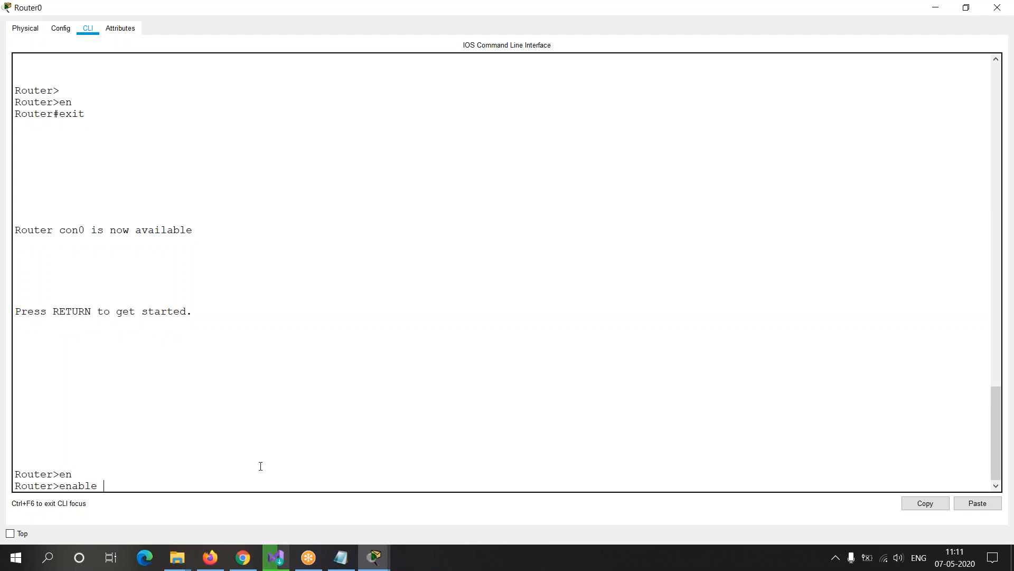
{"action": "key", "text": "BackSpace"}
{"action": "key", "text": "BackSpace"}
{"action": "key", "text": "BackSpace"}
{"action": "key", "text": "BackSpace"}
{"action": "key", "text": "BackSpace"}
{"action": "key", "text": "BackSpace"}
{"action": "key", "text": "BackSpace"}
{"action": "type", "text": "e"}
{"action": "key", "text": "Tab"}
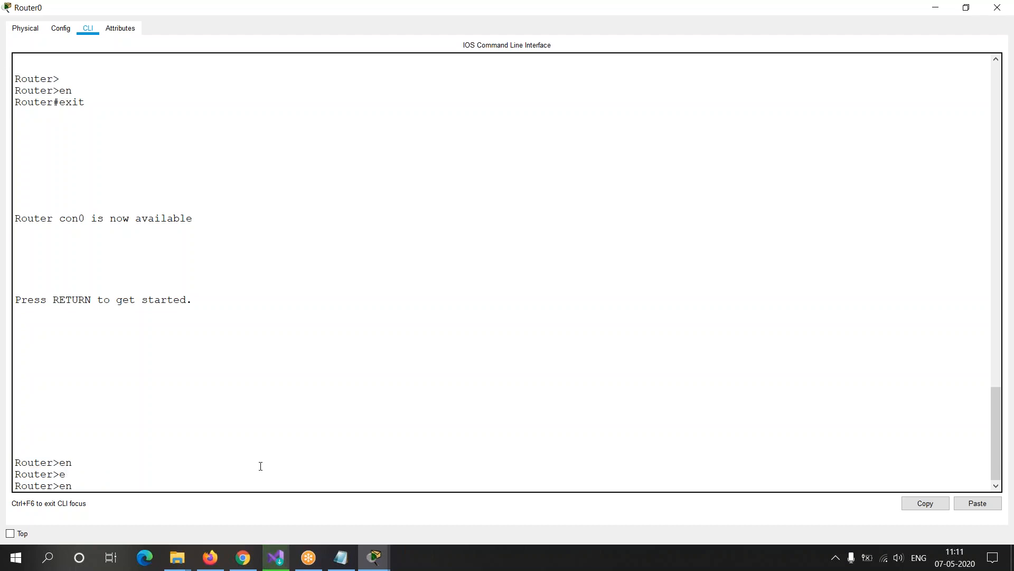
{"action": "type", "text": "n"}
{"action": "key", "text": "Tab"}
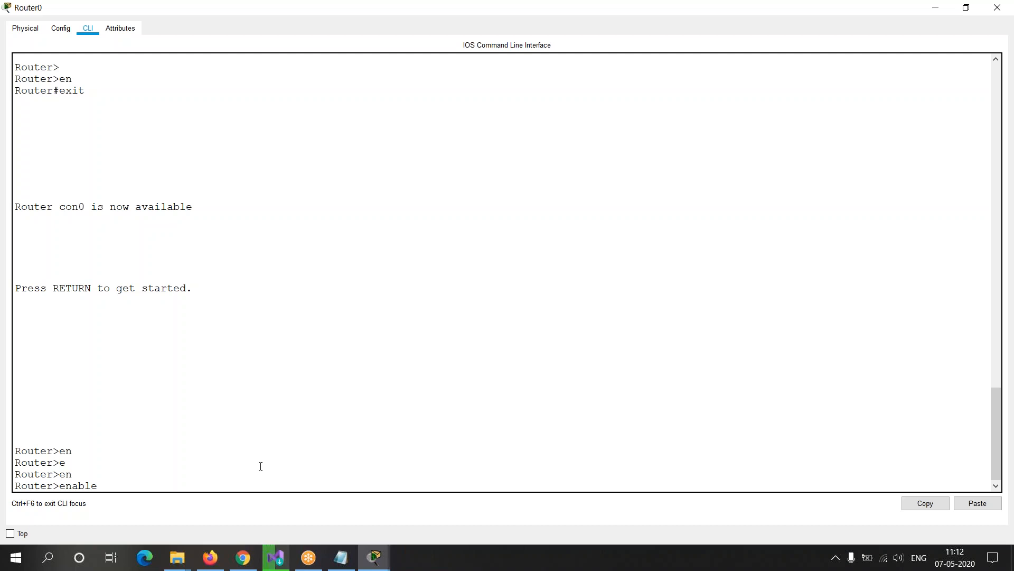
{"action": "key", "text": "Return"}
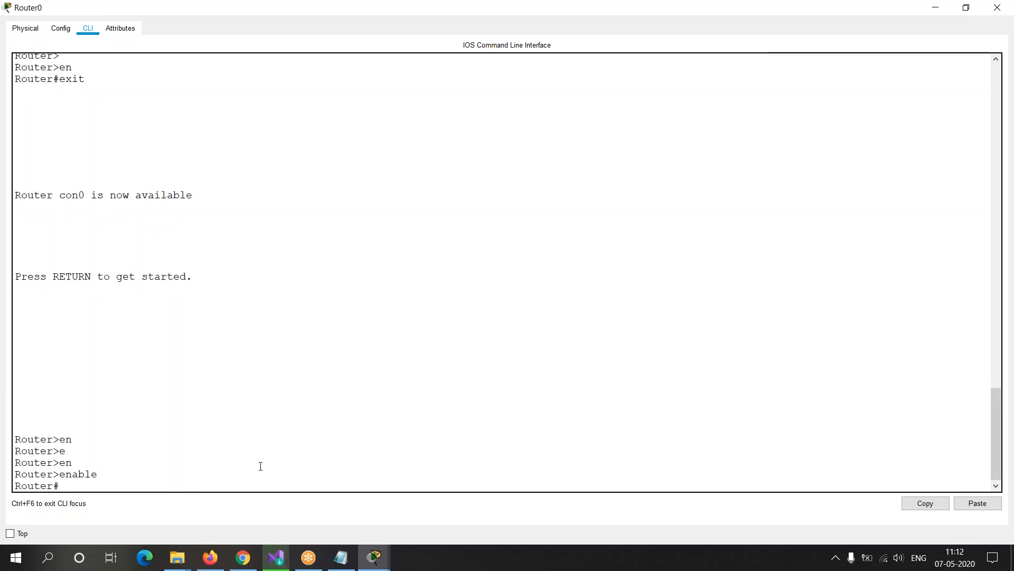
Step: List all commands available at the privileged Router# prompt with ? and examine the complete help list
{"action": "type", "text": "co"}
{"action": "key", "text": "BackSpace"}
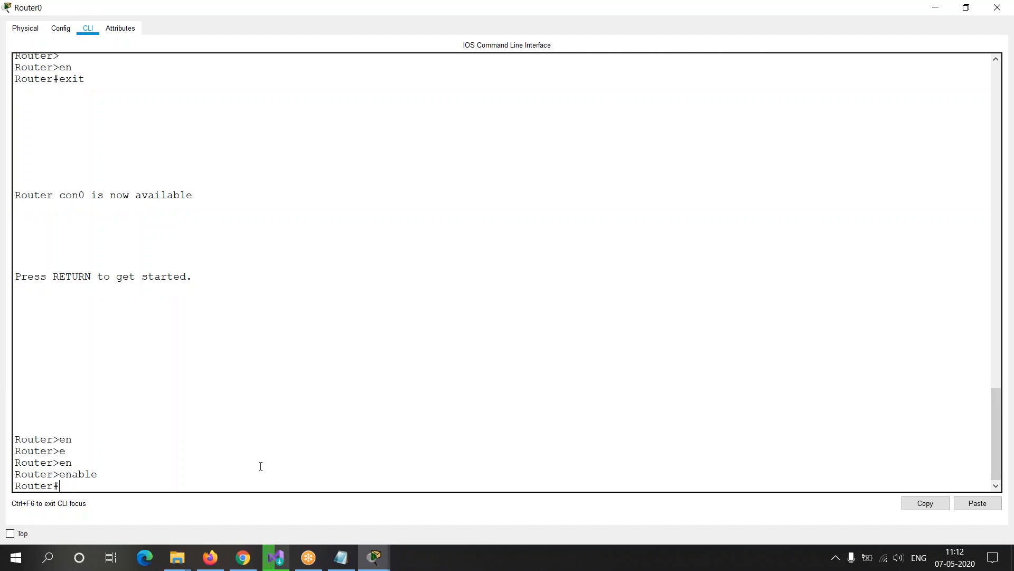
{"action": "type", "text": "?"}
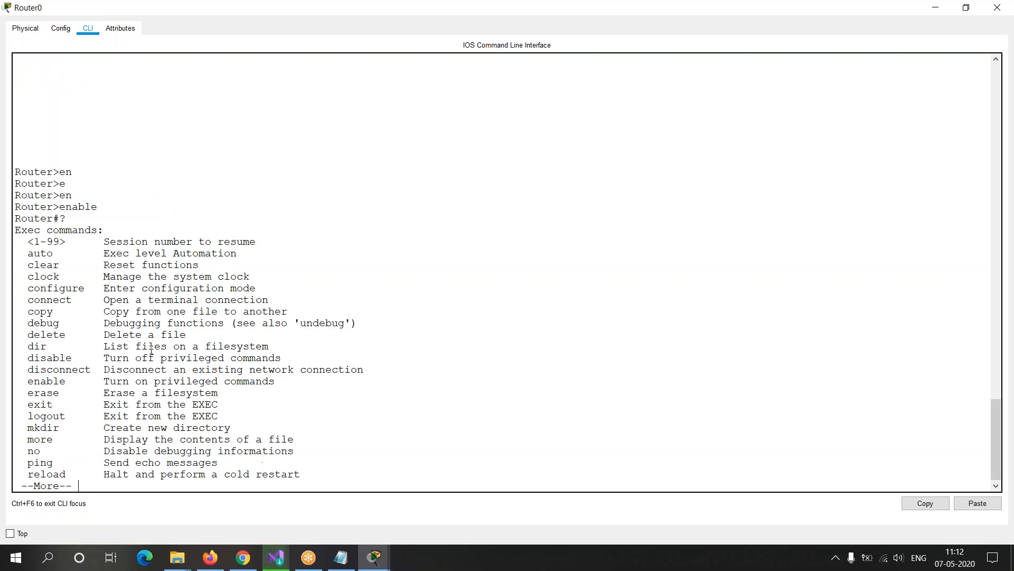
{"action": "left_click_drag", "start_coordinate": [28, 253], "coordinate": [259, 424]}
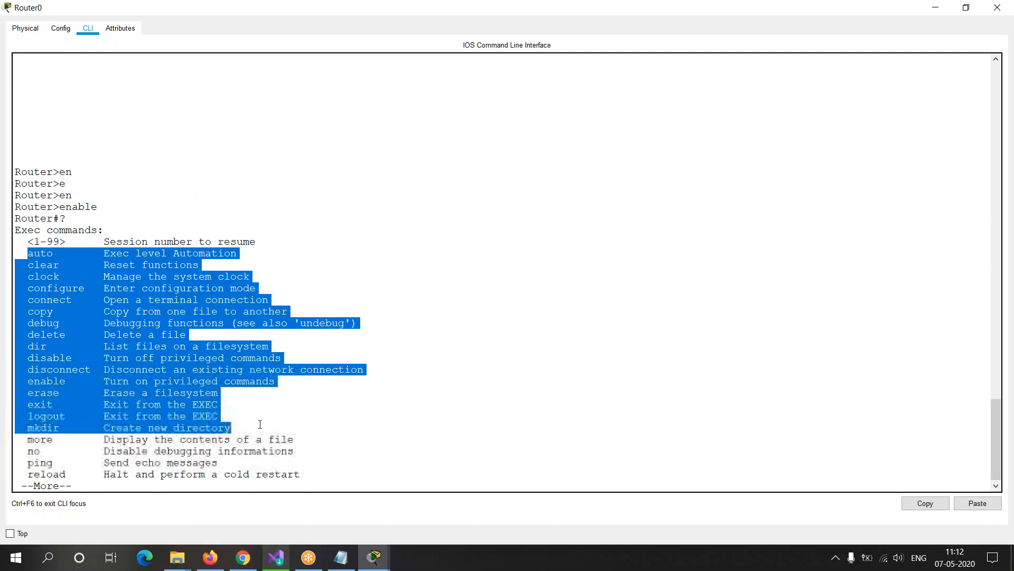
{"action": "left_click_drag", "start_coordinate": [81, 486], "coordinate": [18, 486]}
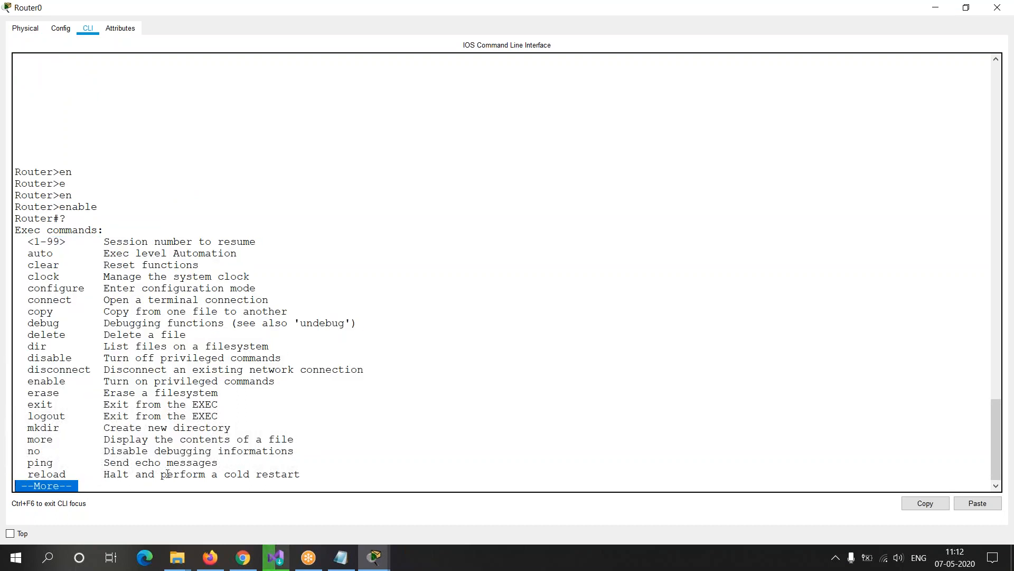
{"action": "key", "text": "space"}
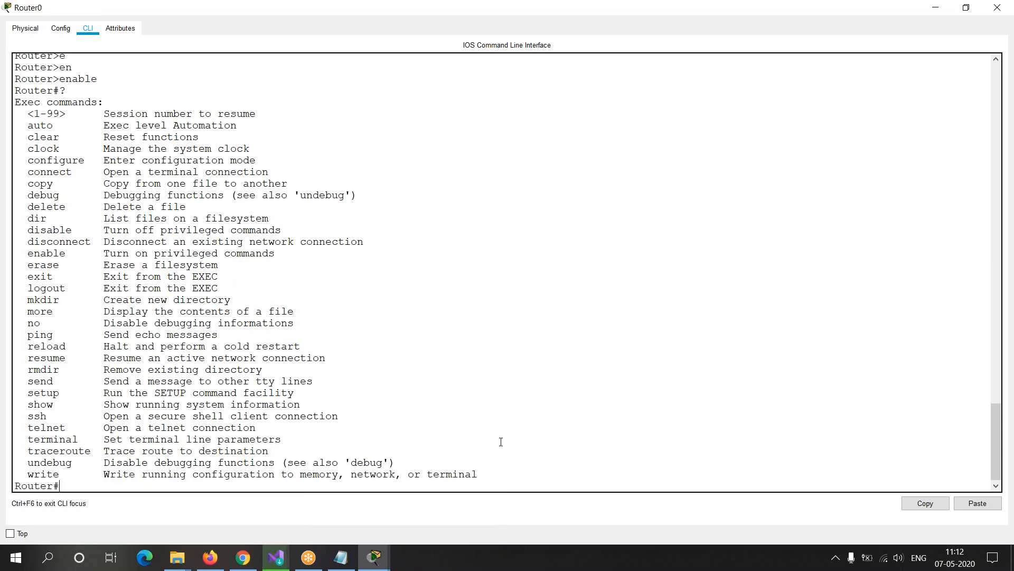
{"action": "left_click_drag", "start_coordinate": [505, 466], "coordinate": [78, 114]}
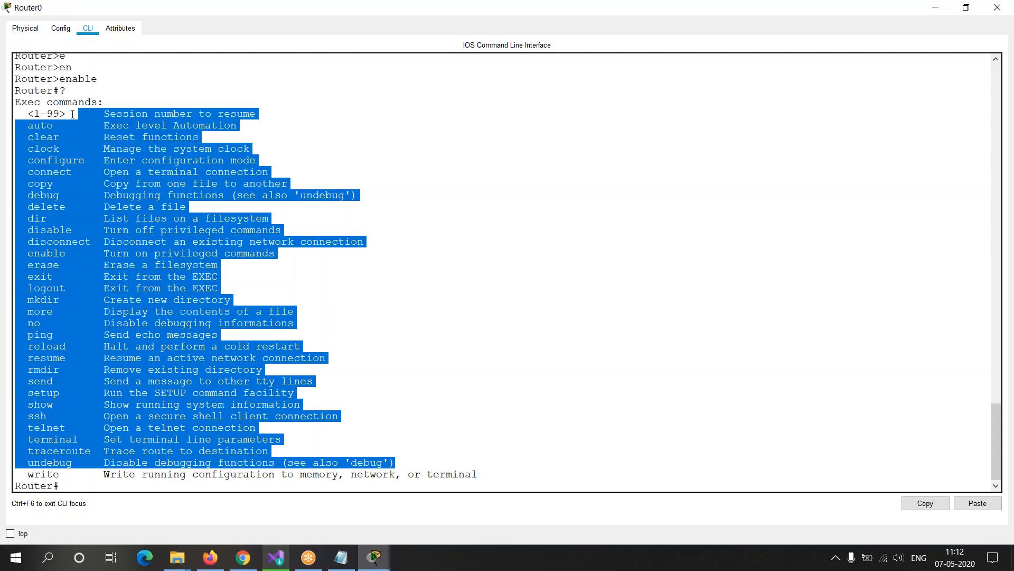
{"action": "left_click", "coordinate": [35, 135]}
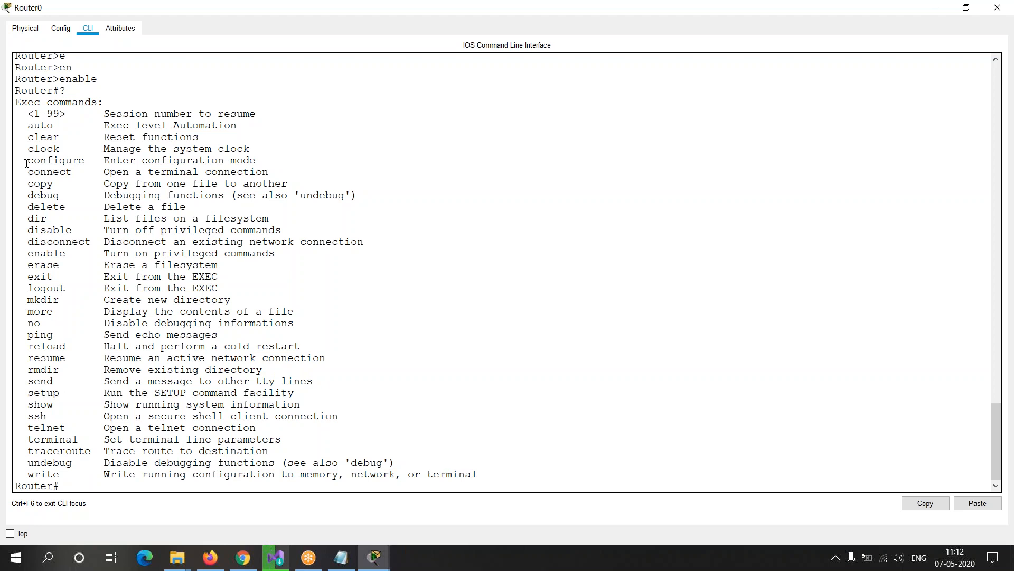
Step: Examine the configure, connect and copy entries in the help list, and try running the abbreviations c and co
{"action": "left_click_drag", "start_coordinate": [27, 160], "coordinate": [103, 158]}
{"action": "left_click", "coordinate": [54, 160]}
{"action": "left_click_drag", "start_coordinate": [28, 161], "coordinate": [44, 183]}
{"action": "left_click", "coordinate": [100, 485]}
{"action": "type", "text": "c"}
{"action": "key", "text": "Return"}
{"action": "type", "text": "co"}
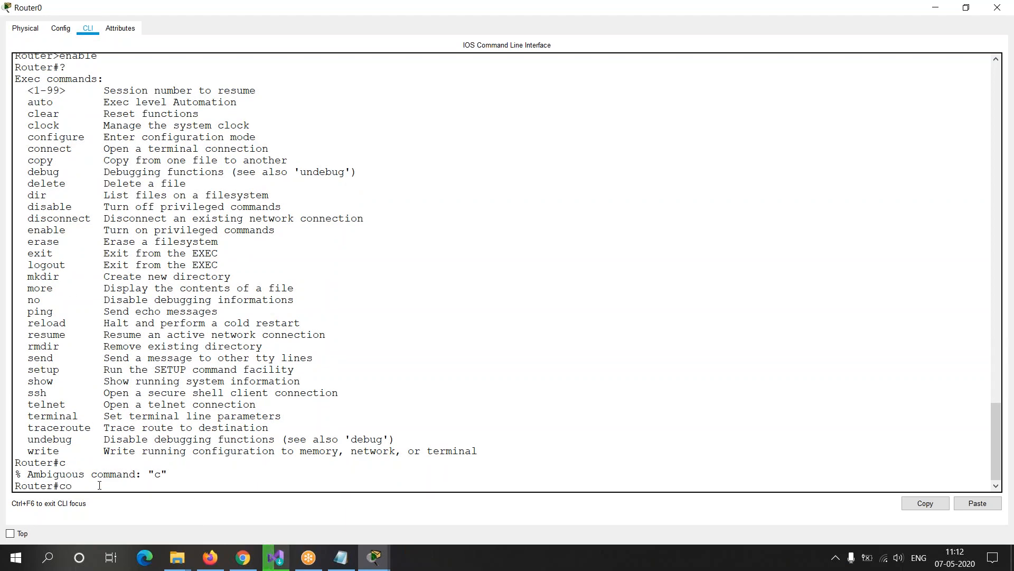
{"action": "key", "text": "Return"}
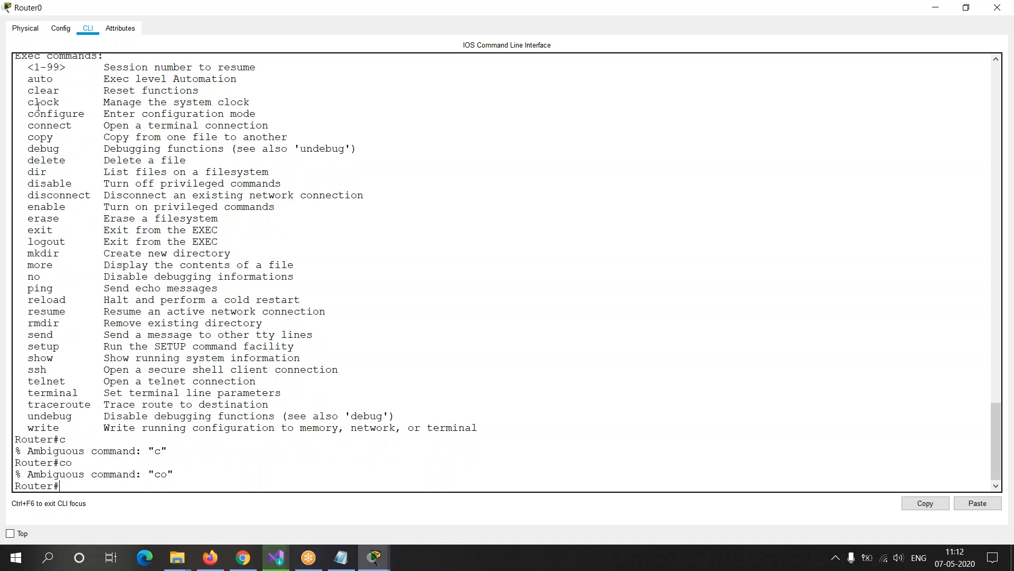
Step: Identify conf as the distinguishing part of configure, and run configure terminal to enter global configuration mode
{"action": "left_click_drag", "start_coordinate": [27, 113], "coordinate": [93, 113]}
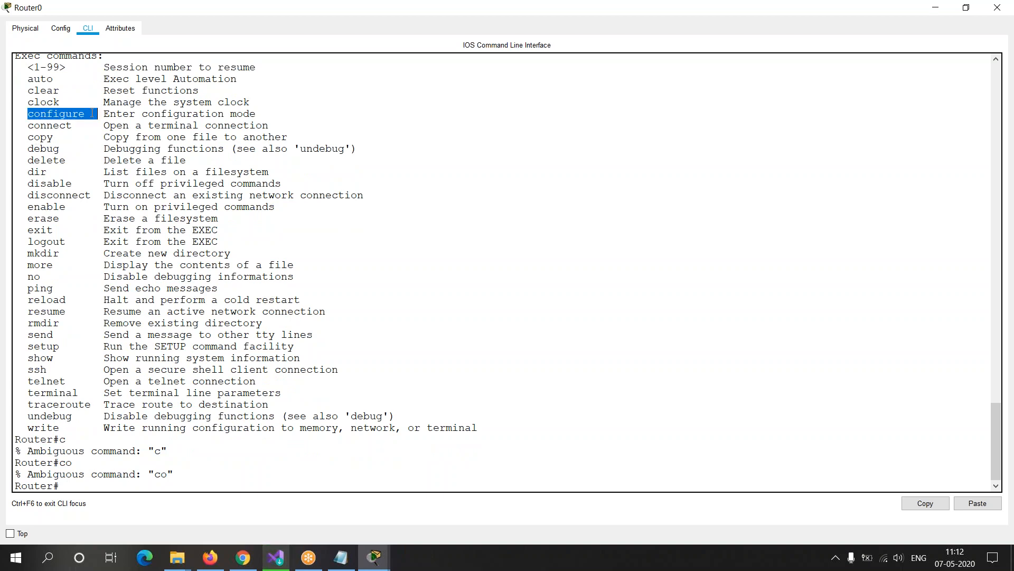
{"action": "left_click_drag", "start_coordinate": [30, 125], "coordinate": [54, 114]}
{"action": "left_click", "coordinate": [53, 136]}
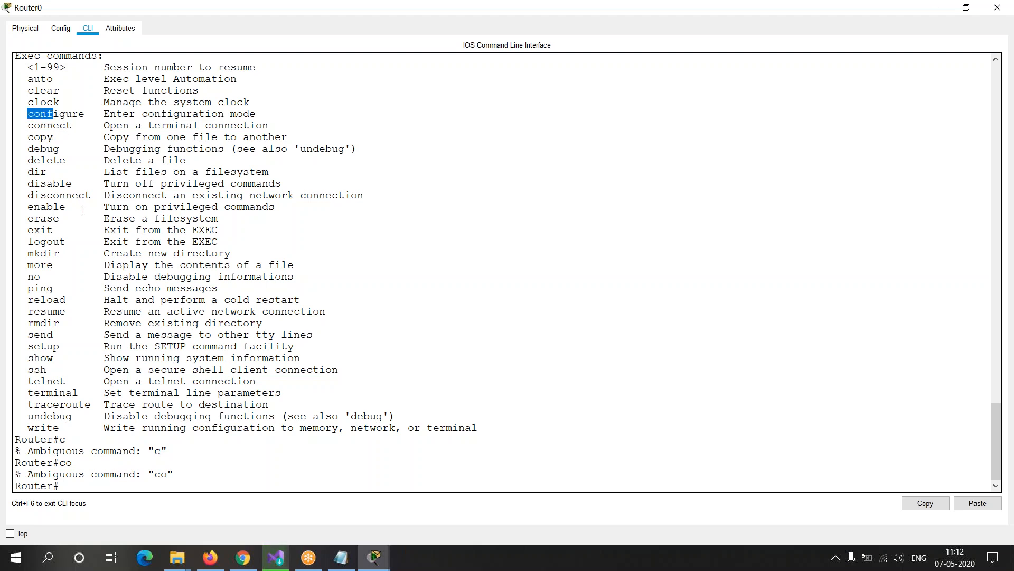
{"action": "type", "text": "conf"}
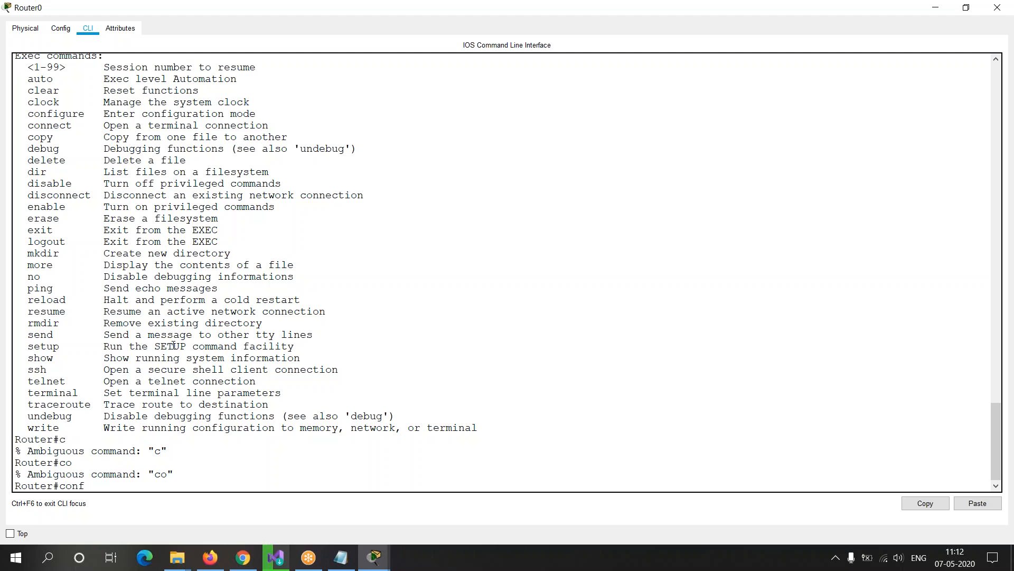
{"action": "type", "text": "igure terminal"}
{"action": "key", "text": "Return"}
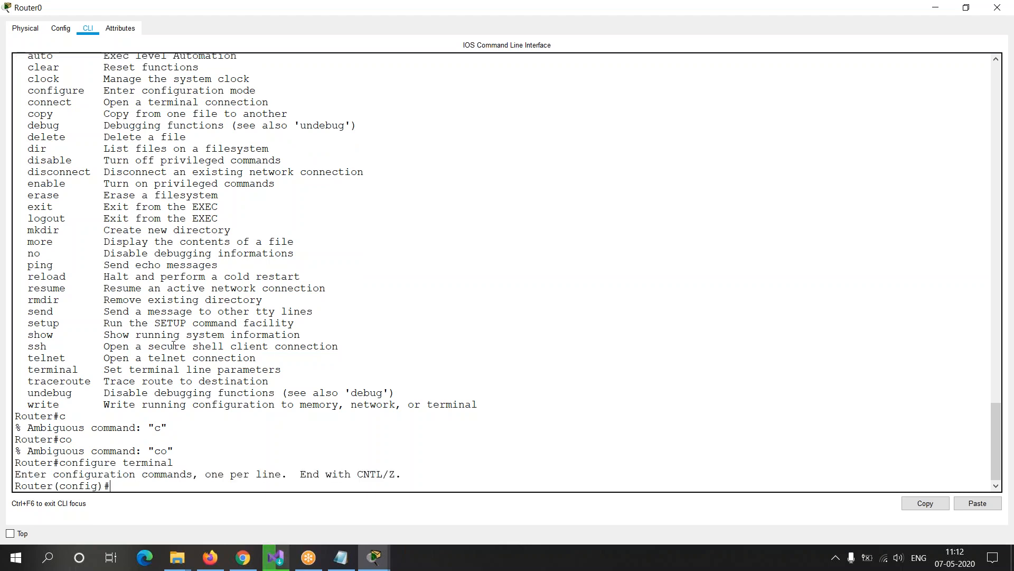
Step: Exit global configuration mode and re-enter it with the abbreviated command conf t
{"action": "type", "text": "exit"}
{"action": "key", "text": "Return"}
{"action": "key", "text": "Return"}
{"action": "type", "text": "ci"}
{"action": "key", "text": "BackSpace"}
{"action": "type", "text": "onf t"}
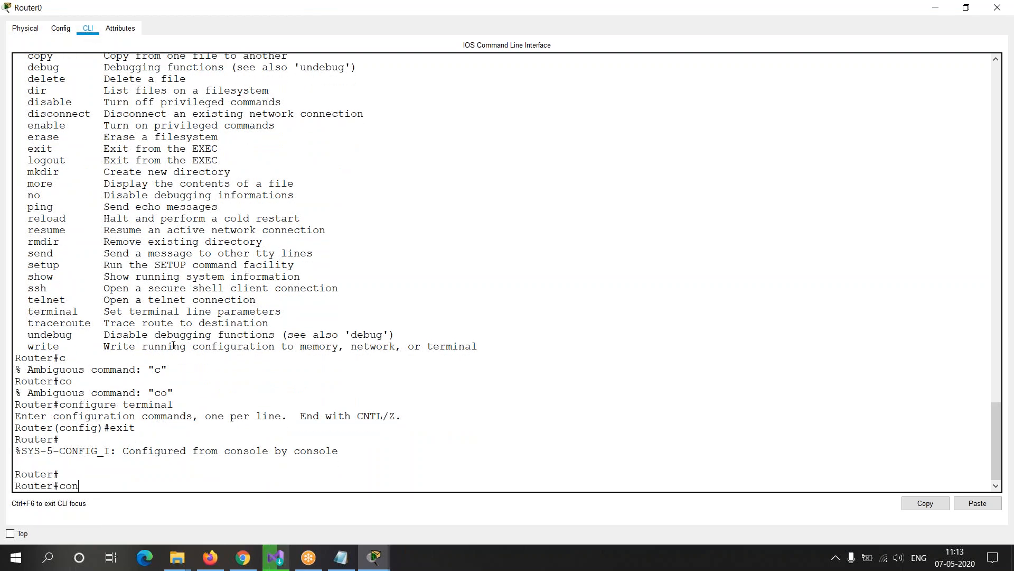
{"action": "key", "text": "Return"}
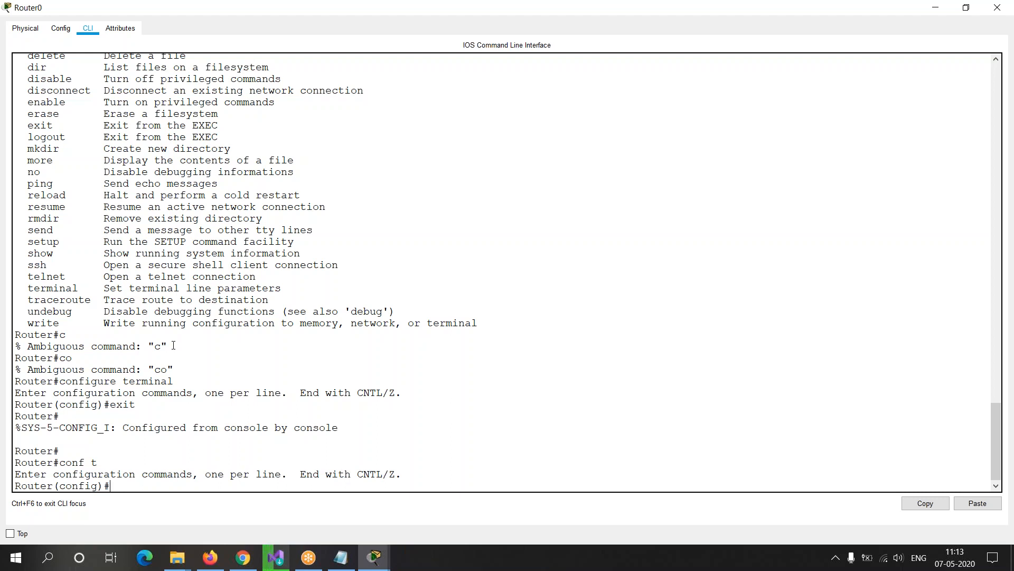
Step: Switch to the CCNA training notes in Notepad, highlight the Assigning IP address topic, and return to Router0's command line
{"action": "key", "text": "alt+Tab"}
{"action": "key", "text": "alt+Tab"}
{"action": "key", "text": "alt+Tab"}
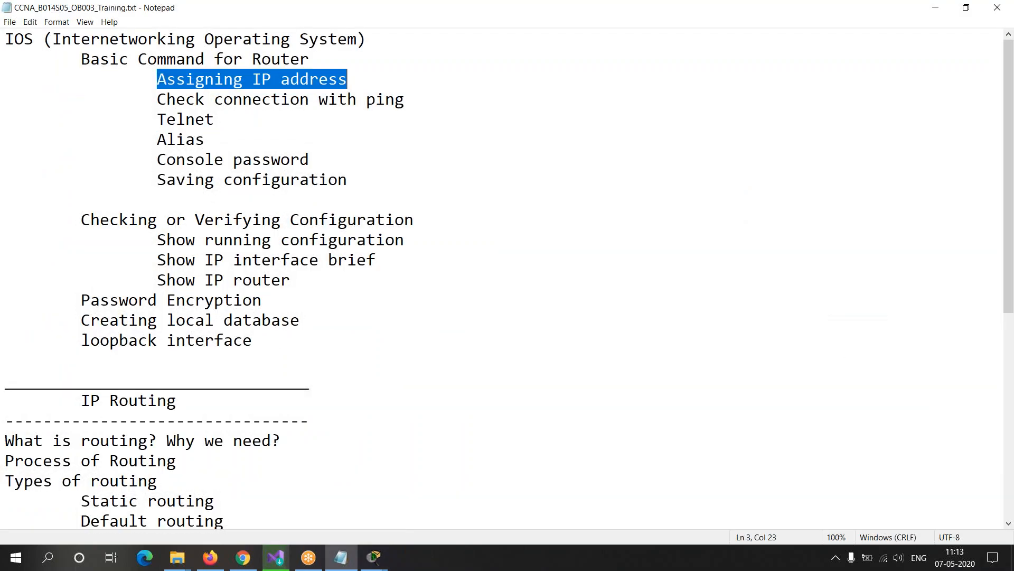
{"action": "left_click", "coordinate": [80, 120]}
{"action": "left_click_drag", "start_coordinate": [157, 78], "coordinate": [352, 77]}
{"action": "key", "text": "alt+Tab"}
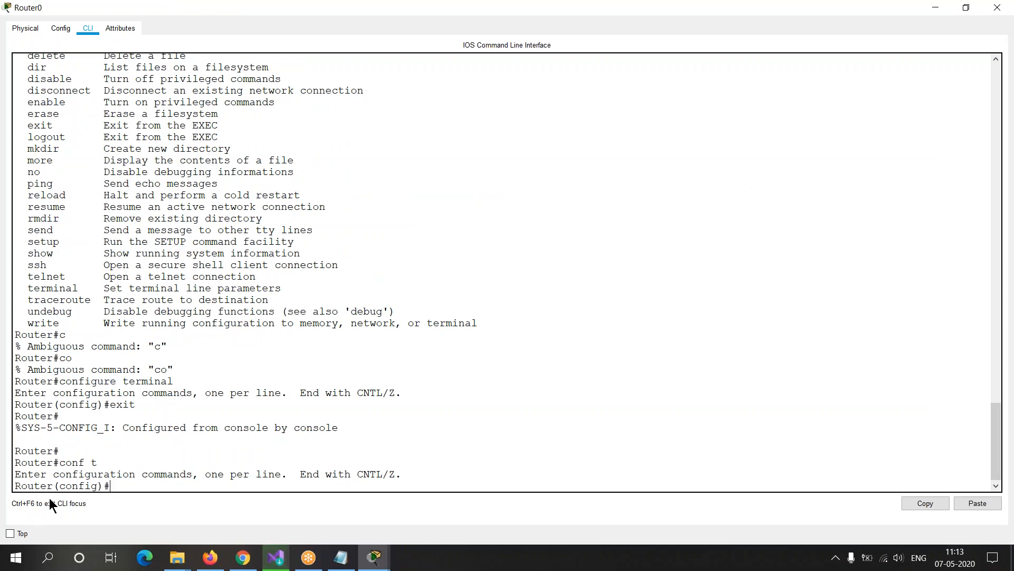
Step: Set the router's hostname to R0 from global configuration mode
{"action": "left_click_drag", "start_coordinate": [53, 486], "coordinate": [14, 485]}
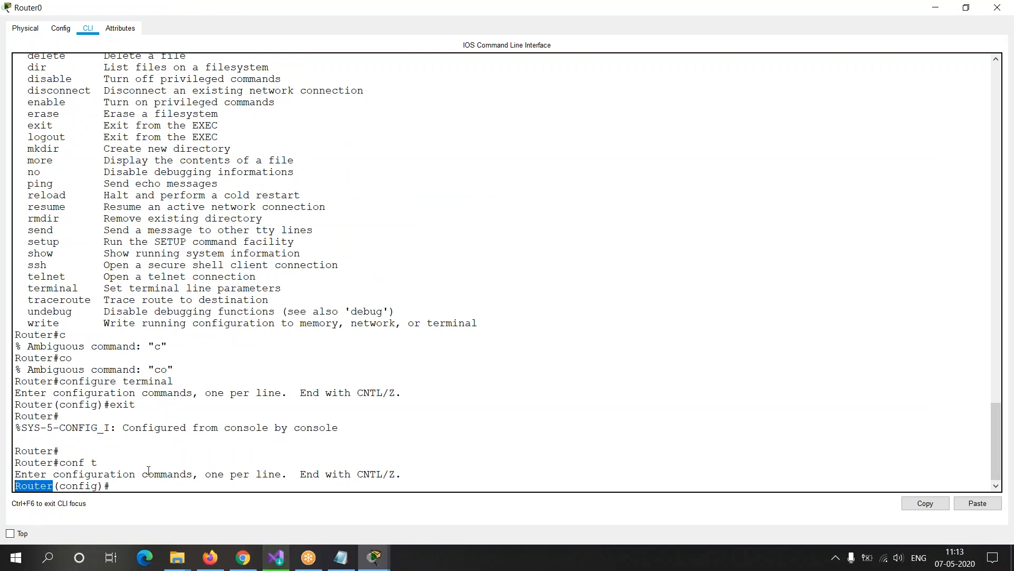
{"action": "left_click", "coordinate": [157, 479]}
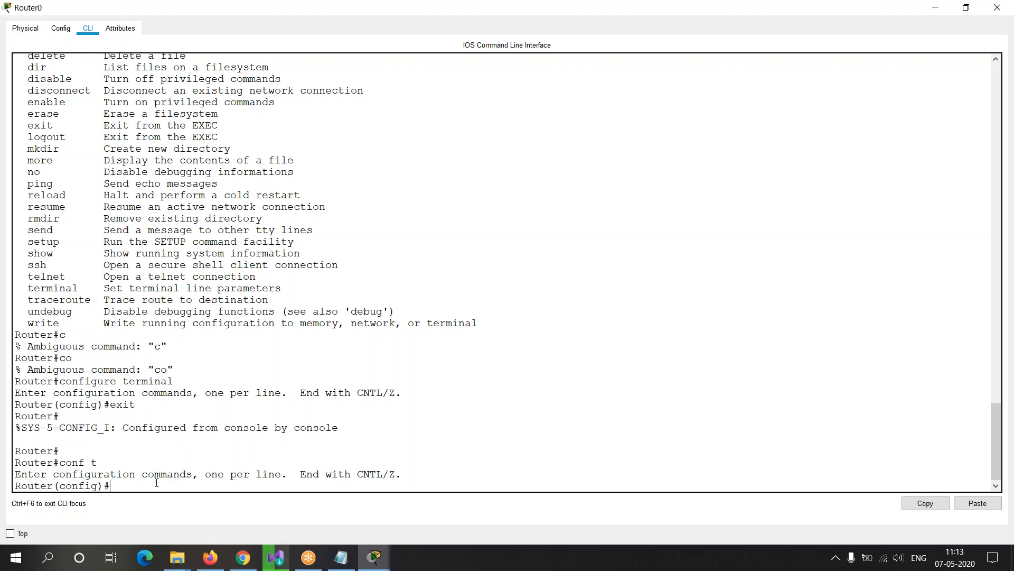
{"action": "type", "text": "hostname !R0"}
{"action": "key", "text": "BackSpace"}
{"action": "key", "text": "Return"}
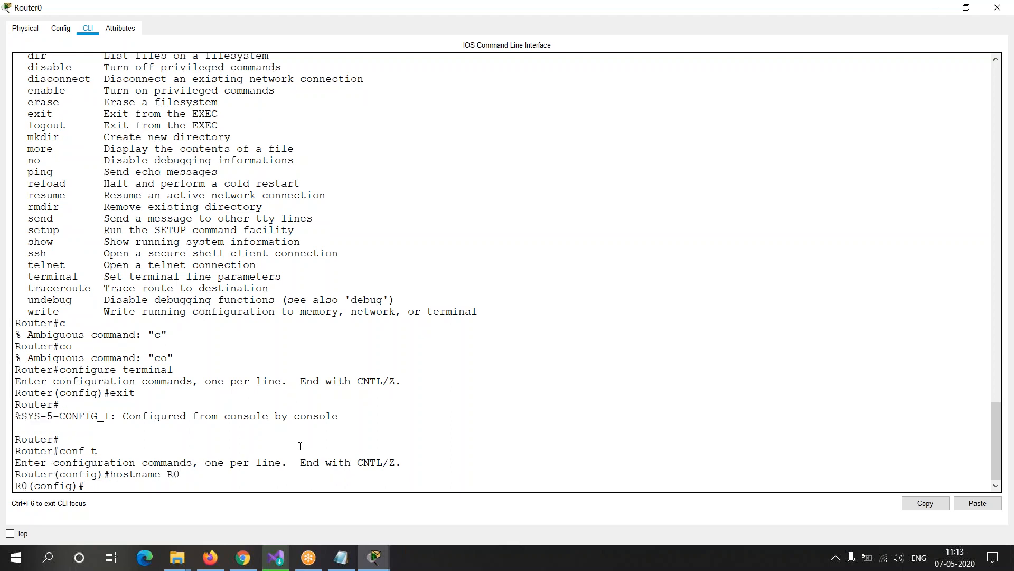
Step: Check the router name in the prompt, and minimize the Router0 and Notepad windows to return to the network workspace
{"action": "left_click_drag", "start_coordinate": [34, 486], "coordinate": [15, 486]}
{"action": "left_click", "coordinate": [175, 487]}
{"action": "left_click", "coordinate": [936, 8]}
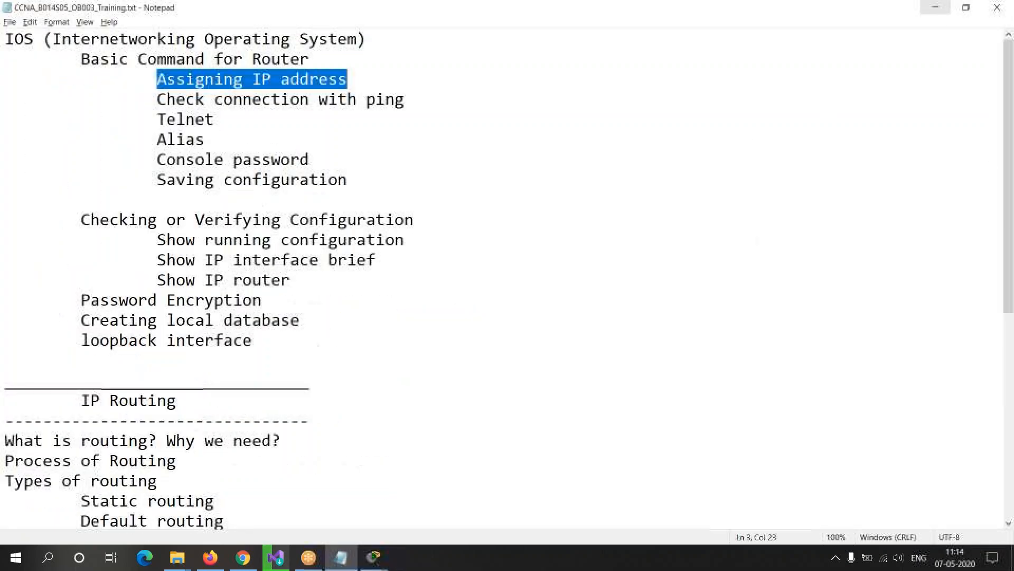
{"action": "left_click", "coordinate": [935, 7]}
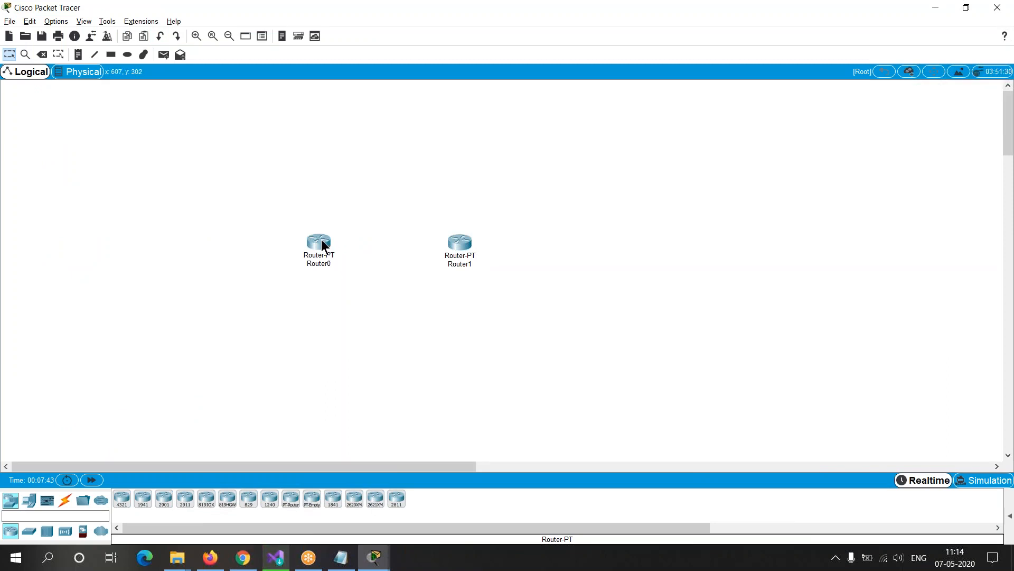
Step: Return from the network workspace to Router0's command line and enter interface configuration mode with interface fastethernet 0/0
{"action": "mouse_move", "coordinate": [322, 240]}
{"action": "mouse_move", "coordinate": [321, 247]}
{"action": "mouse_move", "coordinate": [368, 560]}
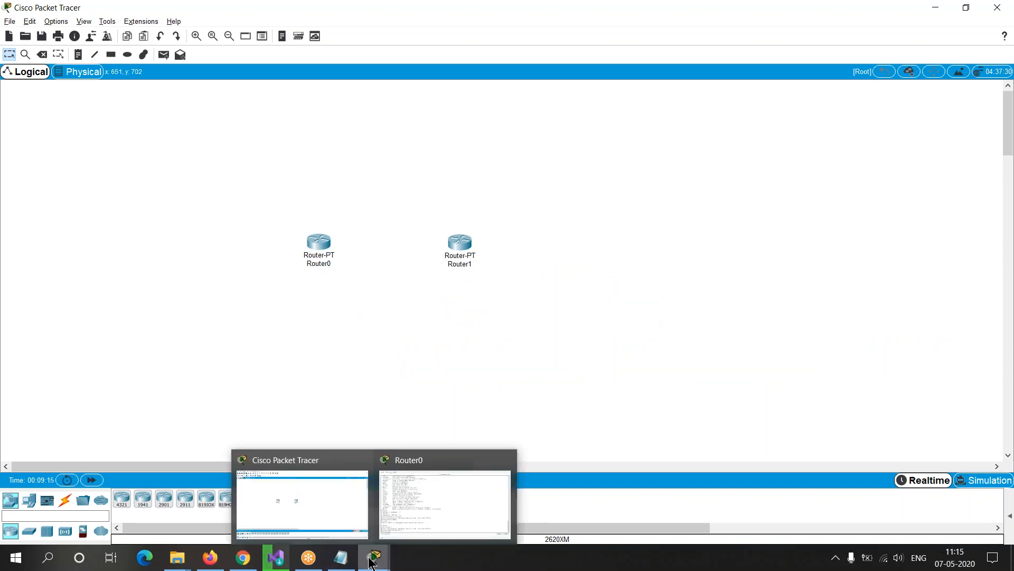
{"action": "left_click", "coordinate": [417, 497]}
{"action": "type", "text": "interface"}
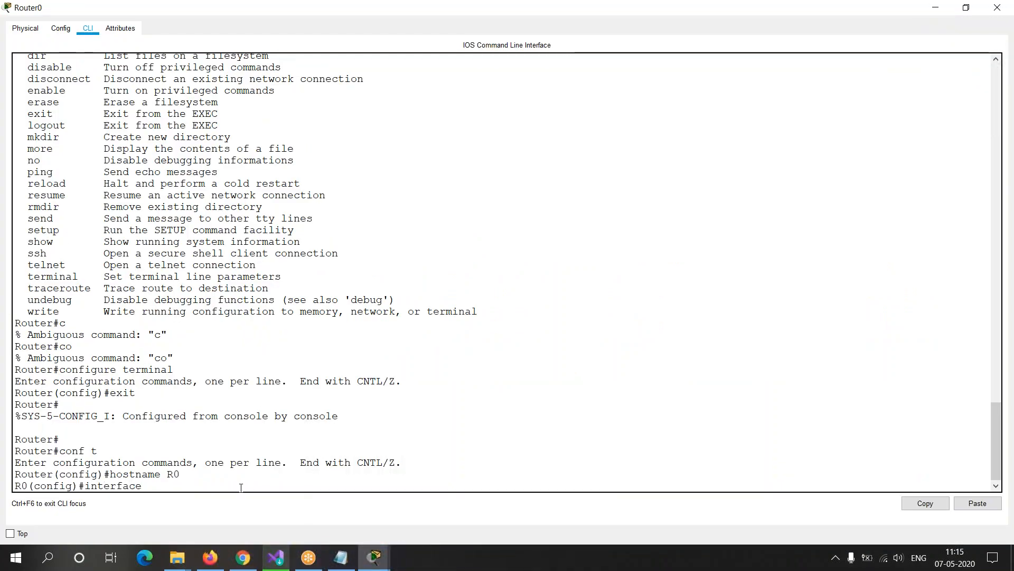
{"action": "type", "text": " fastethernet"}
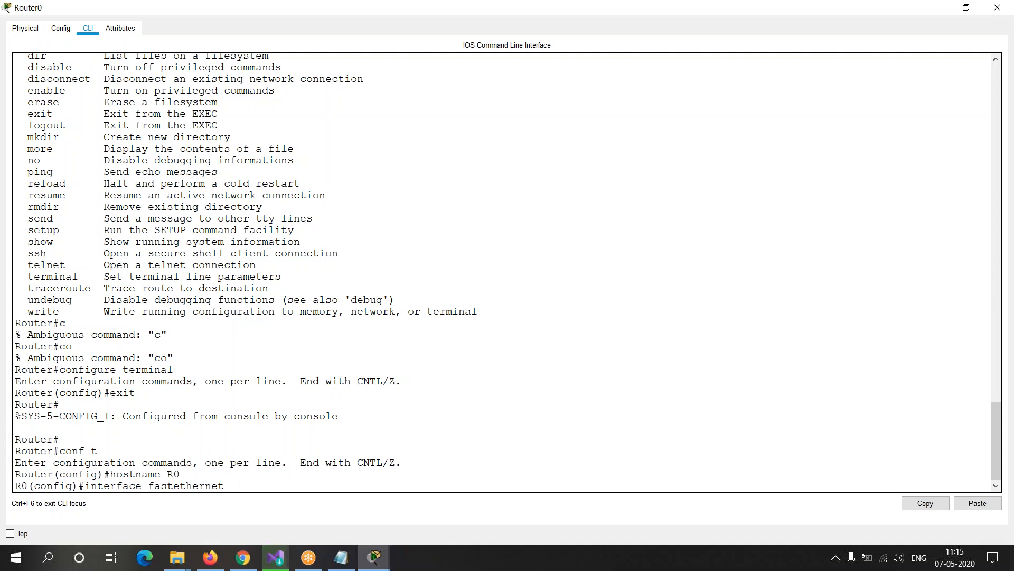
{"action": "type", "text": "/0"}
{"action": "key", "text": "Return"}
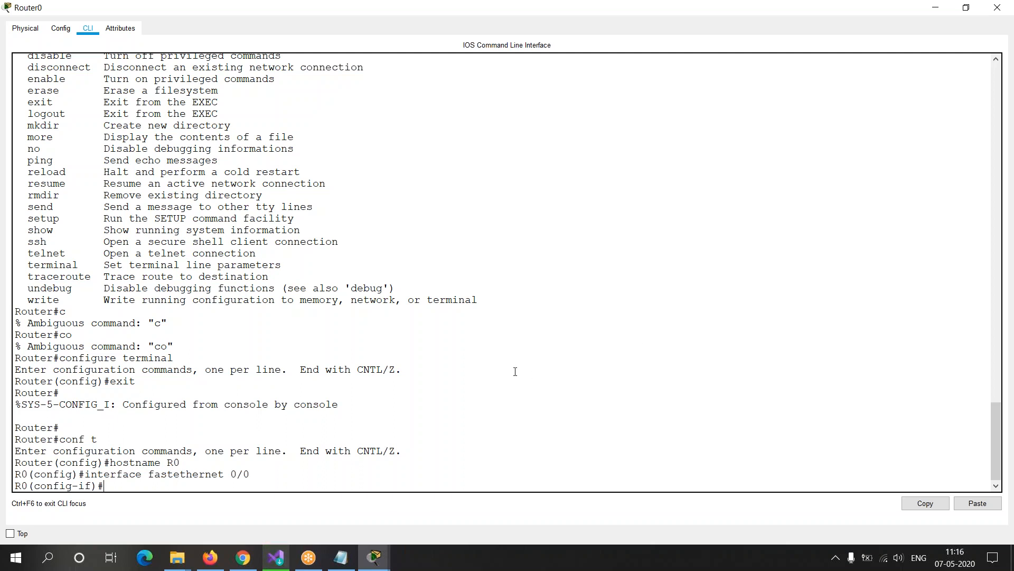
Step: Assign IP address 1.1.1.1 with subnet mask 255.0.0.0 to the fastethernet 0/0 interface using the ip address command
{"action": "left_click_drag", "start_coordinate": [35, 486], "coordinate": [93, 486]}
{"action": "left_click", "coordinate": [92, 486]}
{"action": "left_click_drag", "start_coordinate": [224, 474], "coordinate": [258, 475]}
{"action": "left_click", "coordinate": [143, 481]}
{"action": "type", "text": "ip address"}
{"action": "type", "text": "1.1.1.1"}
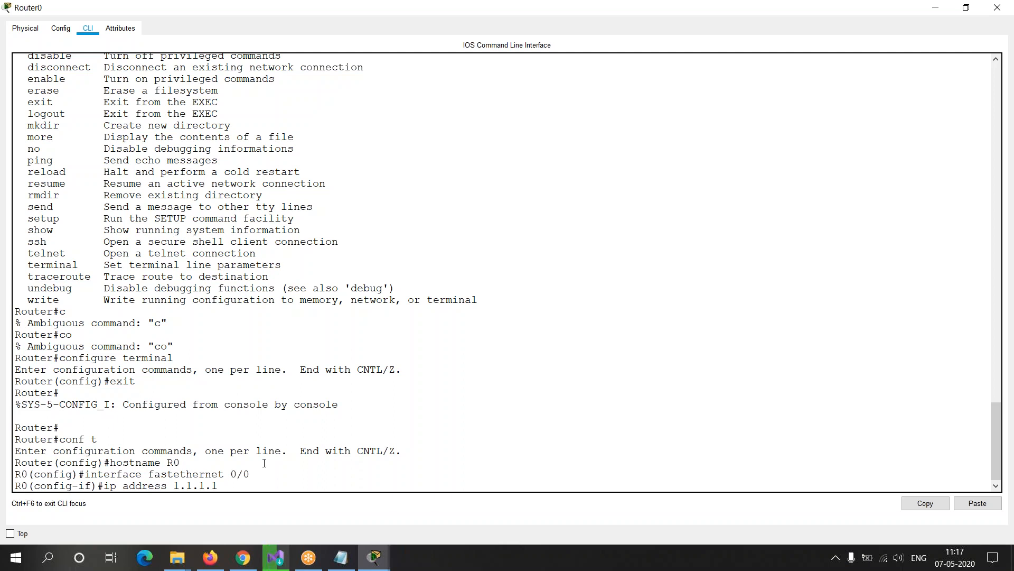
{"action": "type", "text": "255.0.0.0"}
{"action": "left_click_drag", "start_coordinate": [105, 485], "coordinate": [288, 486]}
{"action": "left_click", "coordinate": [302, 488]}
{"action": "key", "text": "Return"}
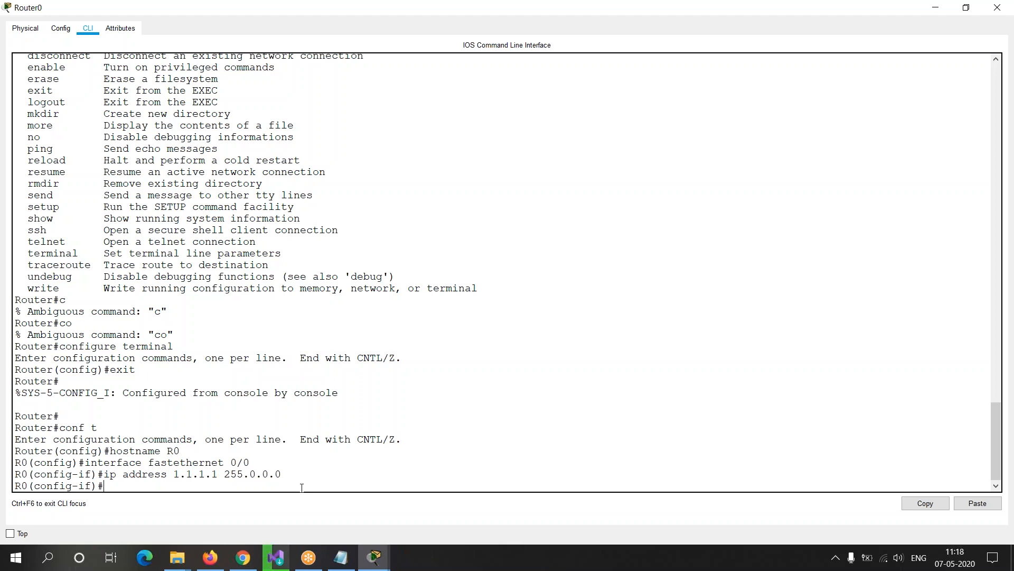
Step: Enable the fastethernet 0/0 interface with the no shutdown command
{"action": "left_click_drag", "start_coordinate": [254, 464], "coordinate": [167, 451]}
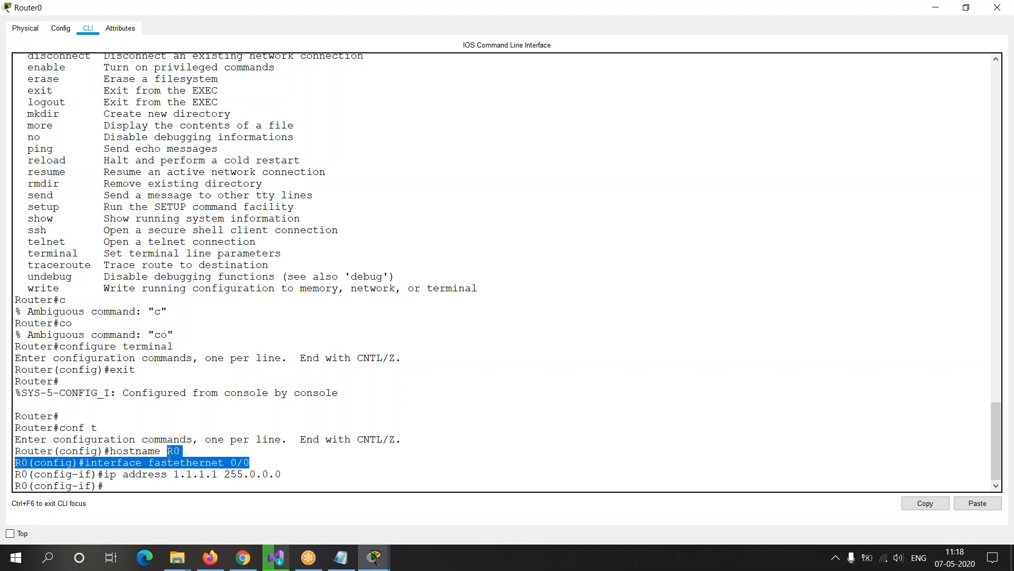
{"action": "left_click", "coordinate": [146, 485]}
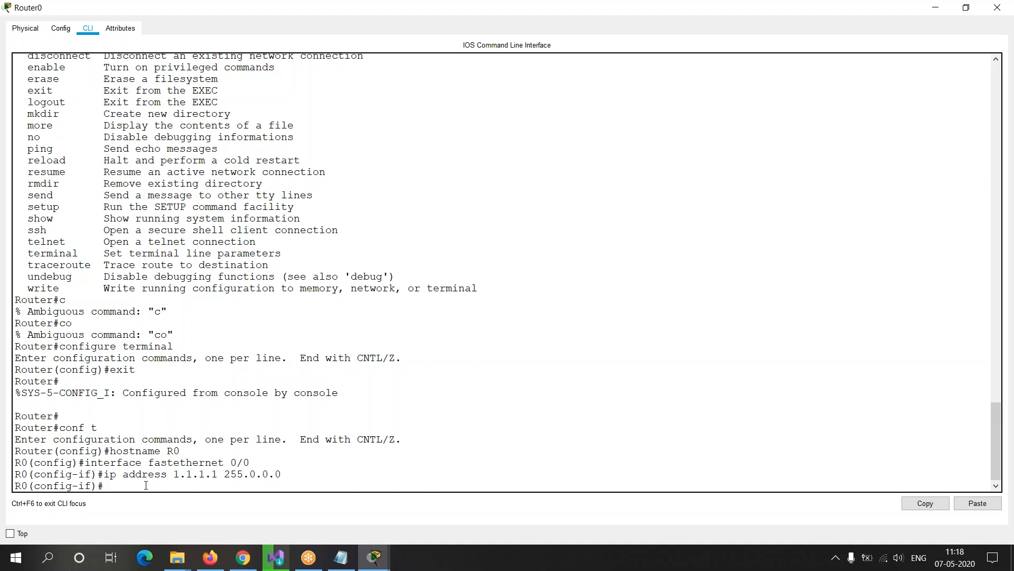
{"action": "left_click_drag", "start_coordinate": [104, 474], "coordinate": [135, 476]}
{"action": "left_click", "coordinate": [133, 484]}
{"action": "type", "text": "o shutdown"}
{"action": "key", "text": "Return"}
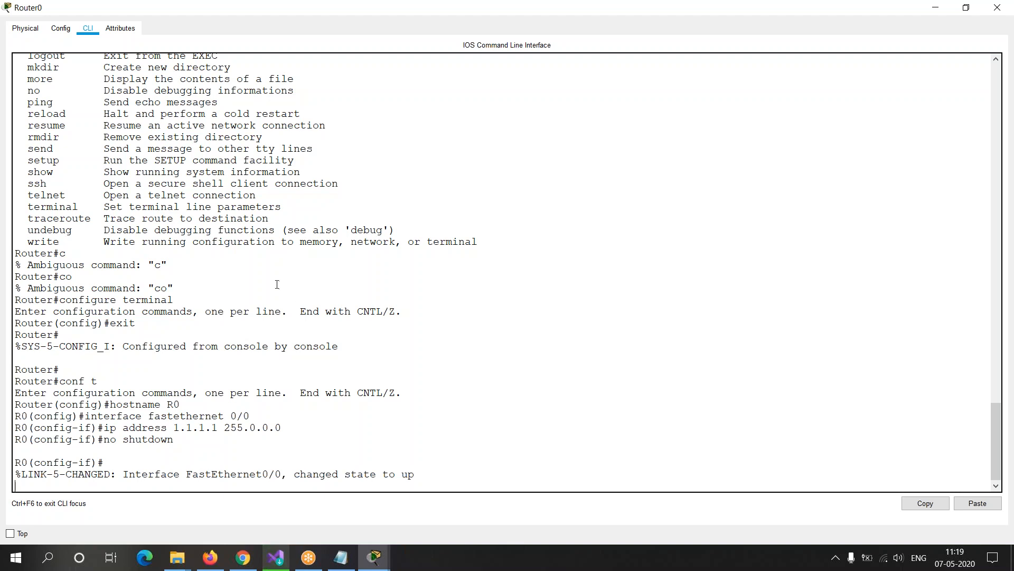
Step: Examine the earlier ambiguous commands, the no shutdown line and the FastEthernet0/0 link message, and bring back the interface prompt
{"action": "left_click", "coordinate": [129, 255]}
{"action": "left_click_drag", "start_coordinate": [130, 255], "coordinate": [169, 265]}
{"action": "left_click", "coordinate": [154, 267]}
{"action": "left_click_drag", "start_coordinate": [60, 250], "coordinate": [72, 252]}
{"action": "left_click_drag", "start_coordinate": [148, 265], "coordinate": [179, 267]}
{"action": "left_click_drag", "start_coordinate": [60, 277], "coordinate": [73, 278]}
{"action": "left_click_drag", "start_coordinate": [149, 288], "coordinate": [176, 289]}
{"action": "left_click", "coordinate": [142, 443]}
{"action": "left_click_drag", "start_coordinate": [103, 443], "coordinate": [191, 441]}
{"action": "left_click_drag", "start_coordinate": [21, 473], "coordinate": [417, 473]}
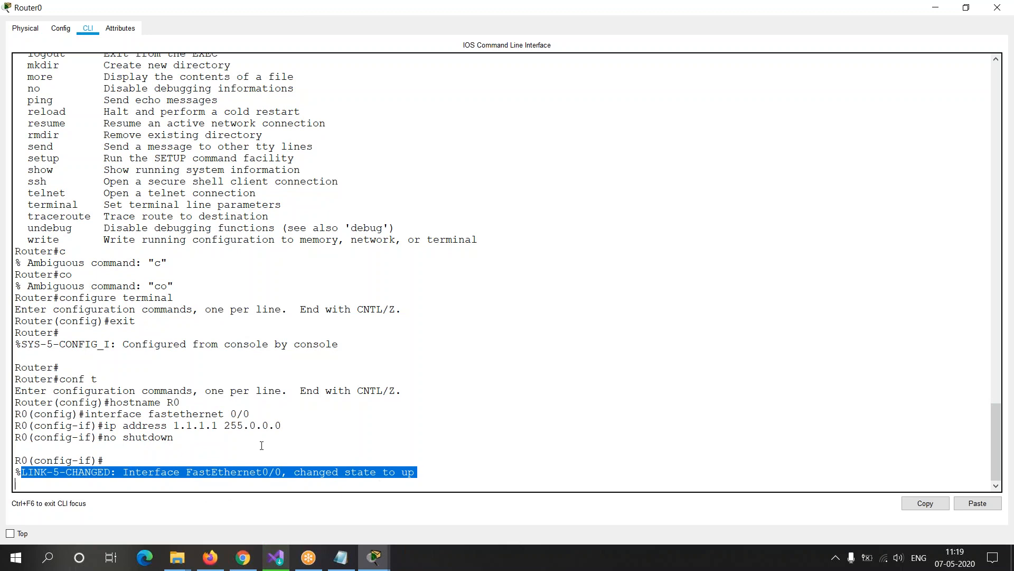
{"action": "left_click", "coordinate": [193, 431]}
{"action": "left_click_drag", "start_coordinate": [189, 431], "coordinate": [121, 439]}
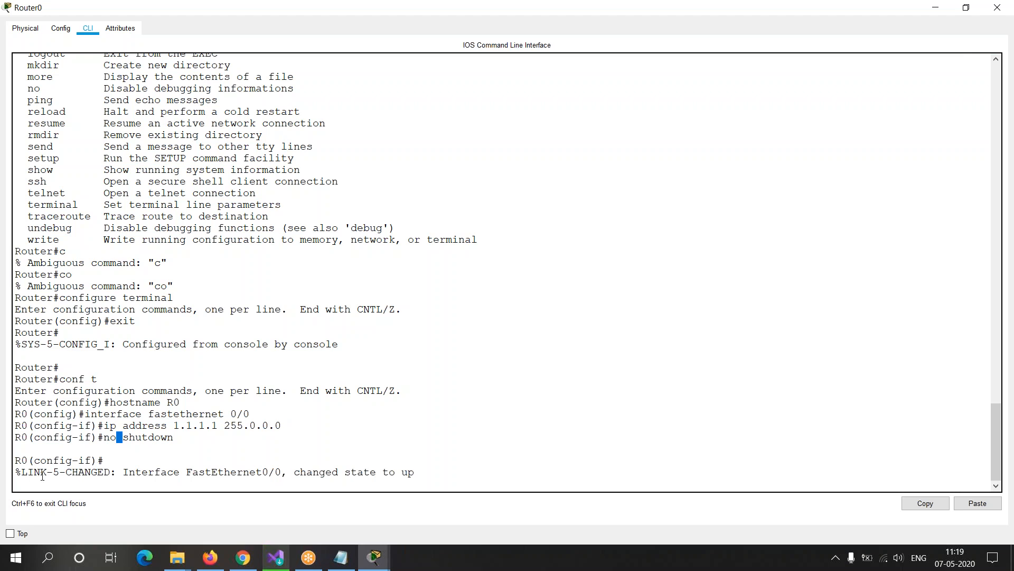
{"action": "left_click_drag", "start_coordinate": [16, 472], "coordinate": [423, 471]}
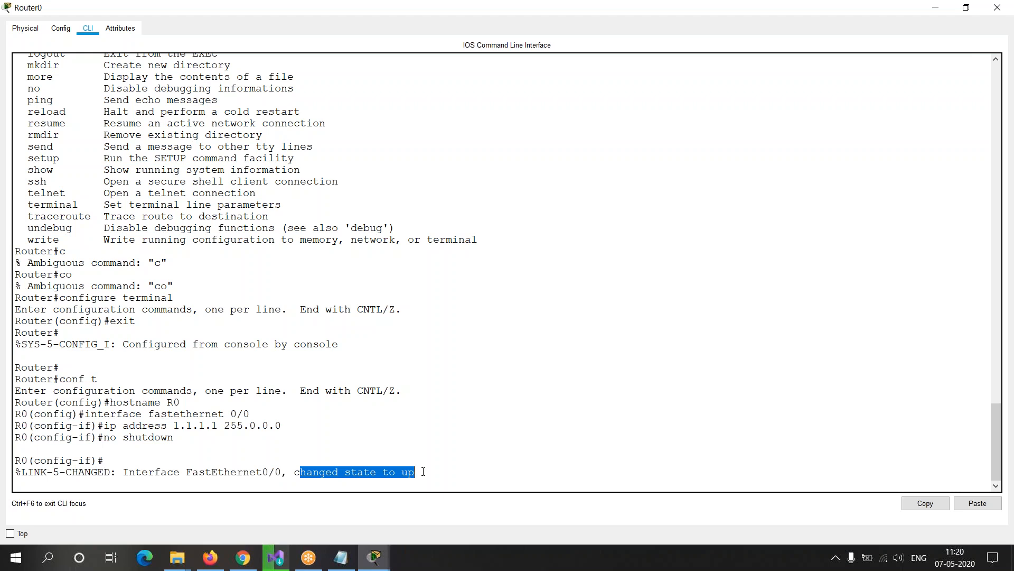
{"action": "left_click", "coordinate": [423, 472]}
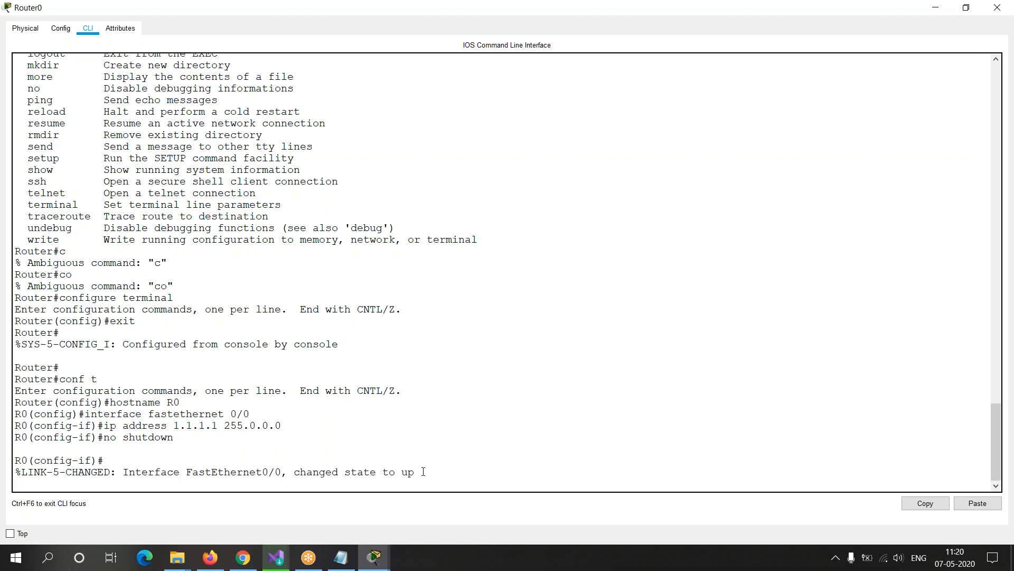
{"action": "key", "text": "Return"}
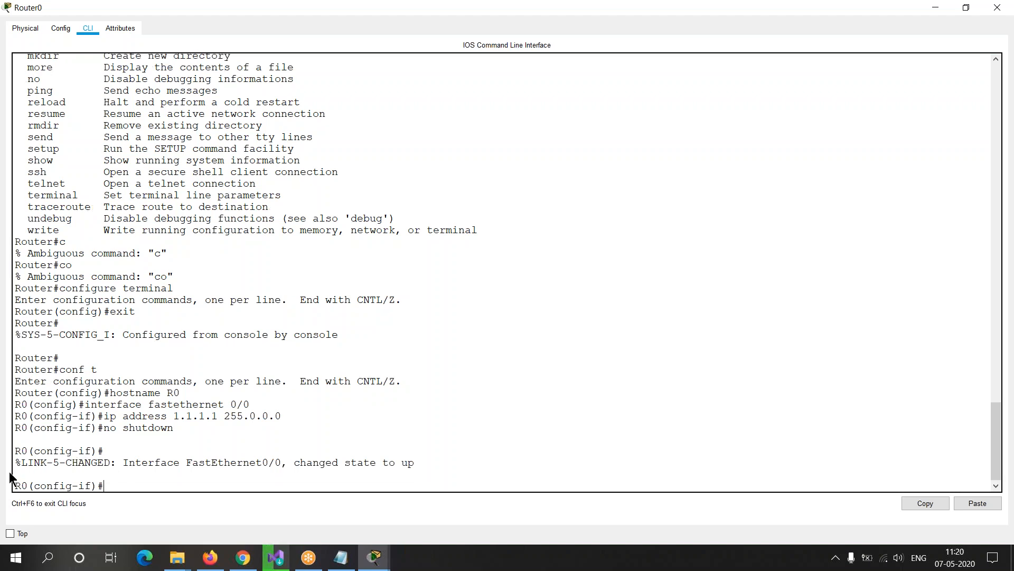
Step: Review the interface, ip address and no shutdown commands that configured the interface, along with the link message
{"action": "left_click_drag", "start_coordinate": [18, 463], "coordinate": [355, 457]}
{"action": "left_click_drag", "start_coordinate": [91, 405], "coordinate": [249, 405]}
{"action": "left_click_drag", "start_coordinate": [175, 427], "coordinate": [101, 433]}
{"action": "left_click_drag", "start_coordinate": [301, 463], "coordinate": [415, 464]}
{"action": "left_click", "coordinate": [174, 486]}
{"action": "left_click_drag", "start_coordinate": [106, 416], "coordinate": [226, 416]}
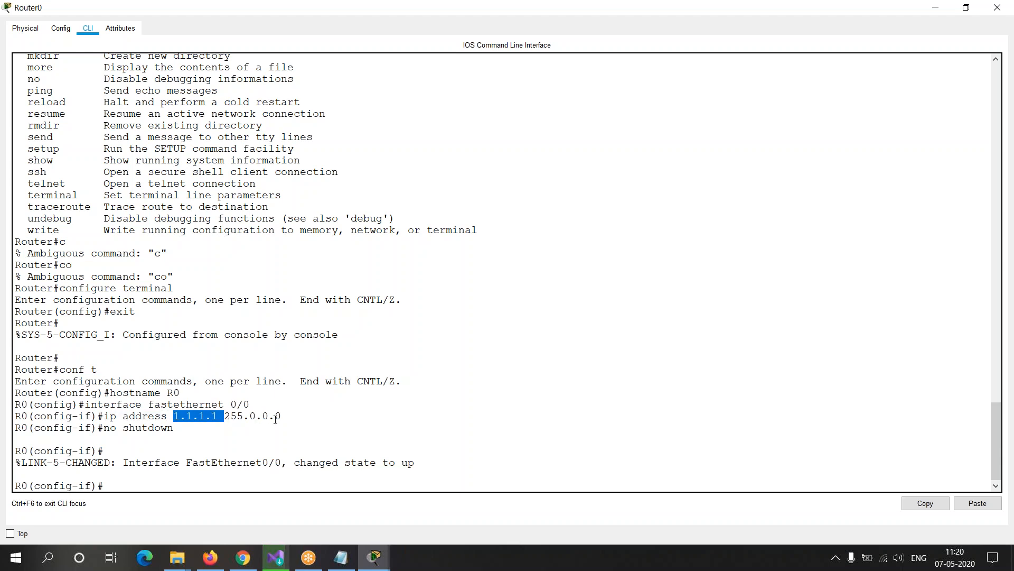
{"action": "left_click", "coordinate": [231, 432]}
{"action": "left_click_drag", "start_coordinate": [103, 428], "coordinate": [173, 428]}
Step: Leave interface configuration mode with the exit command
{"action": "left_click", "coordinate": [146, 486]}
{"action": "type", "text": "exit"}
{"action": "key", "text": "Return"}
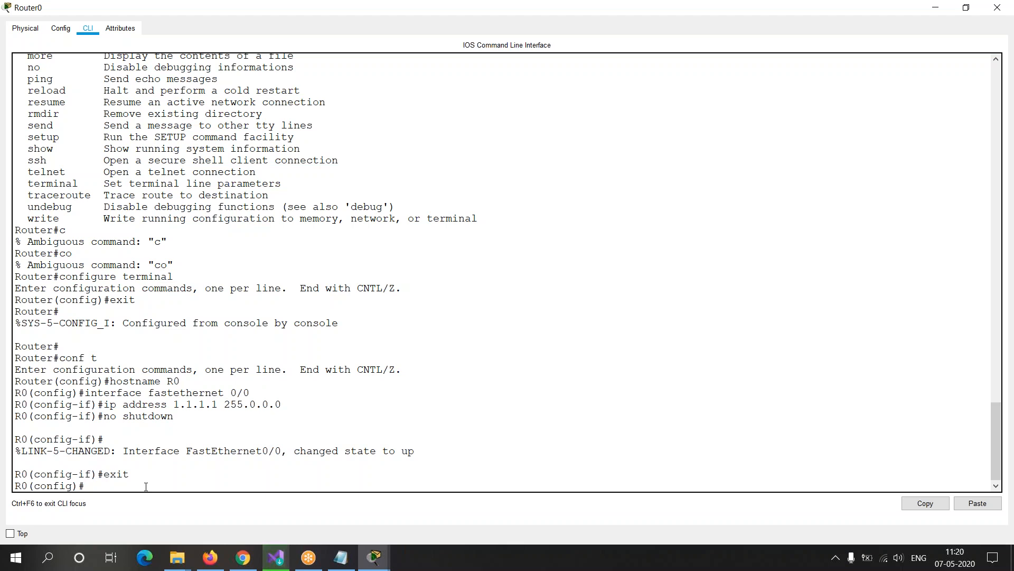
Step: Glance at the routers in the network workspace, and return to Router0's command line to exit global configuration mode
{"action": "key", "text": "alt+Tab"}
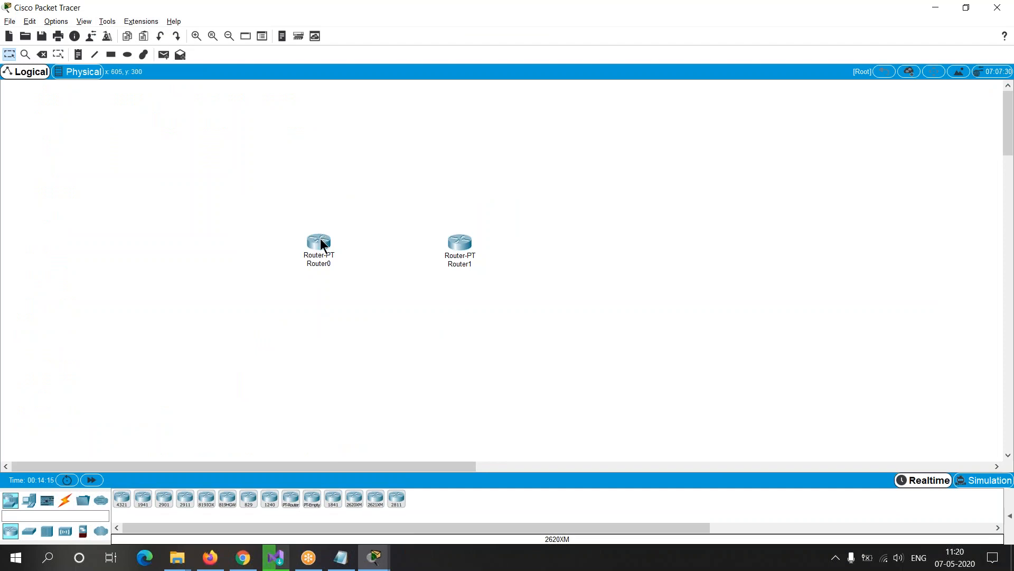
{"action": "mouse_move", "coordinate": [321, 243]}
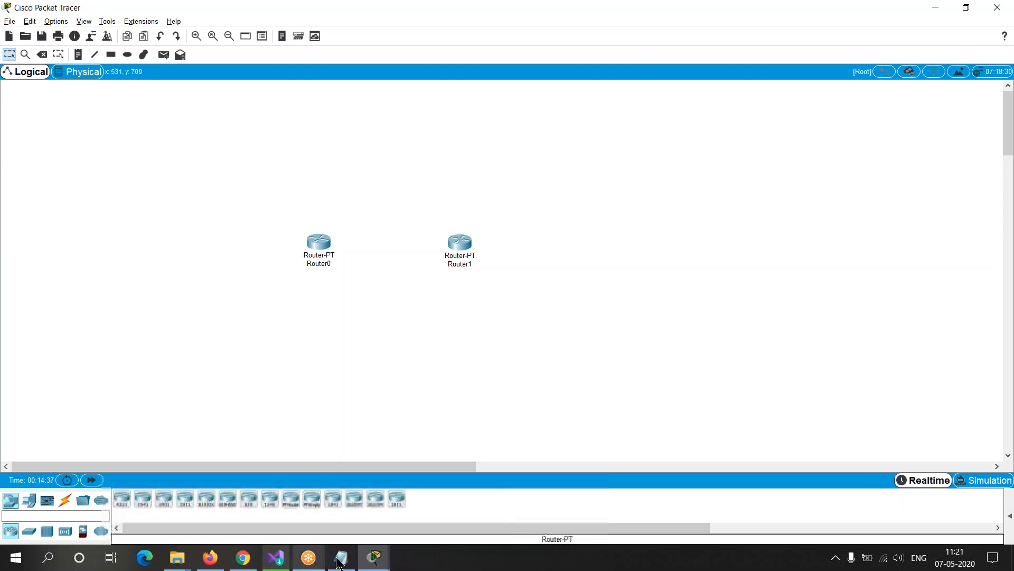
{"action": "mouse_move", "coordinate": [375, 558]}
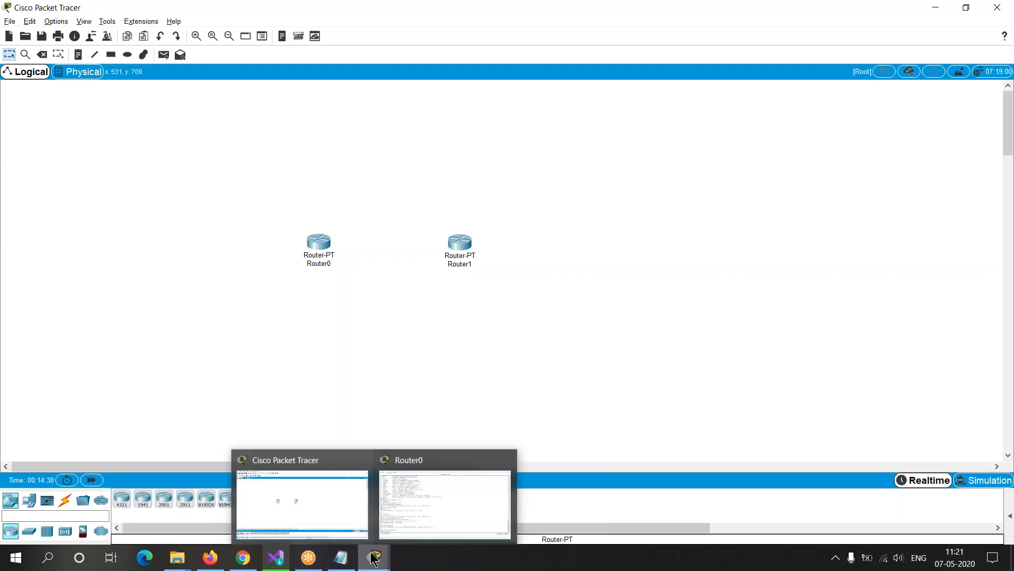
{"action": "left_click", "coordinate": [417, 493]}
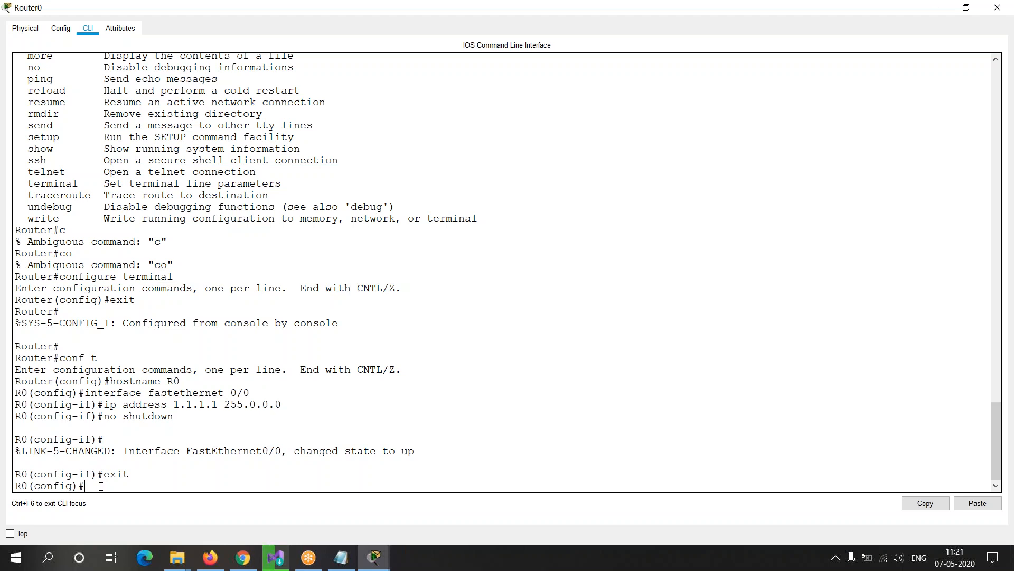
{"action": "left_click_drag", "start_coordinate": [87, 485], "coordinate": [35, 483]}
{"action": "left_click", "coordinate": [65, 484]}
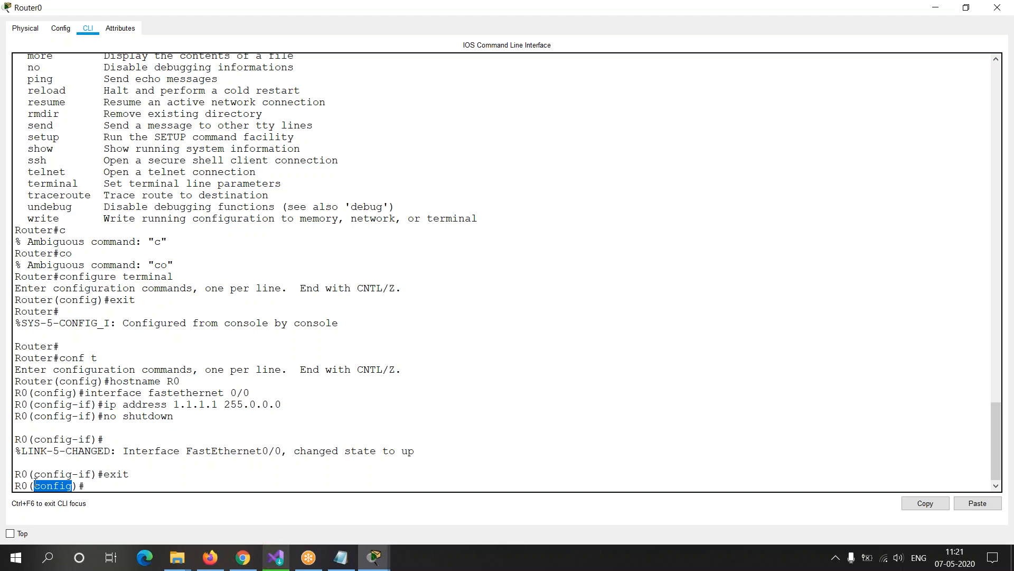
{"action": "left_click", "coordinate": [35, 484]}
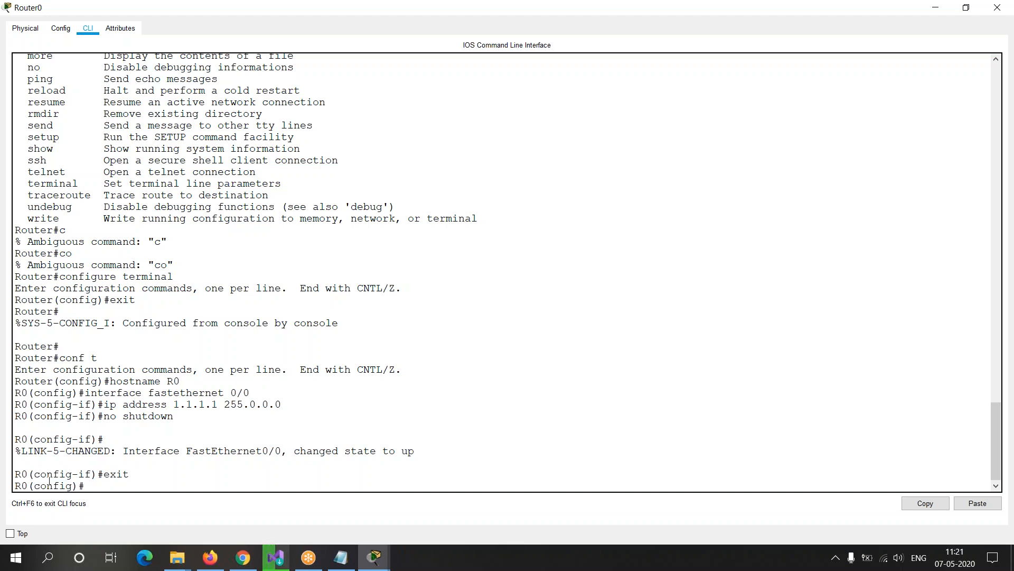
{"action": "left_click_drag", "start_coordinate": [21, 485], "coordinate": [15, 485]}
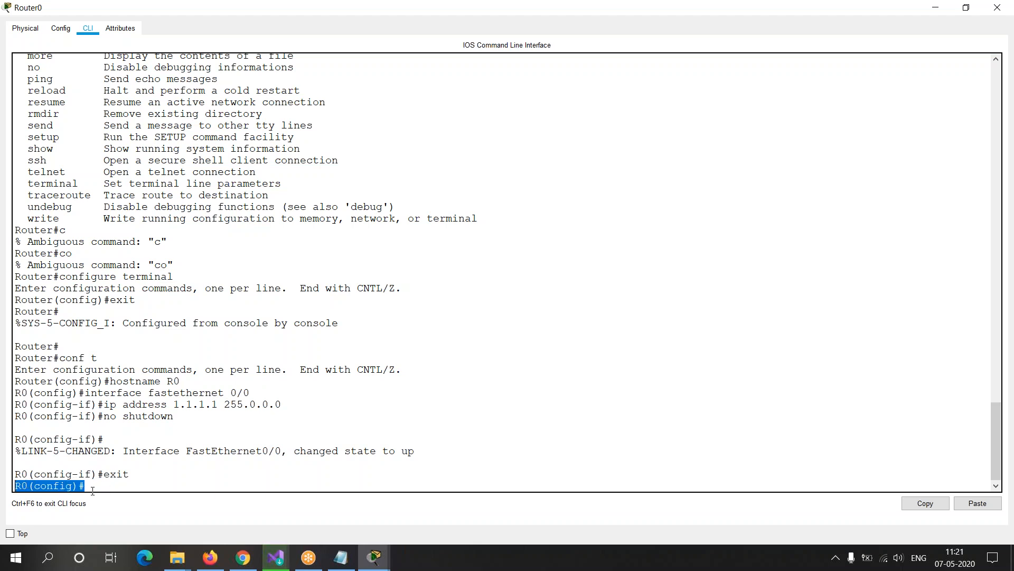
{"action": "left_click", "coordinate": [101, 486]}
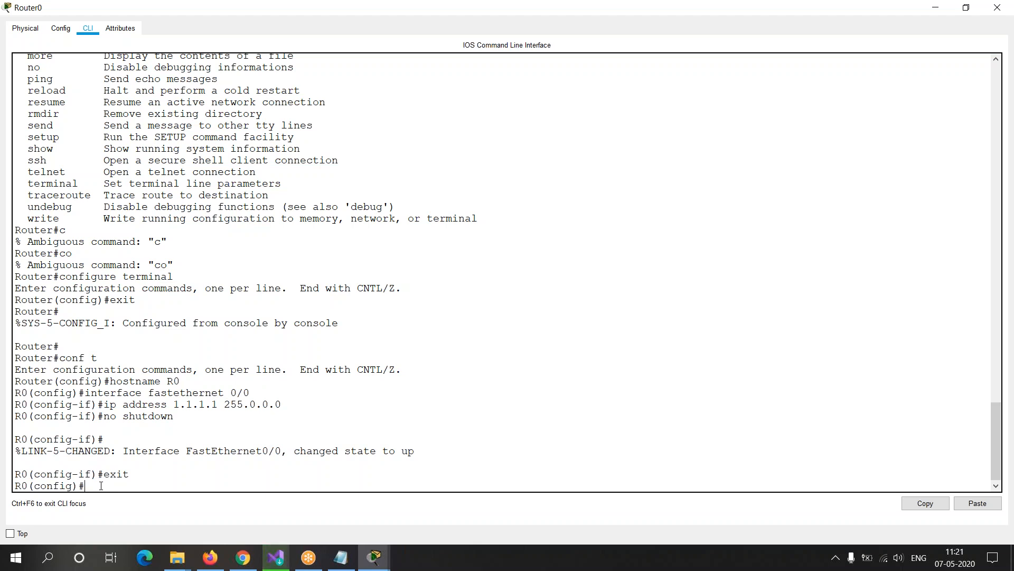
{"action": "type", "text": "exit"}
{"action": "key", "text": "Return"}
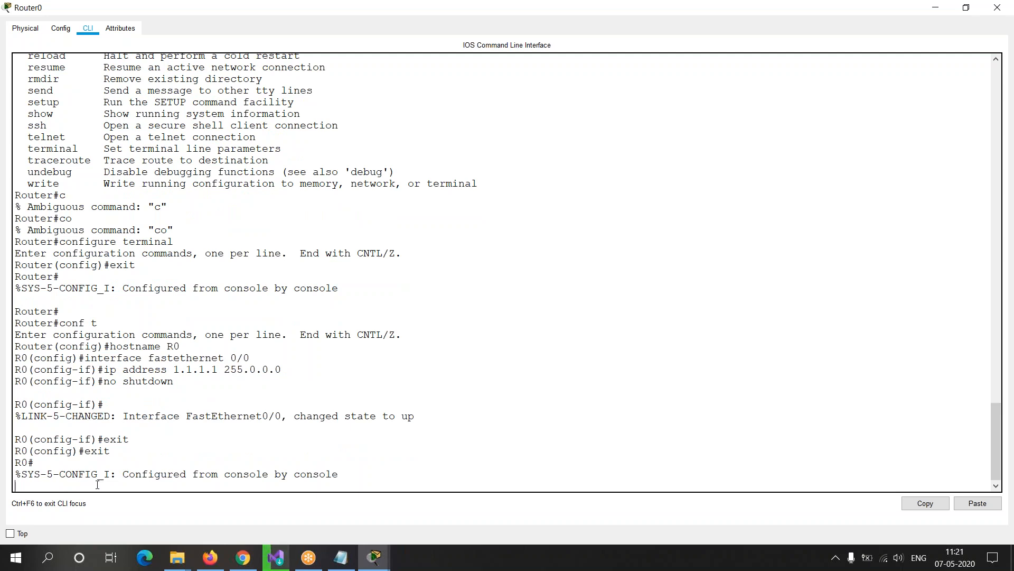
Step: List the router's interfaces and their IP addresses from privileged mode with show ip interface brief
{"action": "left_click_drag", "start_coordinate": [35, 452], "coordinate": [14, 450]}
{"action": "left_click", "coordinate": [51, 488]}
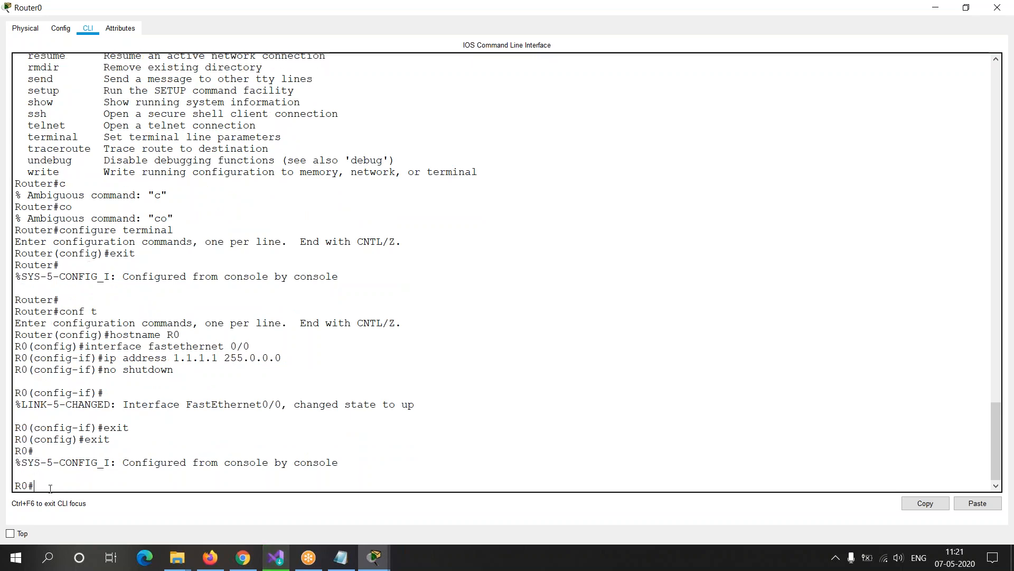
{"action": "type", "text": "show"}
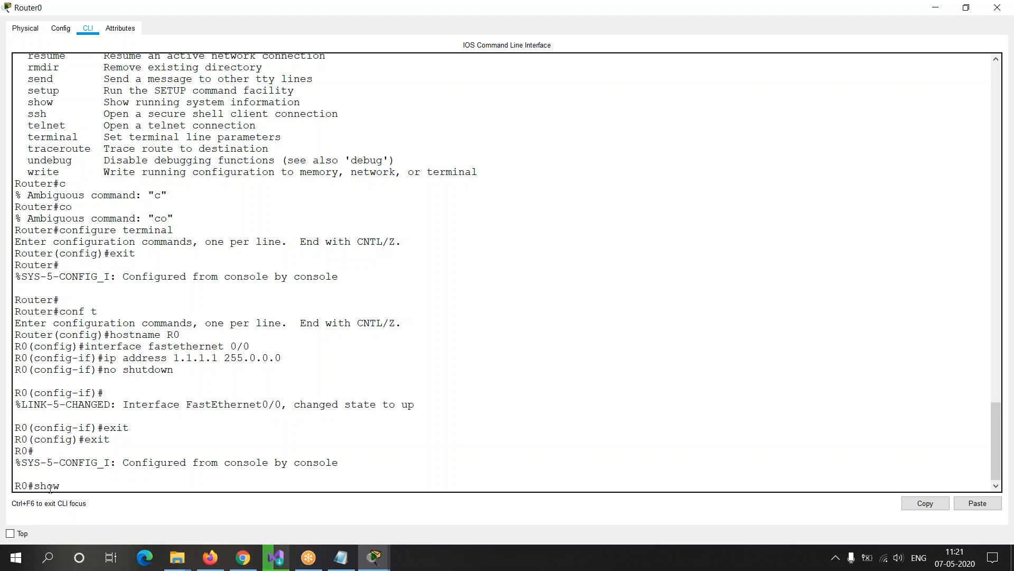
{"action": "type", "text": " ip interface bri"}
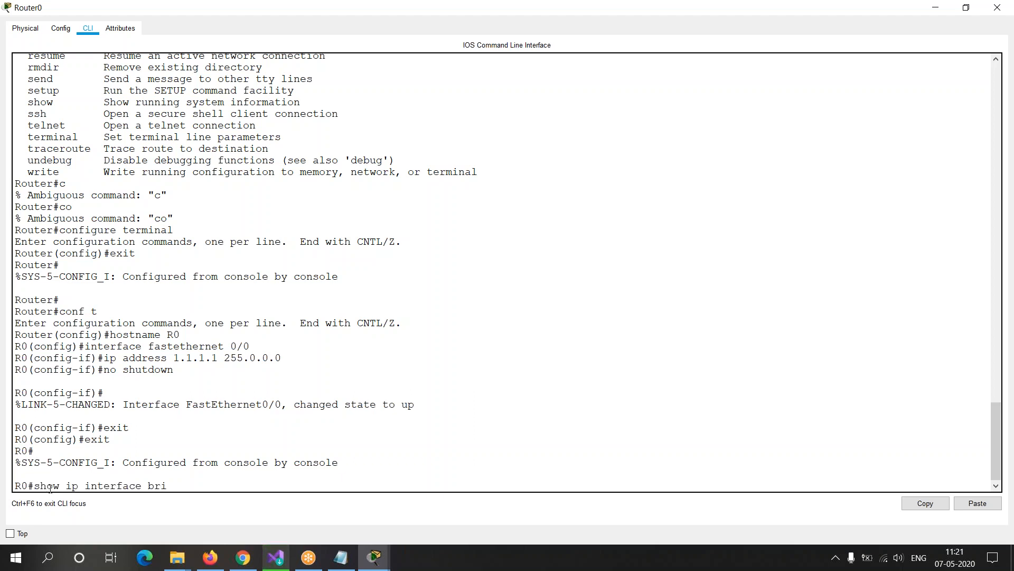
{"action": "type", "text": "ef"}
{"action": "left_click_drag", "start_coordinate": [33, 485], "coordinate": [149, 485]}
{"action": "left_click", "coordinate": [148, 485]}
{"action": "left_click_drag", "start_coordinate": [78, 485], "coordinate": [202, 487]}
{"action": "left_click", "coordinate": [204, 488]}
{"action": "key", "text": "Return"}
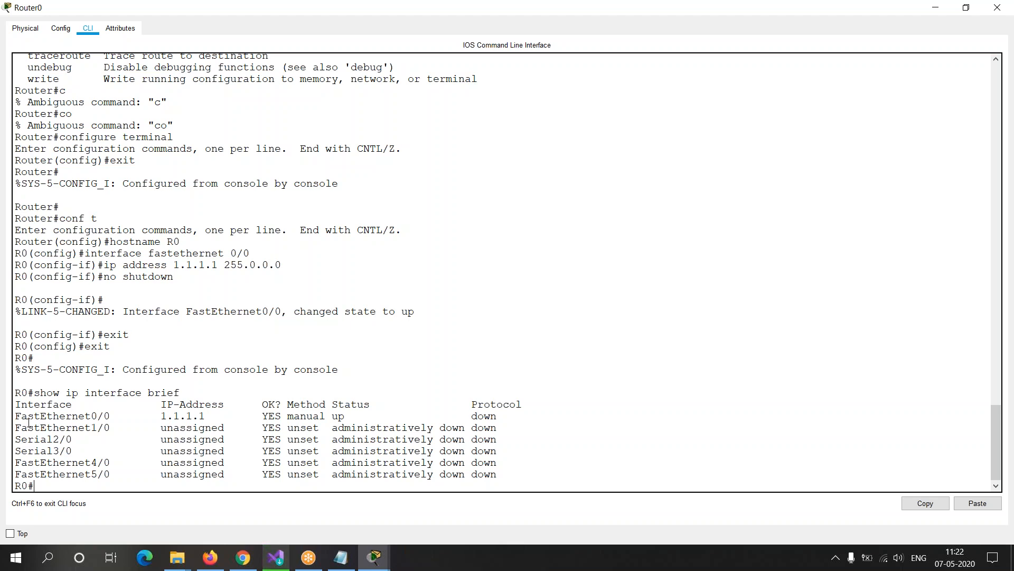
Step: Compare the listed interfaces with Router0's port summary in the network workspace, and return to its command line
{"action": "left_click_drag", "start_coordinate": [15, 417], "coordinate": [115, 482]}
{"action": "key", "text": "alt+Tab"}
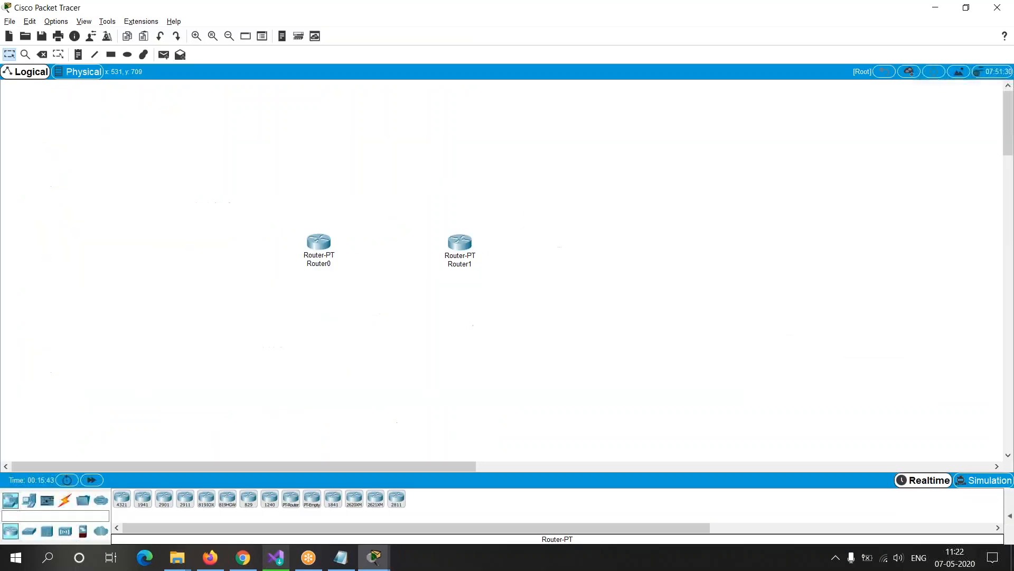
{"action": "mouse_move", "coordinate": [329, 243]}
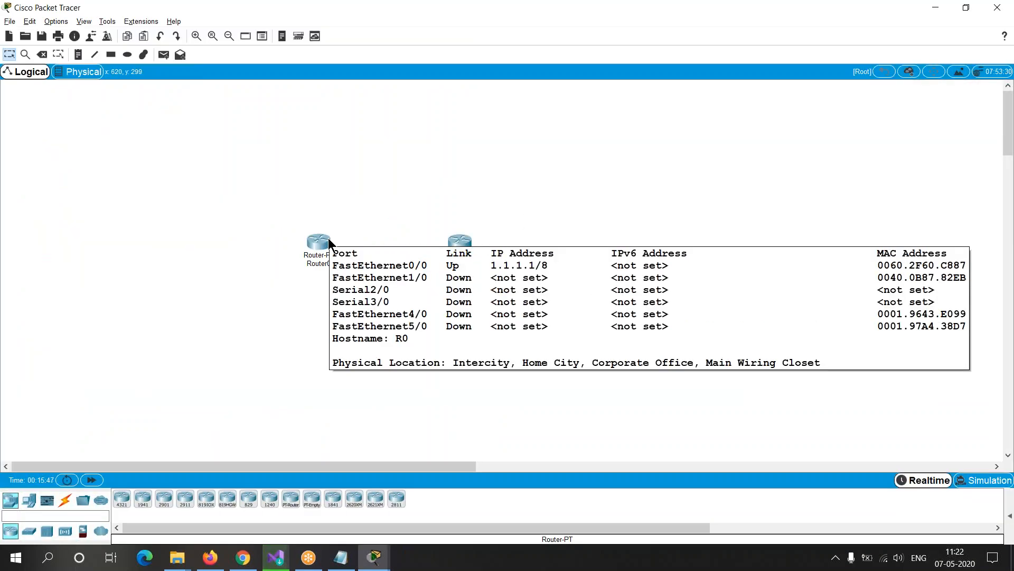
{"action": "key", "text": "alt+Tab"}
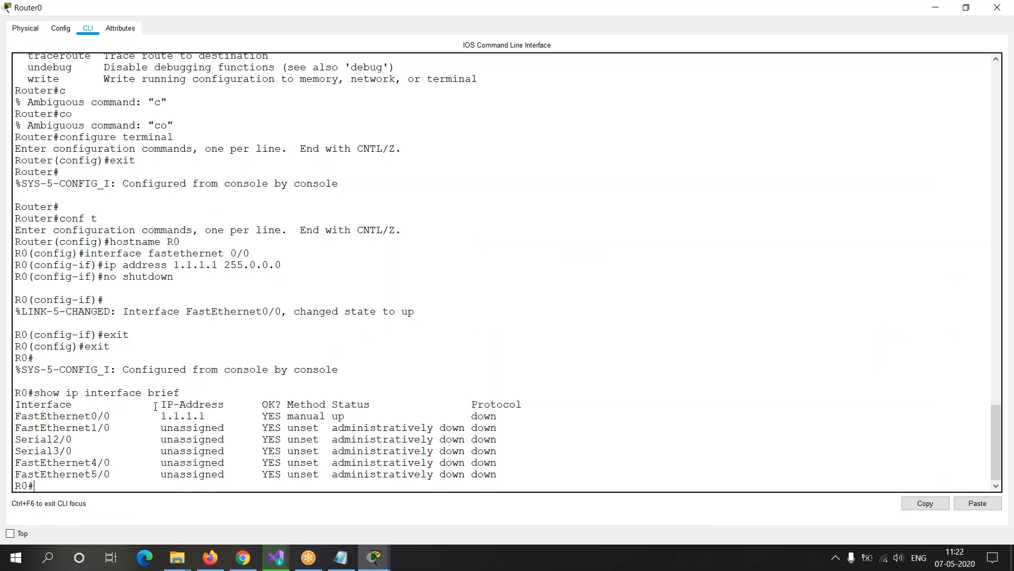
Step: Examine the Interface and IP-Address columns of the interface listing, comparing the FastEthernet0/0 and FastEthernet1/0 entries
{"action": "left_click_drag", "start_coordinate": [160, 415], "coordinate": [219, 417]}
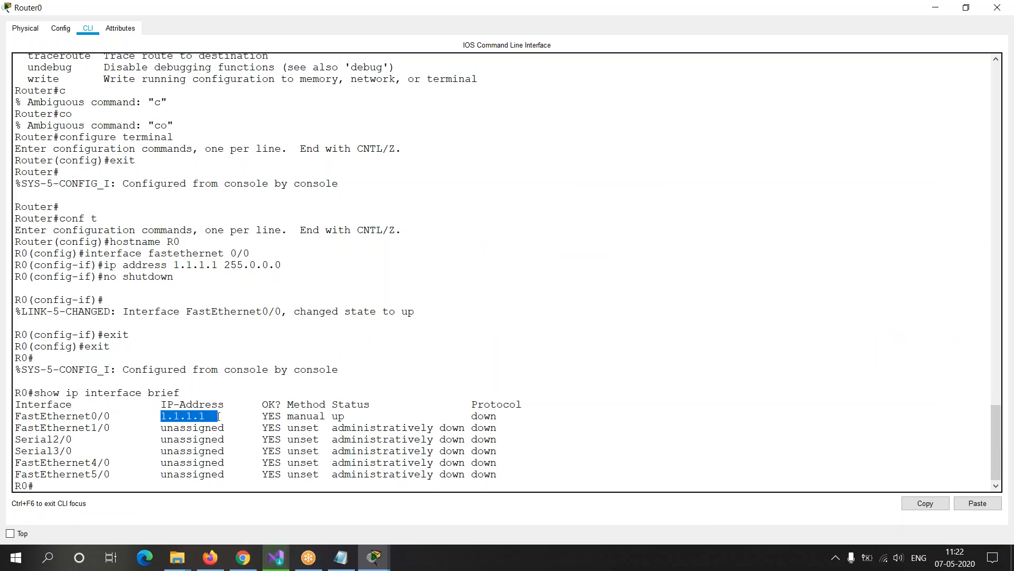
{"action": "left_click", "coordinate": [104, 436]}
{"action": "left_click_drag", "start_coordinate": [15, 416], "coordinate": [207, 417]}
{"action": "left_click_drag", "start_coordinate": [16, 427], "coordinate": [226, 431]}
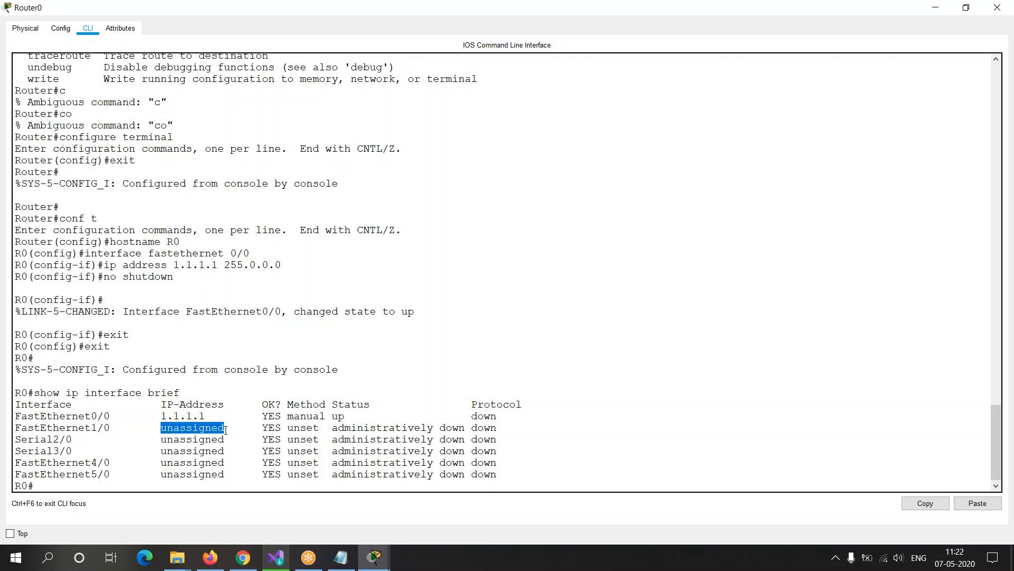
{"action": "left_click", "coordinate": [19, 404]}
{"action": "left_click_drag", "start_coordinate": [19, 404], "coordinate": [238, 401]}
Step: Examine the Method column, comparing the FastEthernet0/0 entry with those of the other interfaces
{"action": "left_click_drag", "start_coordinate": [162, 404], "coordinate": [326, 403]}
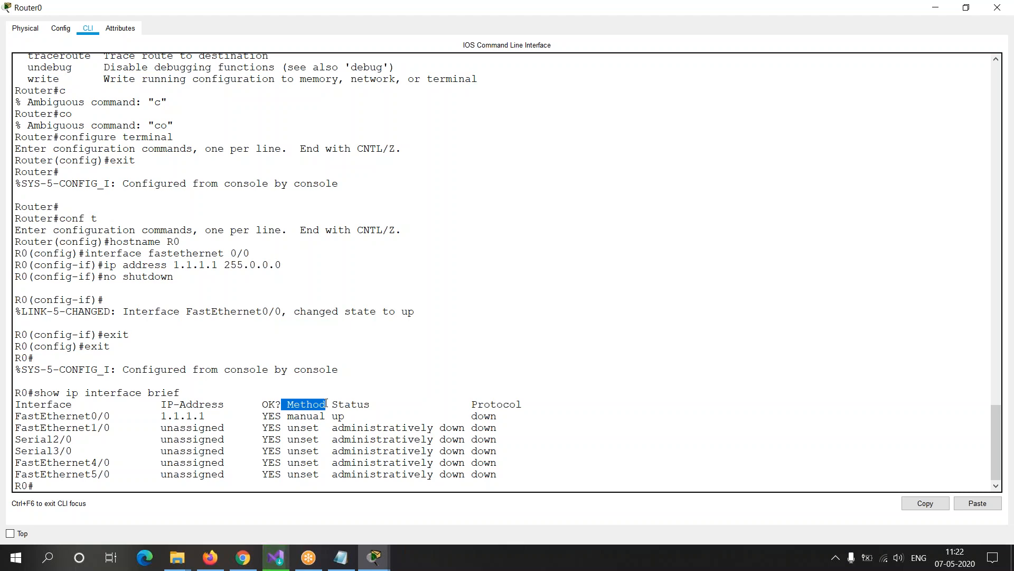
{"action": "left_click_drag", "start_coordinate": [288, 416], "coordinate": [326, 416]}
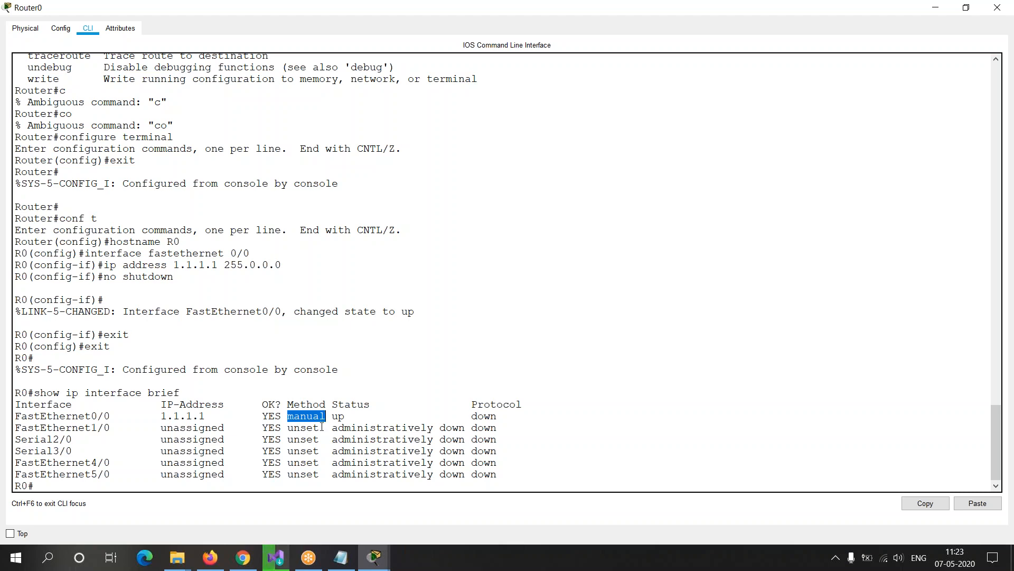
{"action": "left_click", "coordinate": [290, 429]}
{"action": "left_click_drag", "start_coordinate": [300, 429], "coordinate": [320, 468]}
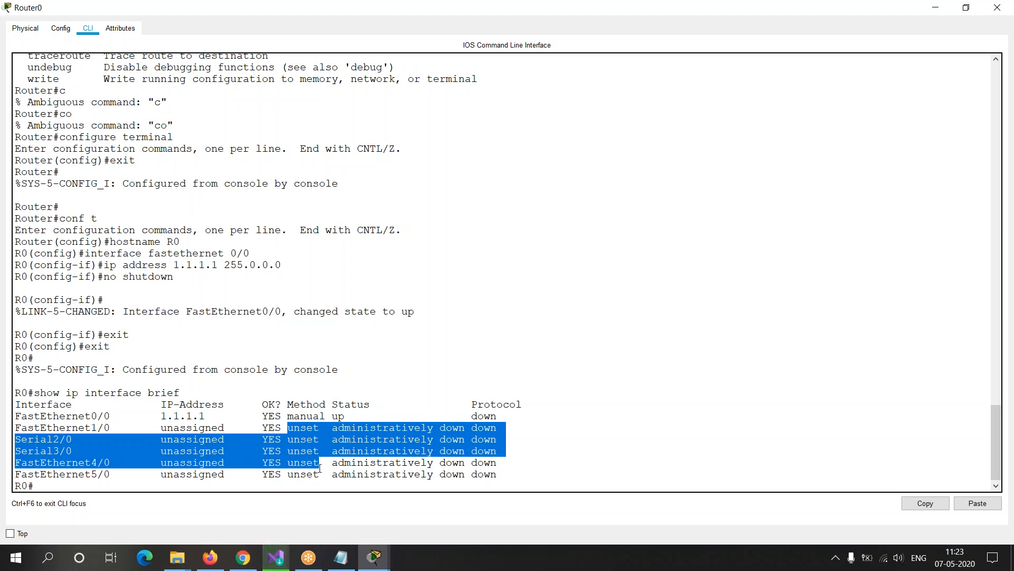
{"action": "left_click", "coordinate": [312, 427]}
{"action": "left_click_drag", "start_coordinate": [288, 416], "coordinate": [327, 416]}
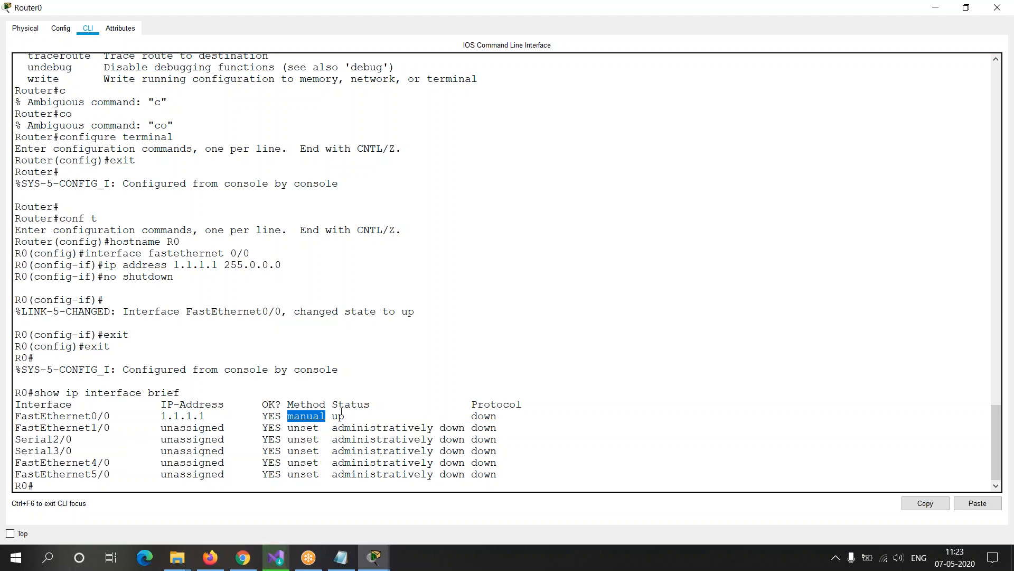
Step: Compare the Status entries of FastEthernet0/0 and FastEthernet1/0, and check the Protocol column heading
{"action": "left_click", "coordinate": [369, 404]}
{"action": "left_click_drag", "start_coordinate": [333, 404], "coordinate": [379, 404]}
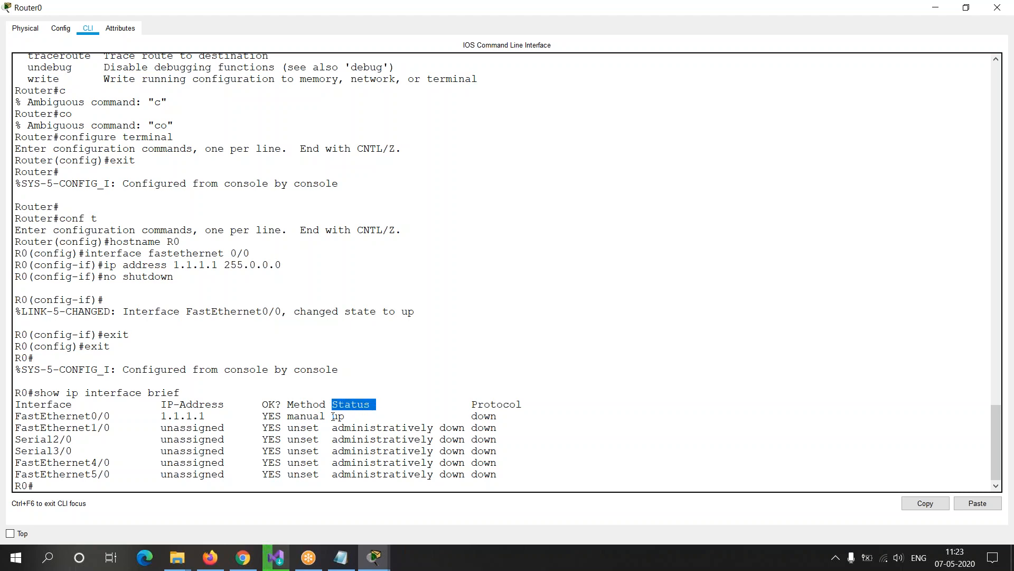
{"action": "left_click_drag", "start_coordinate": [333, 416], "coordinate": [346, 416]}
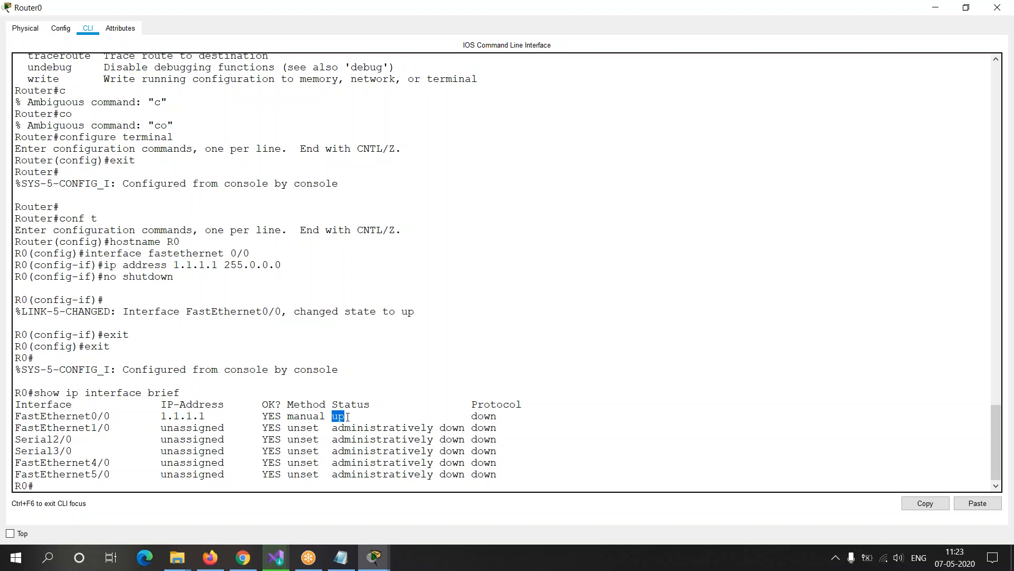
{"action": "left_click", "coordinate": [347, 416]}
{"action": "left_click_drag", "start_coordinate": [332, 428], "coordinate": [466, 427]}
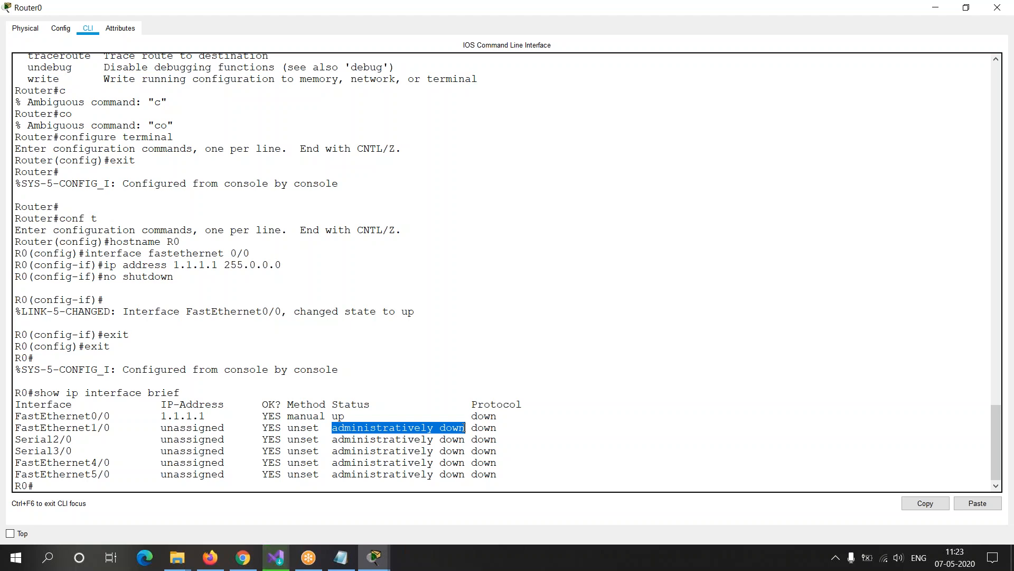
{"action": "left_click_drag", "start_coordinate": [468, 404], "coordinate": [530, 405]}
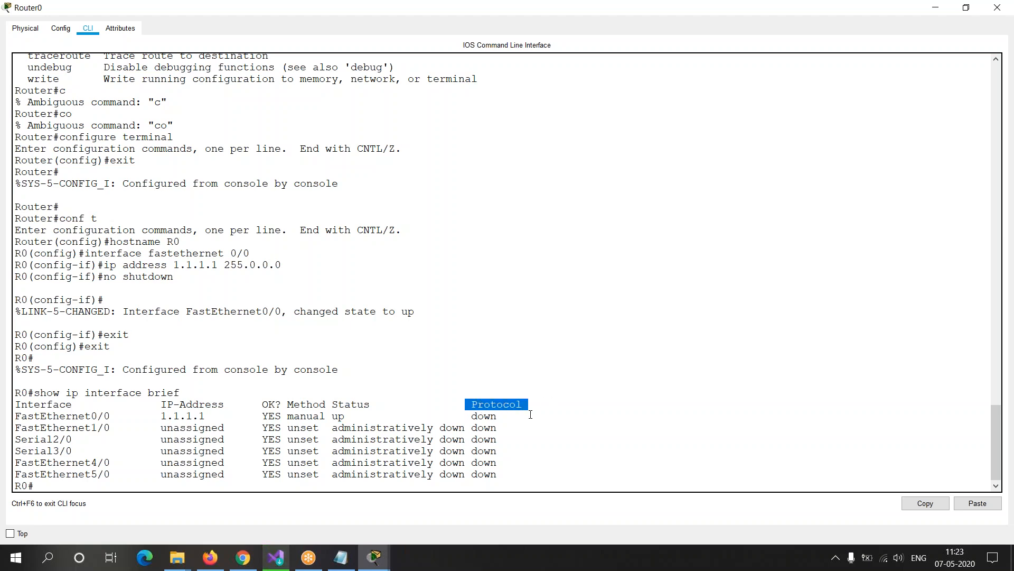
{"action": "left_click", "coordinate": [516, 422]}
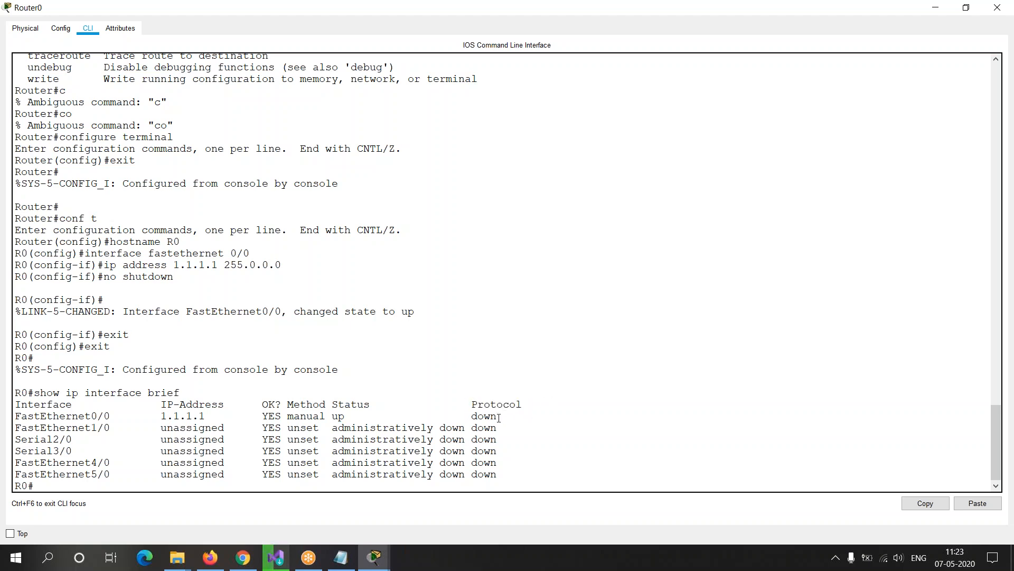
Step: Review the FastEthernet0/0 row across its IP address, OK, status and protocol entries
{"action": "left_click_drag", "start_coordinate": [161, 416], "coordinate": [374, 418]}
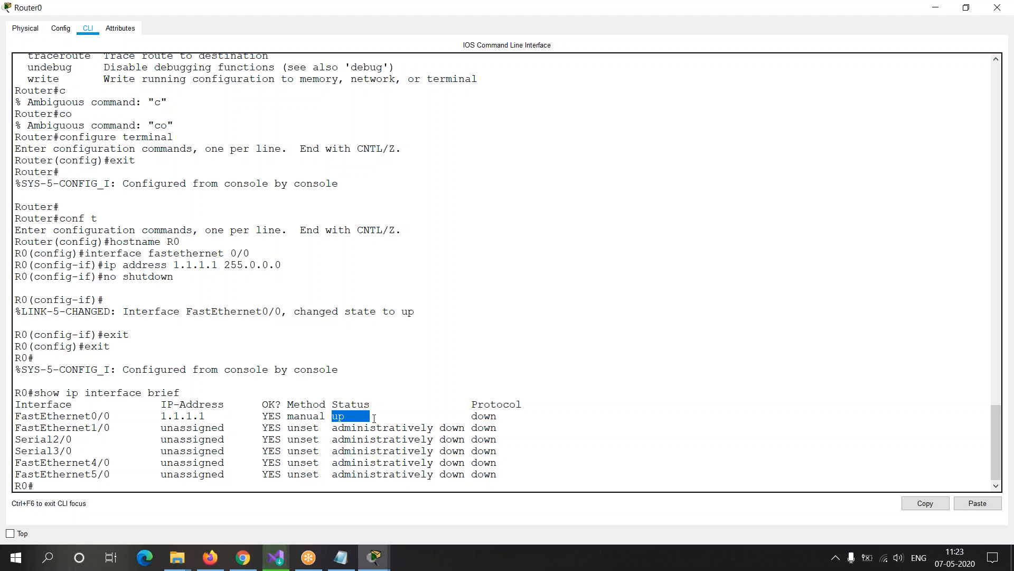
{"action": "left_click_drag", "start_coordinate": [154, 416], "coordinate": [212, 416]}
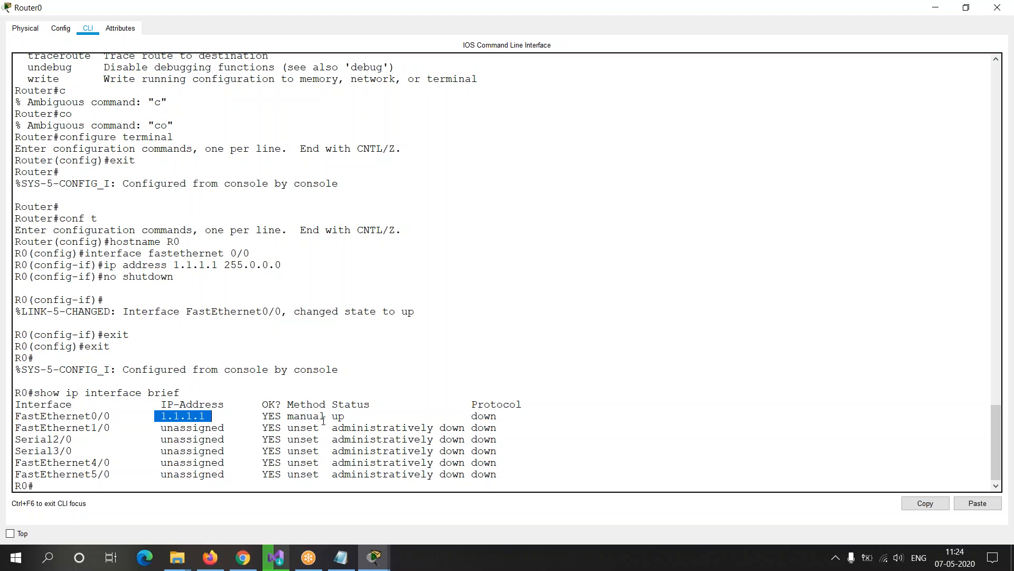
{"action": "left_click_drag", "start_coordinate": [332, 415], "coordinate": [377, 415]}
{"action": "left_click_drag", "start_coordinate": [262, 413], "coordinate": [281, 416]}
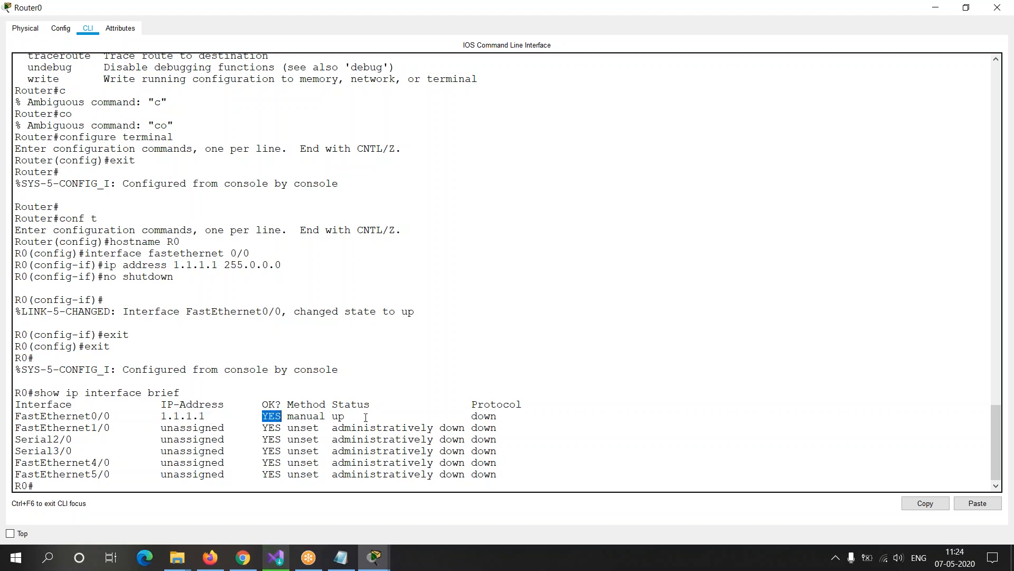
{"action": "left_click_drag", "start_coordinate": [473, 428], "coordinate": [506, 415]}
{"action": "left_click", "coordinate": [485, 417]}
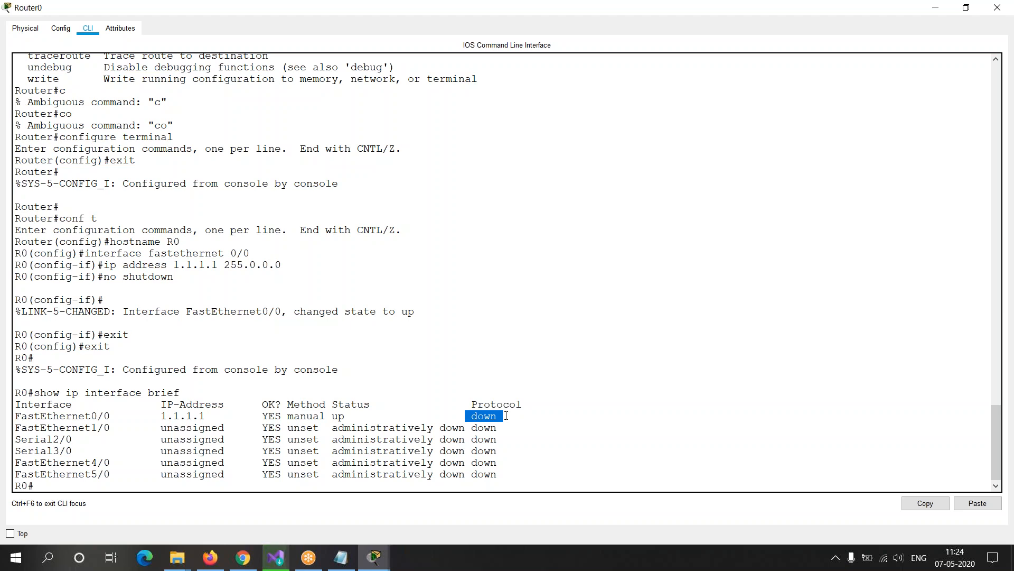
{"action": "left_click", "coordinate": [505, 416]}
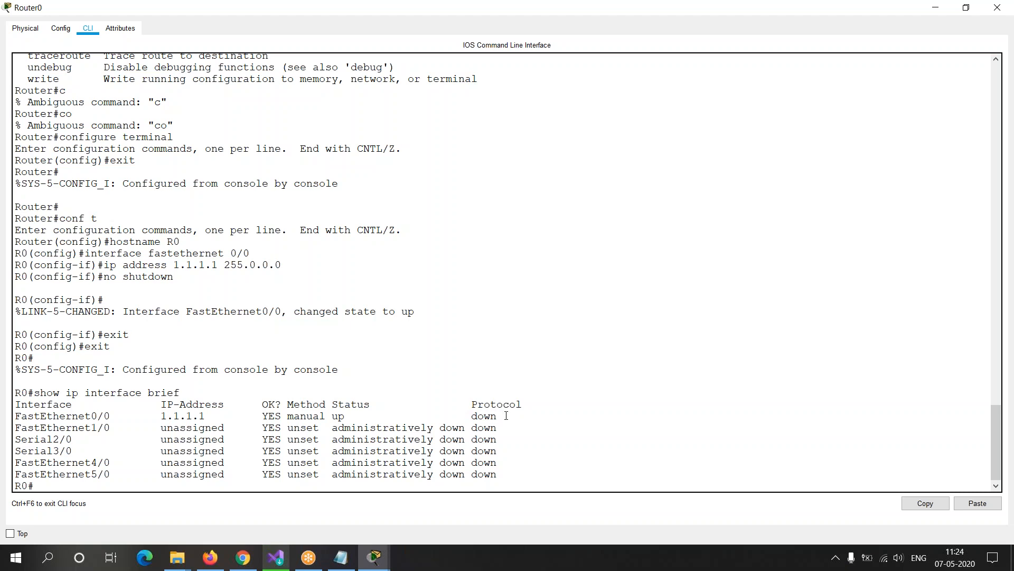
{"action": "left_click_drag", "start_coordinate": [470, 417], "coordinate": [507, 416]}
Step: Review the show ip interface brief command together with its complete output table, and clear the text selection
{"action": "left_click_drag", "start_coordinate": [32, 393], "coordinate": [181, 393]}
{"action": "left_click_drag", "start_coordinate": [18, 409], "coordinate": [511, 482]}
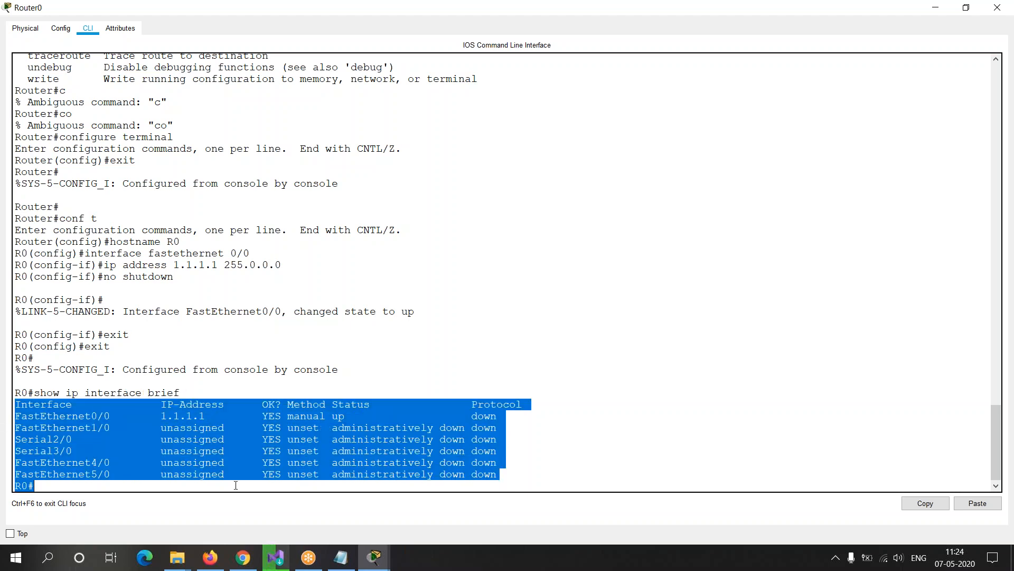
{"action": "left_click", "coordinate": [208, 486]}
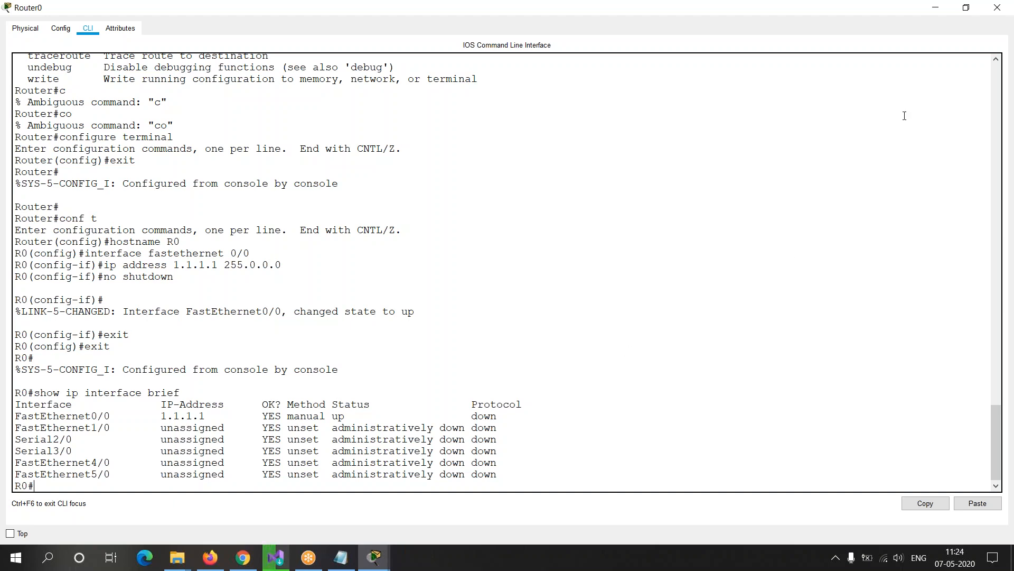
{"action": "left_click", "coordinate": [1000, 112]}
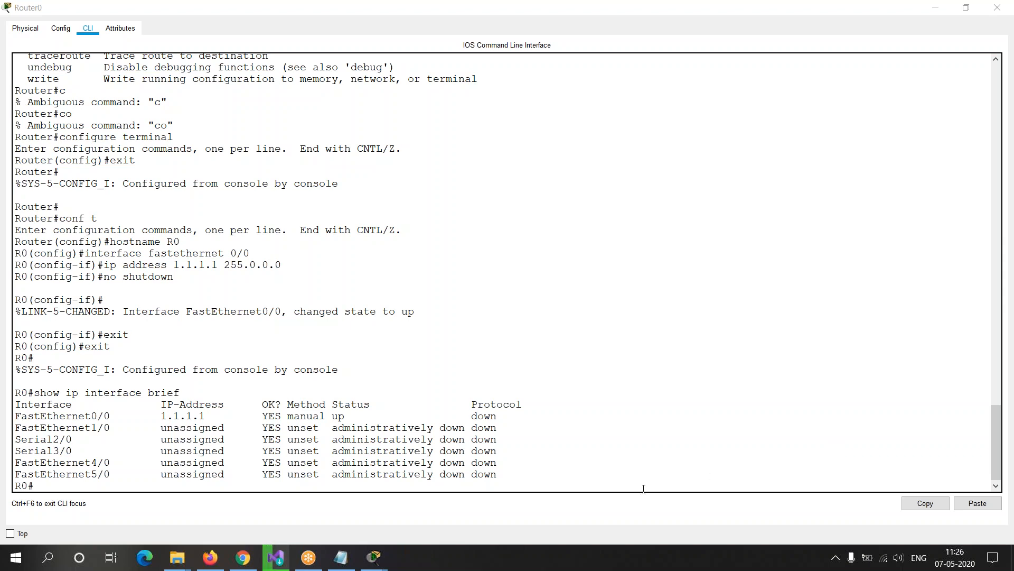
Step: Examine the FastEthernet1/0 Status entry and the Protocol column in the show ip interface brief output
{"action": "left_click_drag", "start_coordinate": [332, 427], "coordinate": [466, 429]}
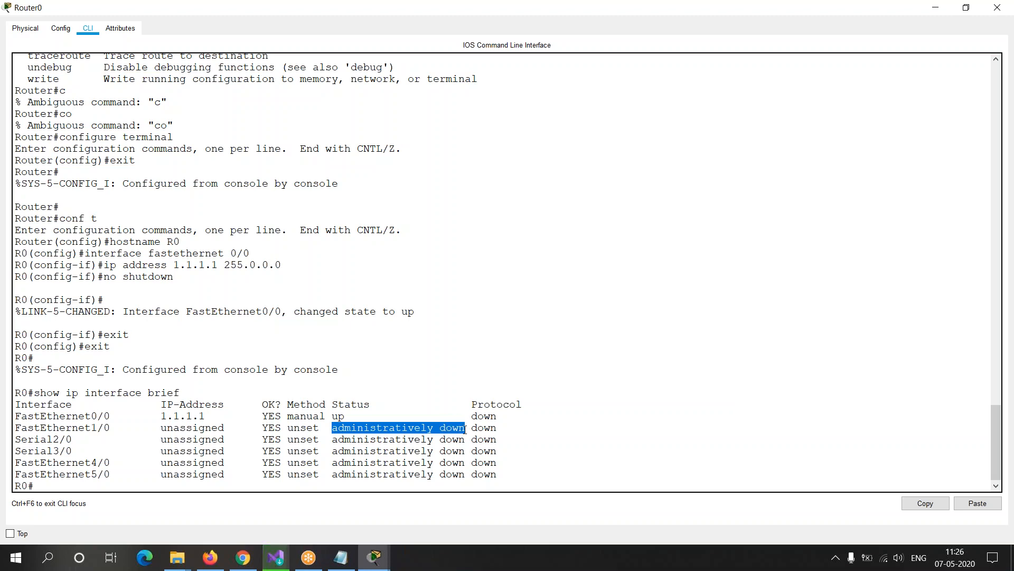
{"action": "left_click_drag", "start_coordinate": [471, 404], "coordinate": [335, 433]}
{"action": "left_click", "coordinate": [501, 417]}
{"action": "left_click", "coordinate": [505, 444]}
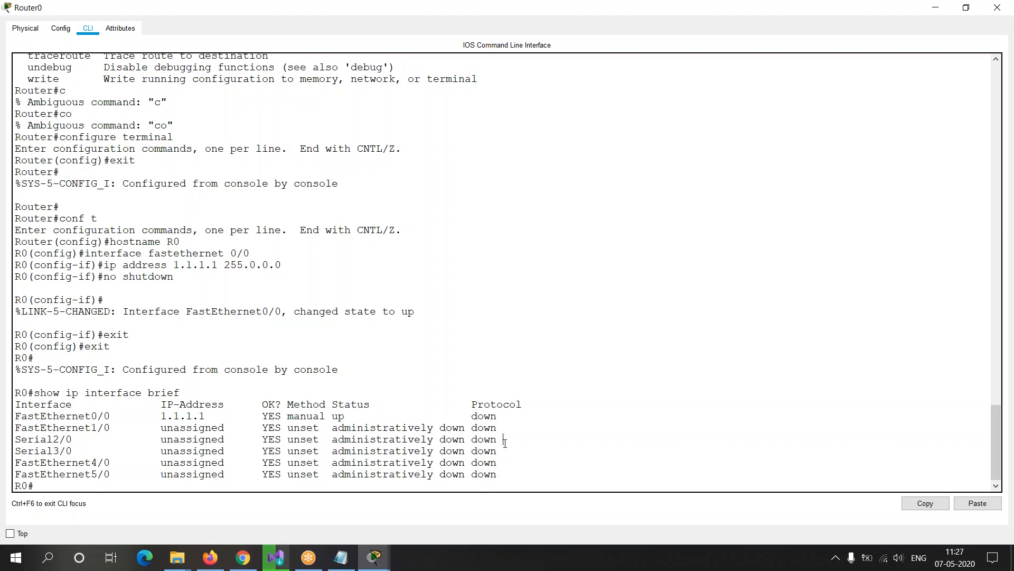
Step: Check the Protocol entry of FastEthernet0/0 and return the cursor to the R0 prompt
{"action": "left_click_drag", "start_coordinate": [473, 417], "coordinate": [508, 418]}
{"action": "left_click", "coordinate": [497, 417]}
{"action": "left_click_drag", "start_coordinate": [475, 416], "coordinate": [506, 414]}
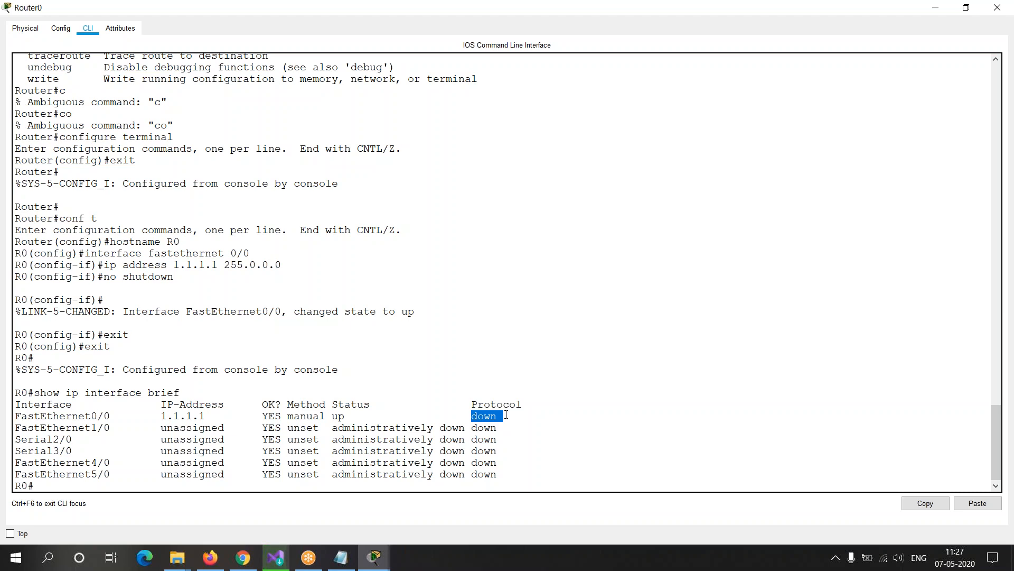
{"action": "left_click_drag", "start_coordinate": [500, 415], "coordinate": [473, 416]}
{"action": "left_click", "coordinate": [849, 494]}
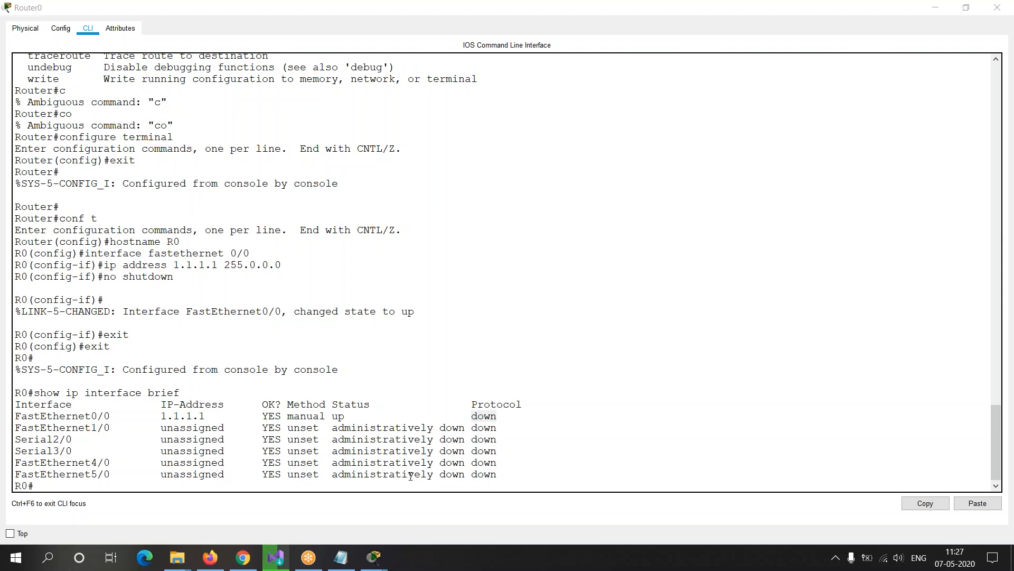
{"action": "left_click", "coordinate": [215, 487]}
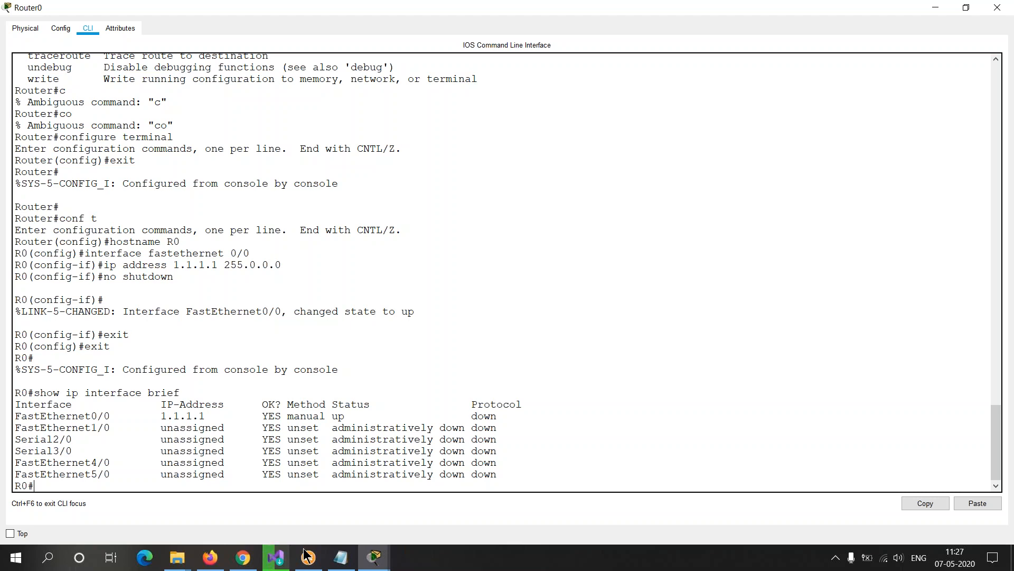
Step: Switch to the Notepad training outline and review the topics "Assigning IP address" and "Check connection with ping"
{"action": "left_click", "coordinate": [341, 561]}
{"action": "left_click", "coordinate": [194, 80]}
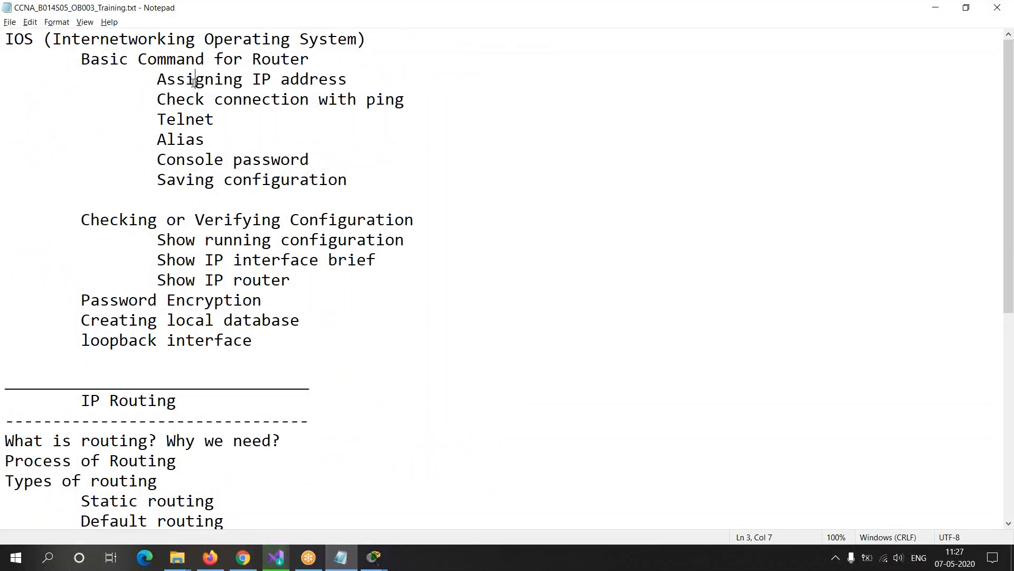
{"action": "left_click_drag", "start_coordinate": [165, 81], "coordinate": [357, 76]}
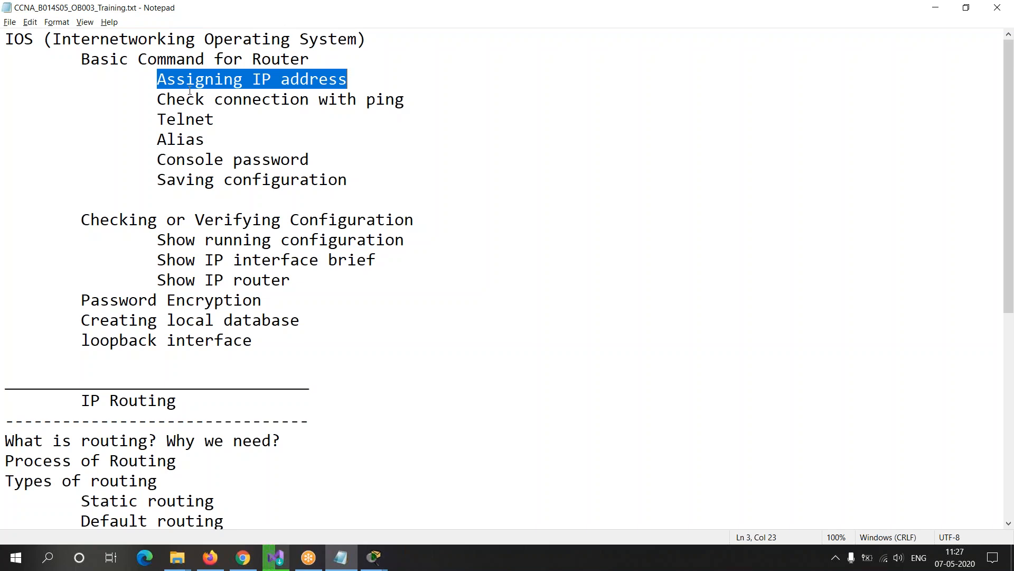
{"action": "left_click_drag", "start_coordinate": [157, 99], "coordinate": [418, 104]}
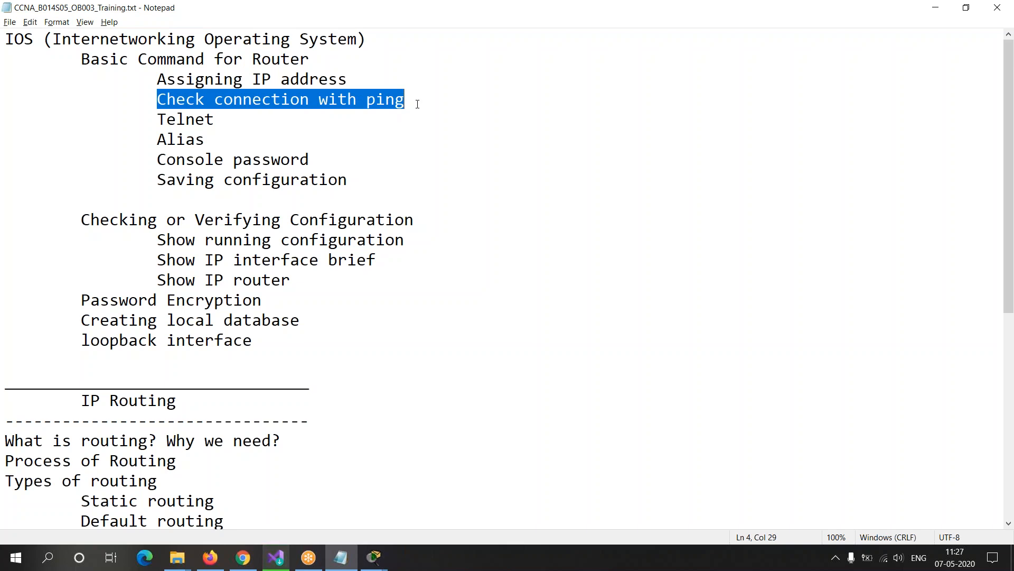
Step: Switch to the Cisco Packet Tracer workspace and reposition Router0 and Router1 side by side at roughly the same height
{"action": "key", "text": "alt+Tab"}
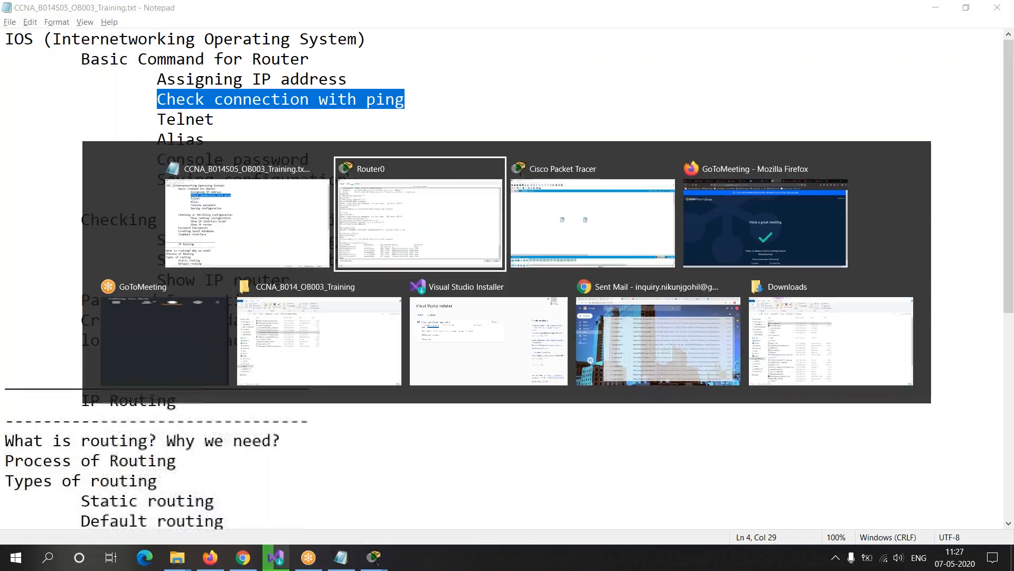
{"action": "key", "text": "alt+Tab"}
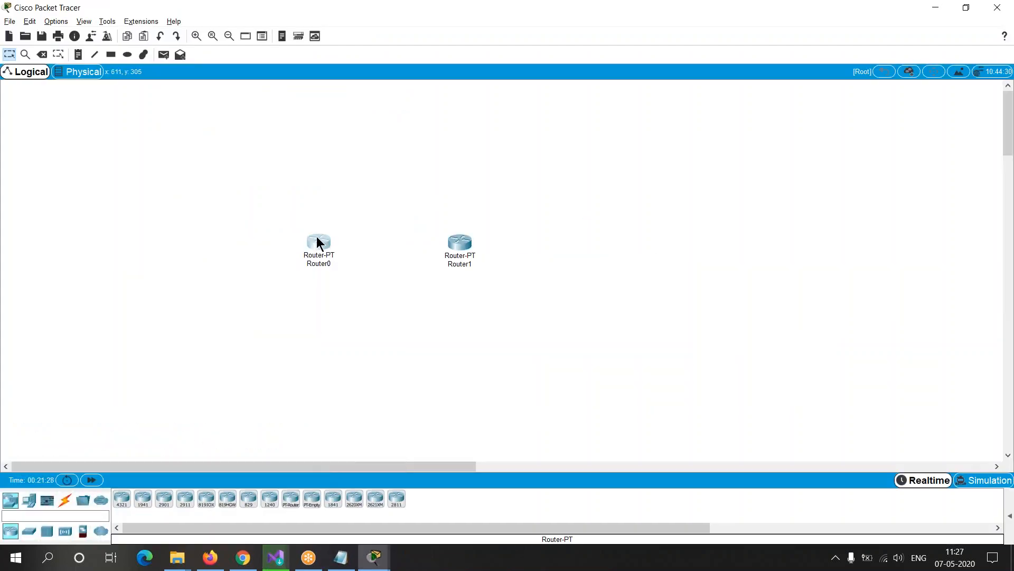
{"action": "left_click_drag", "start_coordinate": [295, 220], "coordinate": [290, 213]}
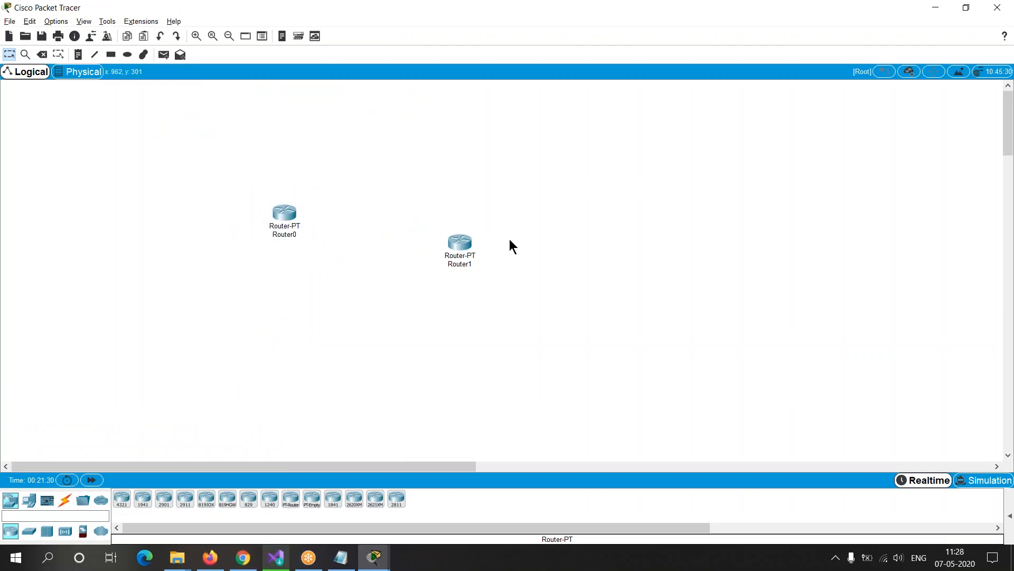
{"action": "left_click_drag", "start_coordinate": [470, 246], "coordinate": [471, 217]}
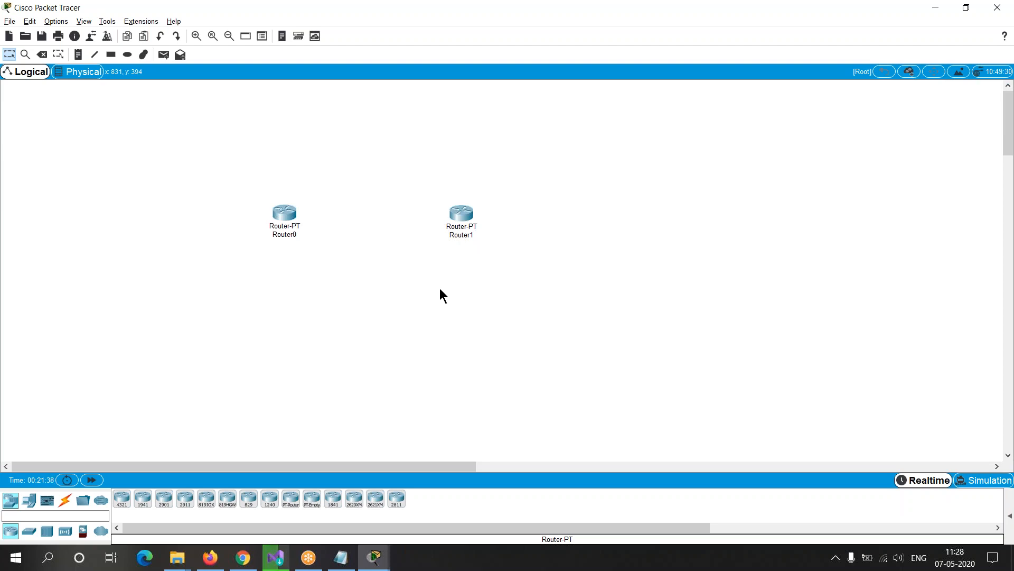
{"action": "left_click_drag", "start_coordinate": [463, 216], "coordinate": [464, 216]}
{"action": "left_click", "coordinate": [286, 211]}
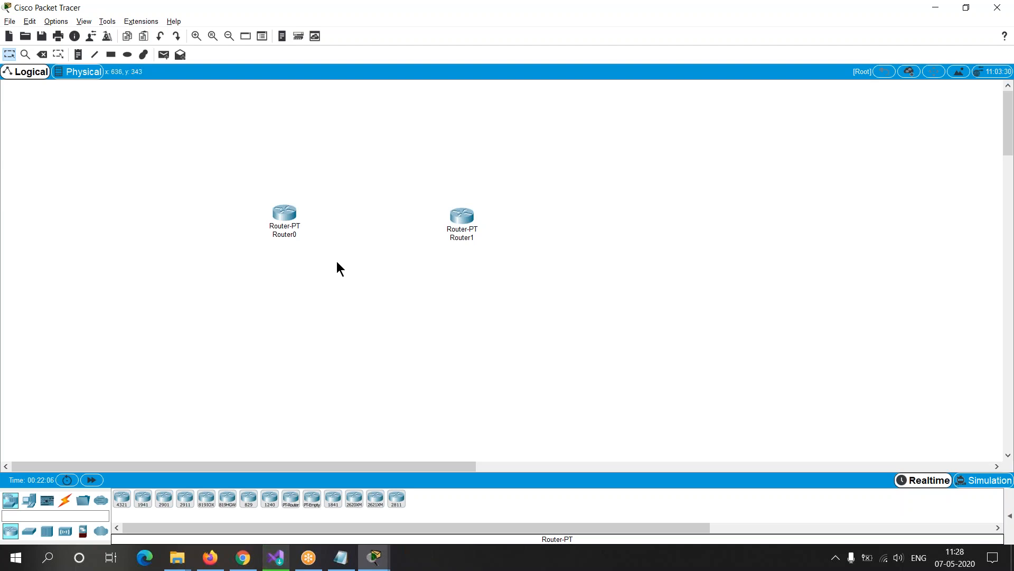
{"action": "left_click_drag", "start_coordinate": [293, 208], "coordinate": [292, 214]}
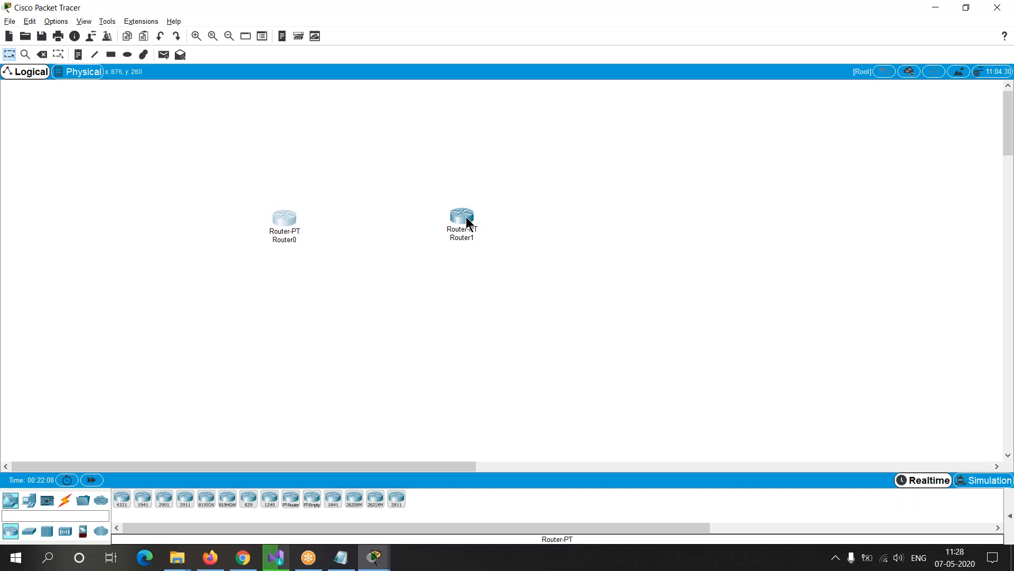
{"action": "left_click_drag", "start_coordinate": [469, 219], "coordinate": [469, 226]}
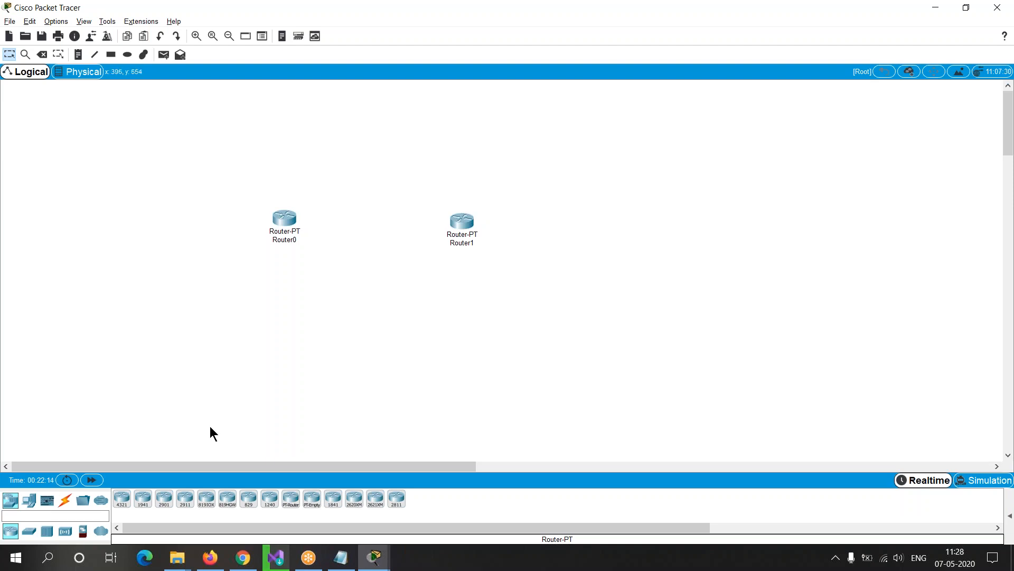
Step: Connect Router0's FastEthernet0/0 port to Router1's FastEthernet1/0 port with a Copper Cross-Over cable, nudging both routers slightly lower first
{"action": "left_click", "coordinate": [65, 501]}
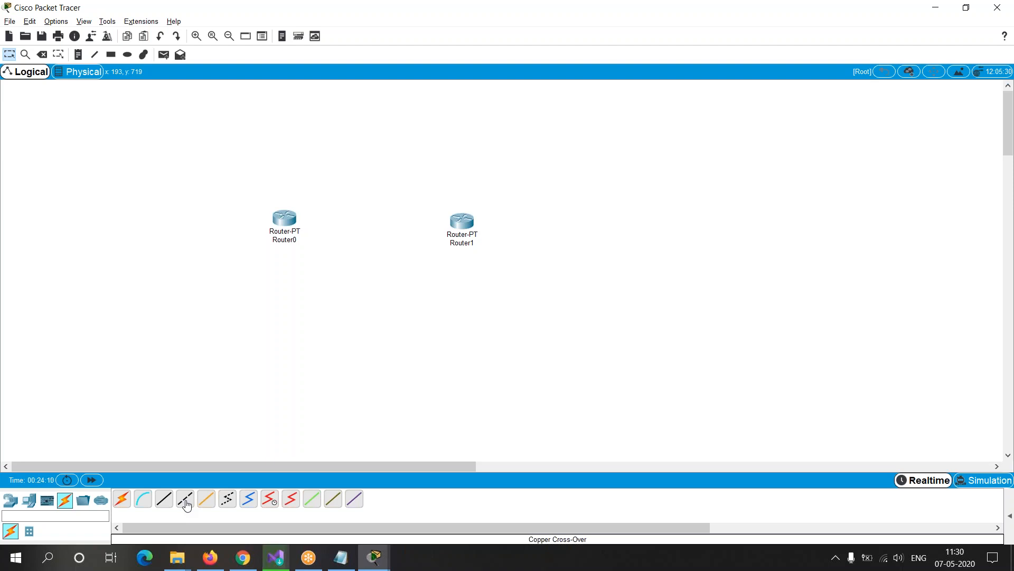
{"action": "left_click_drag", "start_coordinate": [291, 218], "coordinate": [291, 227]}
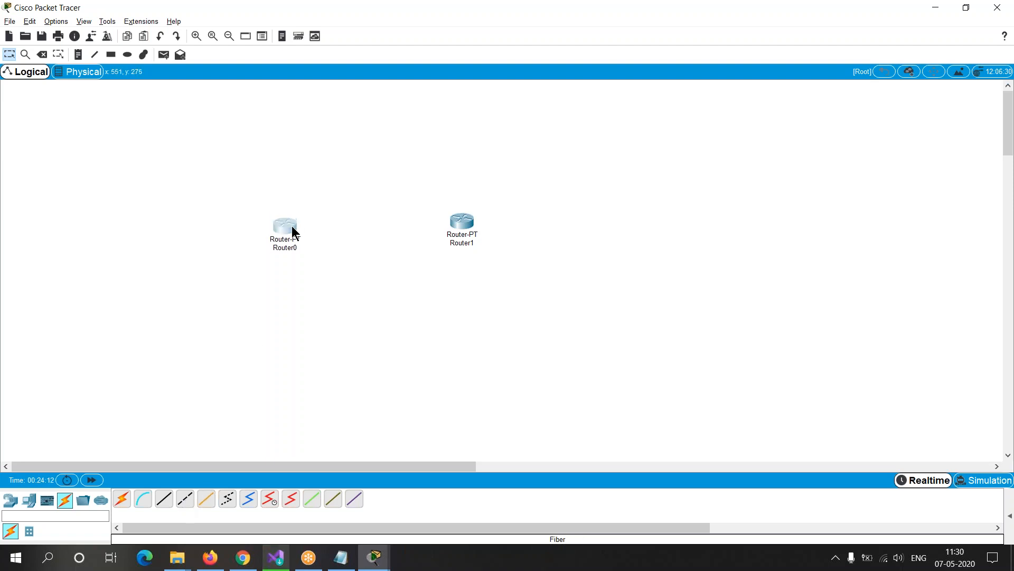
{"action": "left_click_drag", "start_coordinate": [465, 221], "coordinate": [465, 226]}
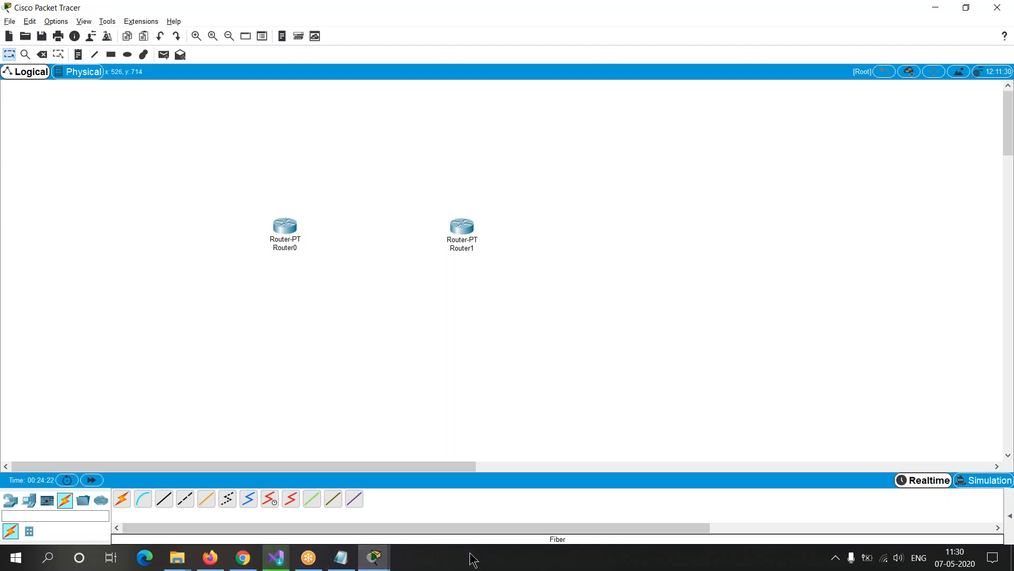
{"action": "left_click", "coordinate": [183, 502]}
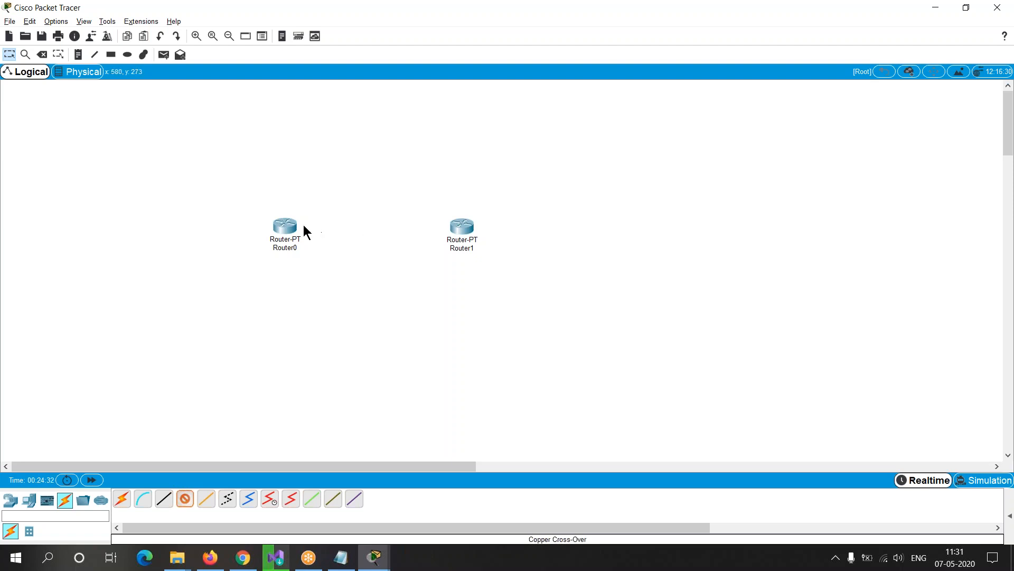
{"action": "mouse_move", "coordinate": [288, 226]}
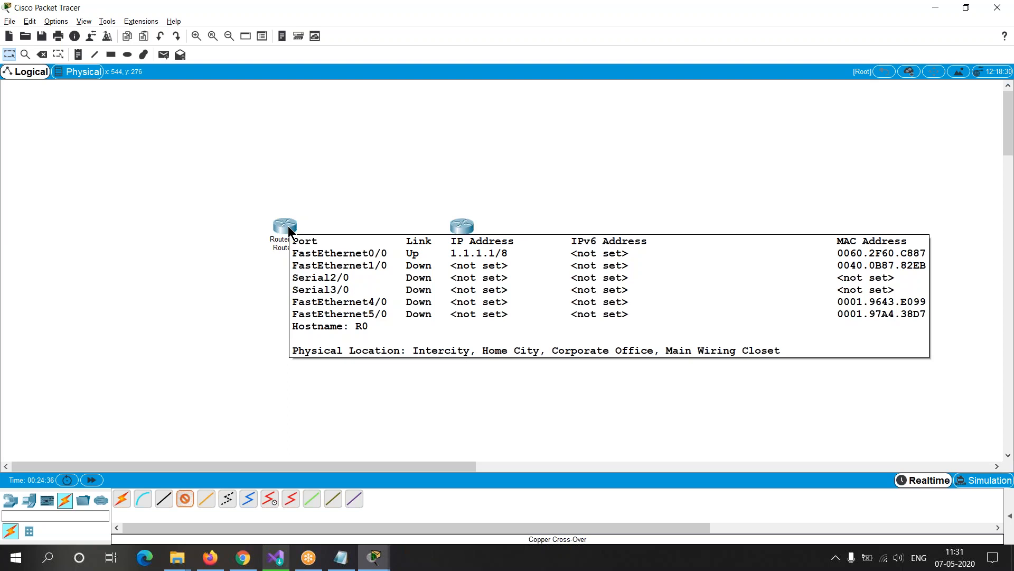
{"action": "left_click", "coordinate": [287, 226]}
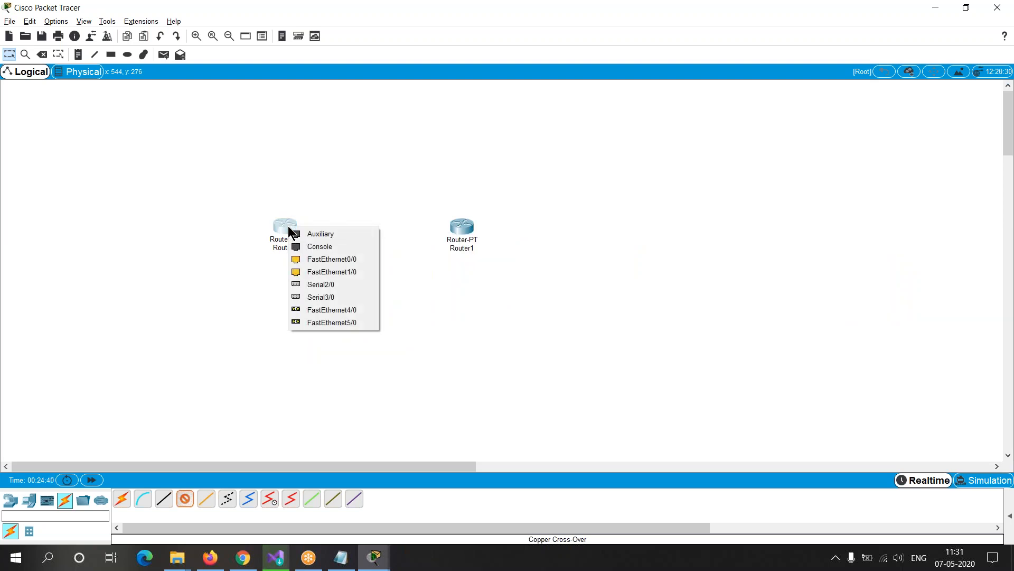
{"action": "left_click", "coordinate": [324, 258]}
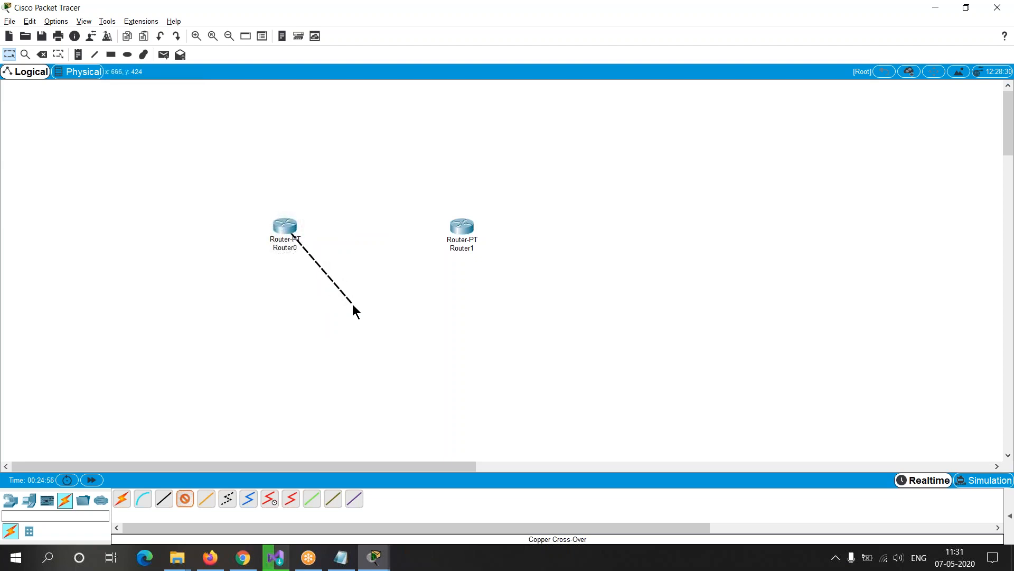
{"action": "left_click", "coordinate": [460, 232]}
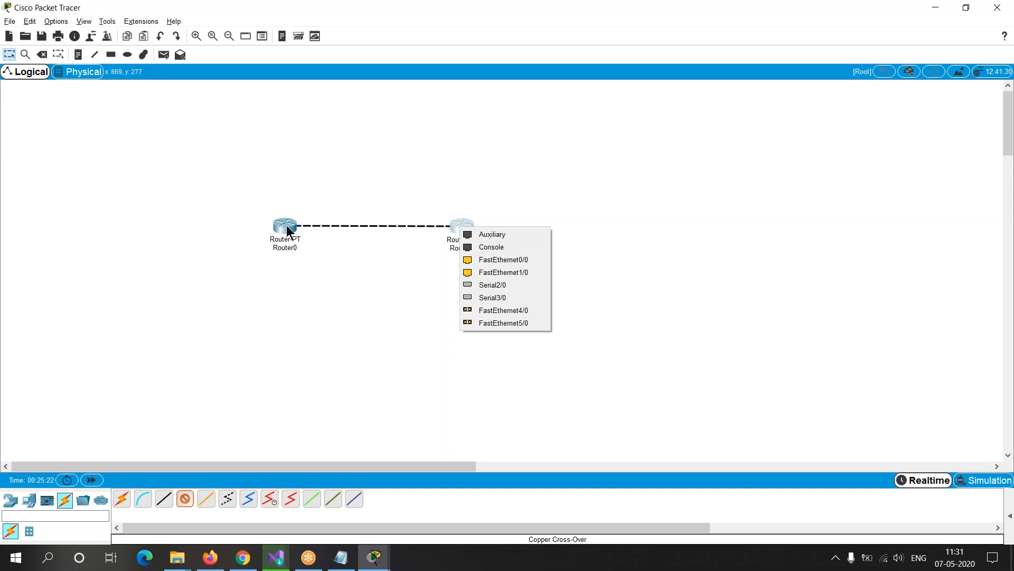
{"action": "left_click", "coordinate": [481, 271]}
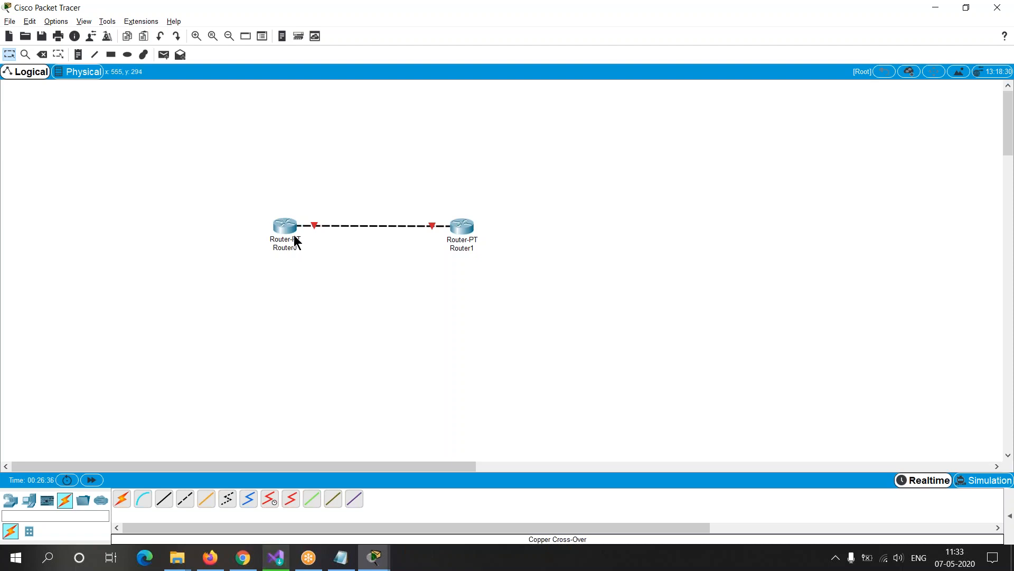
Step: Open Router1's command line interface in a maximized window
{"action": "mouse_move", "coordinate": [288, 231]}
{"action": "mouse_move", "coordinate": [462, 222]}
{"action": "left_click", "coordinate": [464, 225]}
{"action": "left_click", "coordinate": [435, 134]}
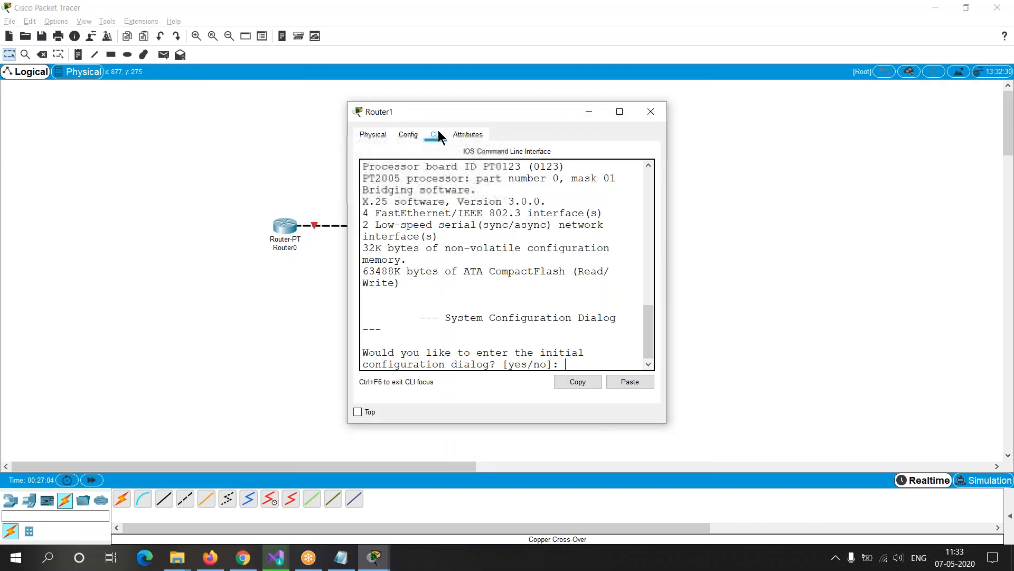
{"action": "left_click", "coordinate": [619, 113]}
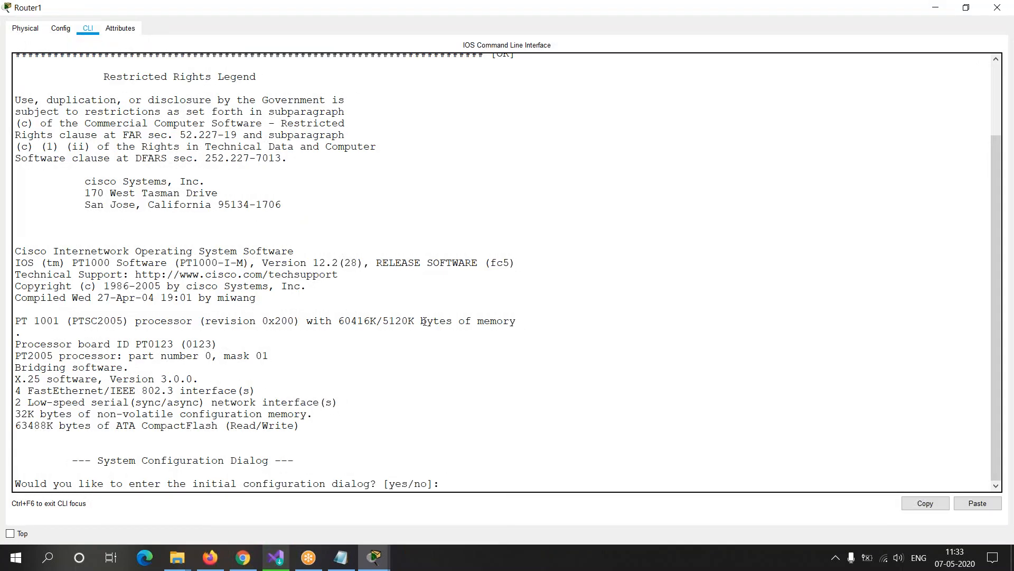
Step: Answer no to Router1's initial configuration dialog and start its console session at the user prompt
{"action": "left_click_drag", "start_coordinate": [21, 484], "coordinate": [433, 483]}
{"action": "left_click", "coordinate": [453, 484]}
{"action": "type", "text": "no"}
{"action": "key", "text": "Return"}
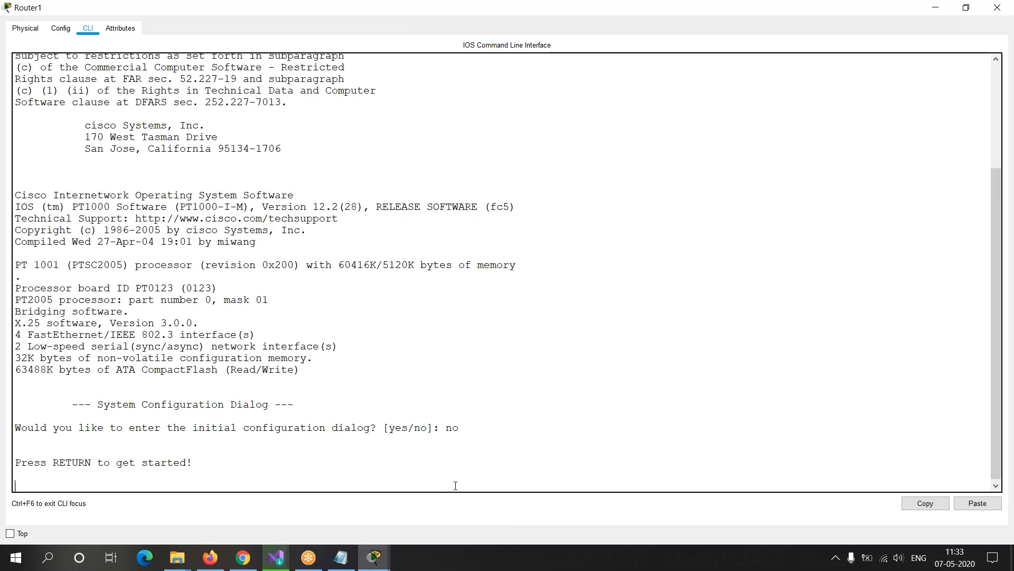
{"action": "key", "text": "Return"}
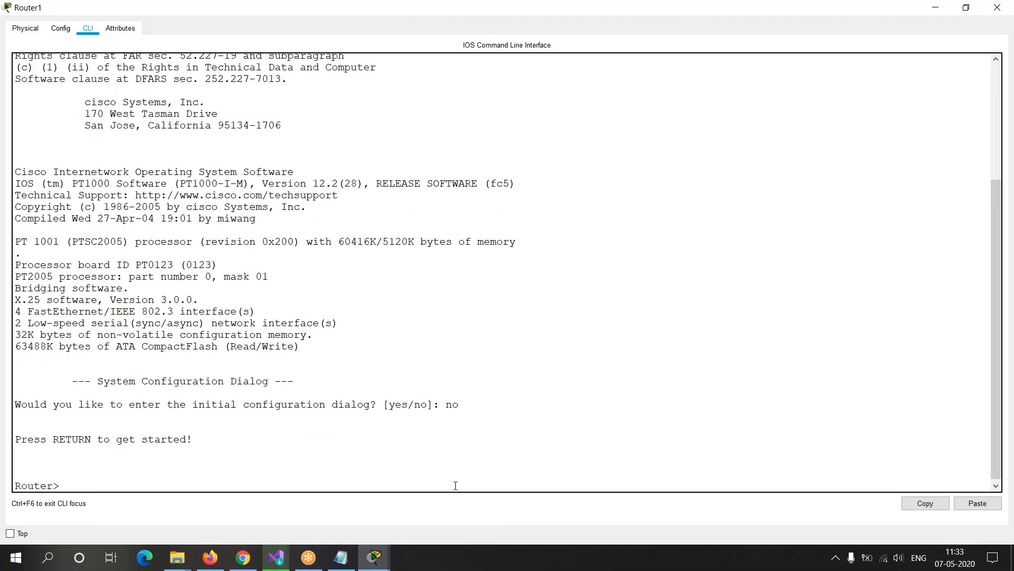
Step: Switch to Router0's command line window and resume its console session at the R0 user prompt
{"action": "key", "text": "alt+Tab"}
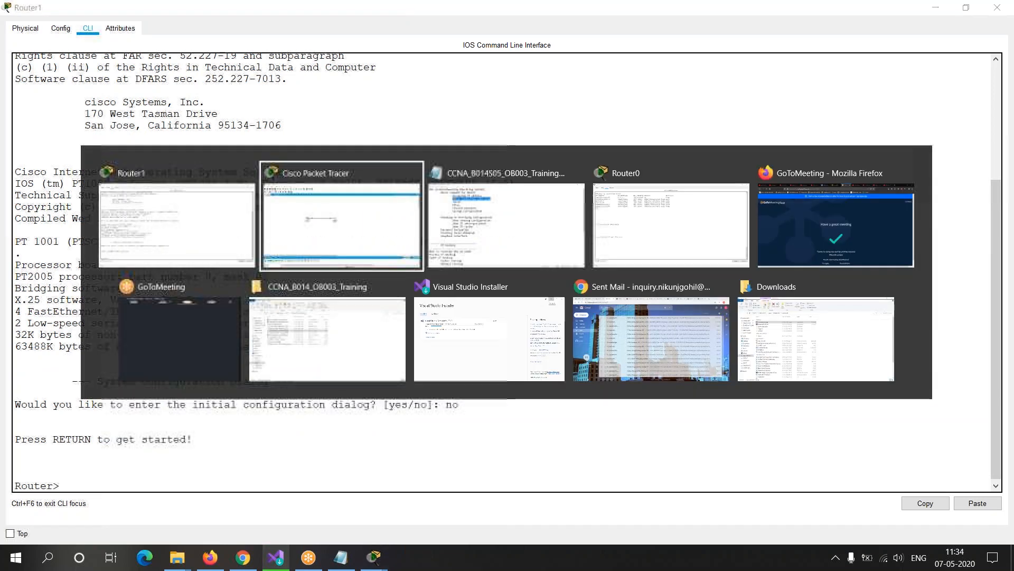
{"action": "key", "text": "alt+Tab"}
{"action": "key", "text": "alt+Tab"}
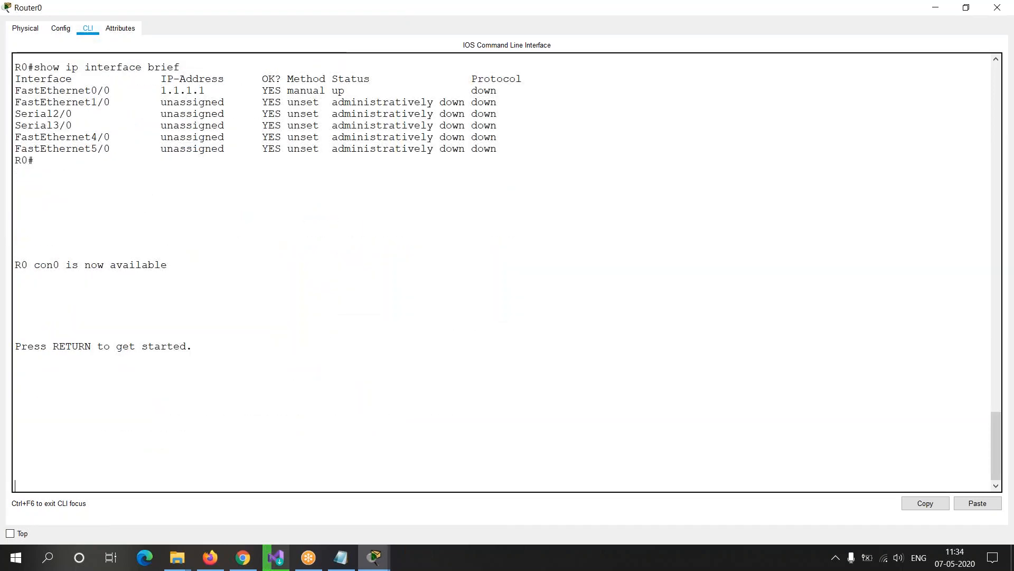
{"action": "key", "text": "Return"}
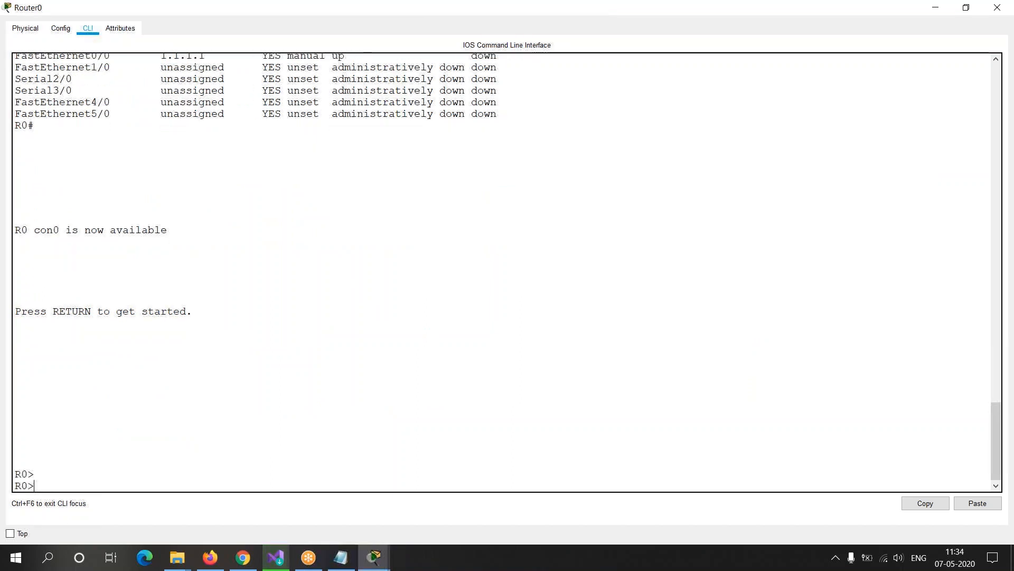
{"action": "mouse_move", "coordinate": [28, 485]}
{"action": "left_mouse_down"}
{"action": "mouse_move", "coordinate": [10, 483]}
{"action": "mouse_move", "coordinate": [23, 484]}
{"action": "left_mouse_up"}
{"action": "left_click", "coordinate": [82, 479]}
Step: Return to Router1's console and write the label "Router 1" at its prompt without running it
{"action": "key", "text": "alt+Tab"}
{"action": "type", "text": "thiotrhh"}
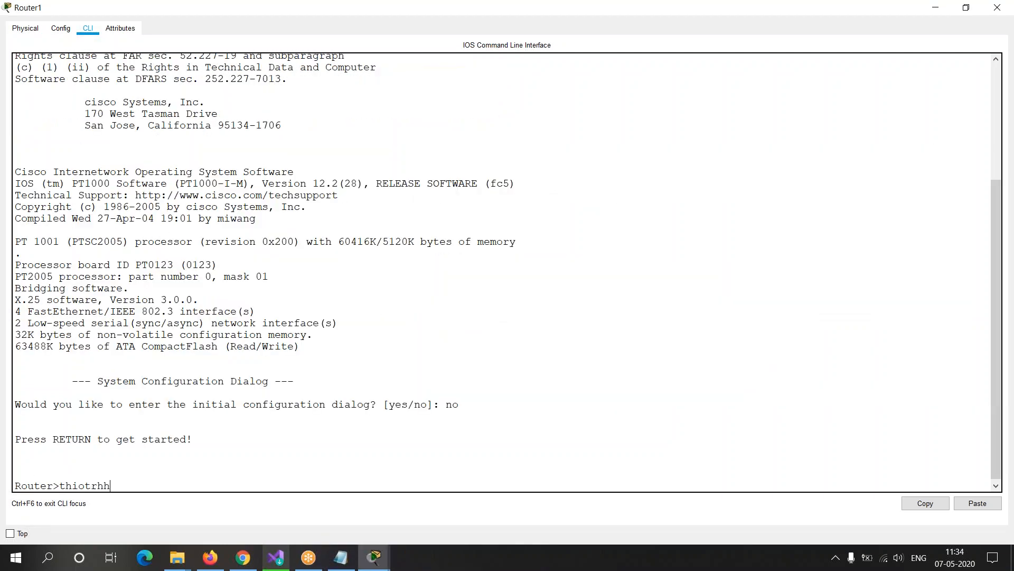
{"action": "key", "text": "BackSpace"}
{"action": "key", "text": "BackSpace"}
{"action": "key", "text": "BackSpace"}
{"action": "key", "text": "BackSpace"}
{"action": "key", "text": "BackSpace"}
{"action": "key", "text": "BackSpace"}
{"action": "key", "text": "BackSpace"}
{"action": "key", "text": "BackSpace"}
{"action": "type", "text": "ROyrteu"}
{"action": "key", "text": "BackSpace"}
{"action": "key", "text": "BackSpace"}
{"action": "key", "text": "BackSpace"}
{"action": "key", "text": "BackSpace"}
{"action": "key", "text": "BackSpace"}
{"action": "key", "text": "BackSpace"}
{"action": "type", "text": "outer 1"}
Step: Write the label "router 0" at Router0's prompt, erase it, and point out the R0 hostname
{"action": "key", "text": "alt+Tab"}
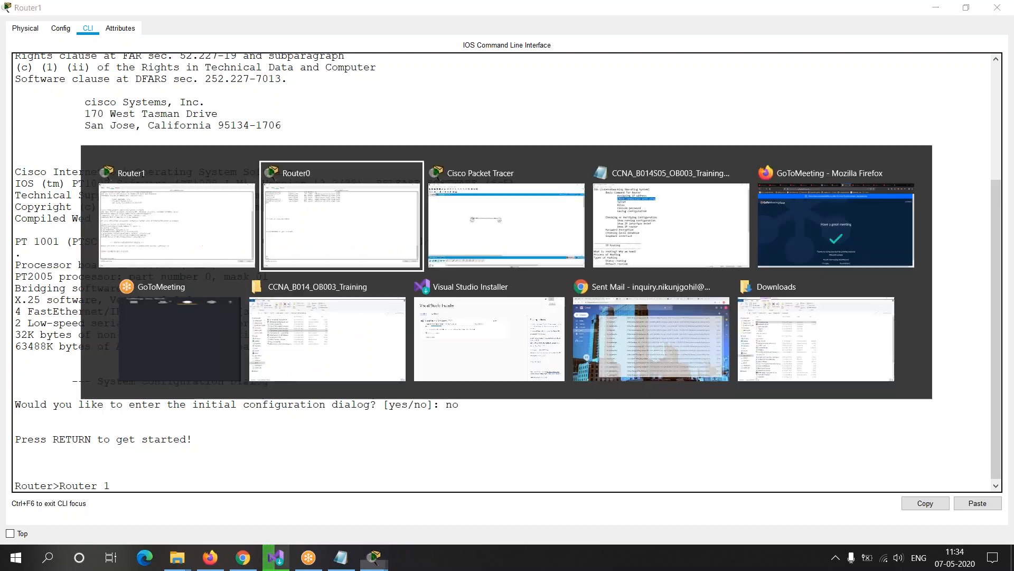
{"action": "type", "text": "rou"}
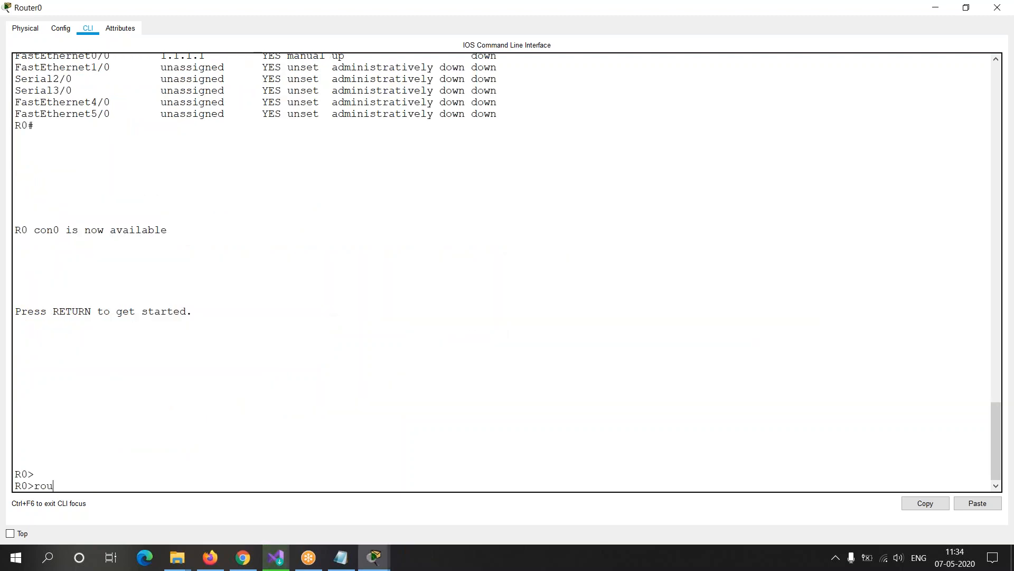
{"action": "type", "text": "ter 0"}
{"action": "key", "text": "BackSpace"}
{"action": "key", "text": "BackSpace"}
{"action": "key", "text": "BackSpace"}
{"action": "key", "text": "BackSpace"}
{"action": "key", "text": "BackSpace"}
{"action": "key", "text": "BackSpace"}
{"action": "key", "text": "BackSpace"}
{"action": "key", "text": "BackSpace"}
{"action": "left_click_drag", "start_coordinate": [15, 485], "coordinate": [34, 485]}
{"action": "left_click", "coordinate": [39, 484]}
Step: Return to Router1's console, clear the label text at the prompt, and enter privileged mode with the command en
{"action": "key", "text": "alt+Tab"}
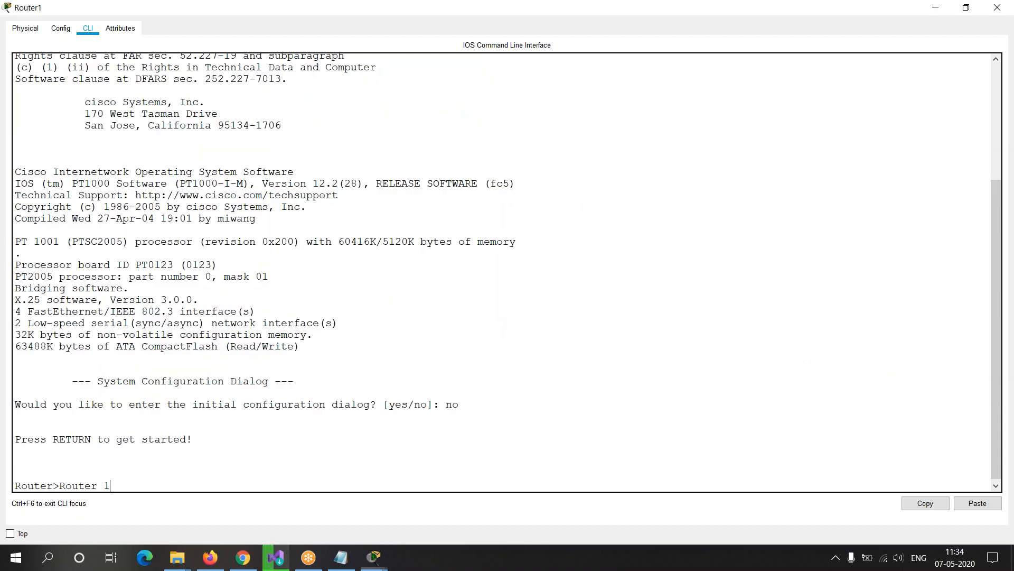
{"action": "left_click_drag", "start_coordinate": [15, 485], "coordinate": [59, 484]}
{"action": "left_click", "coordinate": [118, 482]}
{"action": "key", "text": "BackSpace"}
{"action": "key", "text": "BackSpace"}
{"action": "key", "text": "BackSpace"}
{"action": "key", "text": "BackSpace"}
{"action": "key", "text": "BackSpace"}
{"action": "key", "text": "BackSpace"}
{"action": "type", "text": "en"}
{"action": "key", "text": "Return"}
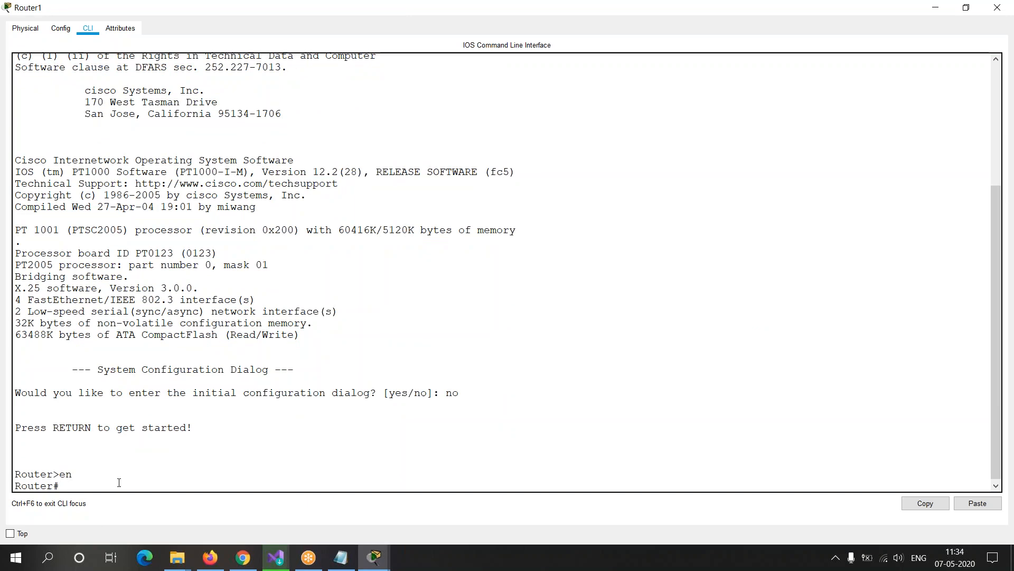
Step: Enter global configuration mode on Router1 with the command conf t
{"action": "type", "text": "conf t"}
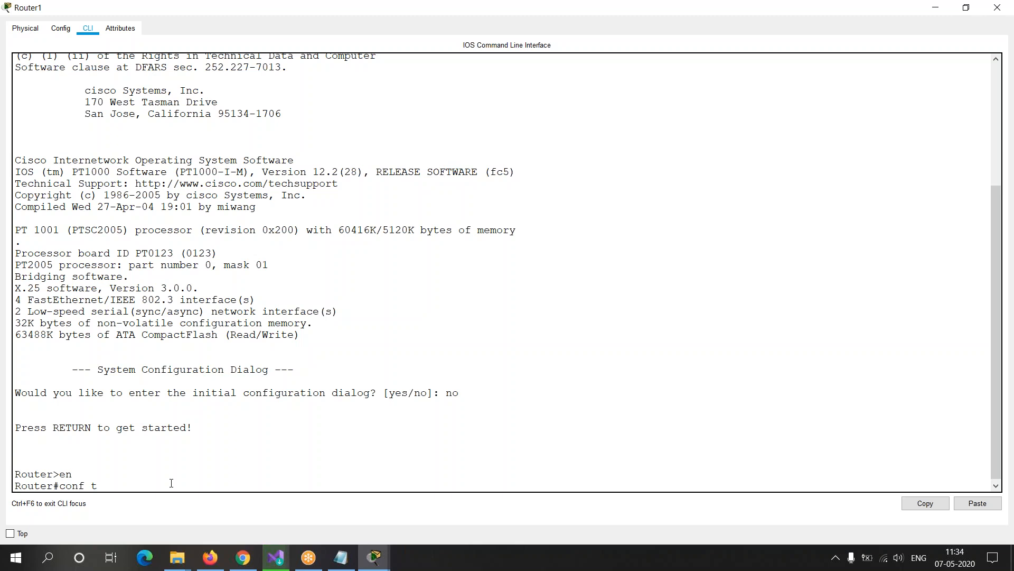
{"action": "key", "text": "Return"}
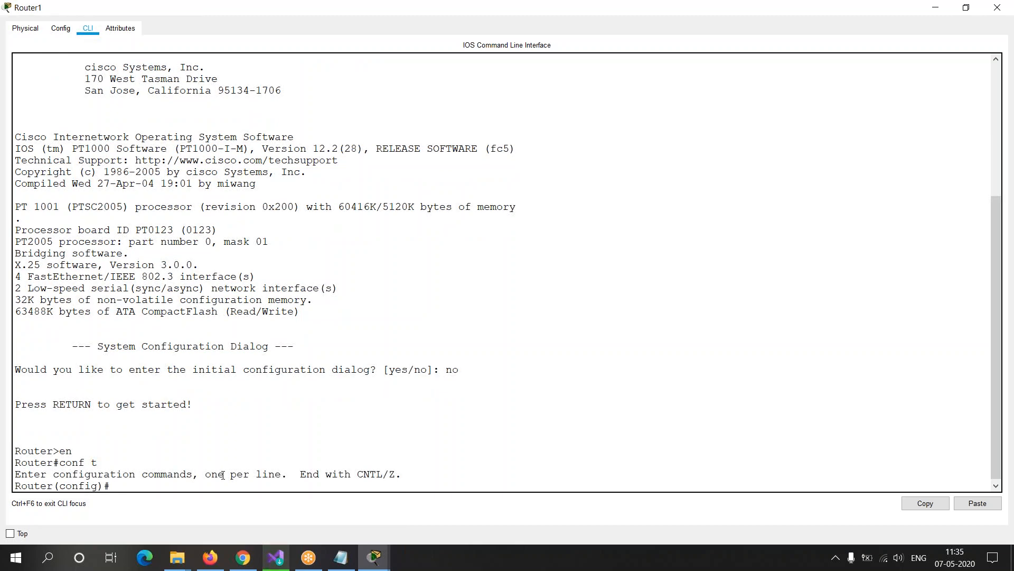
Step: Set Router1's hostname to R1 with the abbreviated command ho R1 and point out the hostname in the prompt
{"action": "type", "text": "hostn"}
{"action": "key", "text": "BackSpace"}
{"action": "key", "text": "BackSpace"}
{"action": "key", "text": "BackSpace"}
{"action": "key", "text": "BackSpace"}
{"action": "key", "text": "BackSpace"}
{"action": "key", "text": "BackSpace"}
{"action": "type", "text": "ho R1"}
{"action": "key", "text": "Return"}
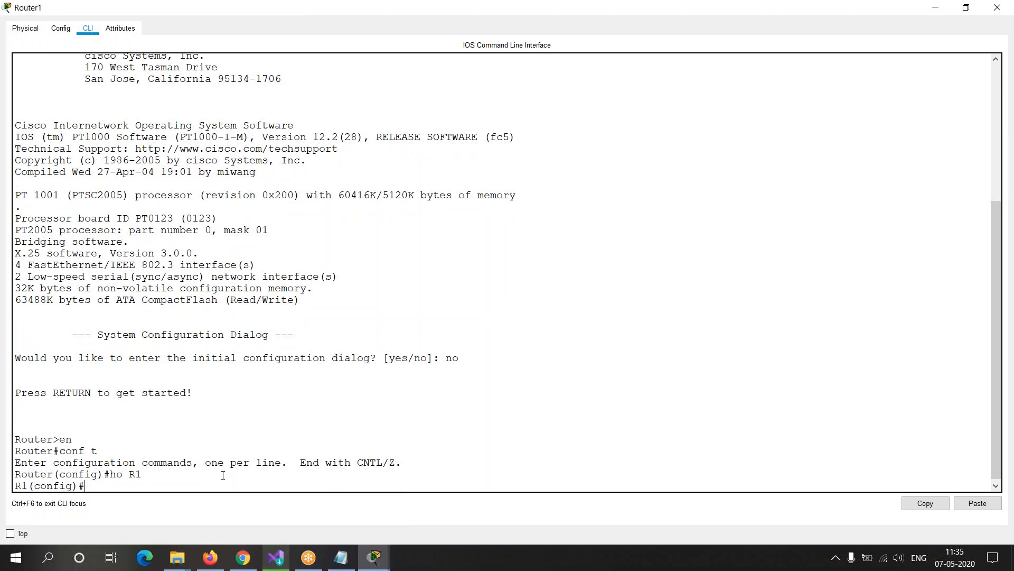
{"action": "left_click_drag", "start_coordinate": [34, 486], "coordinate": [14, 485]}
{"action": "left_click", "coordinate": [117, 486]}
Step: Switch to Router0's console and enter global configuration mode with the commands en and conf t
{"action": "key", "text": "alt+Tab"}
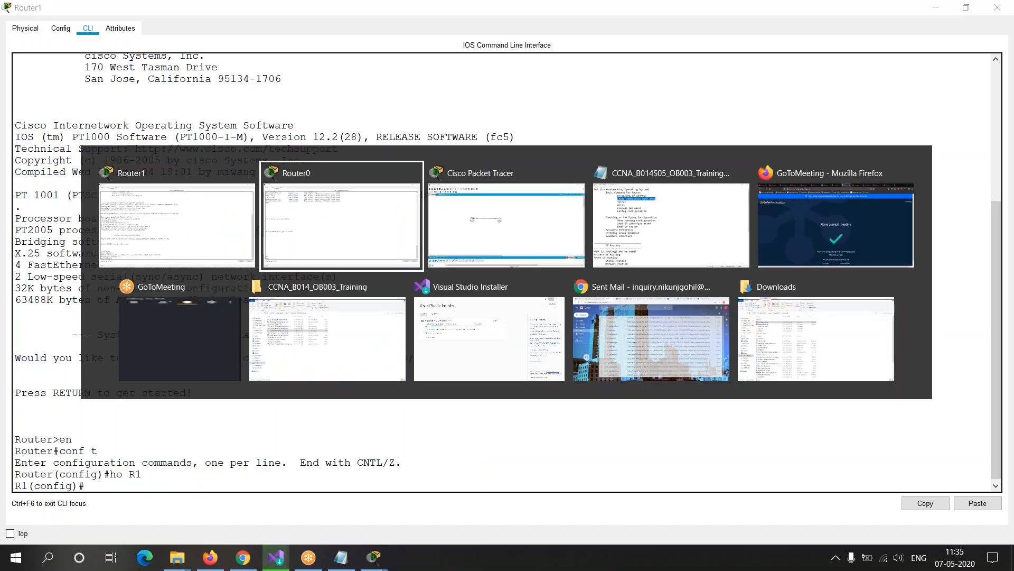
{"action": "type", "text": "en"}
{"action": "key", "text": "Return"}
{"action": "type", "text": "conf t"}
{"action": "key", "text": "Return"}
{"action": "key", "text": "Return"}
{"action": "key", "text": "Return"}
{"action": "key", "text": "Return"}
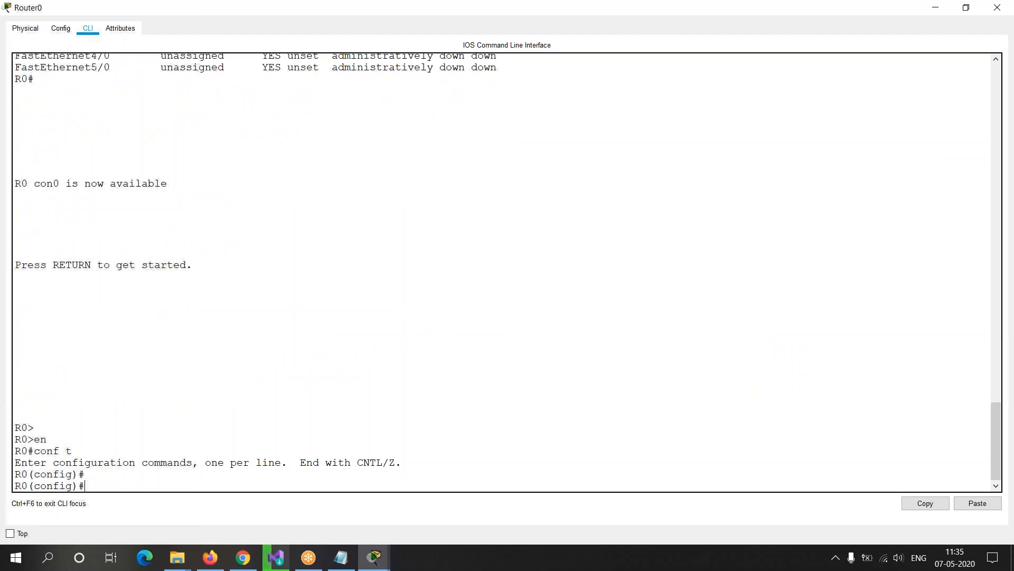
Step: Return to the topology workspace and reposition Router0 and Router1 slightly so the link between them runs level
{"action": "key", "text": "alt+Tab"}
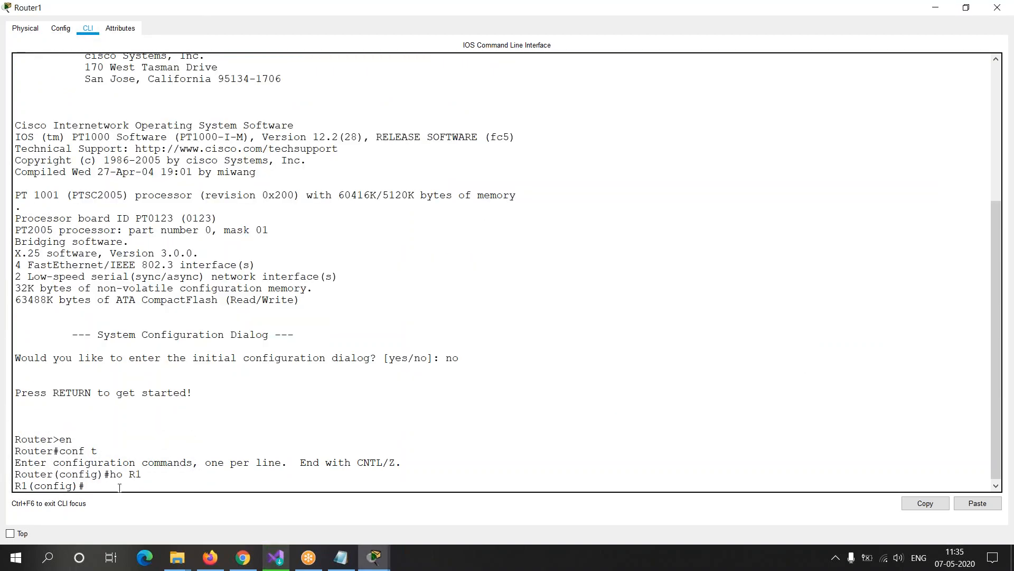
{"action": "key", "text": "alt+Tab"}
{"action": "key", "text": "Tab"}
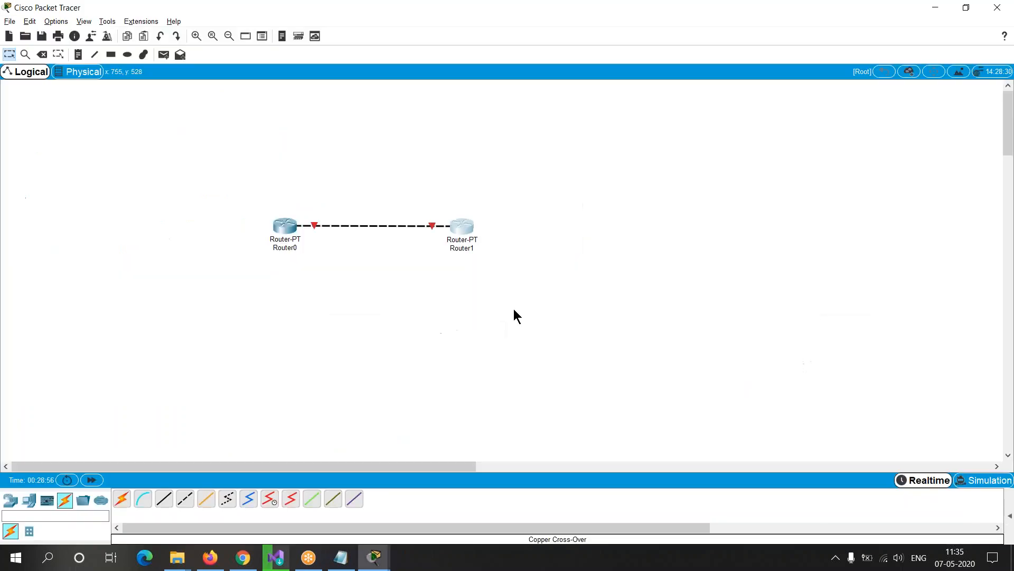
{"action": "mouse_move", "coordinate": [473, 225]}
{"action": "left_mouse_down"}
{"action": "mouse_move", "coordinate": [474, 214]}
{"action": "mouse_move", "coordinate": [472, 227]}
{"action": "left_mouse_up"}
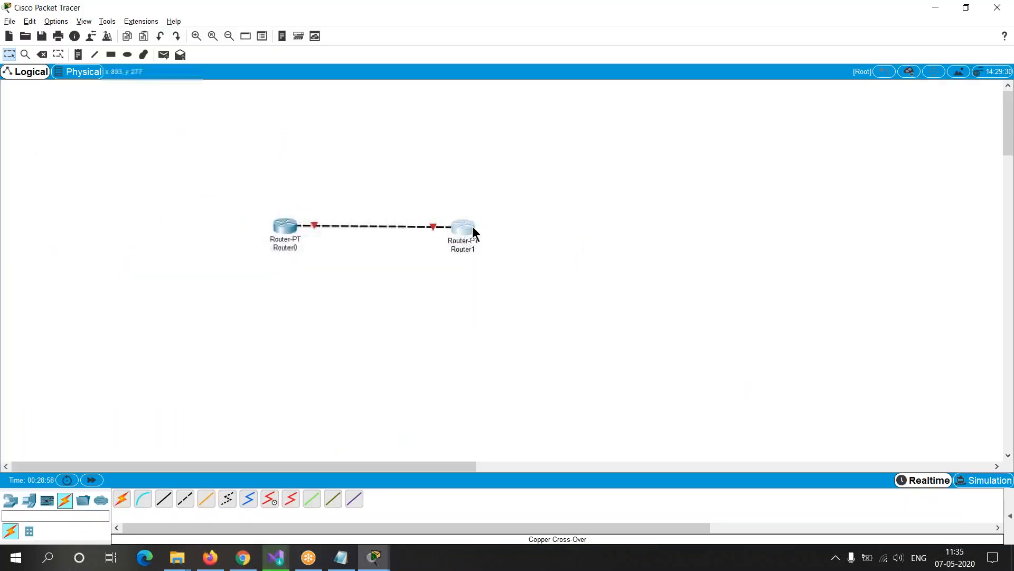
{"action": "left_click_drag", "start_coordinate": [286, 225], "coordinate": [277, 224]}
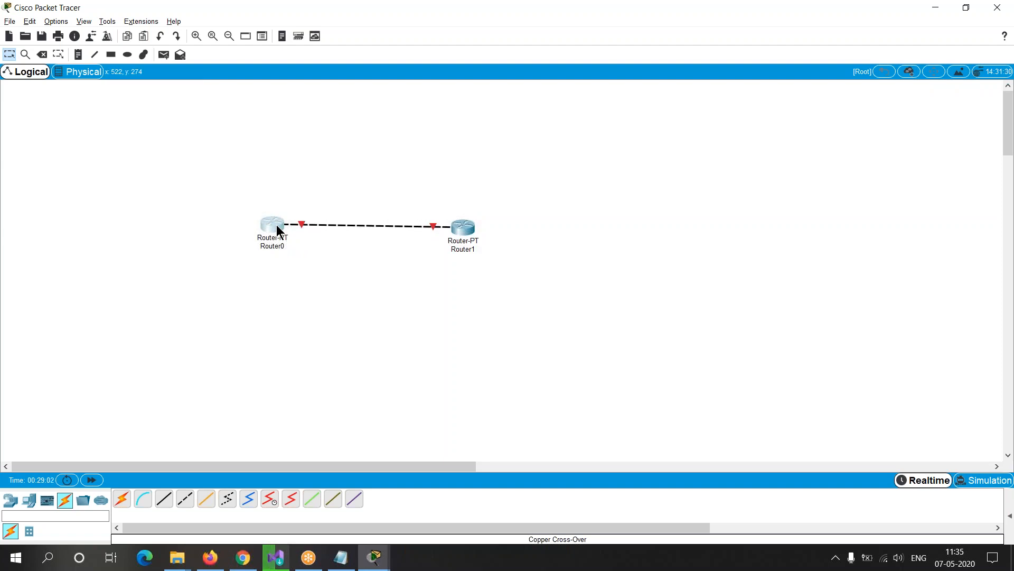
{"action": "left_click_drag", "start_coordinate": [266, 223], "coordinate": [267, 226]}
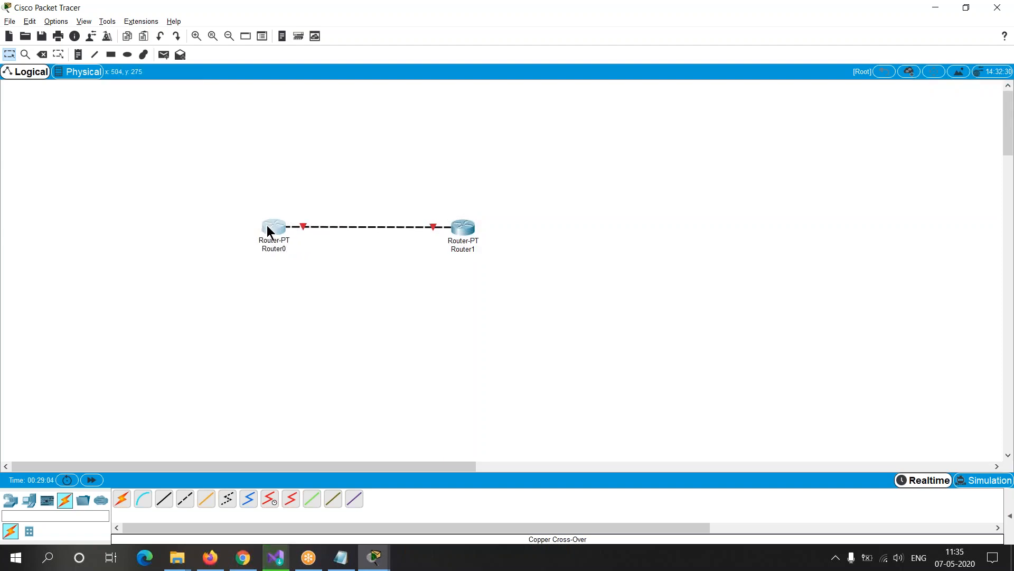
Step: Place a note reading "1.1.1.1 255.0.0.0" just above Router0
{"action": "left_click", "coordinate": [282, 36]}
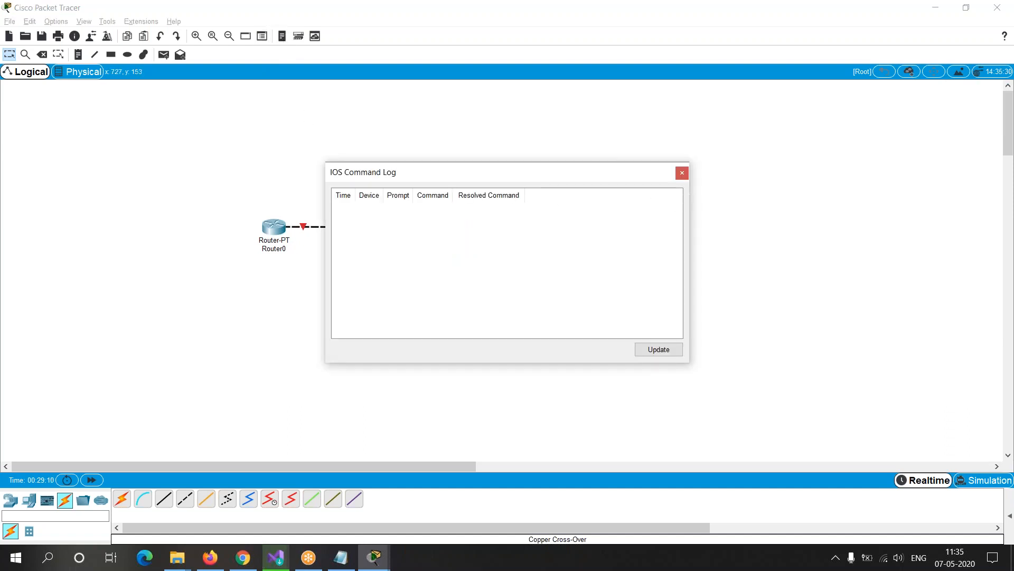
{"action": "left_click", "coordinate": [682, 173]}
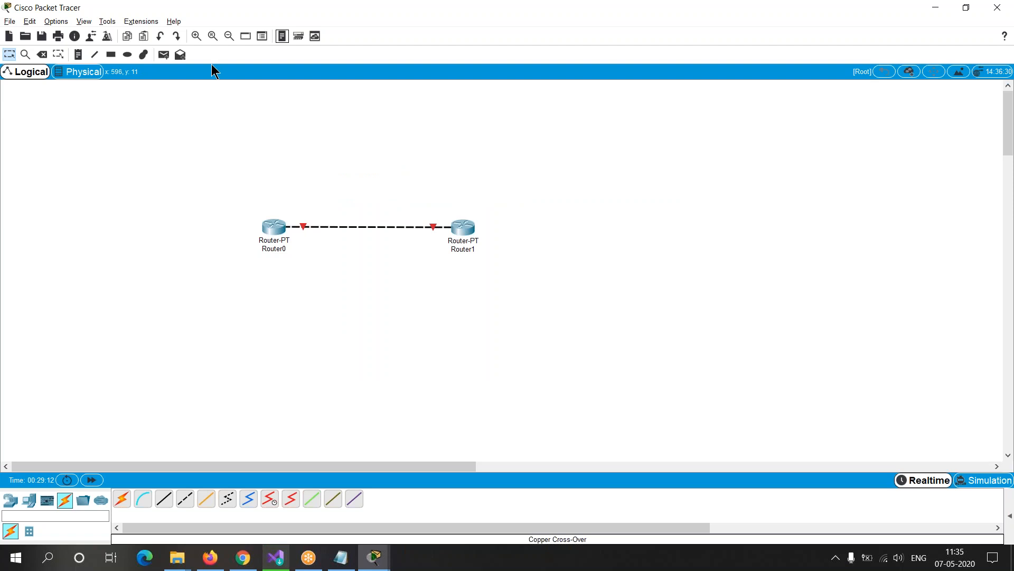
{"action": "left_click", "coordinate": [78, 54]}
{"action": "left_click", "coordinate": [266, 203]}
{"action": "type", "text": "1"}
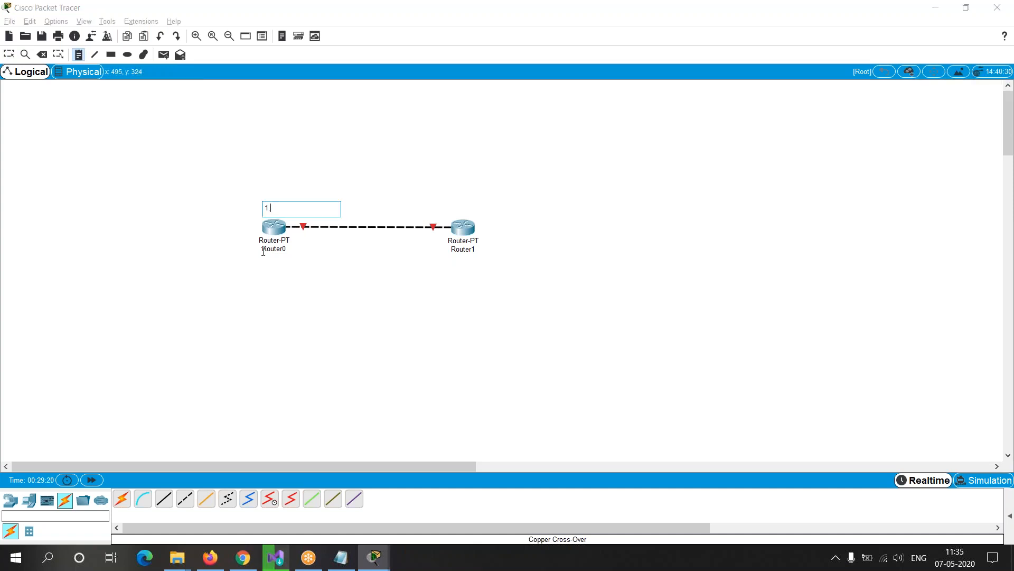
{"action": "type", "text": ".1.1.1 255.0.0.0"}
{"action": "left_click", "coordinate": [336, 296]}
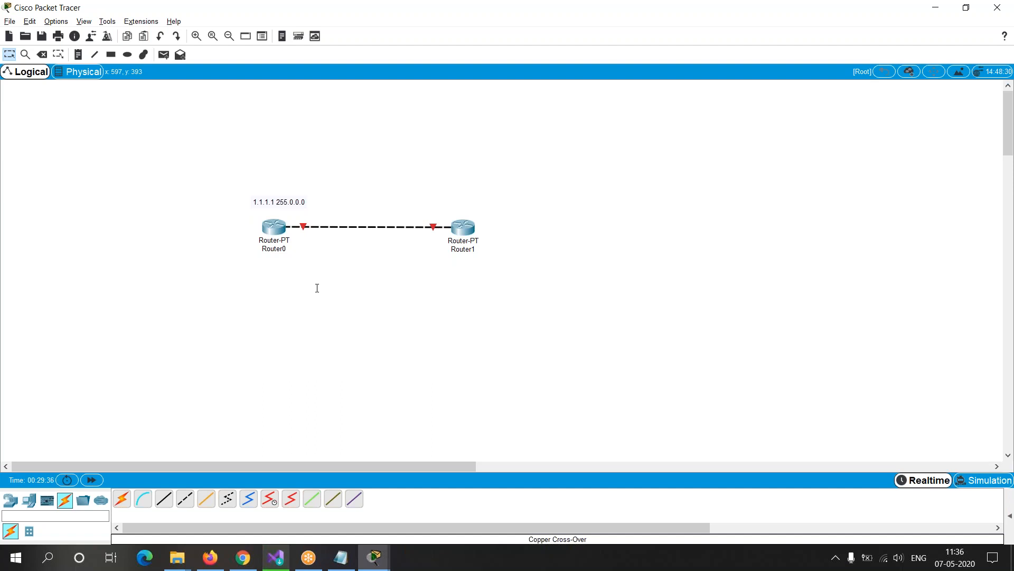
{"action": "left_click_drag", "start_coordinate": [285, 205], "coordinate": [282, 205]}
{"action": "left_click", "coordinate": [441, 200]}
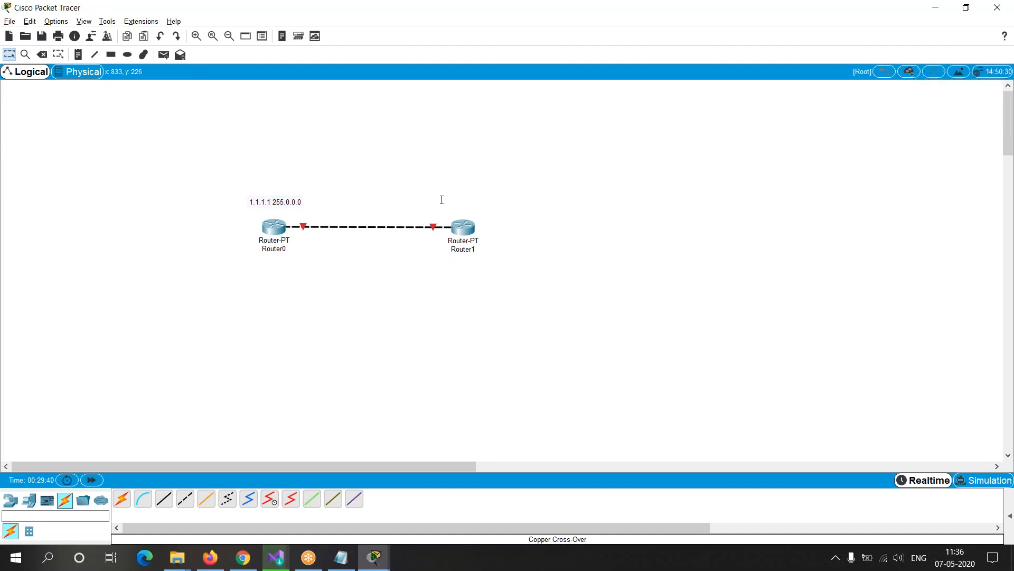
Step: Place a note reading "1.2.2.2 255.0.0.0" above Router1 and align both address notes over their routers
{"action": "left_click", "coordinate": [78, 55]}
{"action": "left_click", "coordinate": [434, 200]}
{"action": "type", "text": "1"}
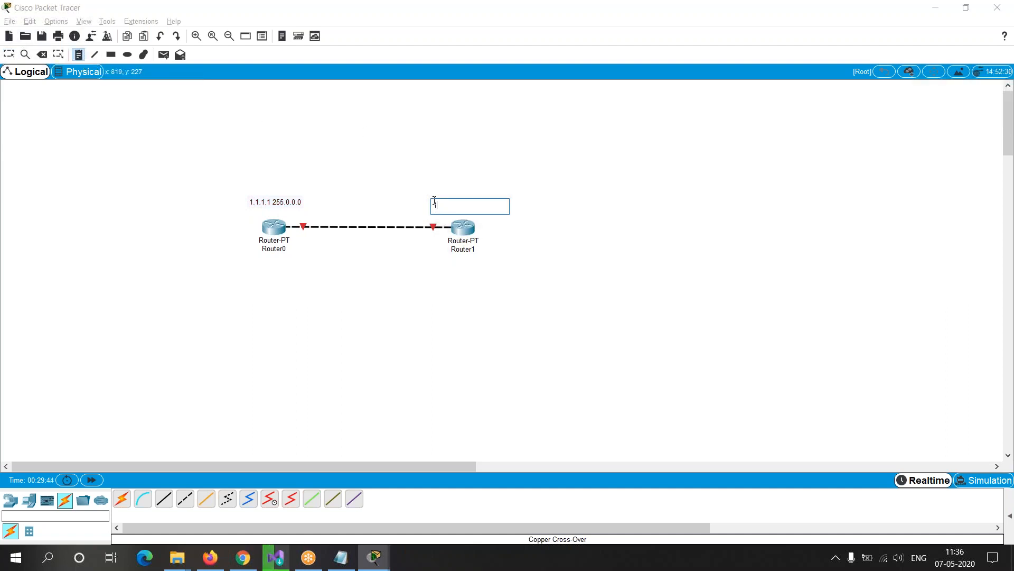
{"action": "type", "text": ".2.2.2 255.0.0.0"}
{"action": "key", "text": "Escape"}
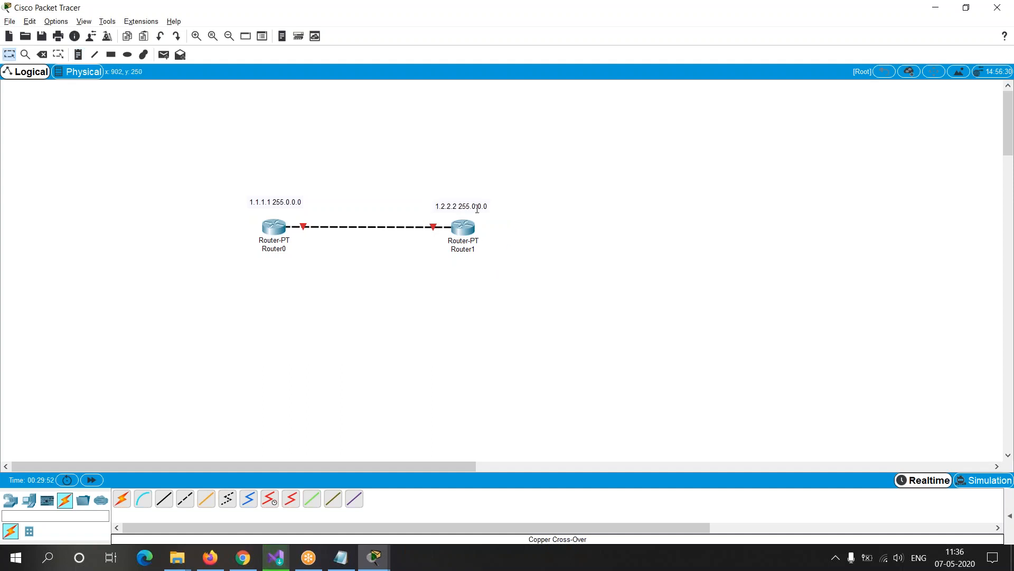
{"action": "left_click_drag", "start_coordinate": [273, 202], "coordinate": [280, 202]}
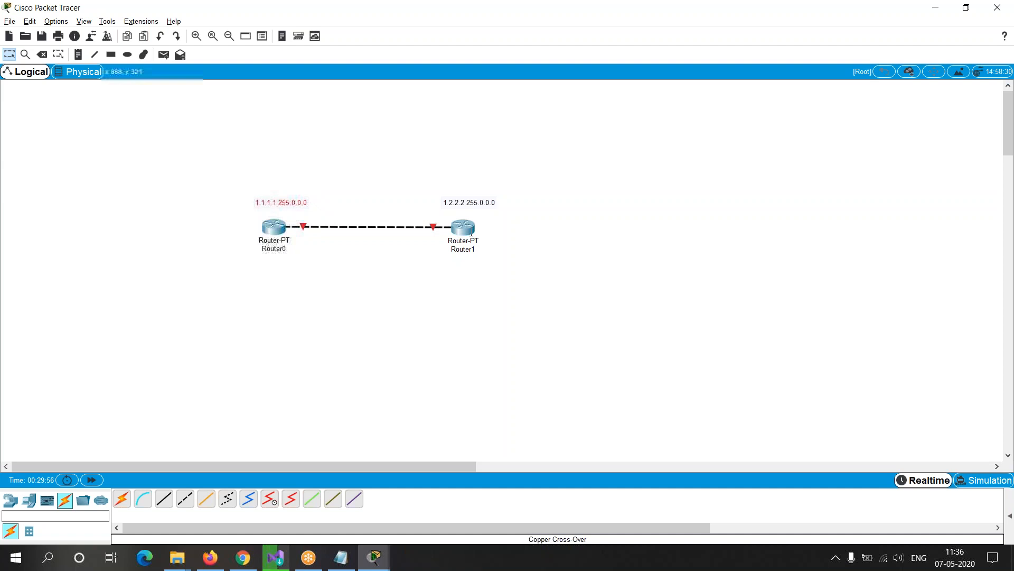
{"action": "left_click_drag", "start_coordinate": [477, 202], "coordinate": [478, 203]}
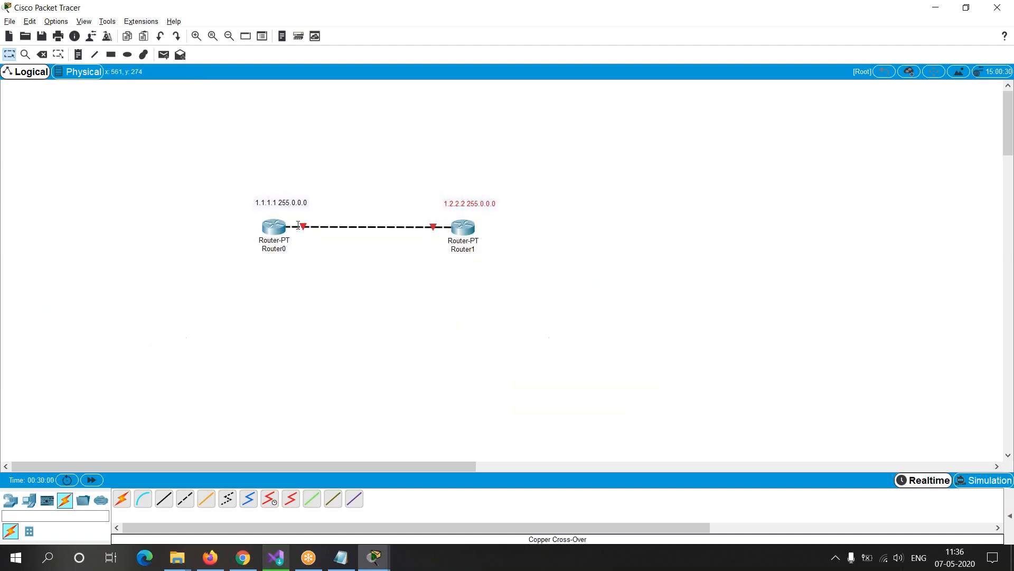
Step: Add the interface label "F 0/0" as a line above the address in Router0's note
{"action": "double_click", "coordinate": [280, 201]}
{"action": "key", "text": "Return"}
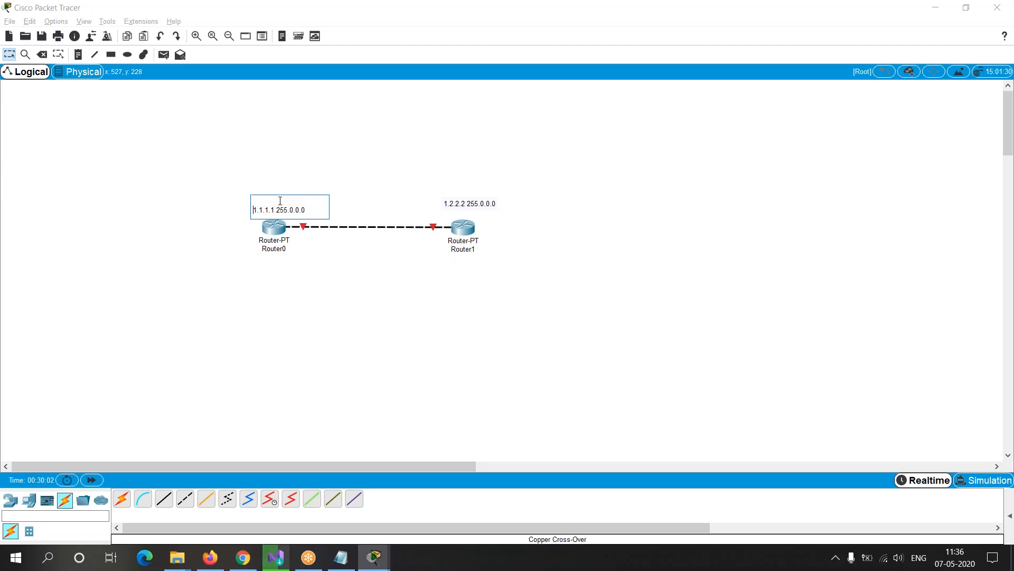
{"action": "key", "text": "Up"}
{"action": "type", "text": "F 0/0"}
{"action": "left_click", "coordinate": [369, 267]}
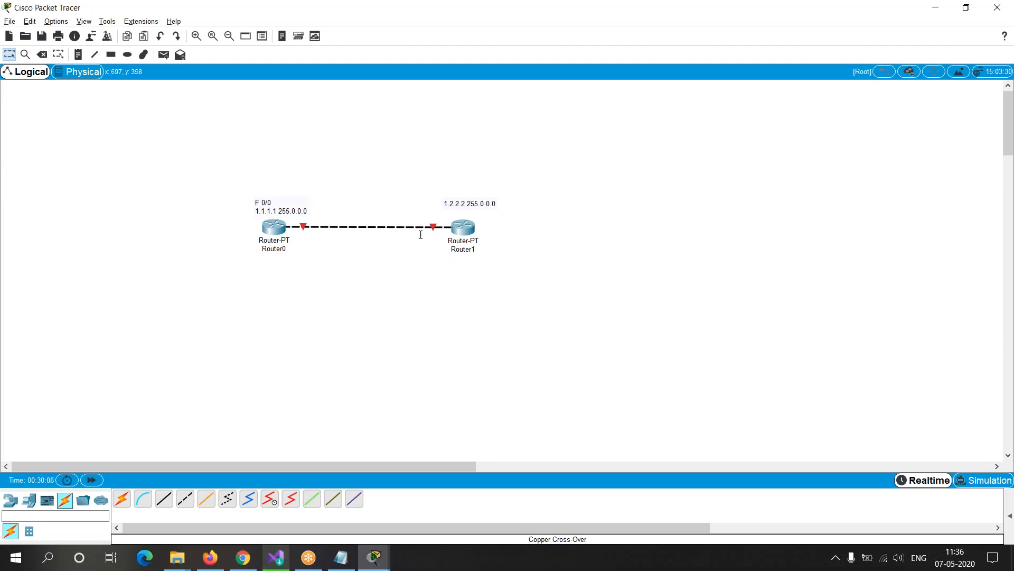
Step: Add the interface label "F 1/0" as a line above the address in Router1's note
{"action": "double_click", "coordinate": [472, 204]}
{"action": "key", "text": "Return"}
{"action": "key", "text": "Up"}
{"action": "type", "text": "F 1/"}
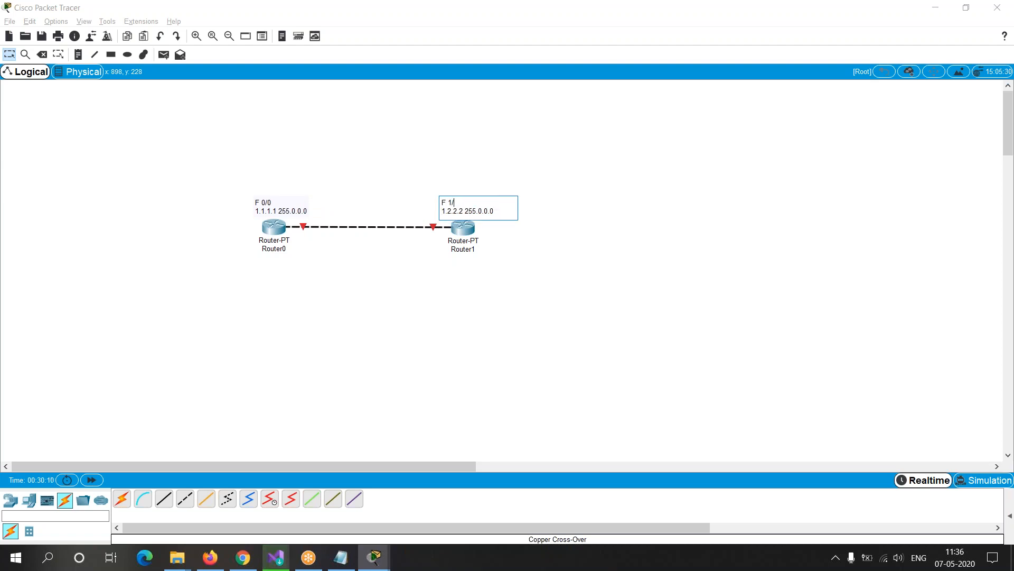
{"action": "type", "text": "0"}
{"action": "left_click", "coordinate": [541, 299]}
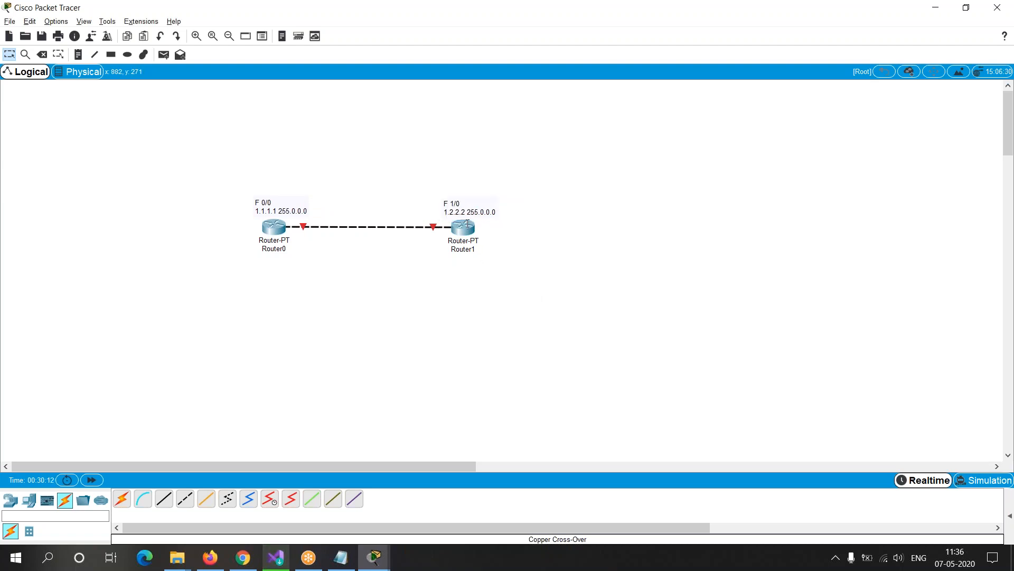
Step: Switch to Router1's console and enter interface configuration mode with the command interface fastethernet 1/0
{"action": "mouse_move", "coordinate": [467, 223]}
{"action": "key", "text": "alt+Tab"}
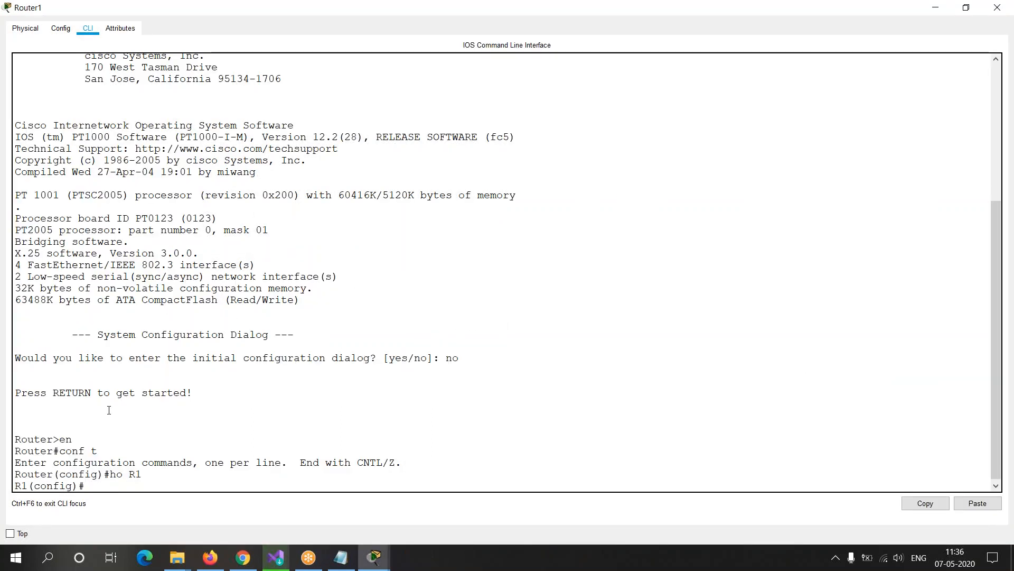
{"action": "left_click_drag", "start_coordinate": [15, 485], "coordinate": [113, 486]}
{"action": "left_click", "coordinate": [127, 487]}
{"action": "type", "text": "interfqae"}
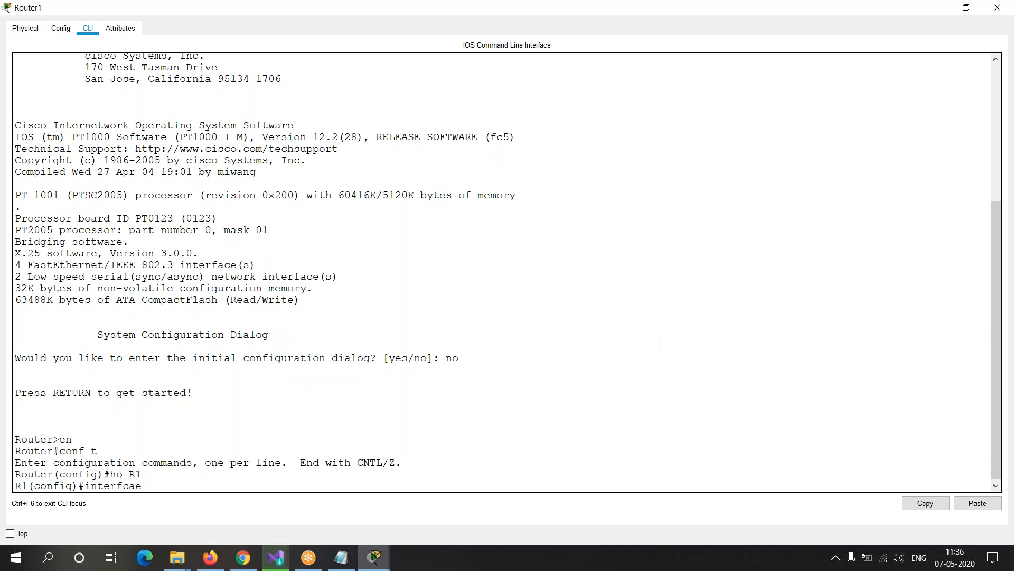
{"action": "key", "text": "BackSpace"}
{"action": "key", "text": "BackSpace"}
{"action": "key", "text": "BackSpace"}
{"action": "key", "text": "BackSpace"}
{"action": "type", "text": "face faste"}
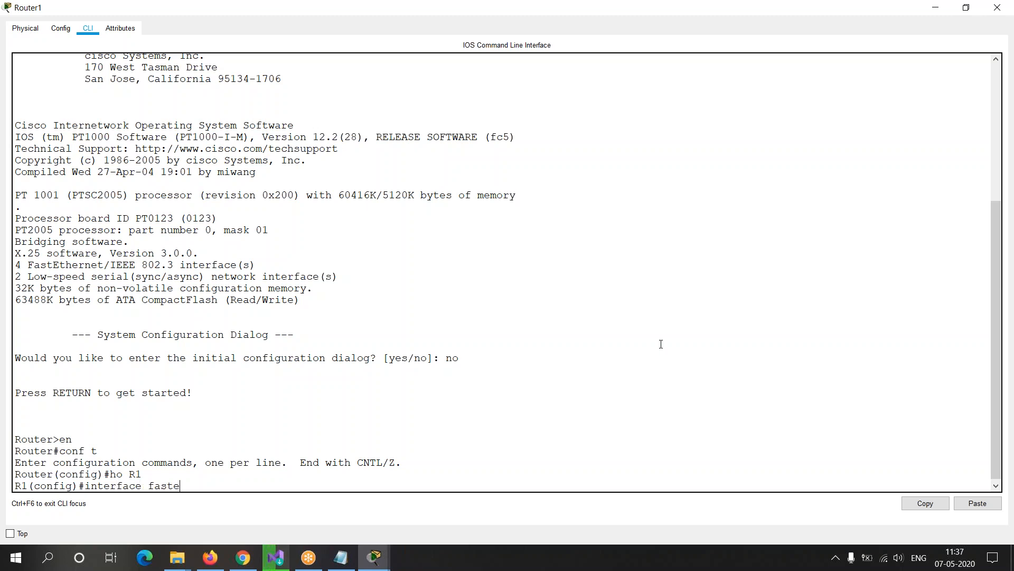
{"action": "type", "text": "thernet "}
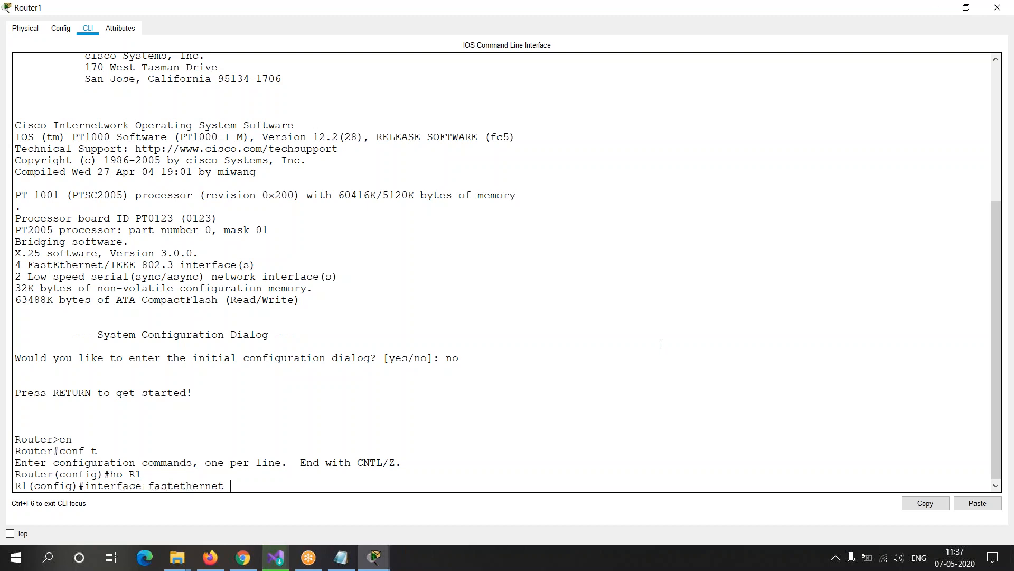
{"action": "type", "text": "1/0"}
{"action": "key", "text": "Return"}
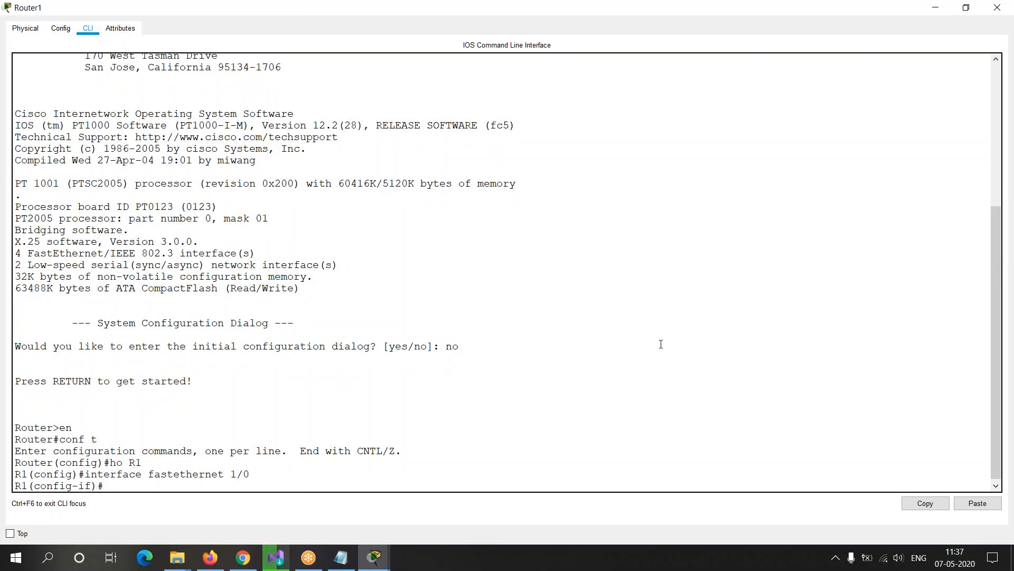
Step: Assign Router1's interface its address with the command ip address 1.2.2.2 255.0.0.0
{"action": "type", "text": "ip address 1.2.2.2 255.0.0.0"}
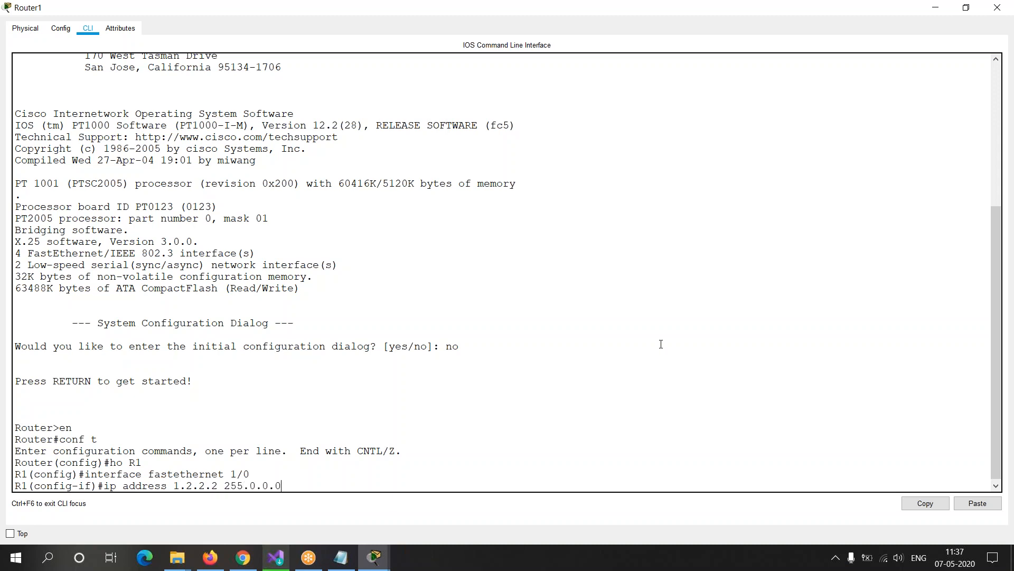
{"action": "key", "text": "Return"}
Step: Bring up Router1's FastEthernet1/0 interface with the command no shutdown
{"action": "type", "text": "no"}
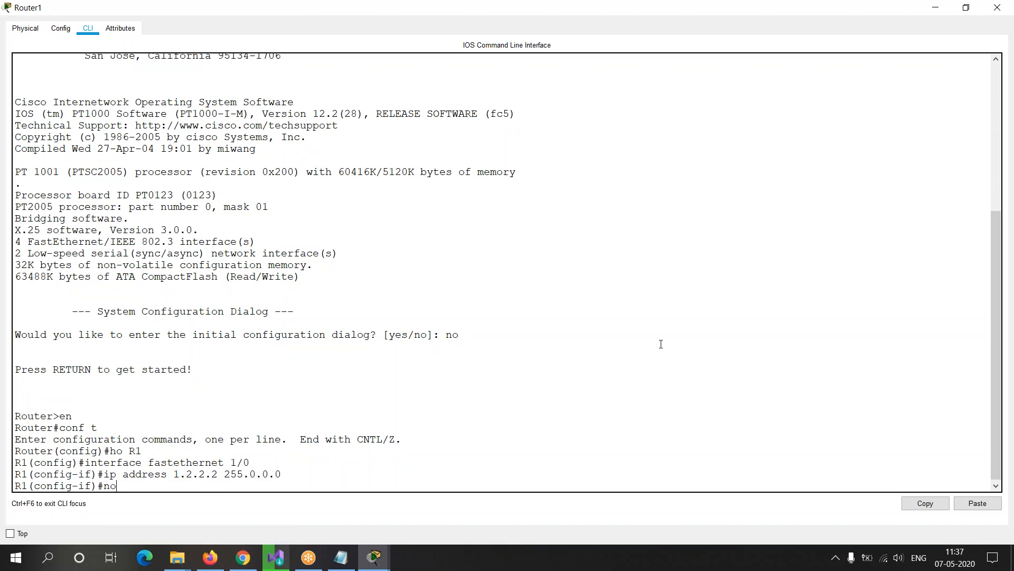
{"action": "type", "text": " shutdown"}
{"action": "key", "text": "Return"}
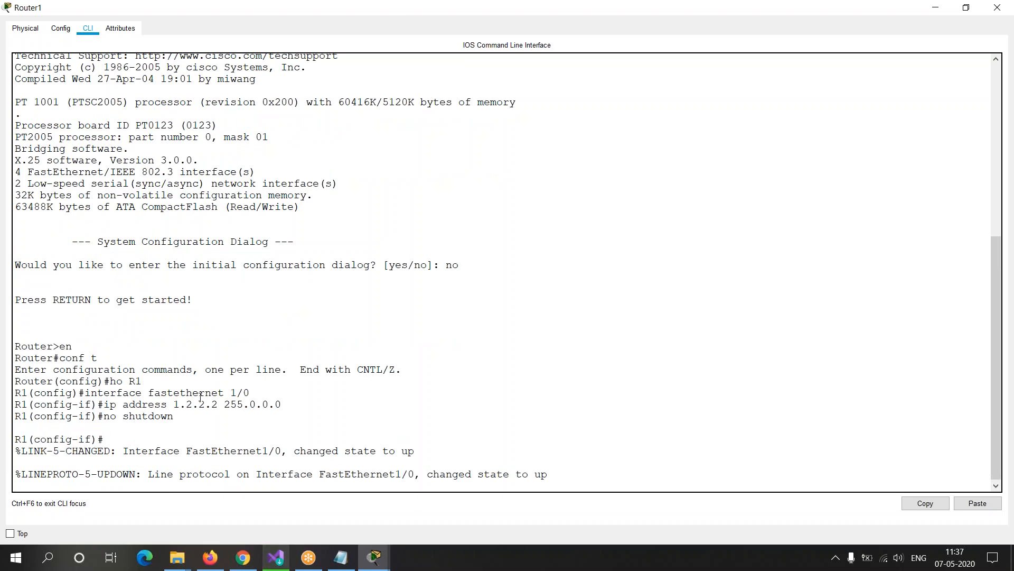
Step: Examine the no shutdown command and the link and line protocol status messages for Router1's FastEthernet1/0
{"action": "left_click_drag", "start_coordinate": [104, 416], "coordinate": [160, 416]}
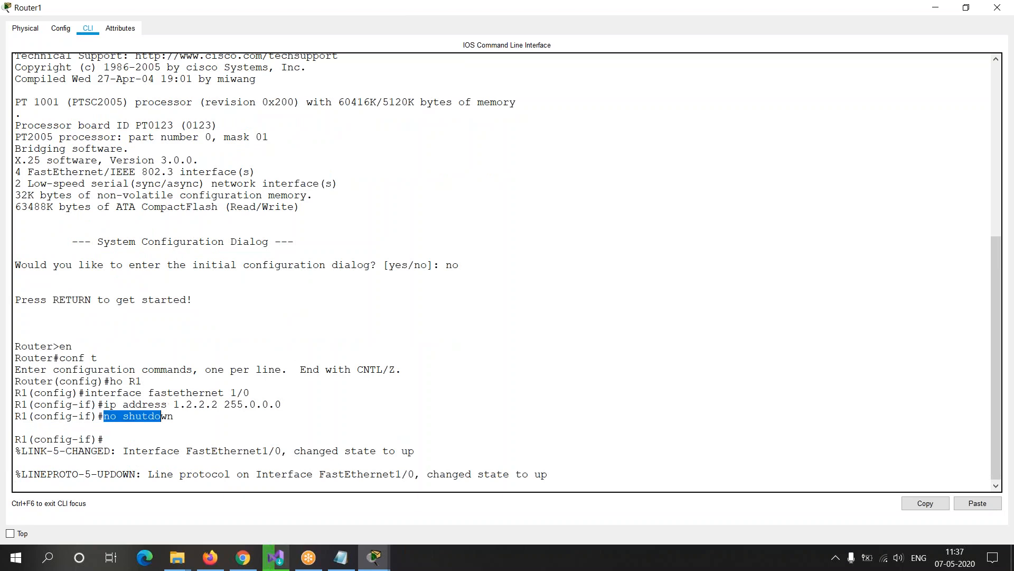
{"action": "left_click_drag", "start_coordinate": [16, 451], "coordinate": [150, 463]}
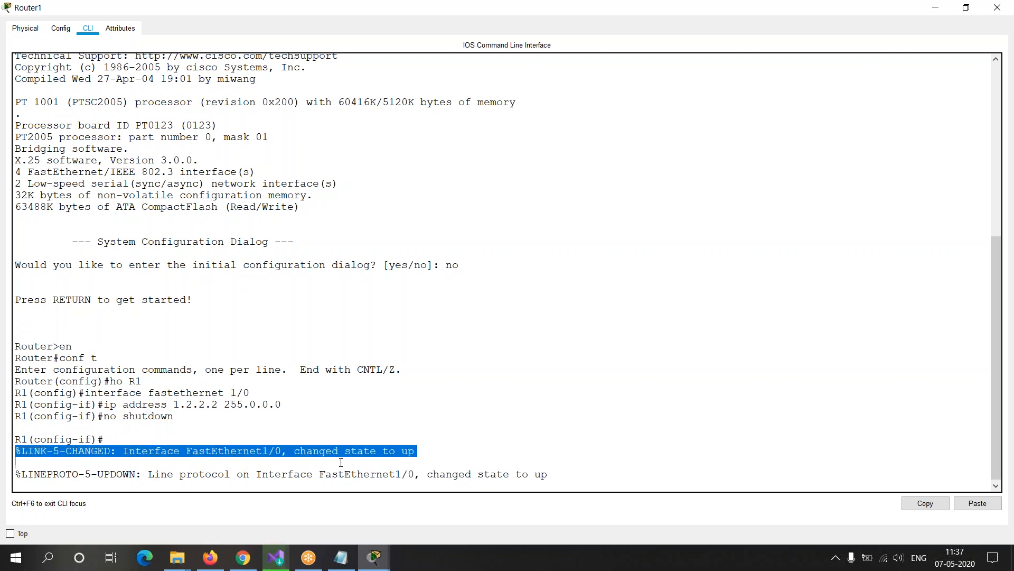
{"action": "left_click", "coordinate": [264, 456]}
{"action": "left_click_drag", "start_coordinate": [264, 453], "coordinate": [417, 453]}
{"action": "left_click_drag", "start_coordinate": [21, 452], "coordinate": [434, 449]}
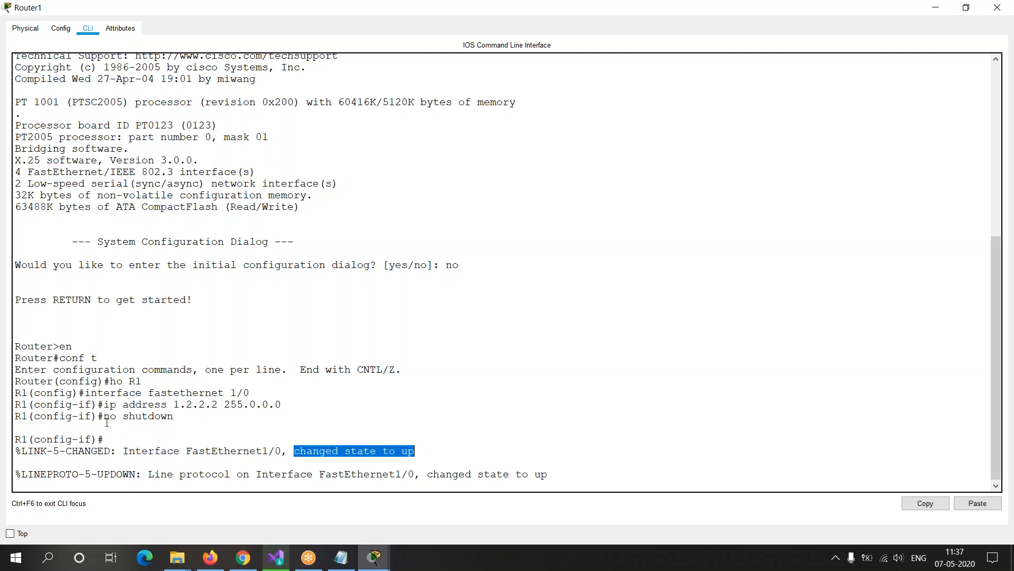
{"action": "left_click_drag", "start_coordinate": [104, 416], "coordinate": [174, 416]}
{"action": "left_click_drag", "start_coordinate": [22, 474], "coordinate": [544, 474]}
{"action": "left_click", "coordinate": [549, 476]}
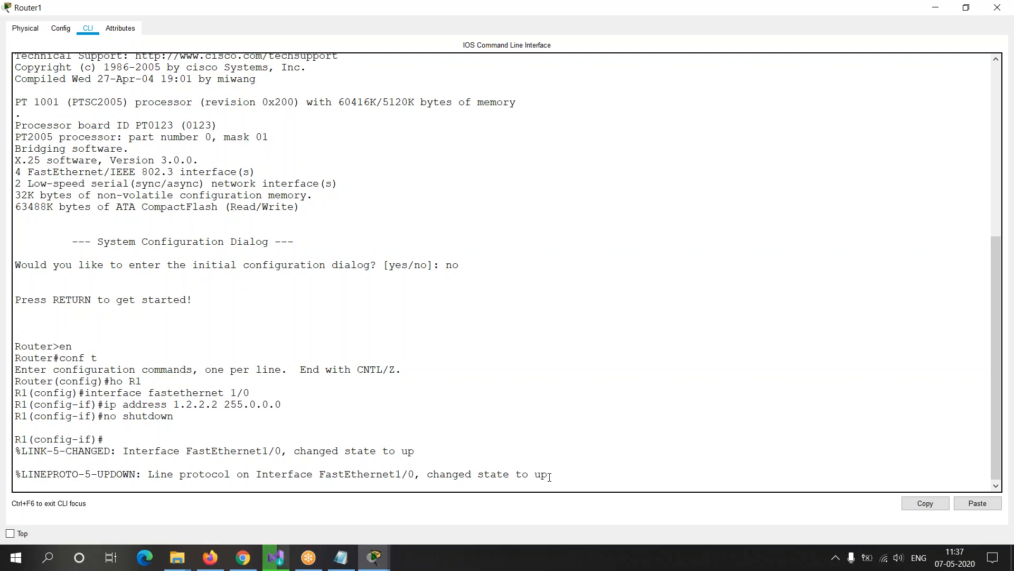
Step: Check the link in the topology and re-read the LINK-5-CHANGED and LINEPROTO-5-UPDOWN messages on Router1's console
{"action": "key", "text": "alt+Tab"}
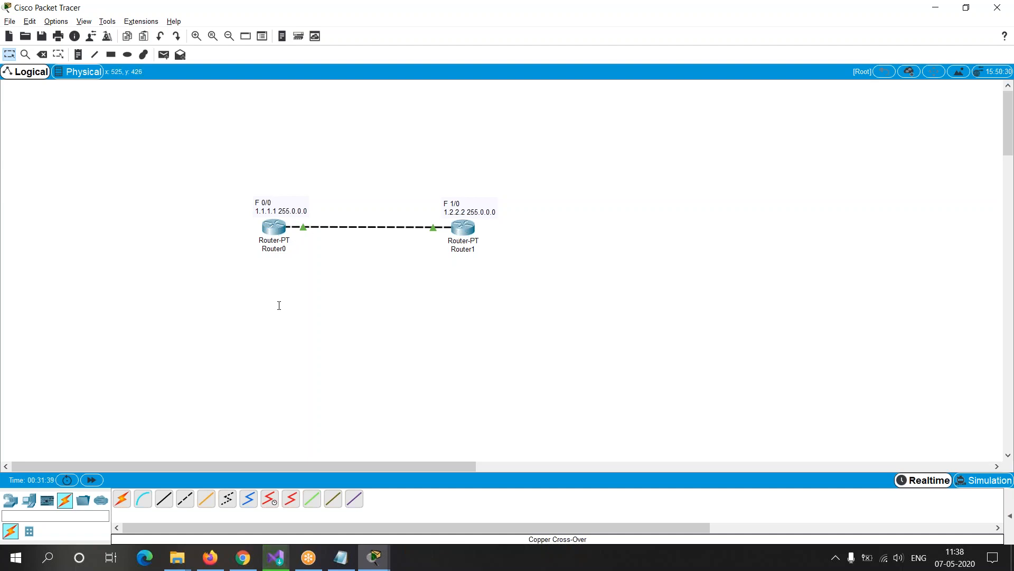
{"action": "key", "text": "alt+Tab"}
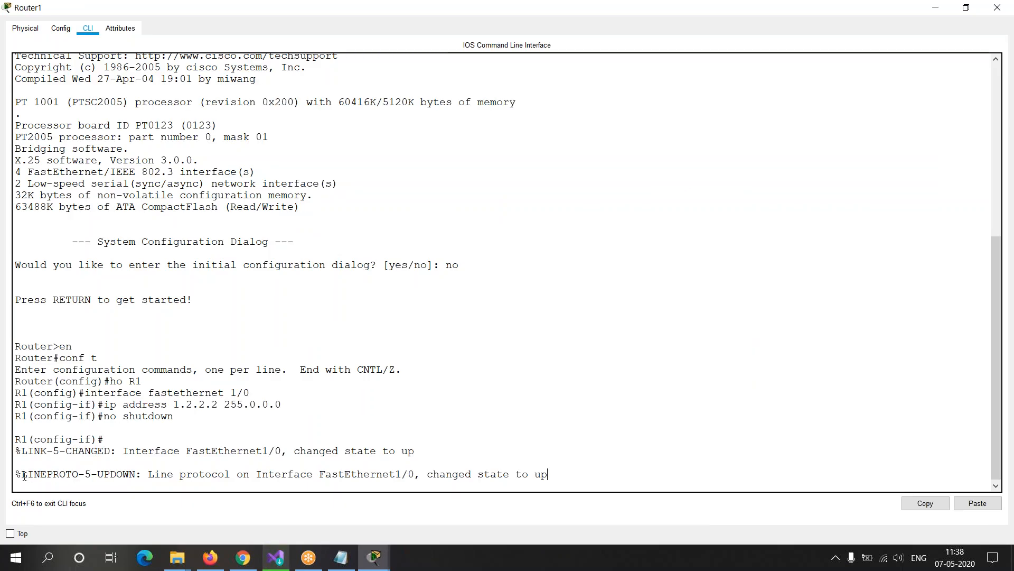
{"action": "left_click_drag", "start_coordinate": [21, 475], "coordinate": [131, 469]}
{"action": "left_click_drag", "start_coordinate": [21, 451], "coordinate": [60, 451]}
{"action": "left_click_drag", "start_coordinate": [15, 479], "coordinate": [574, 475]}
{"action": "left_click", "coordinate": [578, 475]}
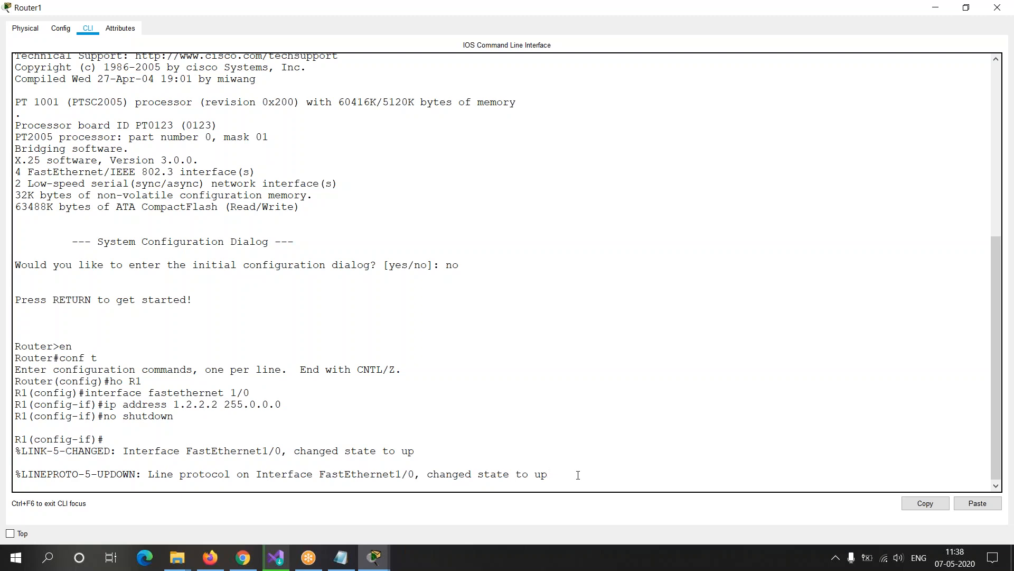
{"action": "left_click_drag", "start_coordinate": [15, 439], "coordinate": [544, 495]}
{"action": "left_click", "coordinate": [569, 484]}
{"action": "left_click_drag", "start_coordinate": [20, 453], "coordinate": [603, 476]}
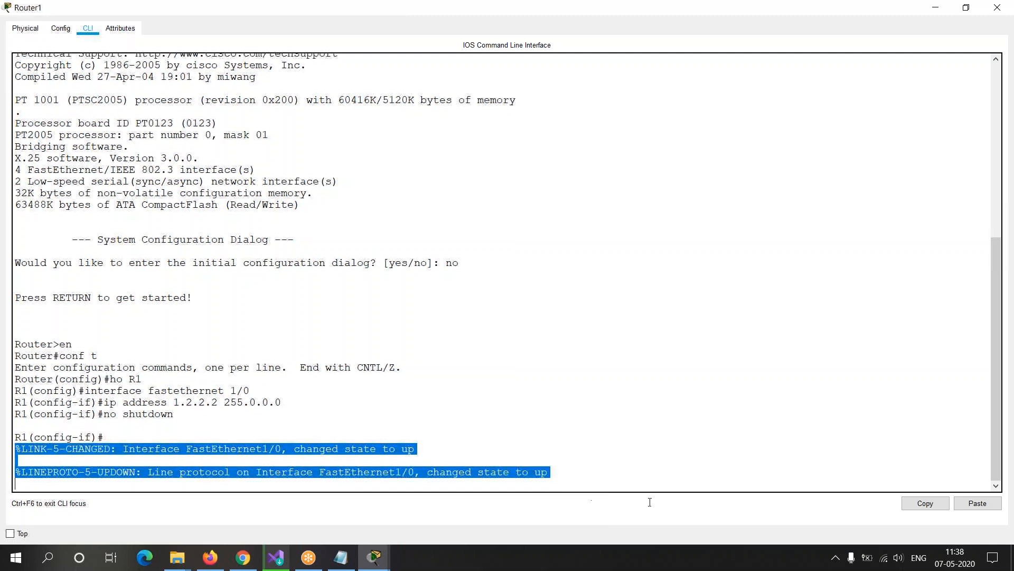
{"action": "left_click", "coordinate": [603, 476]}
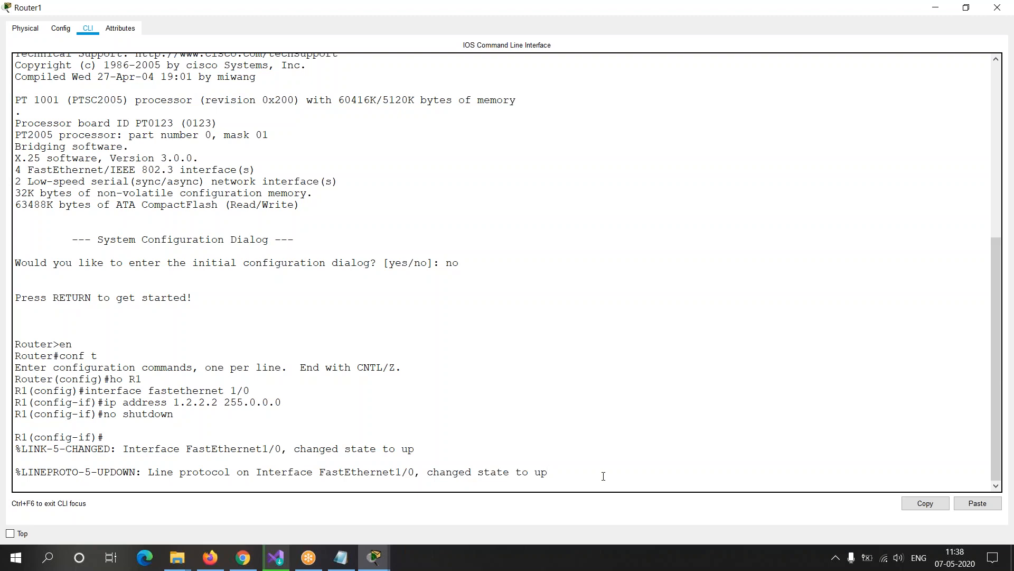
{"action": "left_click_drag", "start_coordinate": [558, 474], "coordinate": [79, 466]}
Step: Switch to Router0's console, examine the line protocol message for FastEthernet0/0 and bring up a fresh prompt
{"action": "key", "text": "alt+Tab"}
{"action": "key", "text": "Tab"}
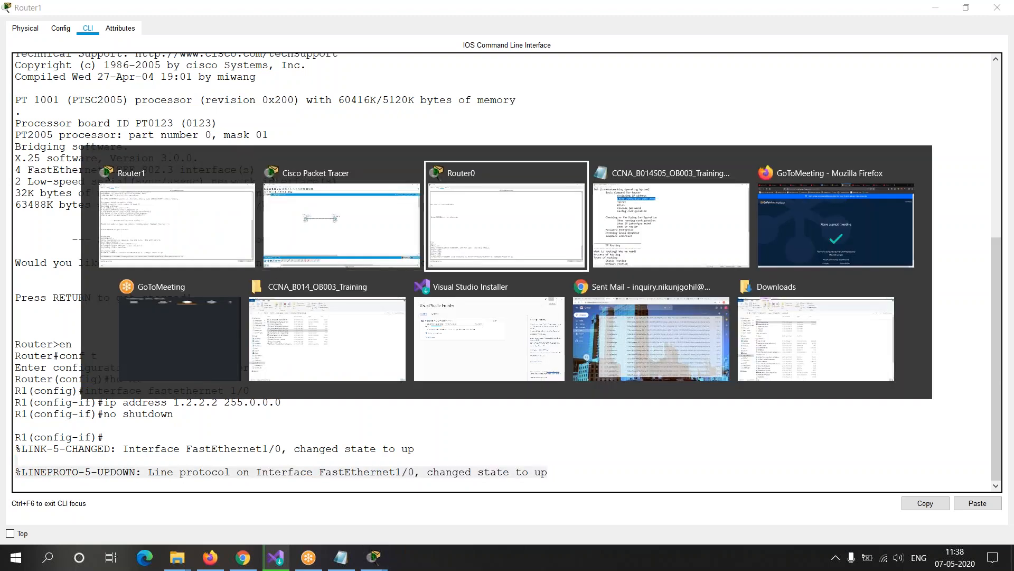
{"action": "left_click_drag", "start_coordinate": [15, 475], "coordinate": [573, 470]}
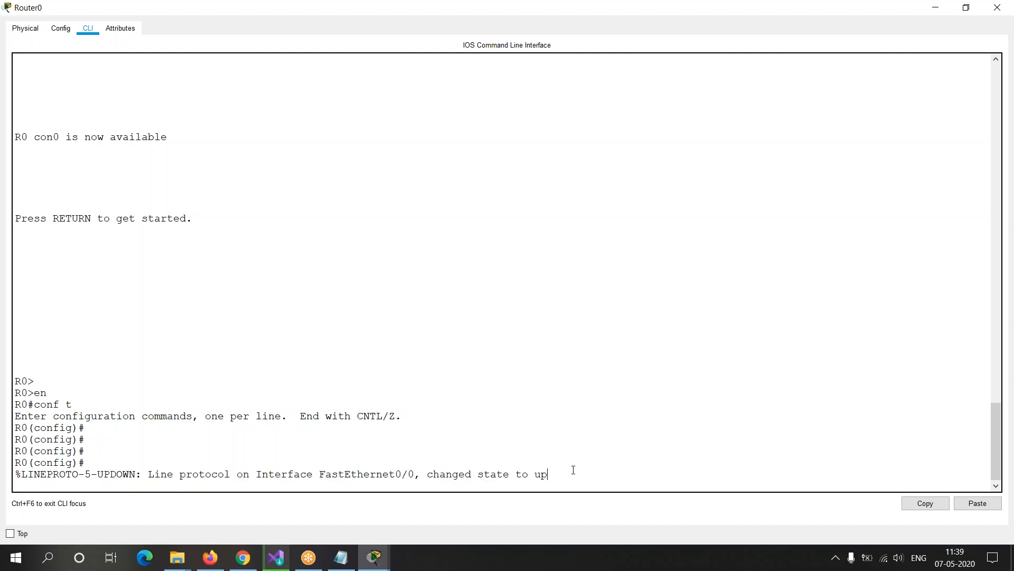
{"action": "key", "text": "Return"}
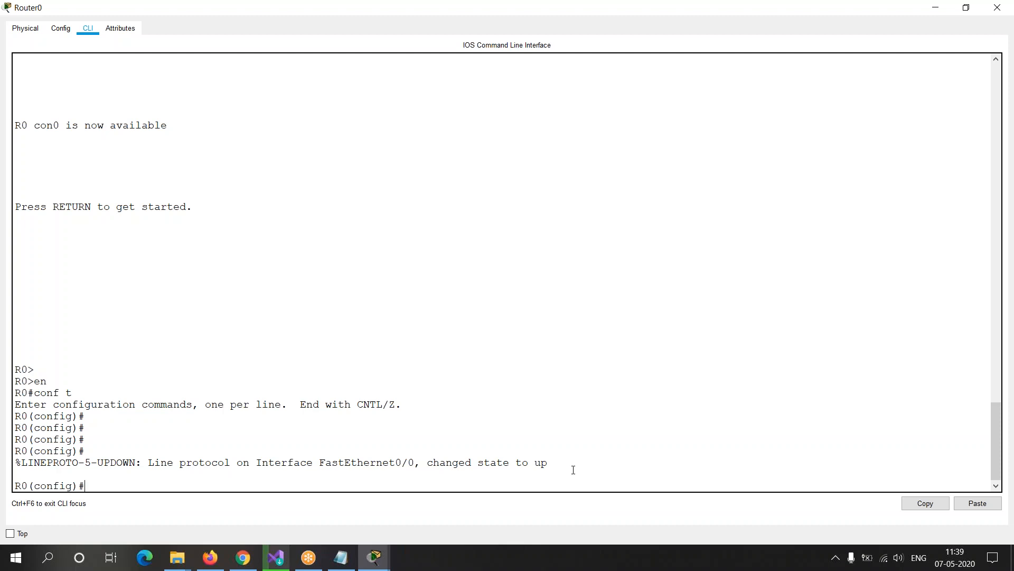
Step: Review the link between the routers in the topology, and return to the line protocol message on Router1's console
{"action": "key", "text": "alt+Tab"}
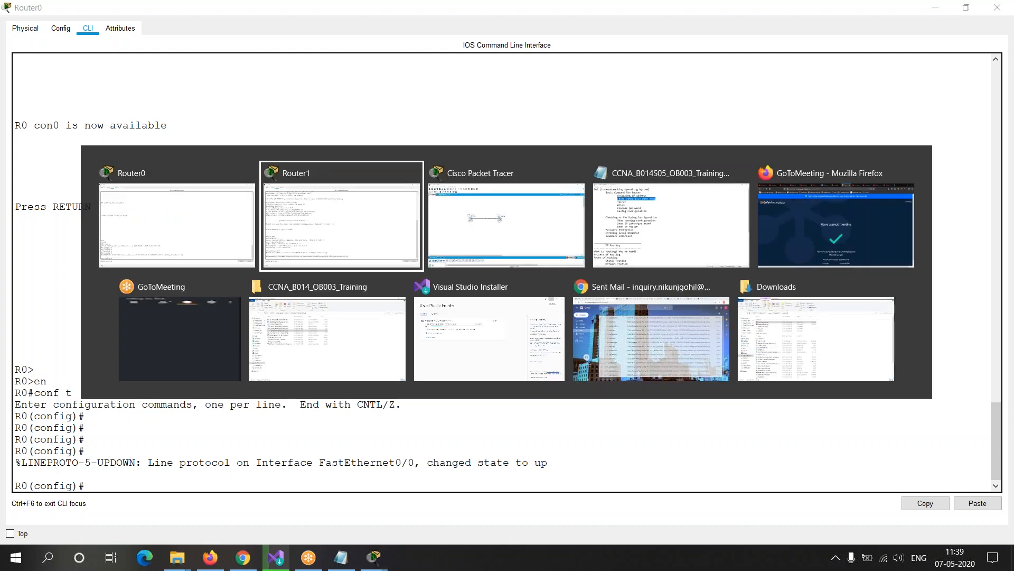
{"action": "key", "text": "alt+Tab"}
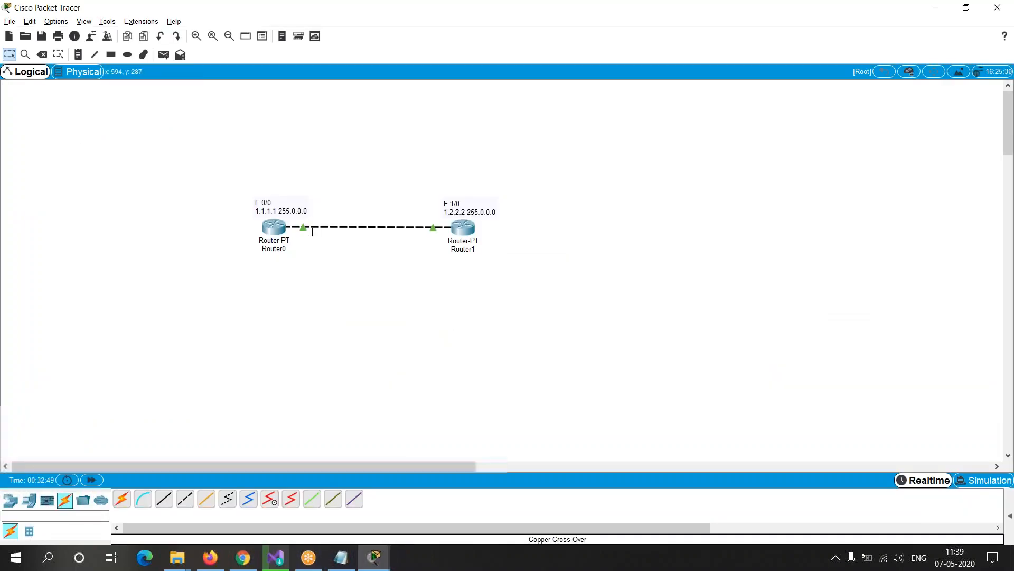
{"action": "key", "text": "alt+Tab"}
{"action": "key", "text": "alt+Tab"}
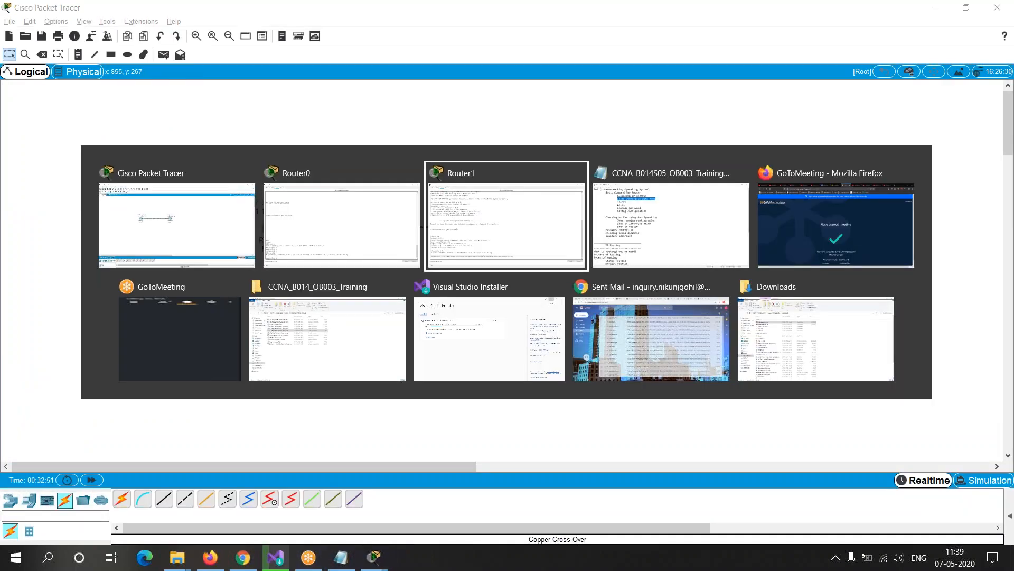
{"action": "left_click", "coordinate": [90, 448]}
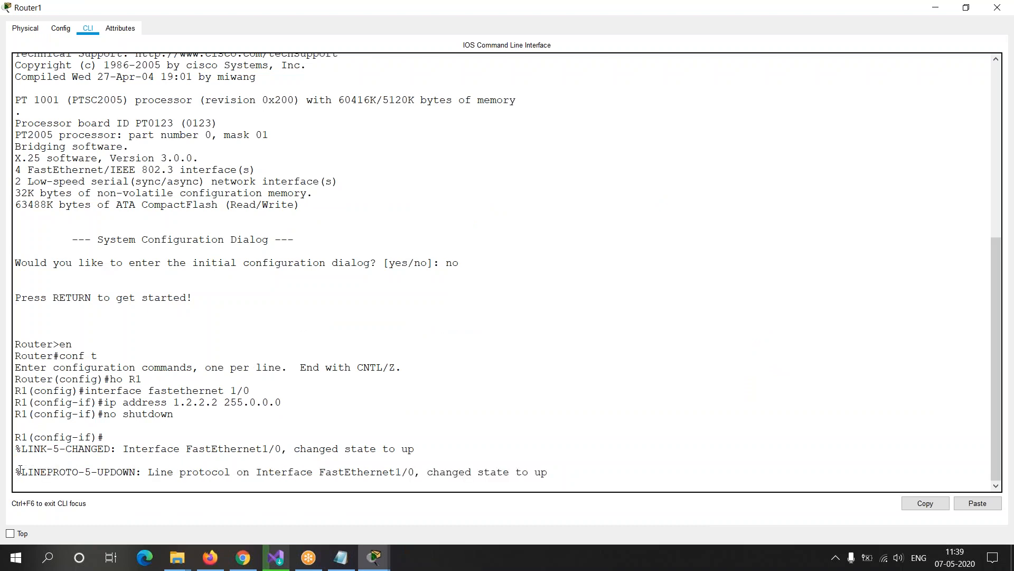
{"action": "left_click_drag", "start_coordinate": [476, 465], "coordinate": [548, 471]}
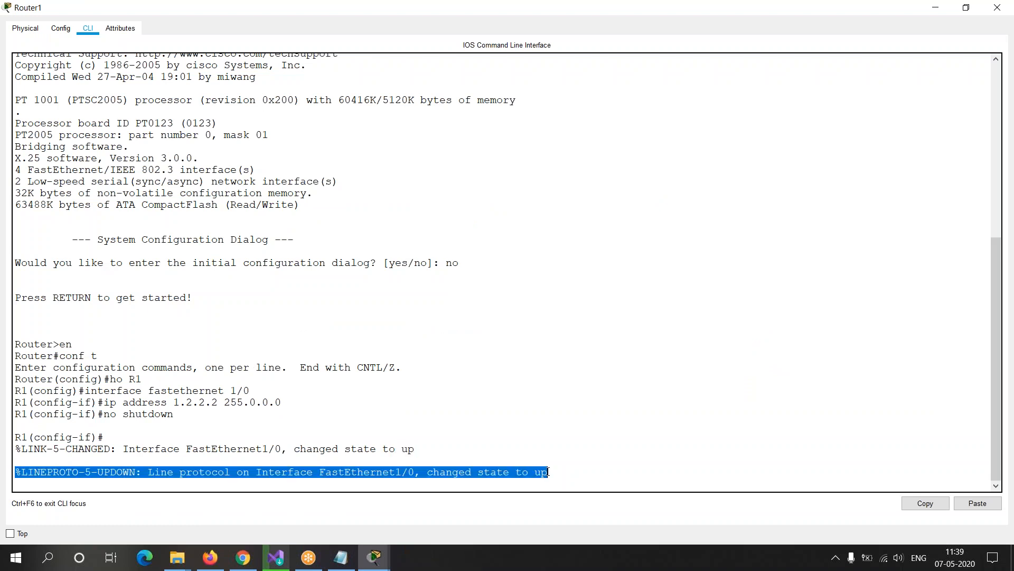
{"action": "left_click", "coordinate": [548, 472]}
Step: Leave interface and global configuration mode on Router1 by running the exit command twice
{"action": "key", "text": "Return"}
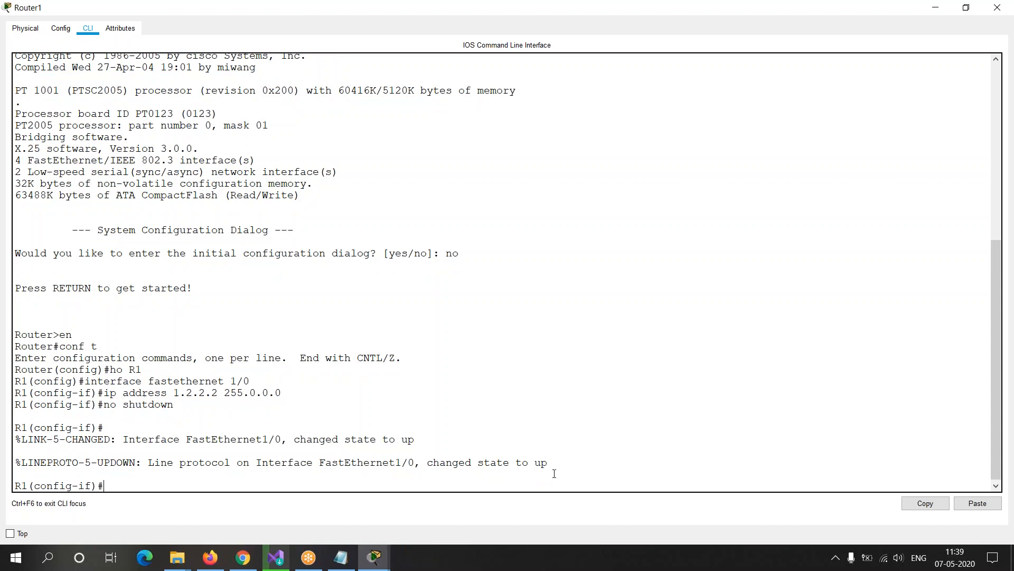
{"action": "type", "text": "exit"}
{"action": "key", "text": "Return"}
{"action": "key", "text": "Return"}
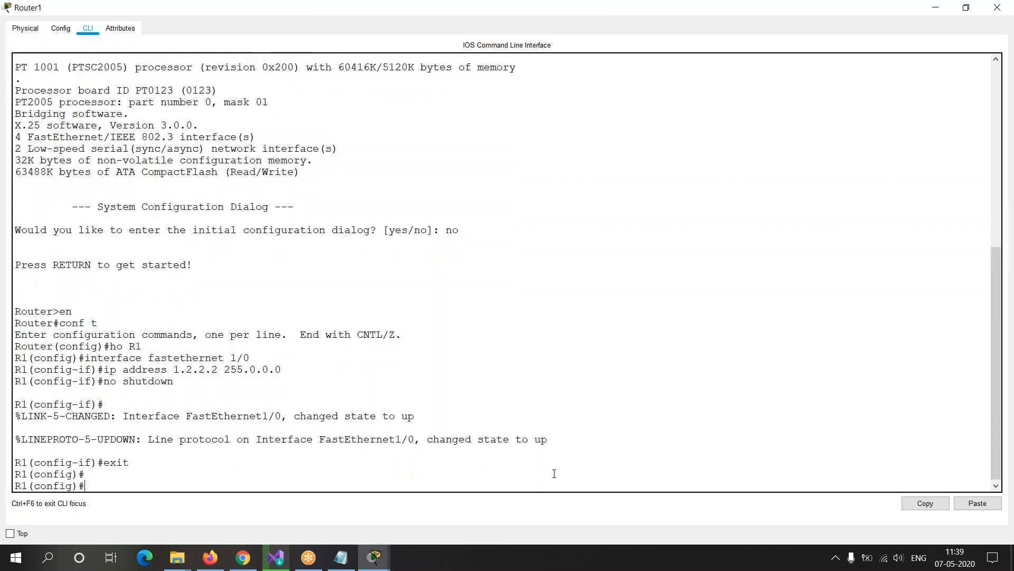
{"action": "type", "text": "exit"}
{"action": "key", "text": "Return"}
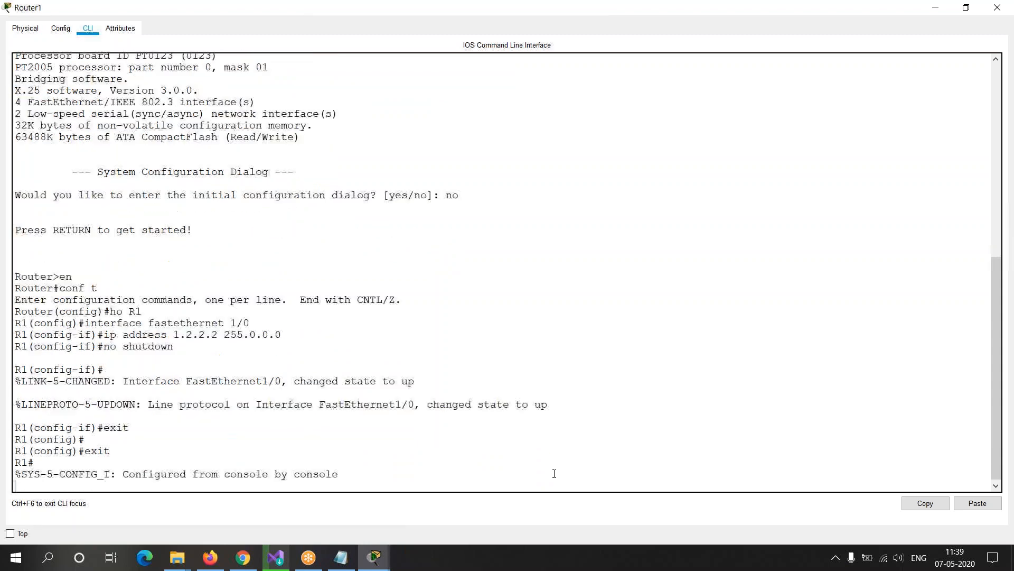
{"action": "key", "text": "Return"}
{"action": "key", "text": "Return"}
Step: List Router1's interfaces with the command show ip interface brief
{"action": "type", "text": "show ip interfcae"}
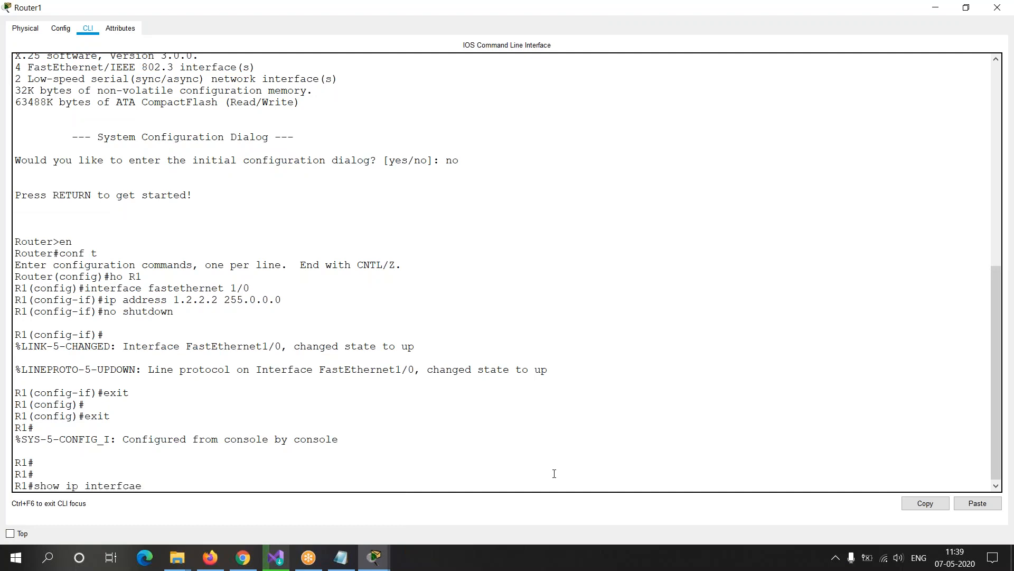
{"action": "key", "text": "BackSpace"}
{"action": "key", "text": "BackSpace"}
{"action": "key", "text": "BackSpace"}
{"action": "type", "text": "ce d"}
{"action": "key", "text": "BackSpace"}
{"action": "type", "text": "bri"}
{"action": "type", "text": "ed"}
{"action": "key", "text": "BackSpace"}
{"action": "type", "text": "f"}
{"action": "key", "text": "Return"}
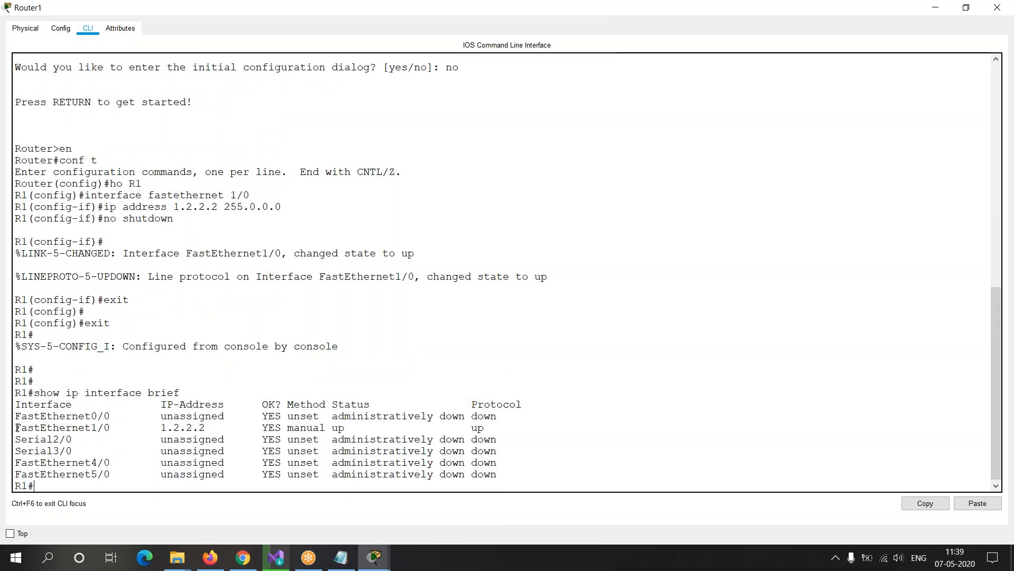
Step: Examine the address, status and protocol entries for FastEthernet1/0 in Router1's interface list
{"action": "left_click_drag", "start_coordinate": [16, 427], "coordinate": [364, 429]}
{"action": "left_click", "coordinate": [264, 429]}
{"action": "left_click", "coordinate": [336, 429]}
{"action": "left_click_drag", "start_coordinate": [470, 438], "coordinate": [494, 428]}
{"action": "left_click", "coordinate": [476, 427]}
{"action": "left_click", "coordinate": [490, 428]}
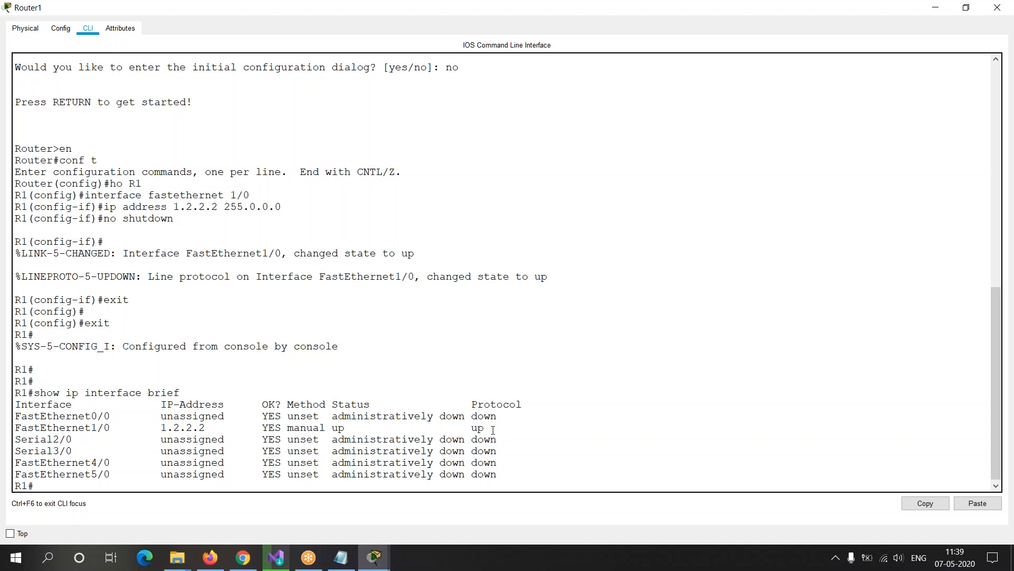
Step: Switch to Router0's console and leave global configuration mode with the exit command
{"action": "key", "text": "alt+Tab"}
{"action": "key", "text": "alt+Tab"}
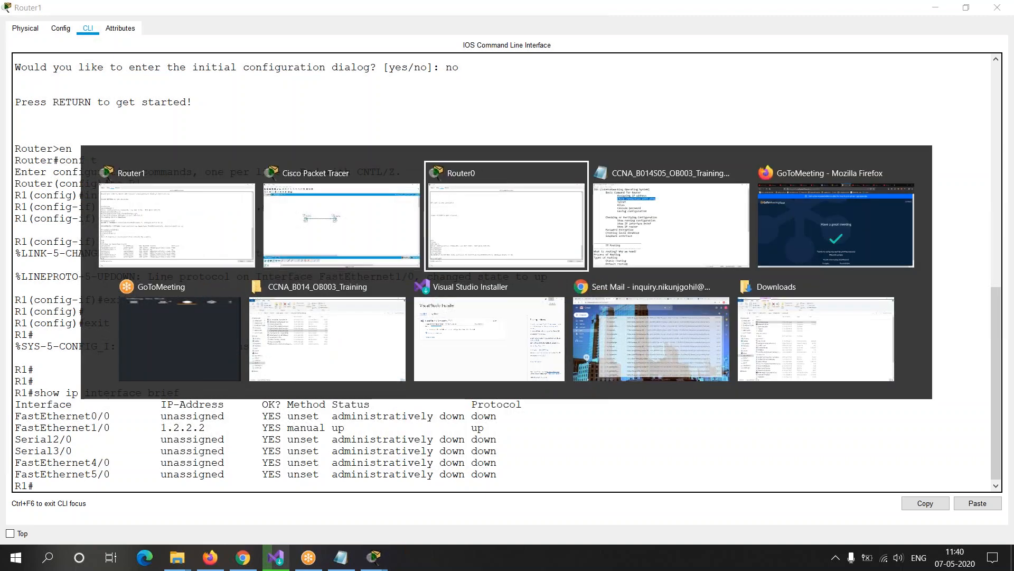
{"action": "type", "text": "exit"}
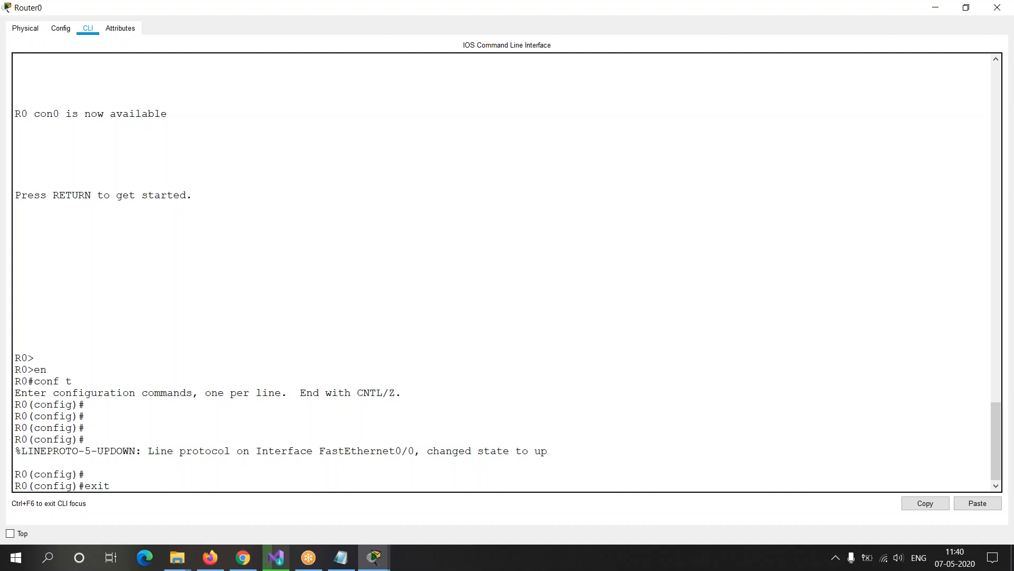
{"action": "key", "text": "Return"}
{"action": "key", "text": "Return"}
Step: List Router0's interfaces with the command show ip interface brief
{"action": "type", "text": "sho"}
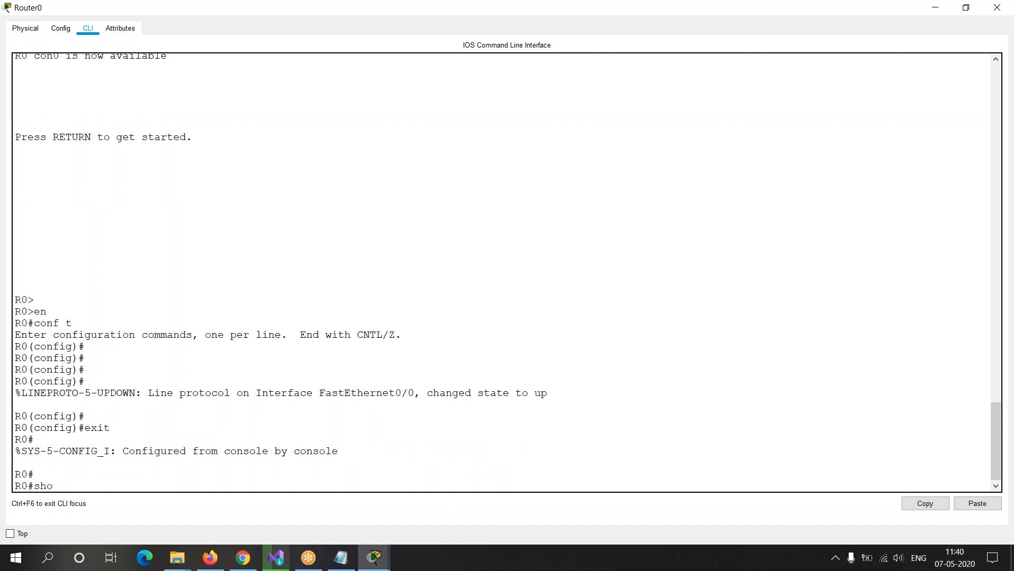
{"action": "type", "text": "w ip interfac"}
{"action": "key", "text": "BackSpace"}
{"action": "type", "text": "ace brief"}
{"action": "key", "text": "Return"}
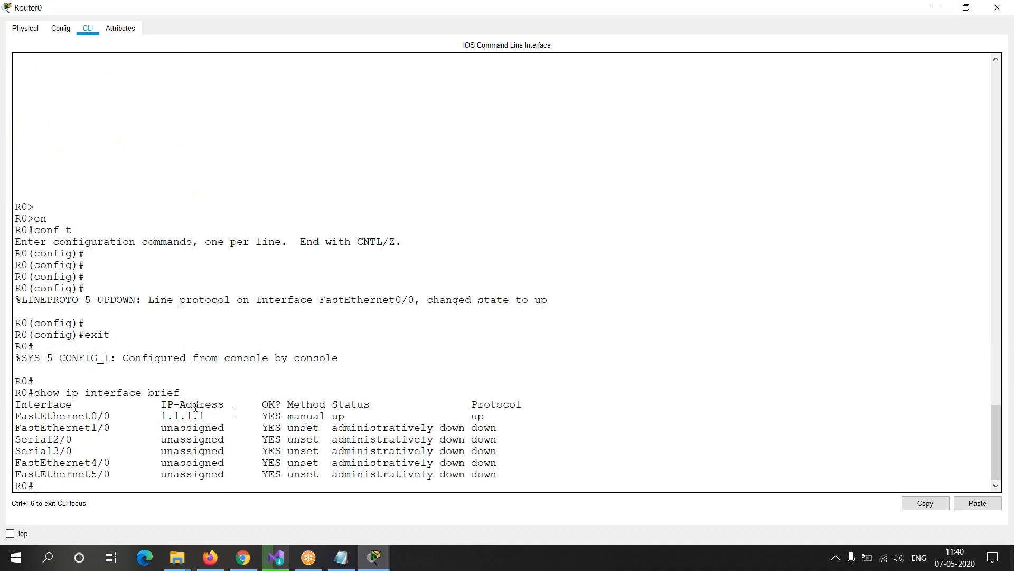
Step: Examine the protocol entry for Router0's FastEthernet0/0 and the connection between the two routers in the topology
{"action": "left_click_drag", "start_coordinate": [472, 416], "coordinate": [532, 415]}
{"action": "key", "text": "alt+Tab"}
{"action": "key", "text": "alt+Tab"}
{"action": "key", "text": "alt+Tab"}
{"action": "key", "text": "alt+Tab"}
{"action": "key", "text": "Escape"}
{"action": "key", "text": "alt+Tab"}
{"action": "key", "text": "alt+Tab"}
{"action": "key", "text": "alt+Tab"}
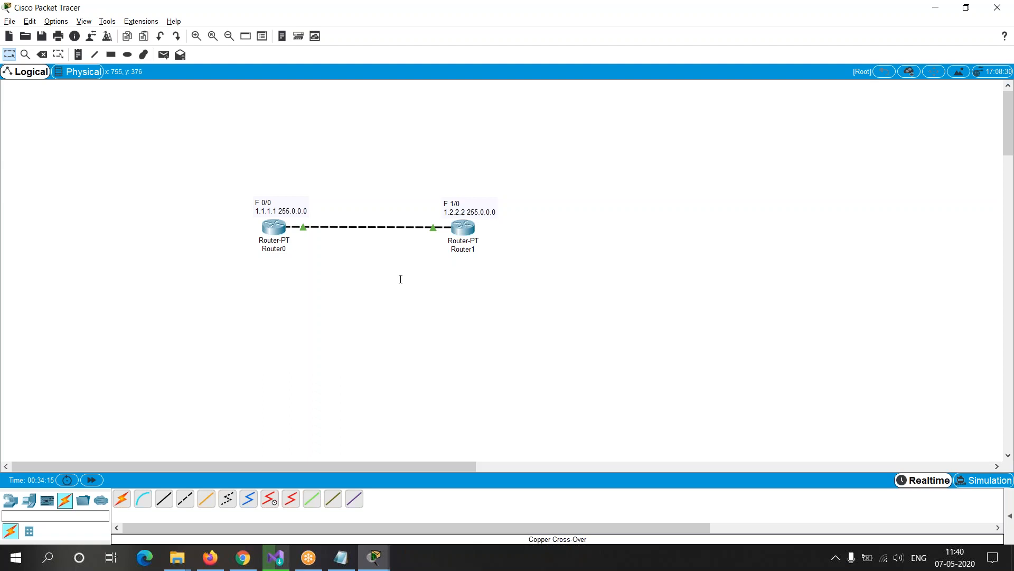
Step: Compare the address of FastEthernet0/0 in Router0's interface list with that of FastEthernet1/0 in Router1's list
{"action": "key", "text": "alt+Tab"}
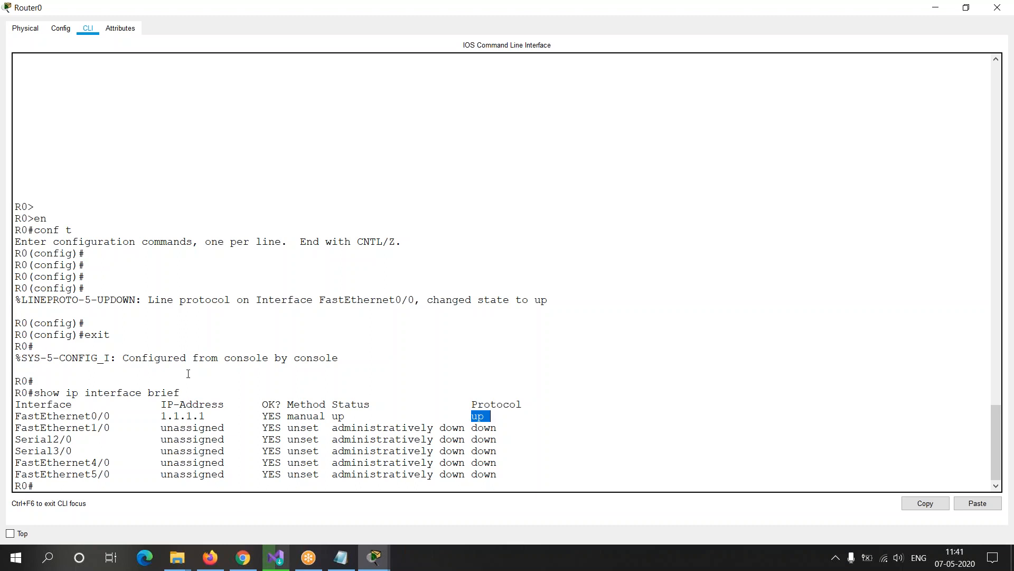
{"action": "left_click_drag", "start_coordinate": [15, 416], "coordinate": [223, 416]}
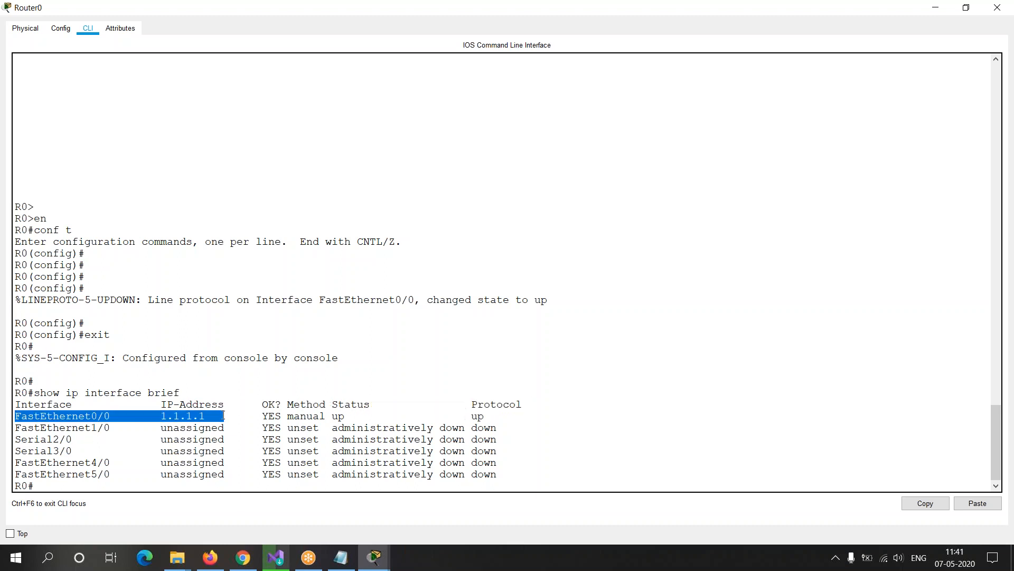
{"action": "key", "text": "alt+Tab"}
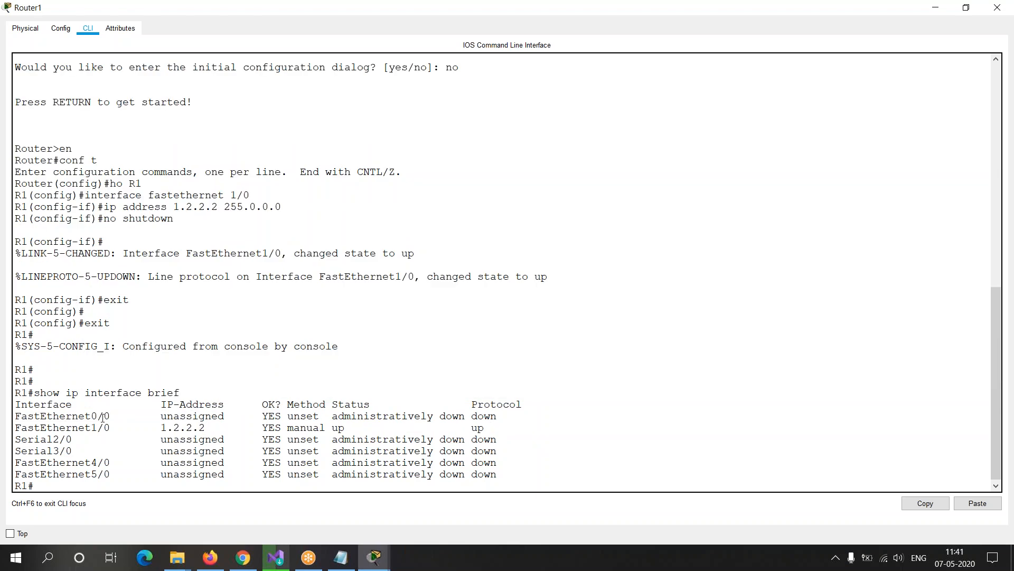
{"action": "left_click_drag", "start_coordinate": [16, 427], "coordinate": [223, 427]}
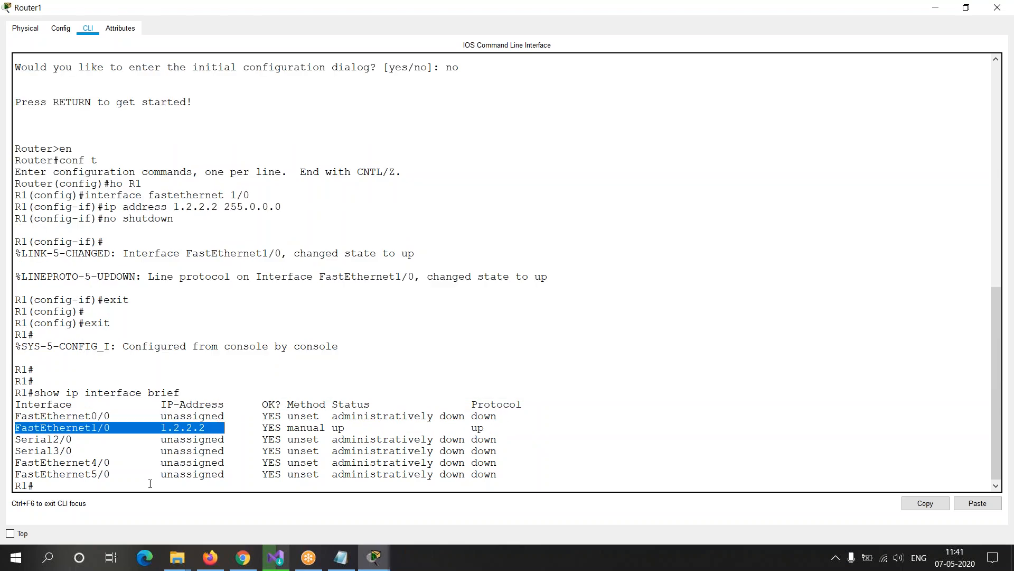
{"action": "left_click", "coordinate": [150, 484]}
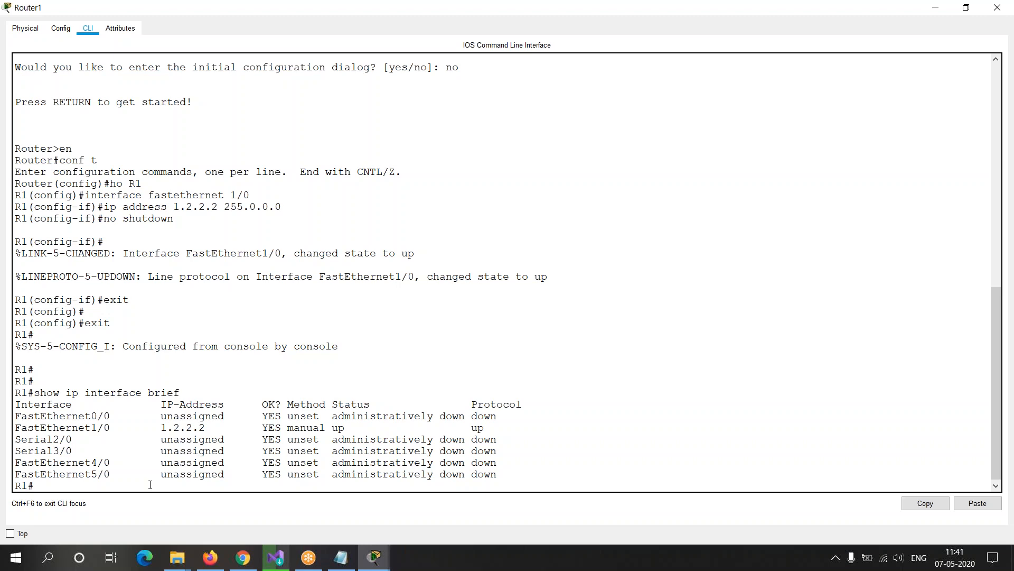
Step: Test the connection from Router1 to Router0 with the command ping 1.1.1.1
{"action": "type", "text": "ping"}
{"action": "left_click_drag", "start_coordinate": [16, 486], "coordinate": [29, 486]}
{"action": "left_click_drag", "start_coordinate": [162, 425], "coordinate": [217, 427]}
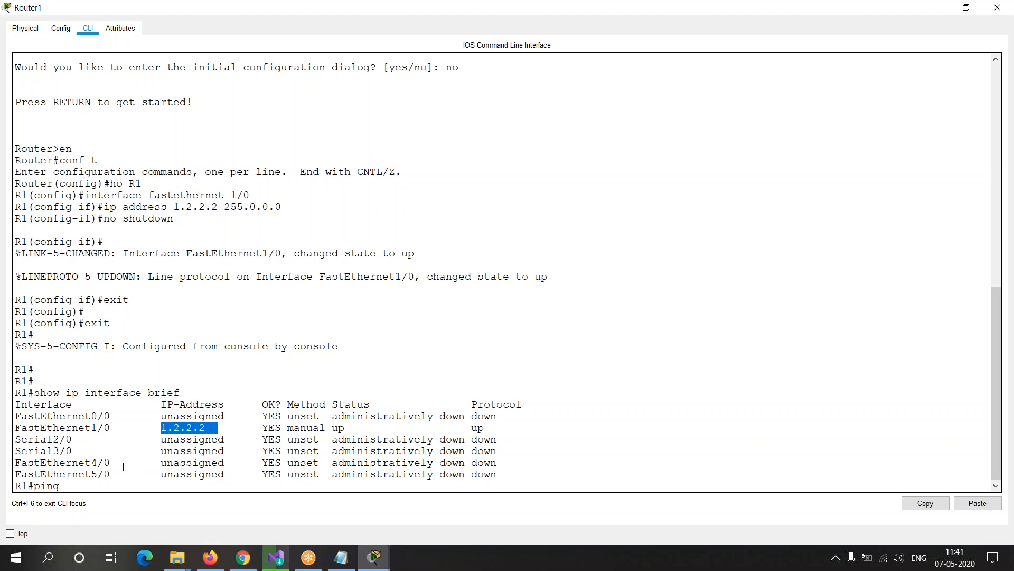
{"action": "left_click", "coordinate": [97, 485]}
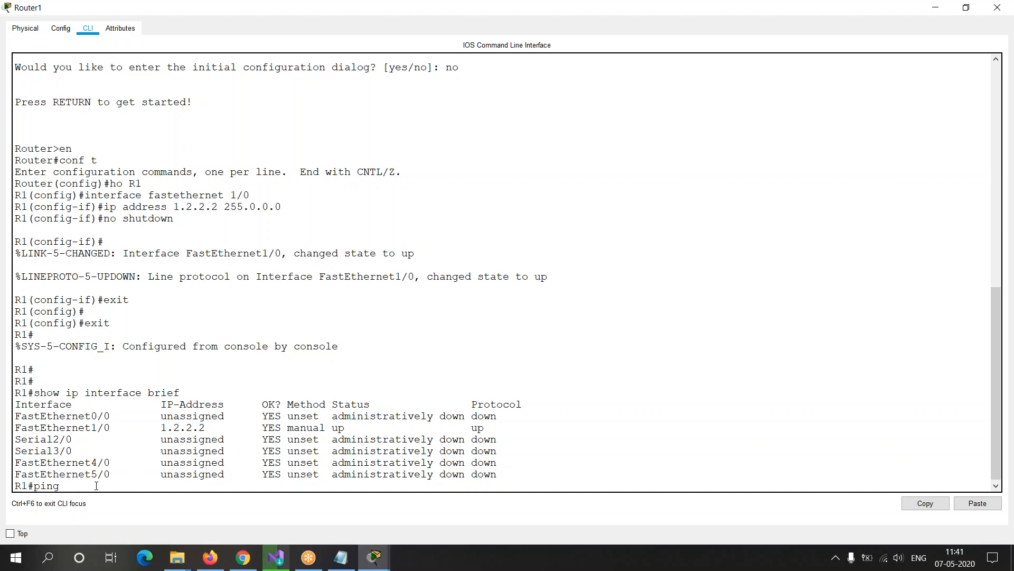
{"action": "left_click_drag", "start_coordinate": [34, 486], "coordinate": [60, 486]}
{"action": "left_click", "coordinate": [87, 487]}
{"action": "key", "text": "Return"}
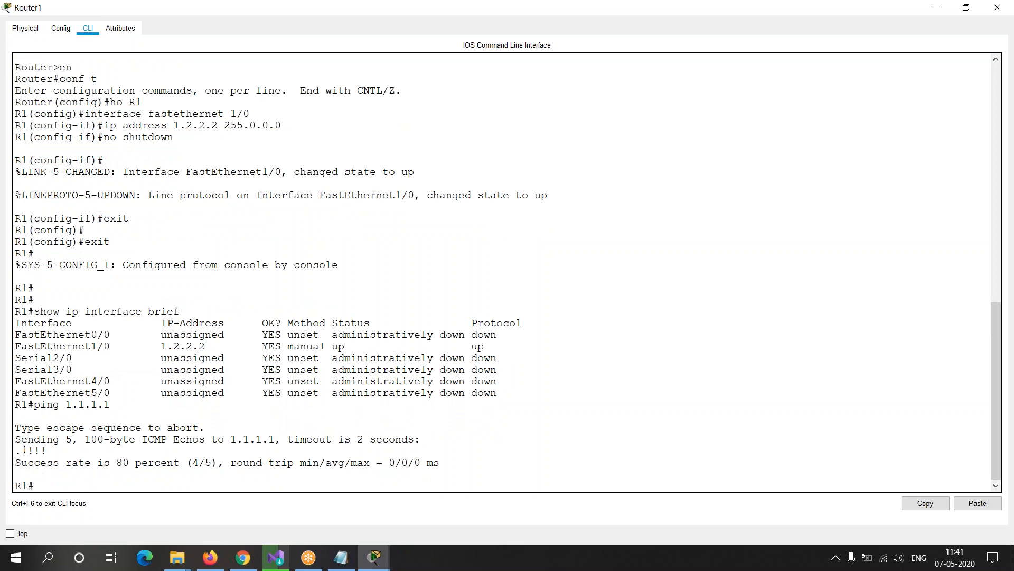
Step: Examine the echo reply symbols in the ping output on Router1's console
{"action": "left_click_drag", "start_coordinate": [24, 450], "coordinate": [52, 448]}
{"action": "left_click", "coordinate": [51, 448]}
{"action": "left_click_drag", "start_coordinate": [22, 451], "coordinate": [15, 449]}
{"action": "left_click", "coordinate": [56, 478]}
Step: Open a blank Notepad document and maximize its window
{"action": "key", "text": "super+r"}
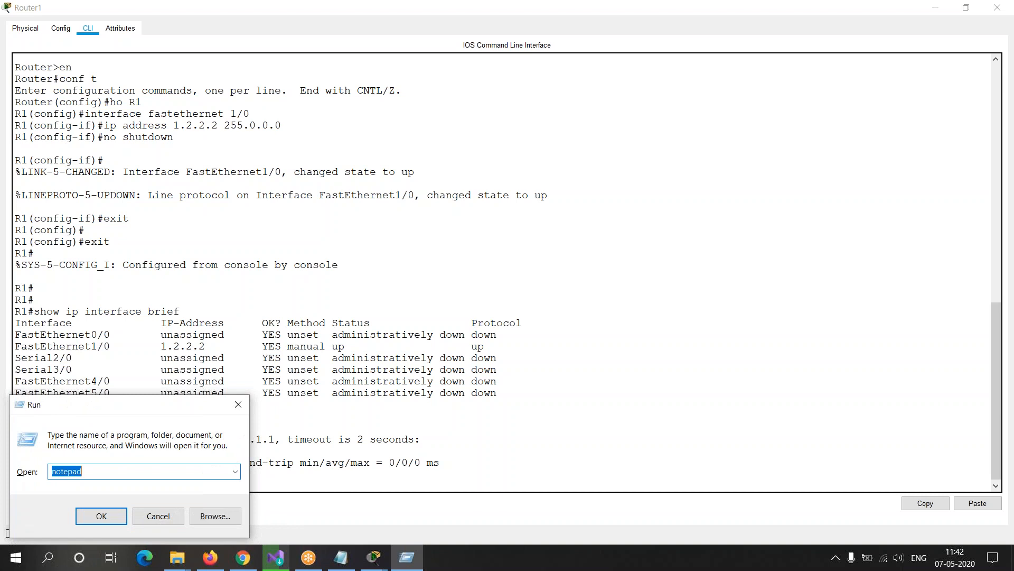
{"action": "key", "text": "Return"}
{"action": "key", "text": "alt+space"}
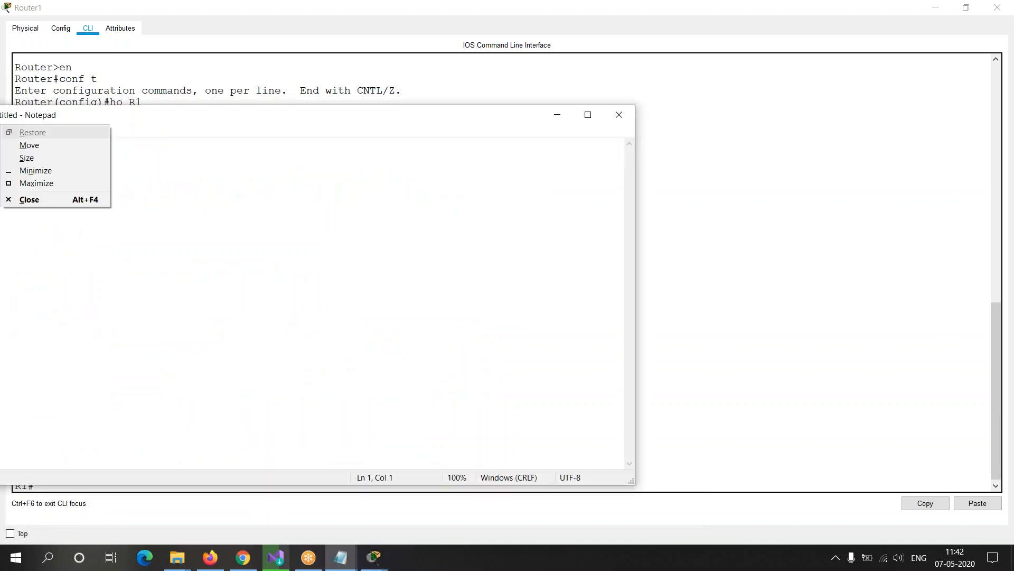
{"action": "type", "text": "xX"}
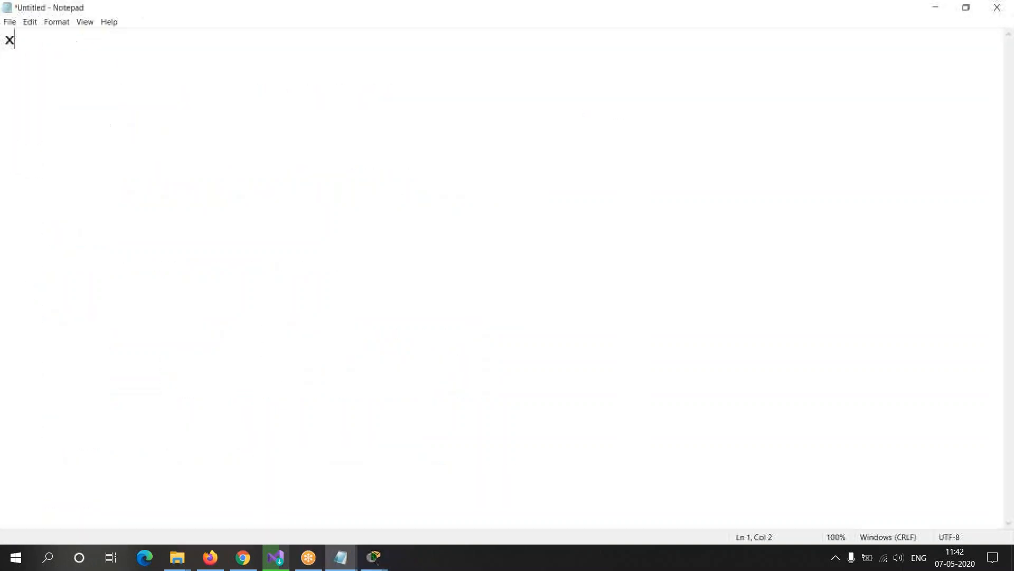
{"action": "key", "text": "BackSpace"}
Step: Write the note "..... = Connection Request timeout" on the first line, followed by an empty line
{"action": "type", "text": "....."}
{"action": "key", "text": "Left"}
{"action": "key", "text": "Left"}
{"action": "key", "text": "Left"}
{"action": "key", "text": "Left"}
{"action": "key", "text": "shift+Right"}
{"action": "key", "text": "shift+Right"}
{"action": "key", "text": "shift+Right"}
{"action": "key", "text": "shift+Right"}
{"action": "key", "text": "shift+Right"}
{"action": "key", "text": "Right"}
{"action": "type", "text": "= Conn"}
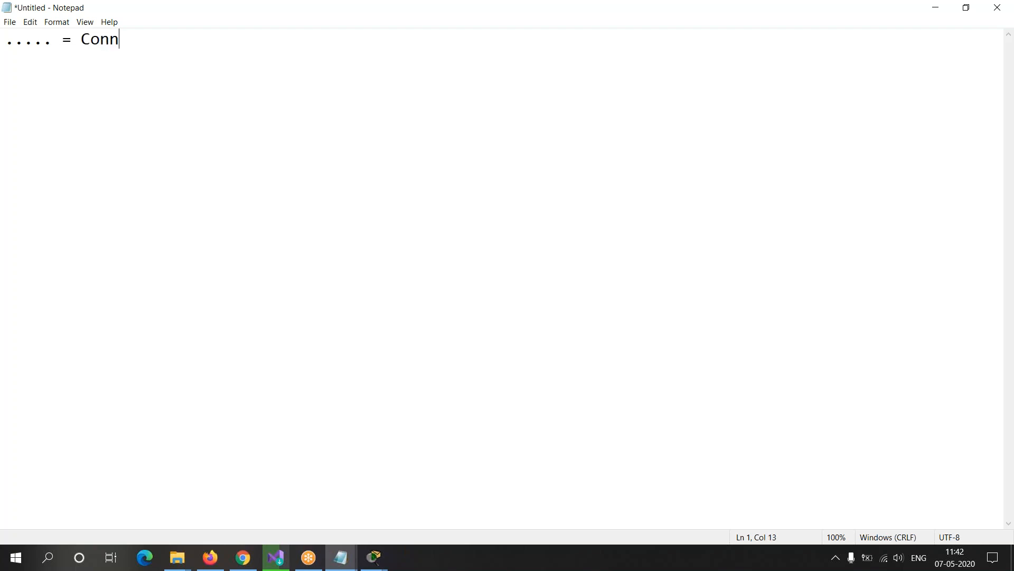
{"action": "type", "text": "ection Reques"}
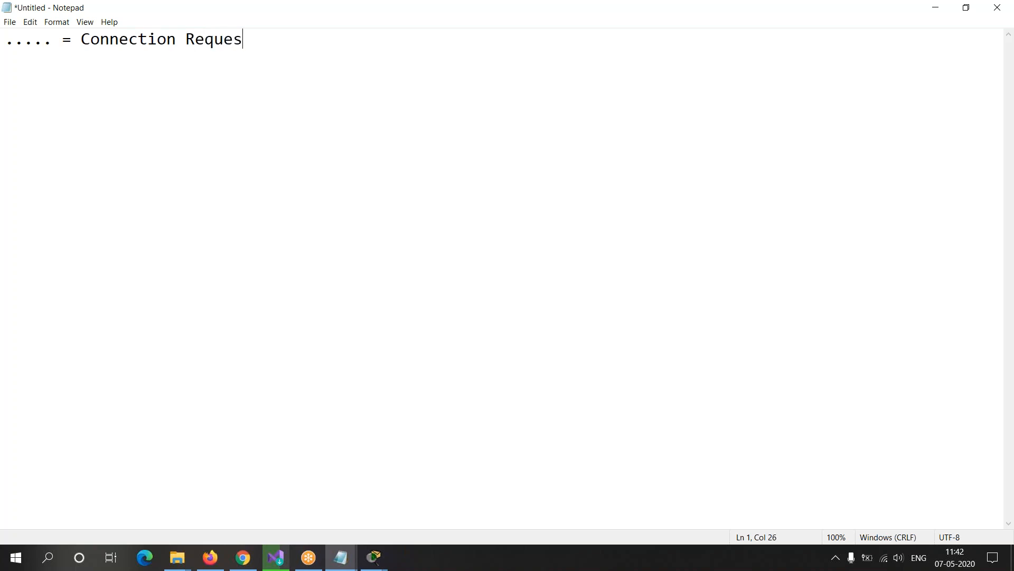
{"action": "type", "text": "t time"}
{"action": "key", "text": "BackSpace"}
{"action": "type", "text": "meou"}
{"action": "type", "text": "nt"}
{"action": "key", "text": "BackSpace"}
{"action": "key", "text": "BackSpace"}
{"action": "type", "text": "t"}
{"action": "key", "text": "Return"}
{"action": "key", "text": "Return"}
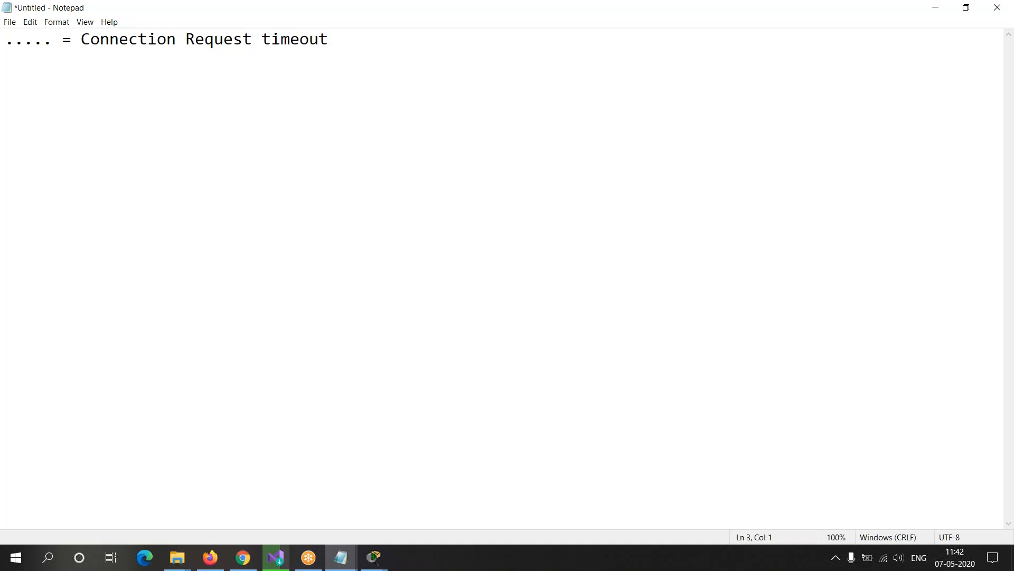
Step: Add the note "!!!!! = Connection Reply Successfully" below the timeout entry
{"action": "type", "text": "!!!!!"}
{"action": "type", "text": " = "}
{"action": "type", "text": "Repl"}
{"action": "key", "text": "BackSpace"}
{"action": "key", "text": "BackSpace"}
{"action": "key", "text": "BackSpace"}
{"action": "key", "text": "BackSpace"}
{"action": "type", "text": "Connection "}
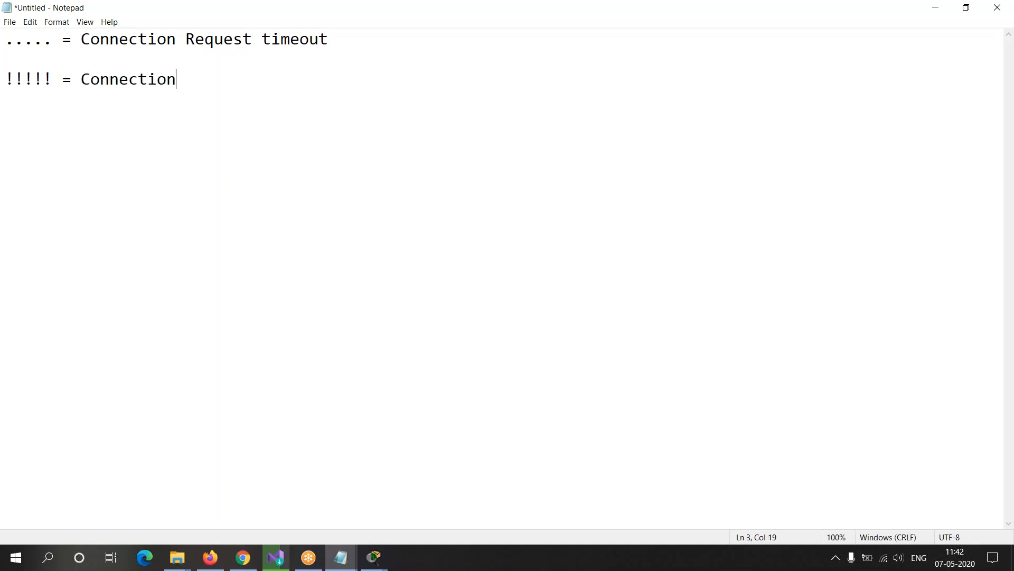
{"action": "type", "text": "Reply Succes"}
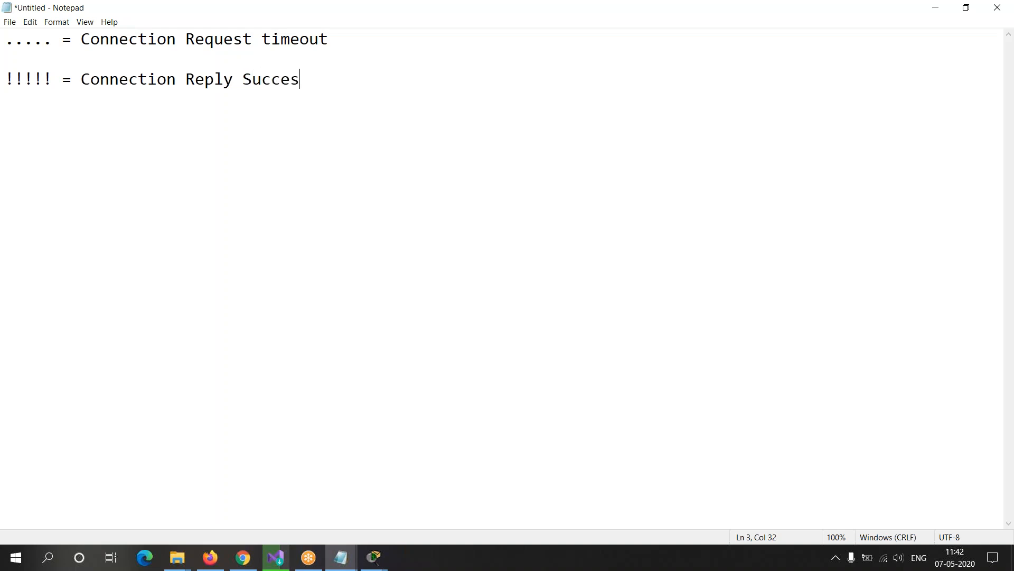
{"action": "type", "text": "sfully"}
{"action": "key", "text": "Return"}
Step: Add the note "UUUUU = Unreachable" as the third entry, removing the question marks entered by mistake
{"action": "type", "text": "????"}
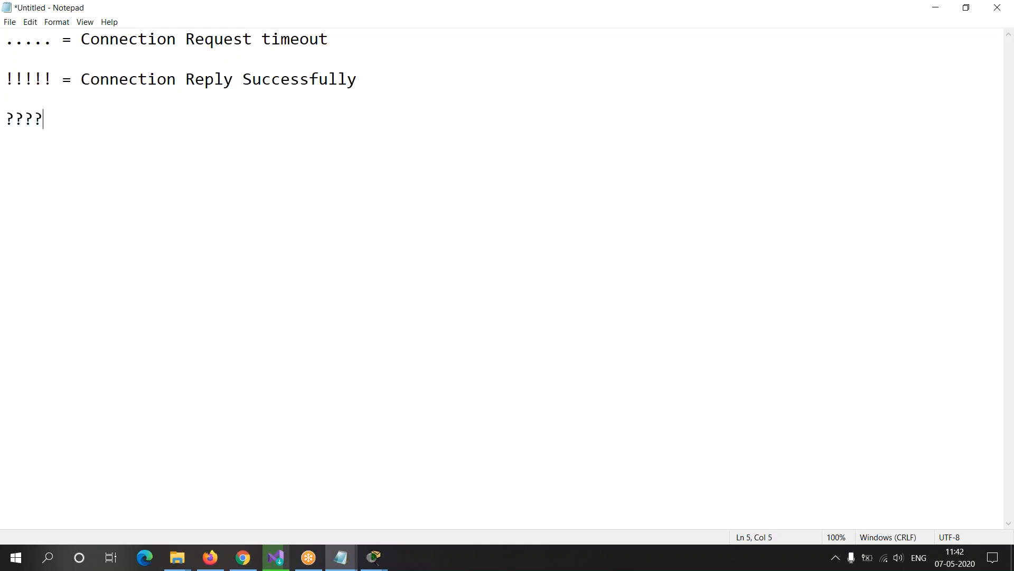
{"action": "type", "text": "? "}
{"action": "type", "text": "UUUUU"}
{"action": "key", "text": "Up"}
{"action": "key", "text": "shift+Left"}
{"action": "key", "text": "shift+Left"}
{"action": "key", "text": "shift+Left"}
{"action": "key", "text": "shift+Left"}
{"action": "key", "text": "shift+Left"}
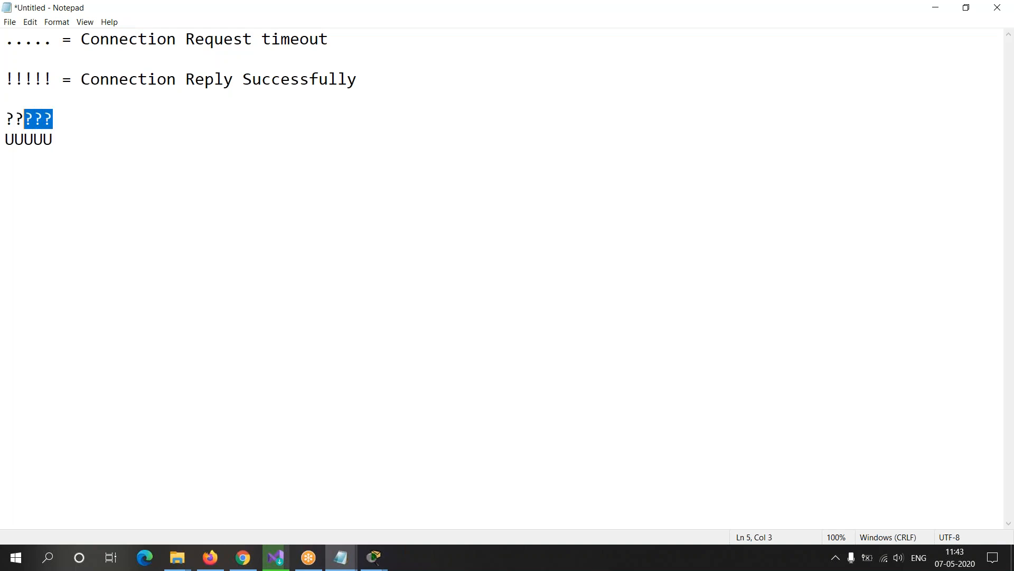
{"action": "key", "text": "BackSpace"}
{"action": "key", "text": "Delete"}
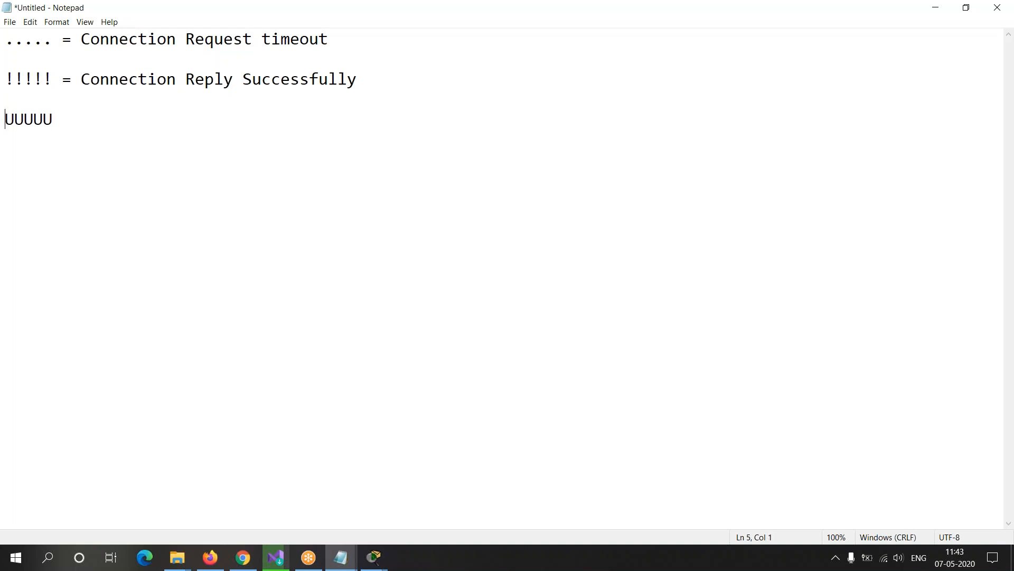
{"action": "key", "text": "Right"}
{"action": "key", "text": "Right"}
{"action": "key", "text": "Right"}
{"action": "type", "text": "= Unreachable"}
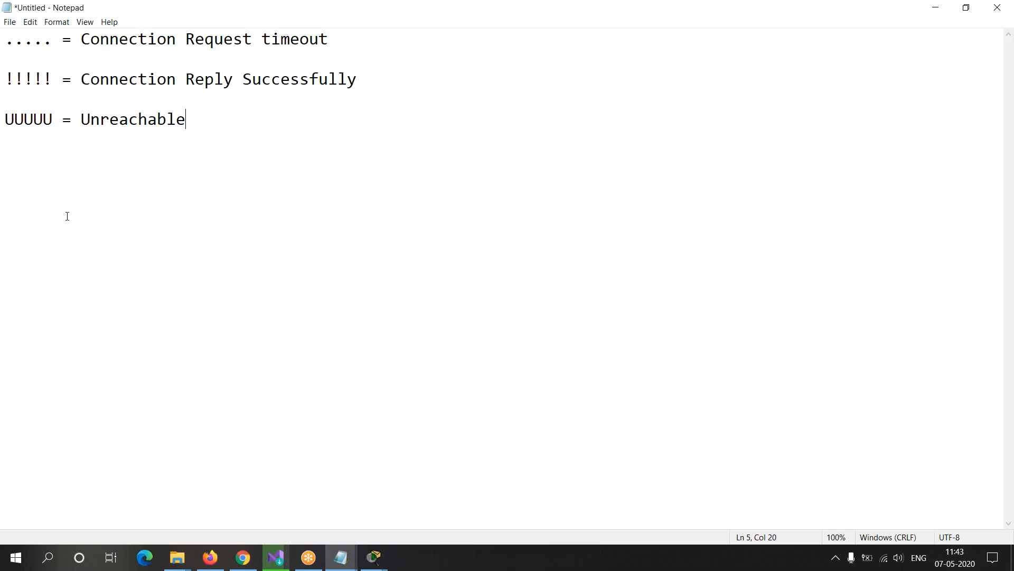
Step: Highlight the ping 1.1.1.1 command on Router1's console and bring up the Packet Tracer topology
{"action": "key", "text": "alt+Tab"}
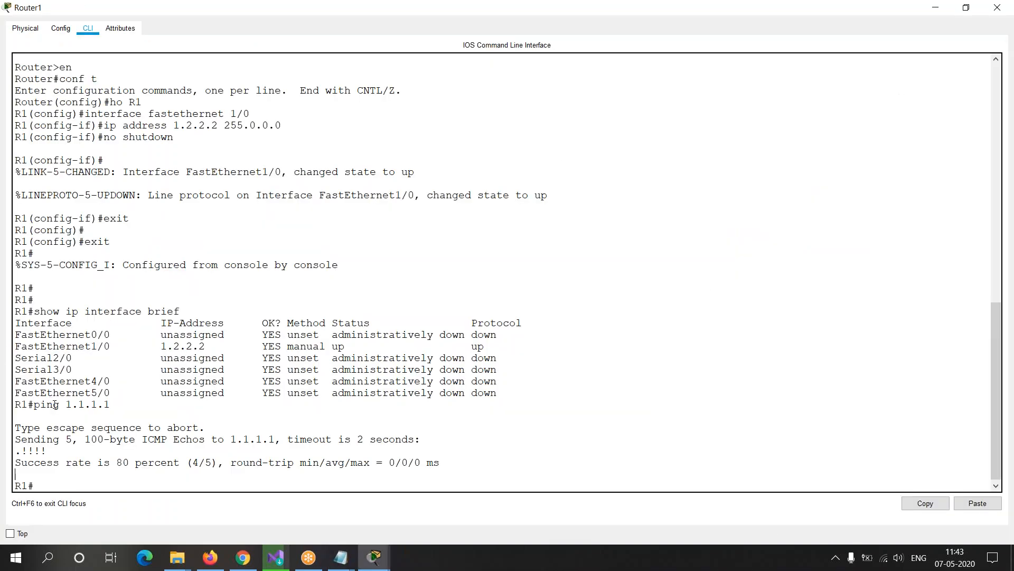
{"action": "left_click_drag", "start_coordinate": [36, 405], "coordinate": [112, 405]}
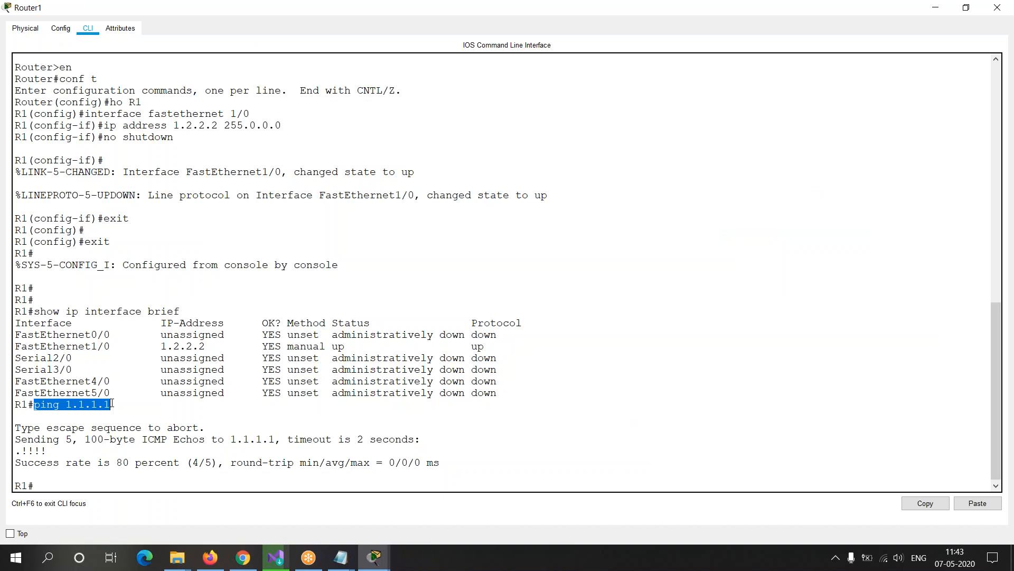
{"action": "key", "text": "alt+Tab"}
{"action": "key", "text": "alt+Tab"}
{"action": "key", "text": "alt+Tab"}
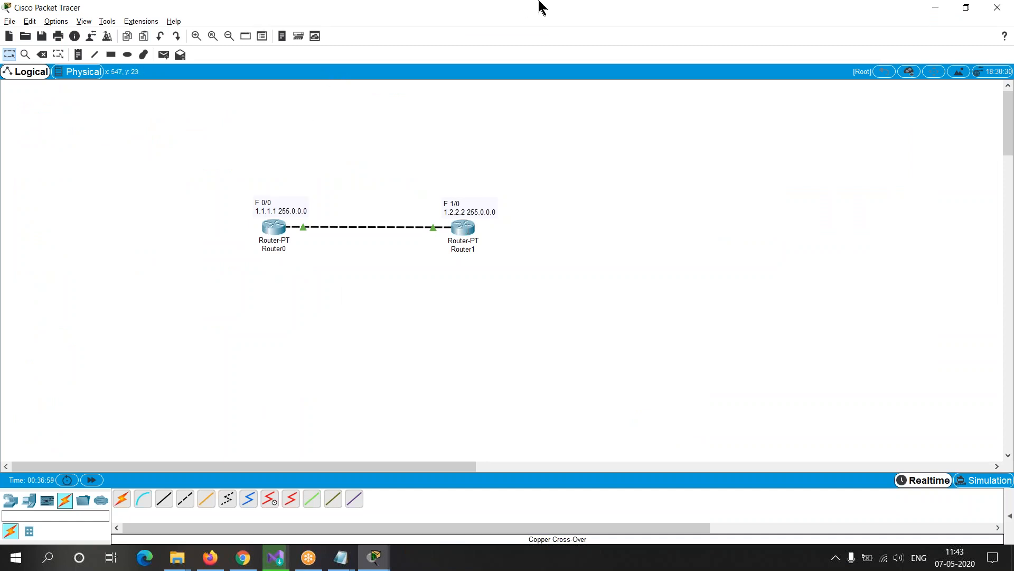
Step: With the Pen annotation tool, sketch a circle on the outer side of each router and link each circle to its router
{"action": "left_click", "coordinate": [580, 7]}
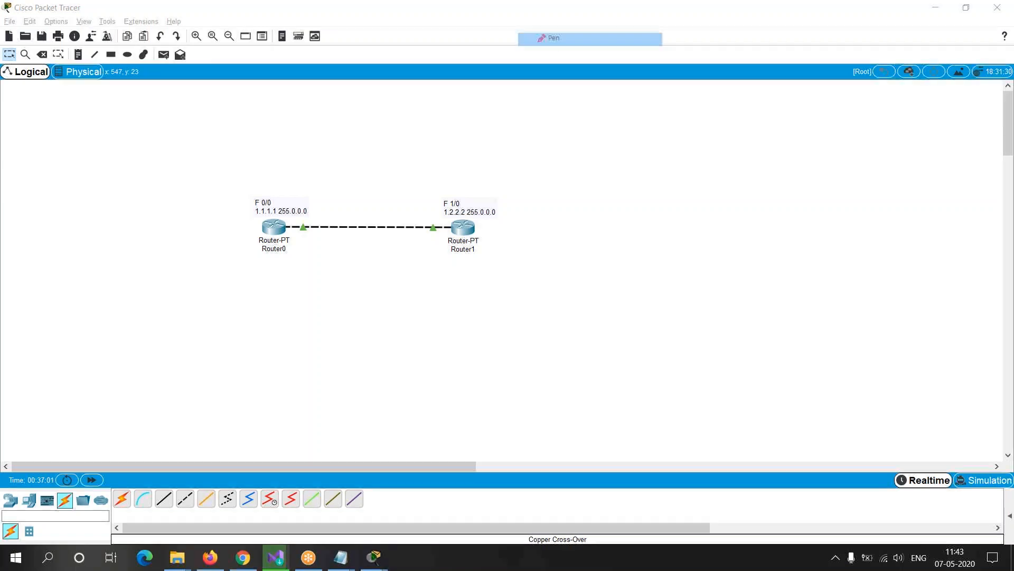
{"action": "mouse_move", "coordinate": [109, 209]}
{"action": "left_mouse_down"}
{"action": "mouse_move", "coordinate": [98, 208]}
{"action": "mouse_move", "coordinate": [117, 200]}
{"action": "mouse_move", "coordinate": [261, 230]}
{"action": "left_mouse_up"}
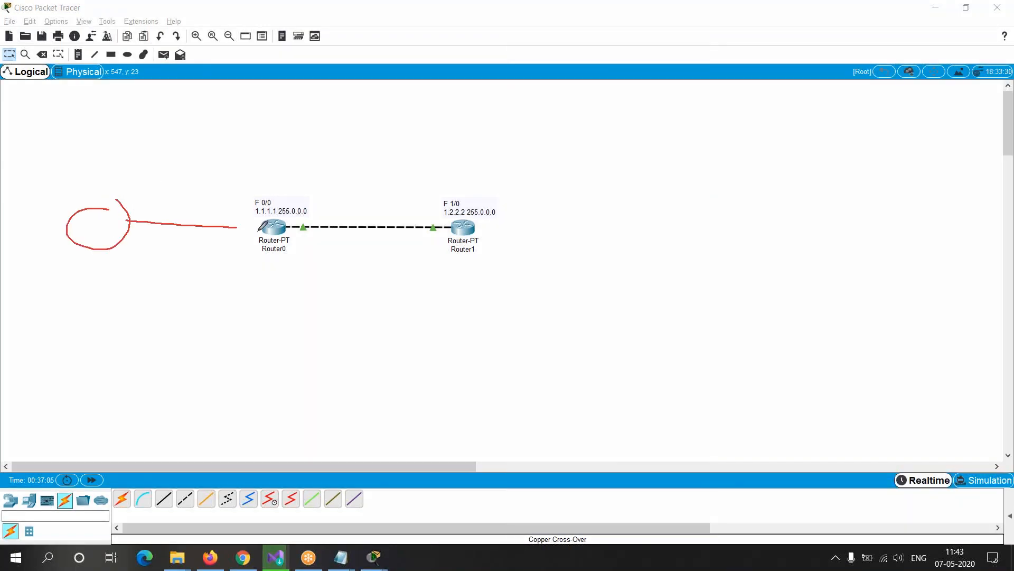
{"action": "mouse_move", "coordinate": [475, 226]}
{"action": "left_mouse_down"}
{"action": "mouse_move", "coordinate": [587, 213]}
{"action": "mouse_move", "coordinate": [624, 224]}
{"action": "mouse_move", "coordinate": [612, 195]}
{"action": "left_mouse_up"}
{"action": "left_click", "coordinate": [611, 196]}
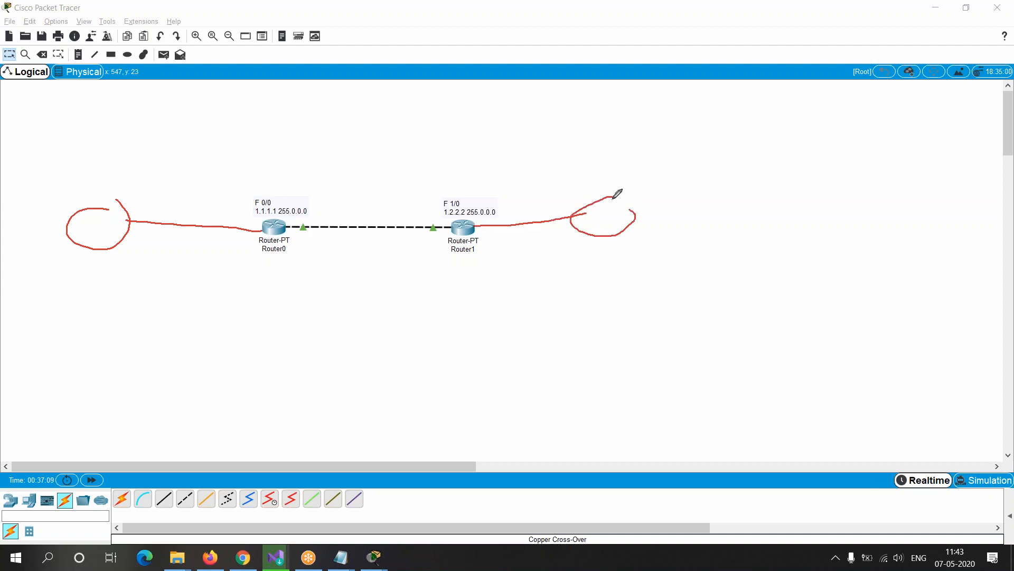
Step: Sketch an arc above the routers directly joining the two circles and cross it out
{"action": "mouse_move", "coordinate": [93, 223]}
{"action": "left_mouse_down"}
{"action": "mouse_move", "coordinate": [262, 169]}
{"action": "mouse_move", "coordinate": [470, 152]}
{"action": "mouse_move", "coordinate": [603, 209]}
{"action": "left_mouse_up"}
{"action": "mouse_move", "coordinate": [393, 157]}
{"action": "left_mouse_down"}
{"action": "mouse_move", "coordinate": [386, 146]}
{"action": "mouse_move", "coordinate": [424, 169]}
{"action": "left_mouse_up"}
{"action": "left_click_drag", "start_coordinate": [408, 117], "coordinate": [368, 179]}
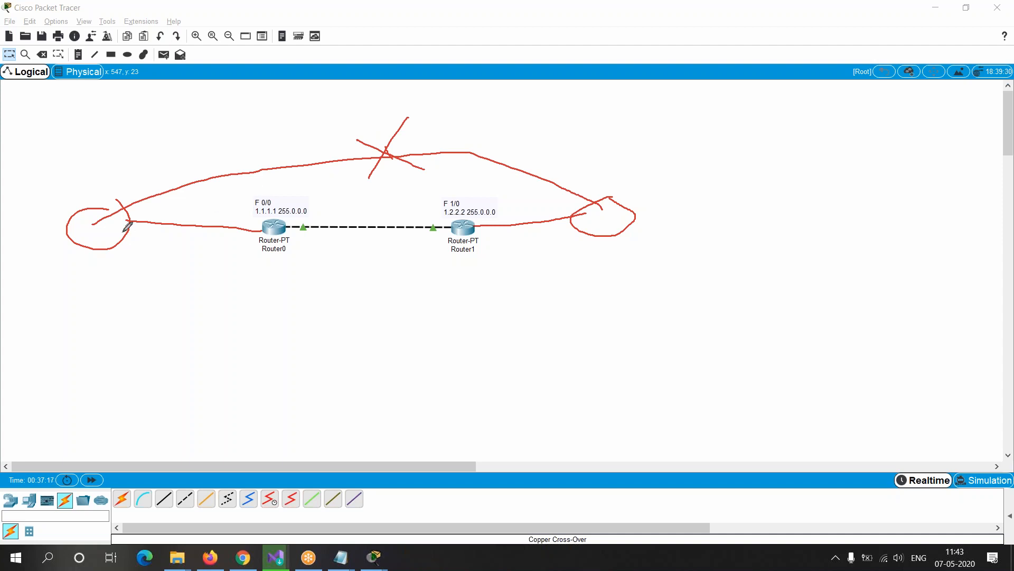
Step: Label the circles 3 and 4 and sketch a three-segment path beneath the routers from one circle to the other
{"action": "mouse_move", "coordinate": [83, 264]}
{"action": "left_mouse_down"}
{"action": "mouse_move", "coordinate": [97, 263]}
{"action": "mouse_move", "coordinate": [78, 287]}
{"action": "left_mouse_up"}
{"action": "mouse_move", "coordinate": [604, 246]}
{"action": "left_mouse_down"}
{"action": "mouse_move", "coordinate": [606, 259]}
{"action": "mouse_move", "coordinate": [595, 249]}
{"action": "mouse_move", "coordinate": [616, 252]}
{"action": "left_mouse_up"}
{"action": "mouse_move", "coordinate": [121, 232]}
{"action": "left_mouse_down"}
{"action": "mouse_move", "coordinate": [457, 283]}
{"action": "mouse_move", "coordinate": [638, 263]}
{"action": "left_mouse_up"}
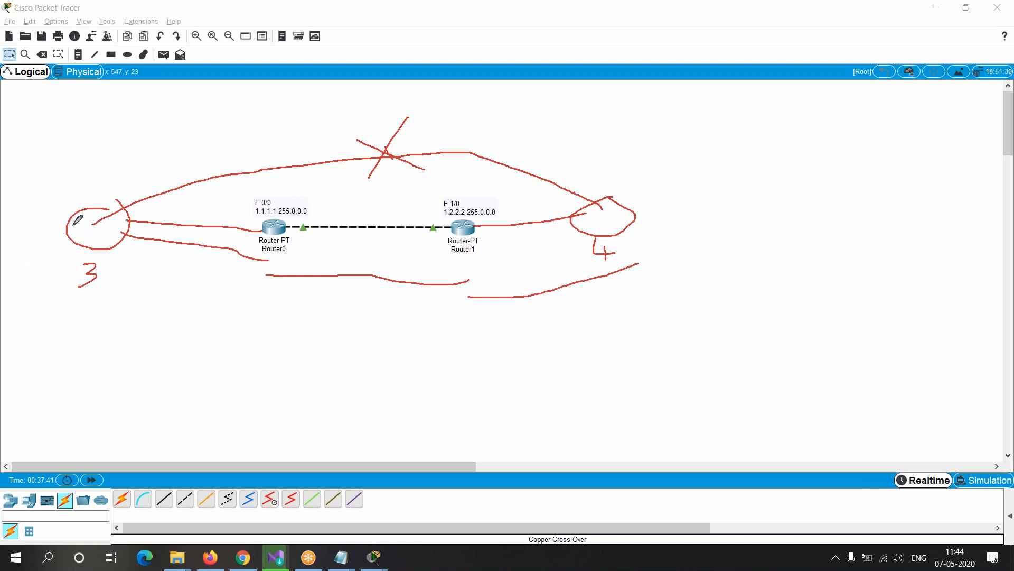
Step: Mark the link between the routers as broken, cross out the middle path segment, and sketch a crossed-out arrow from circle 3
{"action": "mouse_move", "coordinate": [365, 207]}
{"action": "left_mouse_down"}
{"action": "mouse_move", "coordinate": [358, 235]}
{"action": "mouse_move", "coordinate": [376, 281]}
{"action": "mouse_move", "coordinate": [319, 317]}
{"action": "left_mouse_up"}
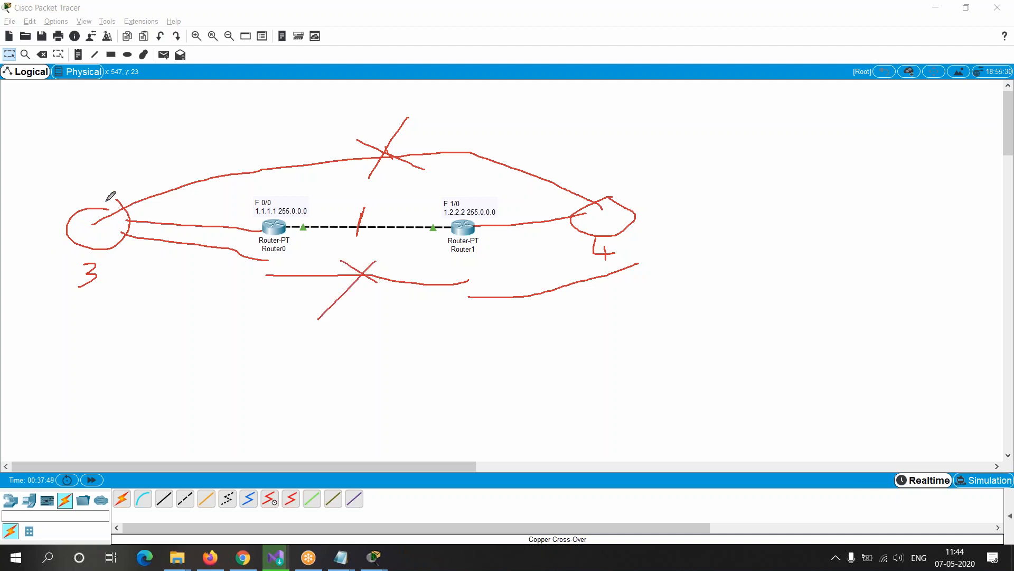
{"action": "mouse_move", "coordinate": [117, 255]}
{"action": "left_mouse_down"}
{"action": "mouse_move", "coordinate": [206, 289]}
{"action": "mouse_move", "coordinate": [162, 288]}
{"action": "left_mouse_up"}
{"action": "mouse_move", "coordinate": [227, 289]}
{"action": "left_mouse_down"}
{"action": "mouse_move", "coordinate": [296, 309]}
{"action": "mouse_move", "coordinate": [254, 319]}
{"action": "left_mouse_up"}
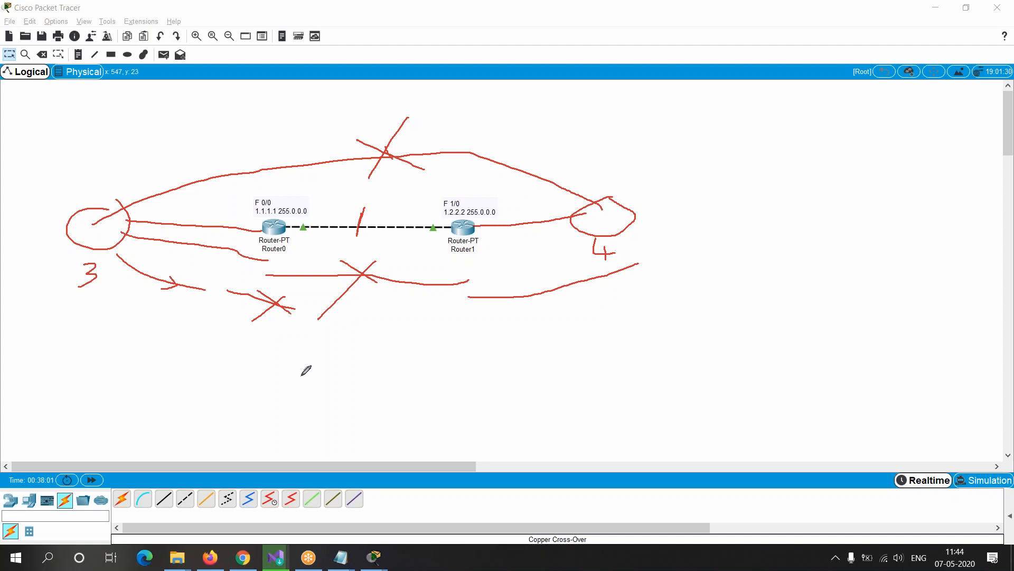
Step: In the Notepad notes, underline "Unreachable" and the dots, cross out the timeout and unreachable entries, and tick the successful reply entry
{"action": "key", "text": "alt+Tab"}
{"action": "key", "text": "alt+Tab"}
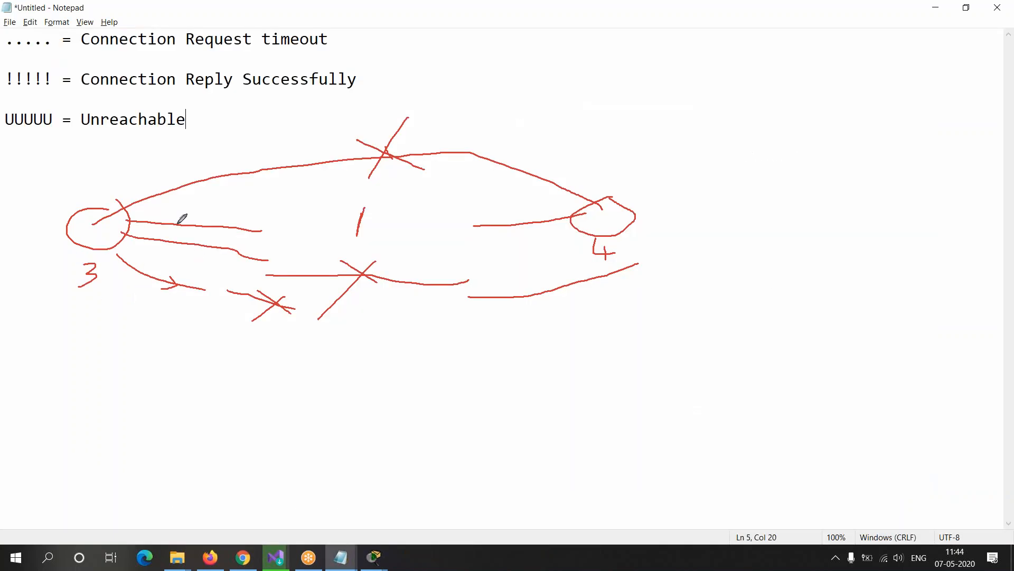
{"action": "left_click_drag", "start_coordinate": [80, 126], "coordinate": [200, 123]}
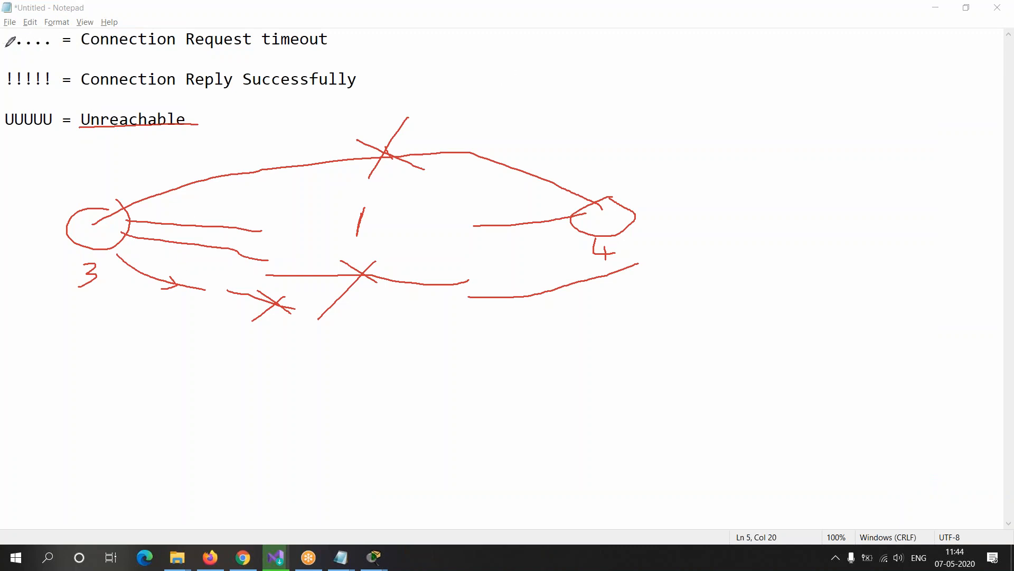
{"action": "left_click_drag", "start_coordinate": [5, 46], "coordinate": [57, 48]}
{"action": "mouse_move", "coordinate": [334, 33]}
{"action": "left_mouse_down"}
{"action": "mouse_move", "coordinate": [382, 50]}
{"action": "mouse_move", "coordinate": [333, 55]}
{"action": "left_mouse_up"}
{"action": "left_click_drag", "start_coordinate": [362, 75], "coordinate": [412, 63]}
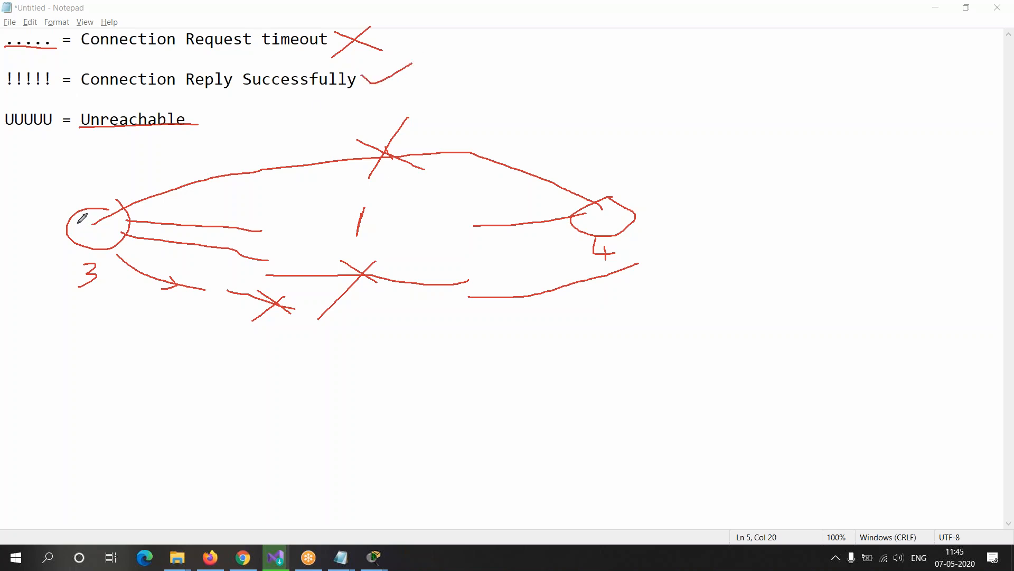
{"action": "mouse_move", "coordinate": [201, 112]}
{"action": "left_mouse_down"}
{"action": "mouse_move", "coordinate": [242, 125]}
{"action": "mouse_move", "coordinate": [194, 146]}
{"action": "left_mouse_up"}
Step: Underline the meanings of the timeout and reply entries, mark the unreachable entry again, and clear all pen annotations
{"action": "left_click_drag", "start_coordinate": [81, 50], "coordinate": [339, 49]}
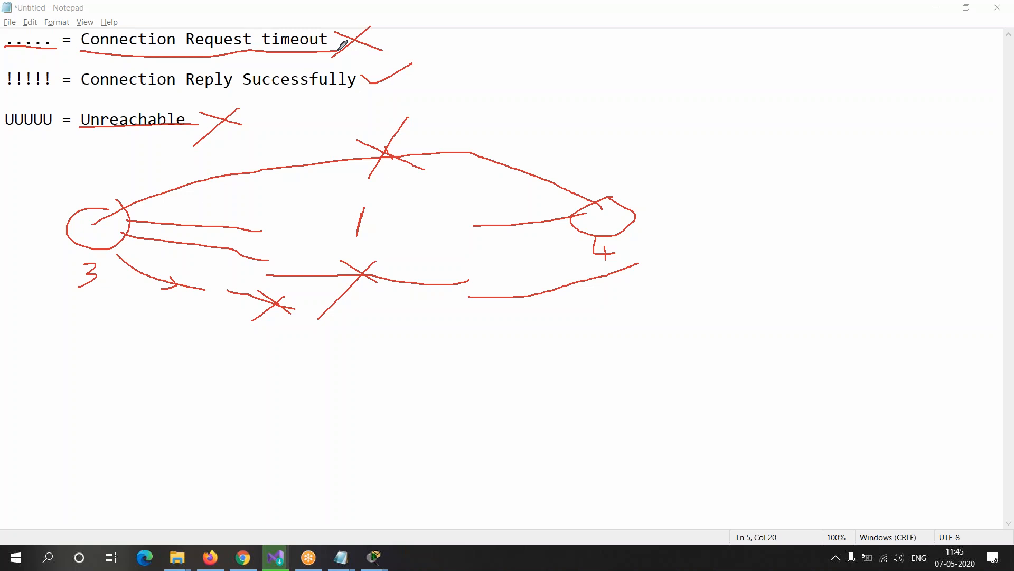
{"action": "left_click_drag", "start_coordinate": [80, 33], "coordinate": [79, 50]}
{"action": "left_click_drag", "start_coordinate": [83, 89], "coordinate": [354, 90]}
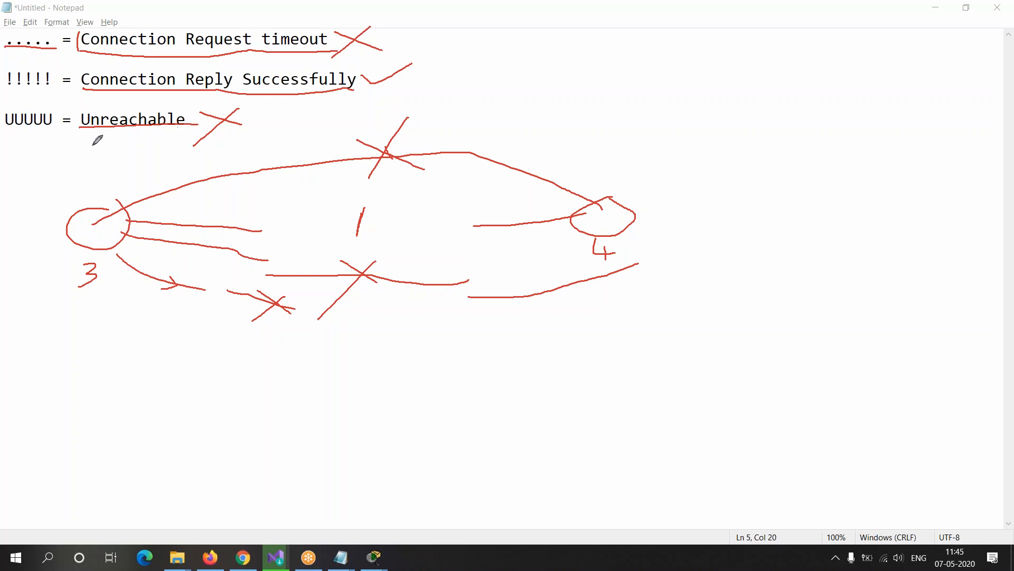
{"action": "left_click_drag", "start_coordinate": [68, 135], "coordinate": [111, 140]}
{"action": "left_click_drag", "start_coordinate": [198, 153], "coordinate": [213, 155]}
{"action": "key", "text": "Escape"}
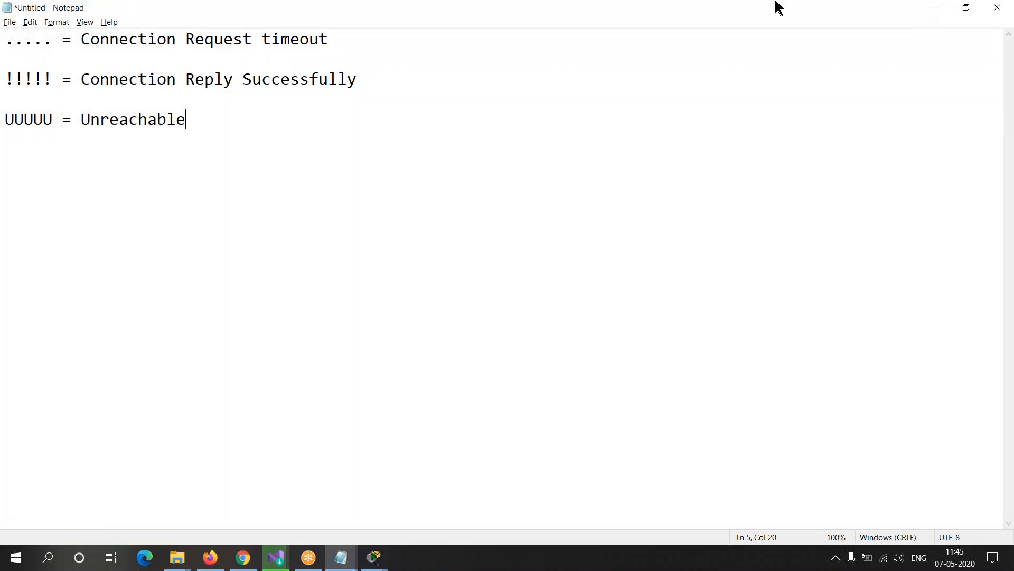
Step: Close the Notepad notes without saving and return to Router1's console
{"action": "left_click", "coordinate": [997, 7]}
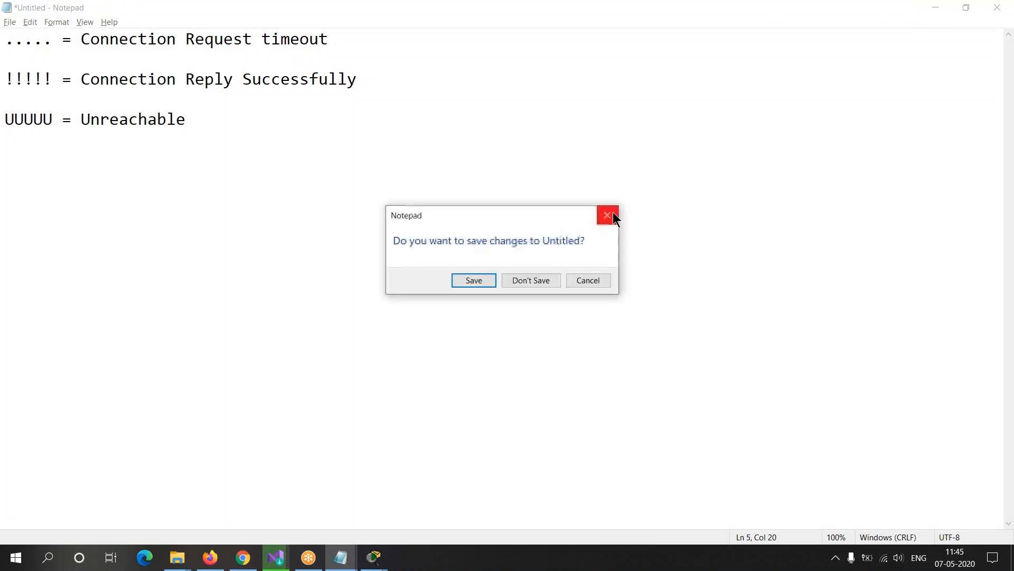
{"action": "left_click", "coordinate": [531, 280]}
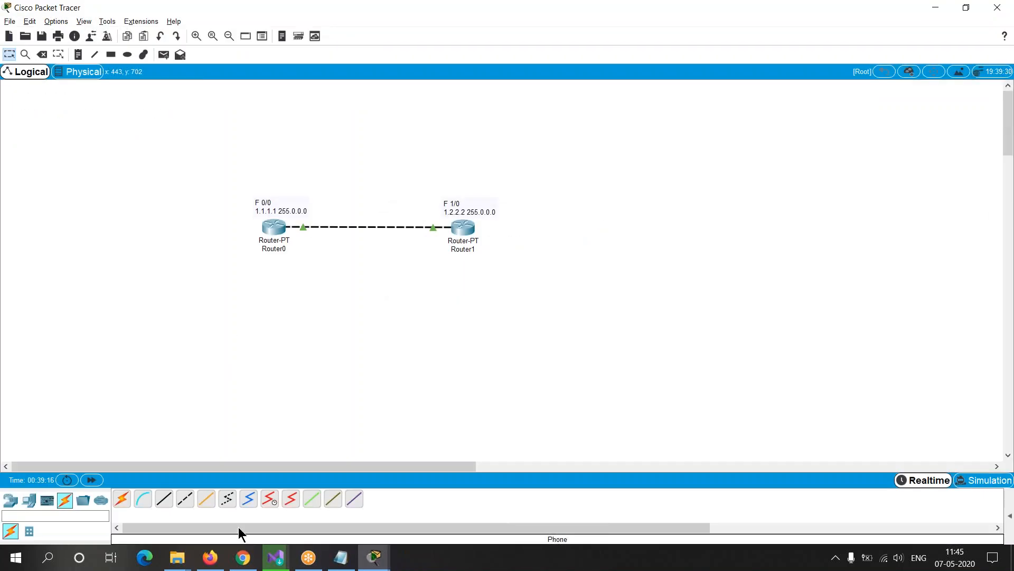
{"action": "key", "text": "alt+Tab"}
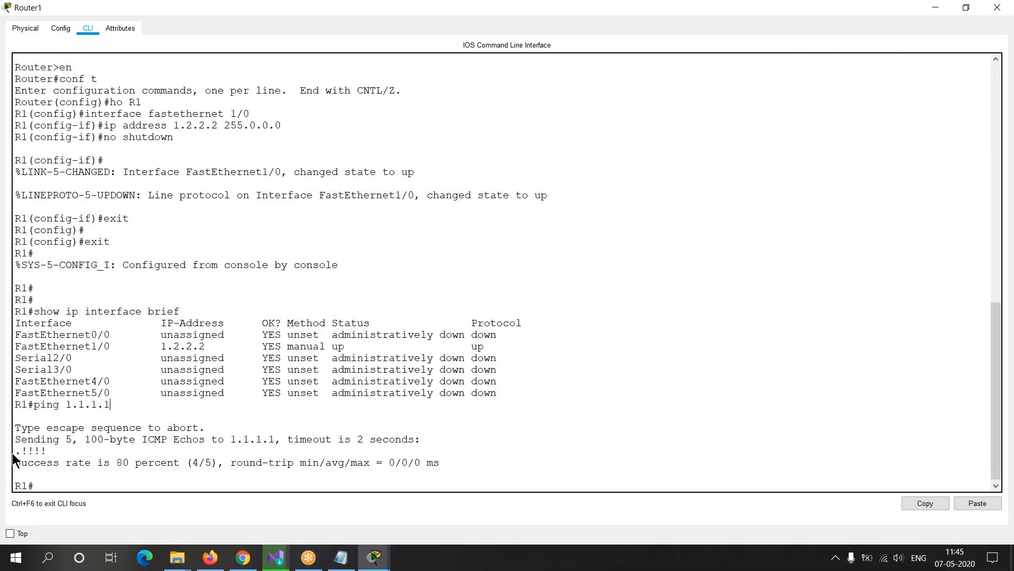
Step: Examine the reply symbols and the success rate line of the ping output on Router1's console
{"action": "mouse_move", "coordinate": [15, 450]}
{"action": "left_mouse_down"}
{"action": "mouse_move", "coordinate": [48, 448]}
{"action": "mouse_move", "coordinate": [15, 451]}
{"action": "left_mouse_up"}
{"action": "left_click", "coordinate": [44, 472]}
{"action": "left_click_drag", "start_coordinate": [22, 450], "coordinate": [78, 448]}
{"action": "left_click", "coordinate": [64, 479]}
{"action": "left_click_drag", "start_coordinate": [20, 465], "coordinate": [219, 463]}
{"action": "left_click", "coordinate": [194, 484]}
Step: Repeat the command ping 1.1.1.1 on Router1 and examine its reply symbols and success rate
{"action": "key", "text": "Up"}
{"action": "left_click_drag", "start_coordinate": [33, 486], "coordinate": [132, 486]}
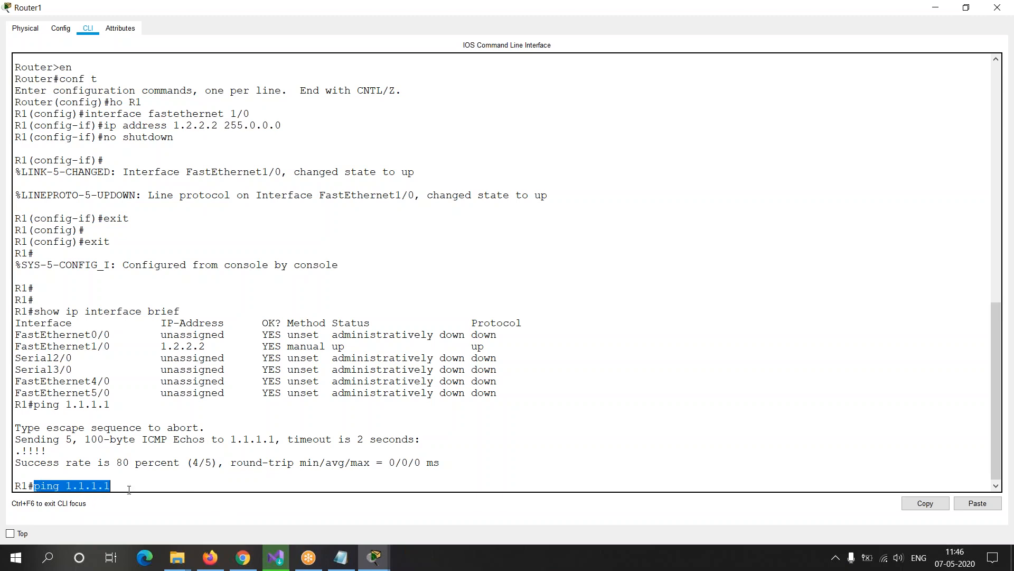
{"action": "left_click", "coordinate": [138, 479]}
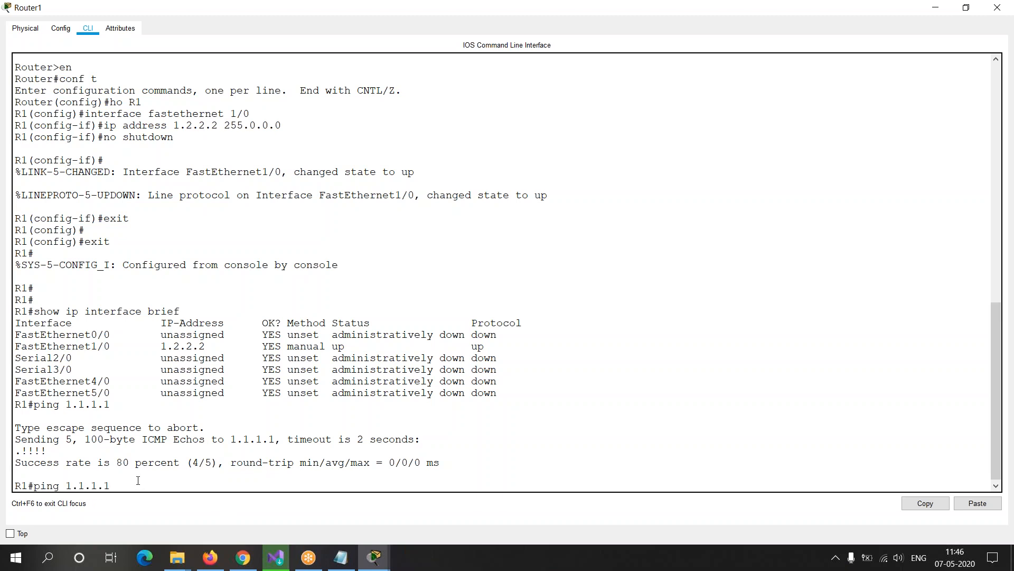
{"action": "key", "text": "Return"}
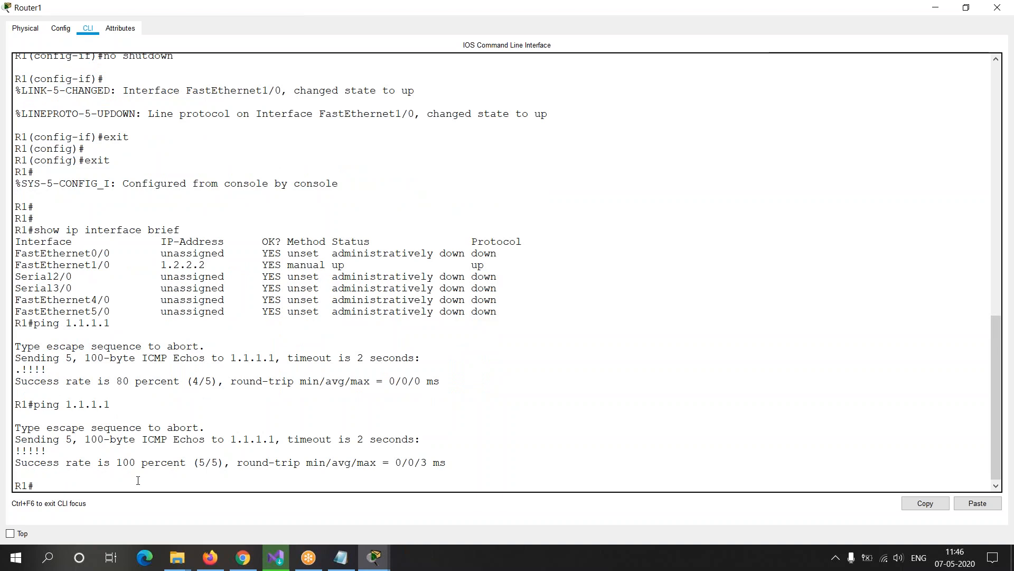
{"action": "left_click_drag", "start_coordinate": [18, 450], "coordinate": [207, 496]}
{"action": "left_click", "coordinate": [196, 486]}
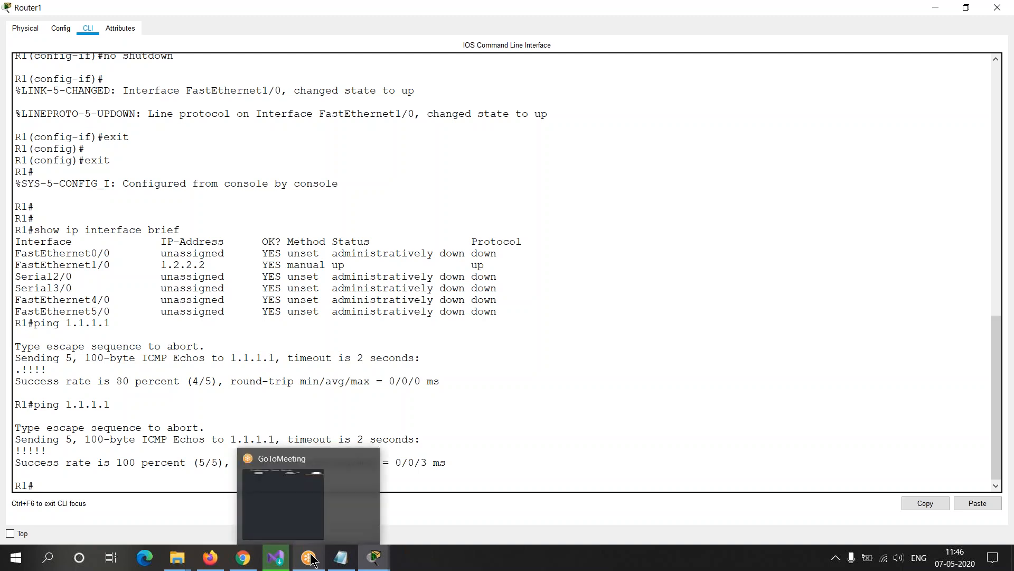
Step: Switch to the Notepad training outline and highlight the topics "Check connection with ping" and "Telnet"
{"action": "mouse_move", "coordinate": [247, 563]}
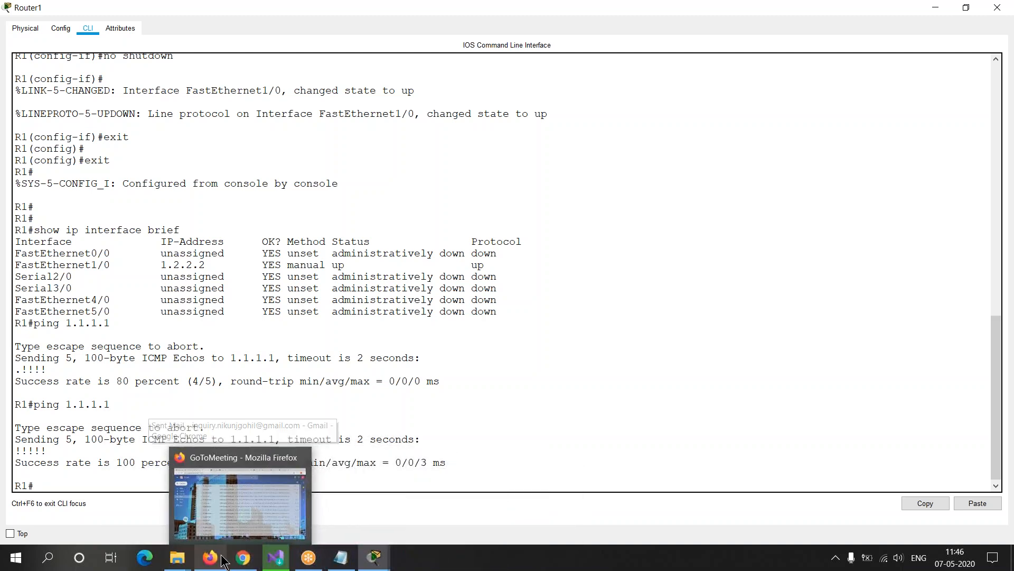
{"action": "mouse_move", "coordinate": [341, 563]}
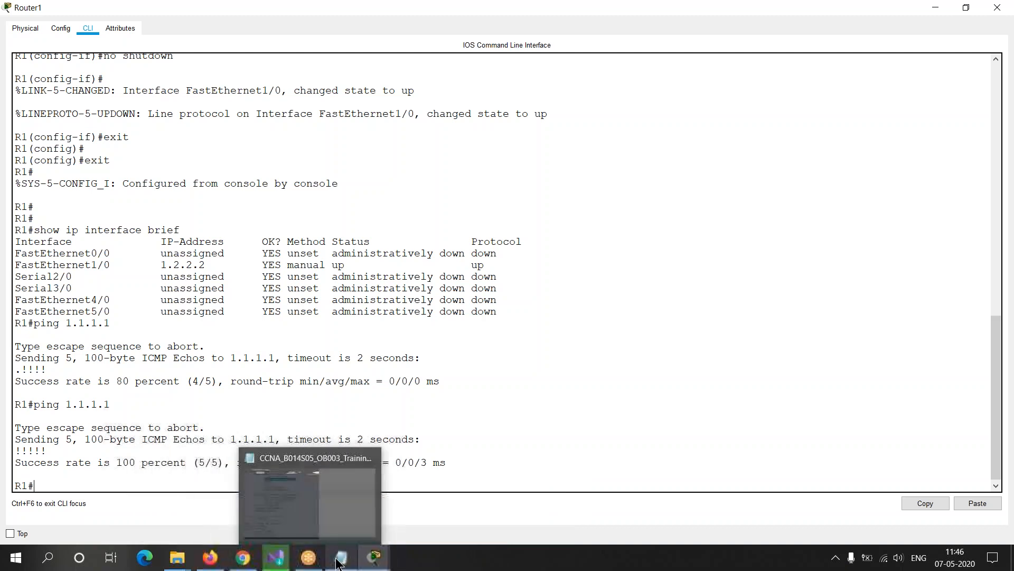
{"action": "left_click", "coordinate": [341, 563]}
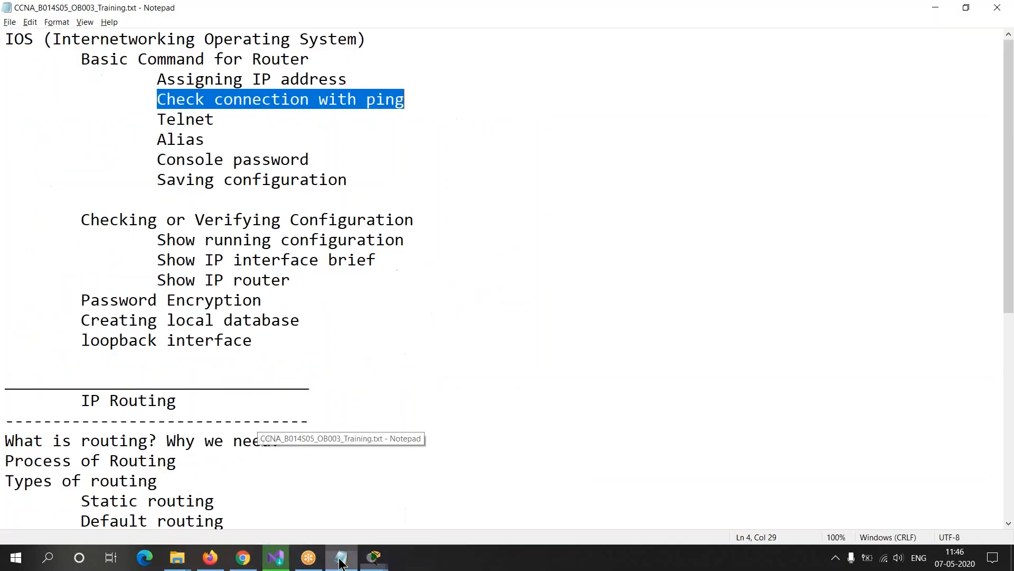
{"action": "left_click", "coordinate": [224, 160]}
{"action": "left_click_drag", "start_coordinate": [157, 79], "coordinate": [376, 99]}
{"action": "left_click", "coordinate": [205, 99]}
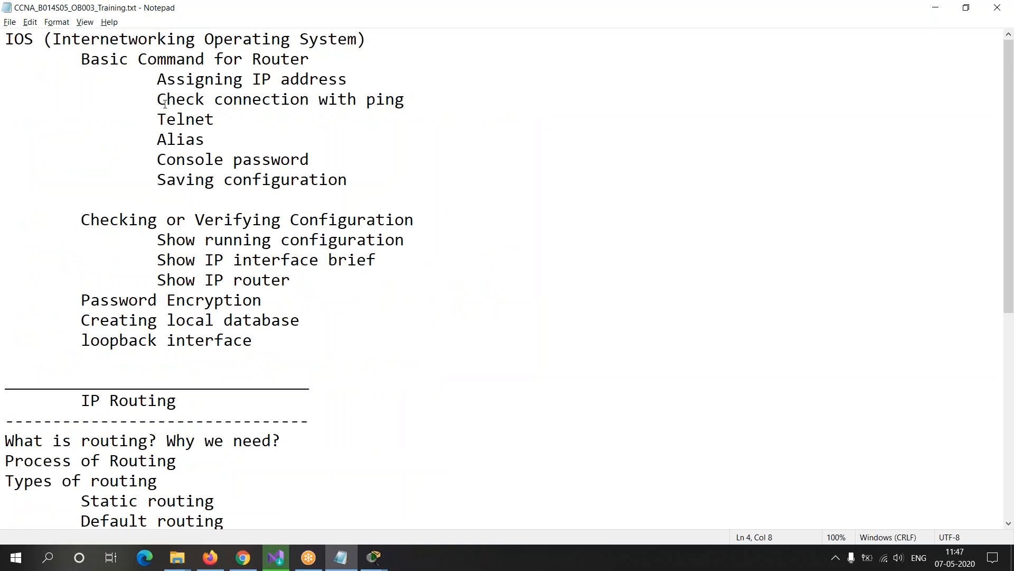
{"action": "left_click_drag", "start_coordinate": [157, 98], "coordinate": [414, 102]}
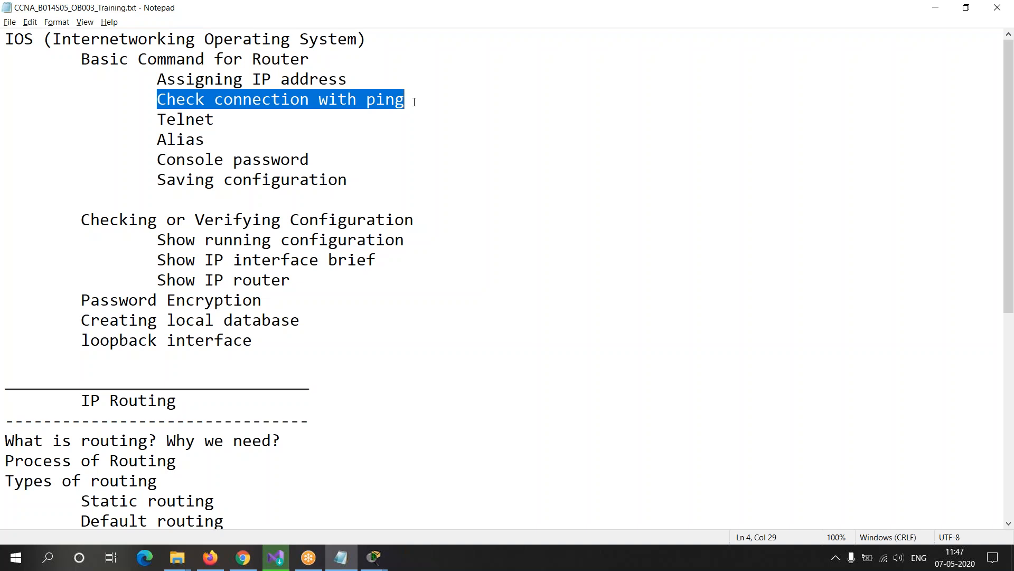
{"action": "left_click_drag", "start_coordinate": [158, 121], "coordinate": [218, 117]}
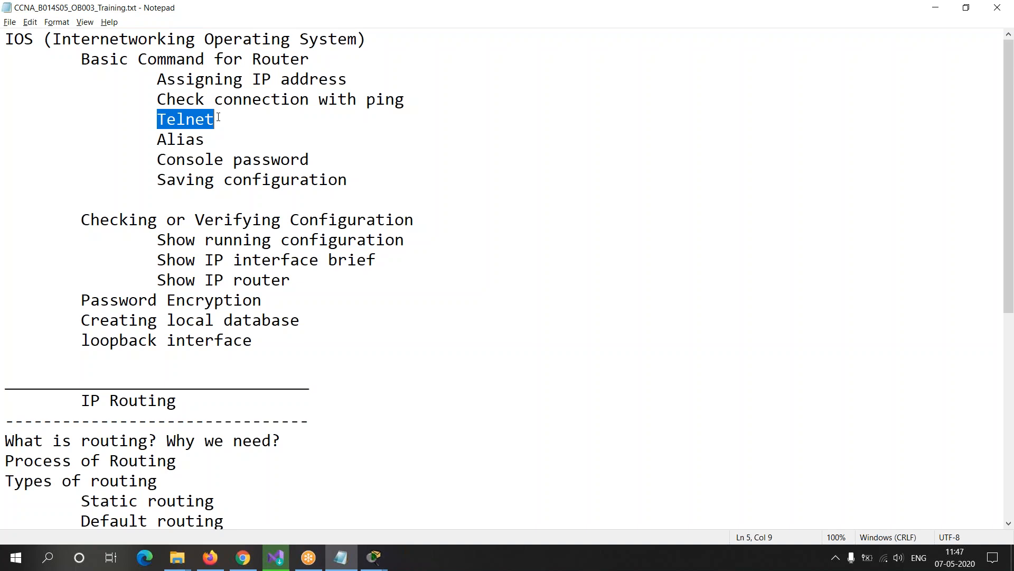
Step: Switch to the Packet Tracer workspace and display the available router models
{"action": "key", "text": "alt+Tab"}
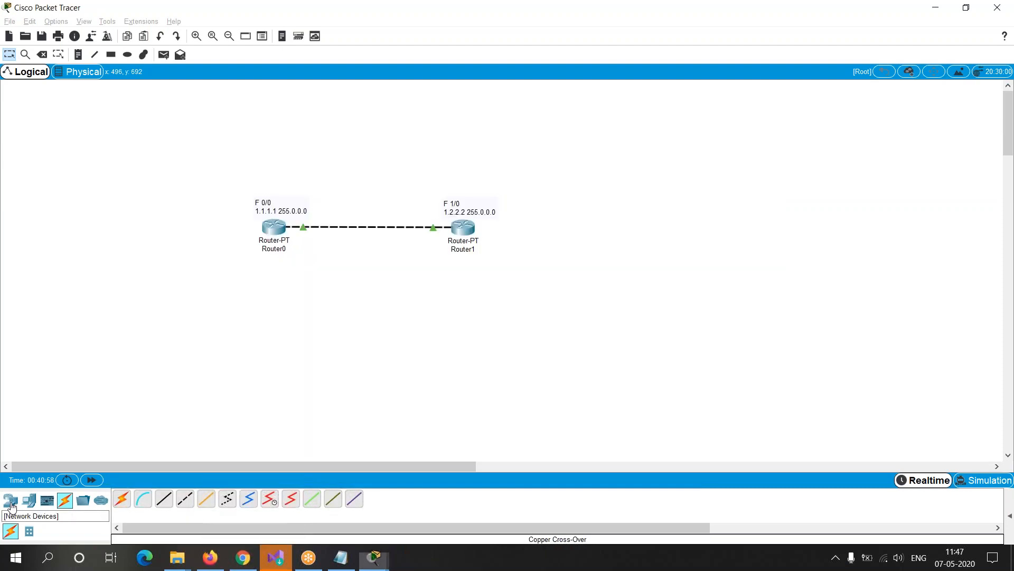
{"action": "left_click", "coordinate": [11, 503]}
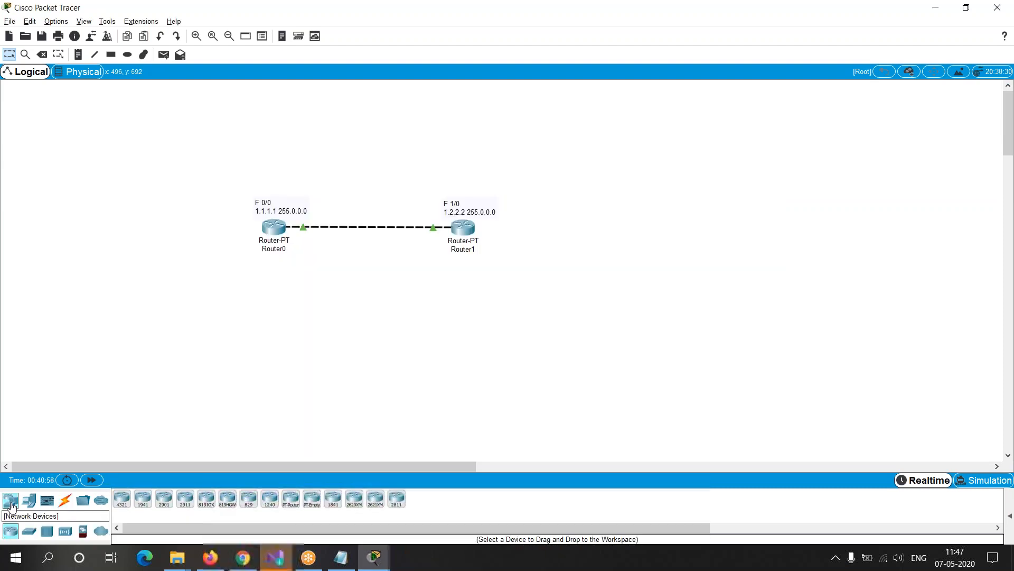
Step: Launch Visual Studio Community 2019 from its installer and start it with the General development settings and Blue theme
{"action": "left_click", "coordinate": [276, 561]}
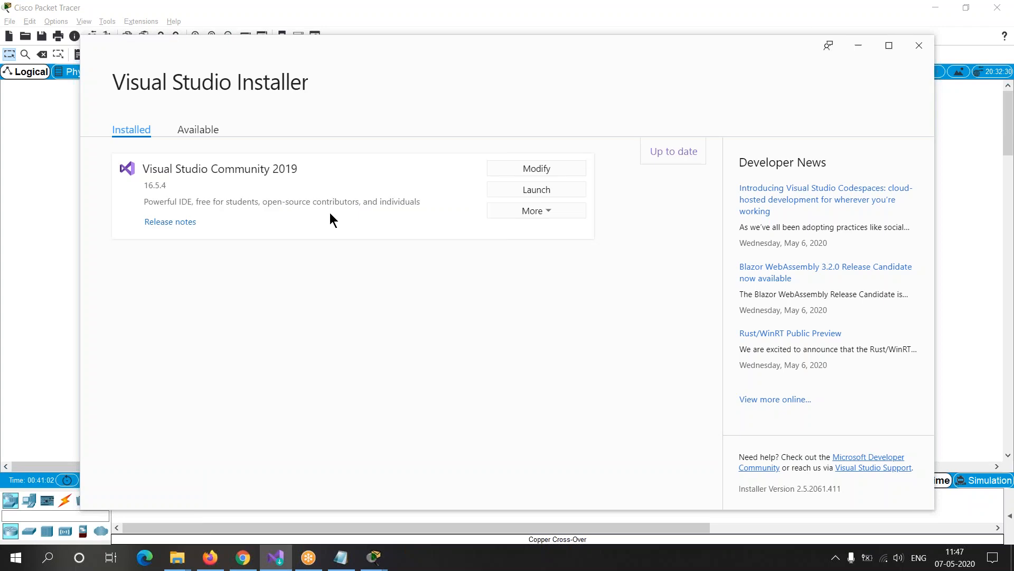
{"action": "left_click", "coordinate": [568, 189]}
{"action": "left_click_drag", "start_coordinate": [506, 90], "coordinate": [584, 62]}
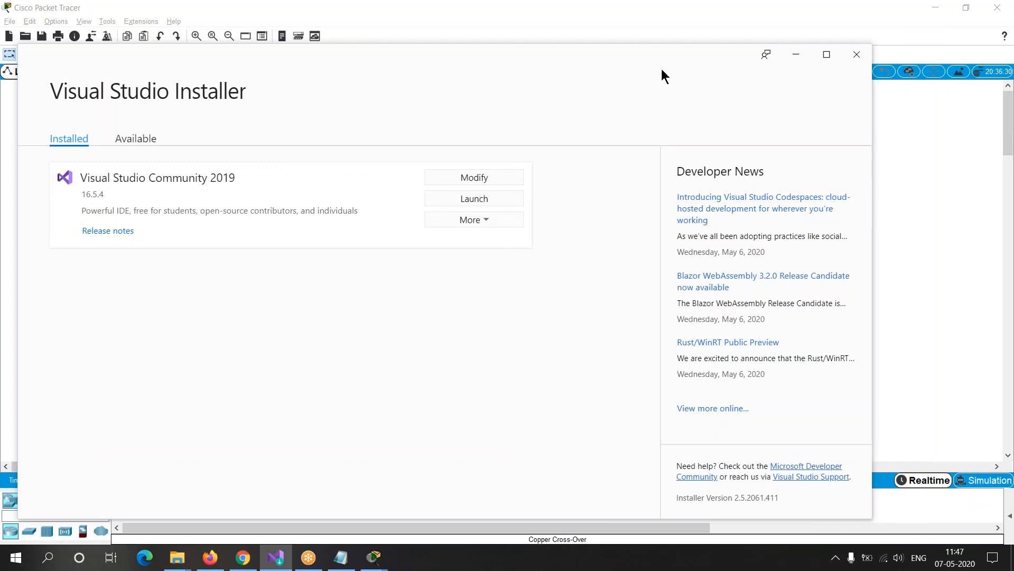
{"action": "left_click_drag", "start_coordinate": [662, 74], "coordinate": [377, 183]}
{"action": "left_click", "coordinate": [516, 165]}
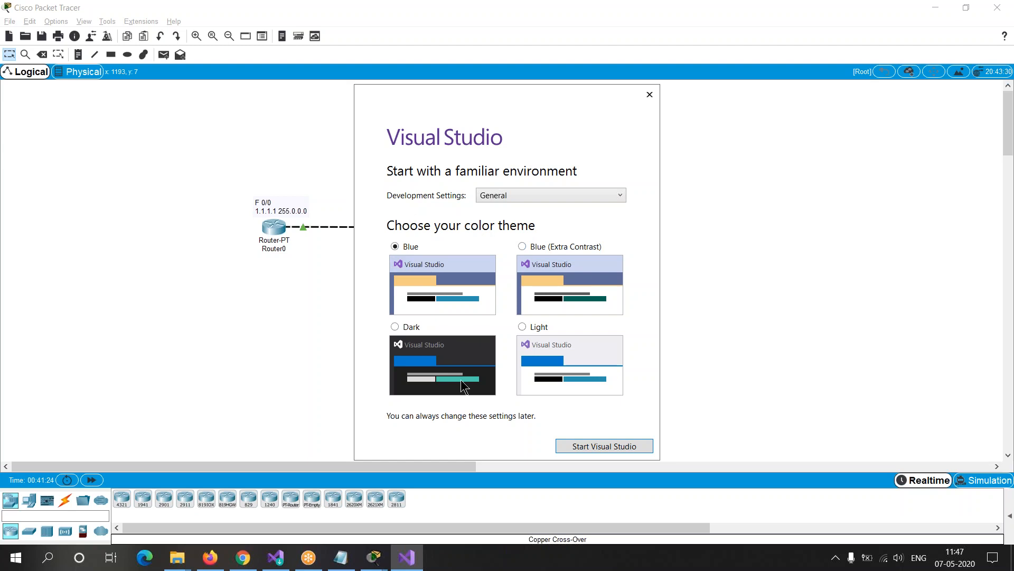
{"action": "left_click", "coordinate": [597, 446]}
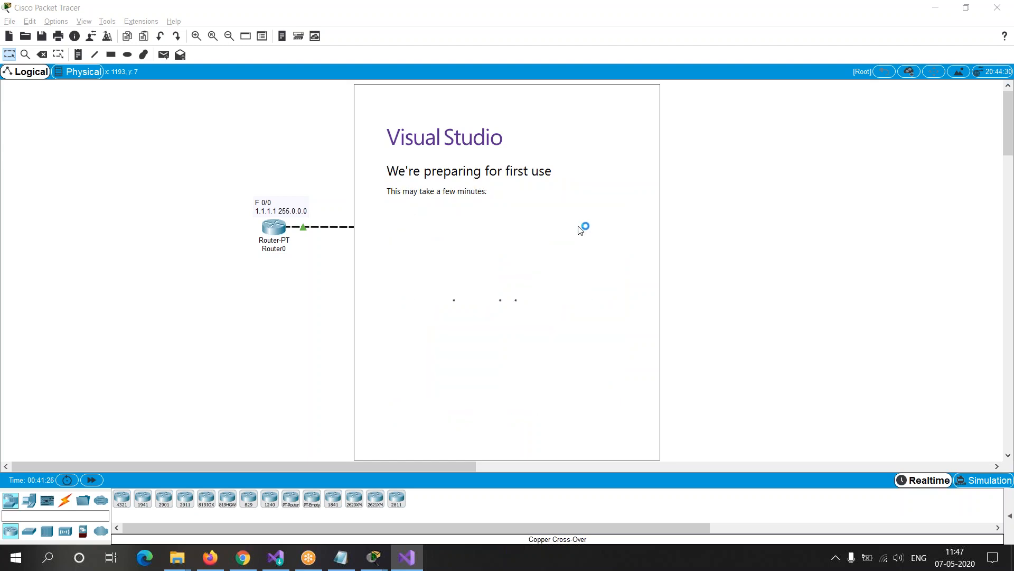
Step: Return to the Packet Tracer workspace and place a generic PT-Router to the right of Router1
{"action": "left_click", "coordinate": [262, 344]}
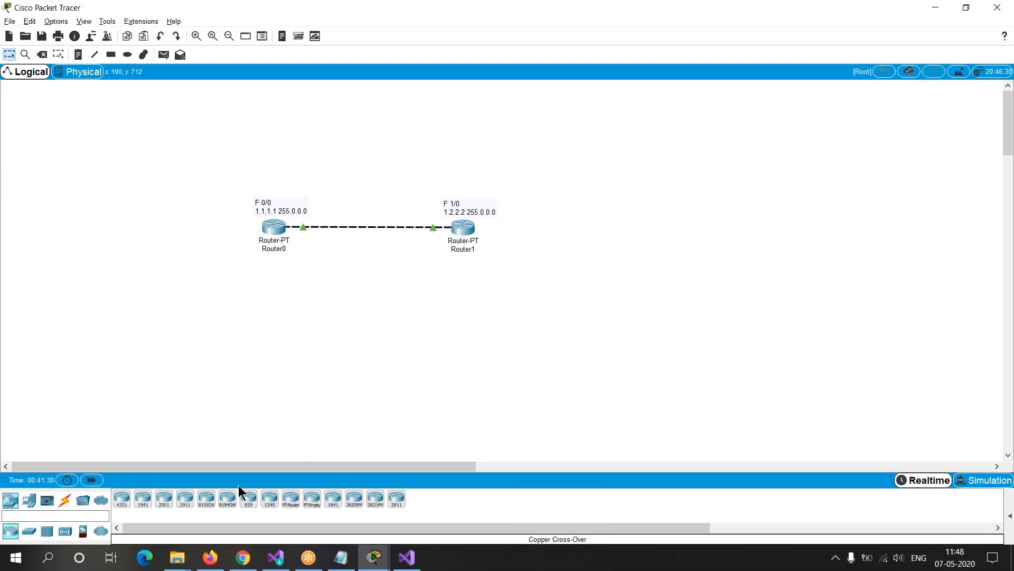
{"action": "left_click", "coordinate": [291, 501]}
{"action": "left_click", "coordinate": [625, 245]}
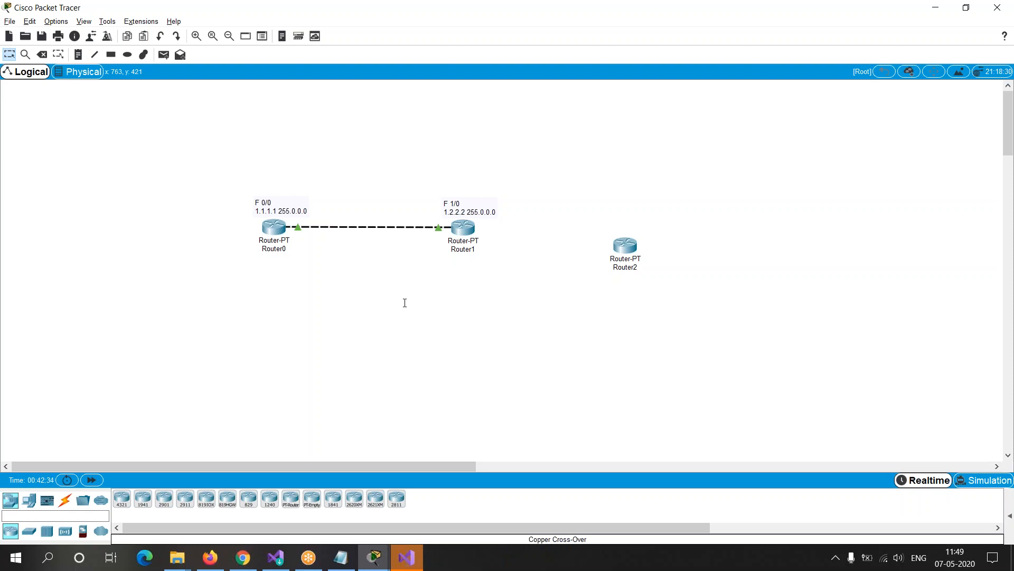
Step: Add the note "it is use to remotely access router from another device" under Telnet in the Notepad outline and highlight part of it
{"action": "key", "text": "alt+Tab"}
{"action": "key", "text": "alt+Tab"}
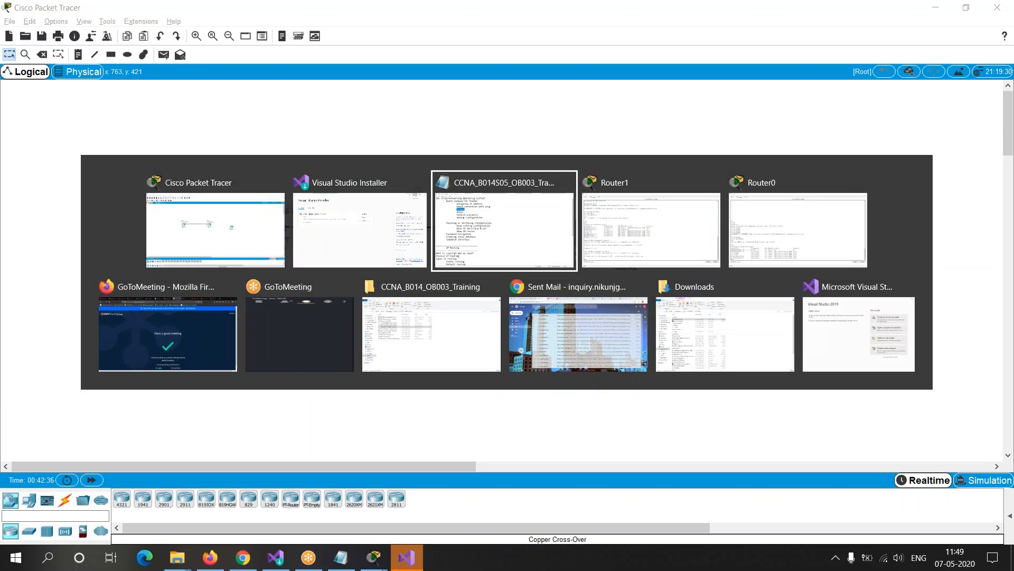
{"action": "left_click", "coordinate": [224, 129]}
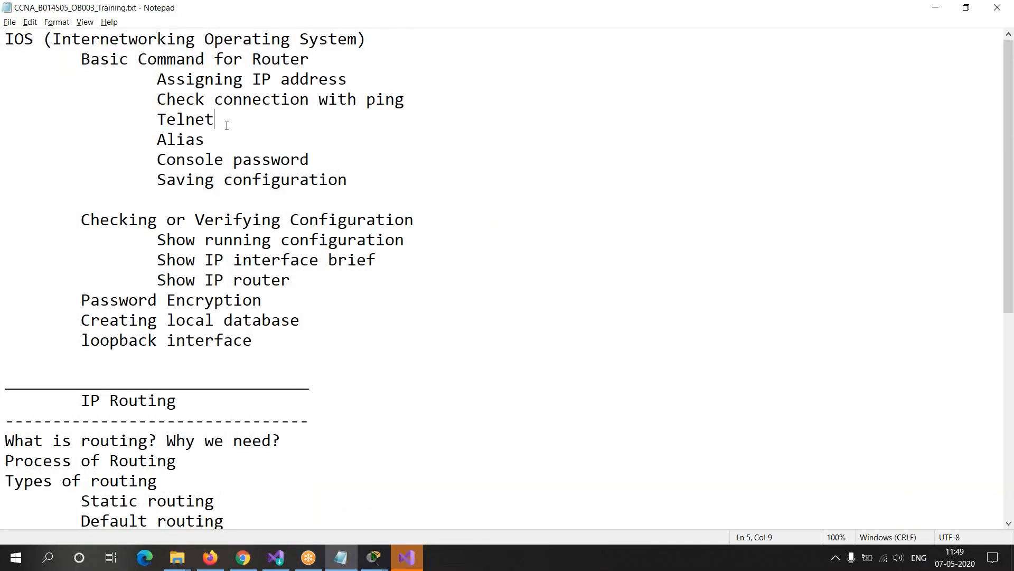
{"action": "key", "text": "Return"}
{"action": "type", "text": "it"}
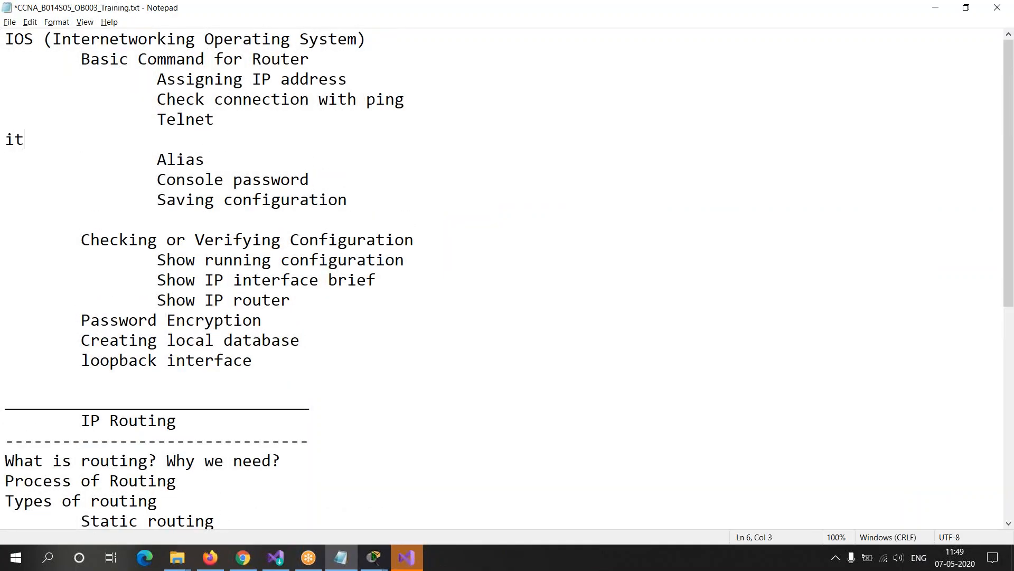
{"action": "type", "text": " is use to remote"}
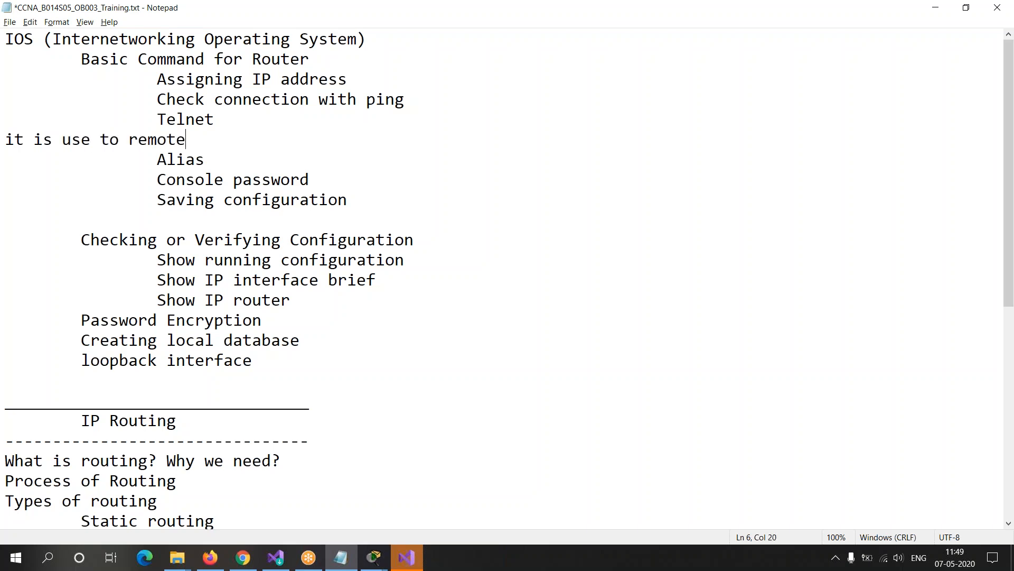
{"action": "type", "text": "ly access router f"}
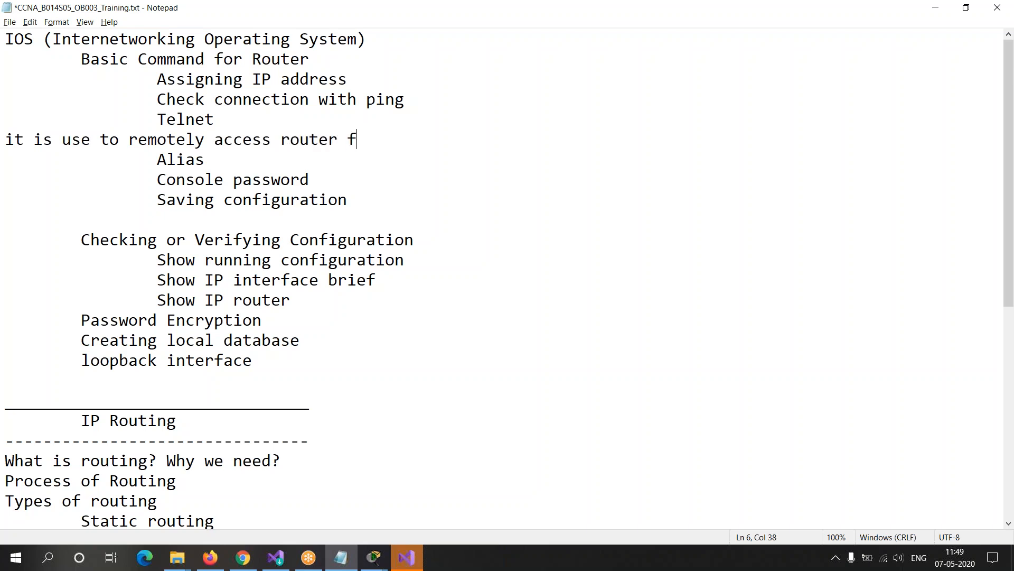
{"action": "type", "text": "rom another "}
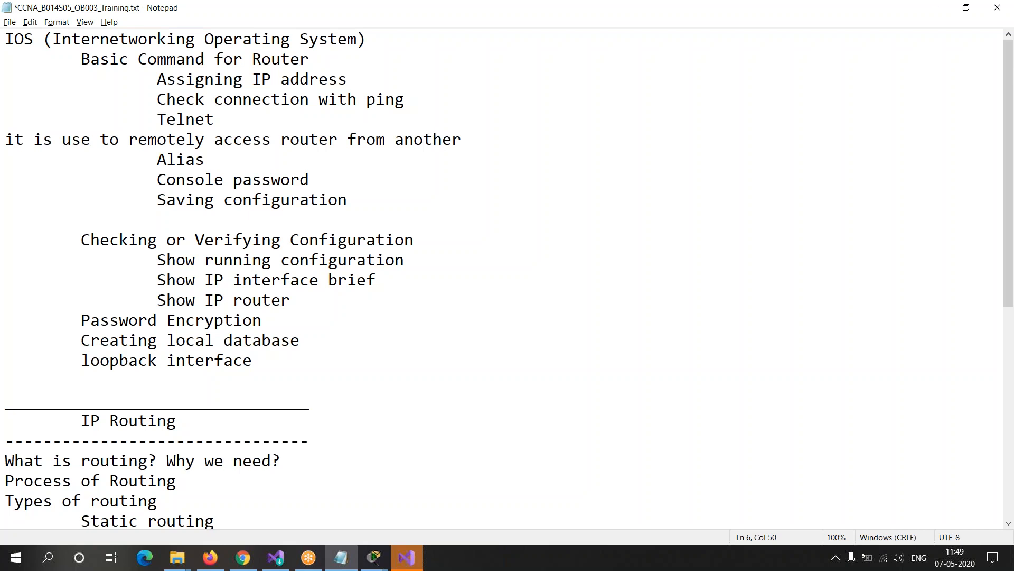
{"action": "type", "text": "device"}
{"action": "key", "text": "Return"}
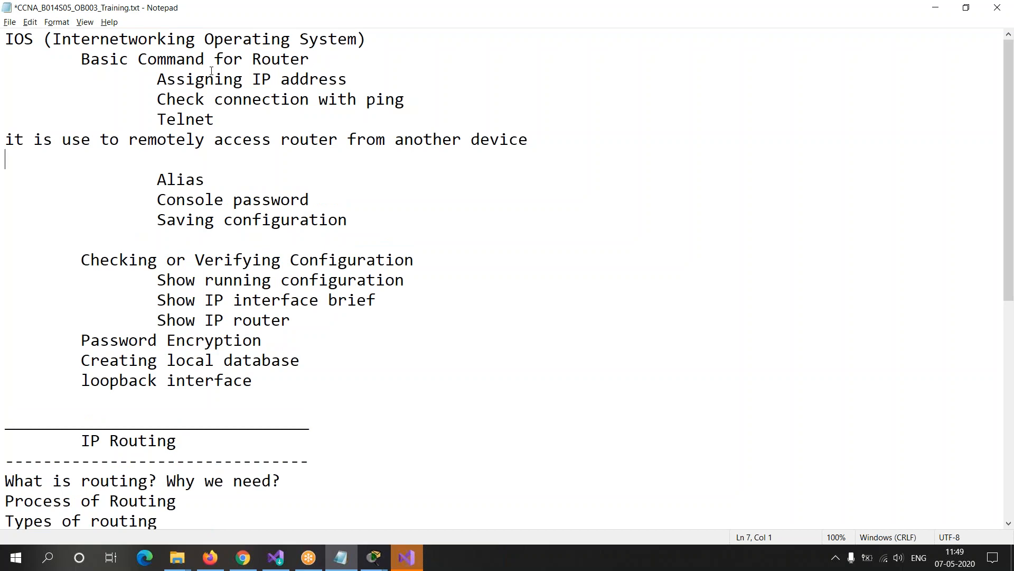
{"action": "left_click_drag", "start_coordinate": [6, 140], "coordinate": [285, 141]}
{"action": "key", "text": "Down"}
Step: Enter random filler text at the command prompts of Router1 and Router0 without running it
{"action": "key", "text": "alt+Tab"}
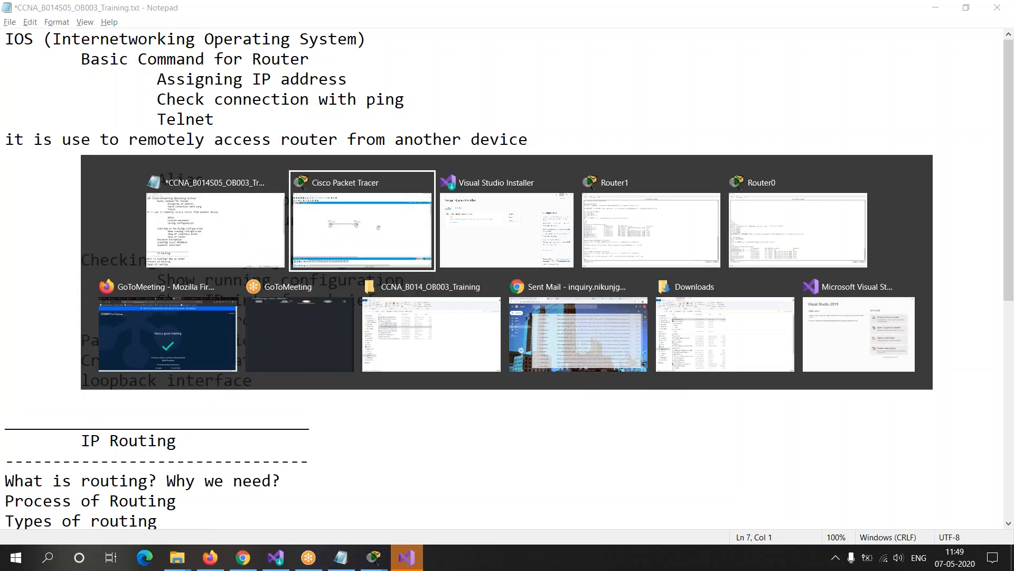
{"action": "key", "text": "alt+Tab"}
{"action": "key", "text": "alt+Tab"}
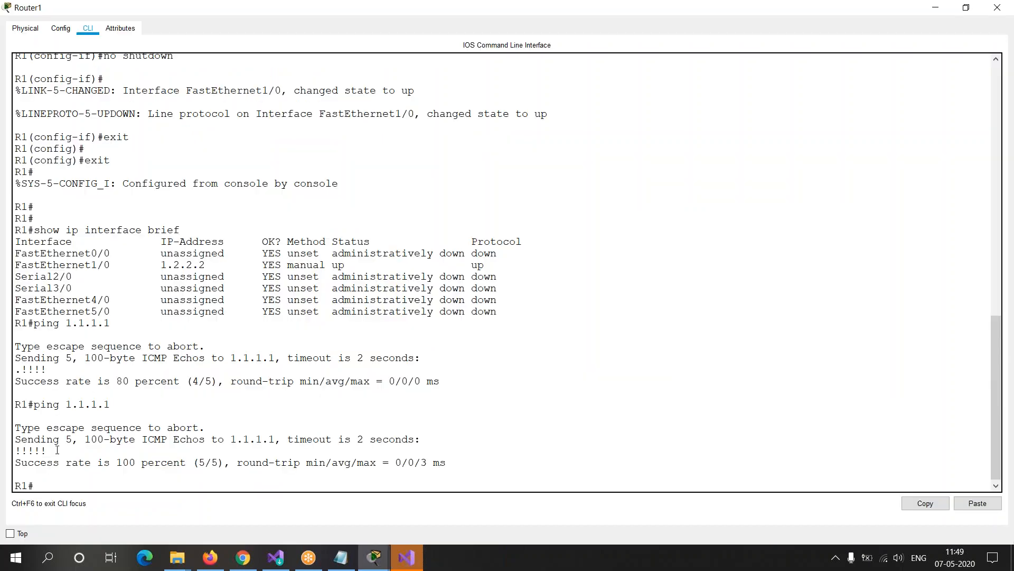
{"action": "type", "text": "khrgirehihi"}
{"action": "key", "text": "alt+Tab"}
{"action": "key", "text": "alt+Tab"}
{"action": "key", "text": "alt+Tab"}
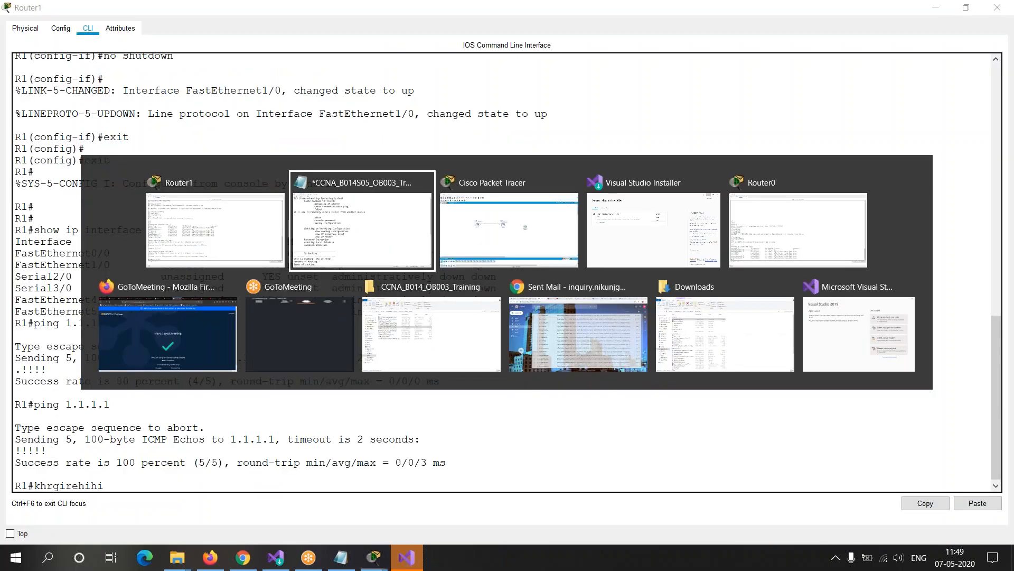
{"action": "key", "text": "alt+Tab"}
{"action": "type", "text": "rhgiohrehigtihe"}
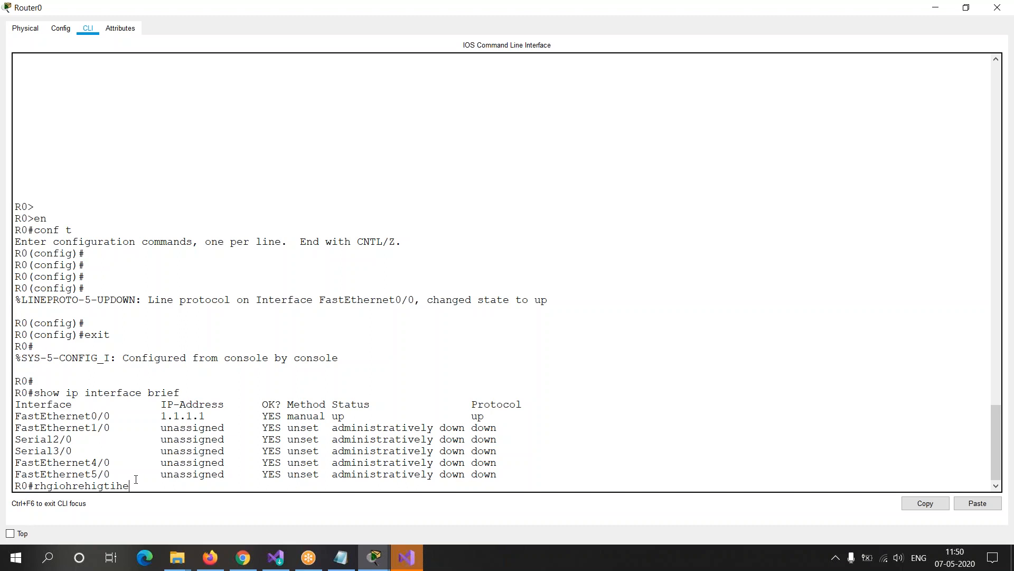
Step: Erase the filler text from the command prompts of Router0 and Router1
{"action": "key", "text": "BackSpace"}
{"action": "key", "text": "BackSpace"}
{"action": "key", "text": "BackSpace"}
{"action": "key", "text": "BackSpace"}
{"action": "key", "text": "BackSpace"}
{"action": "key", "text": "BackSpace"}
{"action": "key", "text": "BackSpace"}
{"action": "key", "text": "BackSpace"}
{"action": "key", "text": "BackSpace"}
{"action": "key", "text": "BackSpace"}
{"action": "key", "text": "BackSpace"}
{"action": "key", "text": "BackSpace"}
{"action": "key", "text": "BackSpace"}
{"action": "key", "text": "BackSpace"}
{"action": "key", "text": "BackSpace"}
{"action": "key", "text": "alt+Tab"}
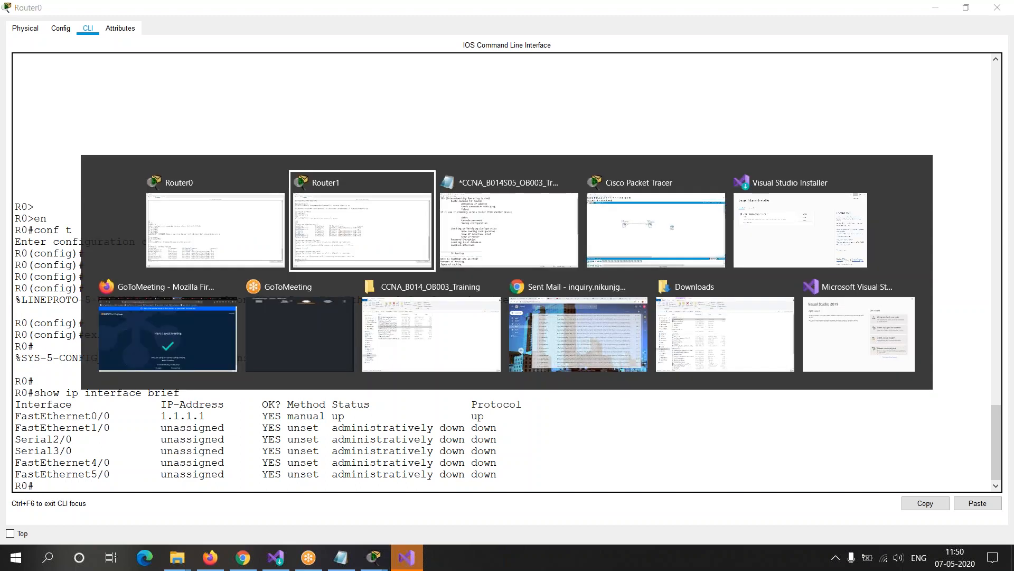
{"action": "key", "text": "BackSpace"}
{"action": "key", "text": "BackSpace"}
{"action": "key", "text": "BackSpace"}
{"action": "key", "text": "BackSpace"}
{"action": "key", "text": "BackSpace"}
{"action": "key", "text": "BackSpace"}
{"action": "key", "text": "BackSpace"}
{"action": "key", "text": "BackSpace"}
{"action": "key", "text": "BackSpace"}
{"action": "key", "text": "BackSpace"}
{"action": "key", "text": "BackSpace"}
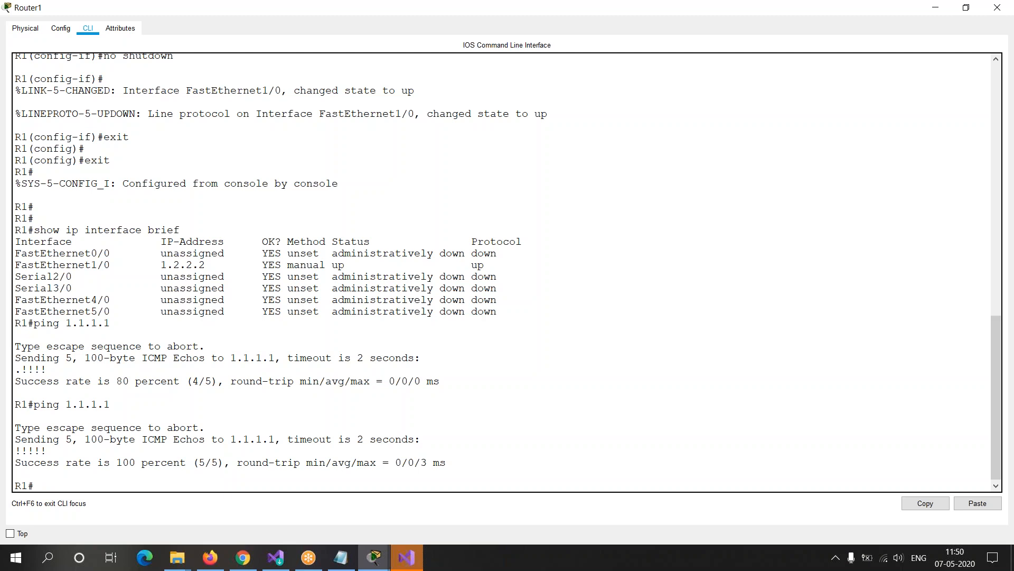
Step: Return to the Notepad outline and add a second Telnet note, "It is only give access through command line"
{"action": "key", "text": "alt+Tab"}
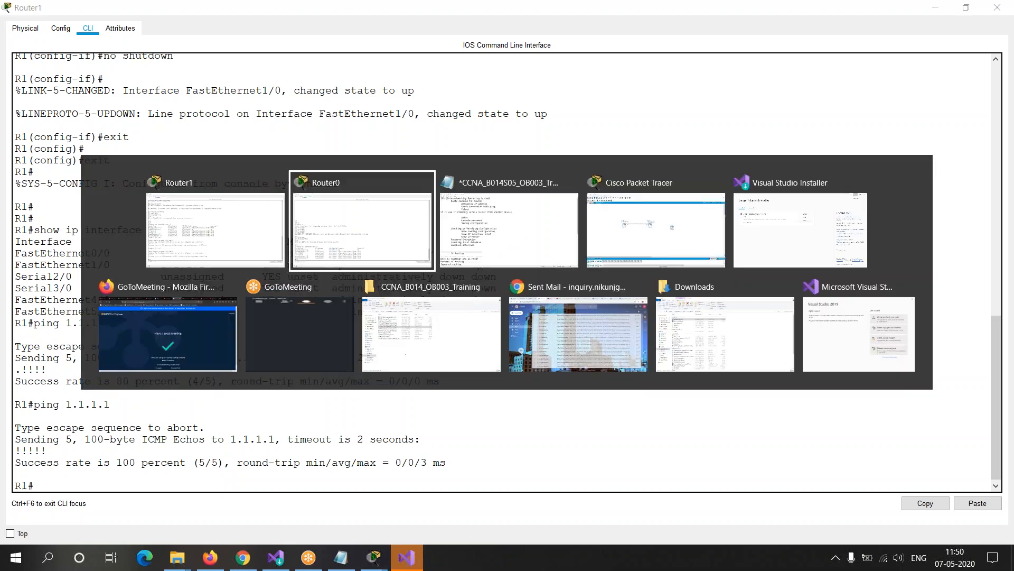
{"action": "key", "text": "alt+Tab"}
{"action": "key", "text": "Tab"}
{"action": "key", "text": "Down"}
{"action": "key", "text": "Left"}
{"action": "key", "text": "BackSpace"}
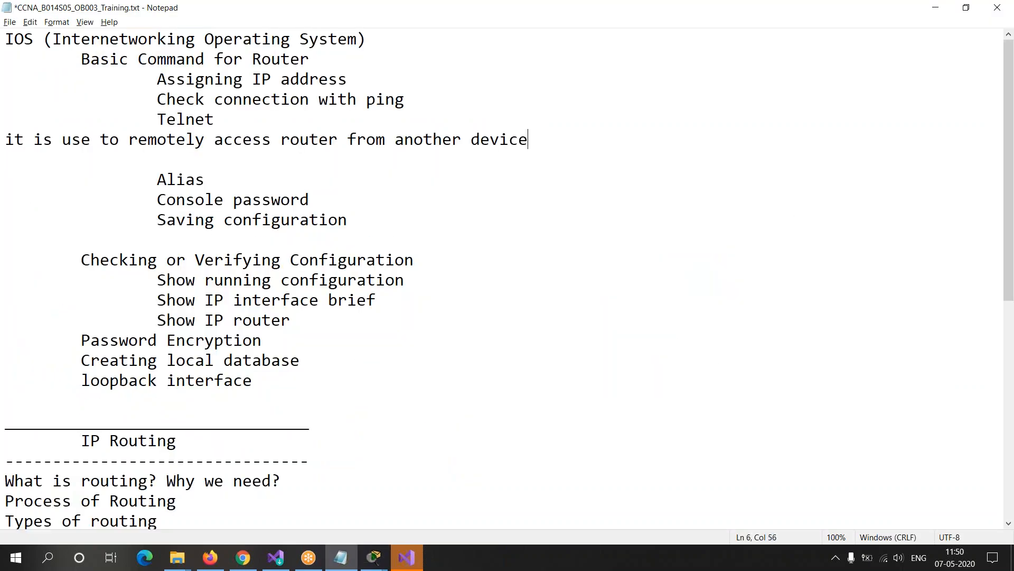
{"action": "key", "text": "Return"}
{"action": "type", "text": "It is"}
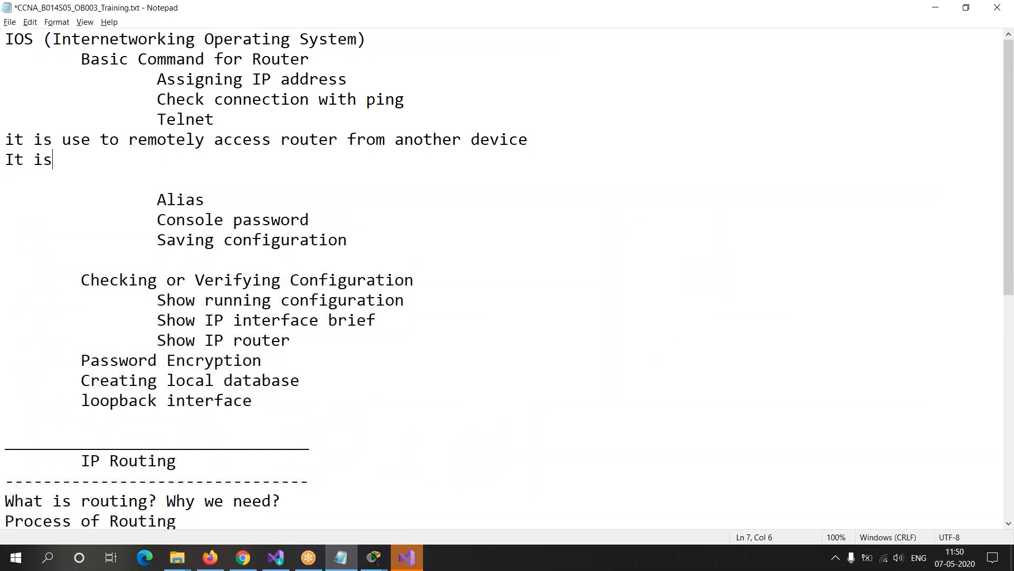
{"action": "type", "text": " only ge"}
{"action": "key", "text": "BackSpace"}
{"action": "type", "text": "ib"}
{"action": "key", "text": "BackSpace"}
{"action": "type", "text": "ve access "}
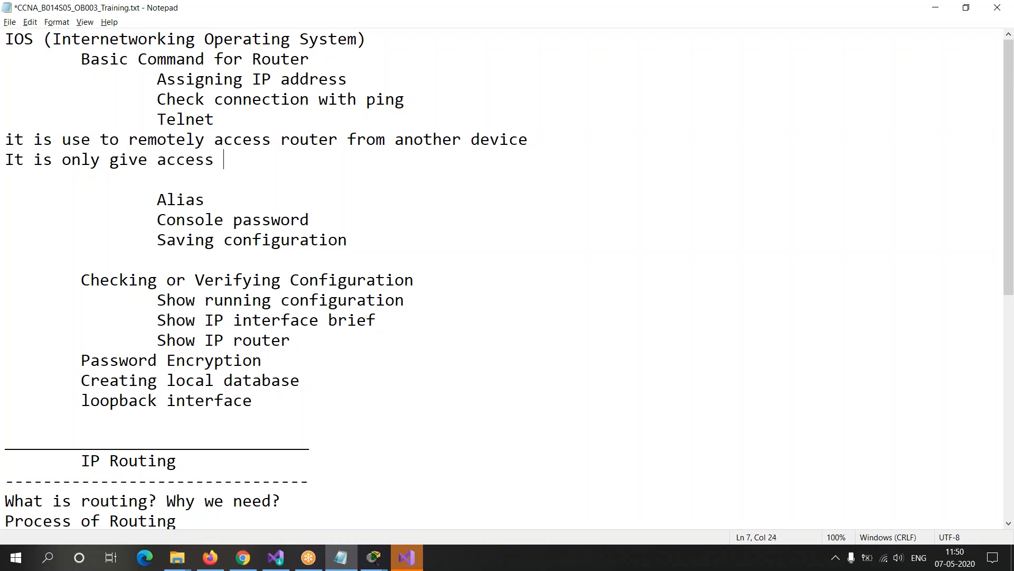
{"action": "type", "text": "through "}
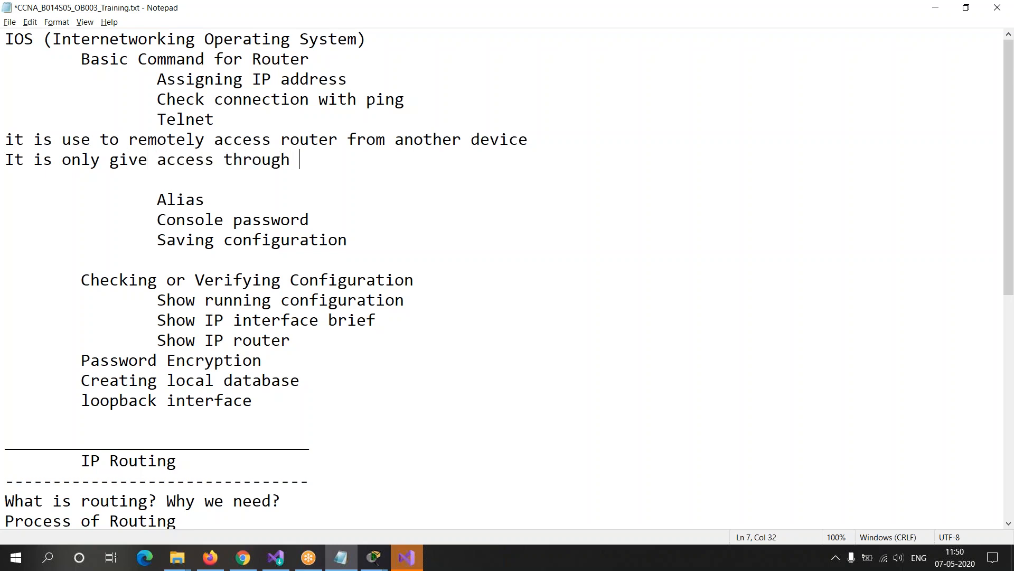
{"action": "type", "text": "command line"}
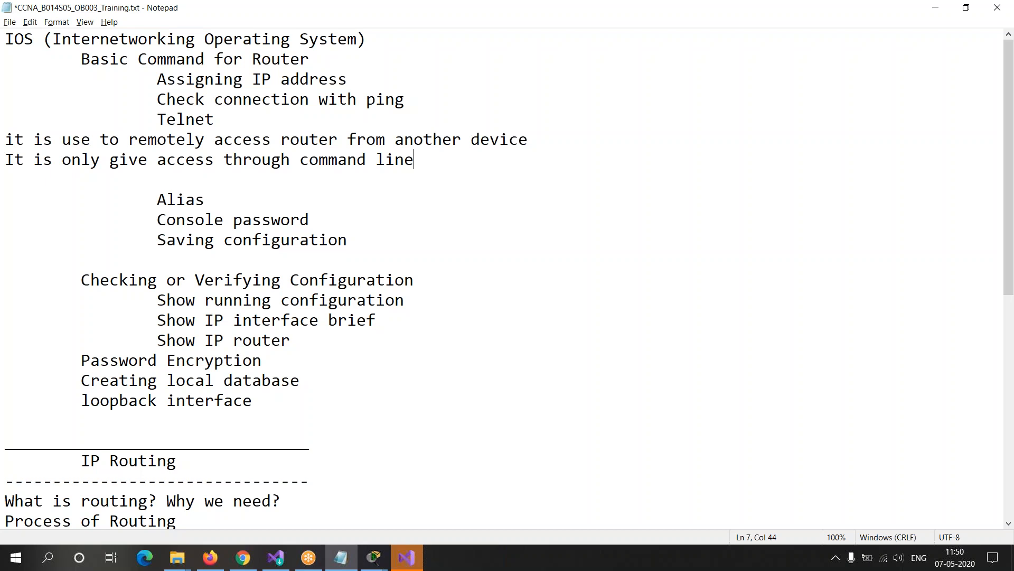
Step: Highlight the Telnet heading and its two notes for review, and switch to Router0's console
{"action": "left_click_drag", "start_coordinate": [157, 118], "coordinate": [215, 120]}
{"action": "left_click_drag", "start_coordinate": [7, 140], "coordinate": [158, 141]}
{"action": "left_click_drag", "start_coordinate": [167, 159], "coordinate": [445, 153]}
{"action": "left_click", "coordinate": [458, 154]}
{"action": "key", "text": "alt+Tab"}
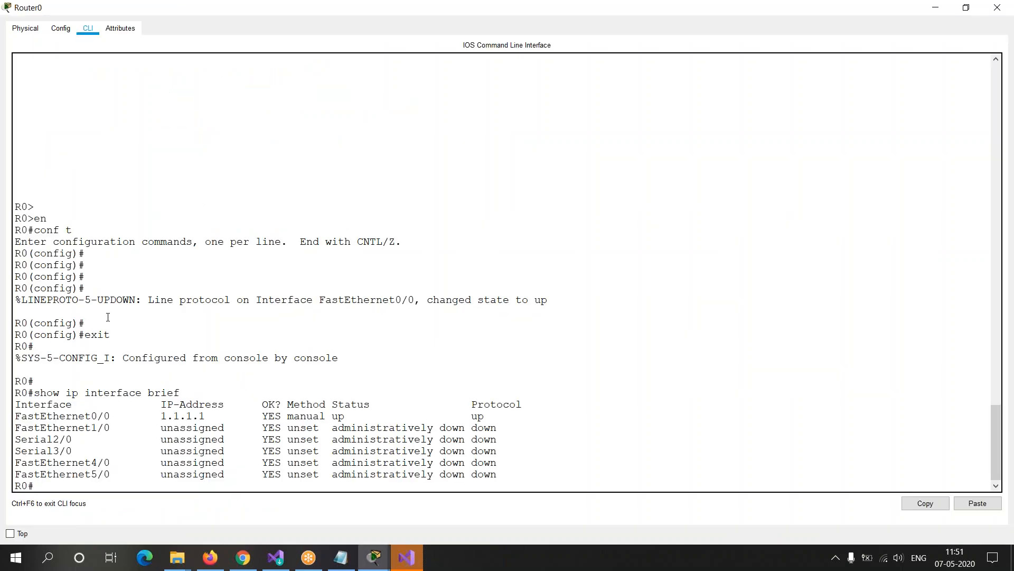
{"action": "left_click_drag", "start_coordinate": [34, 404], "coordinate": [229, 486]}
{"action": "left_click", "coordinate": [175, 484]}
Step: Return to the network topology and shift Router0 and Router1 slightly in the workspace
{"action": "key", "text": "alt+Tab"}
{"action": "key", "text": "alt+Tab"}
{"action": "key", "text": "alt+Tab"}
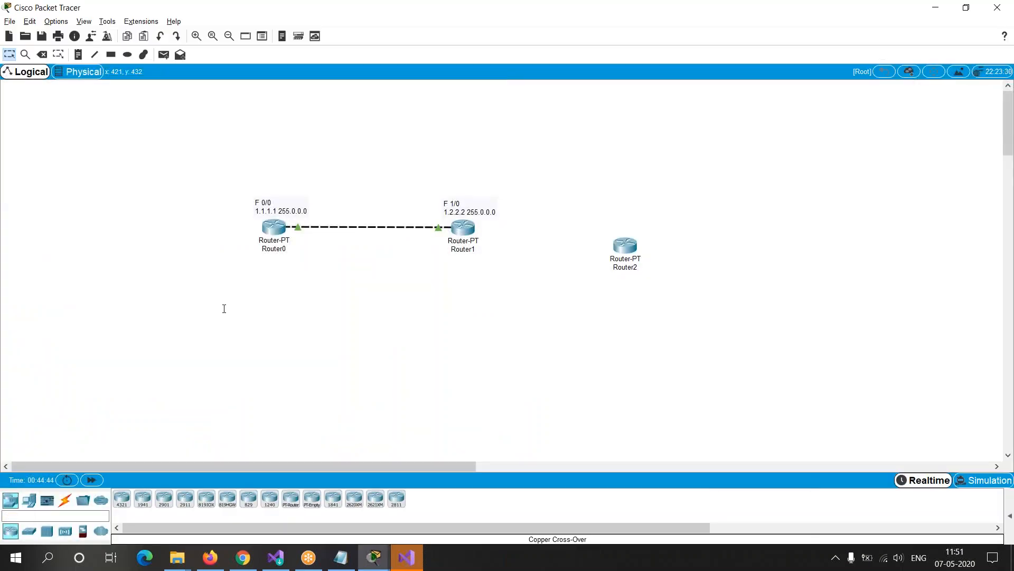
{"action": "left_click_drag", "start_coordinate": [272, 229], "coordinate": [274, 231]}
{"action": "mouse_move", "coordinate": [466, 229]}
{"action": "left_mouse_down"}
{"action": "mouse_move", "coordinate": [491, 231]}
{"action": "mouse_move", "coordinate": [474, 230]}
{"action": "left_mouse_up"}
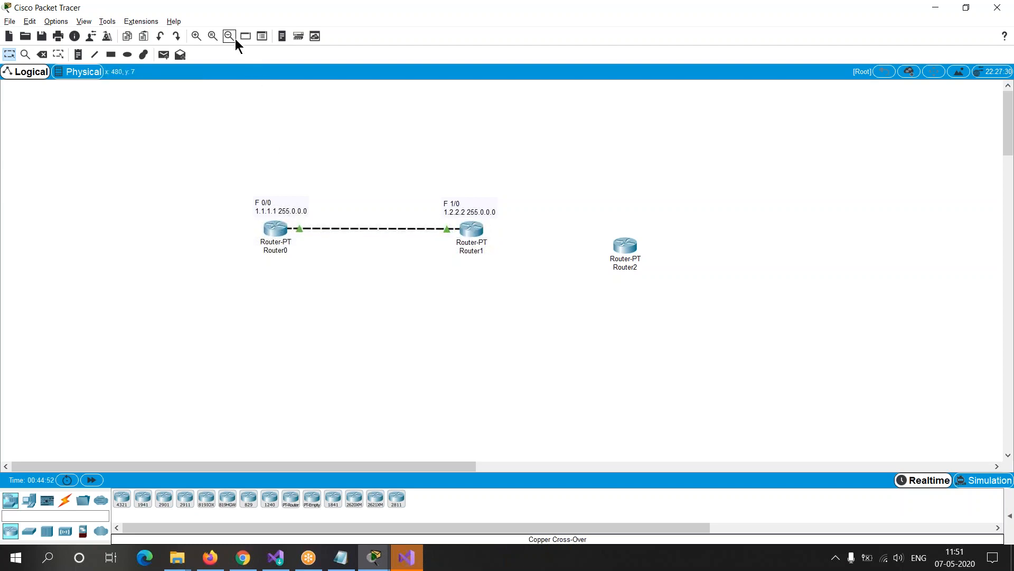
Step: Add a text note "Ahmedabad" and position it directly beneath Router0's label
{"action": "left_click", "coordinate": [79, 54]}
{"action": "left_click", "coordinate": [267, 272]}
{"action": "type", "text": "Ahmedabad"}
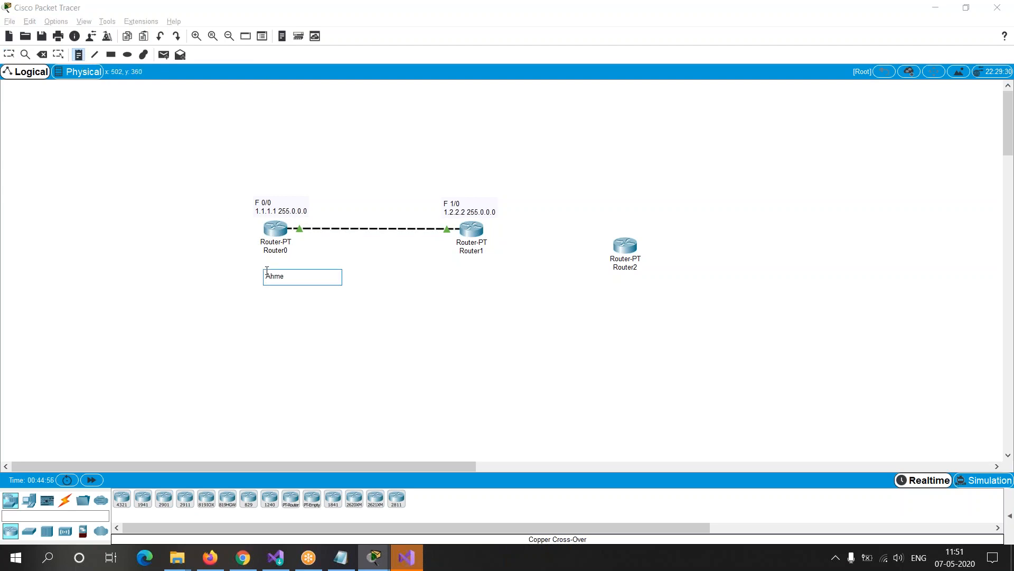
{"action": "left_click", "coordinate": [383, 296]}
{"action": "left_click_drag", "start_coordinate": [287, 275], "coordinate": [279, 268]}
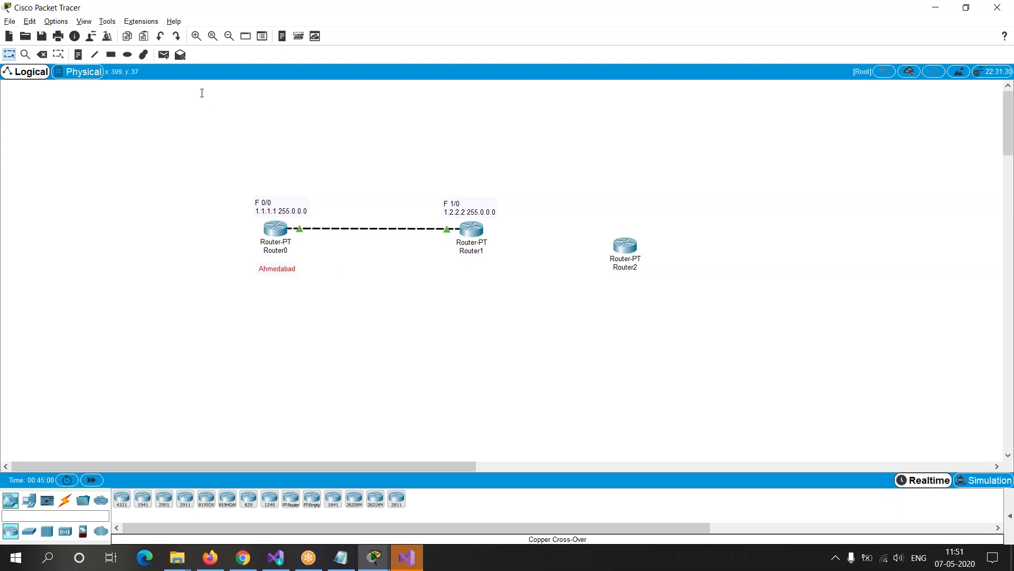
Step: Add a text note "Baroda" and position it beneath Router1's label
{"action": "left_click", "coordinate": [463, 262]}
{"action": "type", "text": "Baroda"}
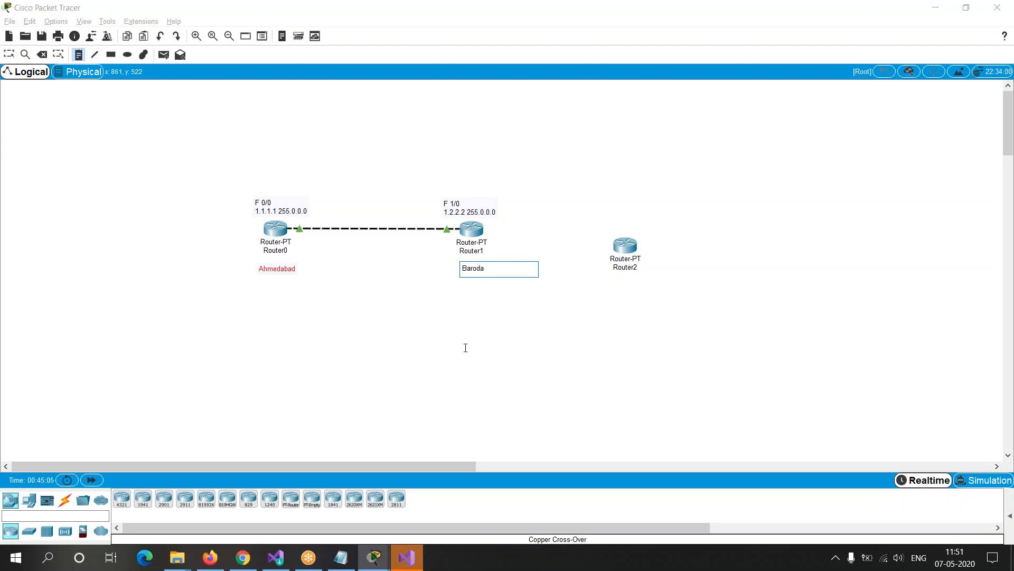
{"action": "key", "text": "Escape"}
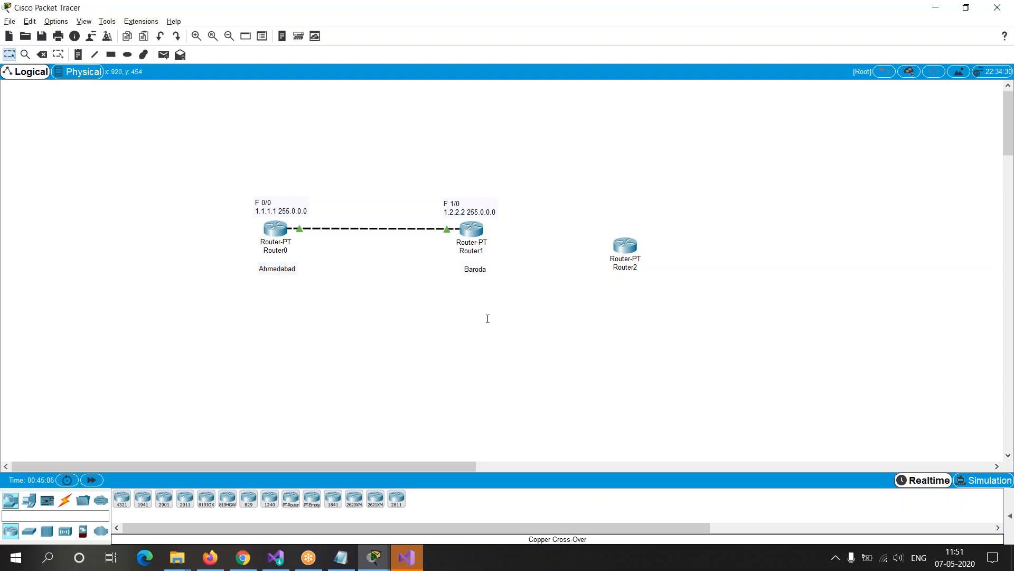
{"action": "left_click_drag", "start_coordinate": [470, 271], "coordinate": [469, 266]}
Step: Adjust the Ahmedabad and Baroda notes so they sit close under their respective routers
{"action": "left_click", "coordinate": [430, 340]}
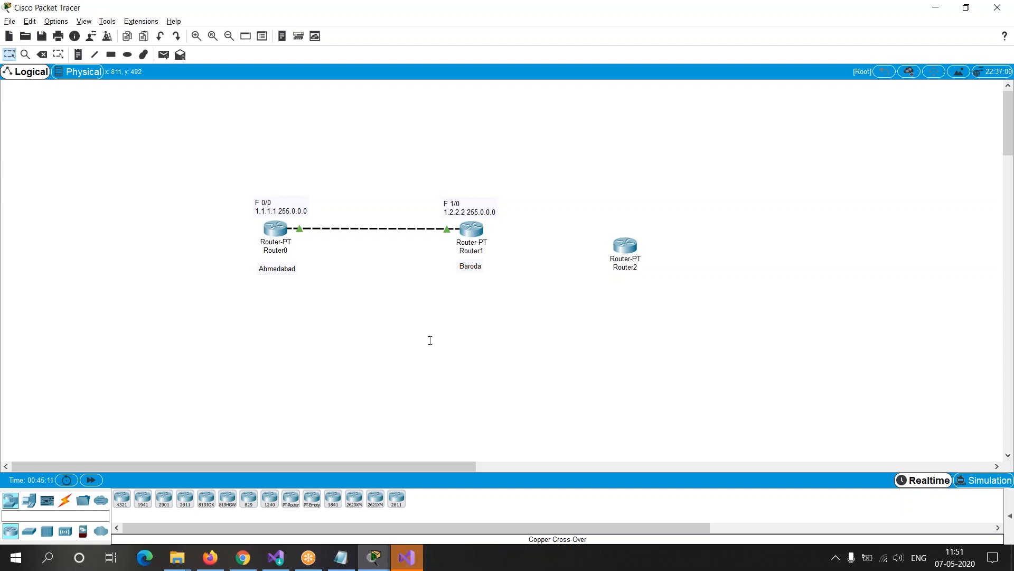
{"action": "double_click", "coordinate": [275, 269]}
{"action": "left_click", "coordinate": [439, 227]}
{"action": "left_click_drag", "start_coordinate": [286, 272], "coordinate": [284, 270]}
{"action": "mouse_move", "coordinate": [475, 267]}
{"action": "left_mouse_down"}
{"action": "mouse_move", "coordinate": [477, 167]}
{"action": "mouse_move", "coordinate": [284, 154]}
{"action": "mouse_move", "coordinate": [283, 238]}
{"action": "mouse_move", "coordinate": [286, 228]}
{"action": "mouse_move", "coordinate": [491, 269]}
{"action": "mouse_move", "coordinate": [475, 264]}
{"action": "left_mouse_up"}
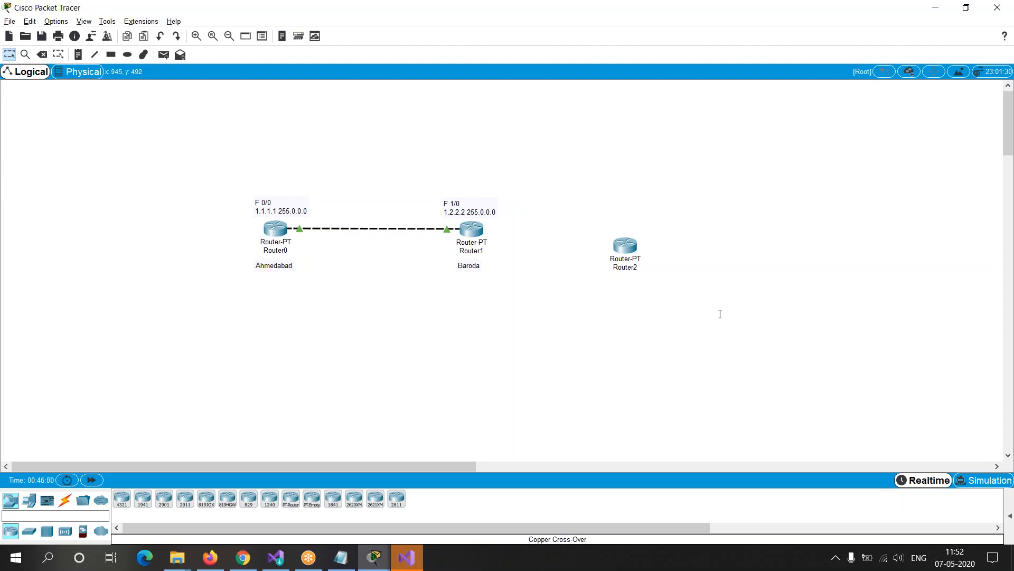
{"action": "left_click", "coordinate": [790, 60]}
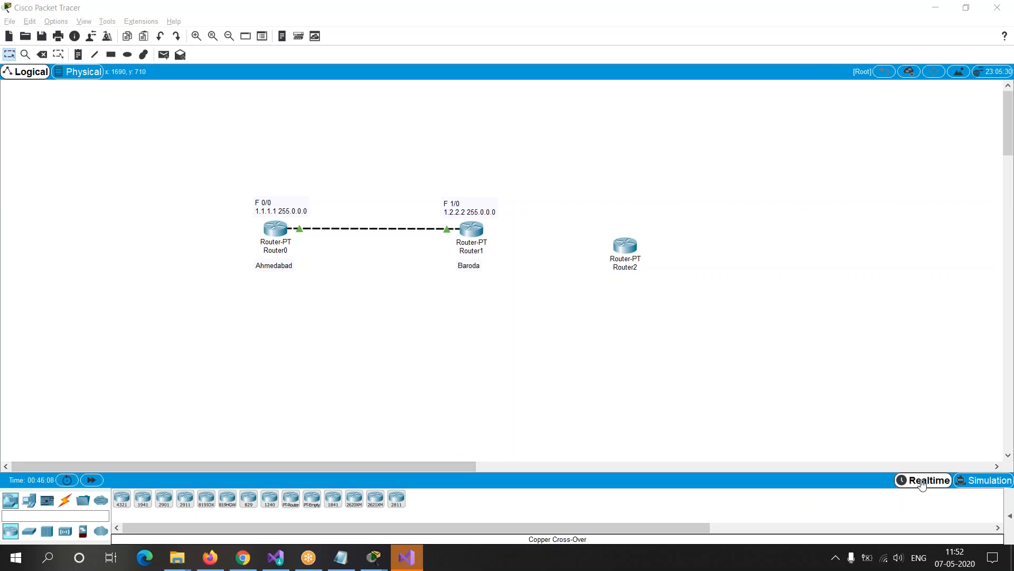
{"action": "left_click", "coordinate": [984, 483]}
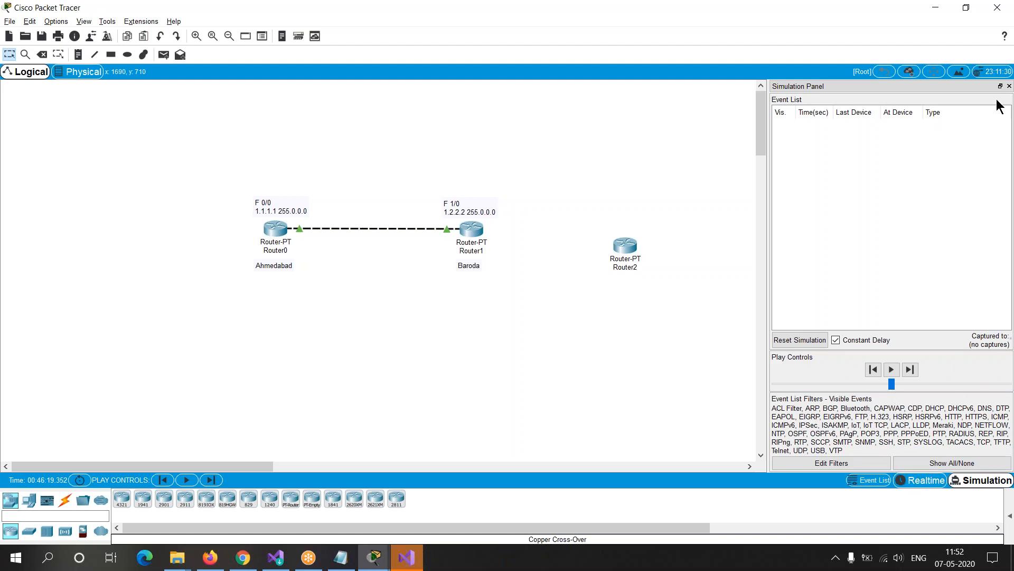
{"action": "left_click", "coordinate": [1010, 86]}
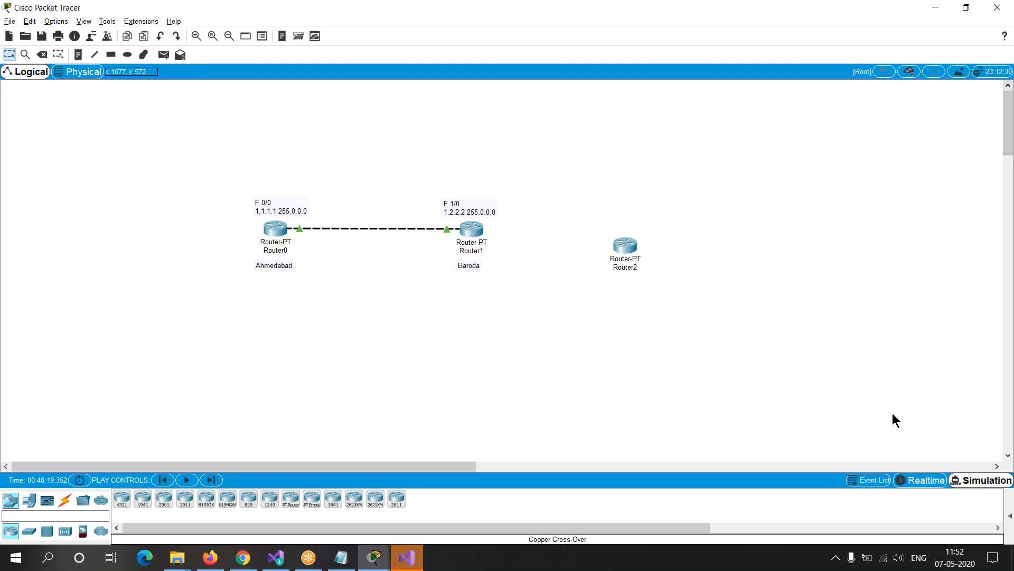
{"action": "left_click", "coordinate": [922, 480]}
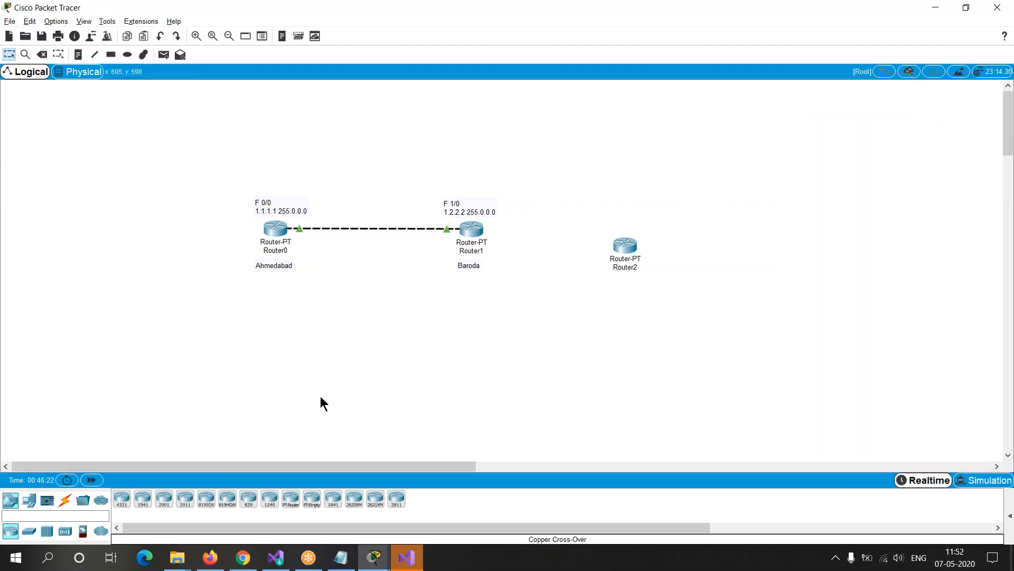
{"action": "left_click", "coordinate": [404, 559]}
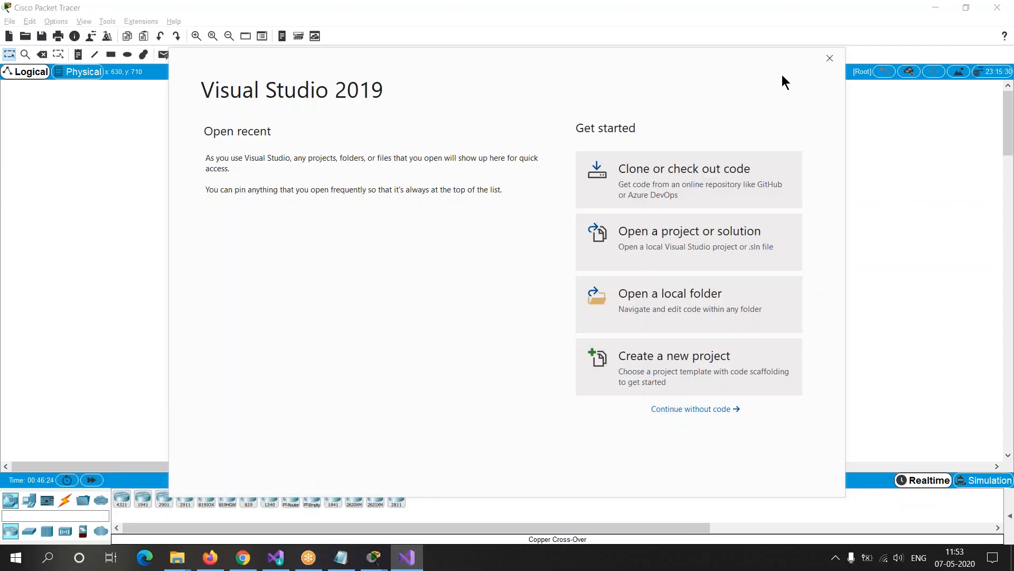
{"action": "left_click", "coordinate": [828, 58]}
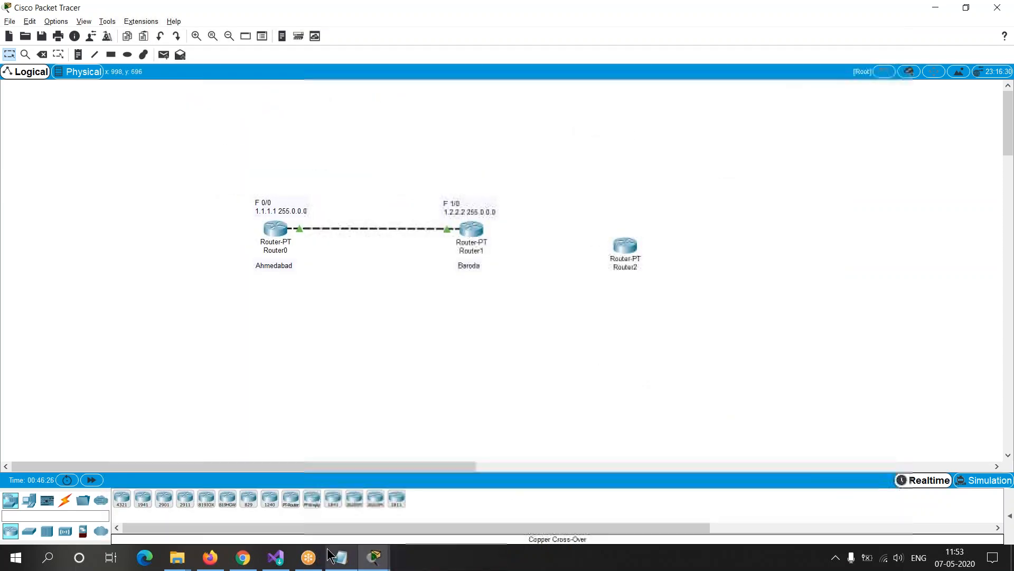
Step: Switch to the Notepad training notes and review the two lines describing Telnet
{"action": "left_click", "coordinate": [344, 561]}
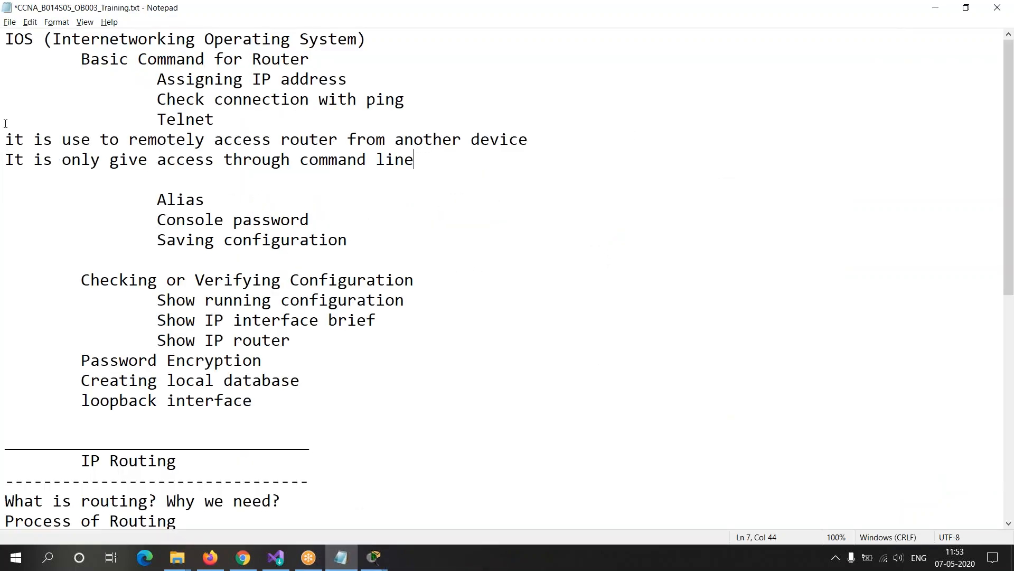
{"action": "left_click_drag", "start_coordinate": [5, 141], "coordinate": [496, 161]}
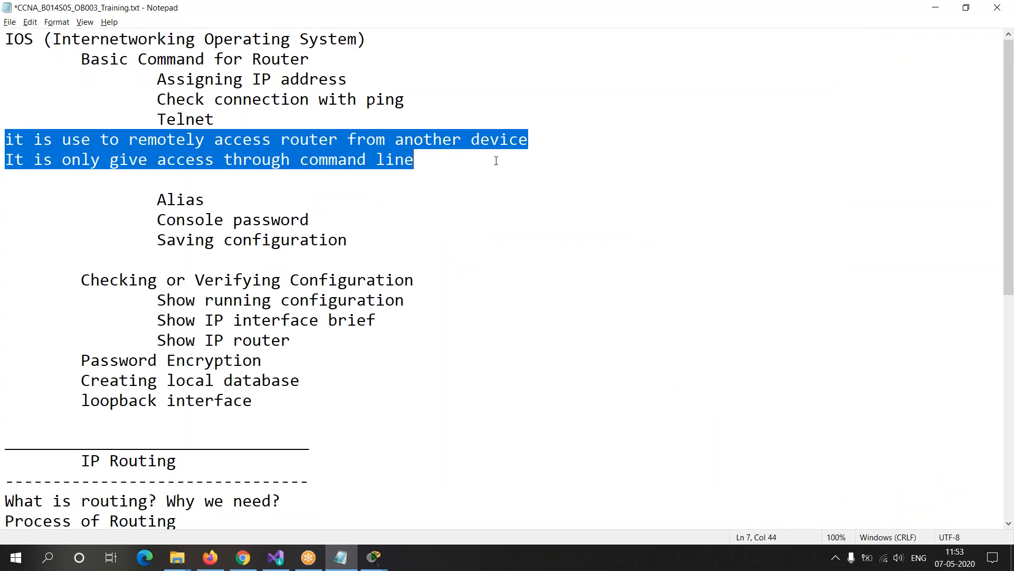
Step: Switch back to Packet Tracer and open Router1's command line in a maximized window
{"action": "key", "text": "alt+Tab"}
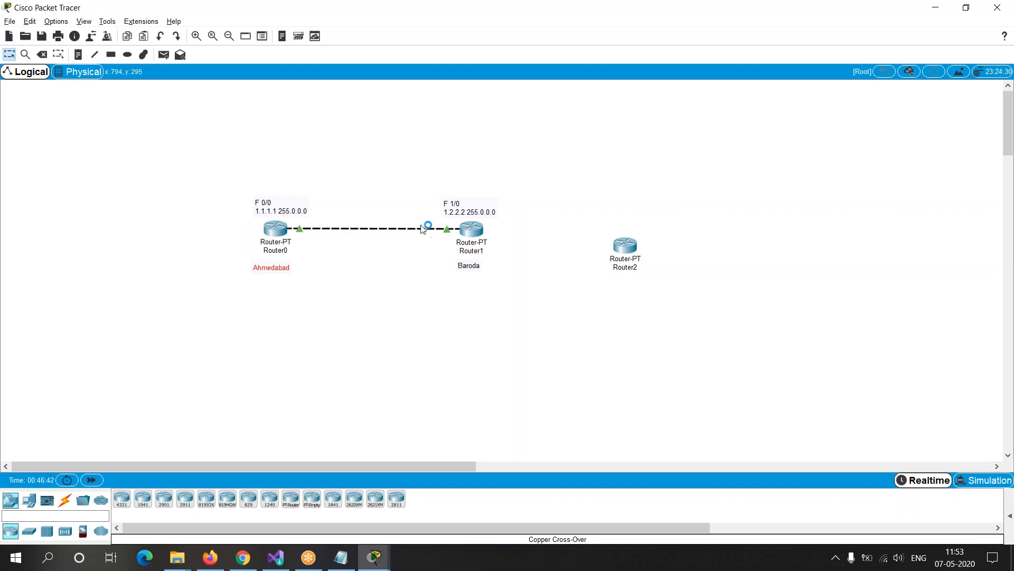
{"action": "left_click", "coordinate": [434, 296]}
{"action": "left_click", "coordinate": [476, 233]}
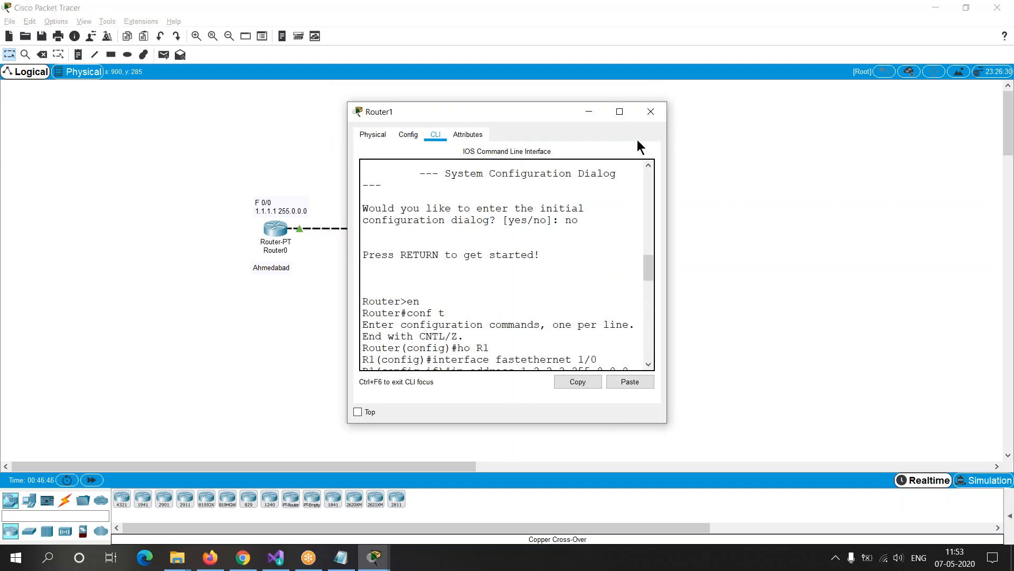
{"action": "left_click", "coordinate": [621, 112]}
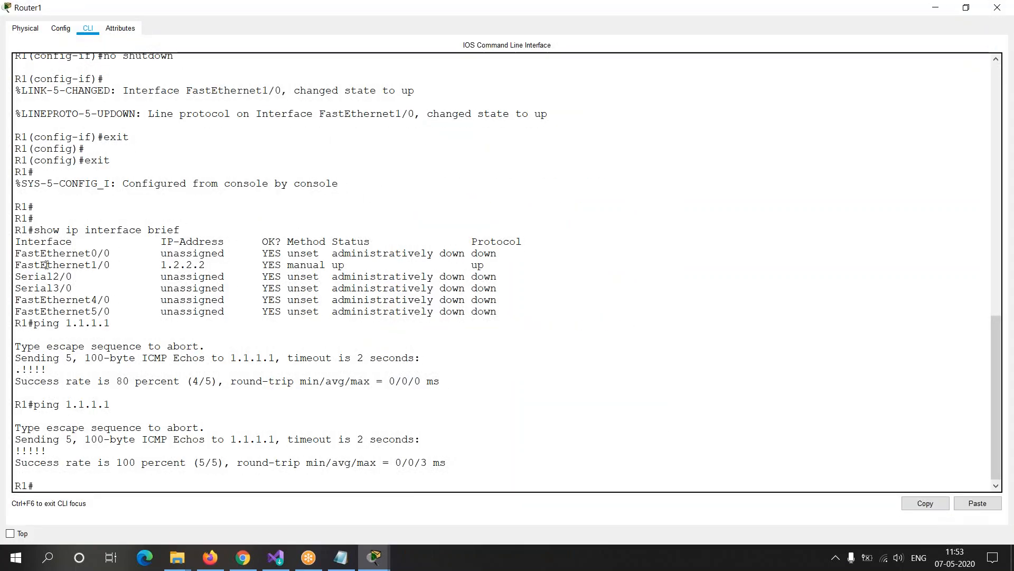
Step: Examine the FastEthernet0/0 and FastEthernet1/0 rows in Router1's "show ip interface brief" output
{"action": "left_click_drag", "start_coordinate": [15, 230], "coordinate": [506, 308]}
{"action": "left_click", "coordinate": [106, 288]}
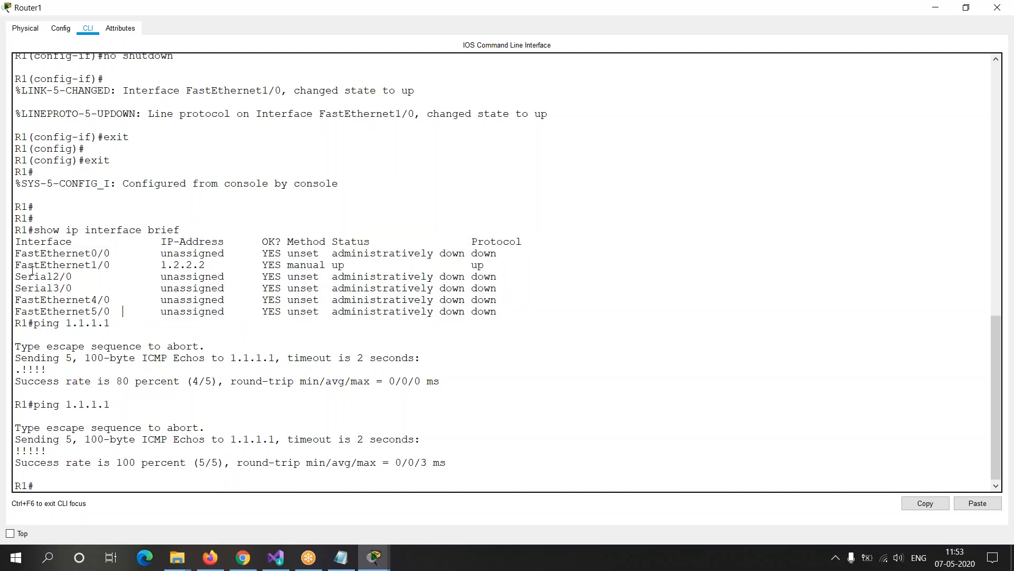
{"action": "left_click_drag", "start_coordinate": [15, 264], "coordinate": [217, 265]}
{"action": "left_click_drag", "start_coordinate": [15, 254], "coordinate": [252, 254]}
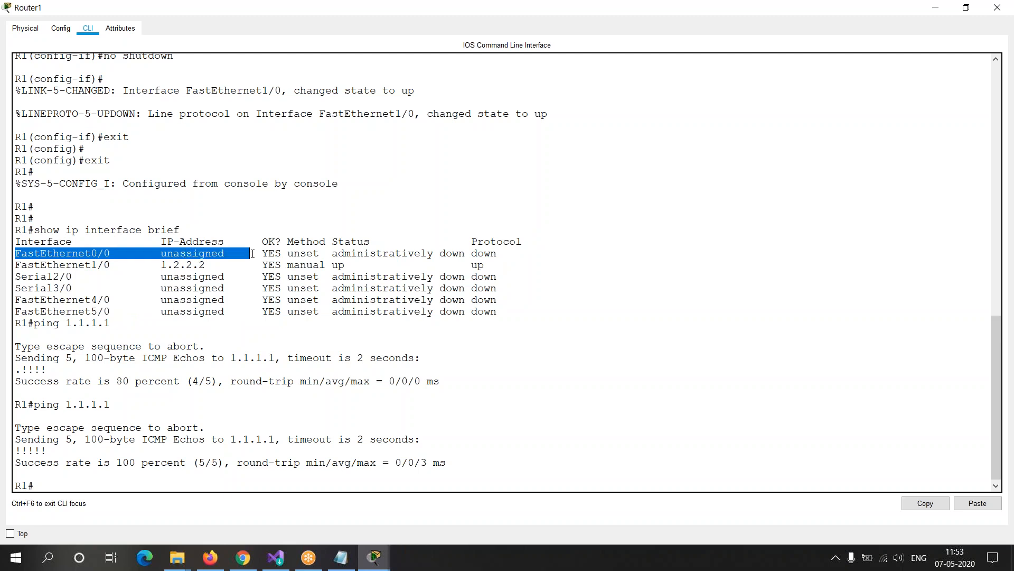
{"action": "left_click", "coordinate": [13, 476]}
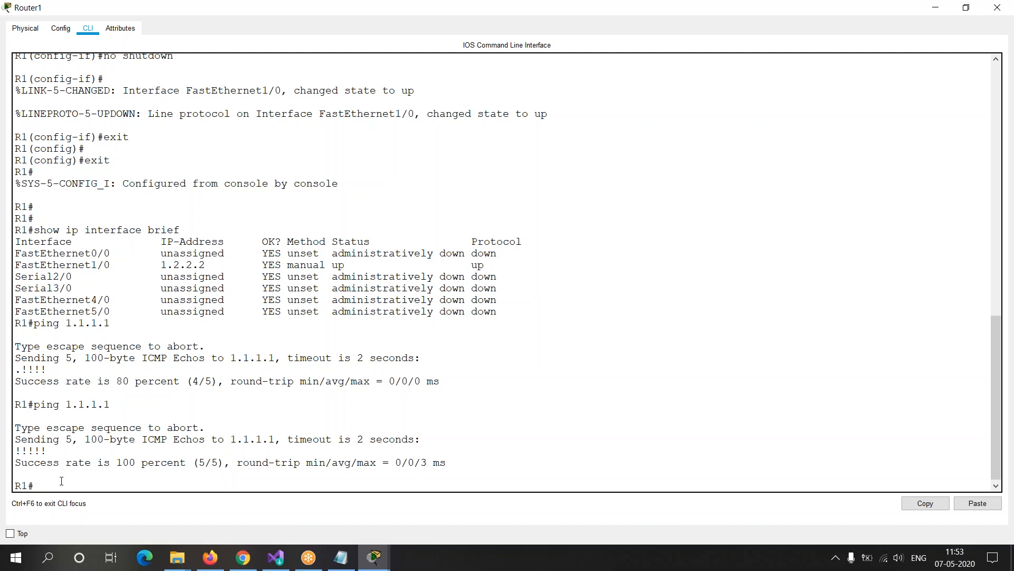
{"action": "left_click_drag", "start_coordinate": [142, 253], "coordinate": [358, 257]}
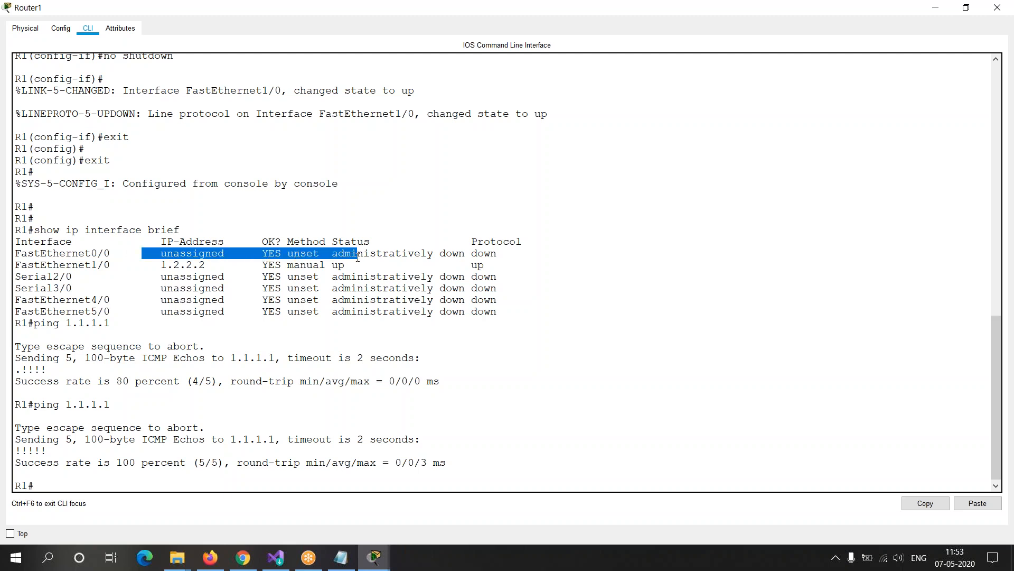
{"action": "left_click", "coordinate": [111, 257]}
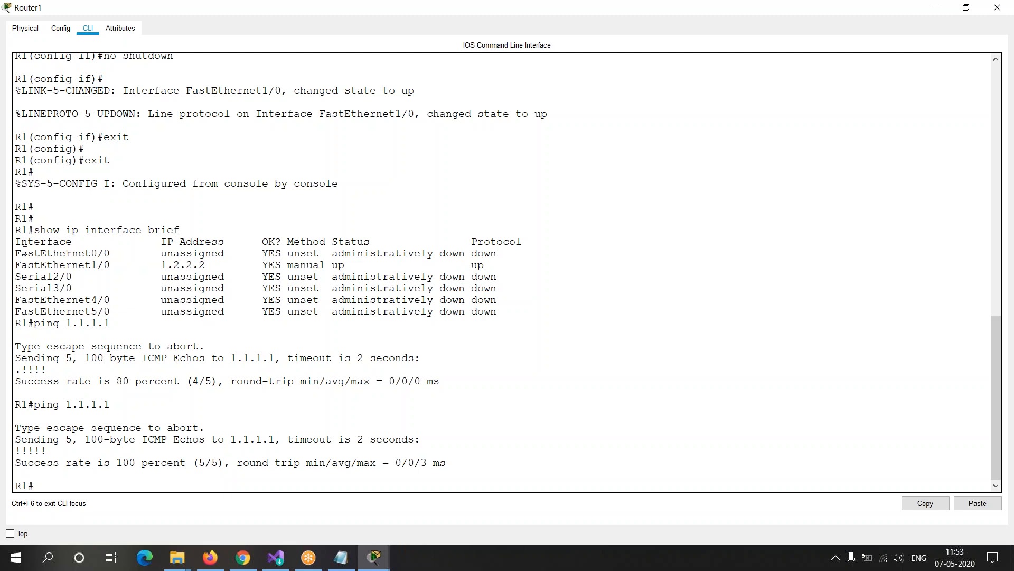
{"action": "left_click_drag", "start_coordinate": [15, 253], "coordinate": [268, 254]}
{"action": "left_click", "coordinate": [211, 366]}
{"action": "left_click_drag", "start_coordinate": [158, 254], "coordinate": [246, 257]}
{"action": "left_click", "coordinate": [128, 480]}
Step: Switch to the Notepad training notes and insert blank lines below the Telnet description
{"action": "key", "text": "alt+Tab"}
{"action": "key", "text": "alt+Tab"}
{"action": "key", "text": "alt+Tab"}
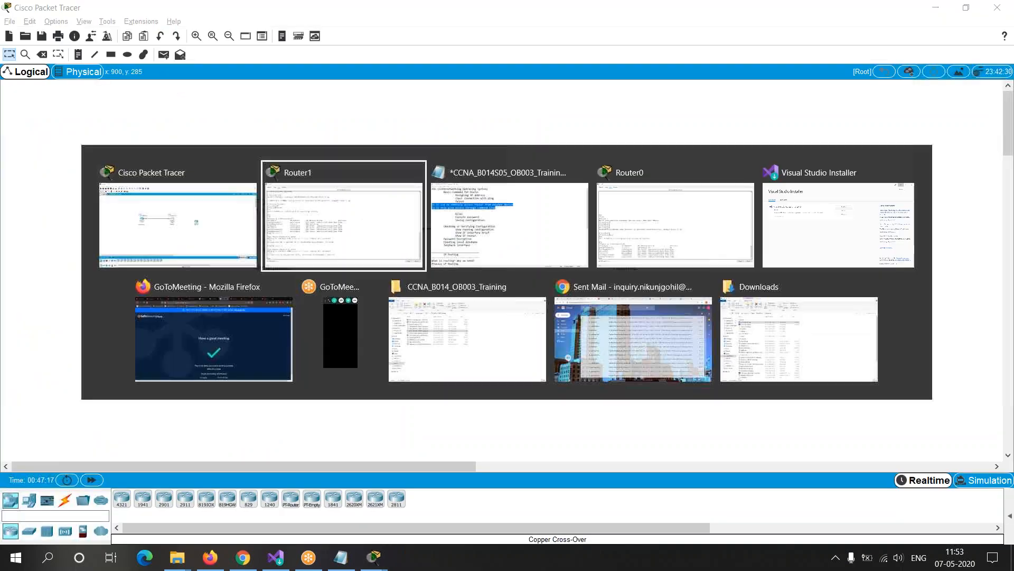
{"action": "key", "text": "Down"}
{"action": "key", "text": "Up"}
{"action": "key", "text": "Down"}
{"action": "key", "text": "Return"}
{"action": "key", "text": "Return"}
{"action": "key", "text": "Return"}
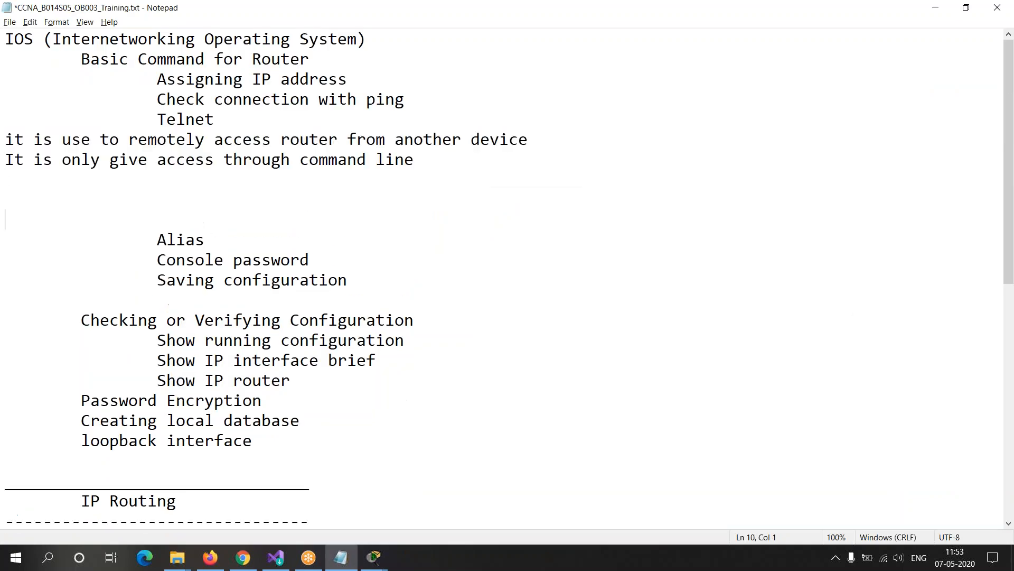
Step: Add the heading "Telnet Client service" below the Telnet description, followed by a new line
{"action": "key", "text": "Up"}
{"action": "key", "text": "Up"}
{"action": "type", "text": "Tw"}
{"action": "key", "text": "BackSpace"}
{"action": "type", "text": "elnet "}
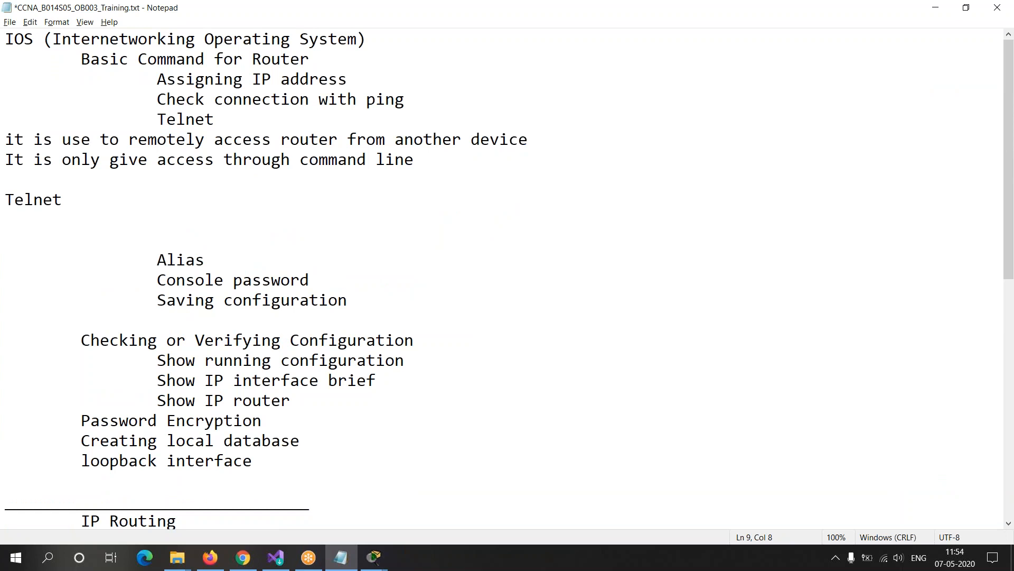
{"action": "type", "text": "Client service"}
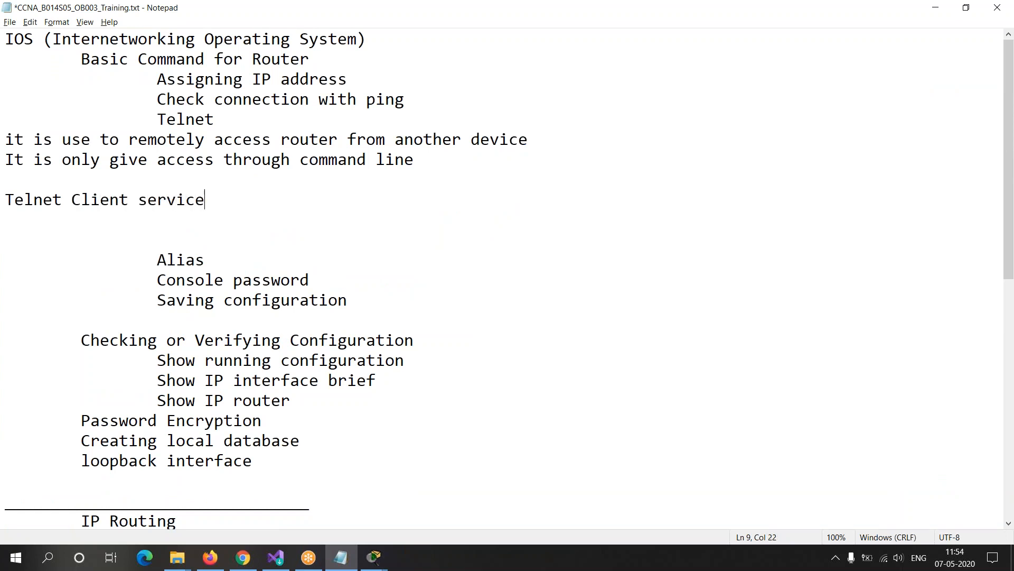
{"action": "key", "text": "Return"}
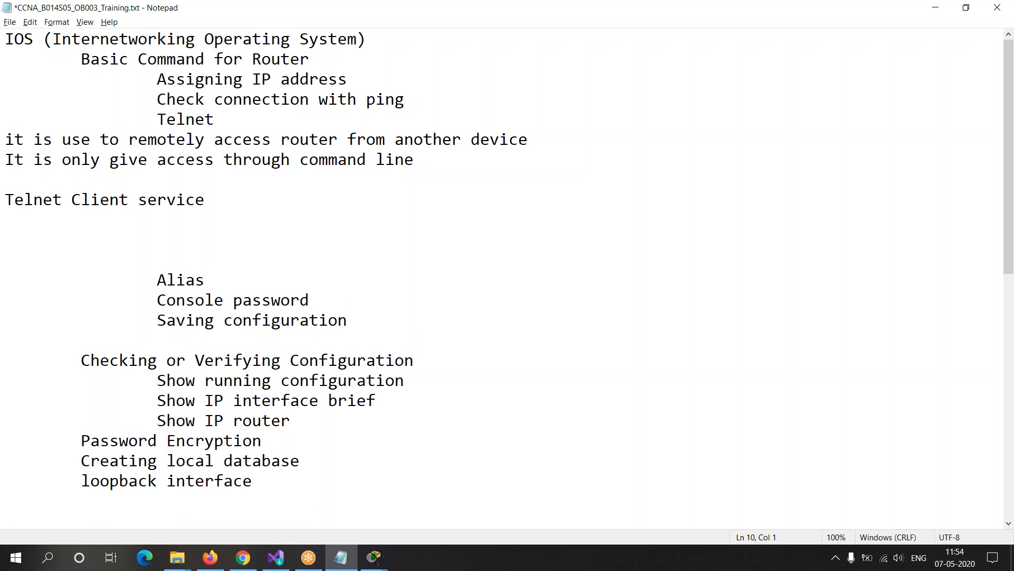
{"action": "key", "text": "Up"}
{"action": "key", "text": "shift+Down"}
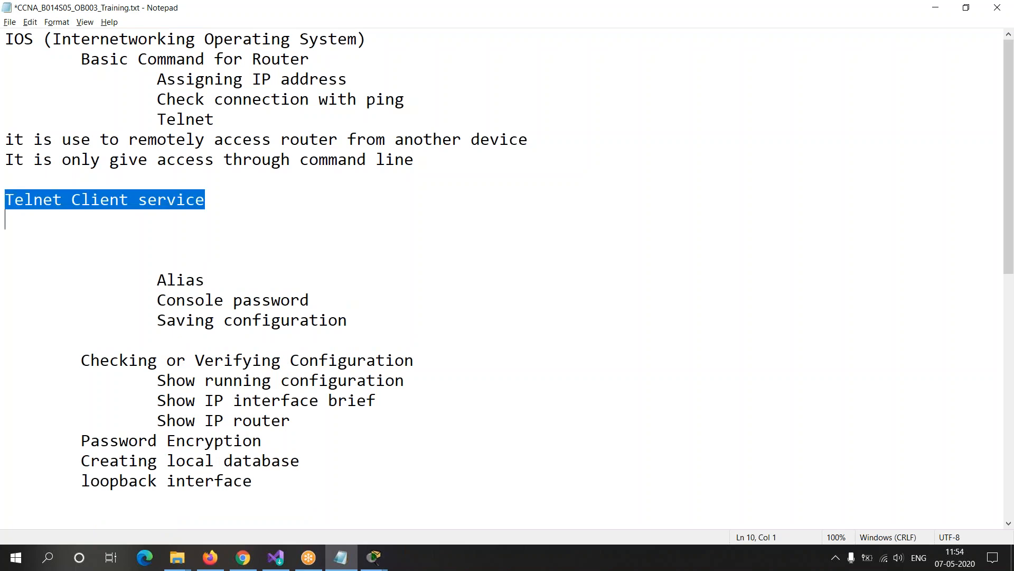
{"action": "key", "text": "Down"}
{"action": "key", "text": "Up"}
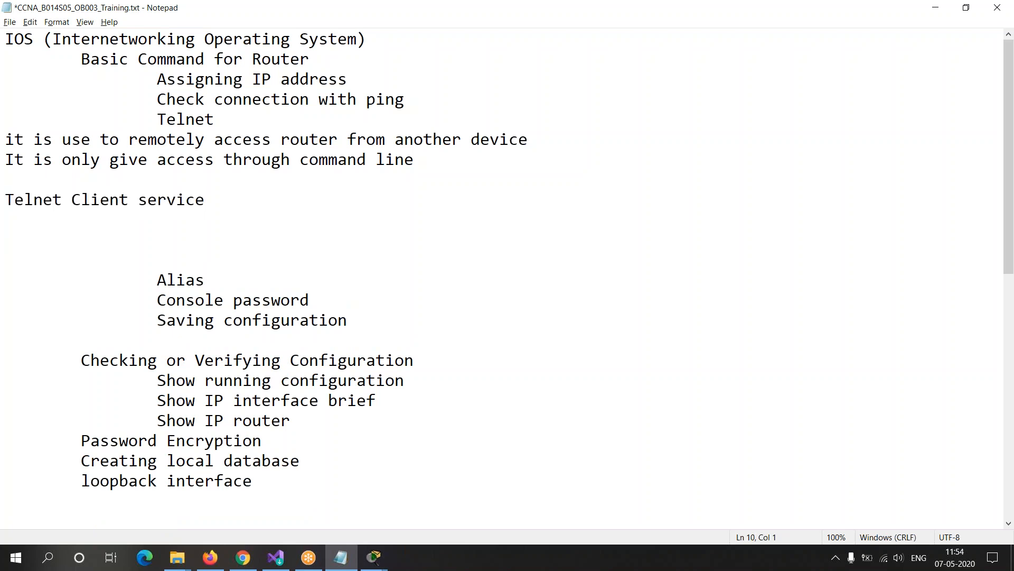
Step: Add the heading "Telnet access" a few lines below "Telnet Client service"
{"action": "key", "text": "Return"}
{"action": "key", "text": "Return"}
{"action": "type", "text": "Te"}
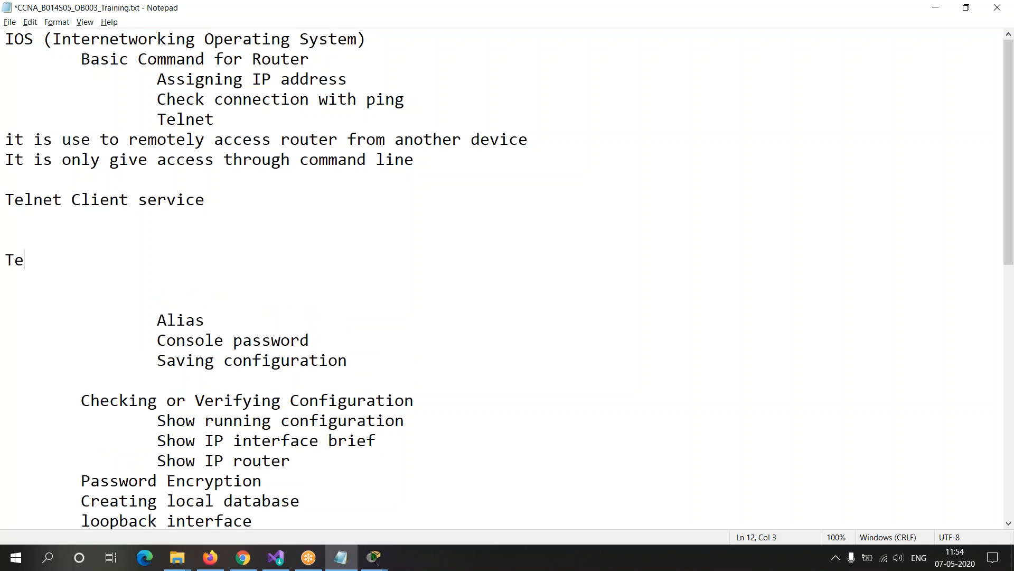
{"action": "type", "text": "lnet access"}
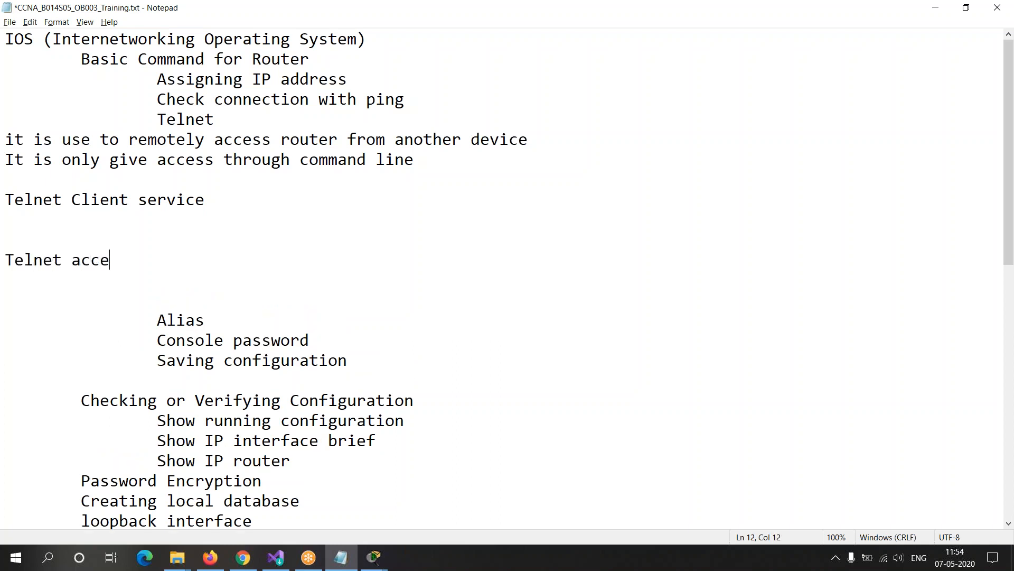
{"action": "key", "text": "Return"}
Step: Enter "R1 =" under the "Telnet Client service" heading and "R0 =" under "Telnet access"
{"action": "key", "text": "Up"}
{"action": "key", "text": "Up"}
{"action": "key", "text": "Up"}
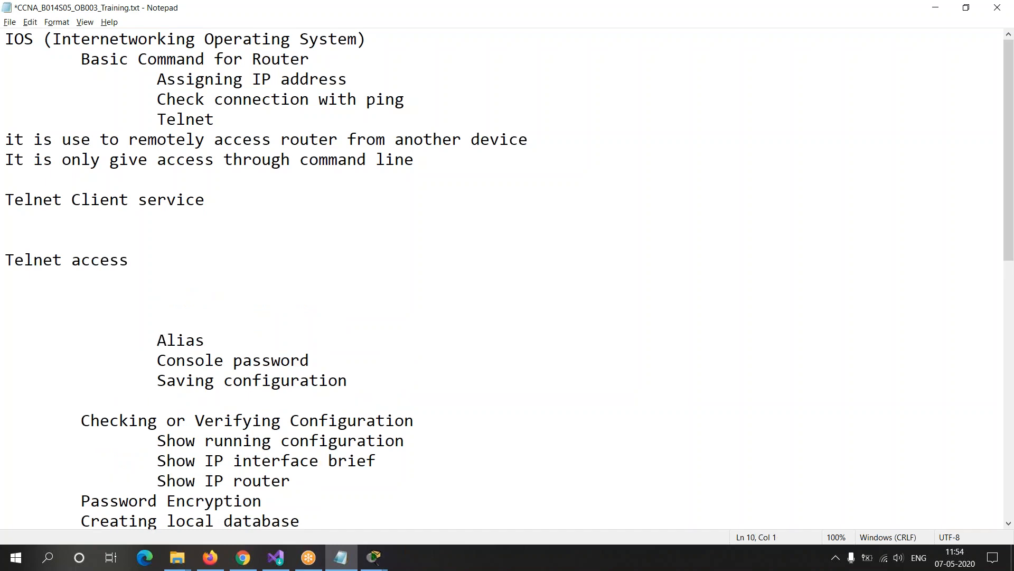
{"action": "type", "text": "R1 ="}
{"action": "key", "text": "Down"}
{"action": "key", "text": "Down"}
{"action": "key", "text": "Down"}
{"action": "type", "text": "R0 ="}
Step: Make room below "R1 =" and write "conft = line vty 0" on the next line
{"action": "key", "text": "Up"}
{"action": "key", "text": "Up"}
{"action": "key", "text": "Up"}
{"action": "key", "text": "Return"}
{"action": "key", "text": "Return"}
{"action": "key", "text": "Up"}
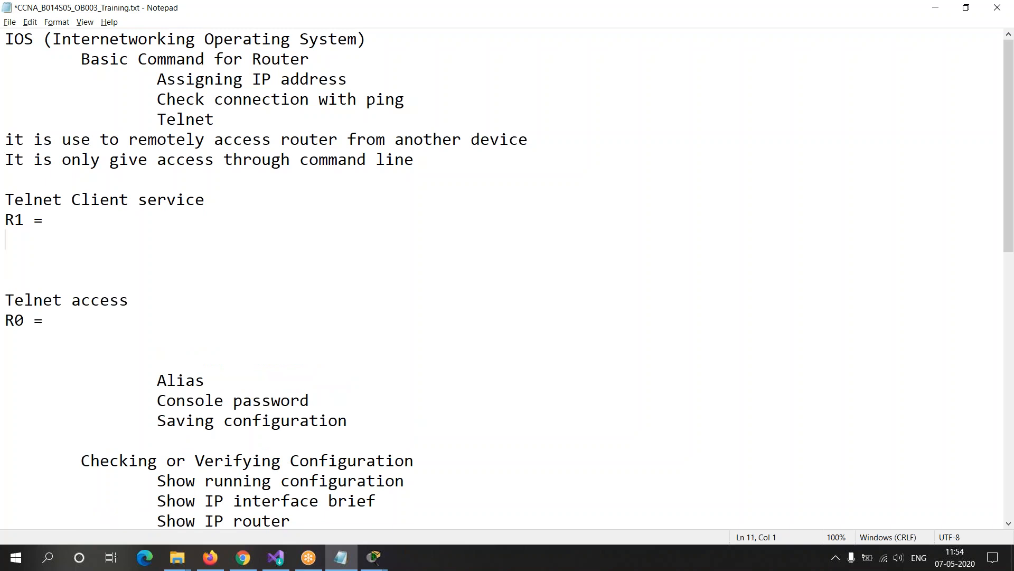
{"action": "type", "text": "conft = line vty "}
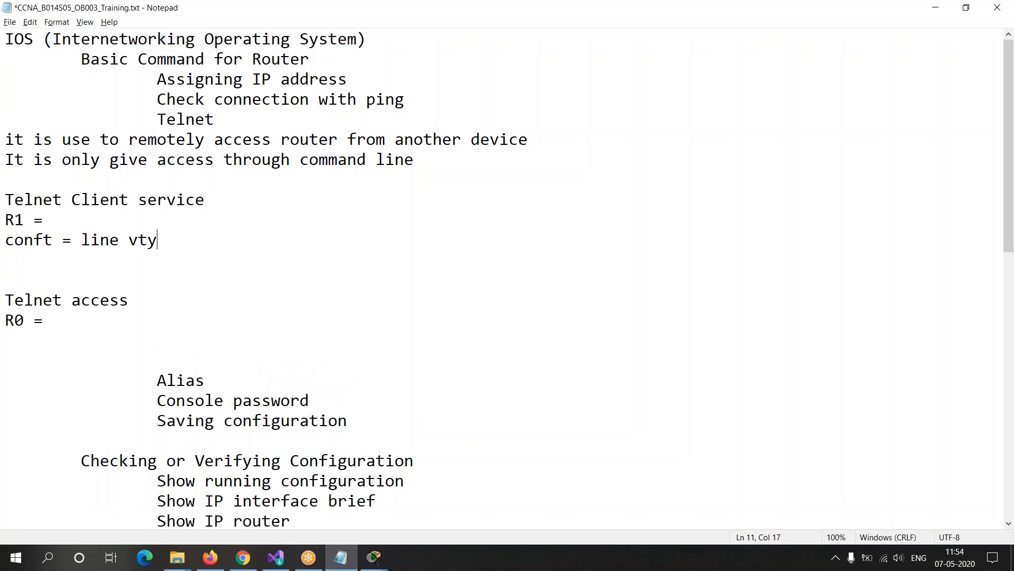
{"action": "type", "text": "0"}
Step: Split the command line so that "line vty 0" sits on its own line beneath "conft ="
{"action": "key", "text": "Left"}
{"action": "key", "text": "Left"}
{"action": "key", "text": "Left"}
{"action": "key", "text": "Left"}
{"action": "key", "text": "Left"}
{"action": "key", "text": "Left"}
{"action": "key", "text": "Left"}
{"action": "key", "text": "Left"}
{"action": "key", "text": "Left"}
{"action": "key", "text": "Left"}
{"action": "key", "text": "Return"}
Step: Append the explanation "(logical 0 line, access)" after "line vty 0"
{"action": "key", "text": "End"}
{"action": "type", "text": "("}
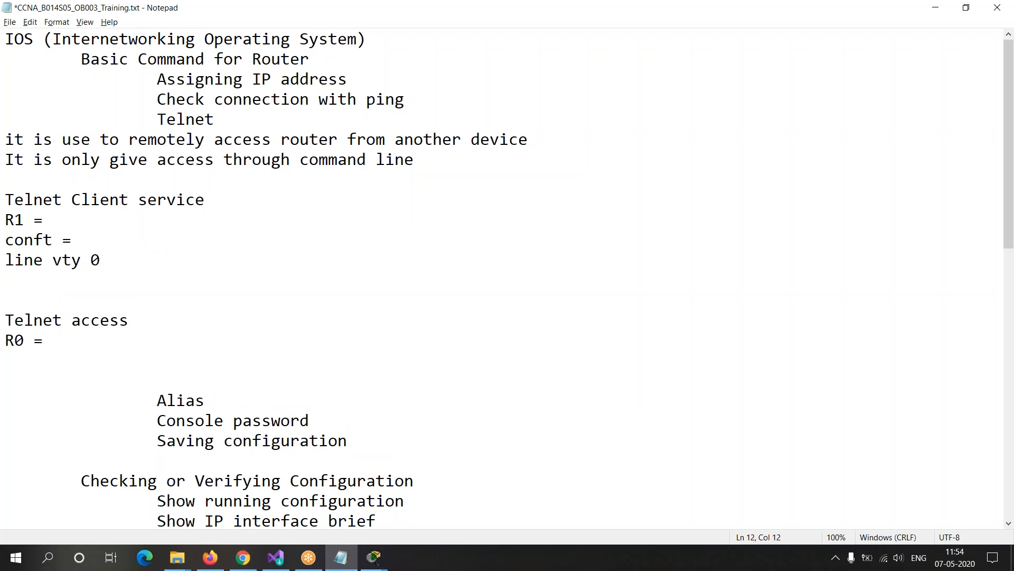
{"action": "type", "text": "1"}
{"action": "key", "text": "BackSpace"}
{"action": "type", "text": "logical 0 line"}
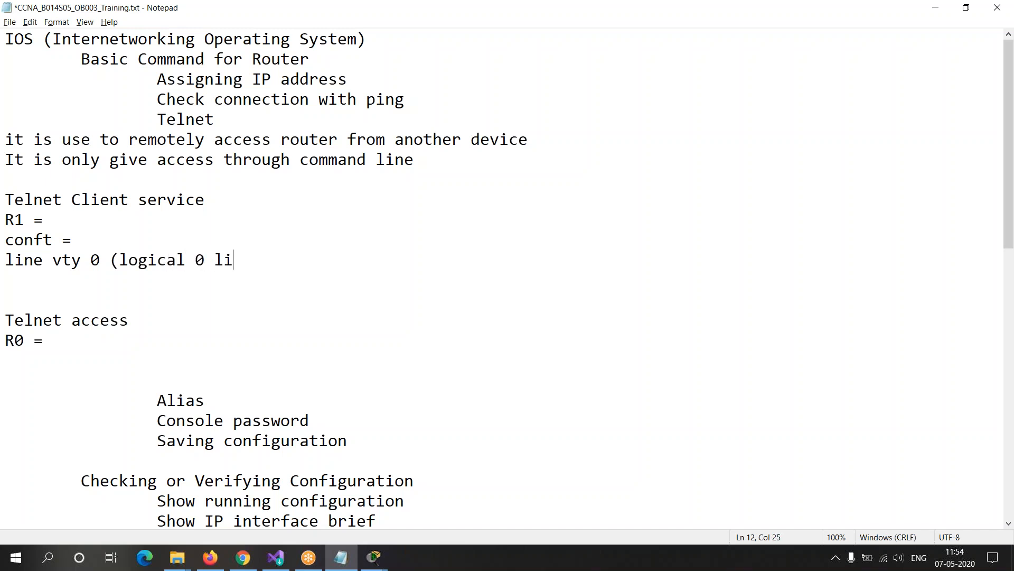
{"action": "type", "text": ", access)"}
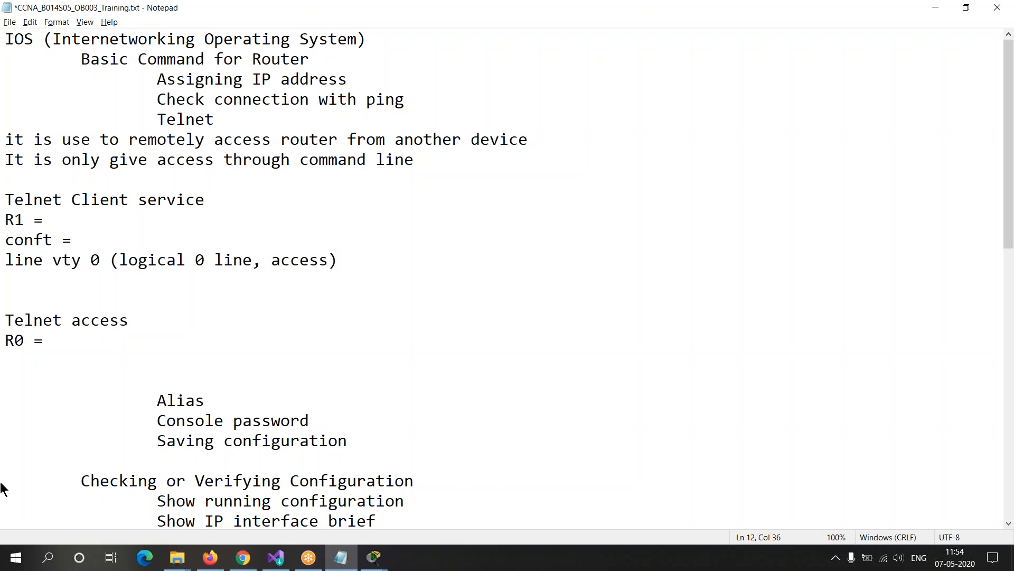
Step: Review the parts of the "line vty 0" command by highlighting them in the notes
{"action": "left_click_drag", "start_coordinate": [46, 259], "coordinate": [86, 263]}
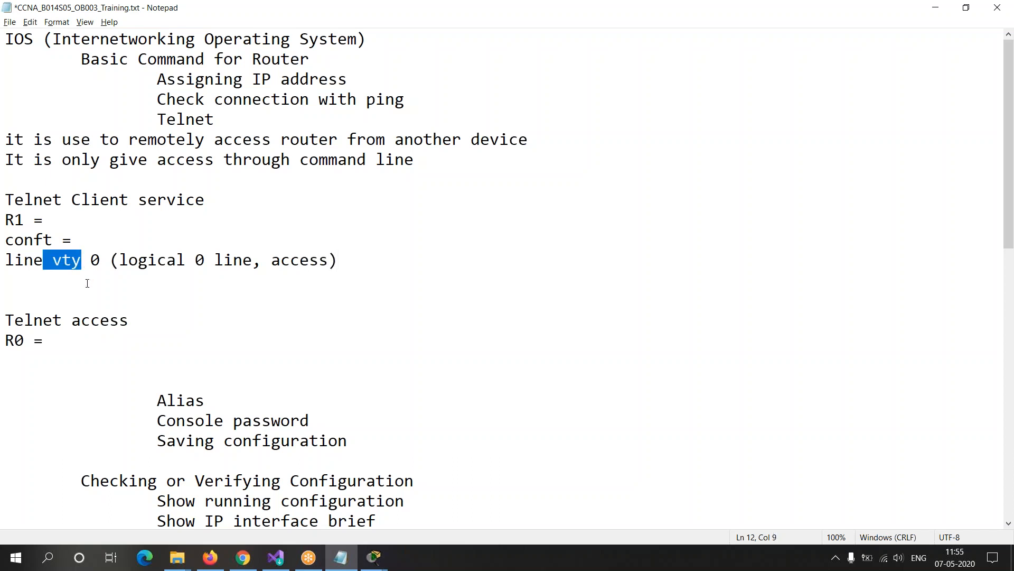
{"action": "left_click", "coordinate": [87, 283]}
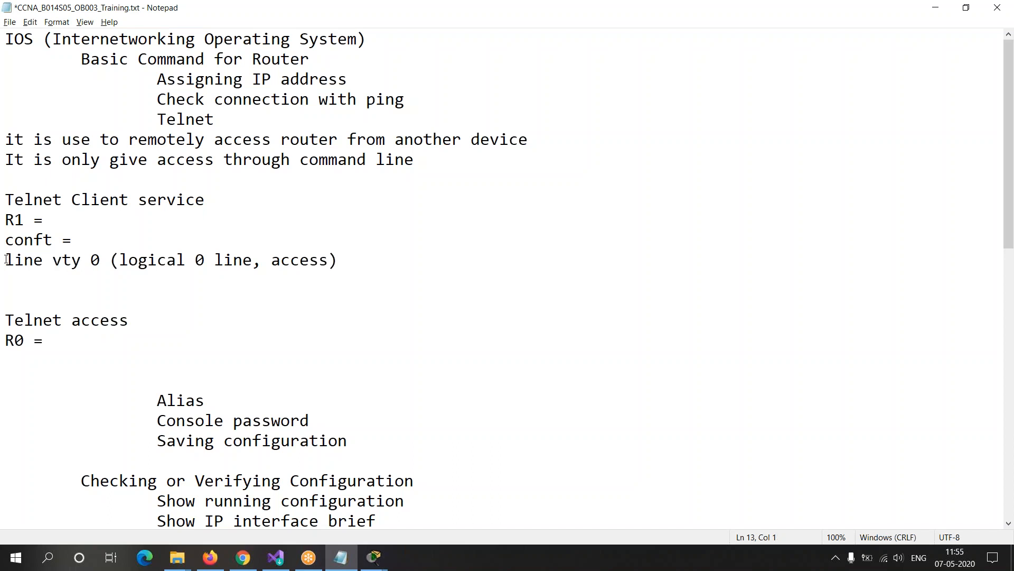
{"action": "left_click_drag", "start_coordinate": [6, 260], "coordinate": [52, 260]}
{"action": "left_click", "coordinate": [111, 260]}
{"action": "left_click", "coordinate": [352, 275]}
{"action": "left_click_drag", "start_coordinate": [6, 260], "coordinate": [114, 259]}
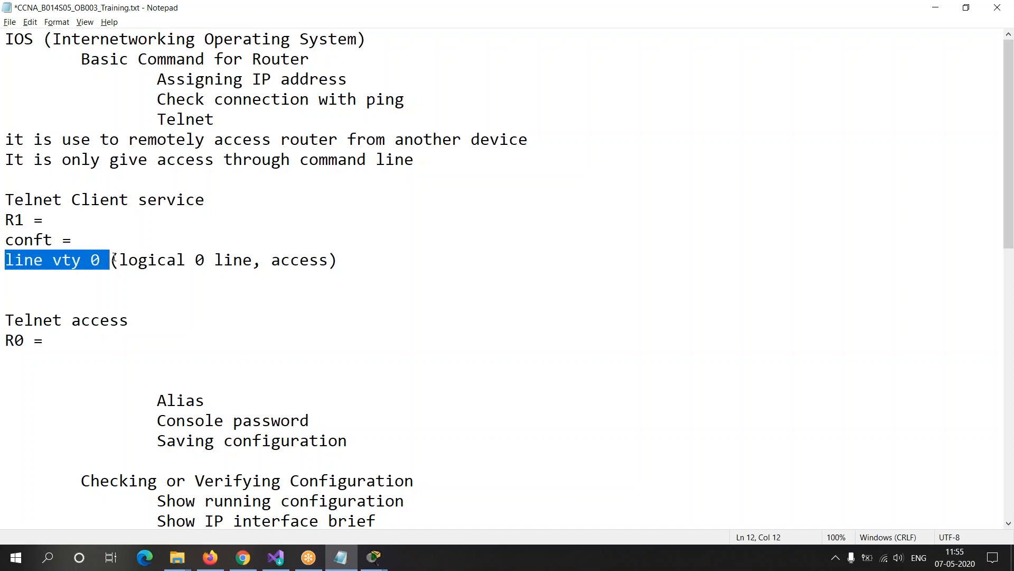
{"action": "left_click", "coordinate": [354, 260]}
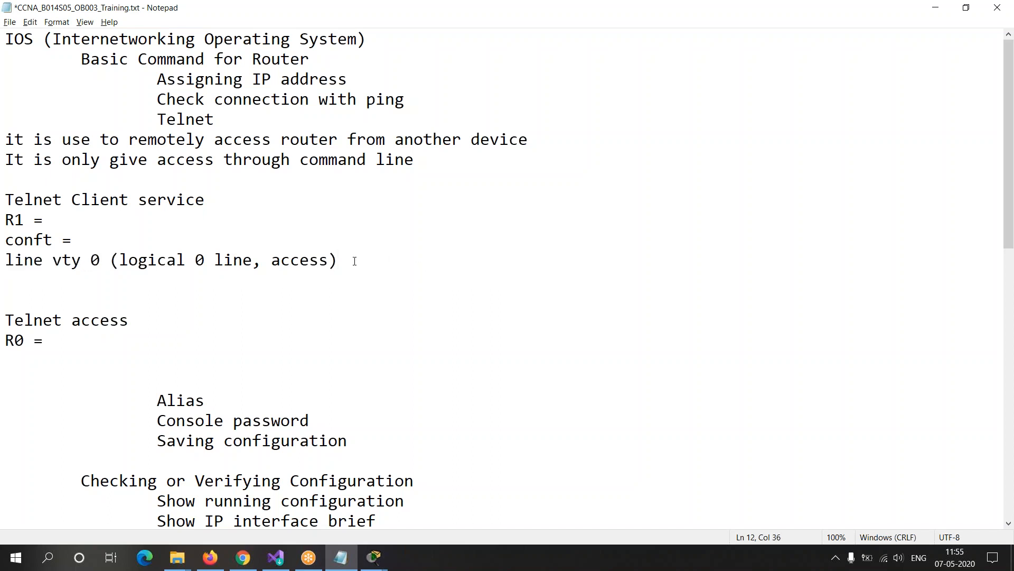
Step: Begin a command line directly beneath the "line vty 0" line with the text "pass"
{"action": "key", "text": "Return"}
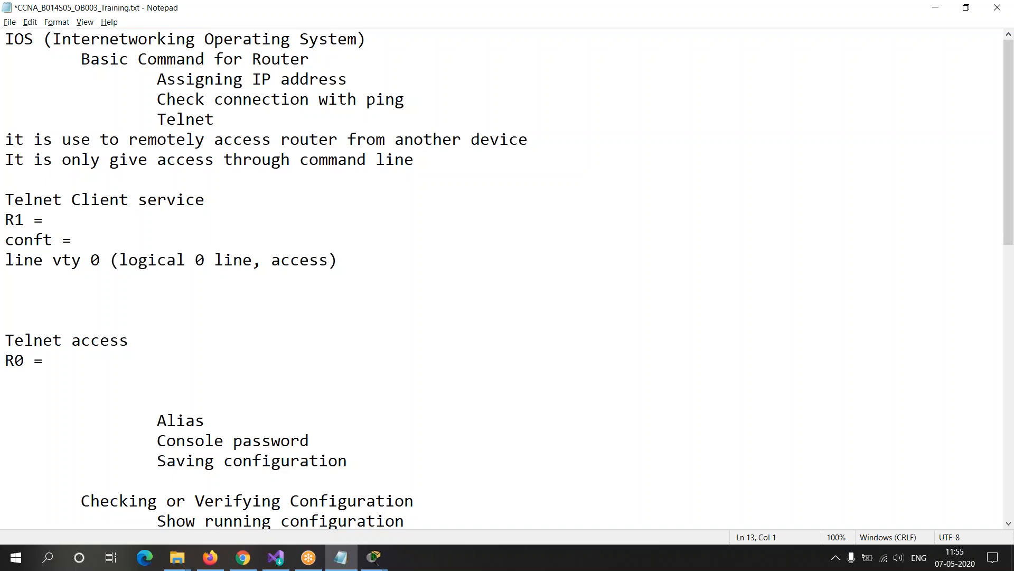
{"action": "type", "text": "passwd"}
{"action": "key", "text": "BackSpace"}
{"action": "type", "text": "oe"}
{"action": "key", "text": "BackSpace"}
{"action": "key", "text": "BackSpace"}
{"action": "key", "text": "BackSpace"}
Step: Review the "line vty", "R1 =" and "conft =" entries by highlighting them in the notes
{"action": "left_click_drag", "start_coordinate": [5, 259], "coordinate": [92, 259]}
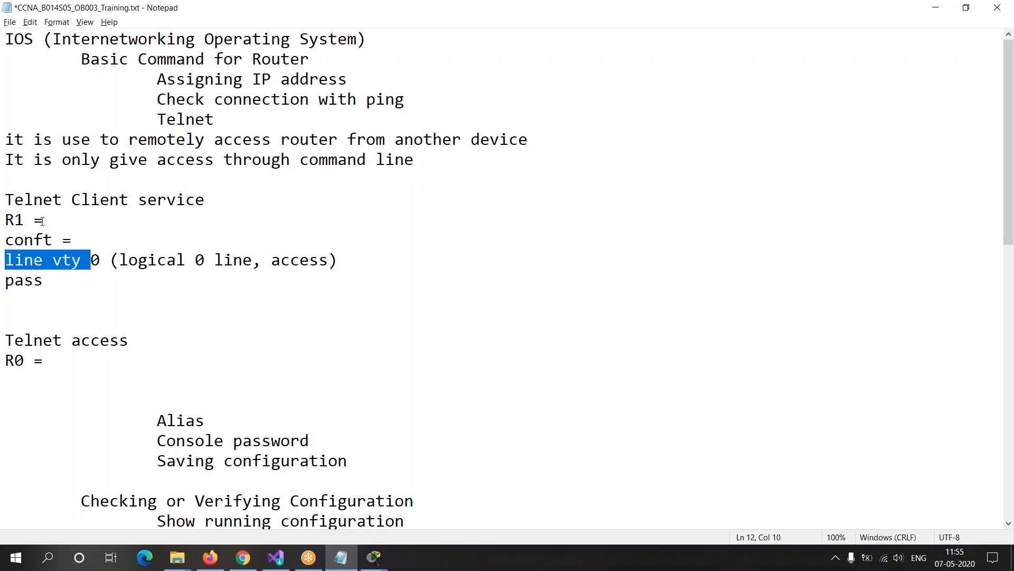
{"action": "left_click", "coordinate": [5, 221]}
{"action": "left_click_drag", "start_coordinate": [5, 220], "coordinate": [76, 215]}
{"action": "left_click", "coordinate": [76, 215]}
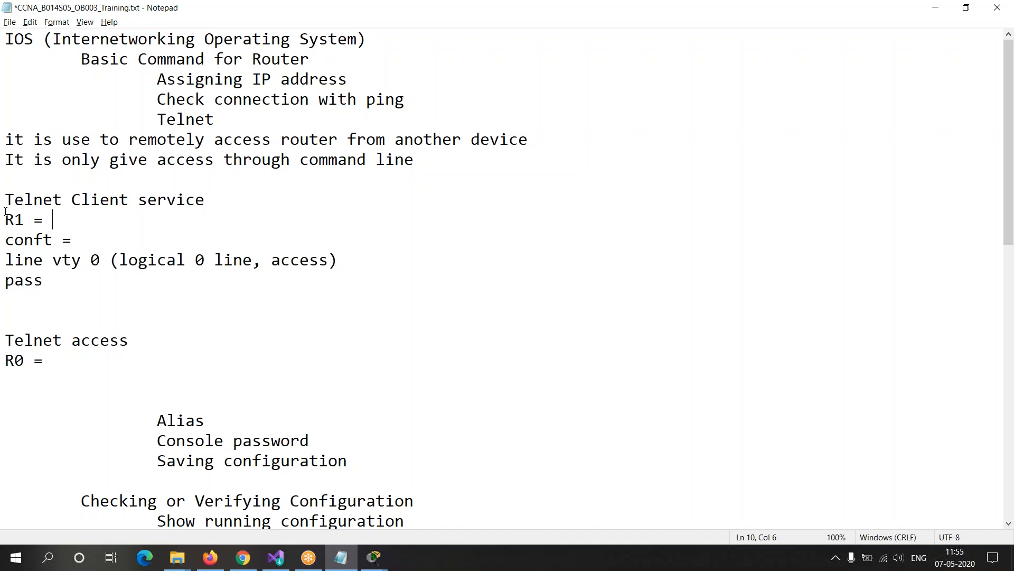
{"action": "left_click_drag", "start_coordinate": [5, 212], "coordinate": [83, 248]}
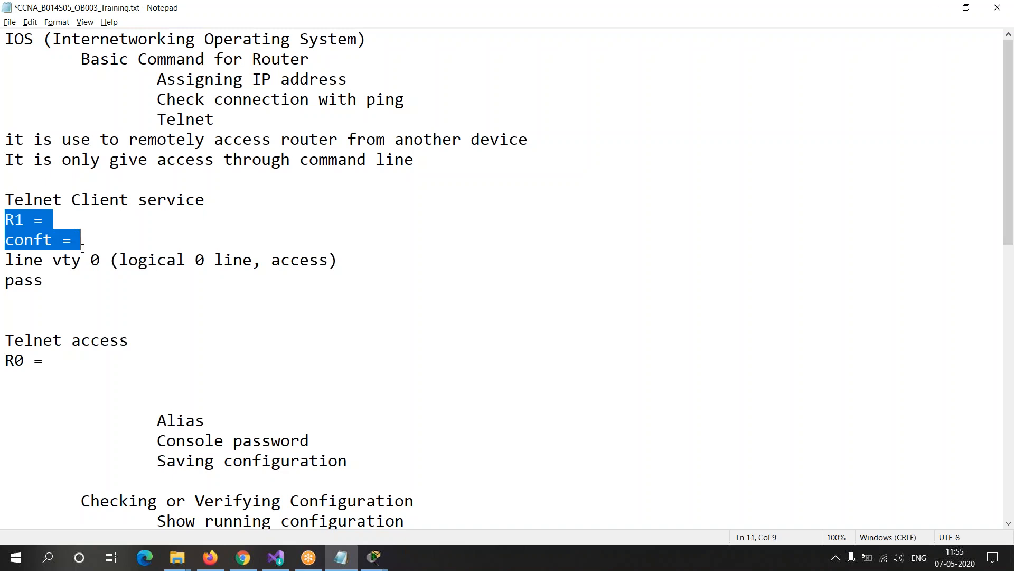
Step: Complete the unfinished "pass" line as the password command with the Telnet password value, and start a new line beneath it
{"action": "left_click", "coordinate": [59, 282]}
{"action": "type", "text": "word"}
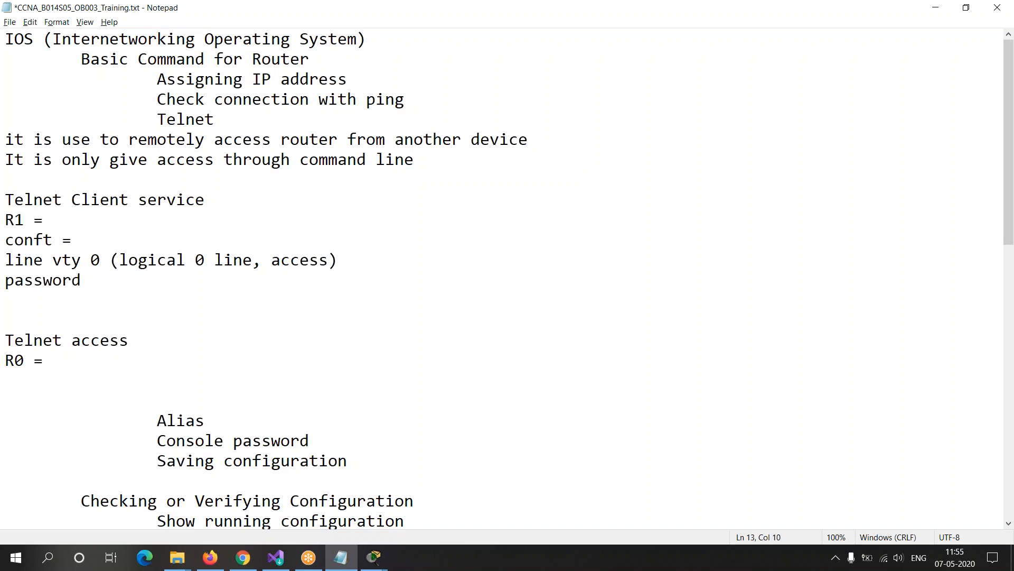
{"action": "type", "text": " 123"}
{"action": "key", "text": "Return"}
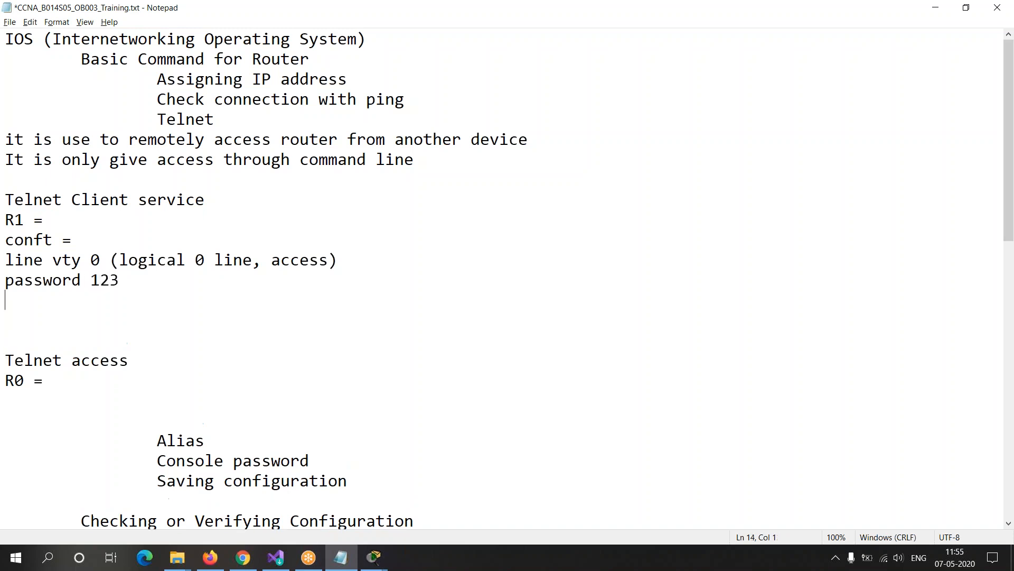
Step: Insert a blank line between "conft =" and the "line vty 0" line
{"action": "key", "text": "Up"}
{"action": "key", "text": "Up"}
{"action": "key", "text": "Return"}
{"action": "key", "text": "Down"}
{"action": "key", "text": "Down"}
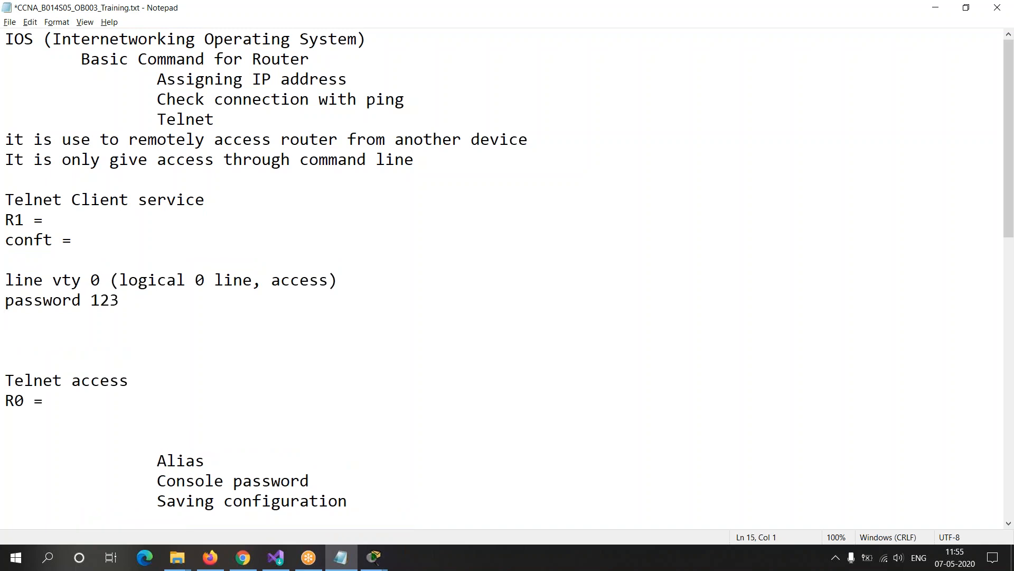
Step: Append the explanation "(Set password for telnet)" to the password line and start a new line below it
{"action": "key", "text": "Left"}
{"action": "type", "text": "(Set pass"}
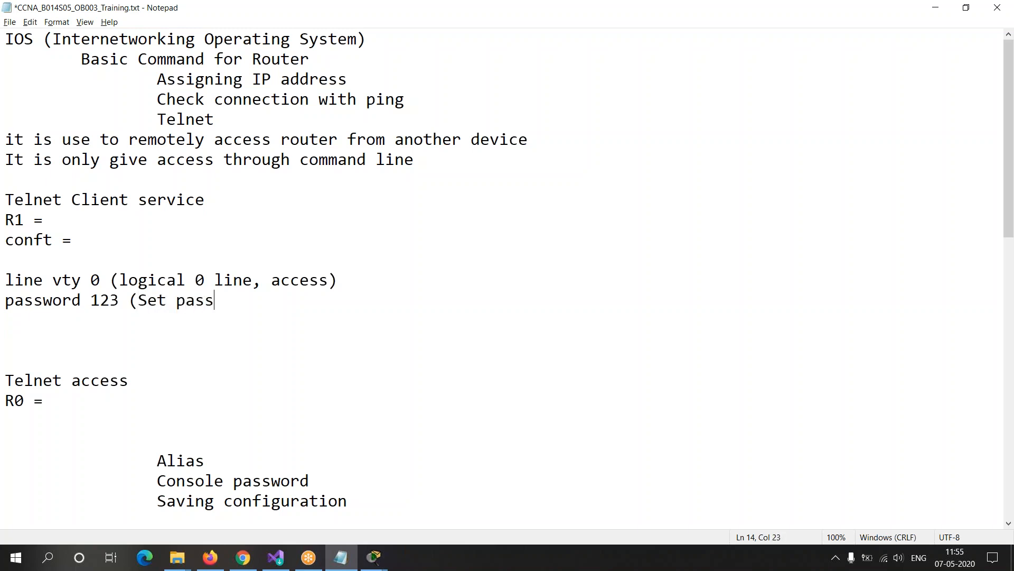
{"action": "type", "text": "word for telnet"}
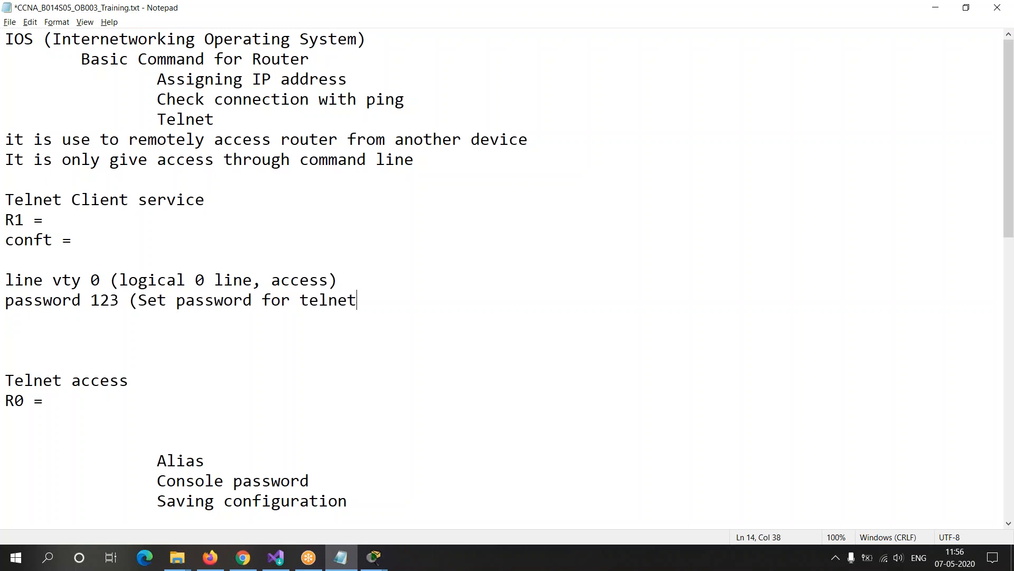
{"action": "type", "text": ")"}
{"action": "key", "text": "Return"}
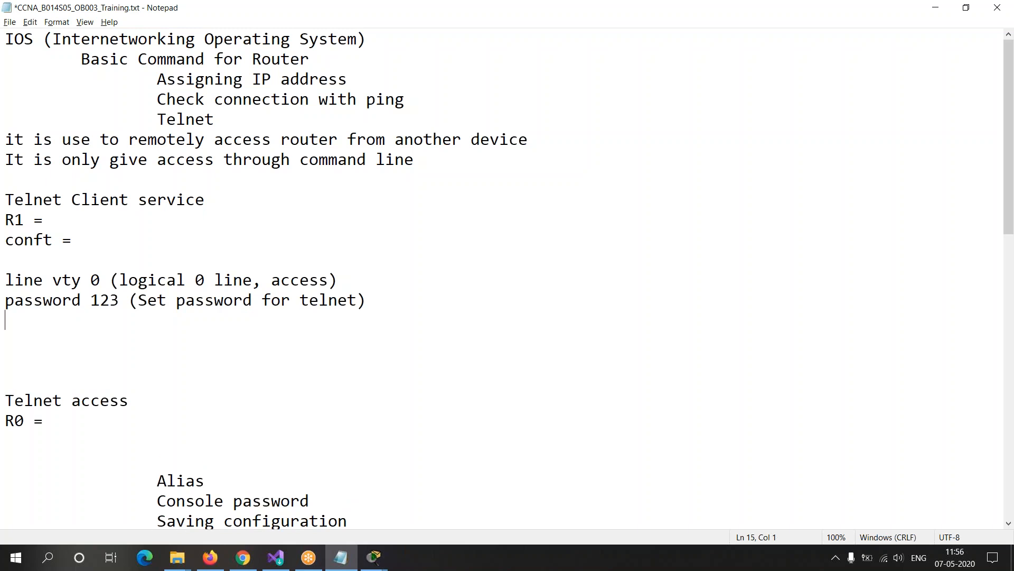
Step: Write the command "login" with the tab-separated explanation "(service Active)" beneath the password line
{"action": "type", "text": "login"}
{"action": "key", "text": "Tab"}
{"action": "type", "text": "(servu"}
{"action": "key", "text": "BackSpace"}
{"action": "type", "text": "ice Active)"}
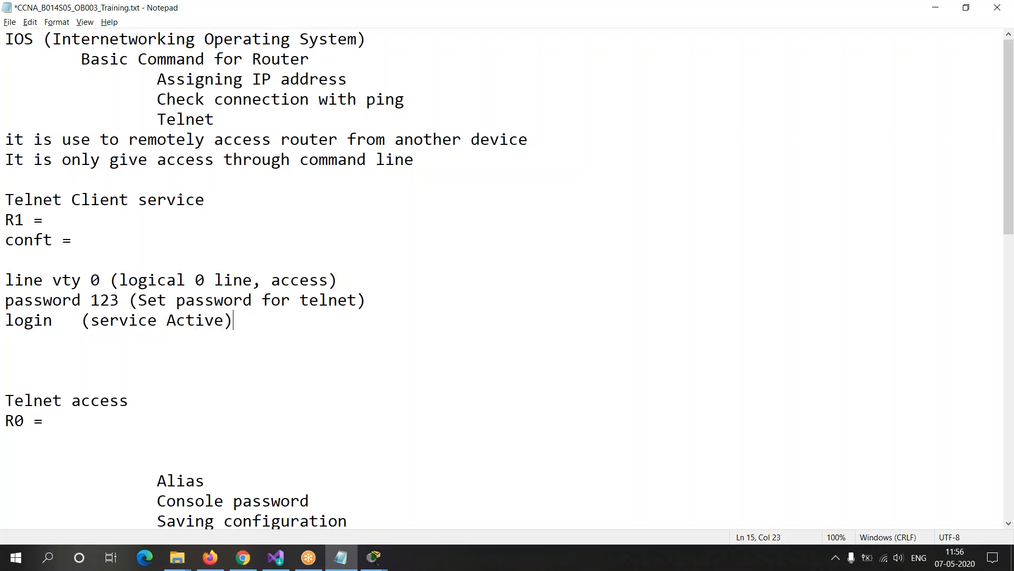
Step: Align the bracketed explanations of the line vty 0, password and login commands in one column using tab spacing
{"action": "left_click", "coordinate": [112, 280]}
{"action": "key", "text": "Tab"}
{"action": "key", "text": "Down"}
{"action": "key", "text": "Left"}
{"action": "key", "text": "Left"}
{"action": "key", "text": "Left"}
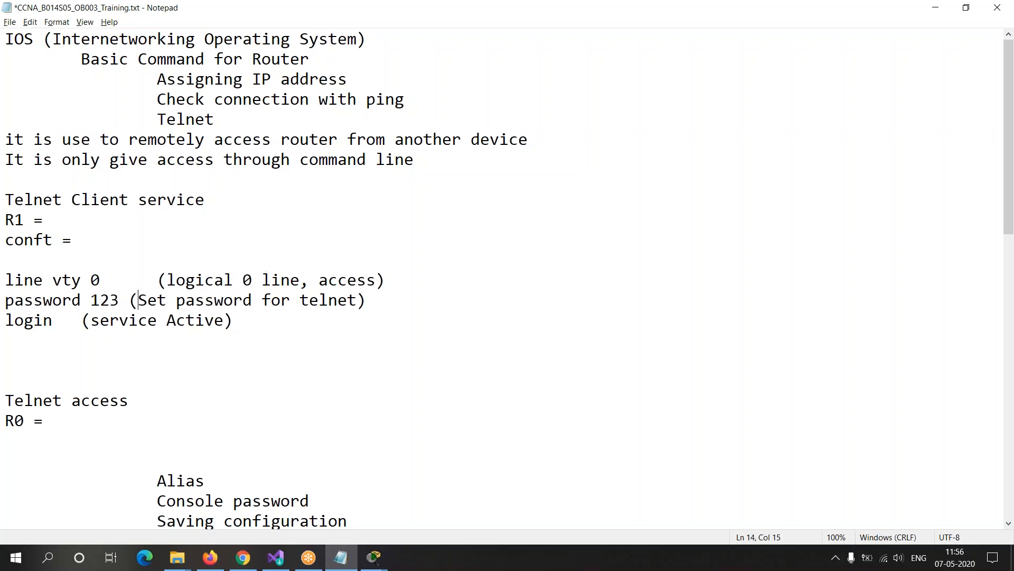
{"action": "key", "text": "Tab"}
{"action": "key", "text": "Down"}
{"action": "key", "text": "Left"}
{"action": "key", "text": "Left"}
{"action": "key", "text": "Left"}
{"action": "key", "text": "Left"}
{"action": "key", "text": "Left"}
{"action": "key", "text": "Left"}
{"action": "key", "text": "Left"}
{"action": "key", "text": "Left"}
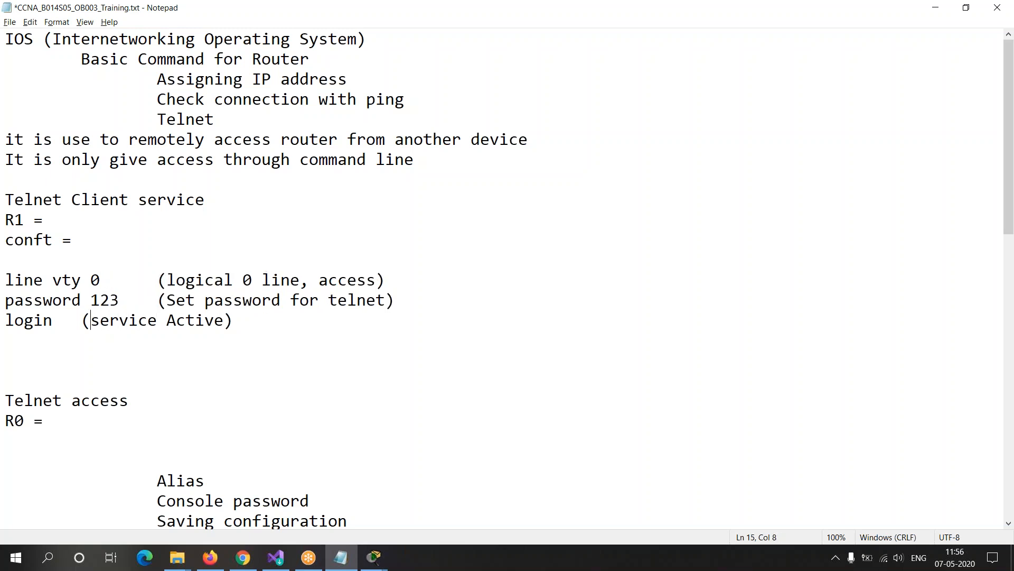
{"action": "key", "text": "Tab"}
Step: Add the command "exit" below "login" and make extra blank space beneath the command block
{"action": "key", "text": "Down"}
{"action": "type", "text": "exit"}
{"action": "key", "text": "Return"}
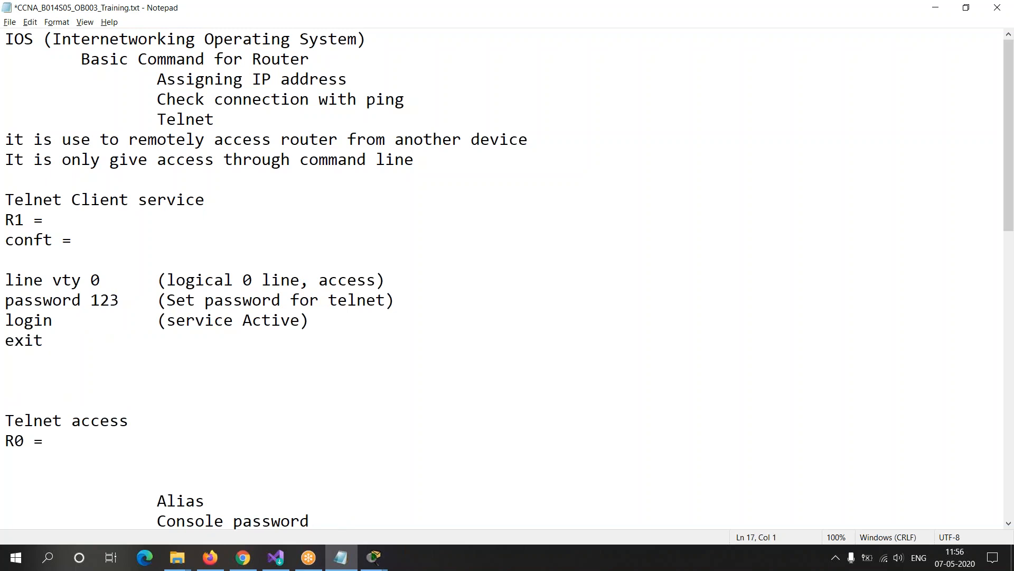
{"action": "left_click_drag", "start_coordinate": [6, 278], "coordinate": [266, 359]}
{"action": "left_click", "coordinate": [29, 363]}
{"action": "key", "text": "Return"}
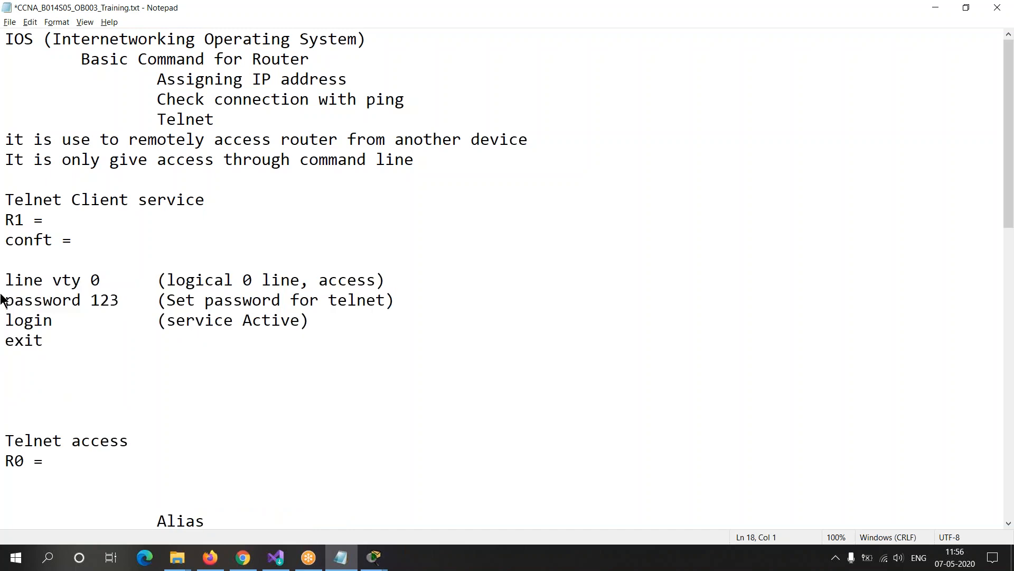
Step: Add a "Requirement" heading below the command block, with the indented line "Enable password must be configure" under it
{"action": "left_click_drag", "start_coordinate": [5, 200], "coordinate": [234, 204]}
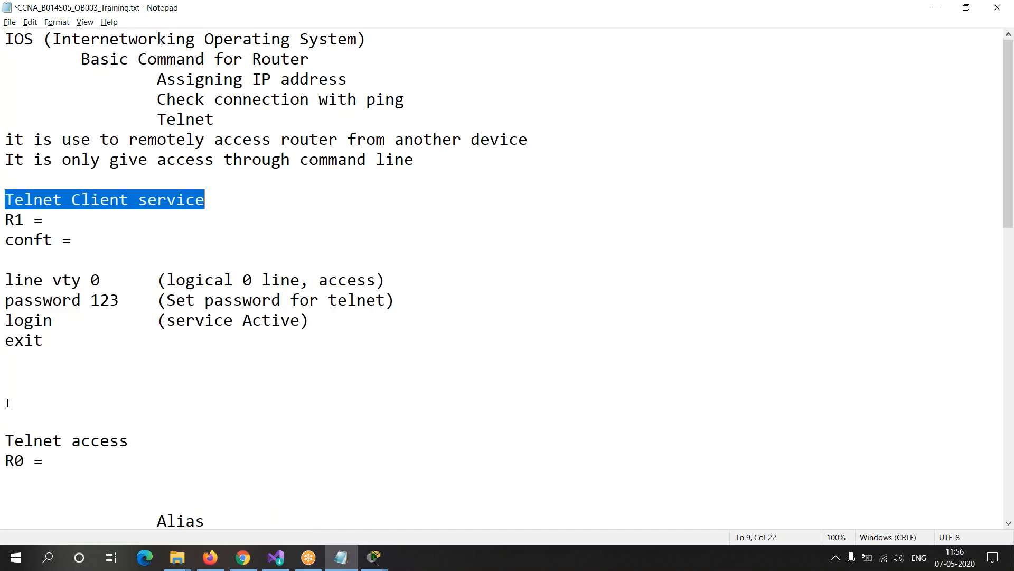
{"action": "left_click", "coordinate": [8, 361]}
{"action": "key", "text": "Down"}
{"action": "type", "text": "Requirement"}
{"action": "key", "text": "Return"}
{"action": "key", "text": "Tab"}
{"action": "type", "text": "Enab"}
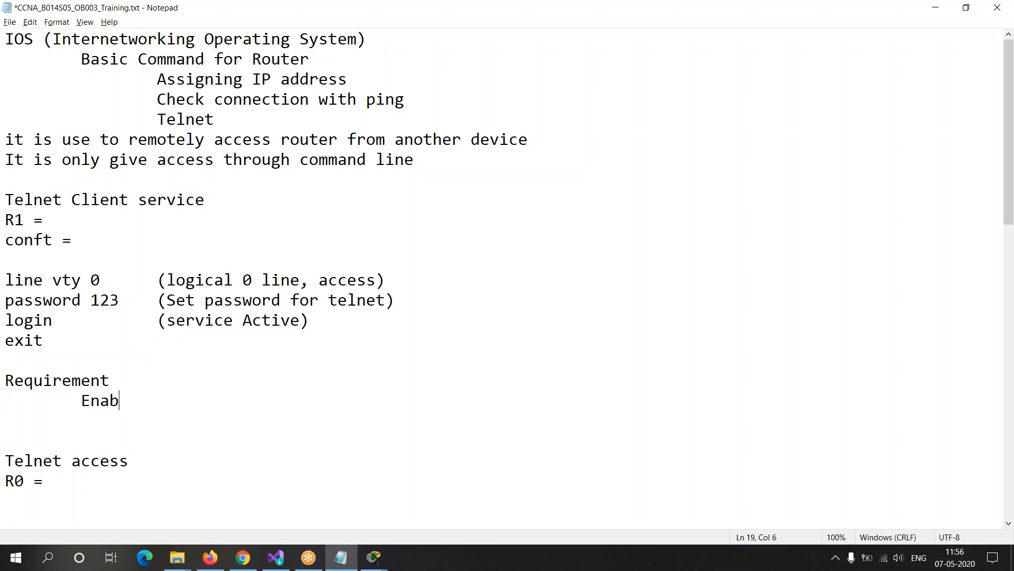
{"action": "type", "text": "le password "}
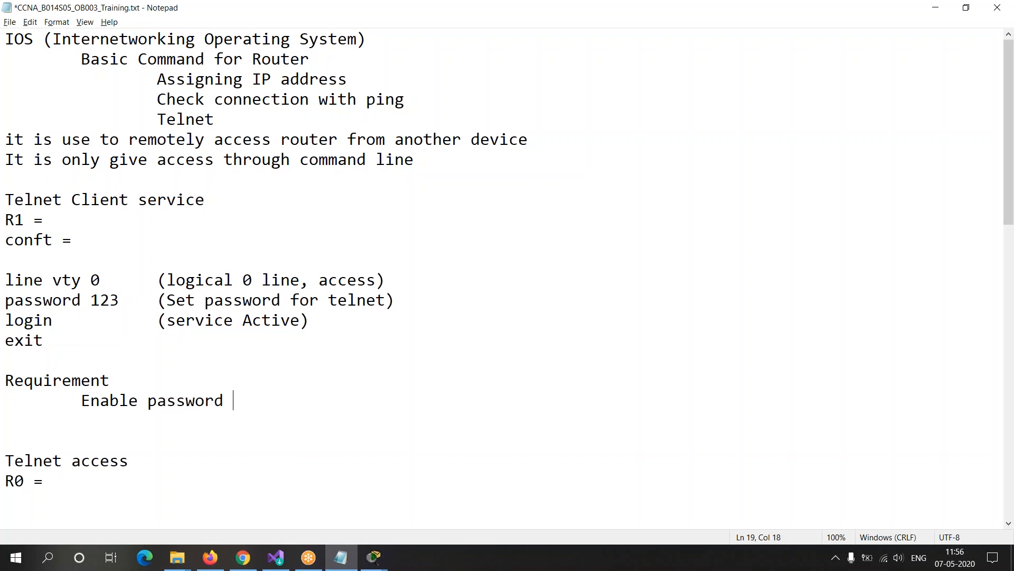
{"action": "type", "text": "must be con"}
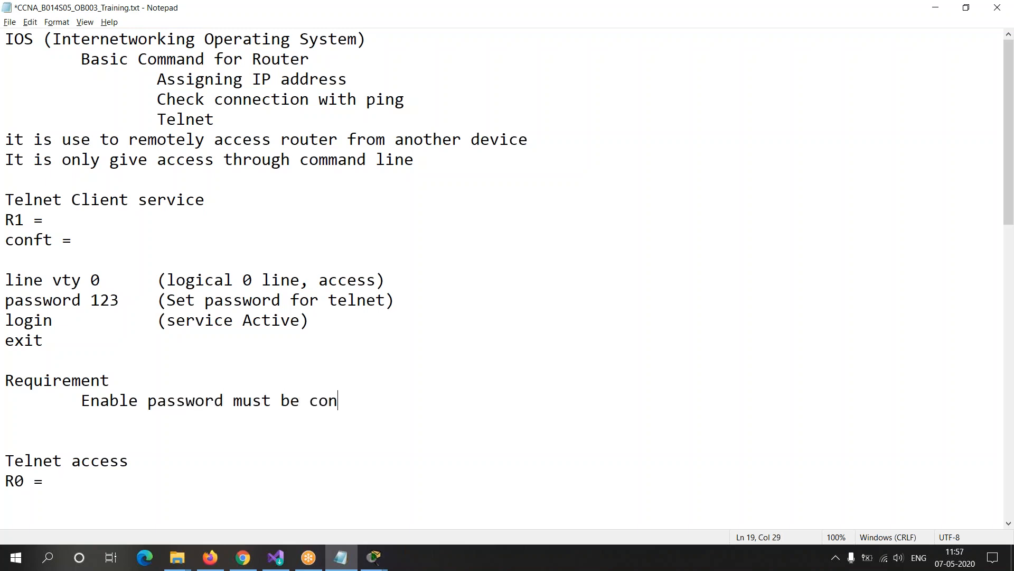
{"action": "type", "text": "figure"}
Step: Review the line vty command block and the enable password requirement by highlighting them
{"action": "left_click_drag", "start_coordinate": [7, 289], "coordinate": [94, 360]}
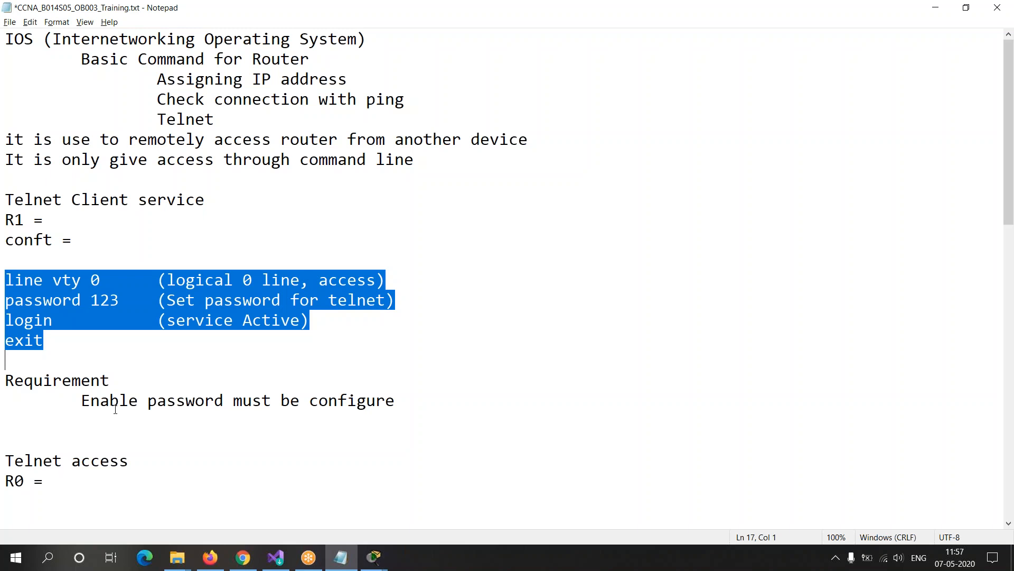
{"action": "left_click", "coordinate": [32, 280]}
{"action": "left_click_drag", "start_coordinate": [6, 279], "coordinate": [82, 351]}
{"action": "left_click_drag", "start_coordinate": [82, 400], "coordinate": [397, 401]}
{"action": "left_click", "coordinate": [399, 403]}
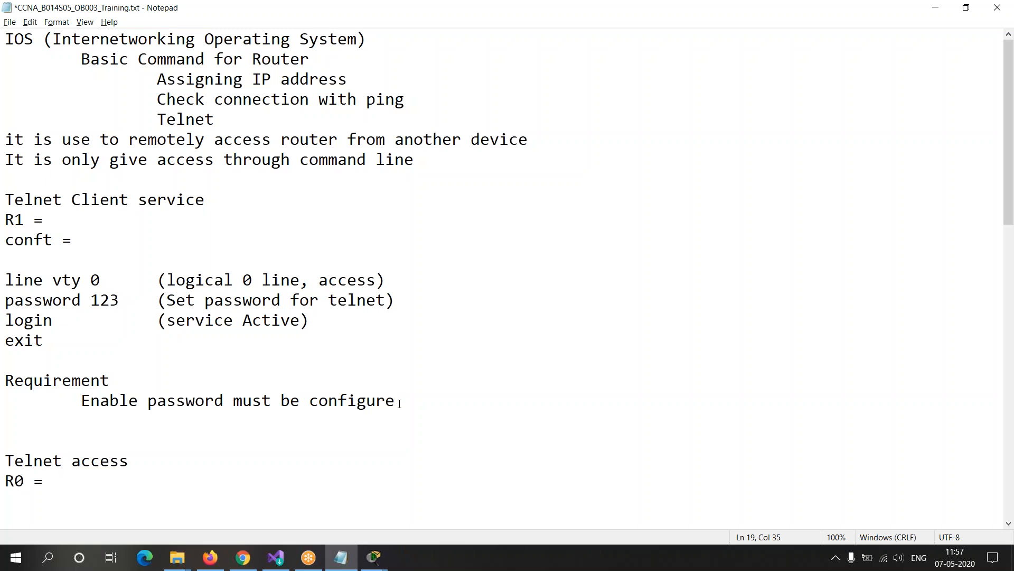
Step: Copy the command block from "line vty 0" to "exit" and insert two blank lines below it
{"action": "left_click_drag", "start_coordinate": [7, 360], "coordinate": [5, 260]}
{"action": "key", "text": "ctrl+c"}
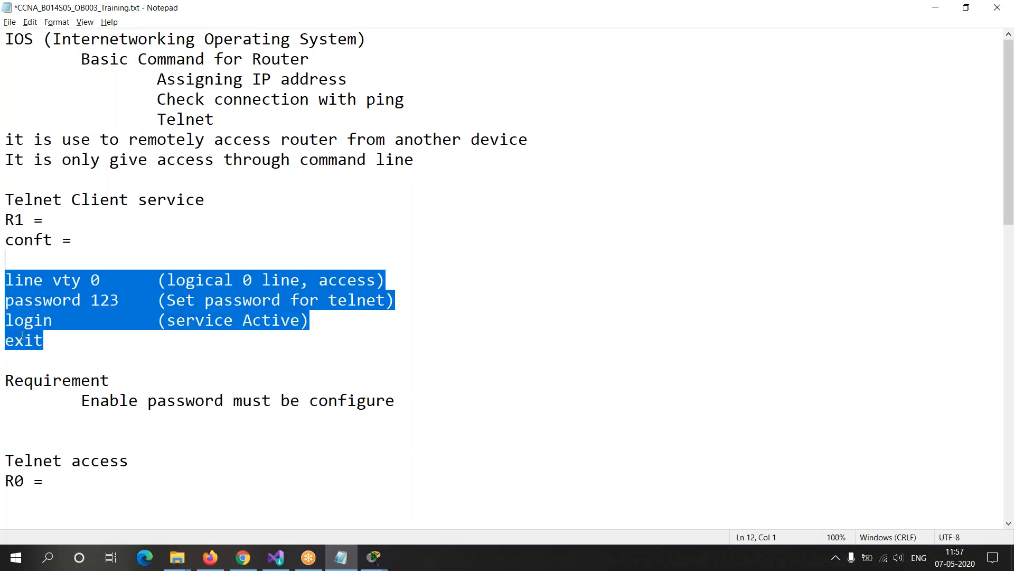
{"action": "left_click", "coordinate": [35, 364]}
{"action": "key", "text": "Return"}
{"action": "key", "text": "Return"}
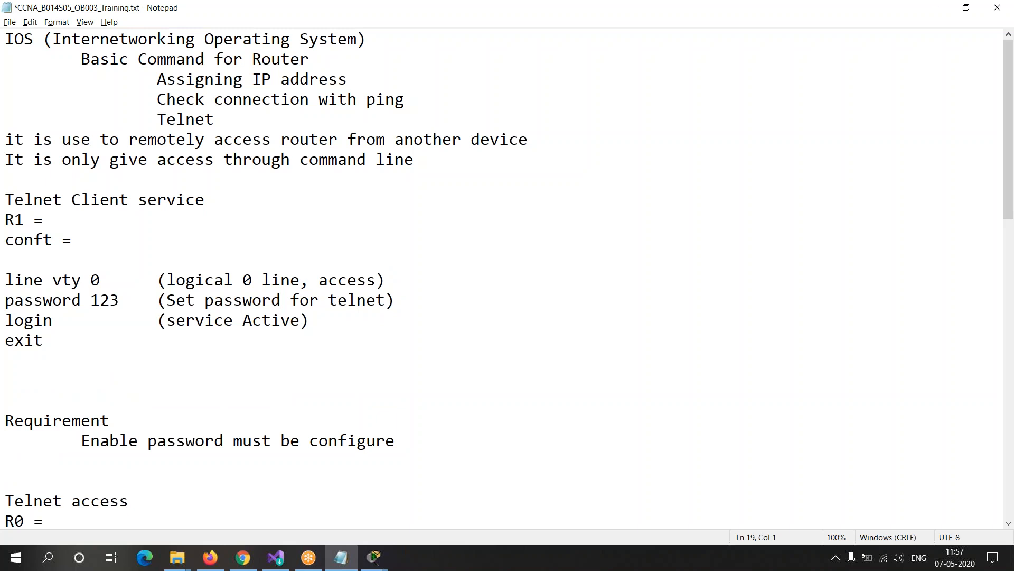
Step: Add the indented line "I can't run any command" beneath the enable password requirement
{"action": "key", "text": "Down"}
{"action": "key", "text": "Down"}
{"action": "key", "text": "Down"}
{"action": "key", "text": "Down"}
{"action": "key", "text": "Down"}
{"action": "key", "text": "Down"}
{"action": "key", "text": "Down"}
{"action": "key", "text": "Down"}
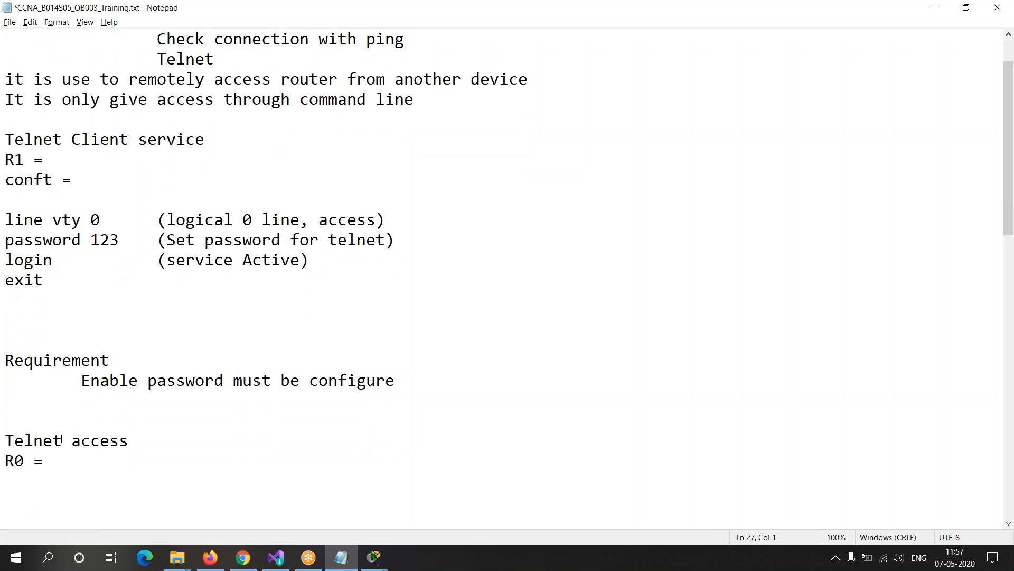
{"action": "left_click_drag", "start_coordinate": [5, 361], "coordinate": [509, 385]}
{"action": "left_click", "coordinate": [438, 381]}
{"action": "key", "text": "Return"}
{"action": "key", "text": "Tab"}
{"action": "type", "text": "I"}
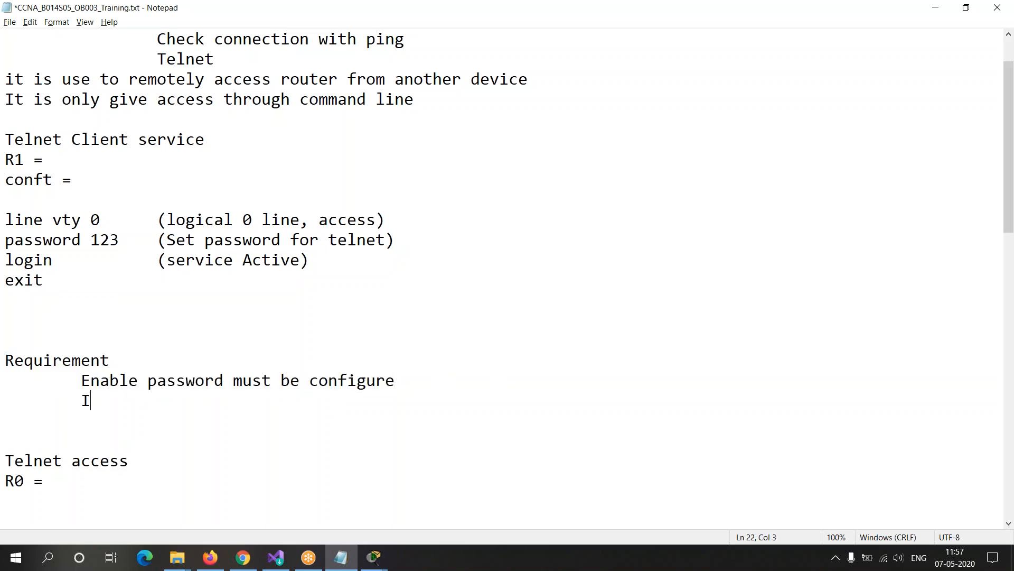
{"action": "type", "text": " can't run any command"}
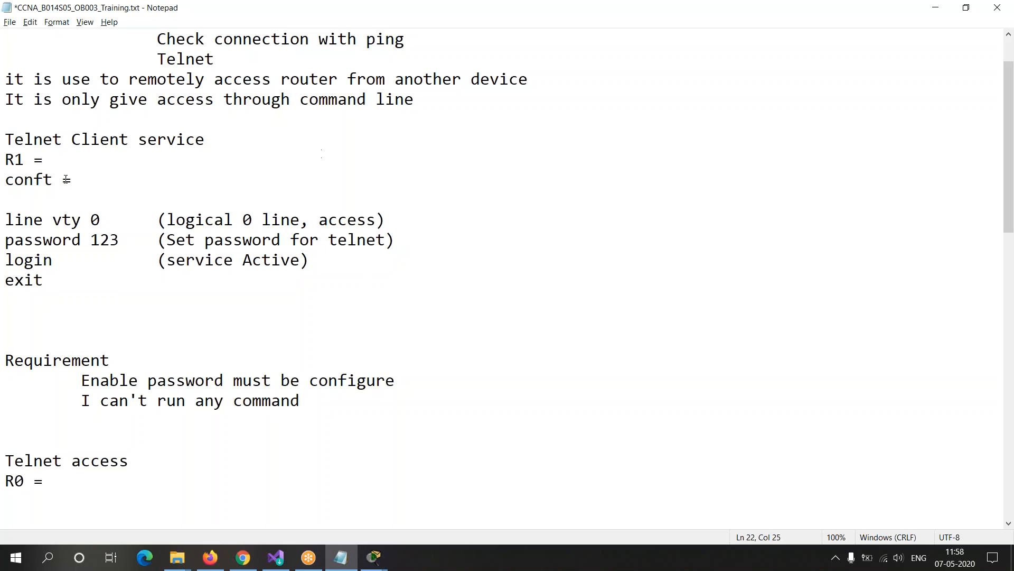
Step: Review the line vty command block, the Telnet access section and both requirement lines by highlighting them
{"action": "left_click_drag", "start_coordinate": [10, 211], "coordinate": [6, 339]}
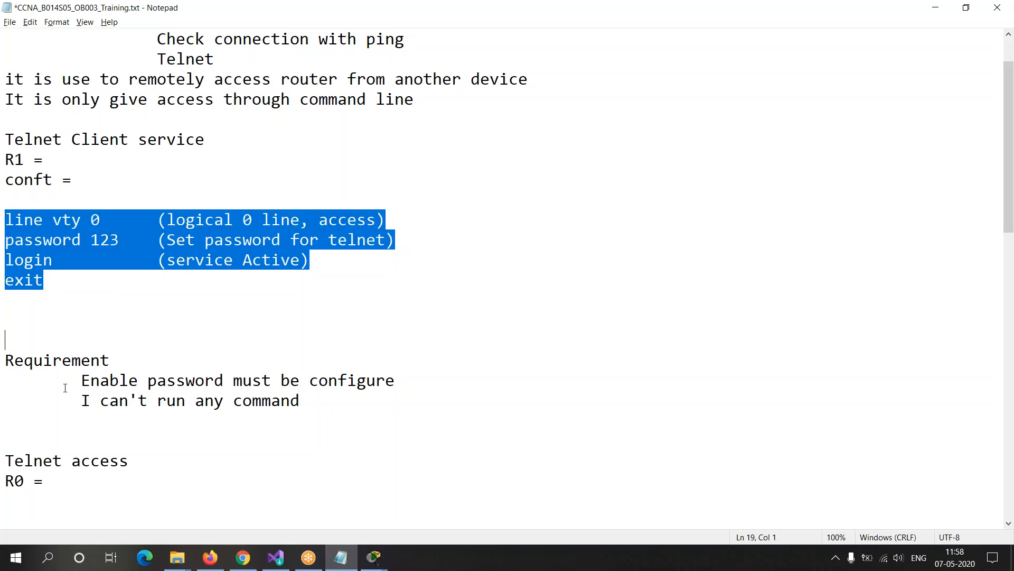
{"action": "left_click_drag", "start_coordinate": [5, 461], "coordinate": [92, 502]}
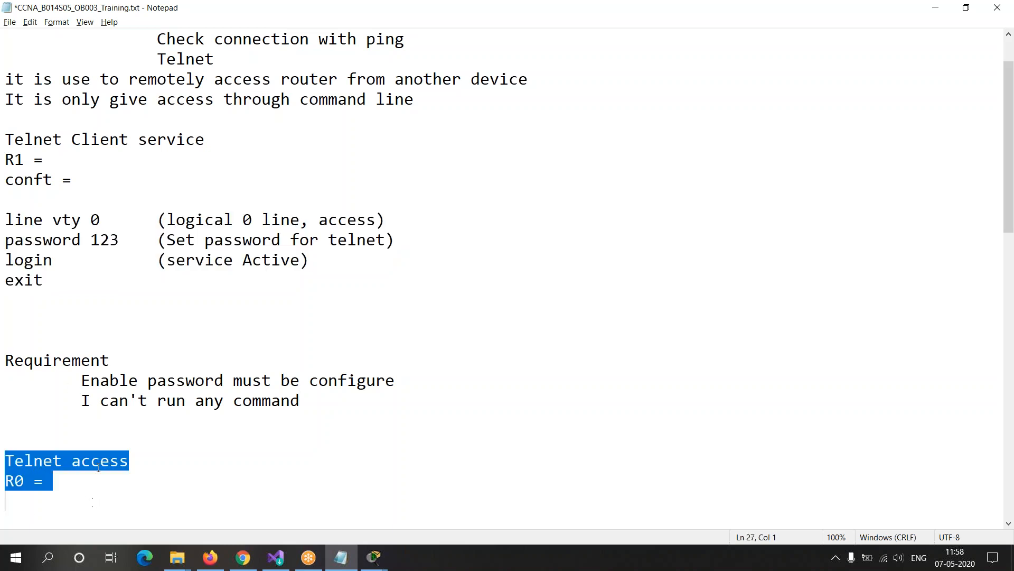
{"action": "left_click", "coordinate": [79, 350]}
{"action": "left_click_drag", "start_coordinate": [85, 401], "coordinate": [367, 405]}
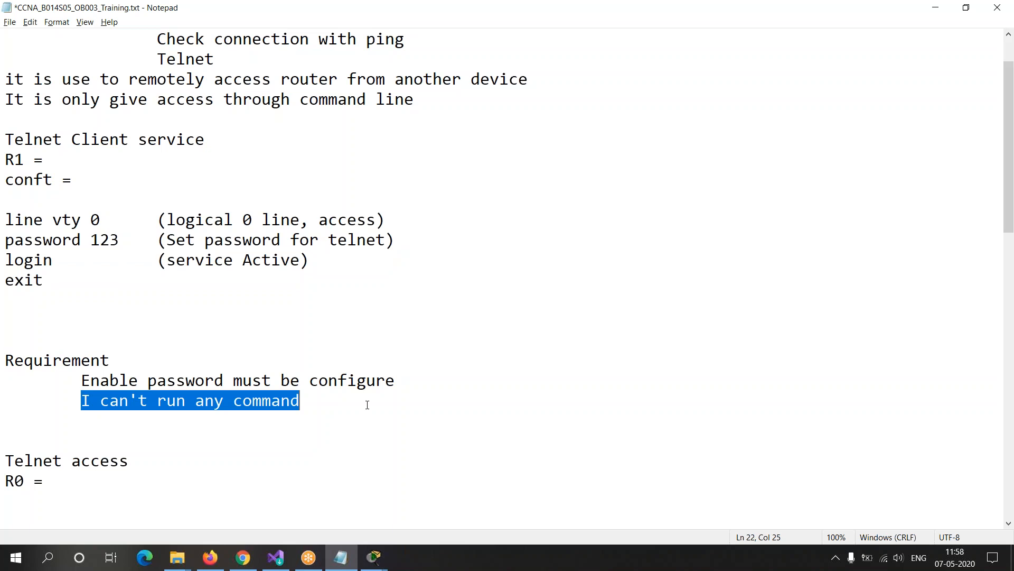
{"action": "left_click_drag", "start_coordinate": [81, 380], "coordinate": [395, 380]}
{"action": "left_click", "coordinate": [141, 480]}
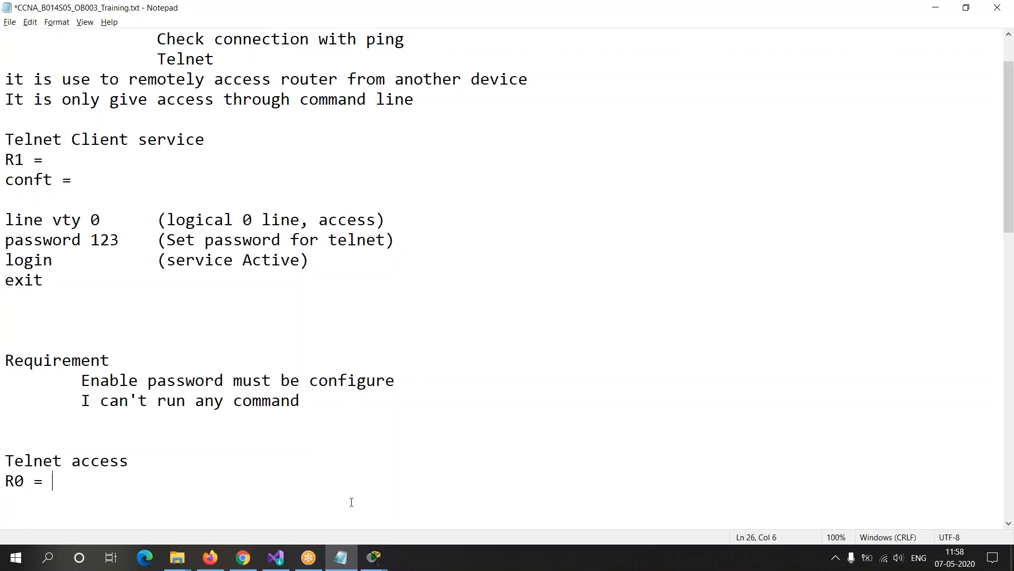
Step: Compare the R1 entry under "Telnet Client service" with the R0 entry under "Telnet access" by highlighting them
{"action": "left_click_drag", "start_coordinate": [4, 159], "coordinate": [90, 316]}
{"action": "left_click", "coordinate": [90, 324]}
{"action": "left_click", "coordinate": [15, 159]}
{"action": "double_click", "coordinate": [15, 160]}
{"action": "left_click_drag", "start_coordinate": [39, 160], "coordinate": [66, 160]}
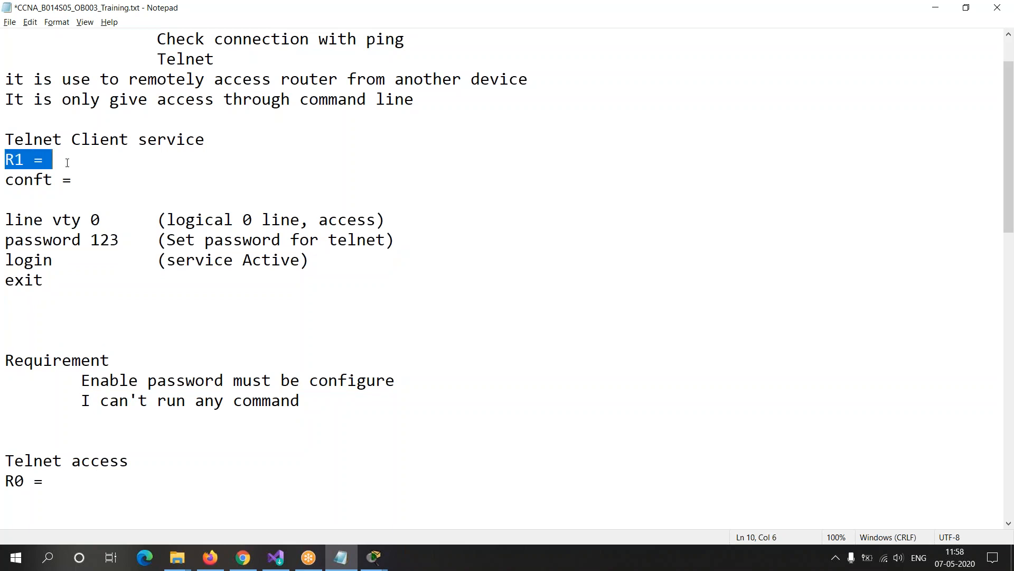
{"action": "left_click_drag", "start_coordinate": [5, 480], "coordinate": [95, 483]}
{"action": "left_click", "coordinate": [96, 484]}
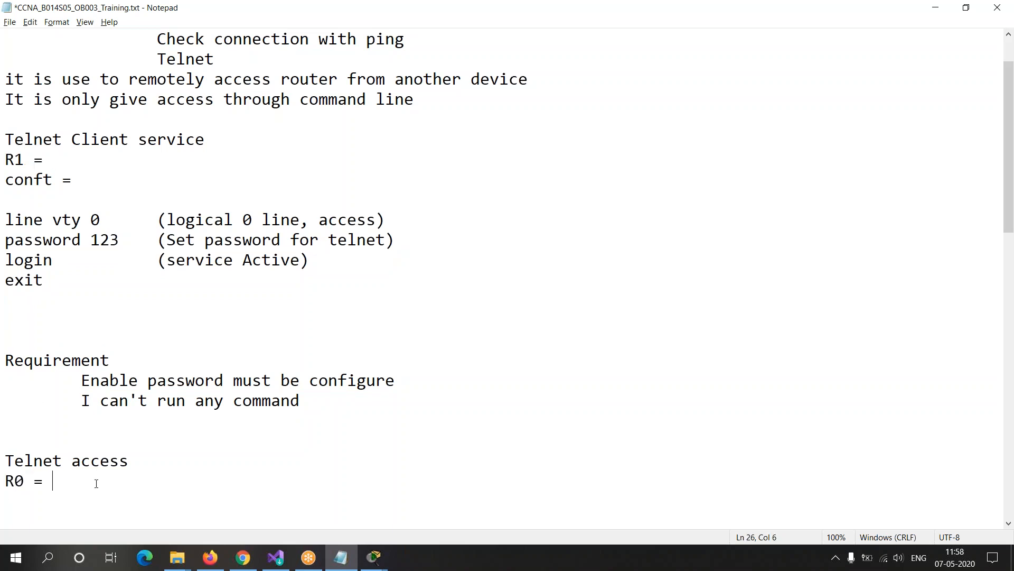
{"action": "left_click_drag", "start_coordinate": [6, 159], "coordinate": [205, 140]}
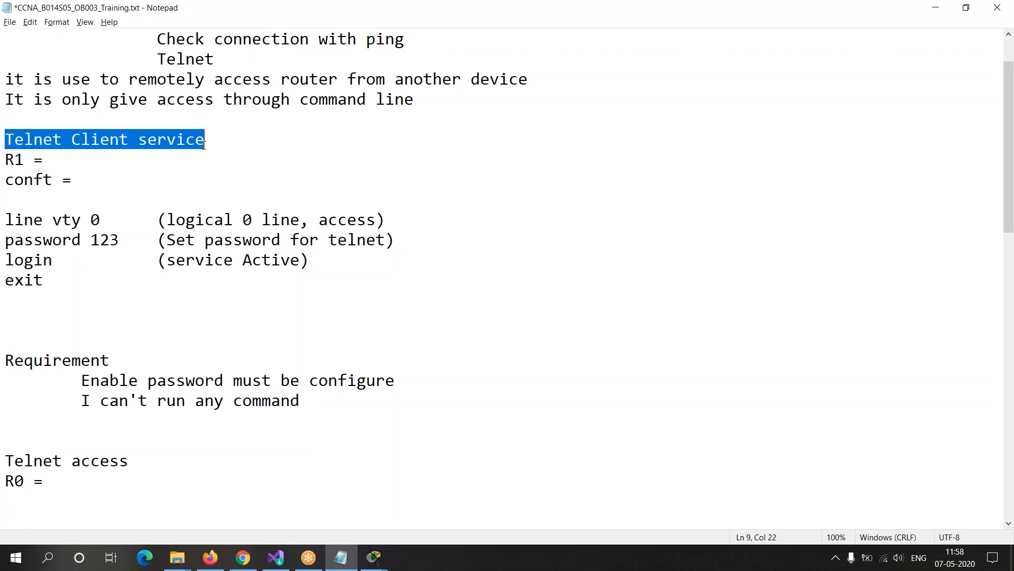
Step: Switch to Router1's command line in Packet Tracer and bring up a fresh R1# prompt
{"action": "left_click", "coordinate": [374, 557]}
{"action": "left_click", "coordinate": [534, 478]}
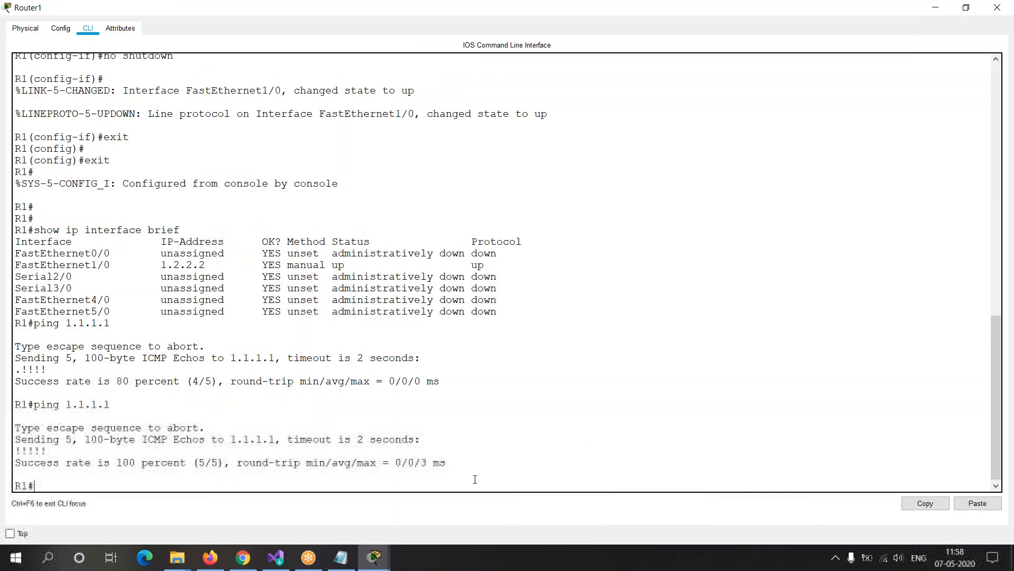
{"action": "key", "text": "Return"}
{"action": "key", "text": "Return"}
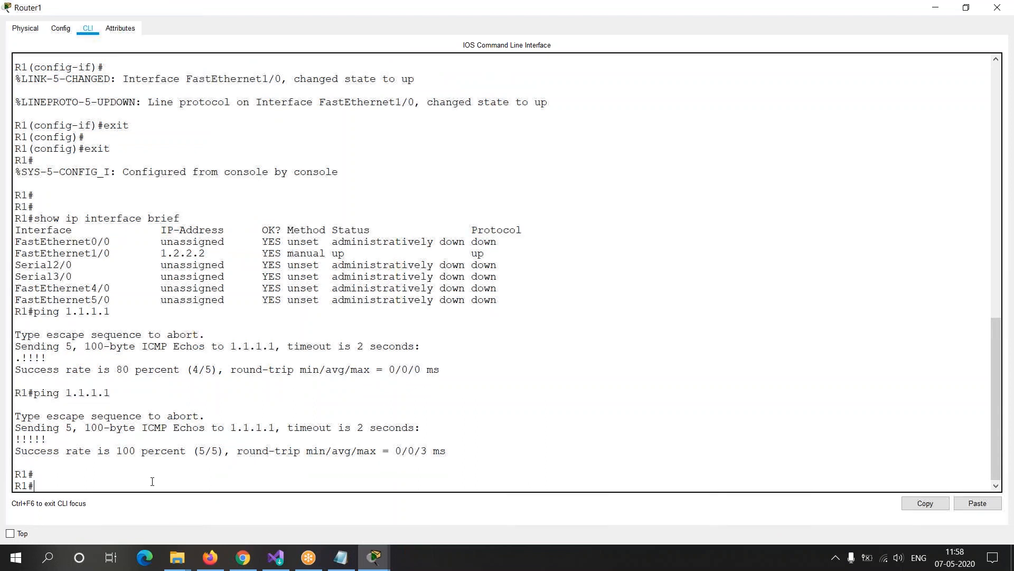
Step: Enter global configuration mode on R1 and open the configuration of line vty 0
{"action": "type", "text": "conf t"}
{"action": "key", "text": "Return"}
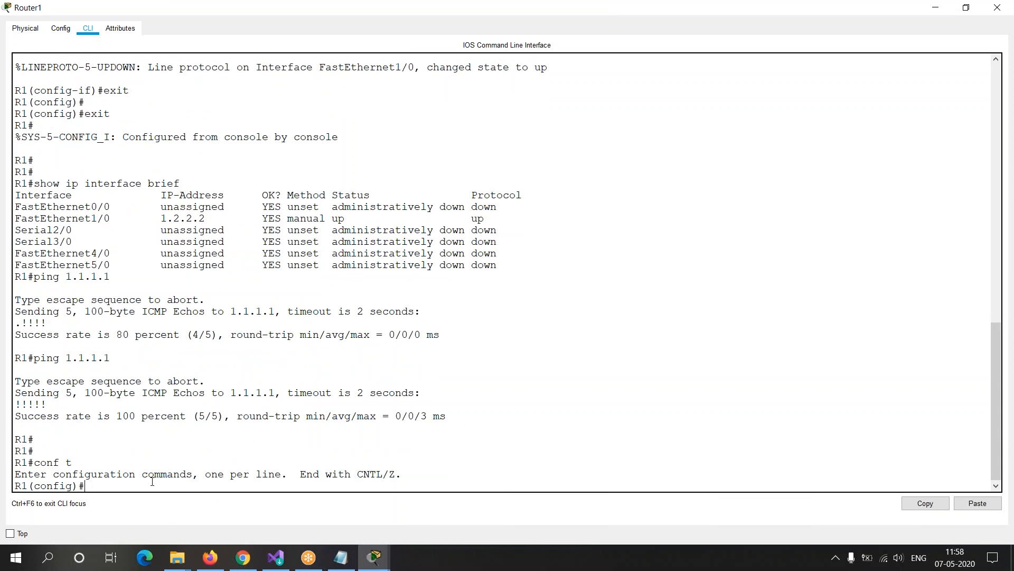
{"action": "type", "text": "line"}
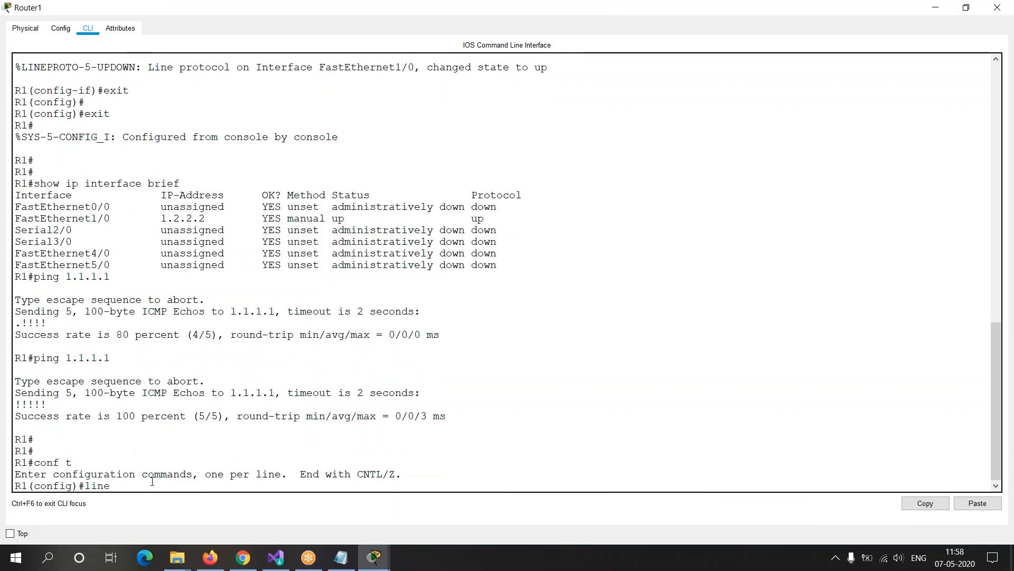
{"action": "type", "text": " vty 0"}
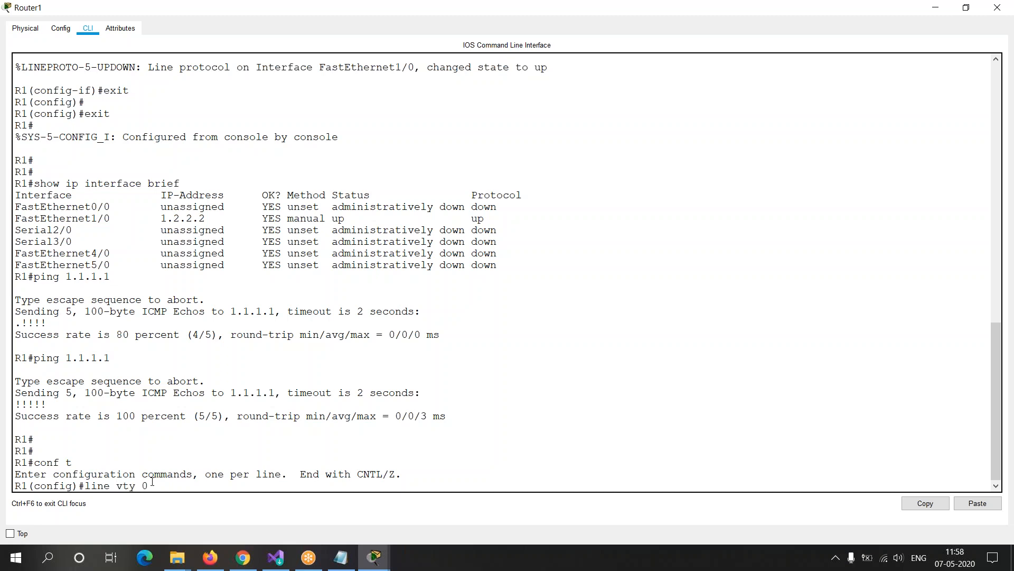
{"action": "key", "text": "Return"}
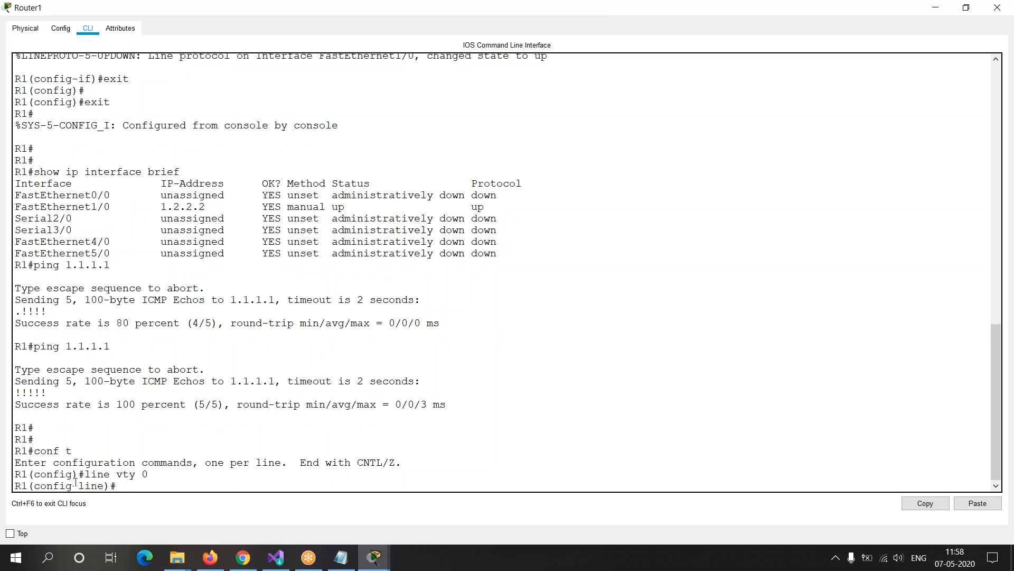
{"action": "left_click_drag", "start_coordinate": [73, 485], "coordinate": [108, 485]}
{"action": "left_click", "coordinate": [107, 485]}
{"action": "left_click_drag", "start_coordinate": [34, 485], "coordinate": [105, 485]}
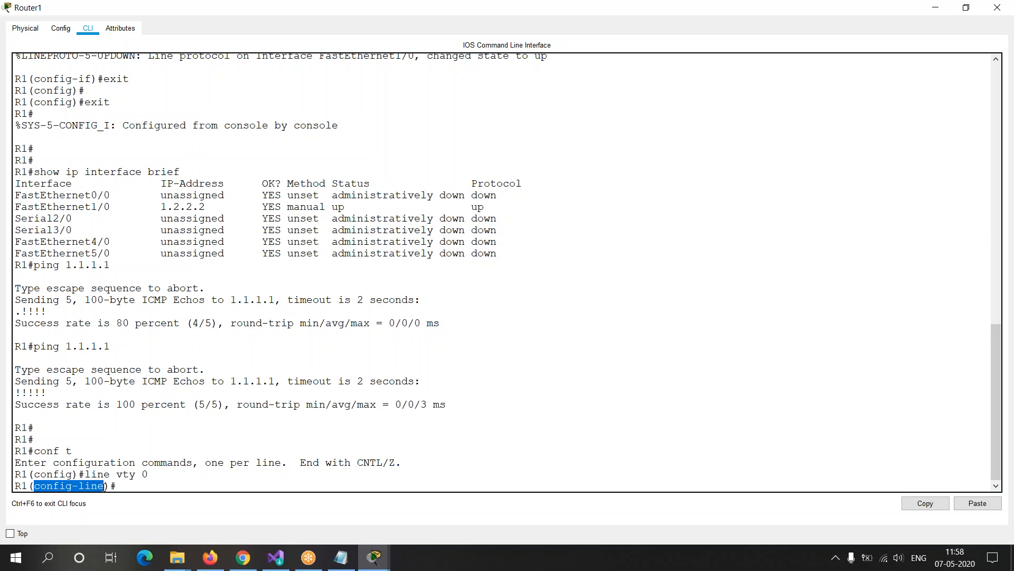
{"action": "left_click", "coordinate": [106, 486]}
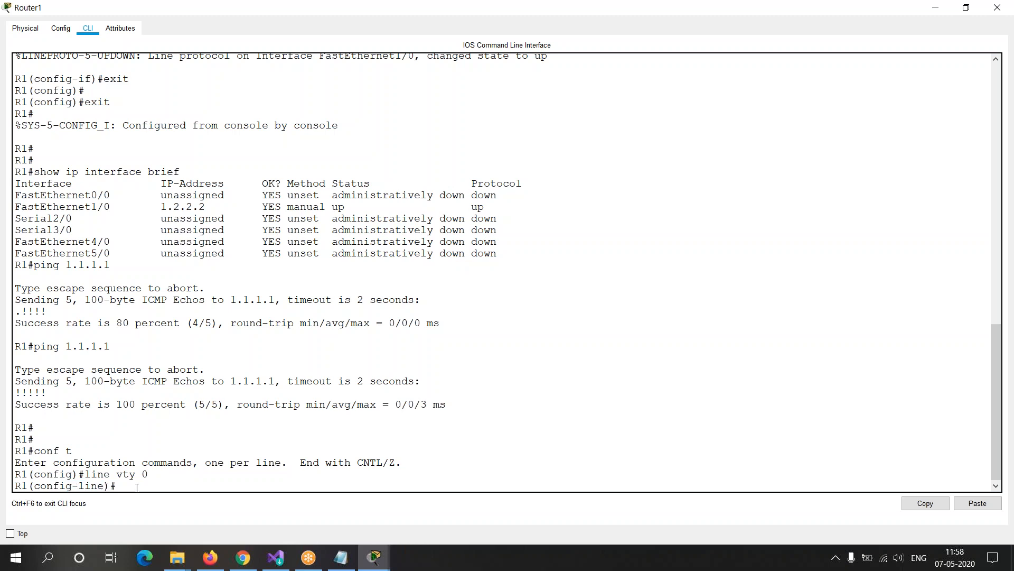
Step: Set the Telnet line password, activate the service with login and exit back to R1's global configuration mode
{"action": "type", "text": "password 123"}
{"action": "key", "text": "Return"}
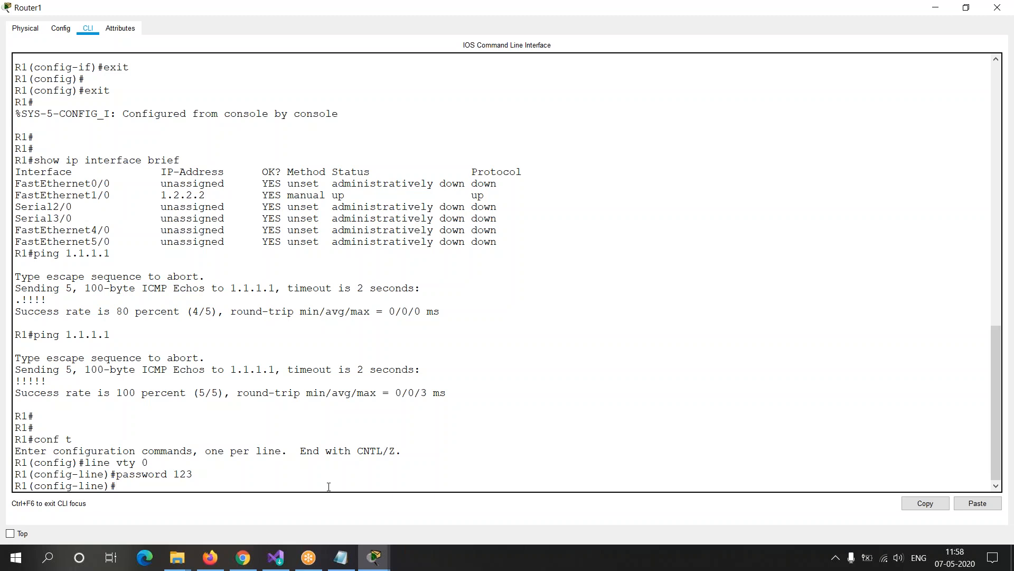
{"action": "type", "text": "login"}
{"action": "key", "text": "Return"}
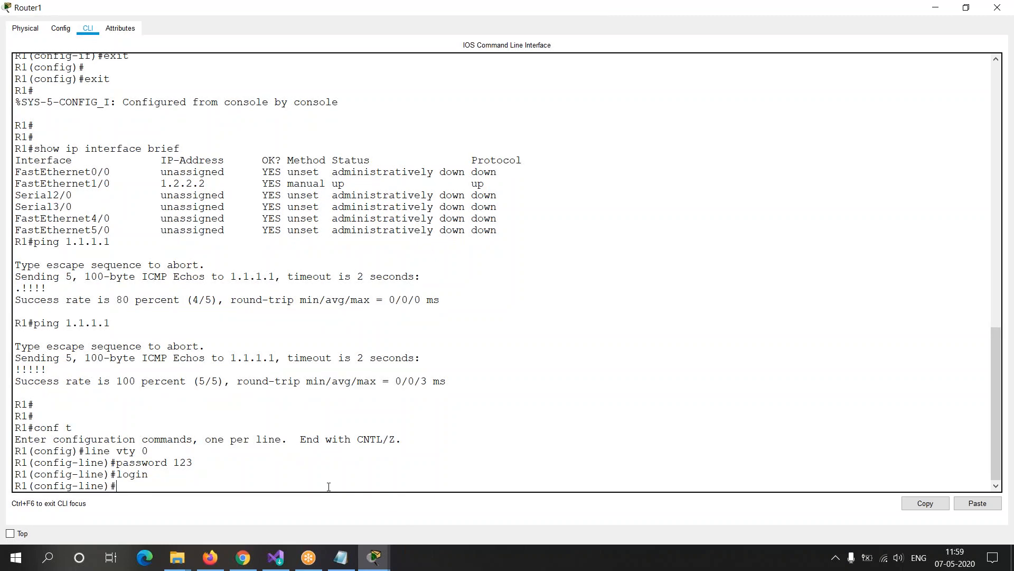
{"action": "type", "text": "exit"}
{"action": "key", "text": "Return"}
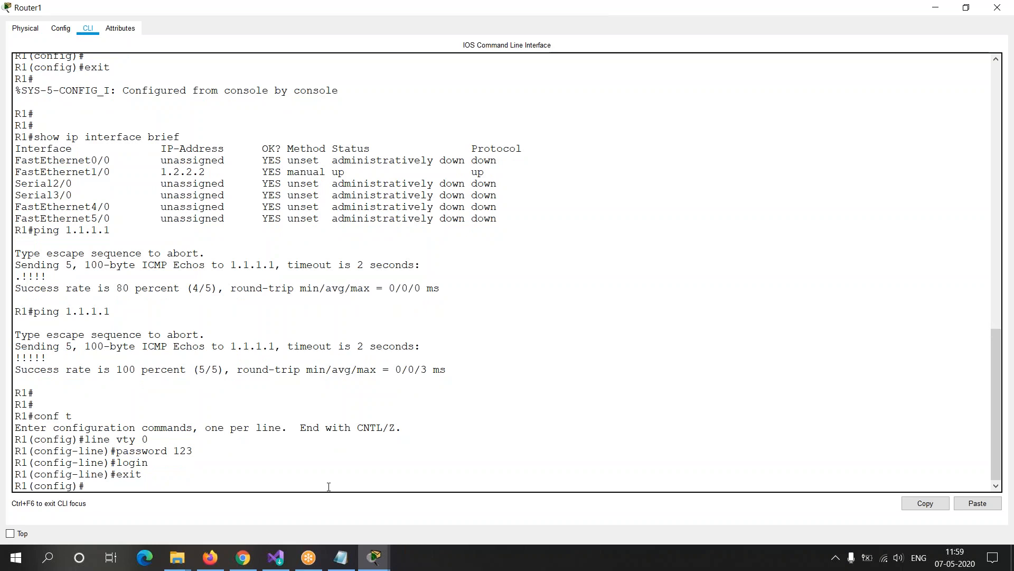
Step: Compare R1's password and login commands with the Notepad notes, highlighting them in the command line
{"action": "key", "text": "alt+Tab"}
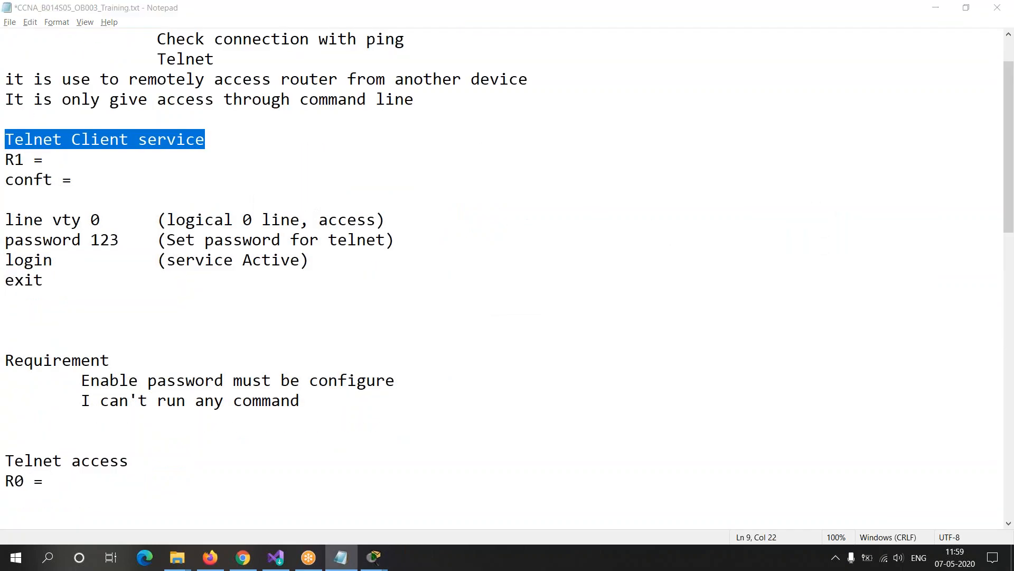
{"action": "key", "text": "alt+Tab"}
{"action": "left_click_drag", "start_coordinate": [85, 440], "coordinate": [251, 456]}
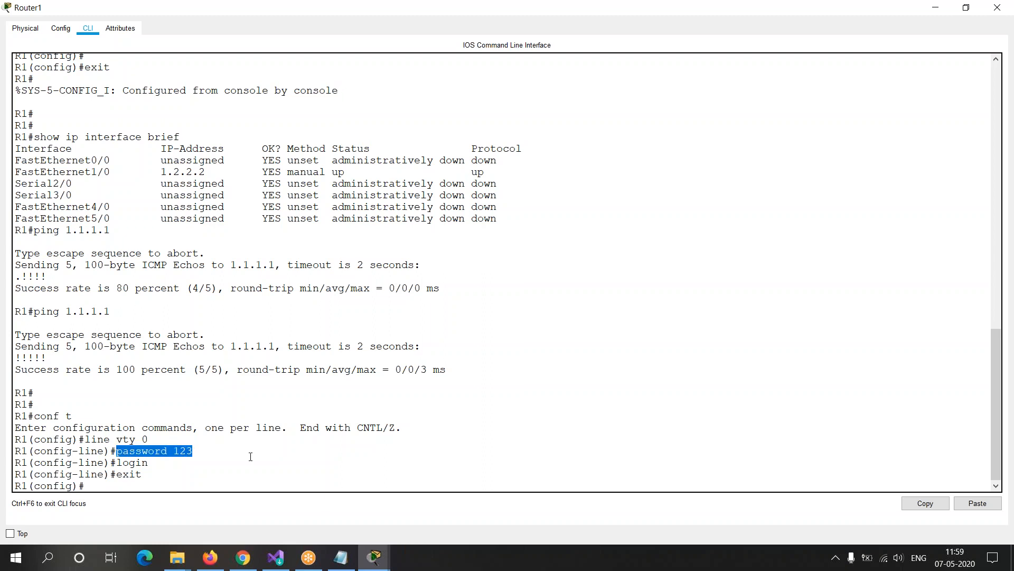
{"action": "left_click_drag", "start_coordinate": [117, 462], "coordinate": [148, 462]}
{"action": "left_click", "coordinate": [100, 485]}
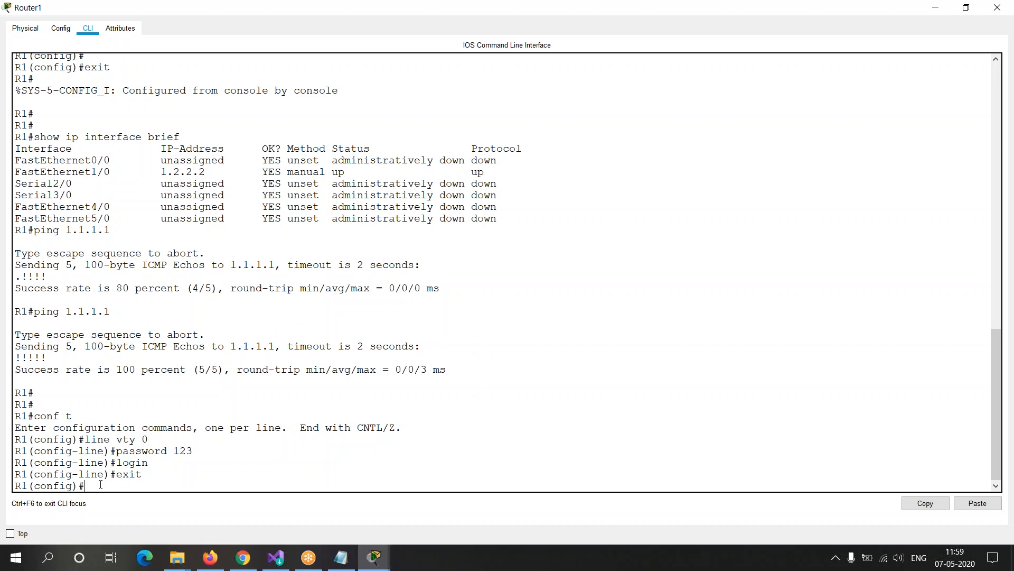
Step: Switch to Router0's command line and bring up a fresh R0# prompt
{"action": "key", "text": "alt+Tab"}
{"action": "key", "text": "alt+Tab"}
{"action": "key", "text": "alt+Tab"}
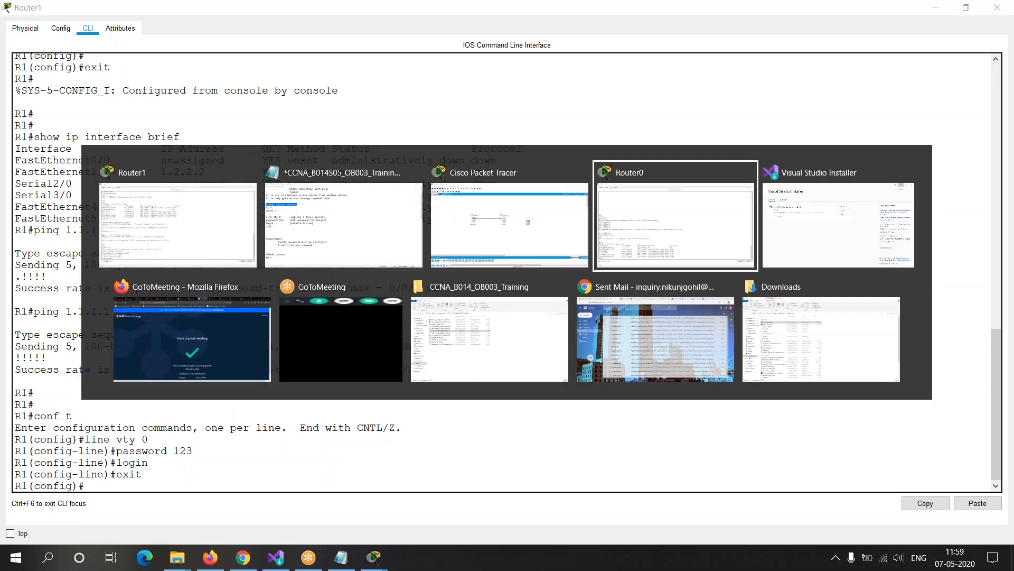
{"action": "key", "text": "Return"}
{"action": "key", "text": "Return"}
{"action": "left_click_drag", "start_coordinate": [16, 486], "coordinate": [35, 486]}
{"action": "left_click", "coordinate": [51, 485]}
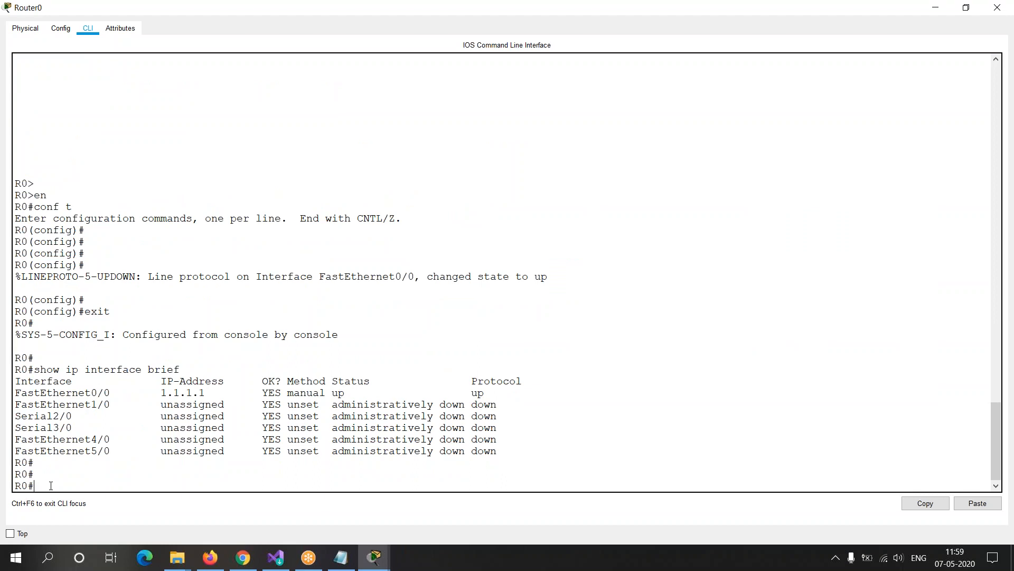
{"action": "left_click_drag", "start_coordinate": [48, 485], "coordinate": [5, 485]}
{"action": "left_click", "coordinate": [37, 485]}
{"action": "left_click", "coordinate": [55, 484]}
Step: Ping 1.2.2.2 from R0 to test the connection to R1
{"action": "type", "text": "telnet"}
{"action": "key", "text": "BackSpace"}
{"action": "key", "text": "BackSpace"}
{"action": "key", "text": "BackSpace"}
{"action": "key", "text": "BackSpace"}
{"action": "key", "text": "BackSpace"}
{"action": "key", "text": "BackSpace"}
{"action": "key", "text": "BackSpace"}
{"action": "type", "text": "ping"}
{"action": "type", "text": "1.2.2.2"}
{"action": "key", "text": "Return"}
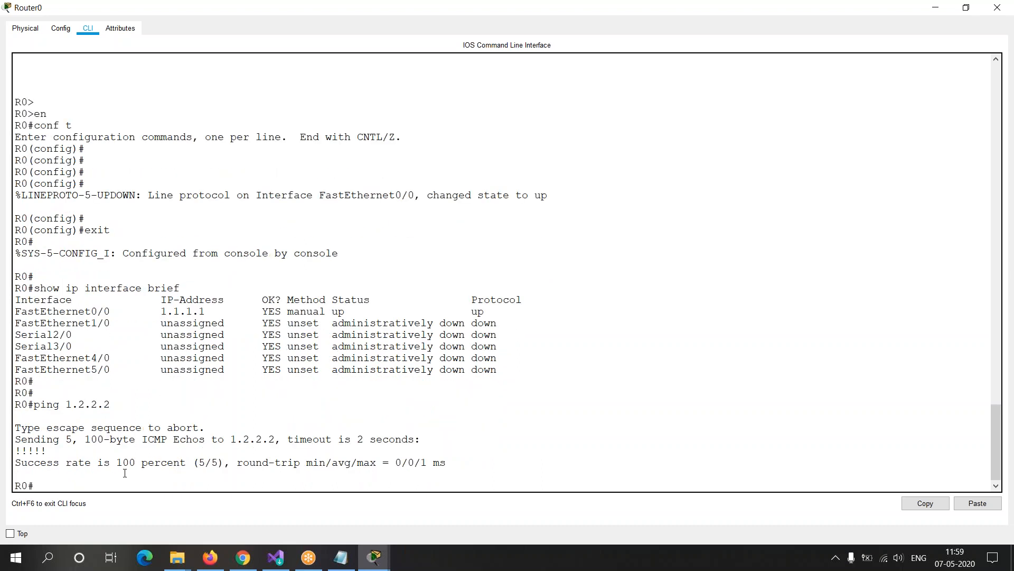
Step: Start a Telnet session from R0 to 1.2.2.2
{"action": "type", "text": "te"}
{"action": "type", "text": "lent"}
{"action": "key", "text": "BackSpace"}
{"action": "key", "text": "BackSpace"}
{"action": "key", "text": "BackSpace"}
{"action": "key", "text": "BackSpace"}
{"action": "type", "text": "et"}
{"action": "key", "text": "BackSpace"}
{"action": "key", "text": "BackSpace"}
{"action": "type", "text": "net 1.2.2.2"}
{"action": "left_click_drag", "start_coordinate": [35, 405], "coordinate": [119, 405]}
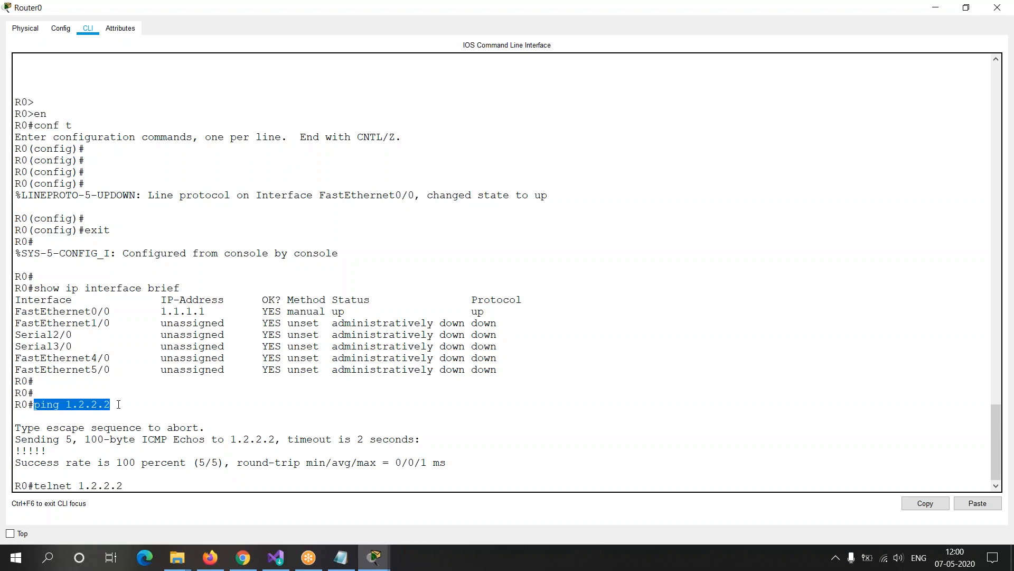
{"action": "left_click_drag", "start_coordinate": [33, 485], "coordinate": [155, 479]}
{"action": "left_click", "coordinate": [81, 484]}
{"action": "left_click", "coordinate": [154, 483]}
{"action": "key", "text": "Return"}
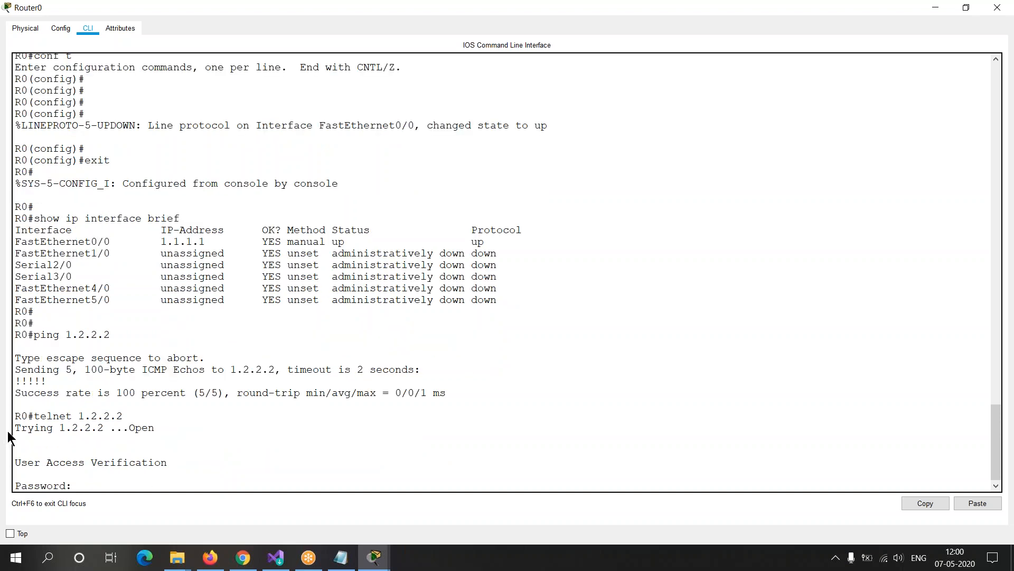
Step: Review the connection lines and enter the Telnet password under User Access Verification to log in to R1
{"action": "left_click_drag", "start_coordinate": [14, 428], "coordinate": [162, 426]}
{"action": "left_click_drag", "start_coordinate": [11, 463], "coordinate": [208, 467]}
{"action": "left_click", "coordinate": [124, 487]}
{"action": "left_click_drag", "start_coordinate": [33, 416], "coordinate": [163, 413]}
{"action": "left_click", "coordinate": [120, 486]}
{"action": "key", "text": "Return"}
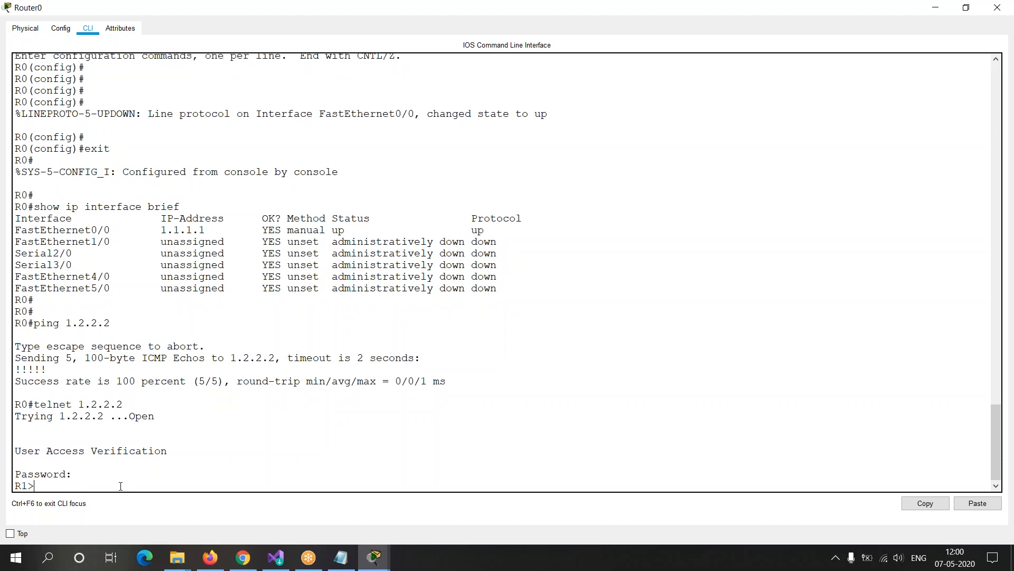
Step: Try to enter privileged mode on R1 with enable through the Telnet session and highlight the response
{"action": "left_click_drag", "start_coordinate": [16, 406], "coordinate": [156, 399]}
{"action": "left_click", "coordinate": [22, 485]}
{"action": "left_click_drag", "start_coordinate": [39, 484], "coordinate": [11, 485]}
{"action": "left_click", "coordinate": [40, 484]}
{"action": "type", "text": "enable"}
{"action": "key", "text": "Return"}
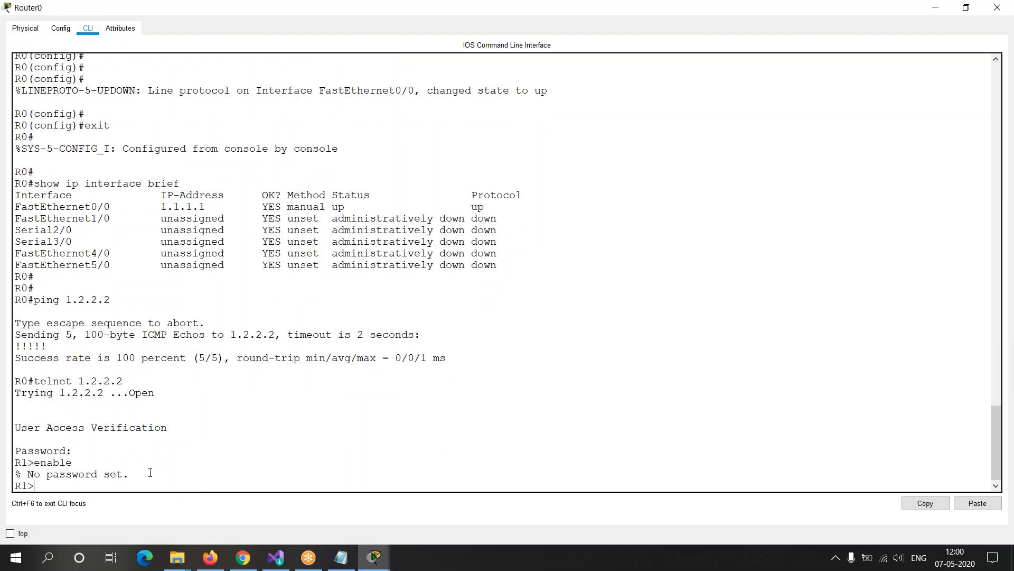
{"action": "left_click_drag", "start_coordinate": [129, 474], "coordinate": [15, 475]}
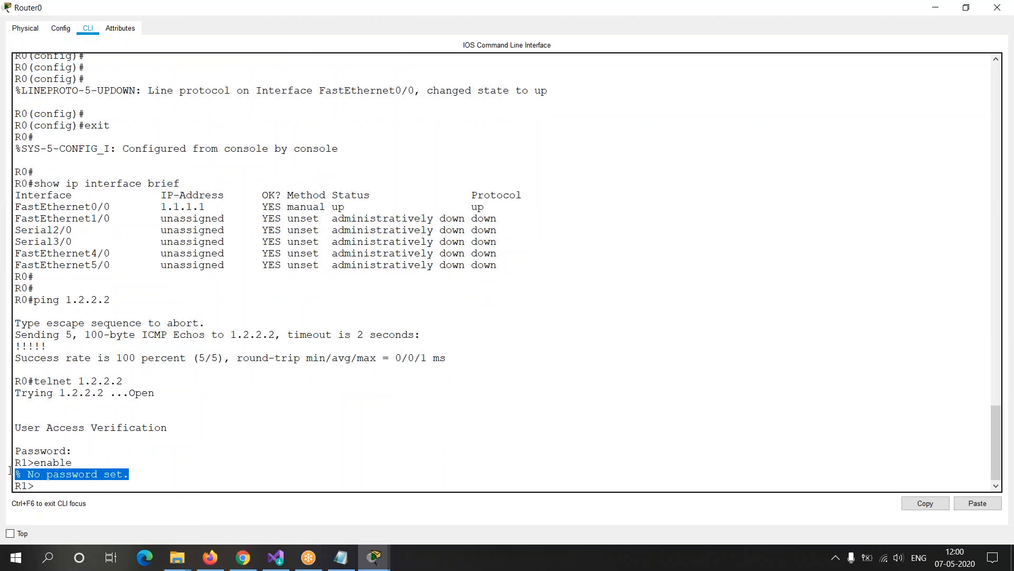
Step: Switch to Notepad and review the line vty commands, the Telnet access section and the Requirement section
{"action": "left_click", "coordinate": [345, 563]}
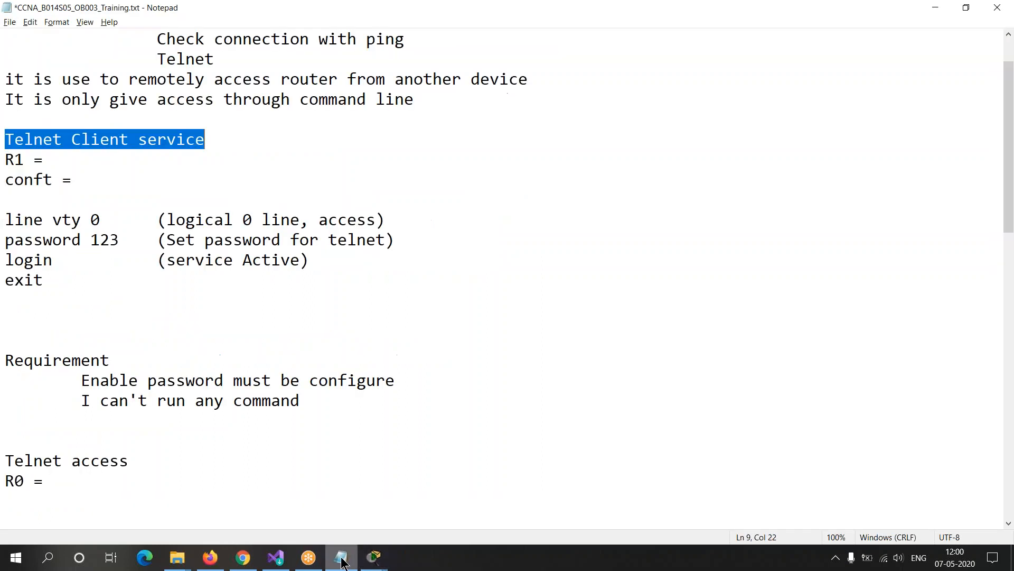
{"action": "left_click", "coordinate": [206, 299]}
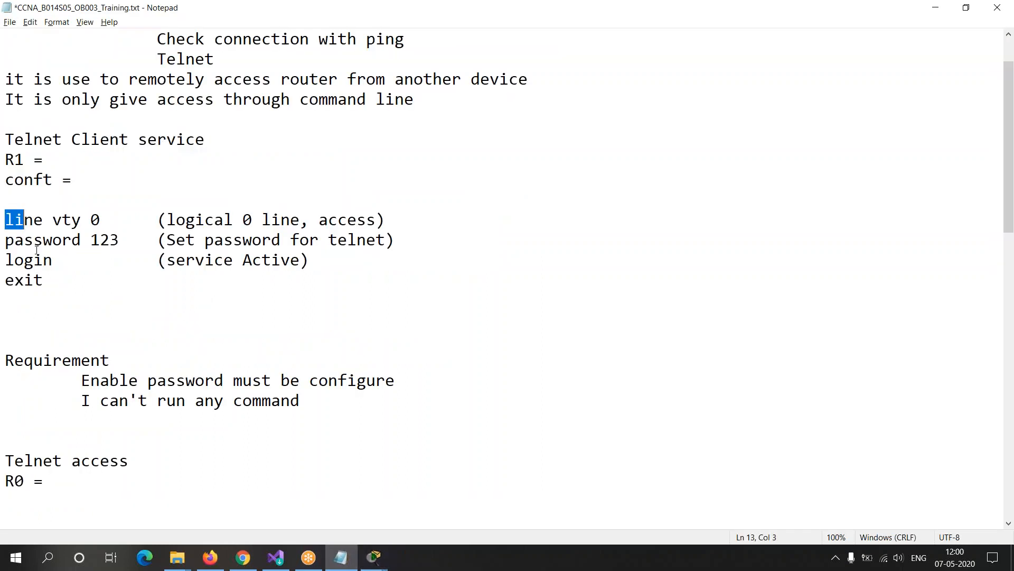
{"action": "left_click_drag", "start_coordinate": [5, 214], "coordinate": [79, 294]}
{"action": "left_click_drag", "start_coordinate": [6, 458], "coordinate": [96, 497]}
{"action": "left_click", "coordinate": [96, 497]}
{"action": "left_click_drag", "start_coordinate": [6, 359], "coordinate": [81, 401]}
{"action": "left_click", "coordinate": [116, 443]}
{"action": "left_click_drag", "start_coordinate": [5, 360], "coordinate": [181, 356]}
{"action": "left_click", "coordinate": [183, 359]}
Step: Compare the block from "conft =" to "exit" with the "Telnet access" and R0 lines by highlighting them
{"action": "left_click", "coordinate": [56, 296]}
{"action": "key", "text": "shift+Up"}
{"action": "key", "text": "shift+Up"}
{"action": "key", "text": "shift+Up"}
{"action": "key", "text": "shift+Up"}
{"action": "key", "text": "shift+Up"}
{"action": "key", "text": "shift+Up"}
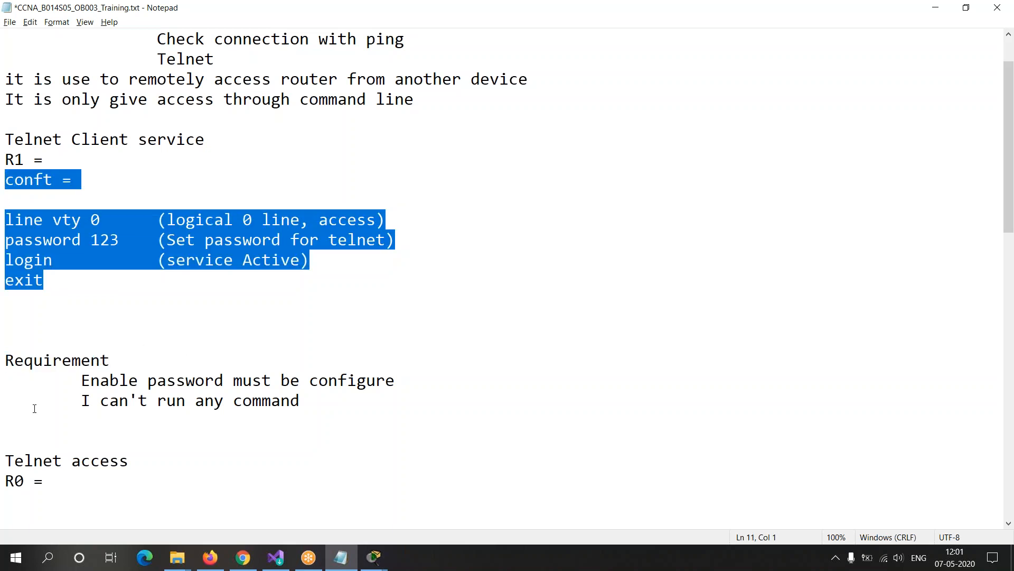
{"action": "left_click", "coordinate": [53, 502]}
{"action": "key", "text": "shift+Up"}
{"action": "key", "text": "shift+Up"}
{"action": "key", "text": "shift+Up"}
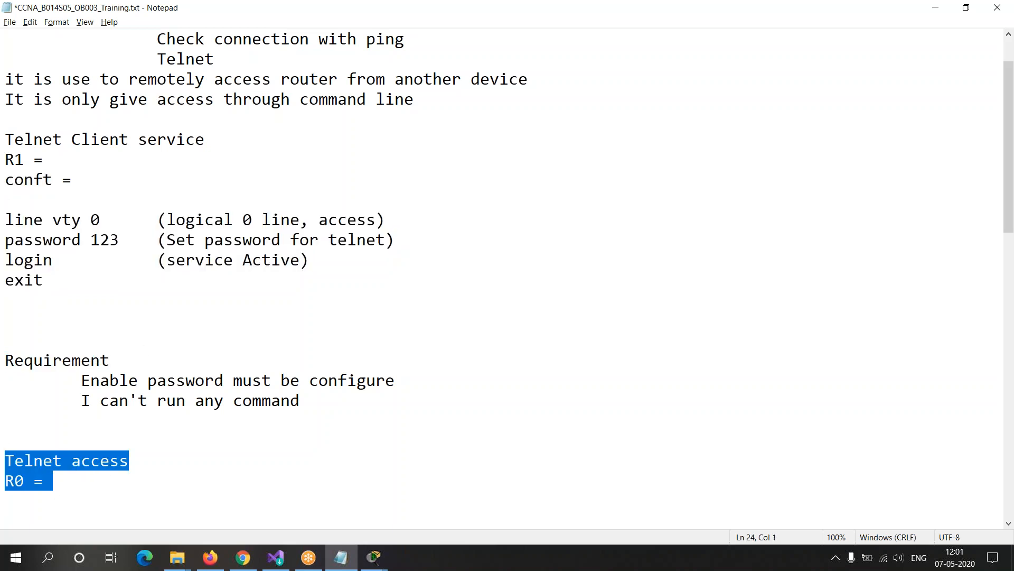
{"action": "left_click", "coordinate": [120, 443]}
Step: Switch to Router0's command line in Packet Tracer and review the telnet command and the response to enable
{"action": "left_click", "coordinate": [375, 557]}
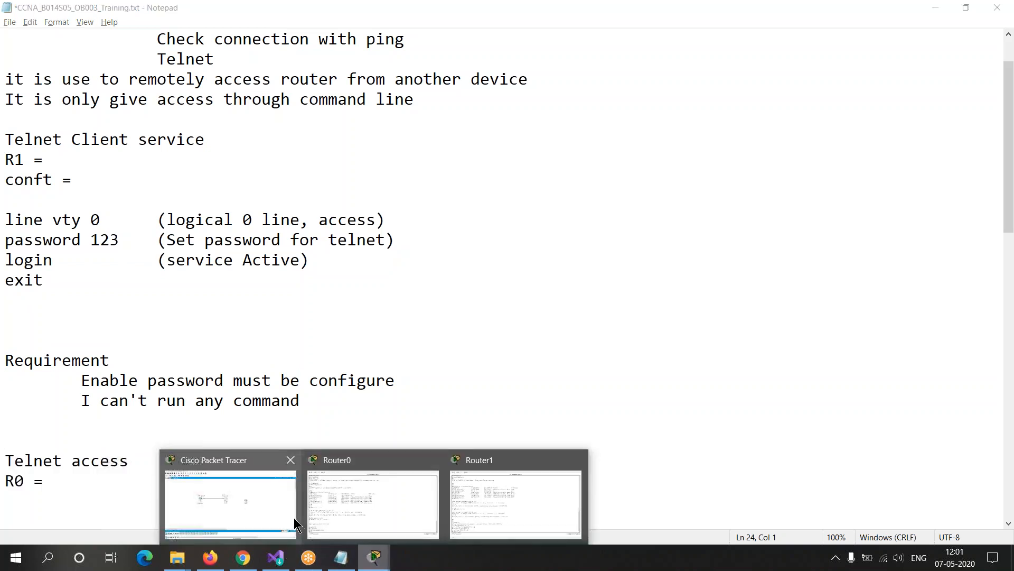
{"action": "left_click", "coordinate": [395, 505]}
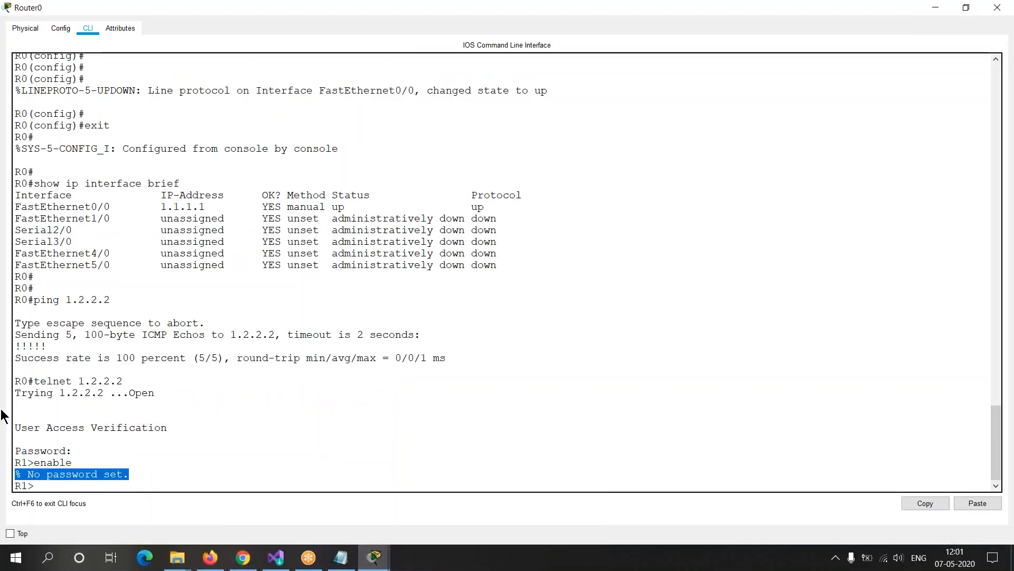
{"action": "left_click_drag", "start_coordinate": [15, 380], "coordinate": [110, 380]}
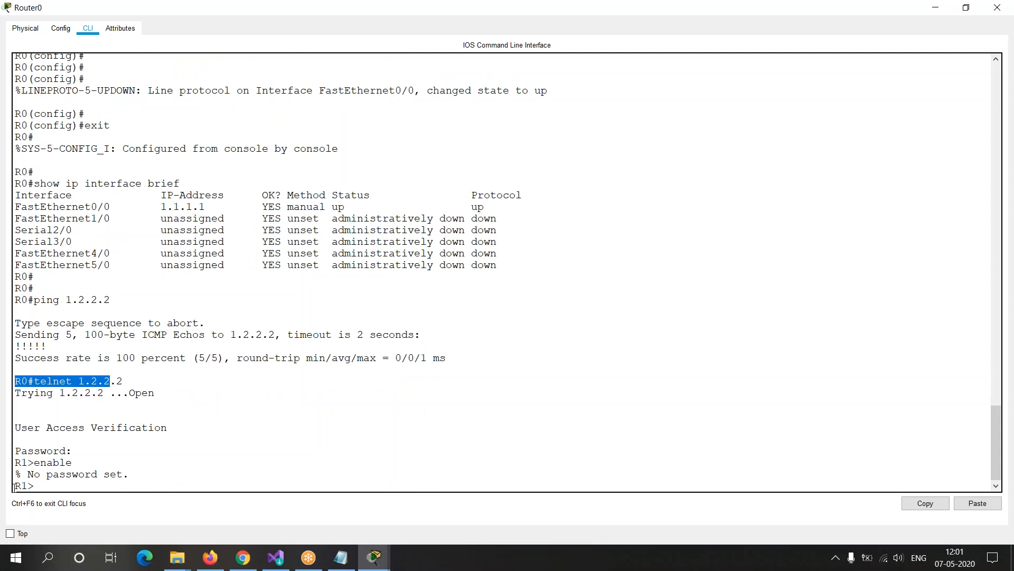
{"action": "left_click_drag", "start_coordinate": [130, 474], "coordinate": [72, 474]}
{"action": "left_click", "coordinate": [60, 487]}
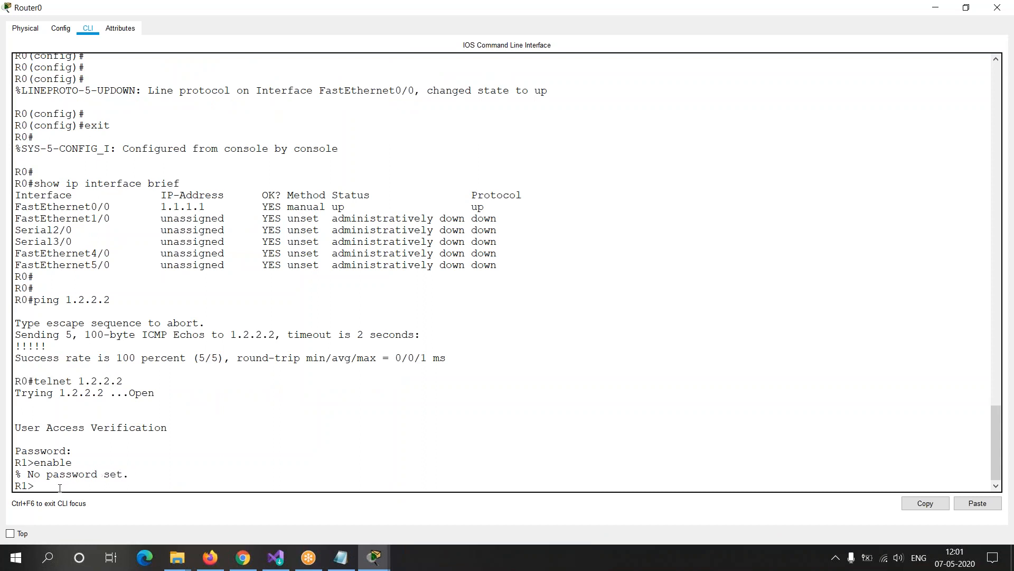
Step: Switch to Router1's command line and configure an enable password in global configuration mode
{"action": "left_click", "coordinate": [376, 567]}
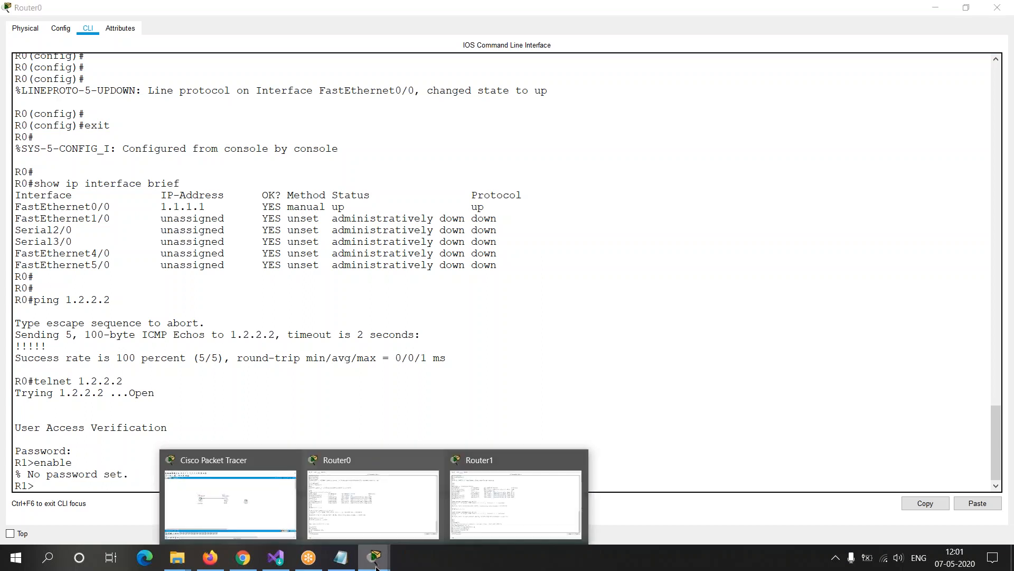
{"action": "left_click", "coordinate": [530, 506]}
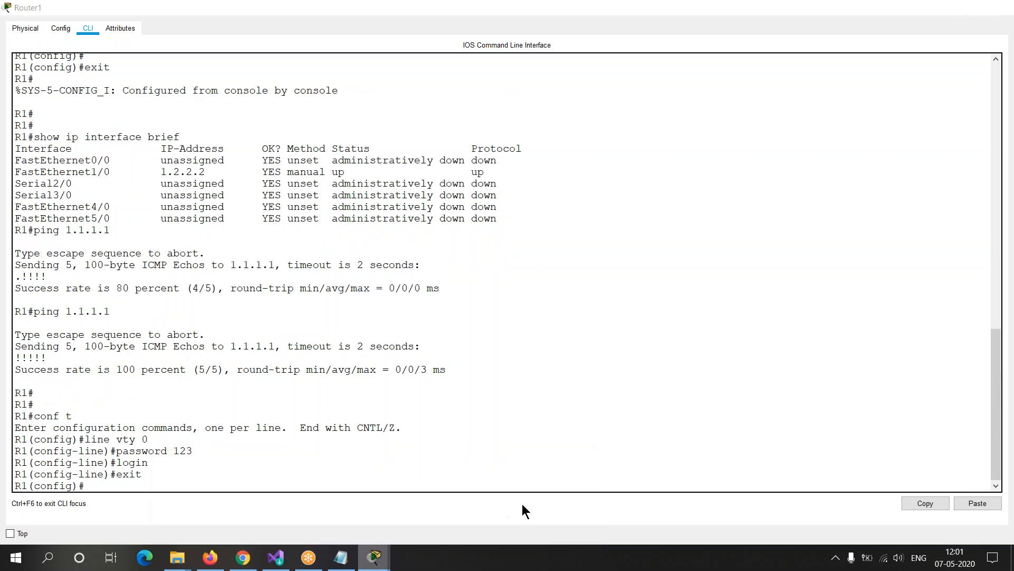
{"action": "left_click_drag", "start_coordinate": [19, 440], "coordinate": [122, 486]}
{"action": "left_click", "coordinate": [122, 486]}
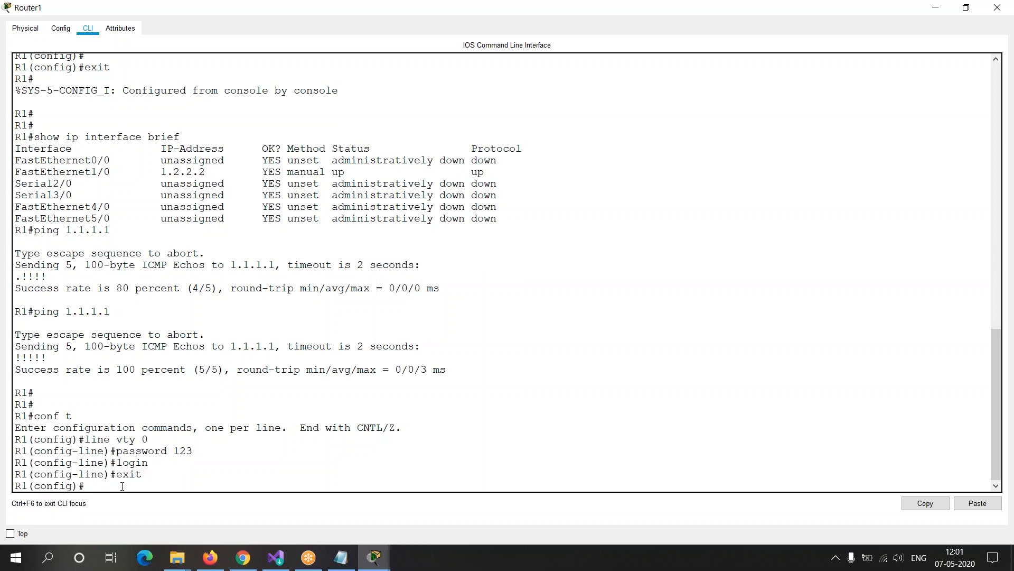
{"action": "left_click_drag", "start_coordinate": [97, 439], "coordinate": [182, 477]}
{"action": "left_click", "coordinate": [156, 481]}
{"action": "type", "text": "enable password"}
{"action": "type", "text": "456"}
{"action": "key", "text": "Return"}
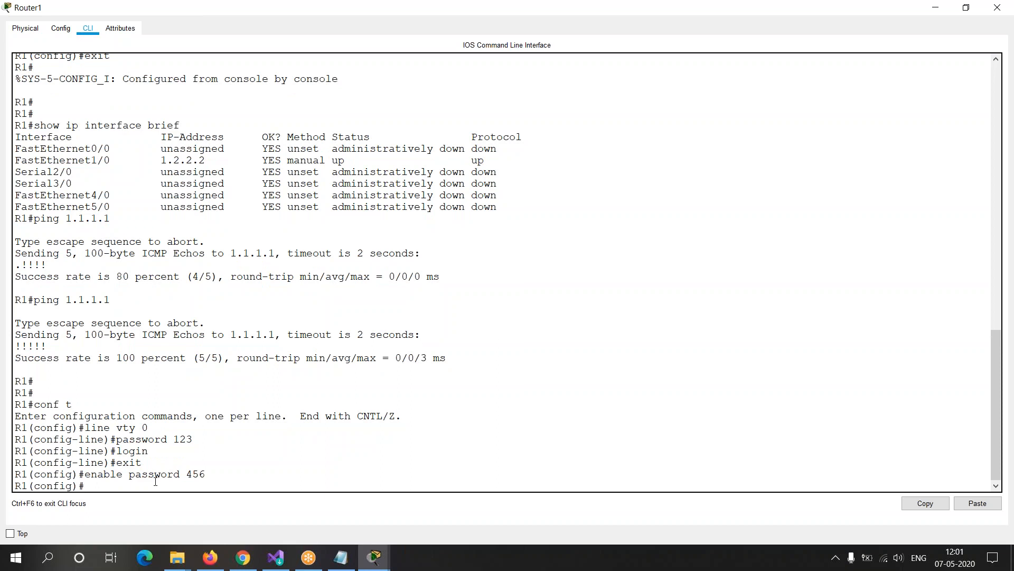
Step: Review R1's commands from line vty 0 through enable password by highlighting them
{"action": "mouse_move", "coordinate": [206, 474]}
{"action": "left_mouse_down"}
{"action": "mouse_move", "coordinate": [143, 463]}
{"action": "mouse_move", "coordinate": [79, 473]}
{"action": "mouse_move", "coordinate": [216, 472]}
{"action": "left_mouse_up"}
{"action": "left_click", "coordinate": [78, 474]}
{"action": "left_click_drag", "start_coordinate": [16, 423], "coordinate": [268, 496]}
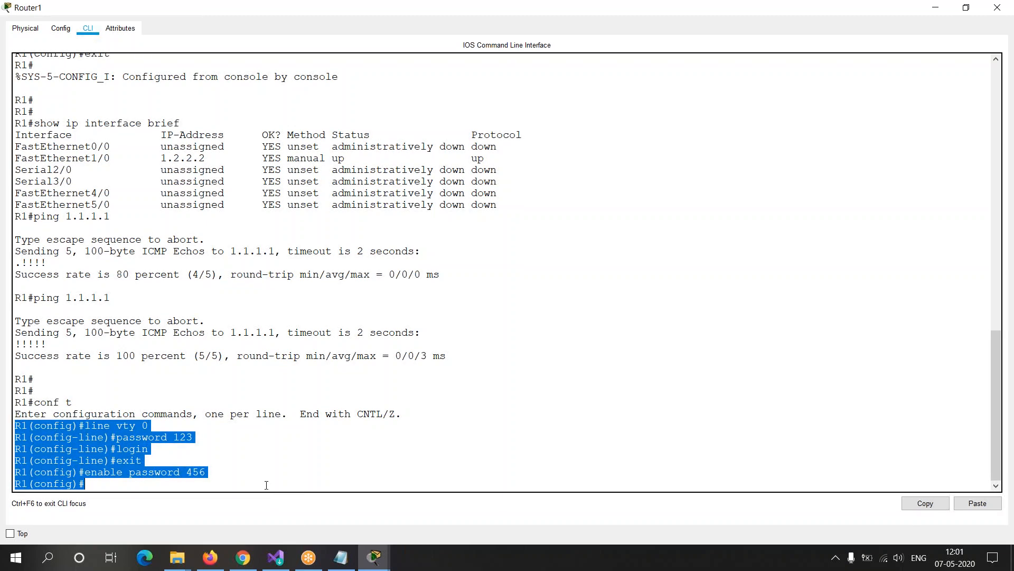
{"action": "left_click", "coordinate": [266, 485]}
Step: Switch to Router0's command line and enter R1's privileged mode over Telnet using enable and the enable password
{"action": "mouse_move", "coordinate": [375, 557]}
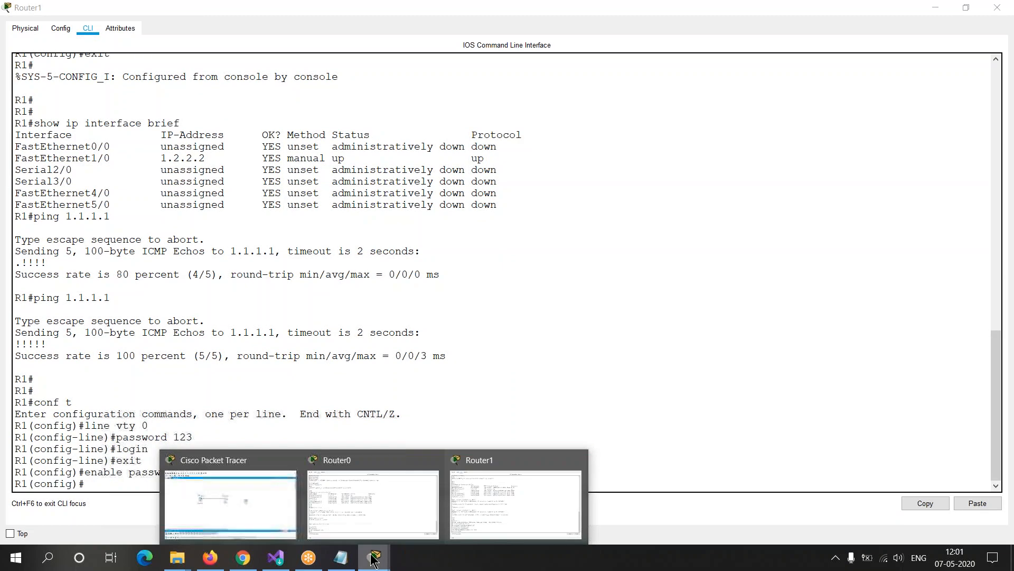
{"action": "left_click", "coordinate": [369, 501]}
{"action": "type", "text": "enable"}
{"action": "key", "text": "Return"}
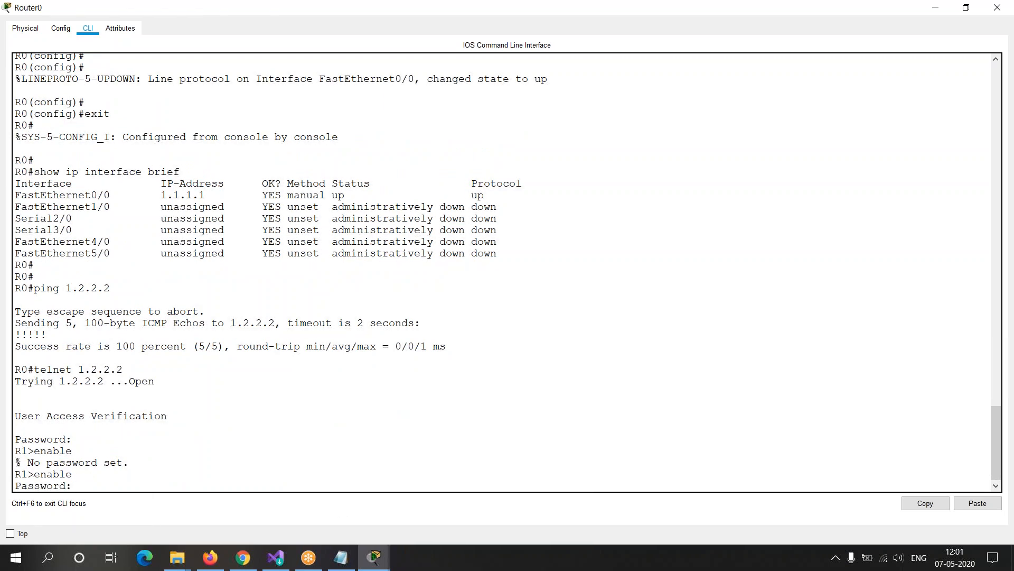
{"action": "left_click_drag", "start_coordinate": [15, 462], "coordinate": [16, 485]}
{"action": "left_click", "coordinate": [108, 483]}
{"action": "key", "text": "Return"}
Step: Enter global configuration mode on R1 through the open Telnet session with conf t
{"action": "left_click_drag", "start_coordinate": [36, 487], "coordinate": [15, 486]}
{"action": "left_click", "coordinate": [49, 482]}
{"action": "type", "text": "conf t"}
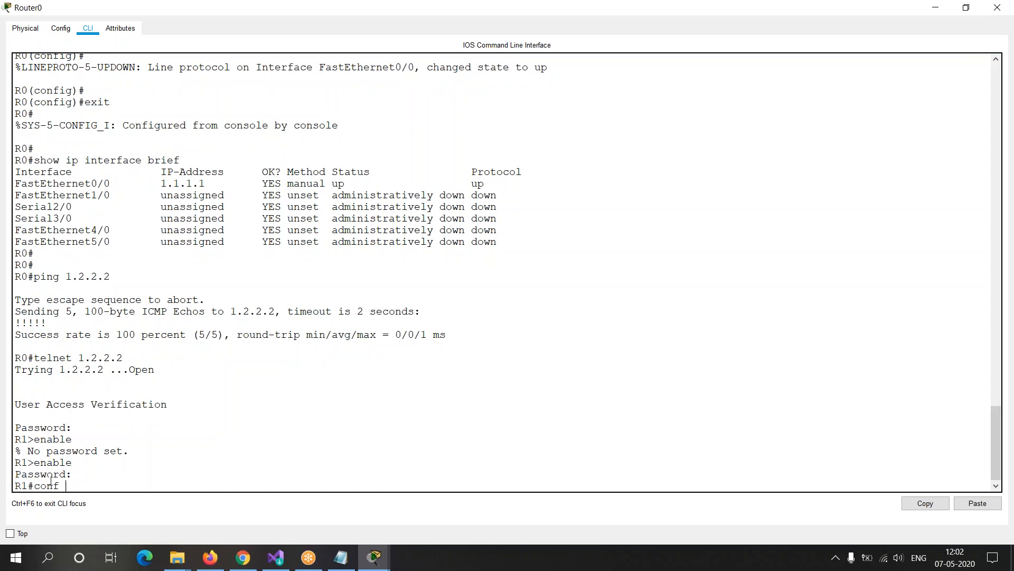
{"action": "key", "text": "Return"}
{"action": "key", "text": "Return"}
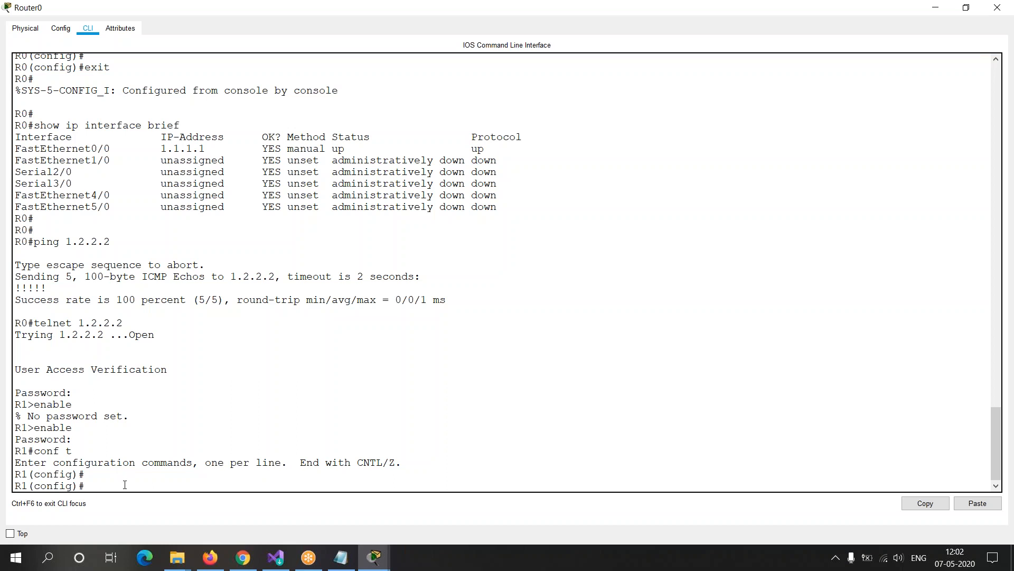
Step: Assign IP address 3.3.3.3 with subnet mask 255.0.0.0 to R1's interface fastethernet 0/0 over the Telnet session
{"action": "type", "text": "interface fastethernet 0/0"}
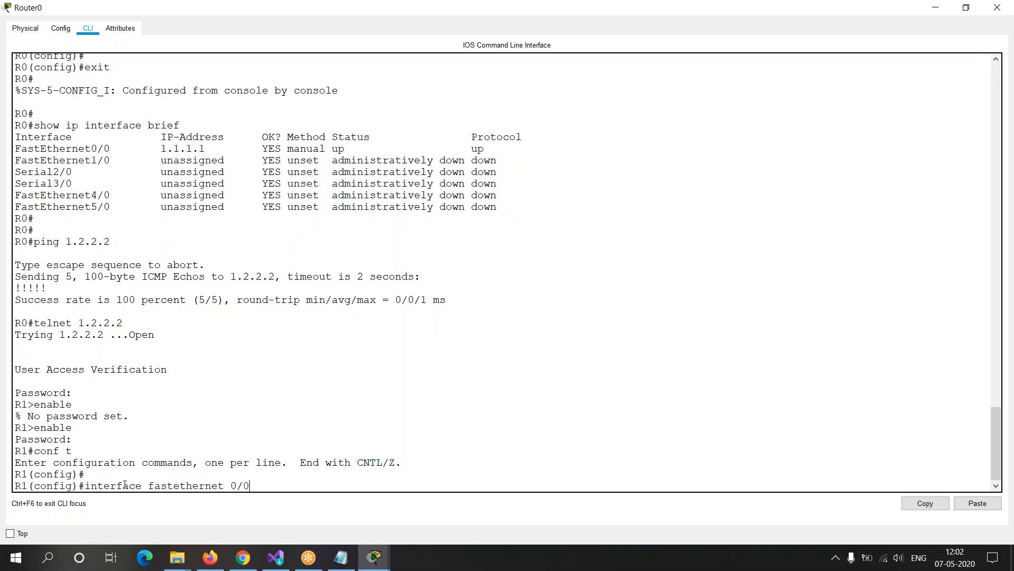
{"action": "key", "text": "Return"}
{"action": "type", "text": "ip "}
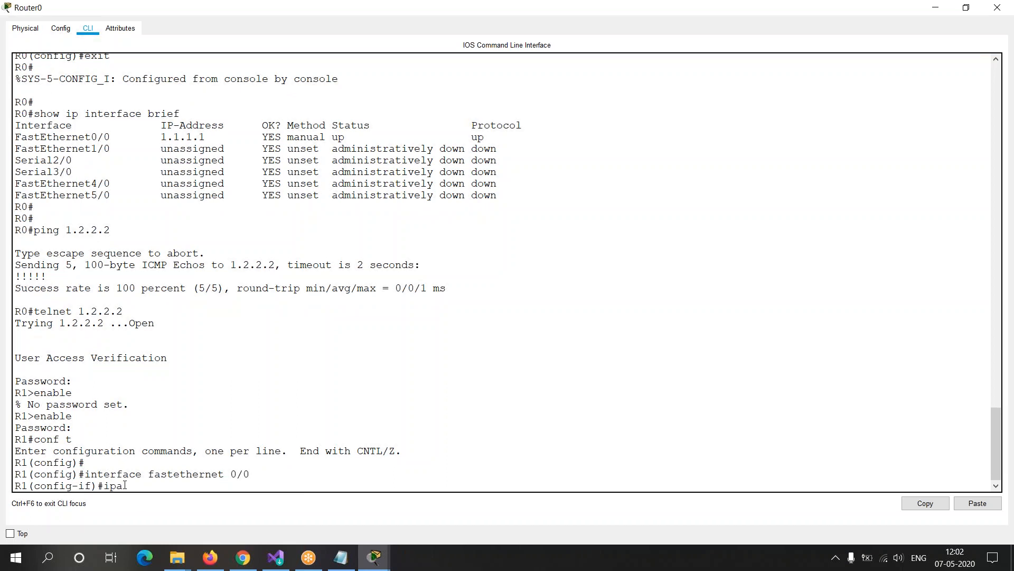
{"action": "type", "text": "address"}
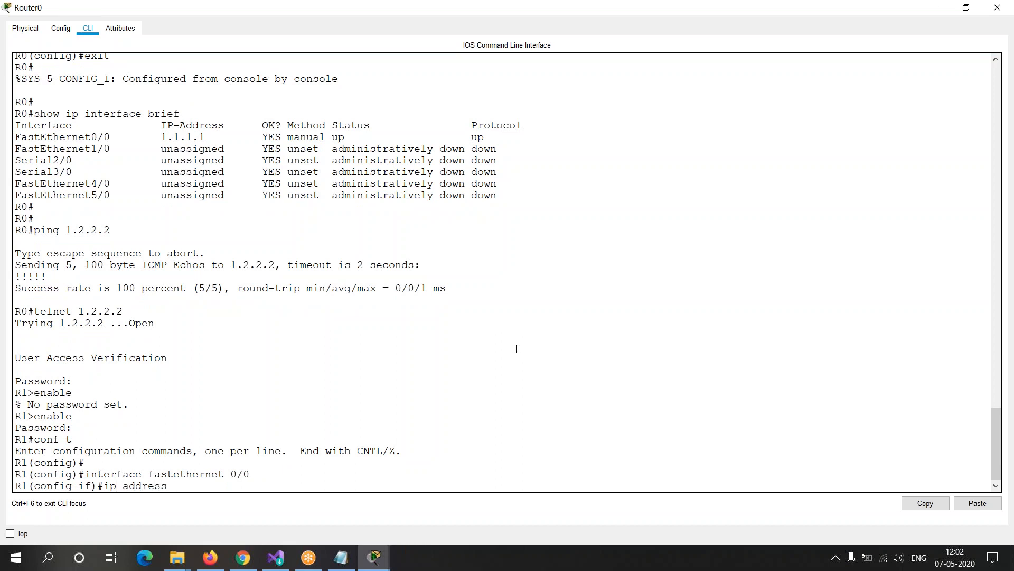
{"action": "type", "text": " 3.3.3.3 "}
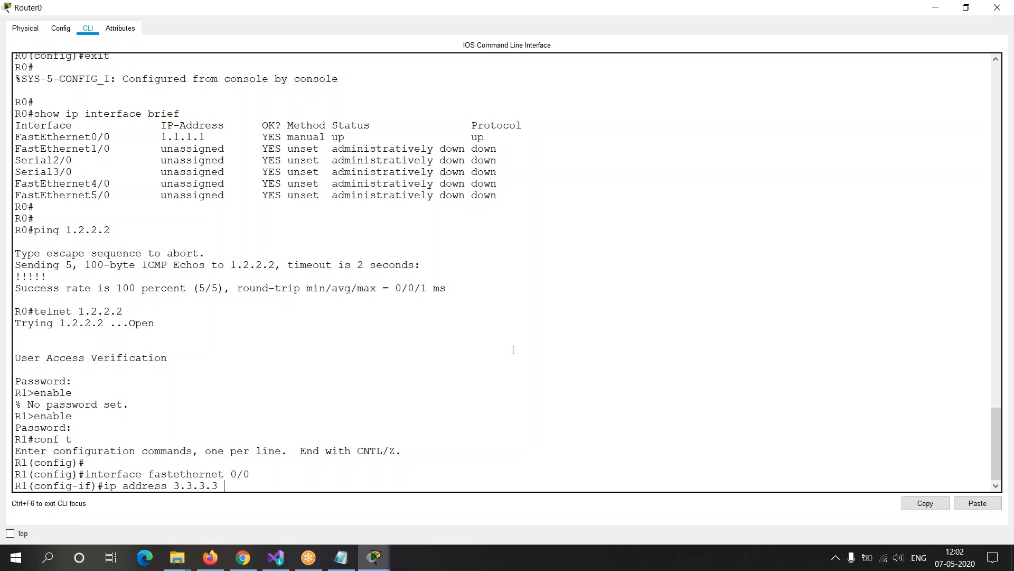
{"action": "type", "text": "255.0.0.0"}
{"action": "key", "text": "Return"}
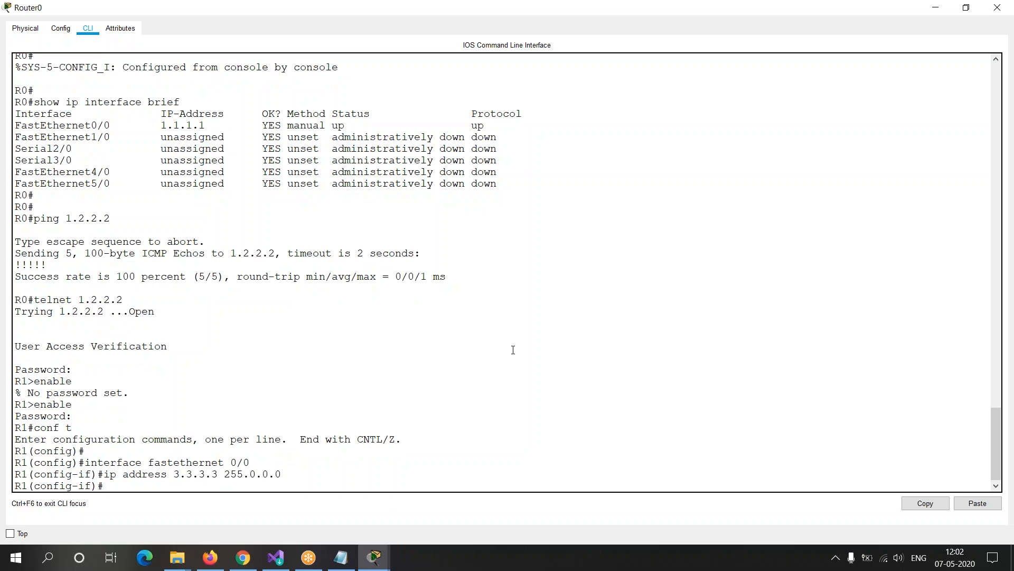
Step: Exit interface and global configuration modes to return to R1's privileged prompt
{"action": "type", "text": "exit"}
{"action": "key", "text": "Return"}
{"action": "type", "text": "exi"}
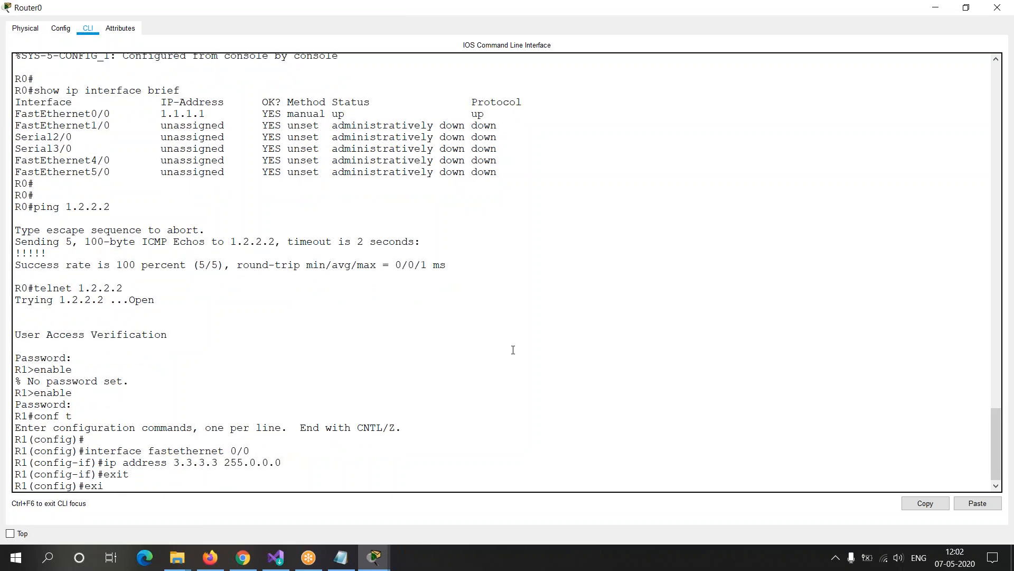
{"action": "type", "text": "t"}
{"action": "key", "text": "Return"}
{"action": "key", "text": "Return"}
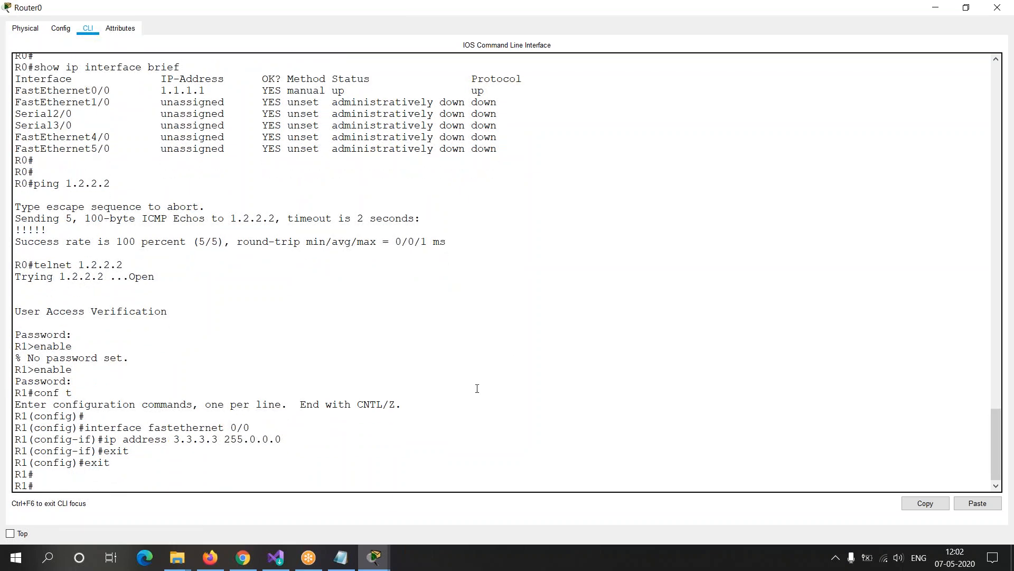
Step: Highlight the IP address configuration lines, end the Telnet session with exit and return to R0's prompt
{"action": "left_click_drag", "start_coordinate": [86, 439], "coordinate": [111, 462]}
{"action": "left_click", "coordinate": [87, 462]}
{"action": "left_click", "coordinate": [44, 480]}
{"action": "type", "text": "exit"}
{"action": "key", "text": "Return"}
Step: Exit R0's console session and re-enter its privileged mode with en
{"action": "key", "text": "Return"}
{"action": "key", "text": "Return"}
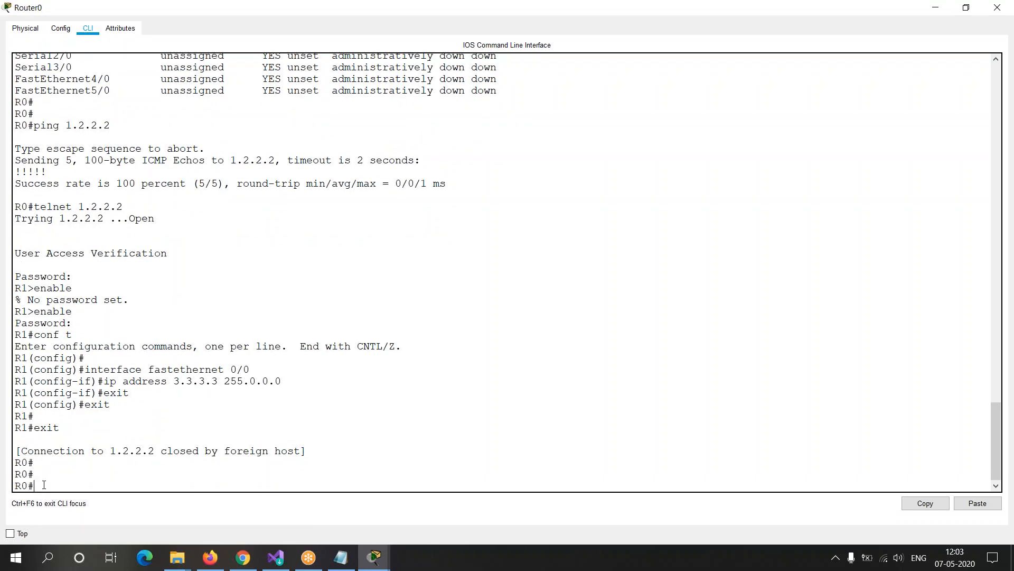
{"action": "mouse_move", "coordinate": [39, 484]}
{"action": "left_mouse_down"}
{"action": "mouse_move", "coordinate": [5, 481]}
{"action": "mouse_move", "coordinate": [51, 477]}
{"action": "left_mouse_up"}
{"action": "left_click", "coordinate": [59, 484]}
{"action": "type", "text": "exit"}
{"action": "key", "text": "Return"}
{"action": "key", "text": "Return"}
{"action": "key", "text": "Return"}
{"action": "key", "text": "Return"}
{"action": "key", "text": "Return"}
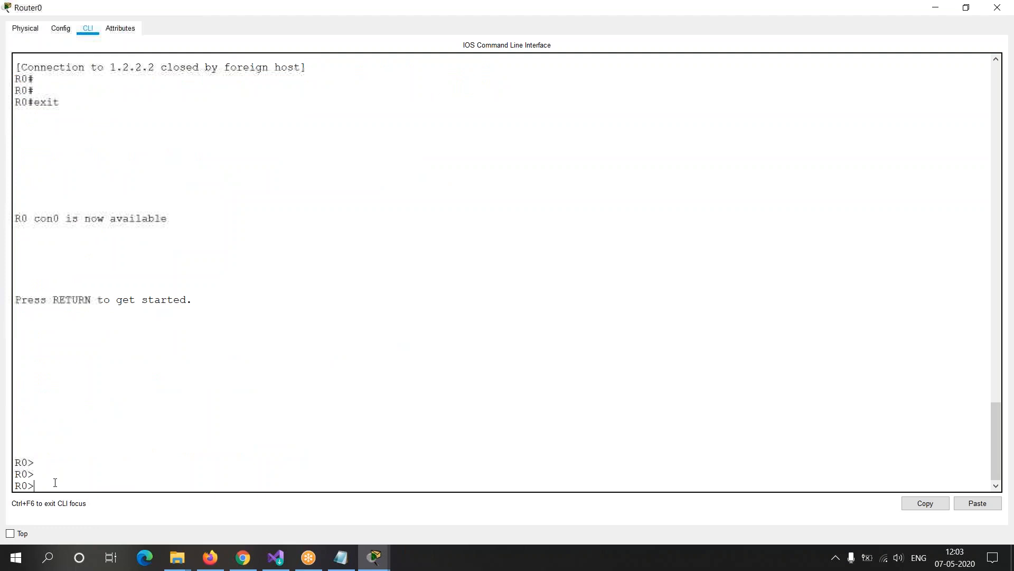
{"action": "type", "text": "en"}
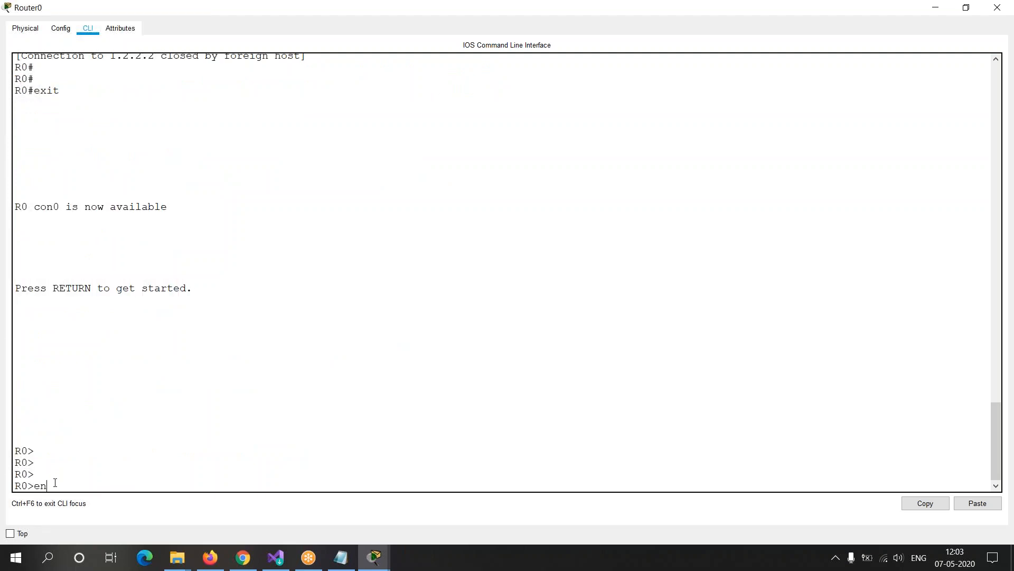
{"action": "key", "text": "Return"}
{"action": "key", "text": "Return"}
{"action": "key", "text": "Return"}
{"action": "key", "text": "Return"}
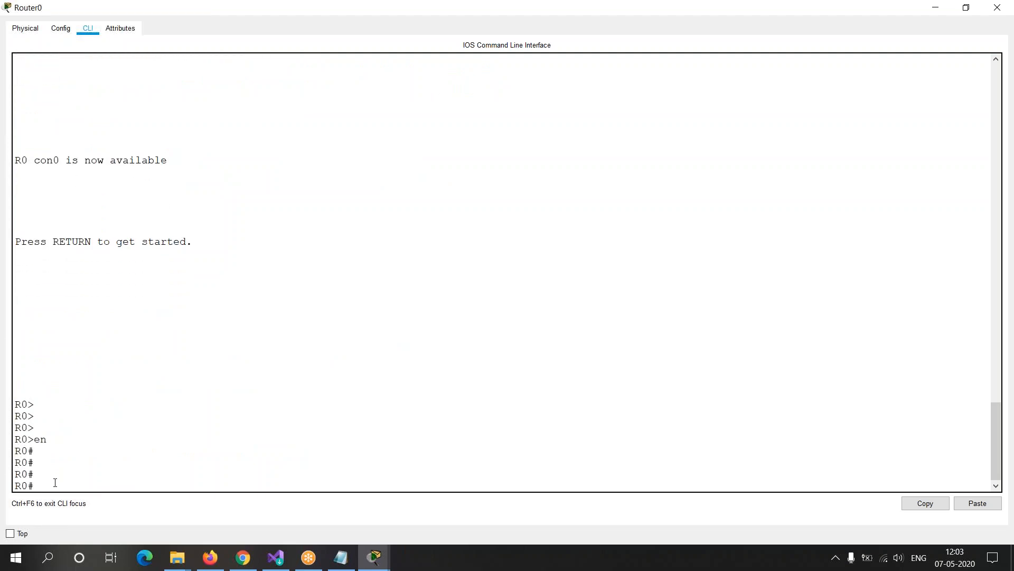
Step: Switch to Router1's command line and exit global configuration mode, clearing the unneeded text at the privileged prompt
{"action": "mouse_move", "coordinate": [374, 558]}
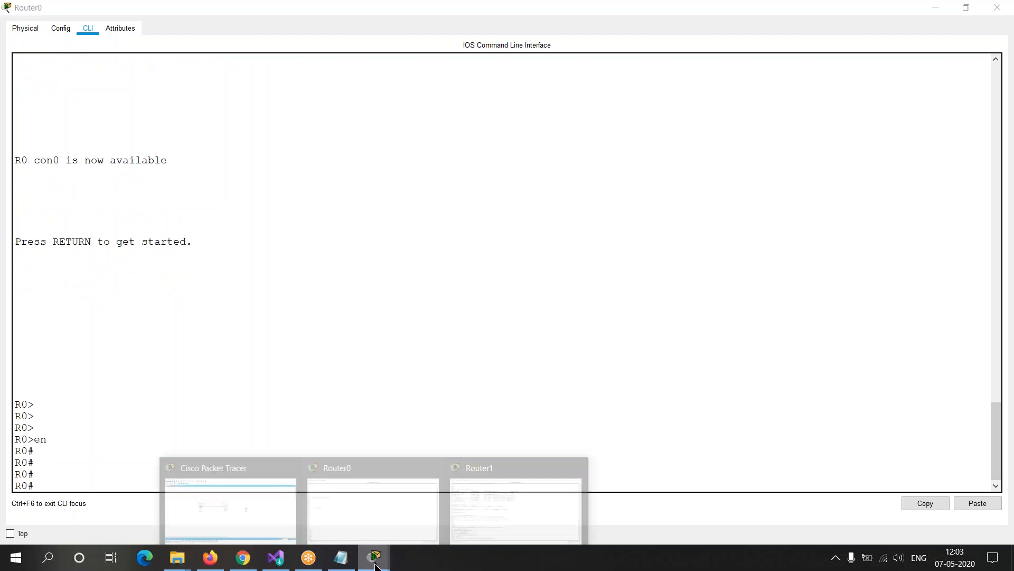
{"action": "left_click", "coordinate": [493, 496]}
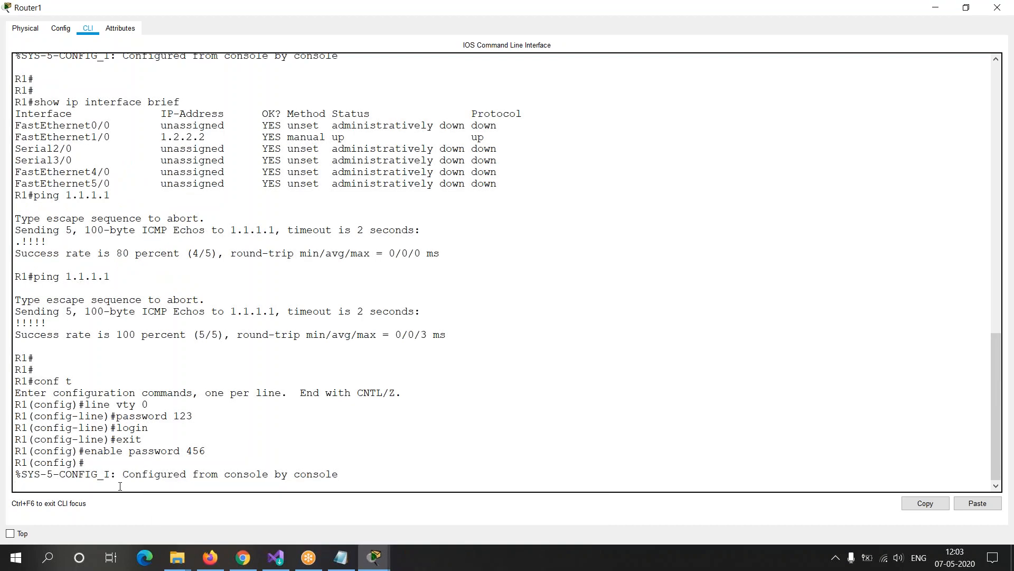
{"action": "key", "text": "Return"}
{"action": "type", "text": "exit"}
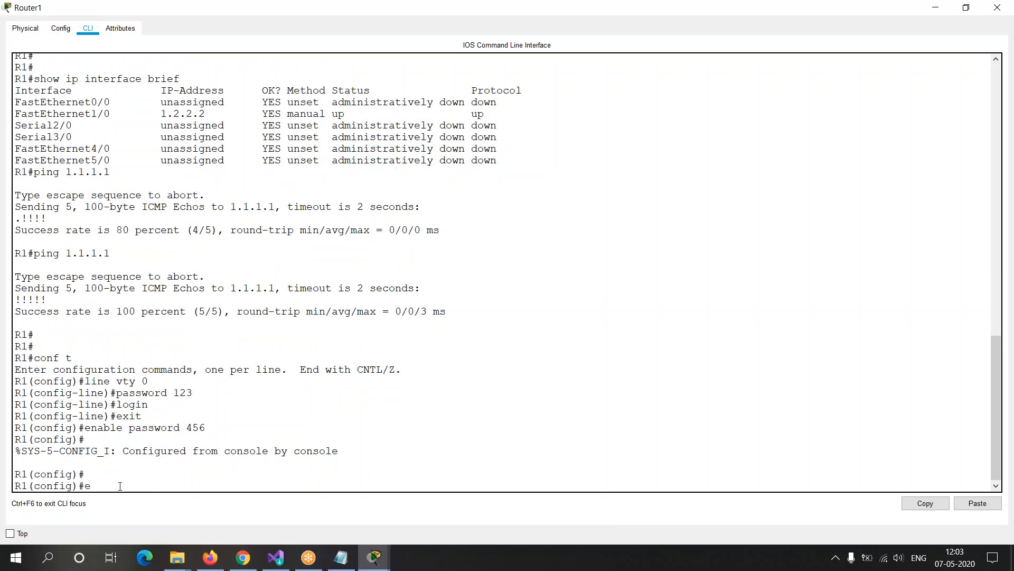
{"action": "key", "text": "Return"}
Step: Run show ip interface brief on R1 and examine the FastEthernet0/0 row's IP address, status and protocol
{"action": "key", "text": "Return"}
{"action": "type", "text": "en"}
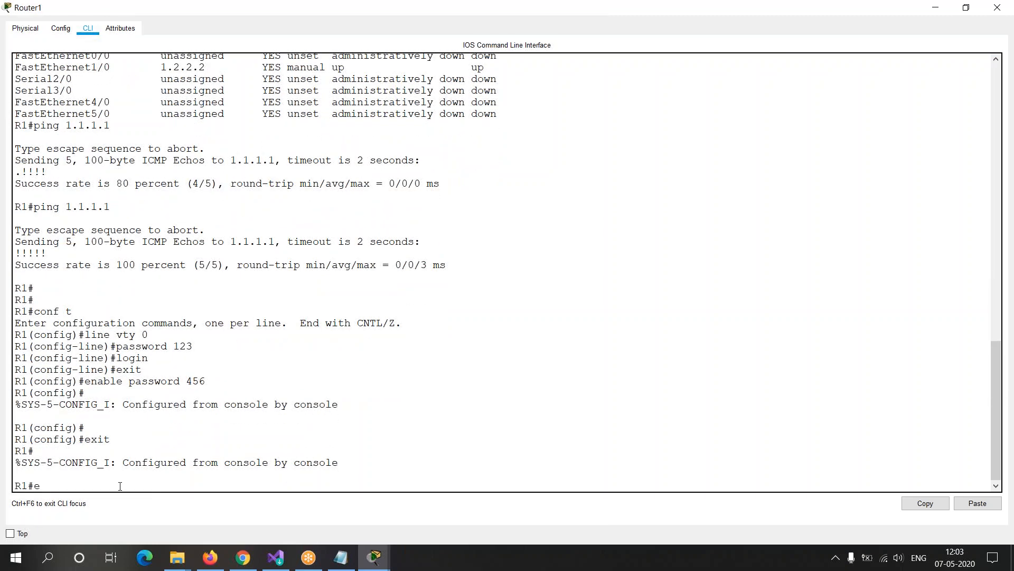
{"action": "key", "text": "BackSpace"}
{"action": "key", "text": "BackSpace"}
{"action": "type", "text": "show ip interface brief"}
{"action": "key", "text": "Return"}
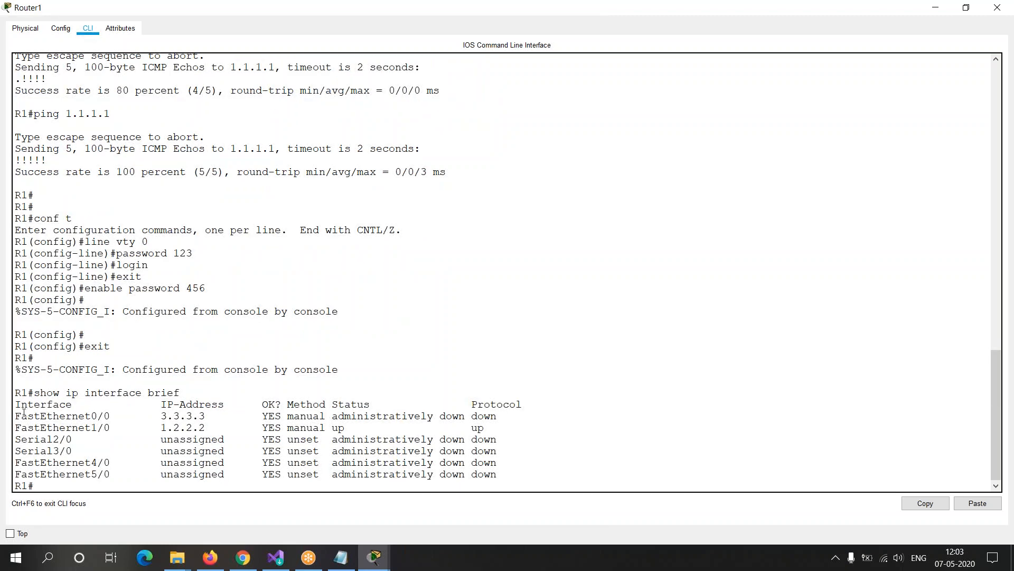
{"action": "left_click_drag", "start_coordinate": [16, 416], "coordinate": [452, 415]}
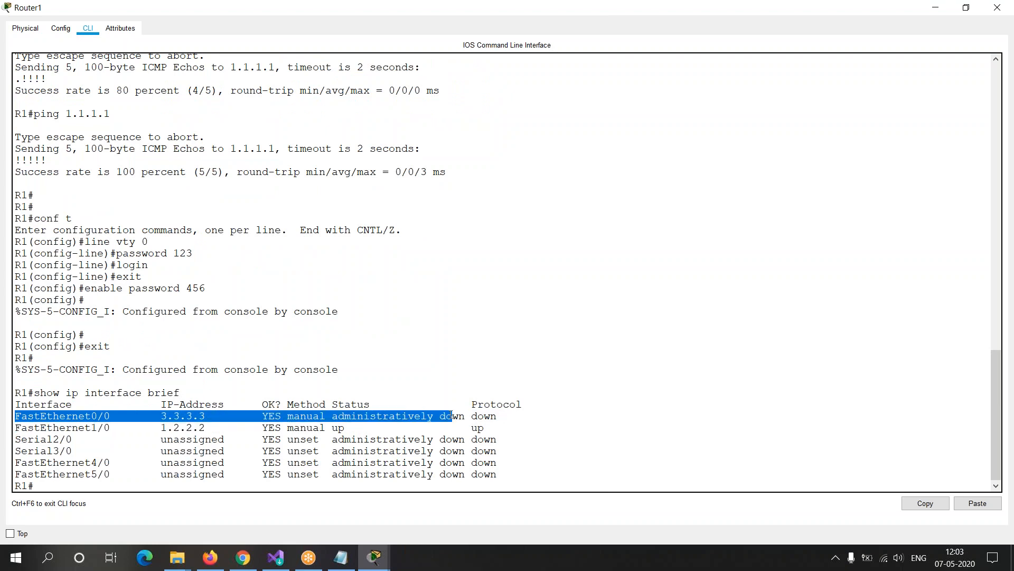
{"action": "left_click_drag", "start_coordinate": [333, 416], "coordinate": [517, 413]}
{"action": "left_click", "coordinate": [454, 416]}
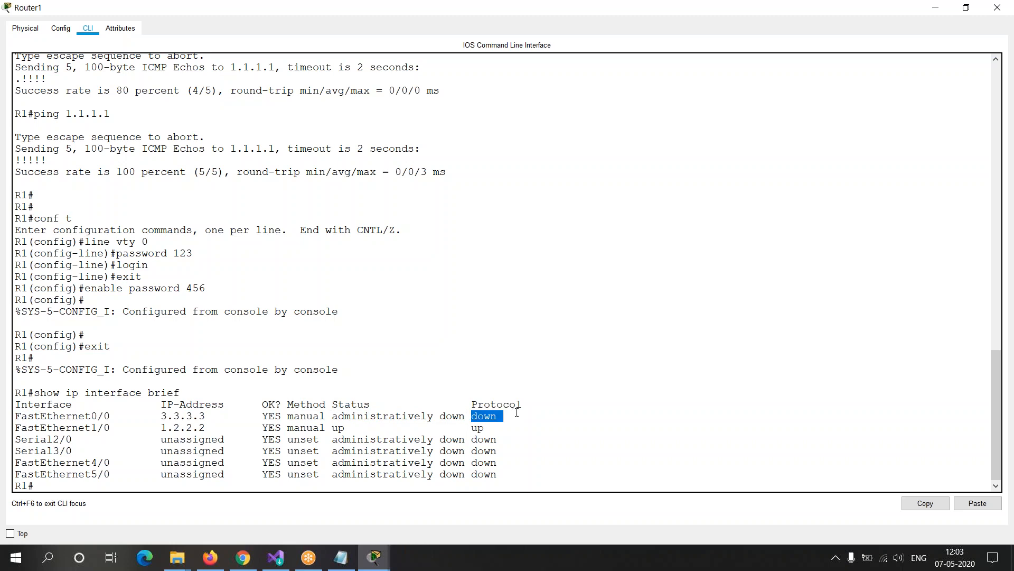
{"action": "left_click", "coordinate": [420, 379]}
{"action": "left_click", "coordinate": [772, 26]}
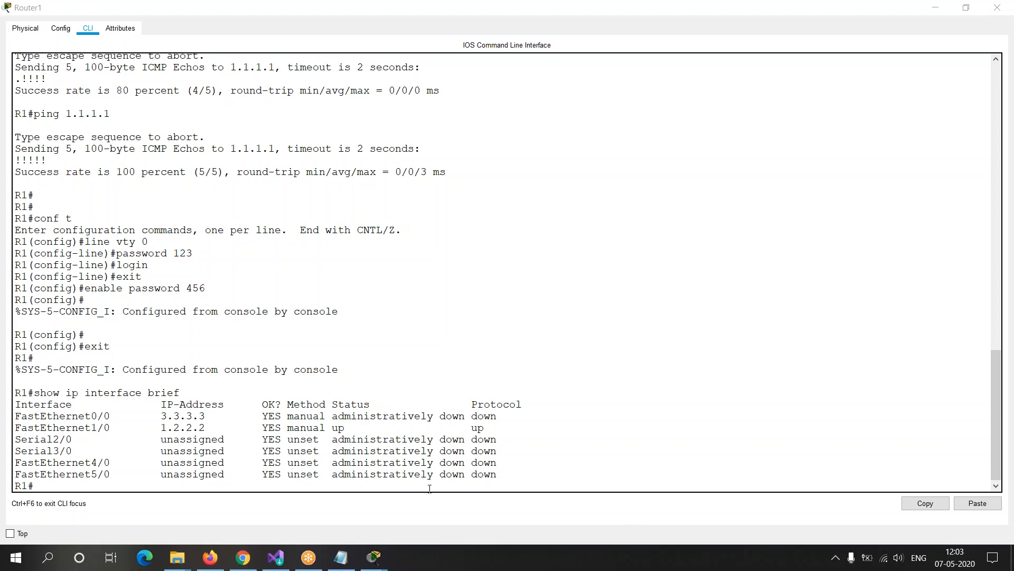
Step: Switch to the Notepad notes and review the Telnet description and client service commands from the top
{"action": "mouse_move", "coordinate": [375, 557]}
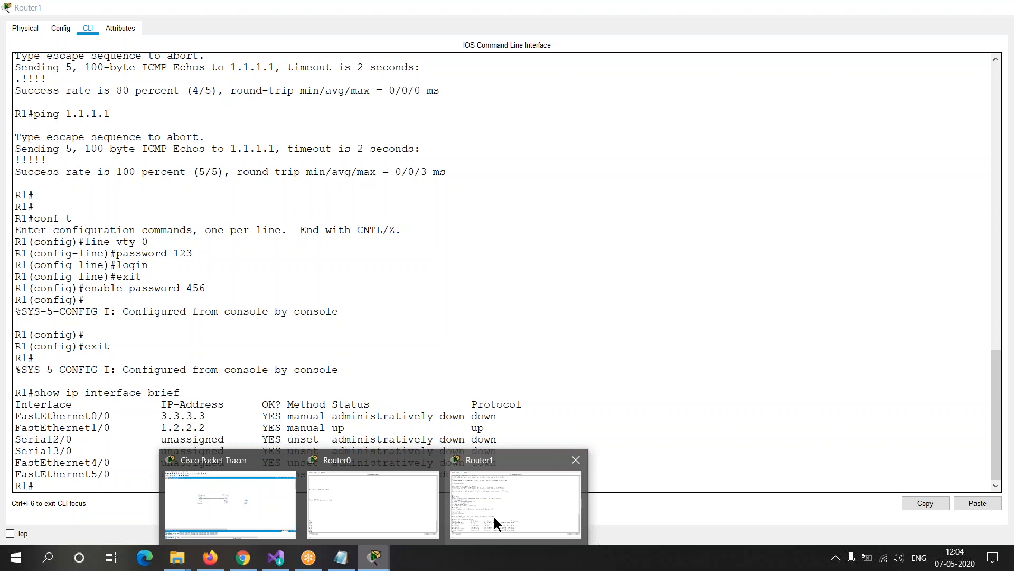
{"action": "left_click", "coordinate": [341, 556]}
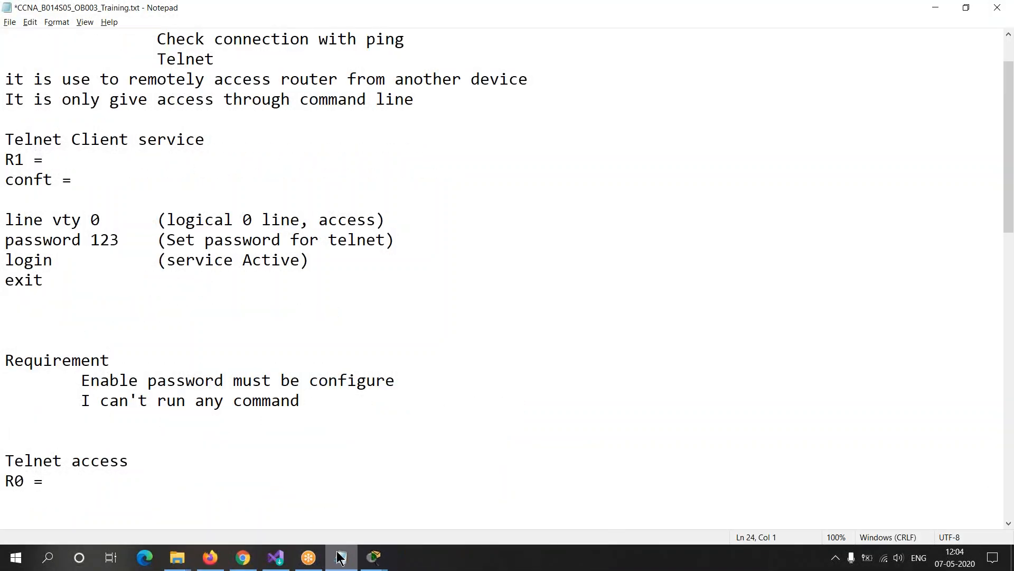
{"action": "left_click", "coordinate": [177, 281]}
{"action": "key", "text": "Up"}
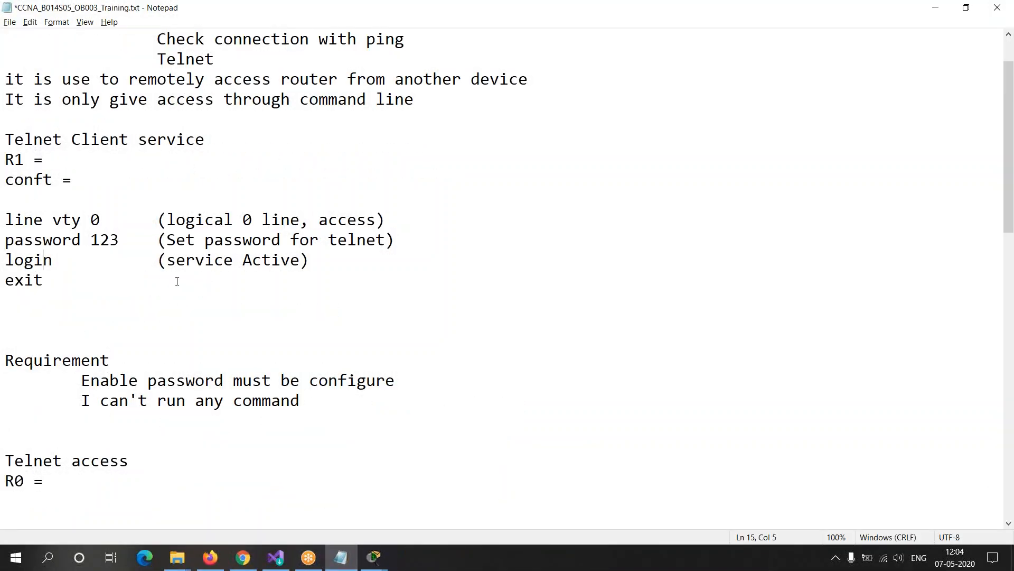
{"action": "key", "text": "ctrl+Home"}
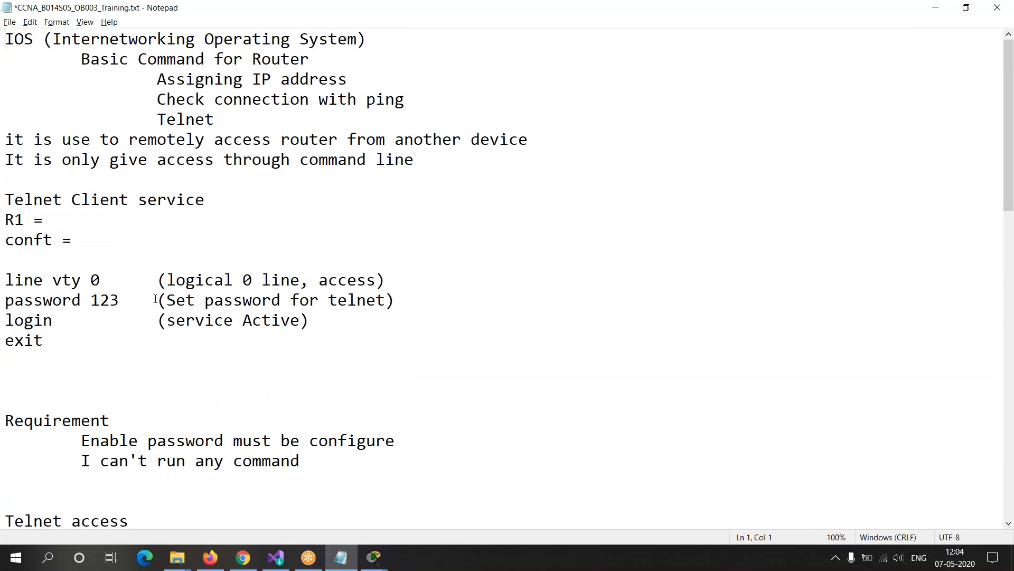
{"action": "left_click_drag", "start_coordinate": [8, 125], "coordinate": [90, 160]}
{"action": "left_click_drag", "start_coordinate": [143, 183], "coordinate": [211, 371]}
{"action": "left_click", "coordinate": [211, 372]}
Step: Move down the notes to the Alias topic below the Telnet access section and highlight it
{"action": "left_click", "coordinate": [60, 468]}
{"action": "key", "text": "Down"}
{"action": "key", "text": "Down"}
{"action": "key", "text": "Down"}
{"action": "key", "text": "Down"}
{"action": "key", "text": "Down"}
{"action": "key", "text": "Down"}
{"action": "key", "text": "Down"}
{"action": "key", "text": "Down"}
{"action": "key", "text": "Down"}
{"action": "key", "text": "Down"}
{"action": "key", "text": "Down"}
{"action": "key", "text": "Down"}
{"action": "key", "text": "Down"}
{"action": "key", "text": "Down"}
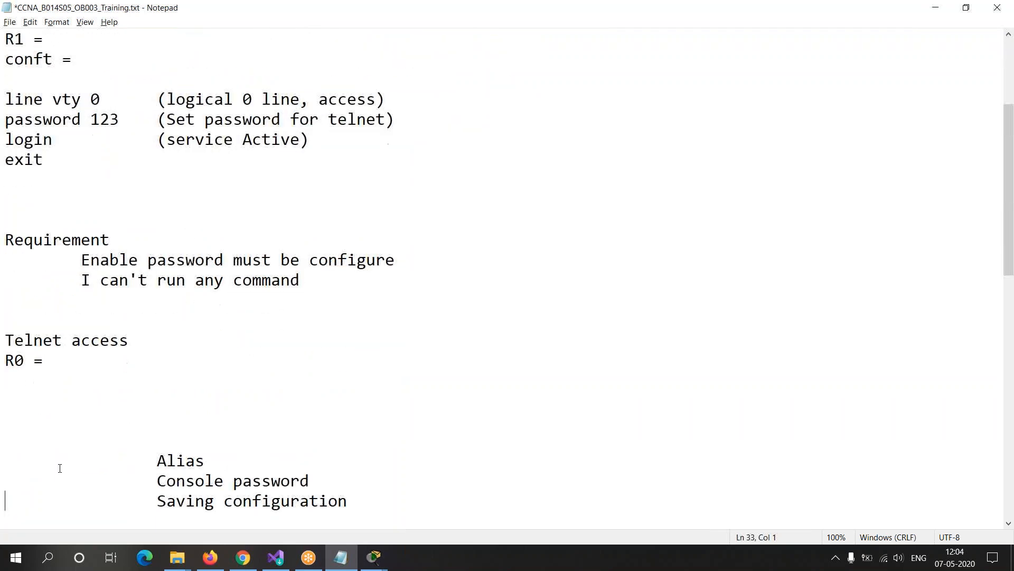
{"action": "double_click", "coordinate": [168, 400]}
{"action": "left_click", "coordinate": [305, 401]}
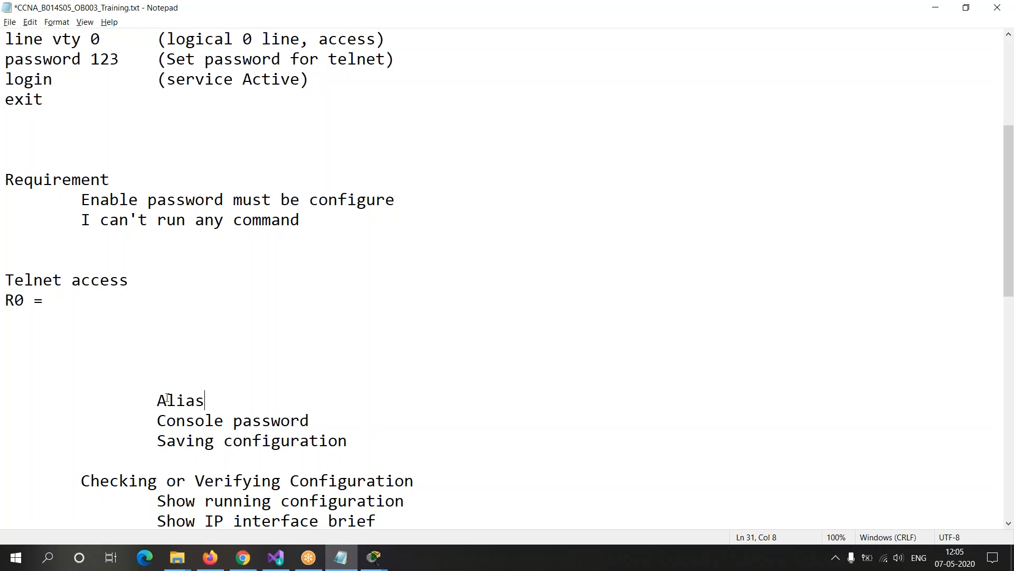
{"action": "left_click_drag", "start_coordinate": [158, 400], "coordinate": [229, 400]}
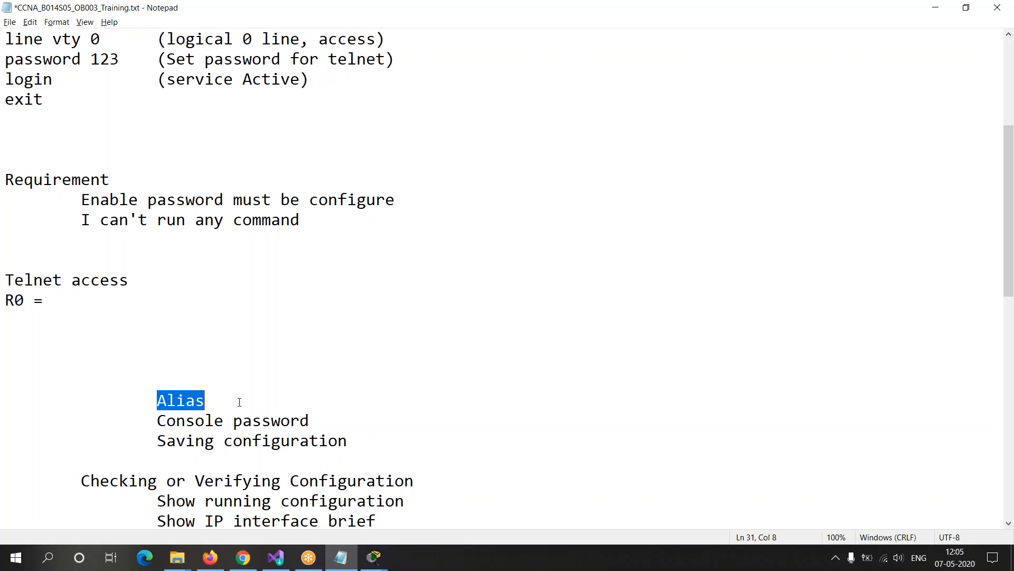
Step: Switch to Router0's command line in Packet Tracer and enter global configuration mode with conf t
{"action": "key", "text": "alt+Tab"}
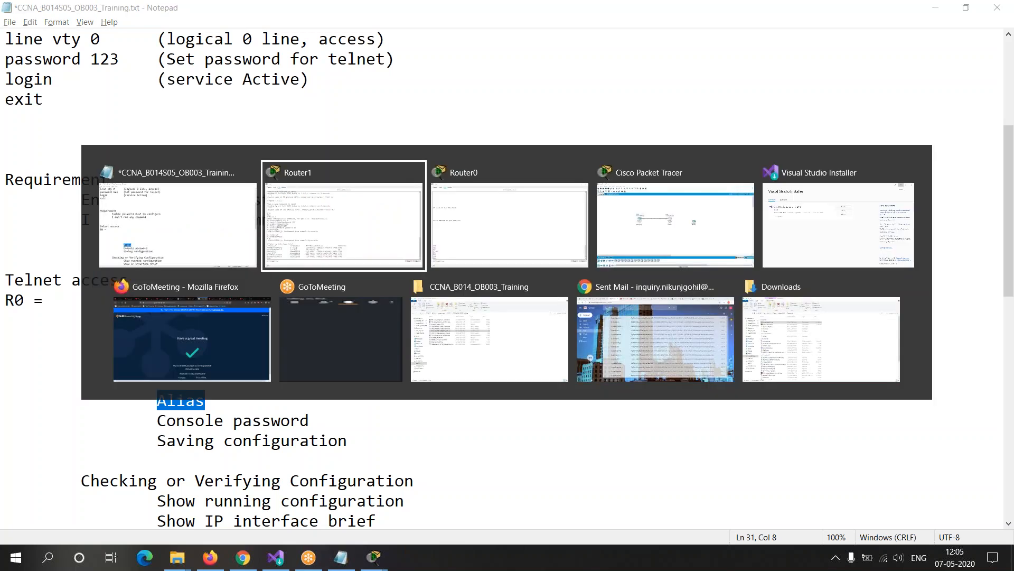
{"action": "key", "text": "alt+Tab"}
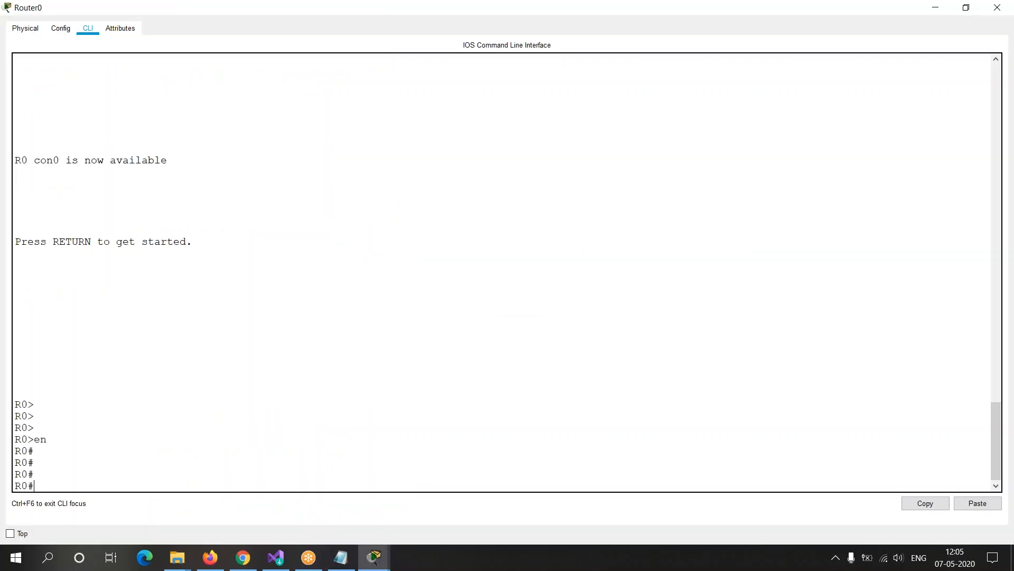
{"action": "key", "text": "Return"}
{"action": "key", "text": "Return"}
{"action": "type", "text": "conf t"}
{"action": "key", "text": "Return"}
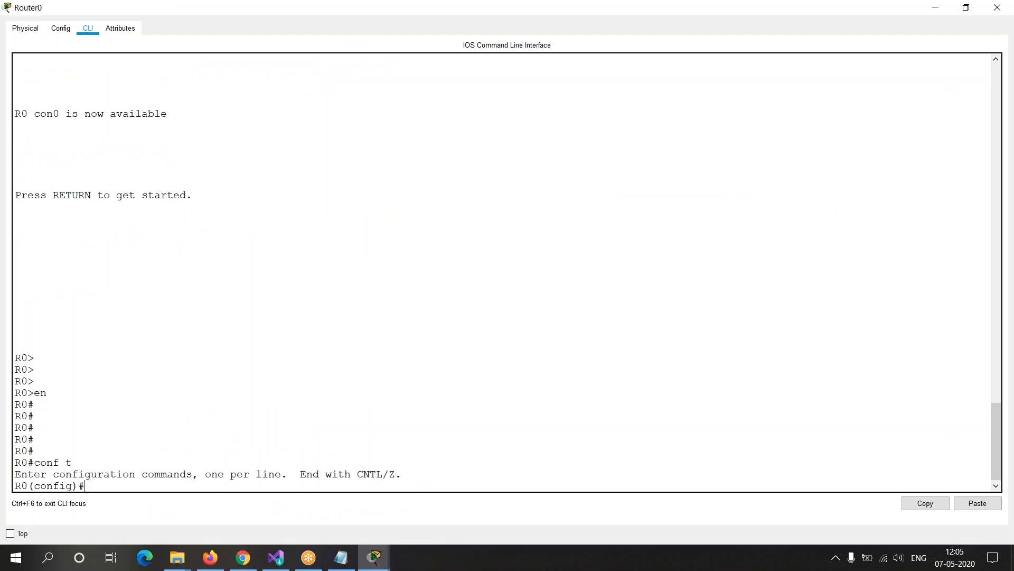
Step: Try to autocomplete "ali" in R0's global configuration mode, clear it and list the available configuration commands with ?
{"action": "type", "text": "ali"}
{"action": "key", "text": "Tab"}
{"action": "key", "text": "Tab"}
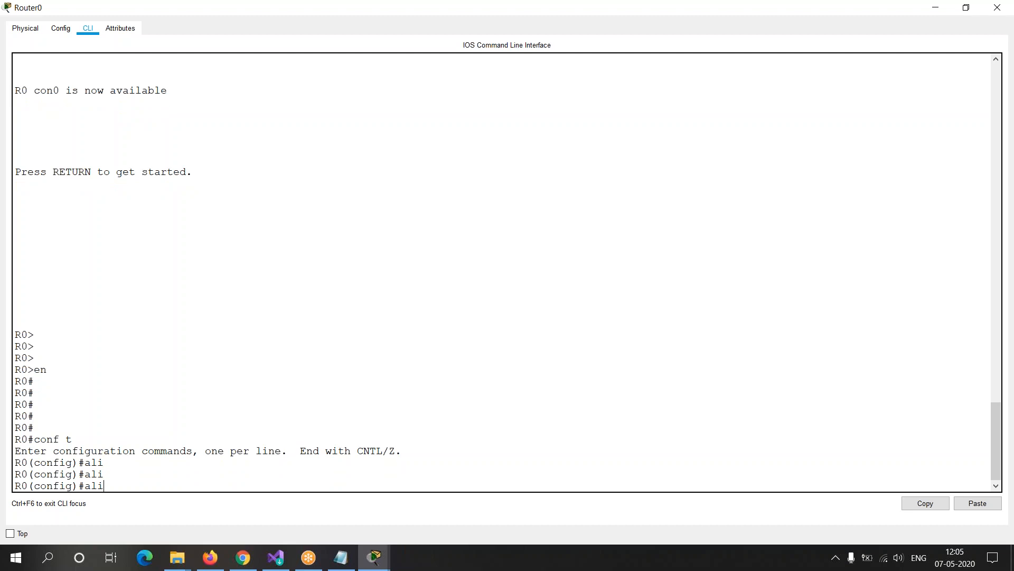
{"action": "key", "text": "BackSpace"}
{"action": "key", "text": "BackSpace"}
{"action": "key", "text": "BackSpace"}
{"action": "type", "text": "?"}
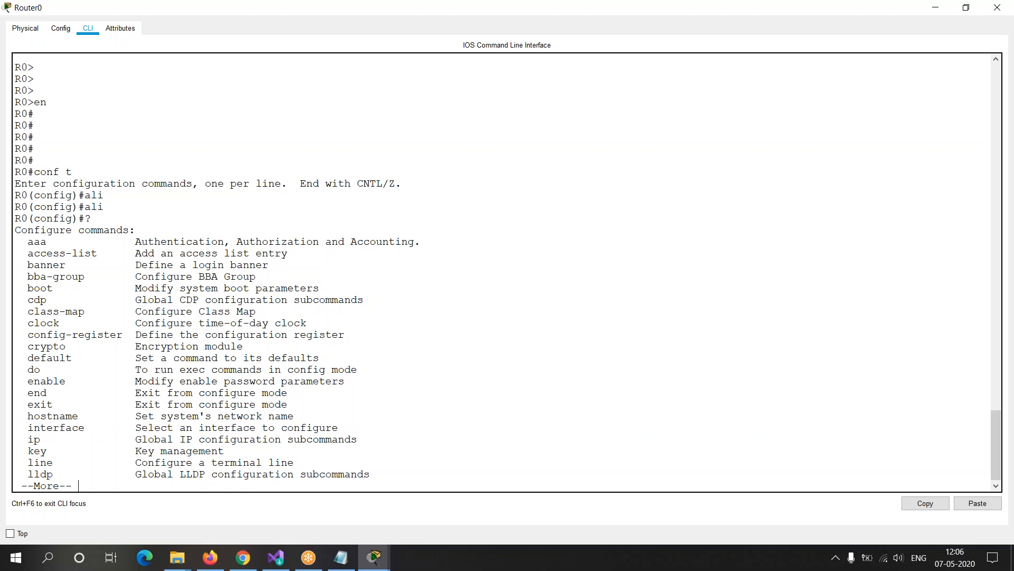
Step: Page through the rest of R0's global configuration command list to its end, looking for an alias command
{"action": "key", "text": "Return"}
{"action": "key", "text": "Return"}
{"action": "key", "text": "Return"}
{"action": "key", "text": "Return"}
{"action": "key", "text": "Return"}
{"action": "key", "text": "Return"}
{"action": "key", "text": "Return"}
{"action": "key", "text": "Return"}
{"action": "key", "text": "Return"}
{"action": "key", "text": "Return"}
{"action": "key", "text": "Return"}
{"action": "key", "text": "Return"}
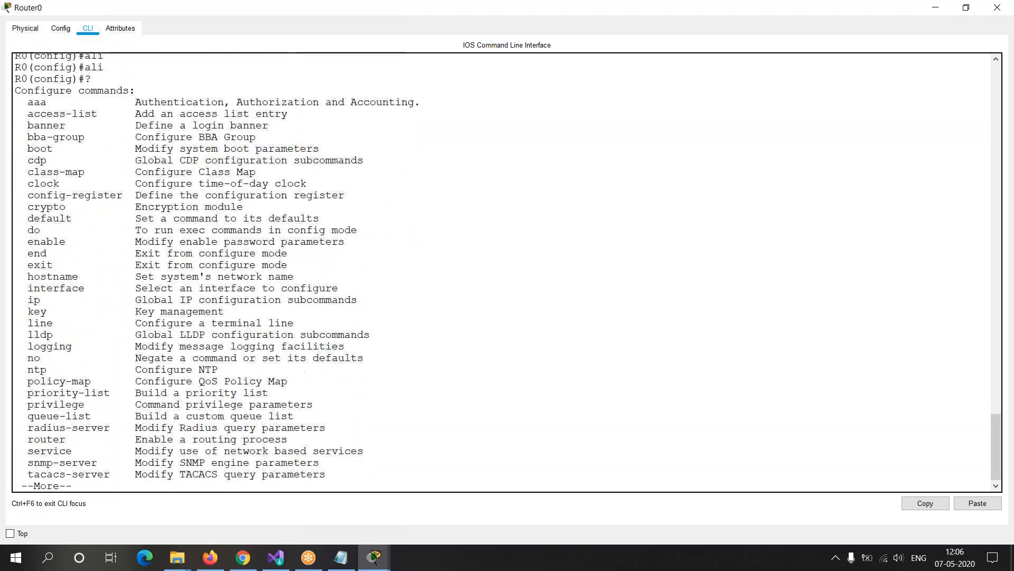
{"action": "key", "text": "Return"}
{"action": "key", "text": "Return"}
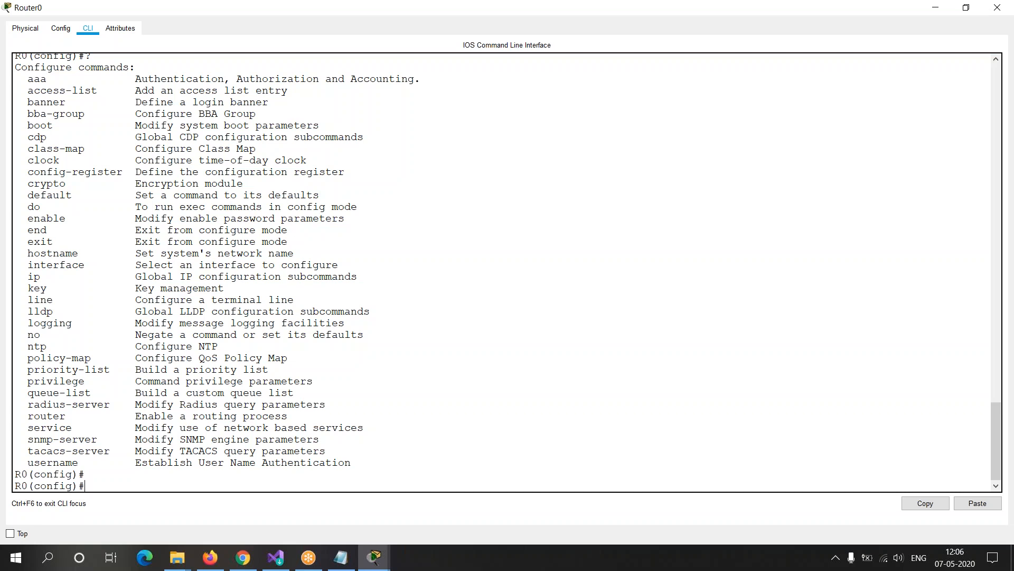
Step: List R0's global configuration commands that begin with "a" using a? and examine them against the full list
{"action": "type", "text": "a?"}
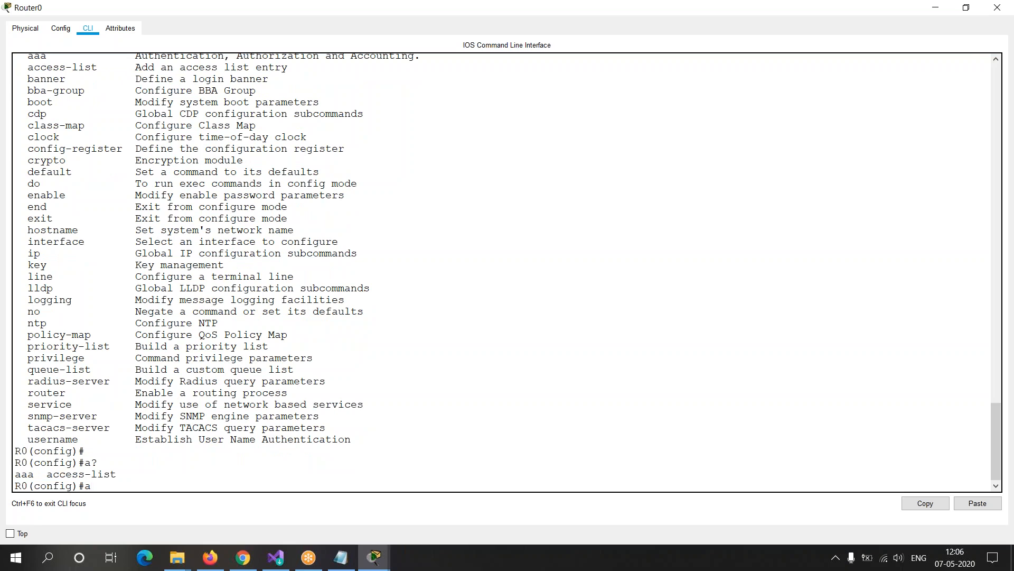
{"action": "left_click_drag", "start_coordinate": [164, 179], "coordinate": [295, 369]}
{"action": "left_click", "coordinate": [255, 324]}
{"action": "left_click_drag", "start_coordinate": [144, 79], "coordinate": [263, 175]}
{"action": "left_click", "coordinate": [205, 300]}
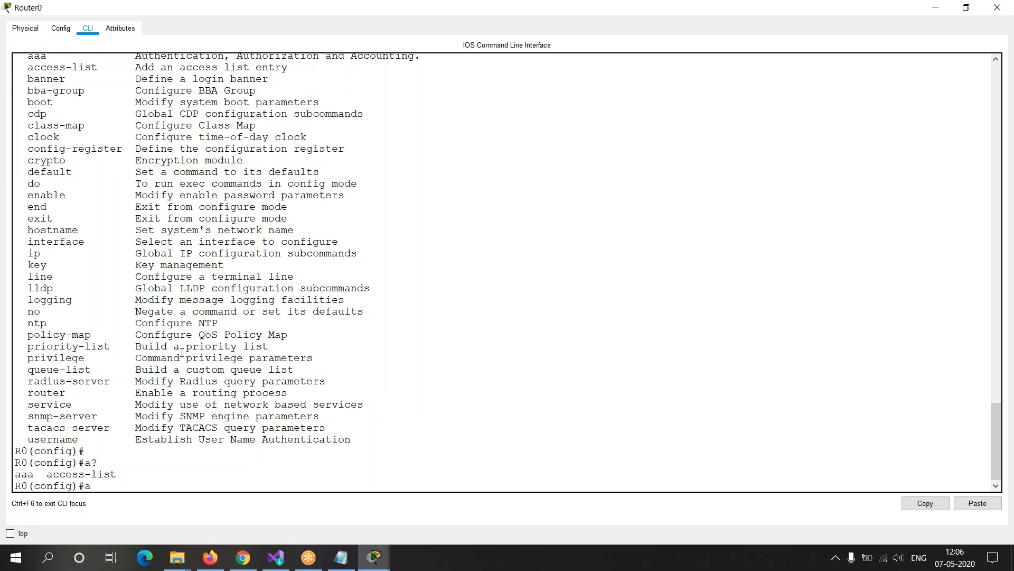
{"action": "double_click", "coordinate": [88, 462]}
{"action": "left_click_drag", "start_coordinate": [19, 470], "coordinate": [169, 486]}
{"action": "left_click", "coordinate": [170, 486]}
Step: Autocomplete "ip a" in R0's configuration mode, list the ip subcommands with ip ?, and clear the line
{"action": "key", "text": "BackSpace"}
{"action": "type", "text": "ip a"}
{"action": "key", "text": "Tab"}
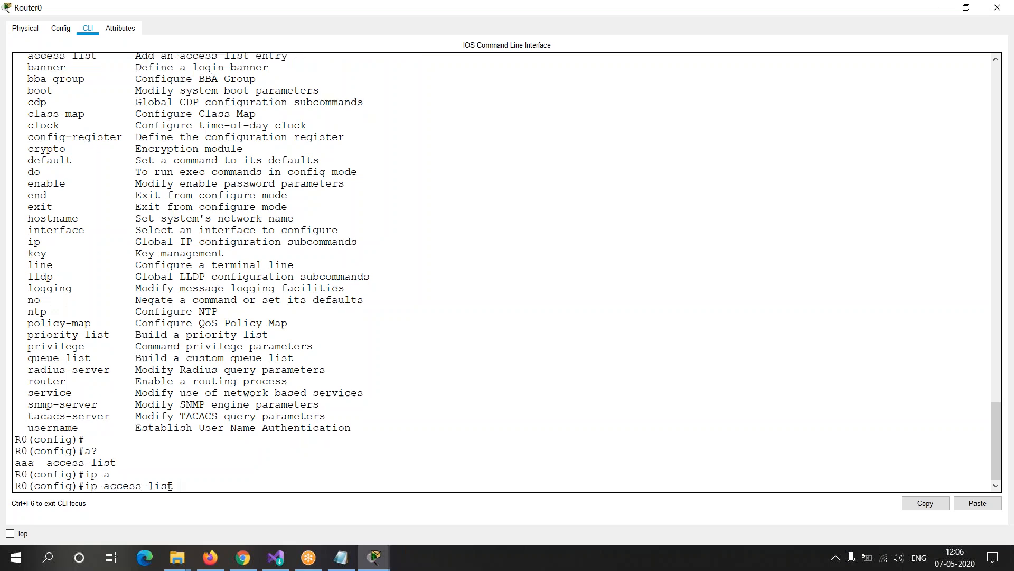
{"action": "key", "text": "BackSpace"}
{"action": "key", "text": "BackSpace"}
{"action": "key", "text": "BackSpace"}
{"action": "key", "text": "BackSpace"}
{"action": "key", "text": "BackSpace"}
{"action": "key", "text": "BackSpace"}
{"action": "key", "text": "BackSpace"}
{"action": "key", "text": "BackSpace"}
{"action": "key", "text": "BackSpace"}
{"action": "key", "text": "BackSpace"}
{"action": "key", "text": "BackSpace"}
{"action": "type", "text": "?"}
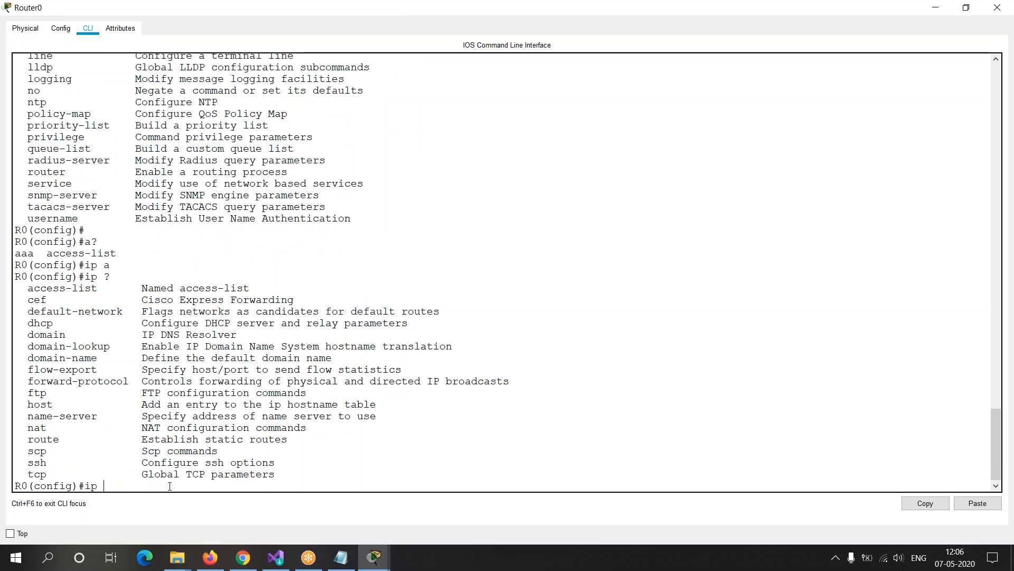
{"action": "key", "text": "BackSpace"}
{"action": "key", "text": "BackSpace"}
{"action": "key", "text": "BackSpace"}
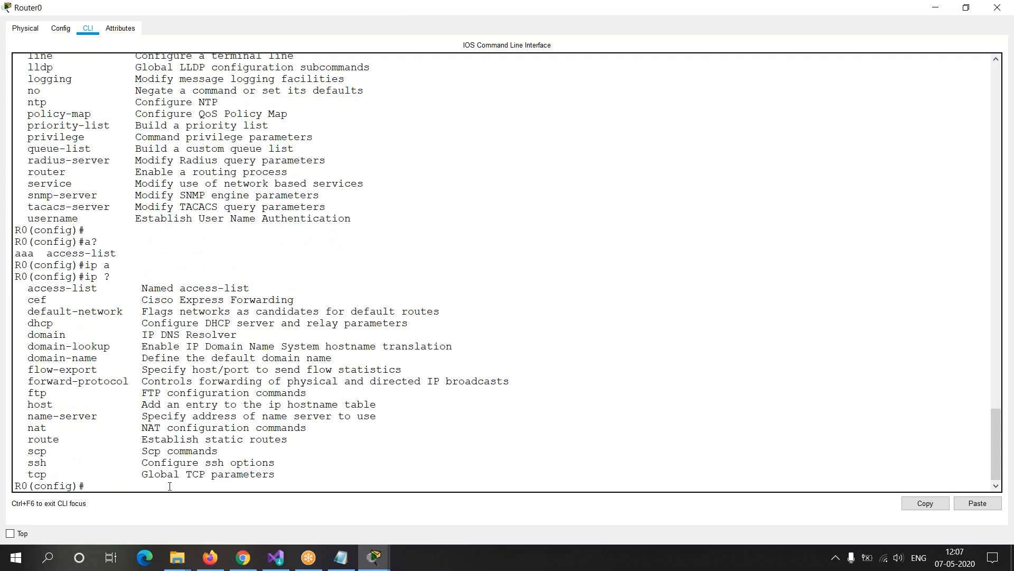
Step: List R0's global configuration commands again with ? and page through them to the end
{"action": "type", "text": "?"}
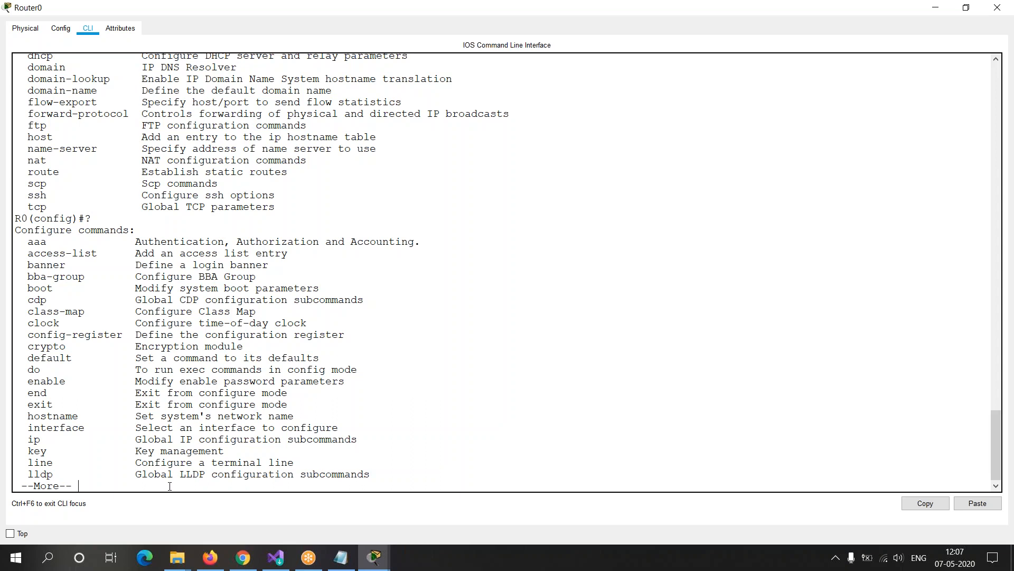
{"action": "key", "text": "Return"}
{"action": "key", "text": "Return"}
{"action": "key", "text": "Return"}
{"action": "key", "text": "Return"}
{"action": "key", "text": "Return"}
{"action": "key", "text": "Return"}
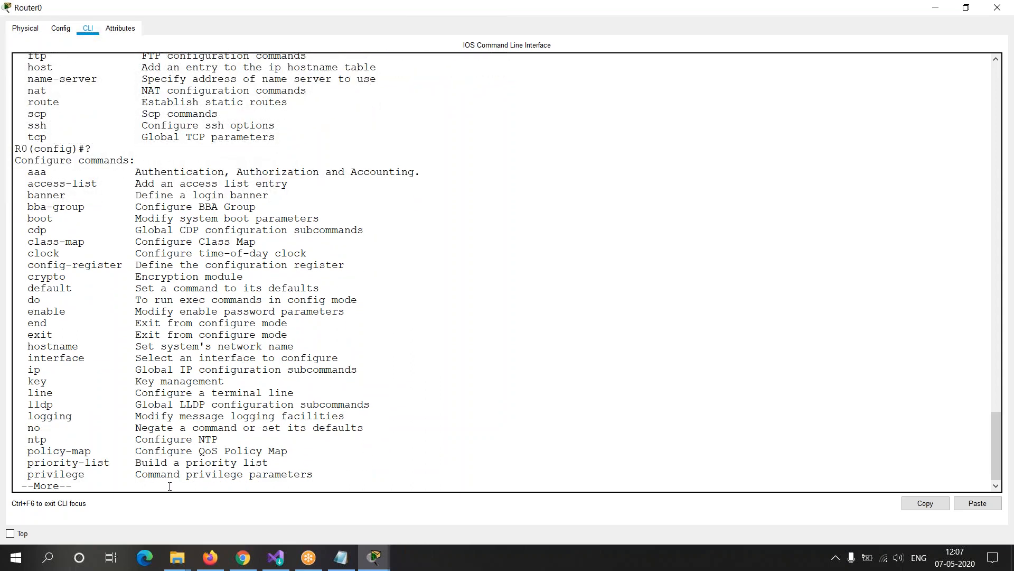
{"action": "key", "text": "Return"}
{"action": "key", "text": "Return"}
{"action": "key", "text": "Return"}
{"action": "key", "text": "Return"}
{"action": "key", "text": "Return"}
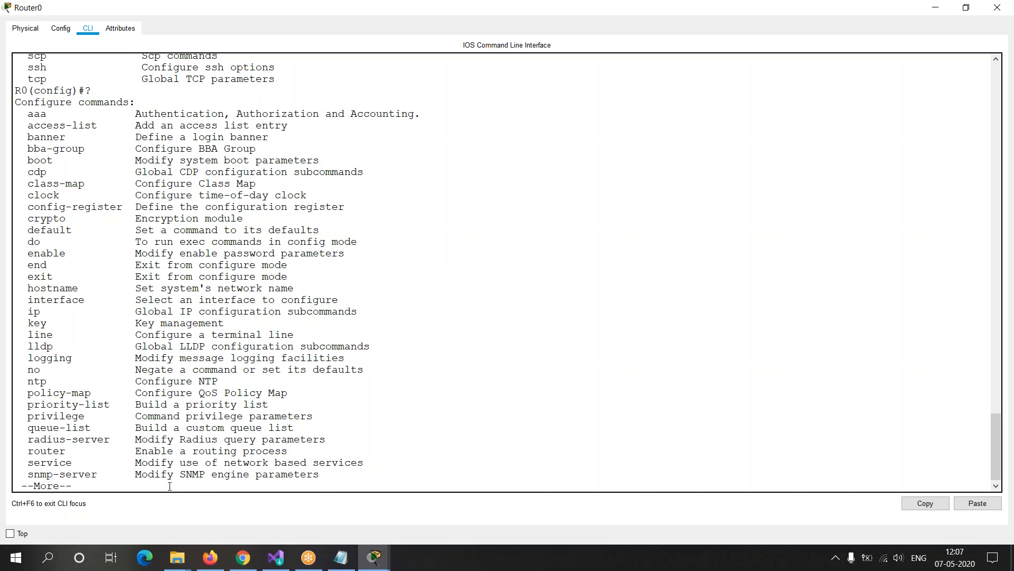
{"action": "key", "text": "Return"}
{"action": "key", "text": "Return"}
{"action": "key", "text": "Return"}
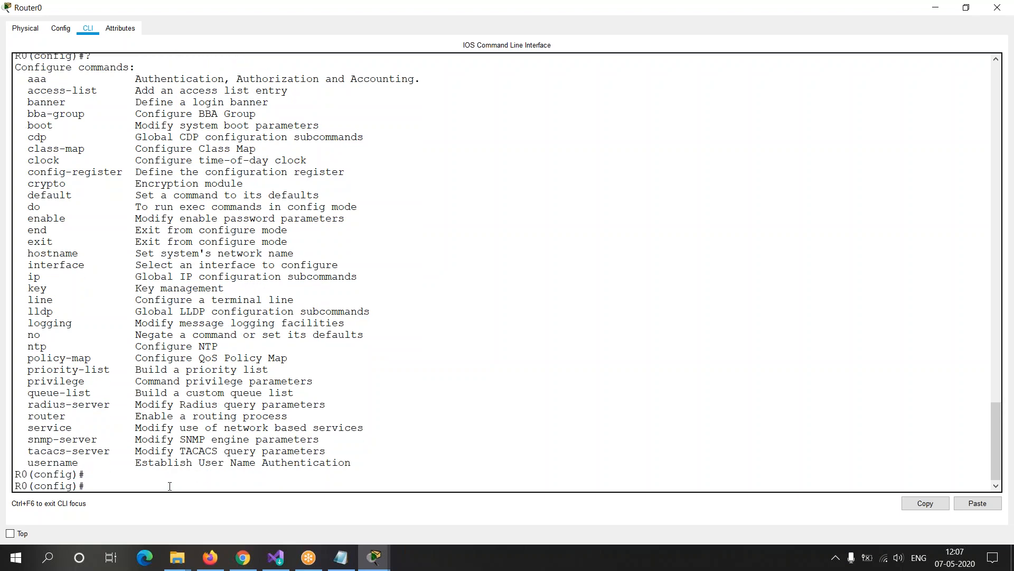
Step: Exit R0's configuration mode, check privileged EXEC mode for commands beginning with "al" using al?, and clear the line
{"action": "type", "text": "exit"}
{"action": "key", "text": "Return"}
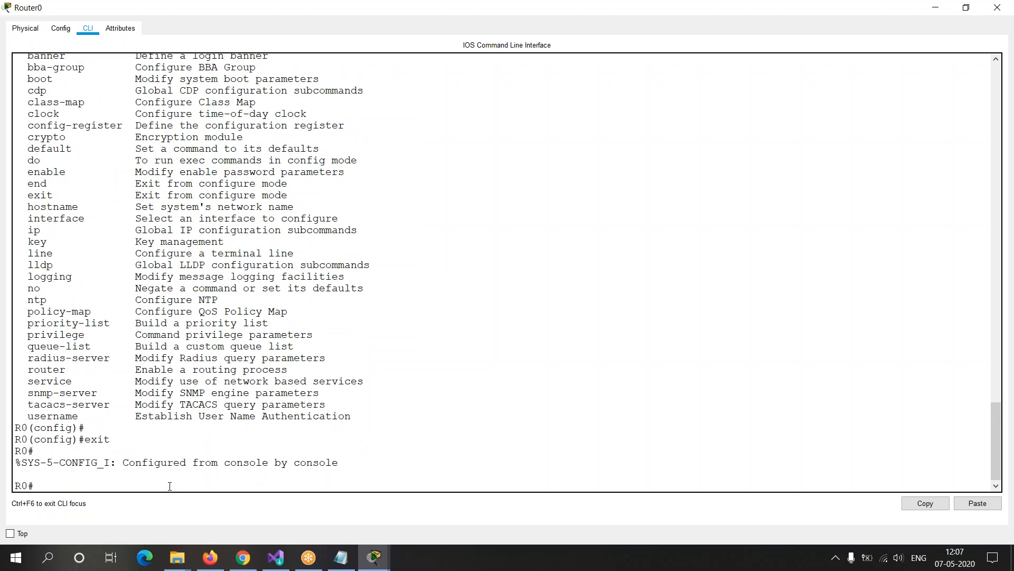
{"action": "type", "text": "al"}
{"action": "key", "text": "Tab"}
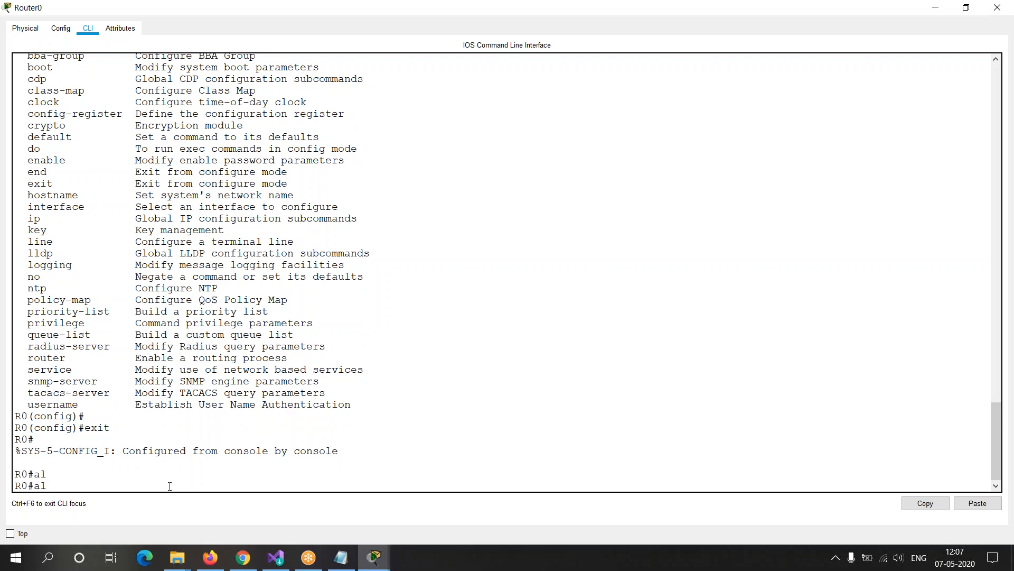
{"action": "type", "text": "?"}
{"action": "key", "text": "BackSpace"}
{"action": "key", "text": "BackSpace"}
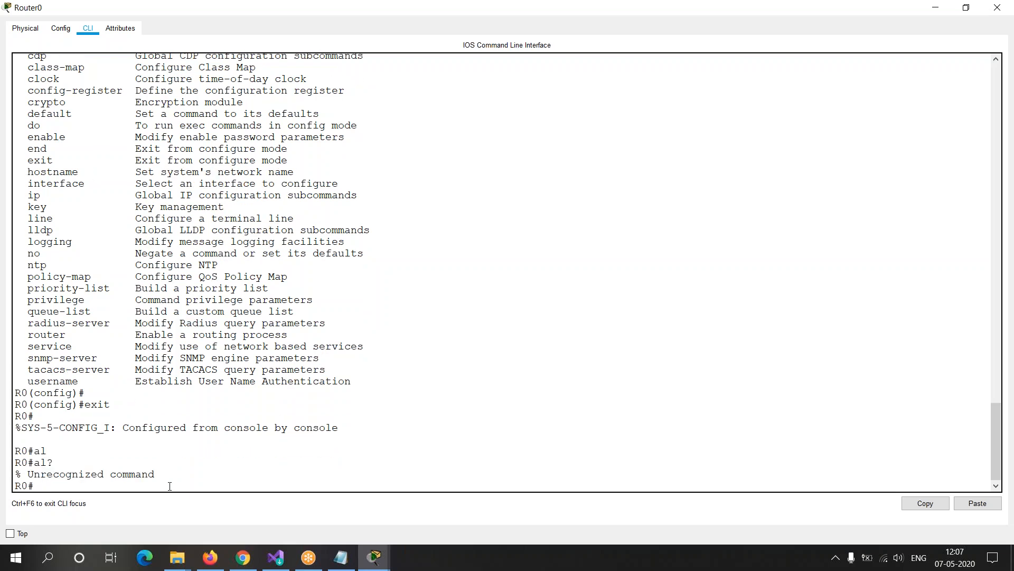
Step: List R0's privileged EXEC commands with ? and page through the whole list, checking for alias
{"action": "type", "text": "?"}
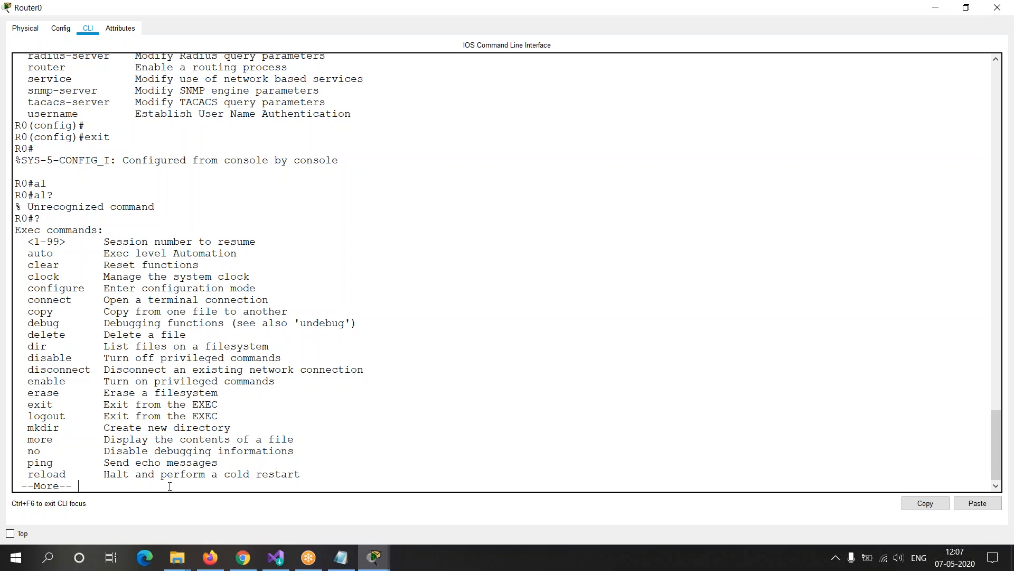
{"action": "key", "text": "Return"}
{"action": "key", "text": "Return"}
{"action": "key", "text": "Return"}
{"action": "key", "text": "Return"}
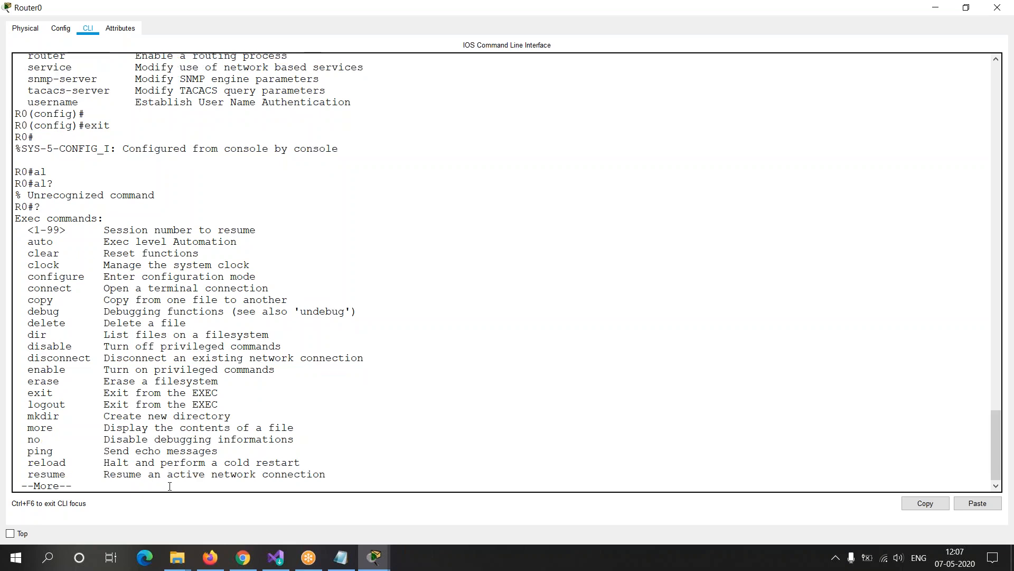
{"action": "key", "text": "Return"}
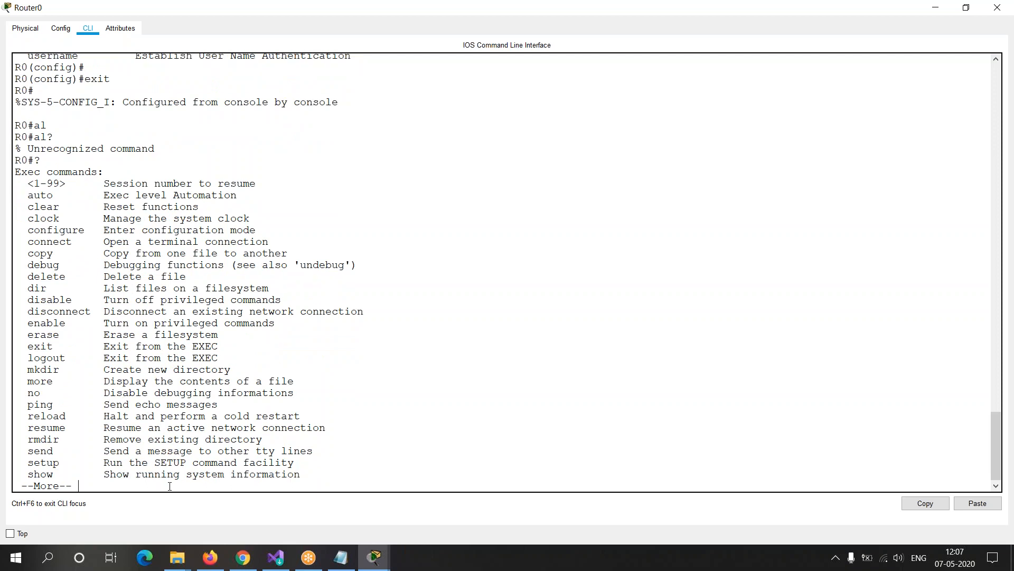
{"action": "key", "text": "Return"}
{"action": "key", "text": "Return"}
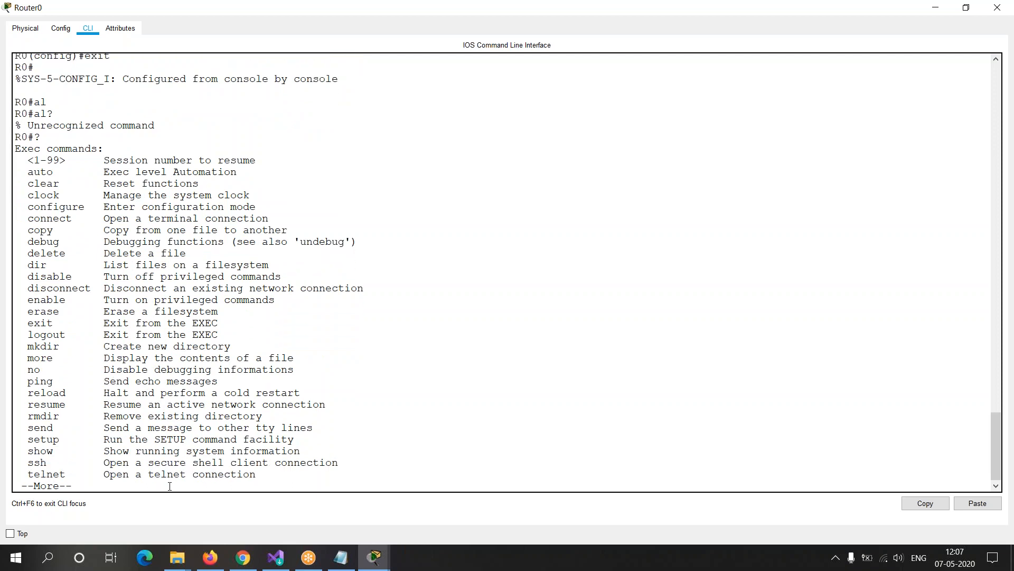
{"action": "key", "text": "Return"}
{"action": "key", "text": "Return"}
{"action": "key", "text": "Return"}
{"action": "key", "text": "Return"}
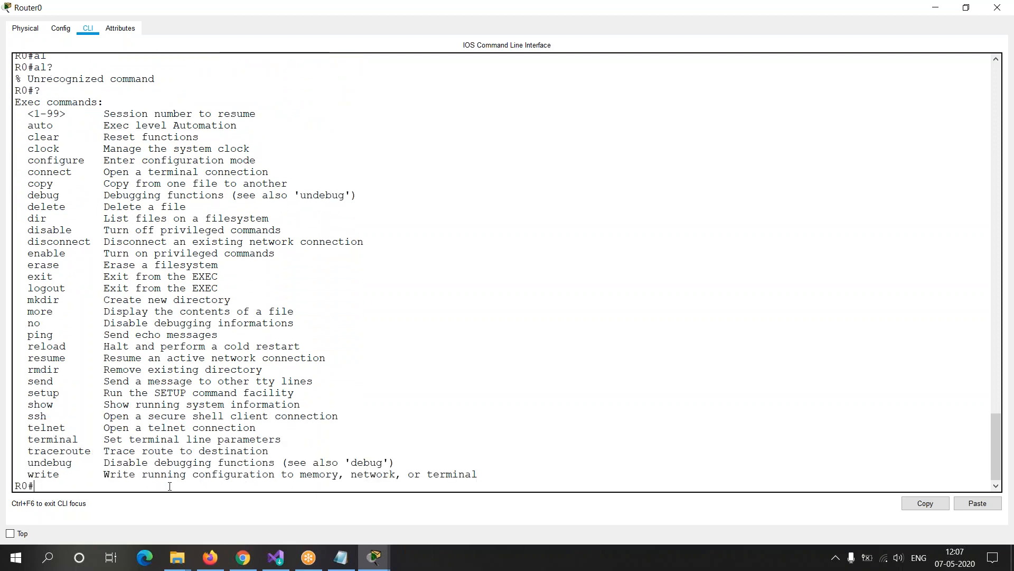
{"action": "key", "text": "Return"}
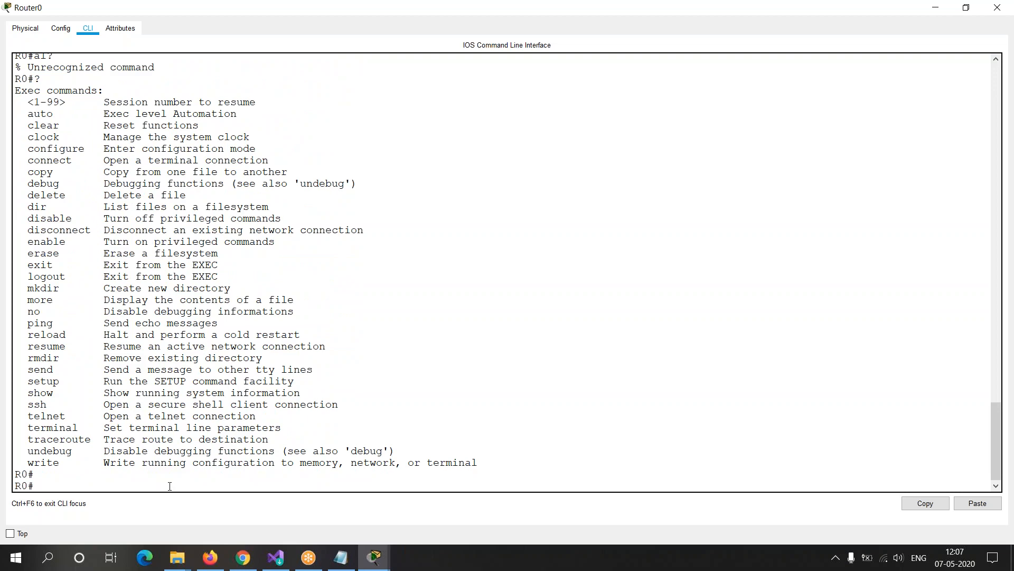
{"action": "left_click_drag", "start_coordinate": [744, 12], "coordinate": [469, 162]}
{"action": "left_click", "coordinate": [579, 152]}
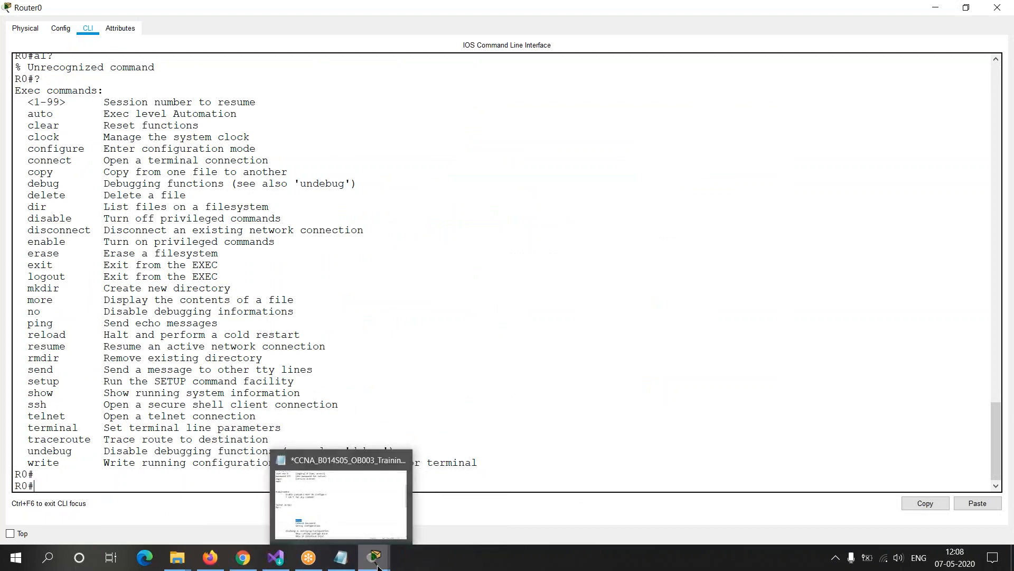
Step: Place a 2911 router in the topology to the left of Router0 and open its command line in a maximized window
{"action": "mouse_move", "coordinate": [376, 567]}
{"action": "left_click", "coordinate": [248, 507]}
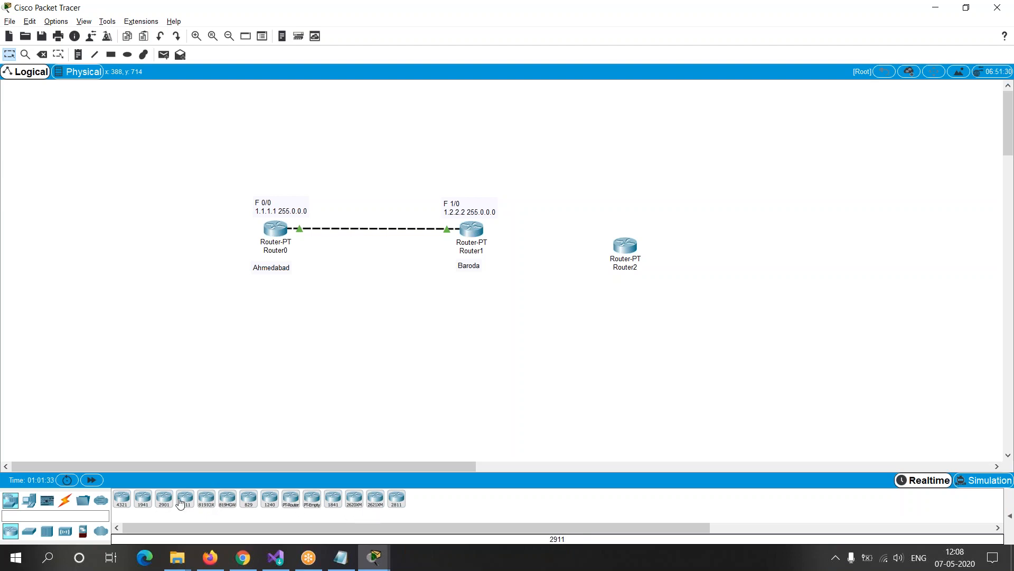
{"action": "left_click", "coordinate": [144, 216]}
{"action": "left_click", "coordinate": [146, 214]}
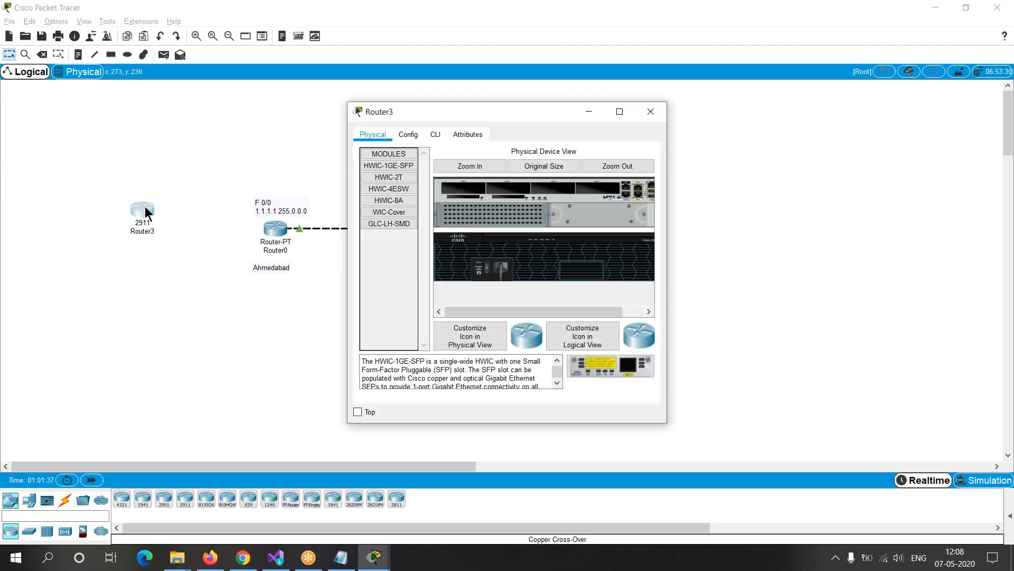
{"action": "left_click", "coordinate": [432, 135]}
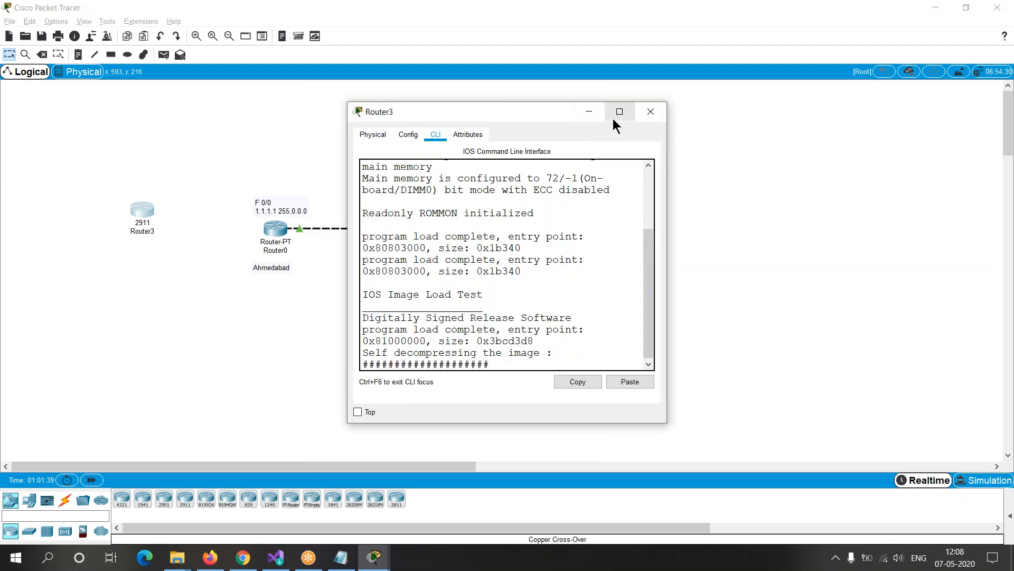
{"action": "left_click", "coordinate": [620, 111]}
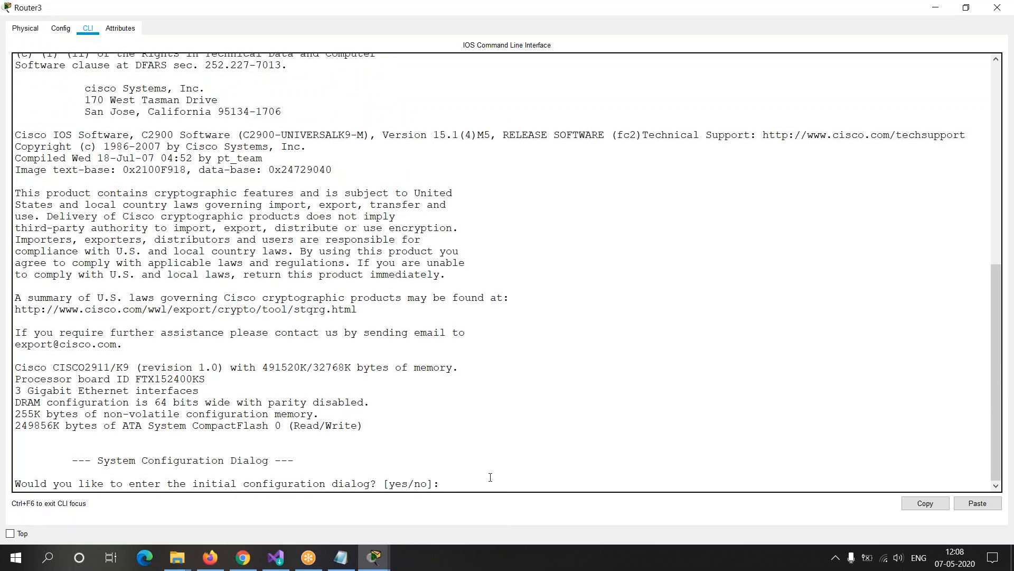
Step: Answer no to the initial configuration dialog on Router3 and enter global configuration mode with en and conf t
{"action": "left_click", "coordinate": [467, 483]}
{"action": "type", "text": "no"}
{"action": "key", "text": "Return"}
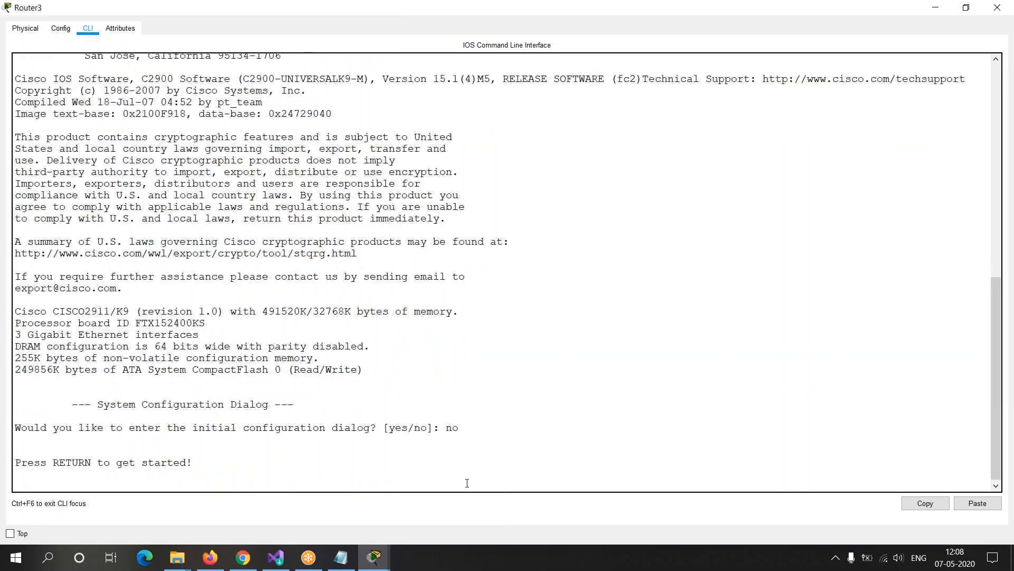
{"action": "key", "text": "Return"}
{"action": "type", "text": "en"}
{"action": "key", "text": "Return"}
{"action": "type", "text": "conf t"}
{"action": "key", "text": "Return"}
{"action": "key", "text": "Return"}
Step: Try to autocomplete "ali" in Router3's global configuration mode, query it with ali?, and clear the line
{"action": "type", "text": "ali"}
{"action": "key", "text": "Tab"}
{"action": "type", "text": "?"}
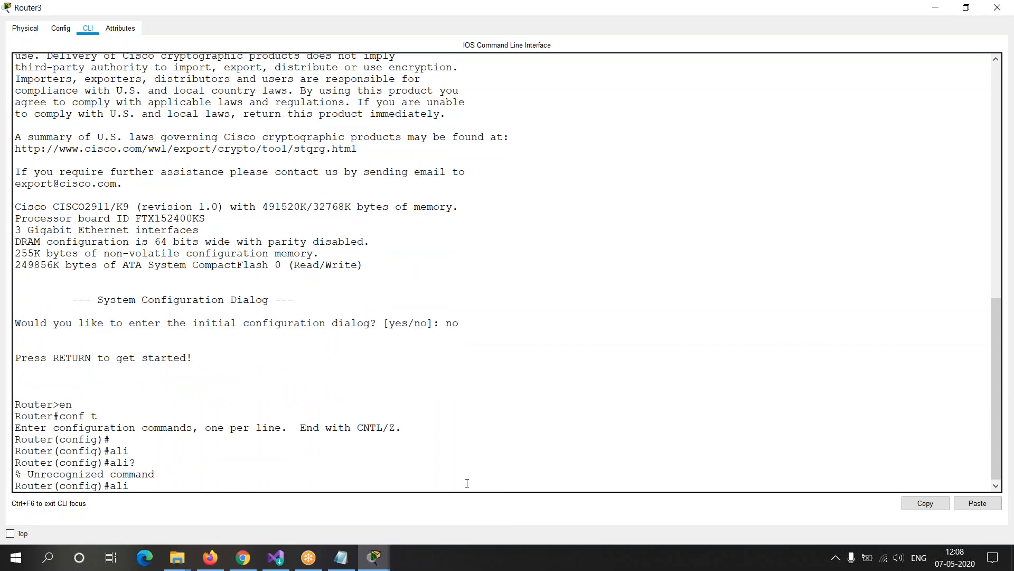
{"action": "key", "text": "BackSpace"}
Step: List Router3's global configuration commands with ? and page through the whole list, checking for alias
{"action": "type", "text": "?"}
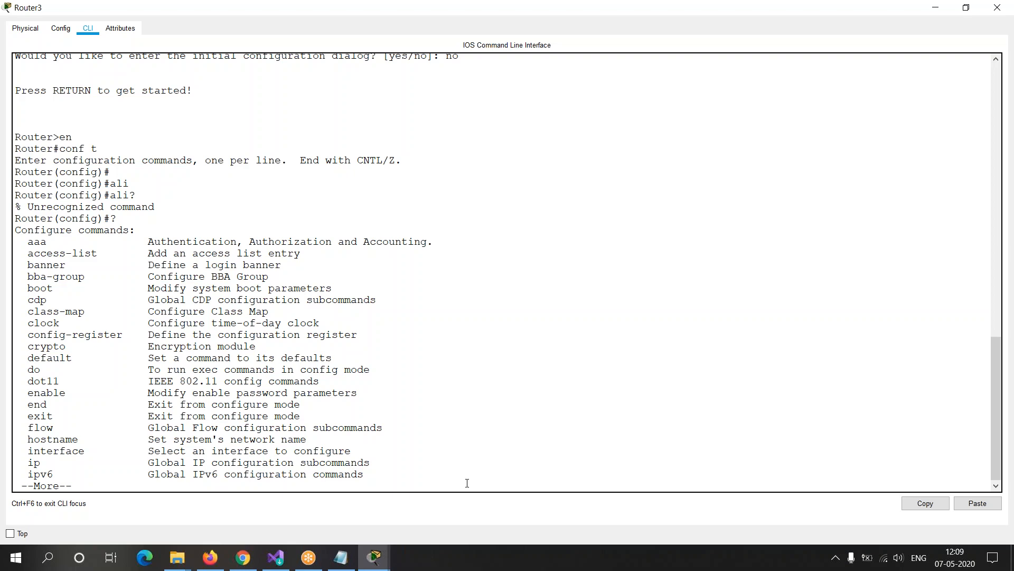
{"action": "key", "text": "Return"}
{"action": "key", "text": "Return"}
{"action": "key", "text": "Return"}
{"action": "key", "text": "Return"}
{"action": "key", "text": "Return"}
{"action": "key", "text": "Return"}
{"action": "key", "text": "Return"}
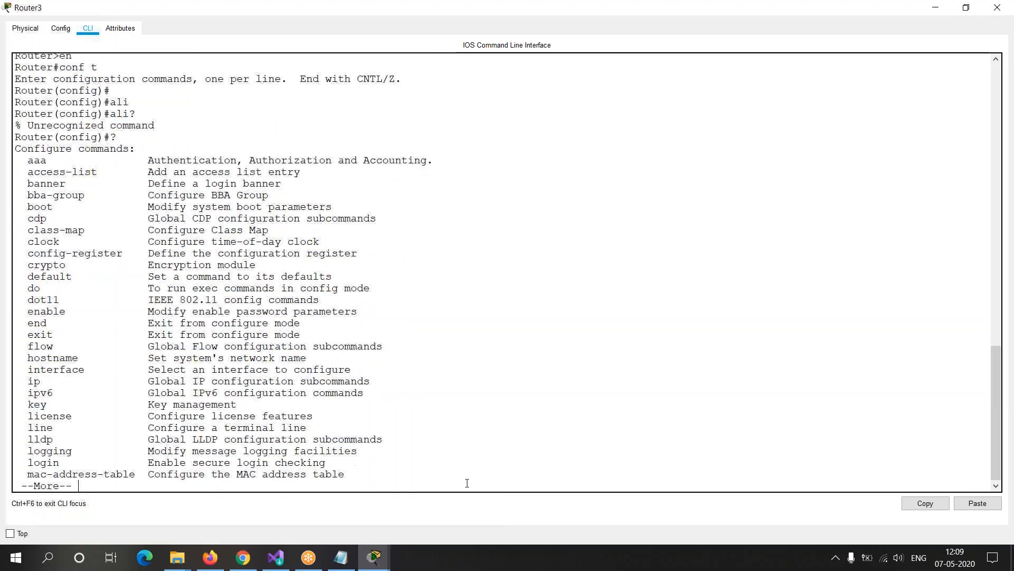
{"action": "key", "text": "Return"}
{"action": "key", "text": "Return"}
{"action": "key", "text": "Return"}
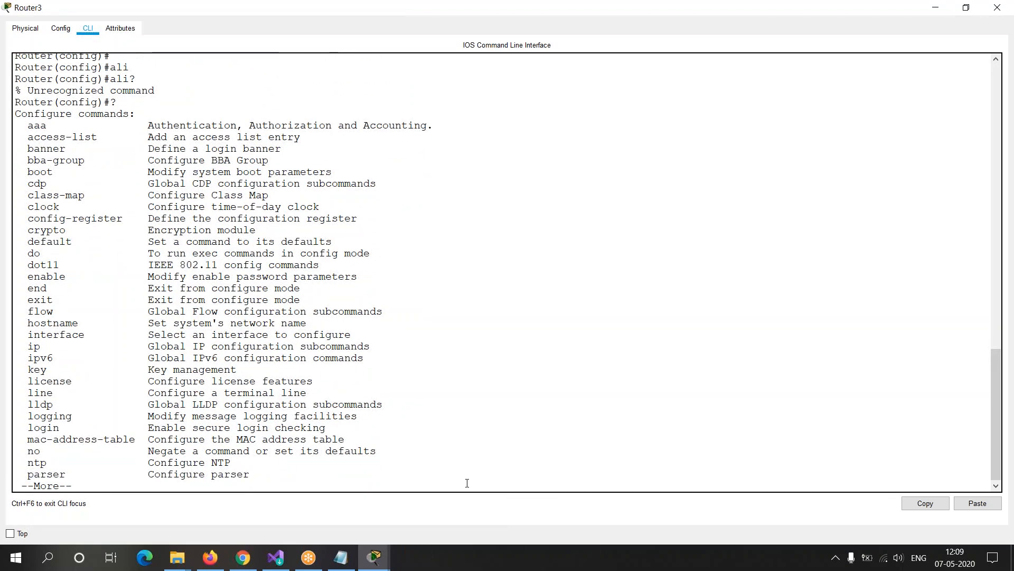
{"action": "key", "text": "Return"}
{"action": "key", "text": "Return"}
{"action": "key", "text": "Return"}
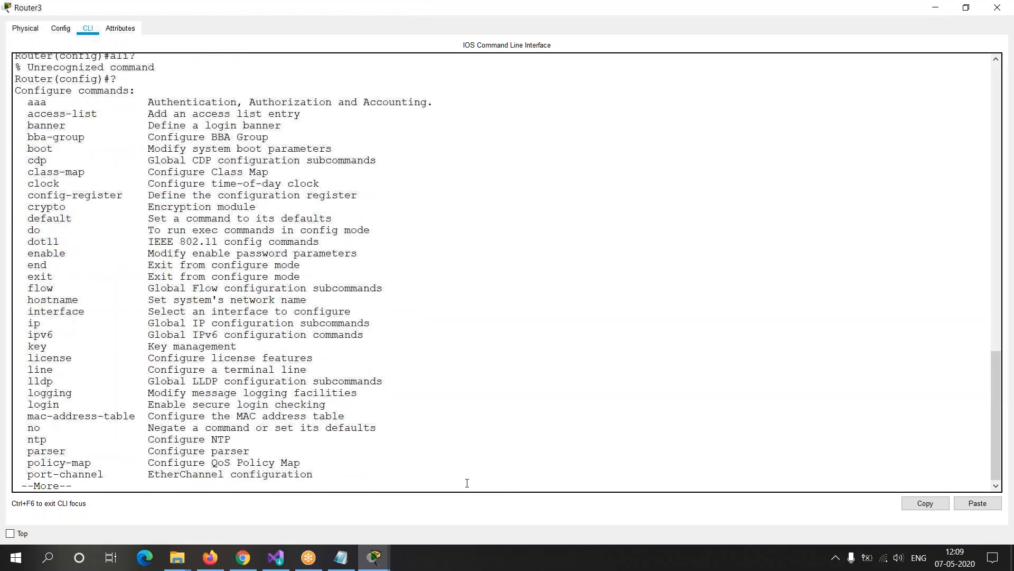
{"action": "key", "text": "Return"}
{"action": "key", "text": "Return"}
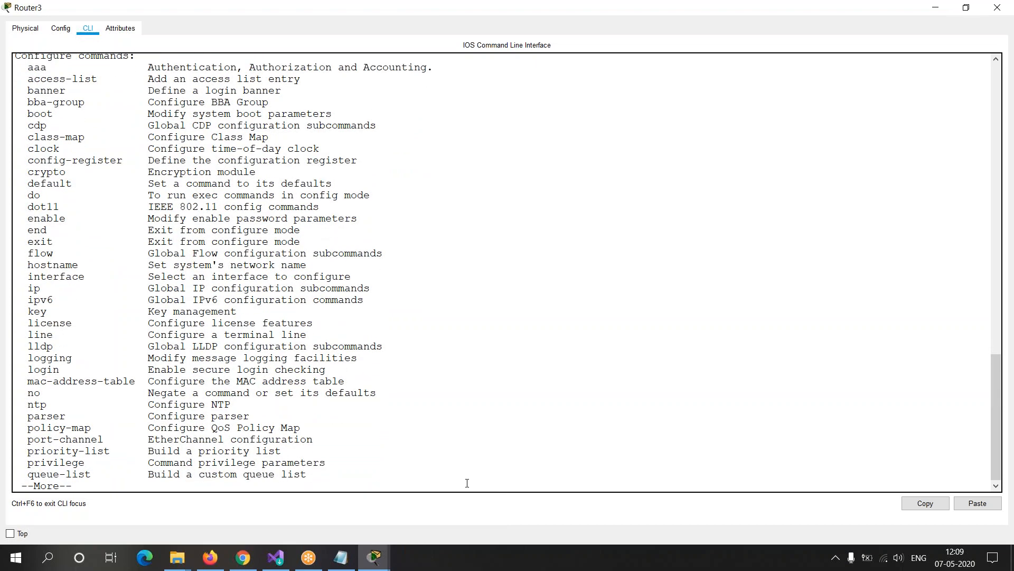
{"action": "key", "text": "Return"}
{"action": "key", "text": "Return"}
{"action": "key", "text": "Return"}
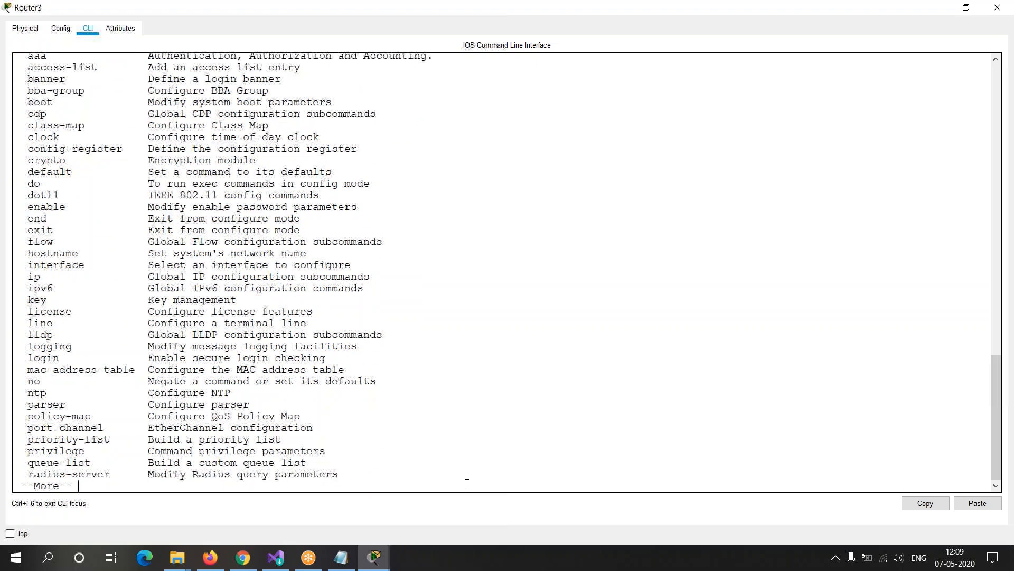
{"action": "key", "text": "Return"}
{"action": "key", "text": "Return"}
{"action": "key", "text": "Return"}
{"action": "key", "text": "Return"}
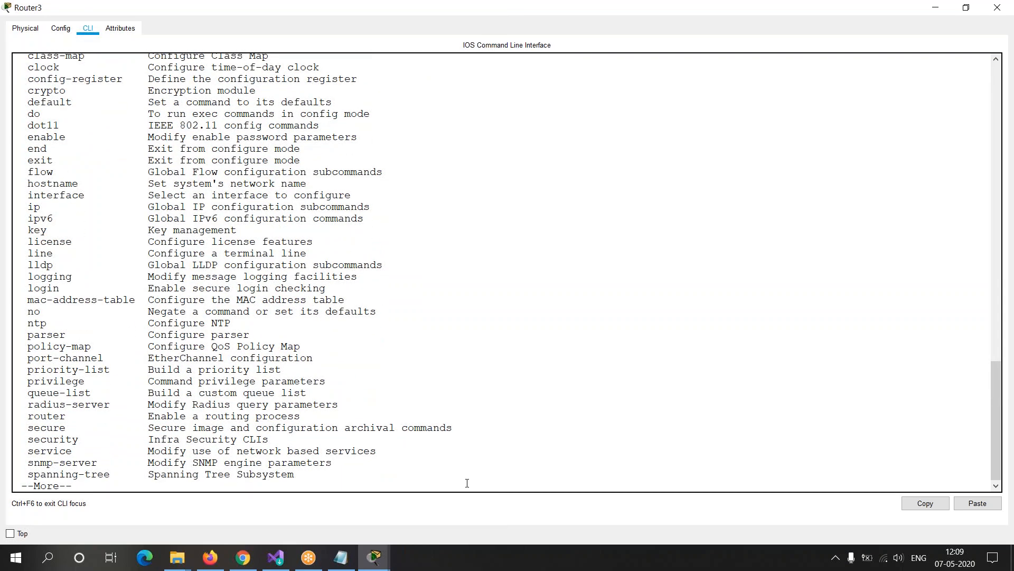
{"action": "key", "text": "Return"}
{"action": "key", "text": "Return"}
{"action": "key", "text": "Return"}
Step: Exit global configuration mode on Router3 back to the privileged prompt and leave the command line empty
{"action": "key", "text": "Return"}
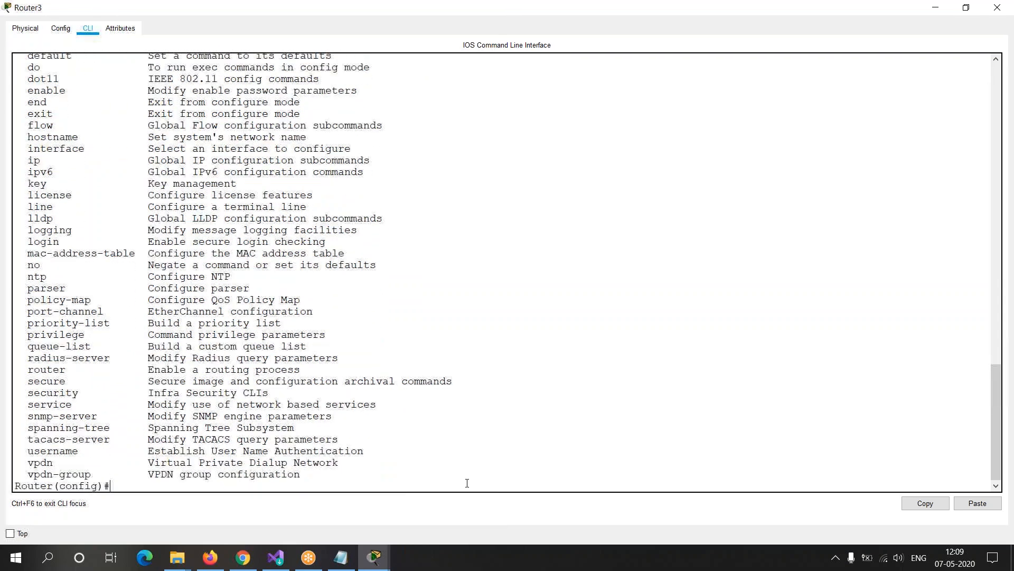
{"action": "key", "text": "Return"}
{"action": "type", "text": "exit"}
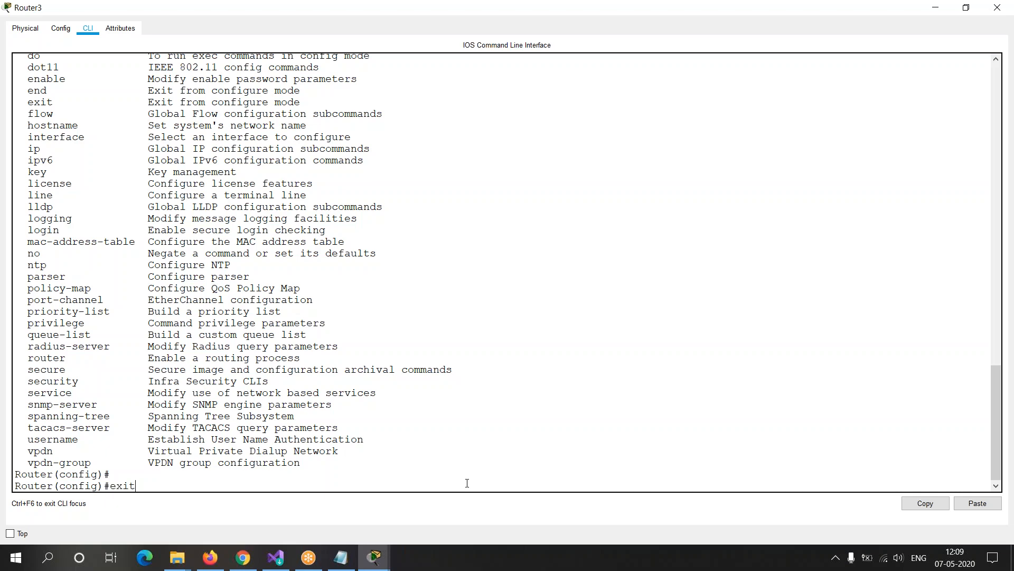
{"action": "key", "text": "Return"}
{"action": "key", "text": "Return"}
{"action": "key", "text": "Return"}
{"action": "key", "text": "Return"}
{"action": "type", "text": "en"}
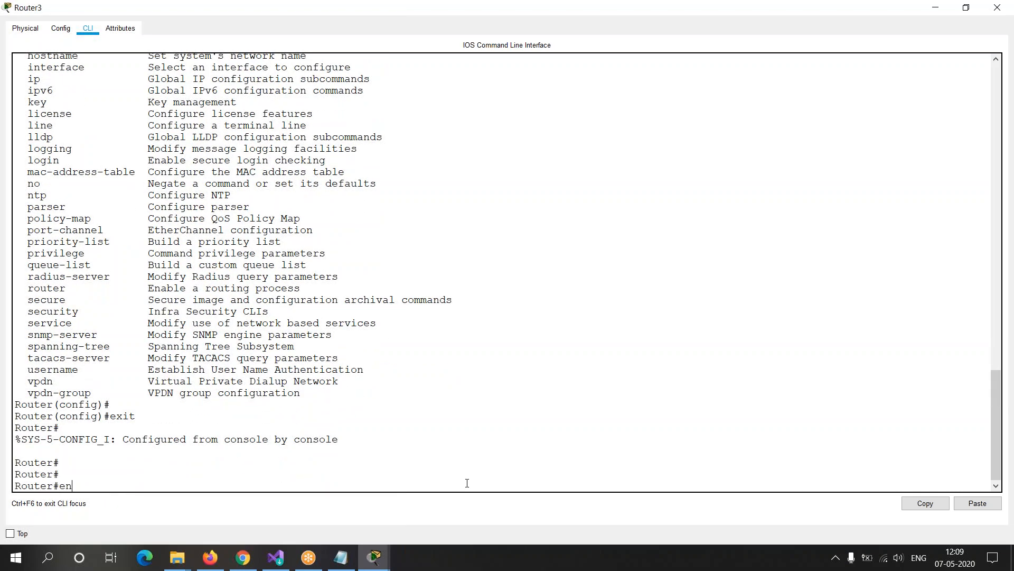
{"action": "key", "text": "BackSpace"}
{"action": "key", "text": "BackSpace"}
Step: List Router3's privileged EXEC commands with ? and page through the whole list, checking for alias
{"action": "type", "text": "?"}
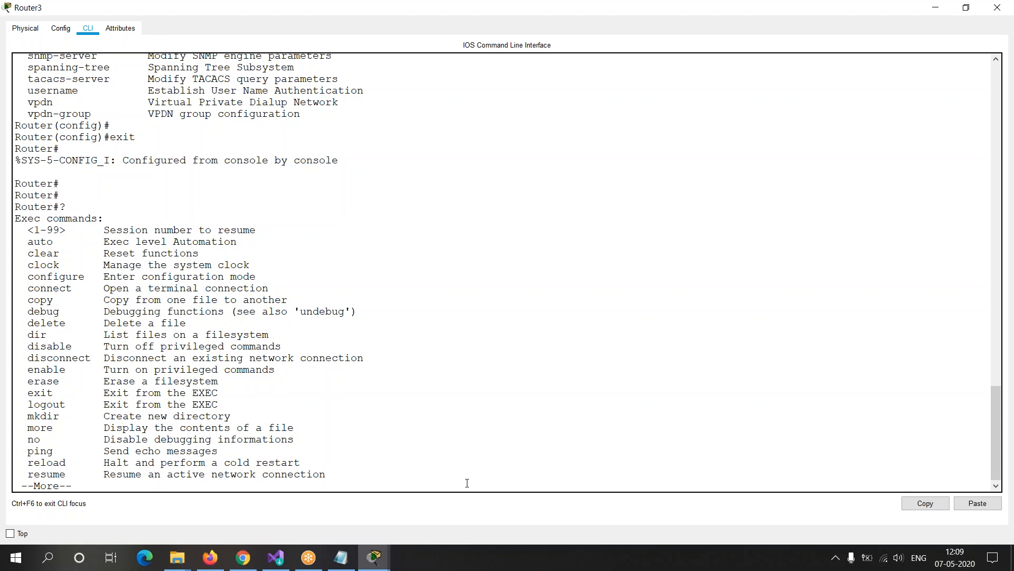
{"action": "key", "text": "Return"}
{"action": "key", "text": "Return"}
{"action": "key", "text": "Return"}
{"action": "key", "text": "Return"}
{"action": "key", "text": "Return"}
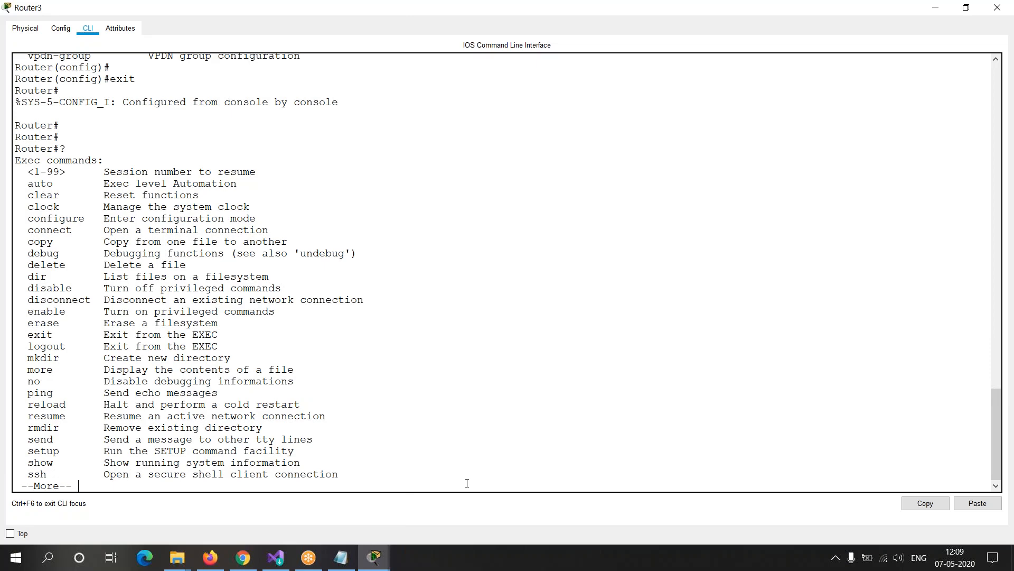
{"action": "key", "text": "Return"}
{"action": "key", "text": "Return"}
{"action": "key", "text": "Return"}
{"action": "key", "text": "Return"}
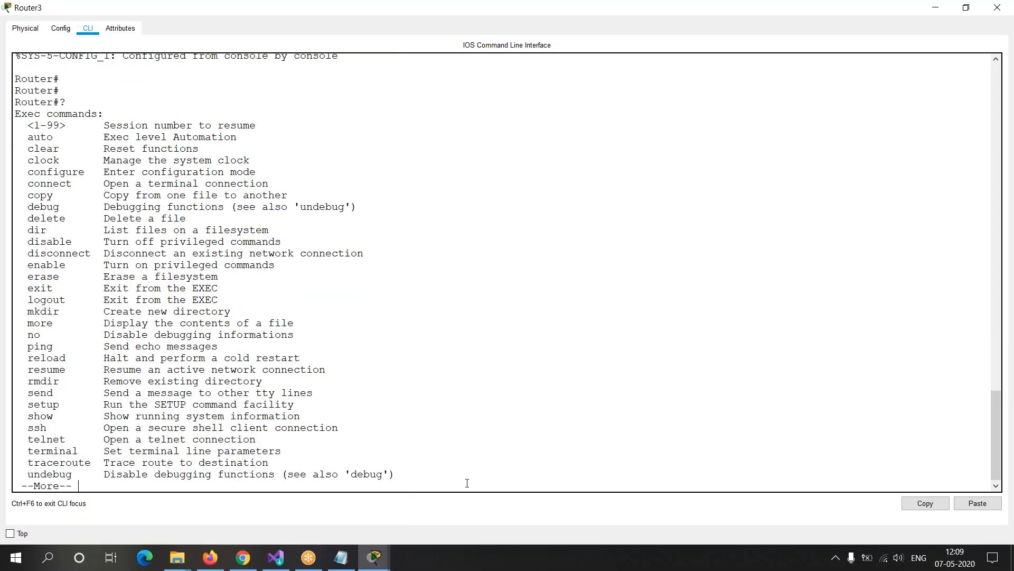
{"action": "key", "text": "Return"}
{"action": "key", "text": "Return"}
{"action": "key", "text": "Return"}
{"action": "key", "text": "Return"}
{"action": "key", "text": "Return"}
{"action": "key", "text": "Return"}
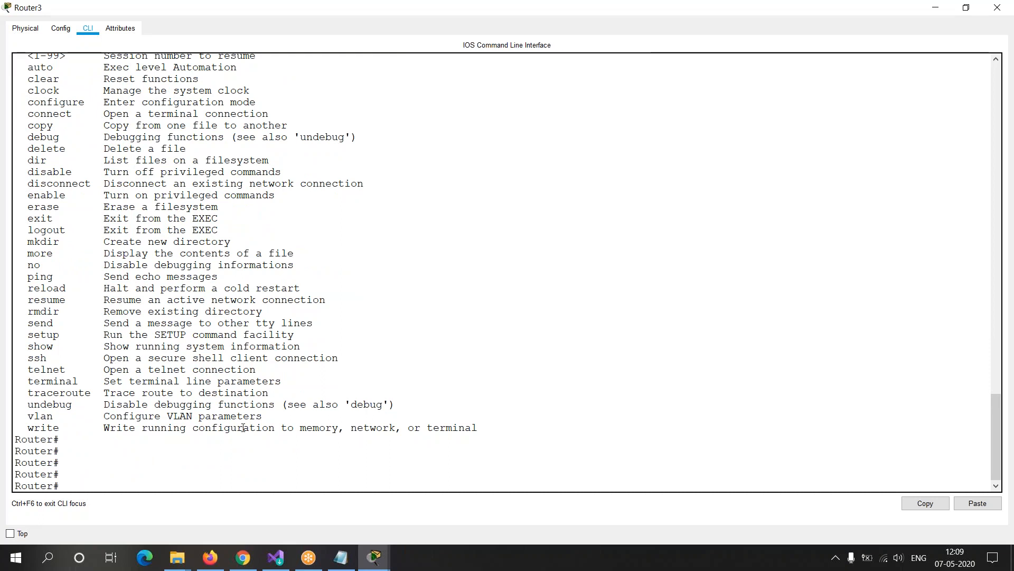
Step: Switch to the CCNA training notes in Notepad and highlight the Alias topic
{"action": "key", "text": "alt+Tab"}
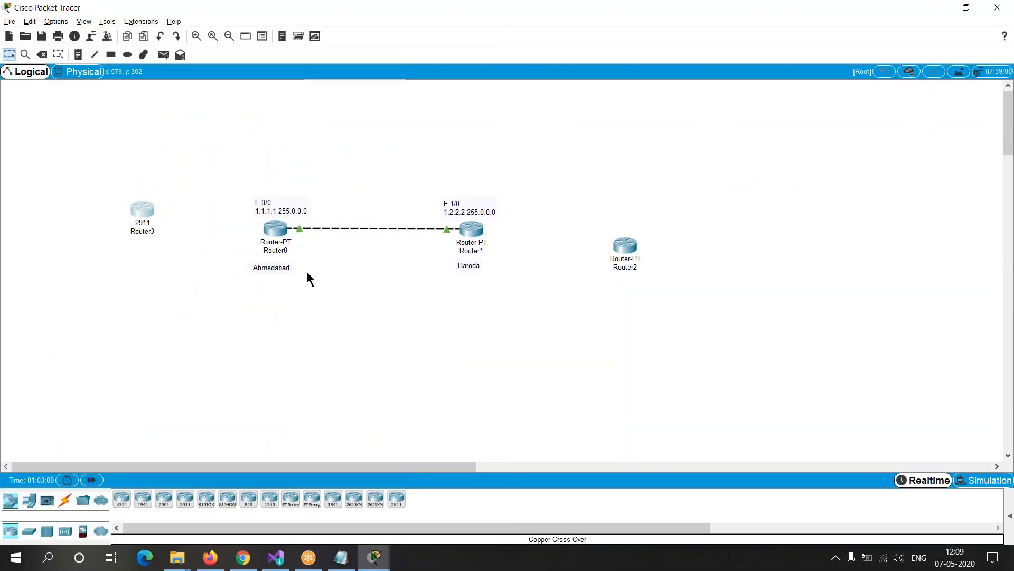
{"action": "left_click", "coordinate": [351, 562]}
{"action": "left_click", "coordinate": [254, 322]}
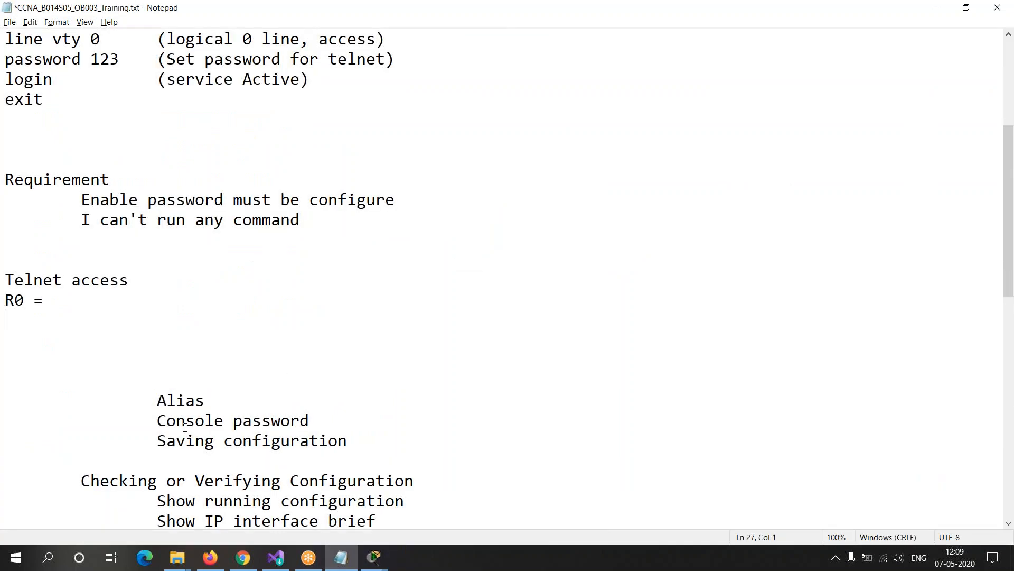
{"action": "left_click_drag", "start_coordinate": [157, 401], "coordinate": [215, 407]}
{"action": "left_click", "coordinate": [217, 407]}
{"action": "left_click_drag", "start_coordinate": [151, 404], "coordinate": [226, 399]}
{"action": "left_click", "coordinate": [224, 398]}
Step: Add the line "create your own command" under Alias in the notes, keeping one blank line before Console password
{"action": "key", "text": "Return"}
{"action": "key", "text": "Return"}
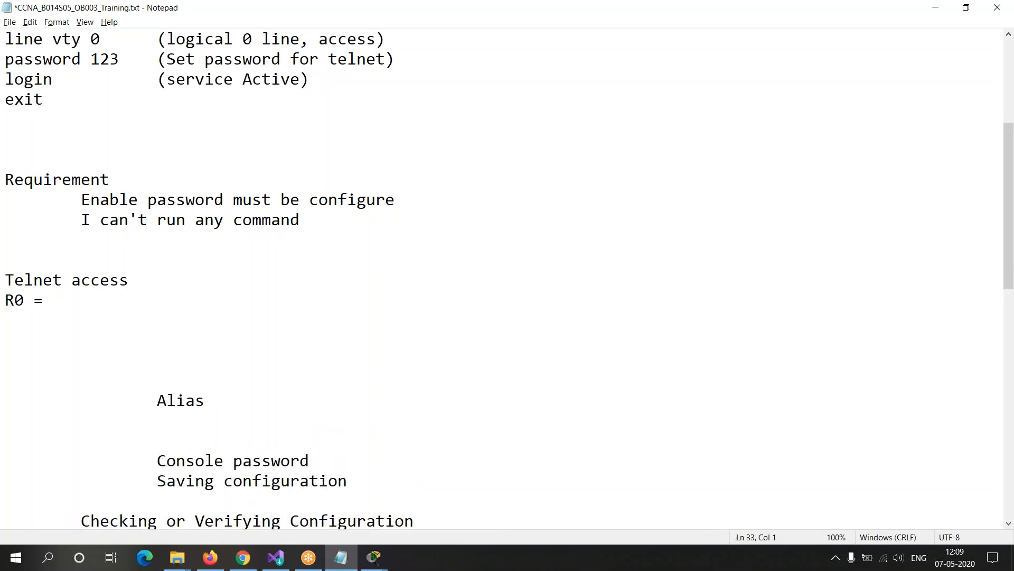
{"action": "key", "text": "Up"}
{"action": "type", "text": "create your "}
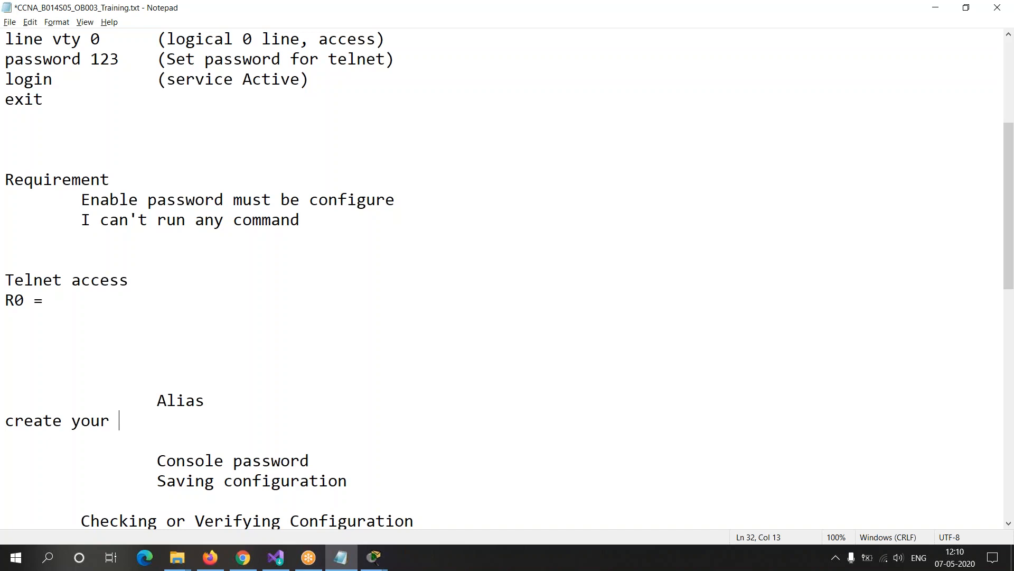
{"action": "type", "text": "own command"}
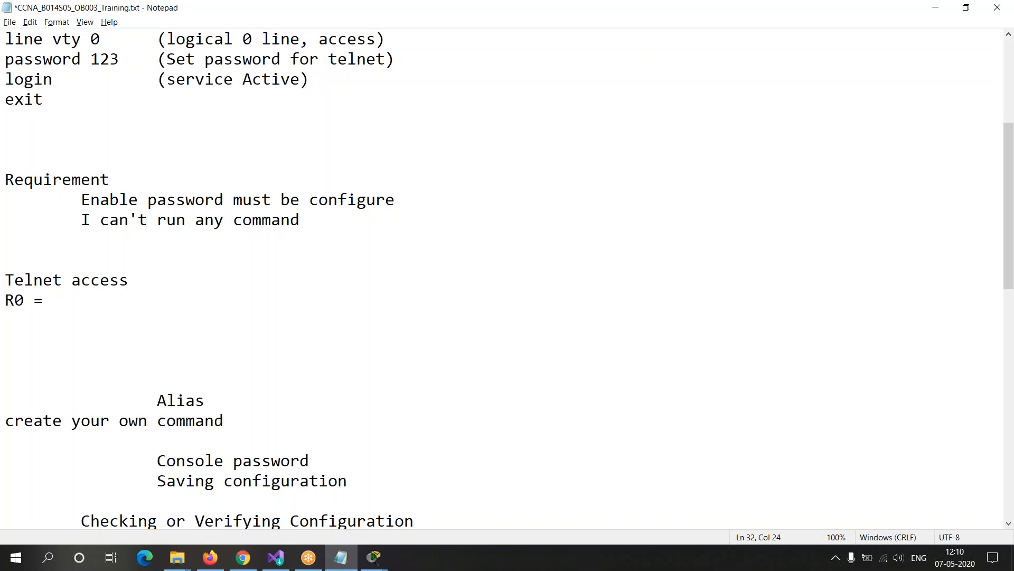
{"action": "key", "text": "Return"}
{"action": "left_click_drag", "start_coordinate": [259, 410], "coordinate": [52, 420]}
{"action": "left_click", "coordinate": [91, 437]}
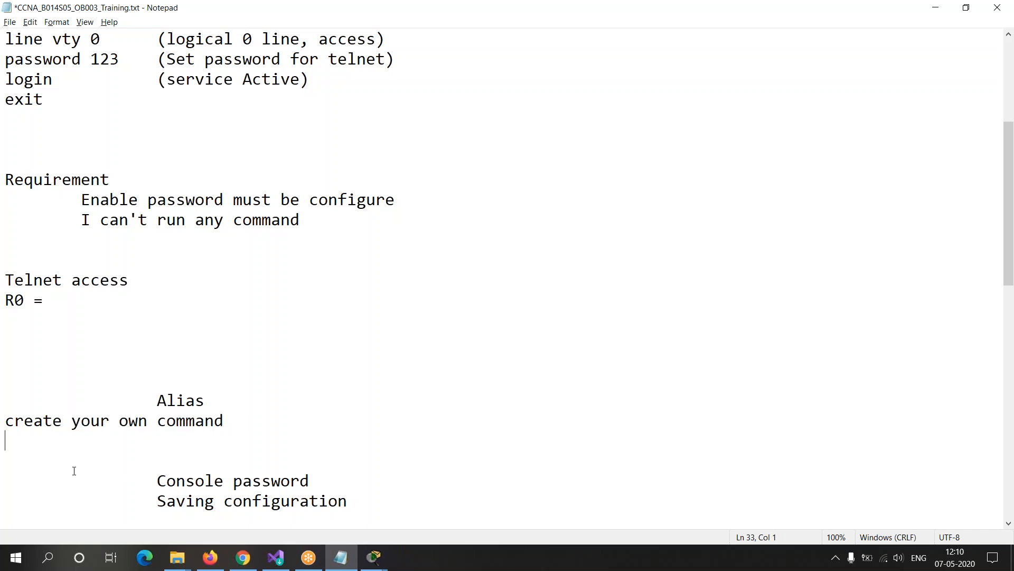
{"action": "key", "text": "Delete"}
{"action": "key", "text": "Down"}
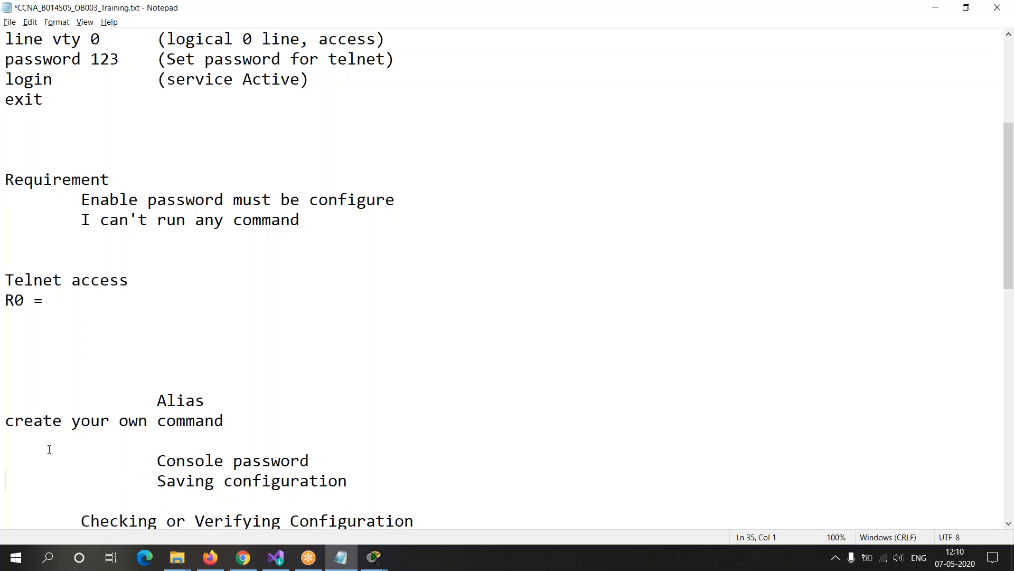
Step: Highlight the Console password topic in the notes and switch back to Router3's command line in Packet Tracer
{"action": "left_click_drag", "start_coordinate": [157, 461], "coordinate": [339, 439]}
{"action": "left_click", "coordinate": [327, 460]}
{"action": "key", "text": "alt+Tab"}
{"action": "key", "text": "alt+Tab"}
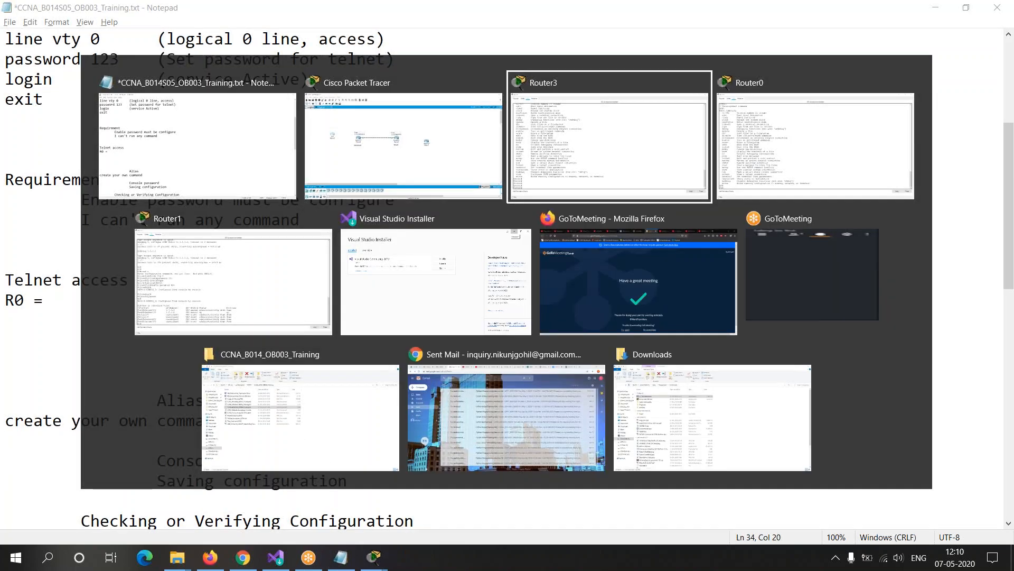
{"action": "key", "text": "Return"}
{"action": "key", "text": "Return"}
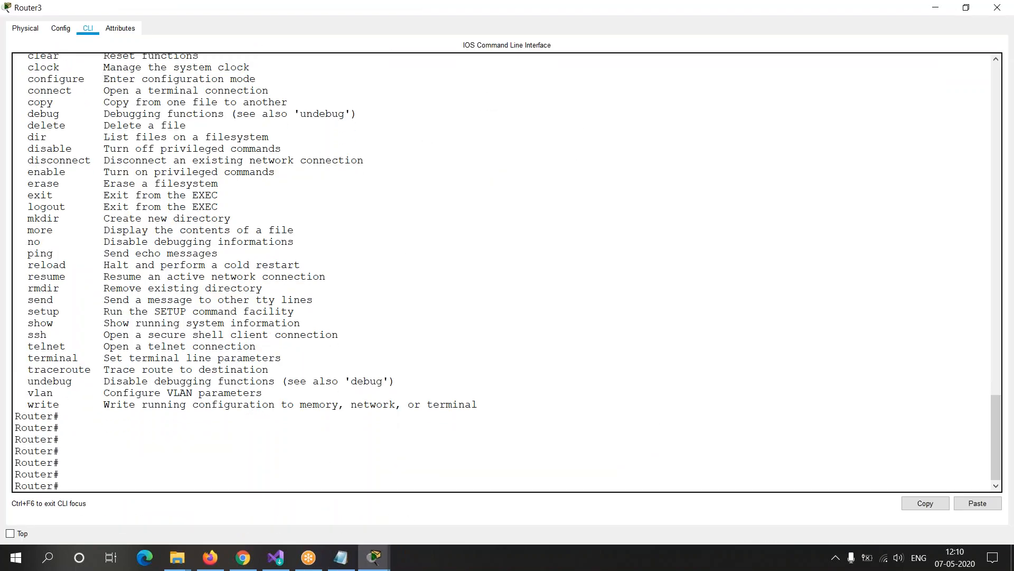
{"action": "type", "text": "enable"}
{"action": "key", "text": "BackSpace"}
{"action": "key", "text": "BackSpace"}
{"action": "key", "text": "BackSpace"}
{"action": "key", "text": "BackSpace"}
{"action": "key", "text": "BackSpace"}
{"action": "key", "text": "BackSpace"}
{"action": "type", "text": "ena"}
{"action": "key", "text": "BackSpace"}
{"action": "key", "text": "BackSpace"}
{"action": "key", "text": "BackSpace"}
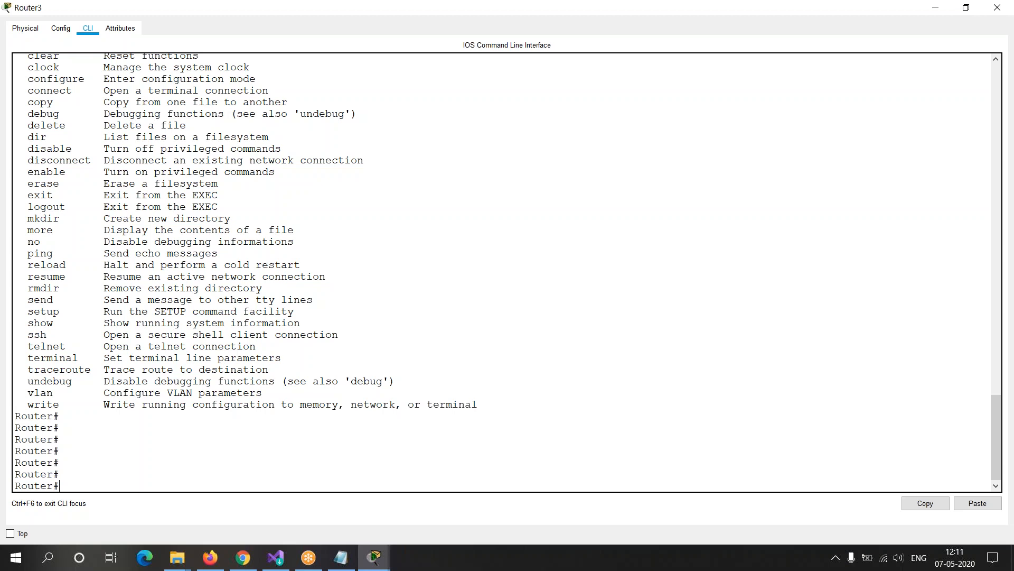
Step: Enter global configuration mode on Router3 with conf t
{"action": "type", "text": "cconf t"}
{"action": "key", "text": "Return"}
{"action": "key", "text": "Return"}
{"action": "key", "text": "Return"}
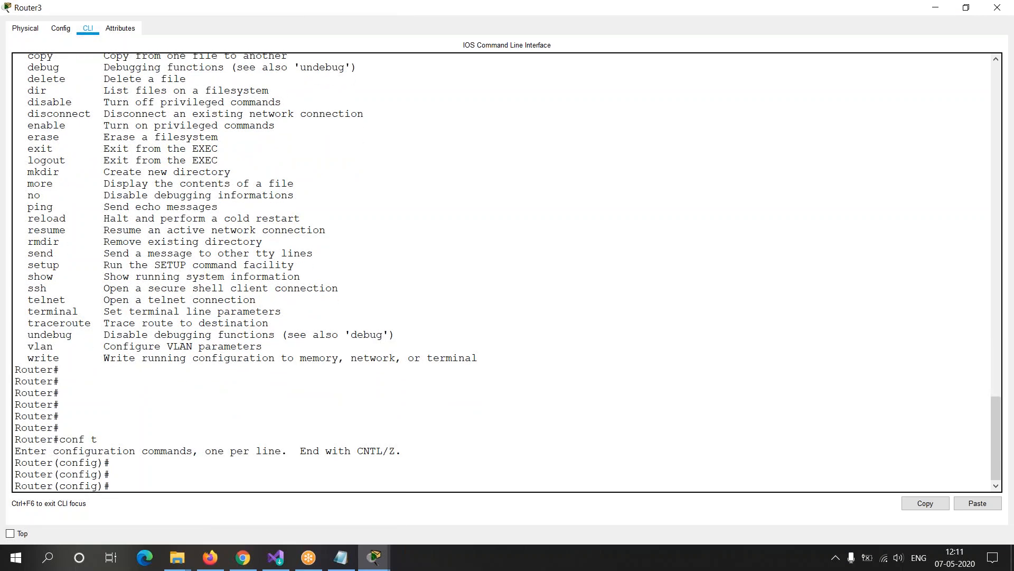
Step: Enter line console 0 on Router3 and set the console line's password
{"action": "type", "text": "line console 0"}
{"action": "key", "text": "Return"}
{"action": "type", "text": "password"}
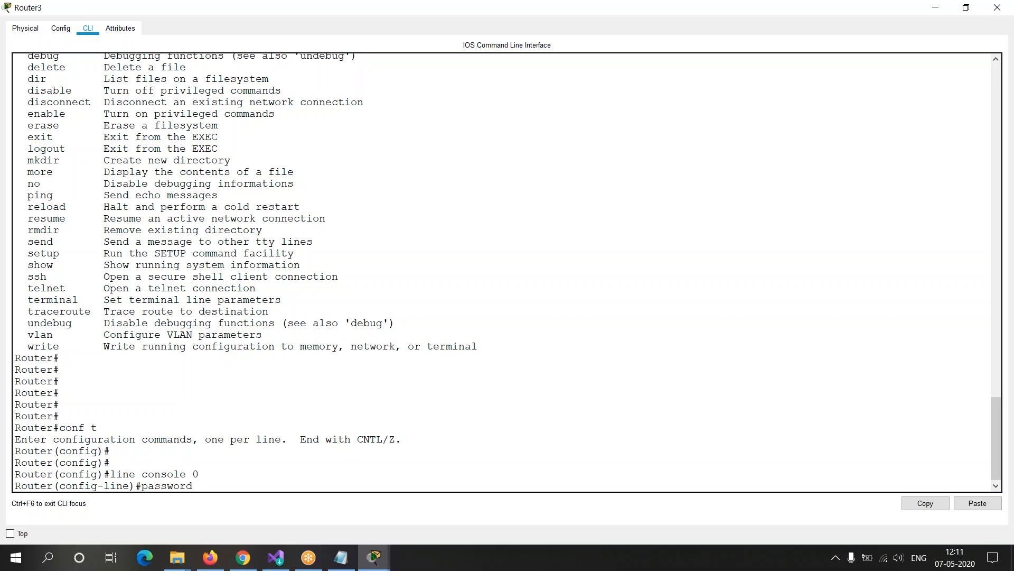
{"action": "type", "text": " xyz"}
{"action": "key", "text": "Return"}
Step: Exit line, global configuration and privileged modes, and restart the Router3 console session to see whether it asks for a password
{"action": "type", "text": "exit"}
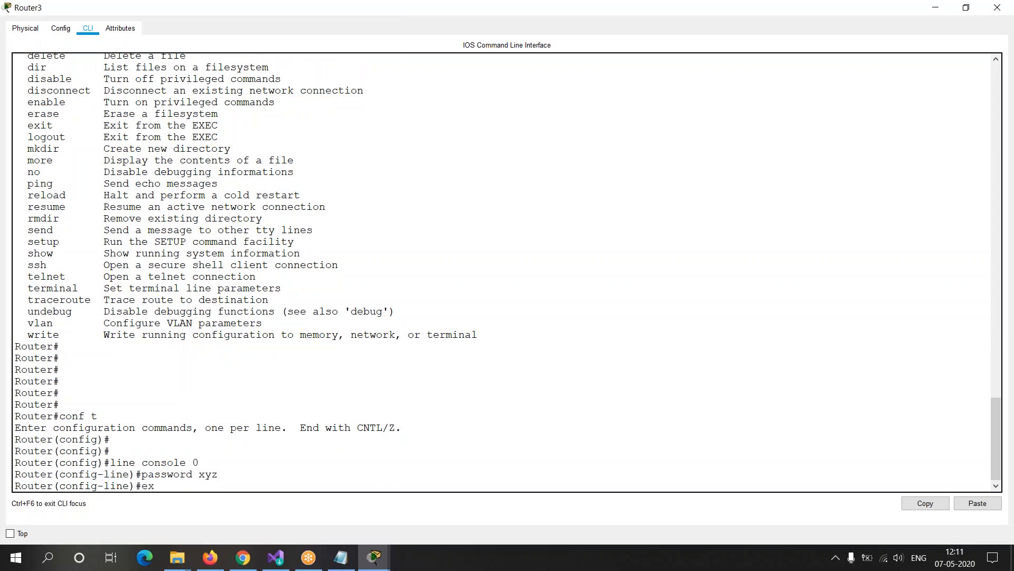
{"action": "key", "text": "Return"}
{"action": "key", "text": "Return"}
{"action": "type", "text": "exit"}
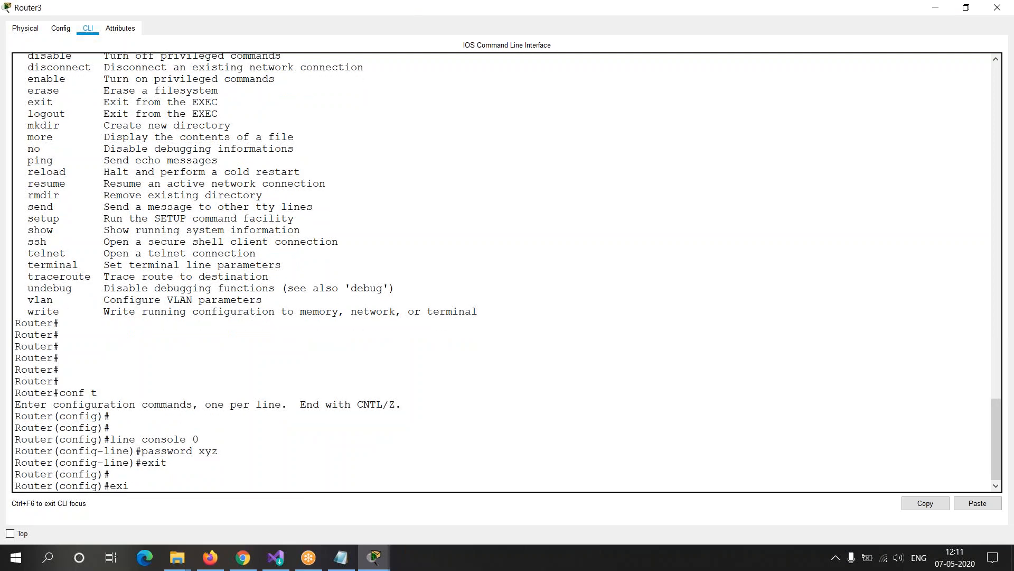
{"action": "key", "text": "Return"}
{"action": "key", "text": "Return"}
{"action": "type", "text": "exit"}
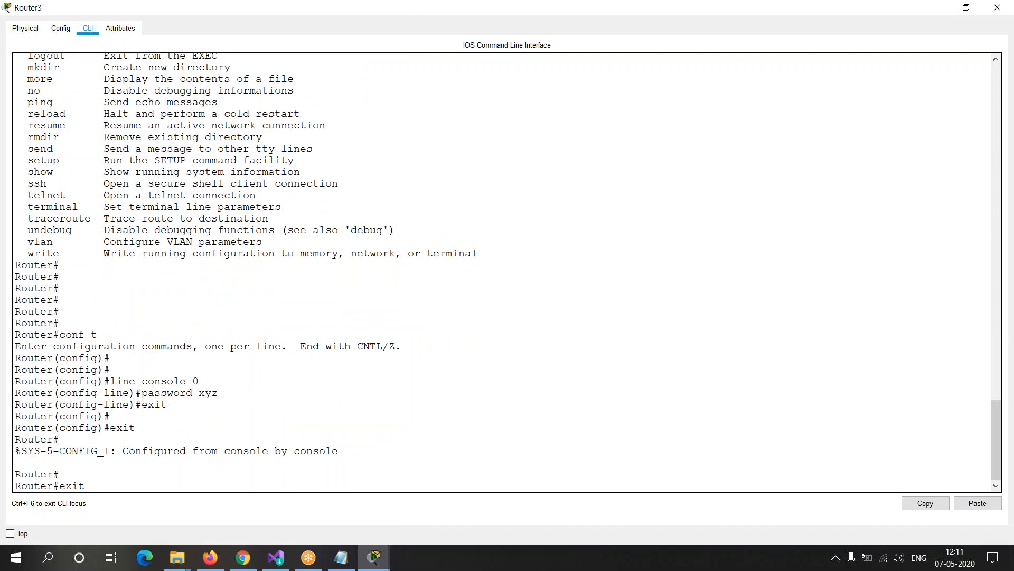
{"action": "key", "text": "Return"}
{"action": "key", "text": "Return"}
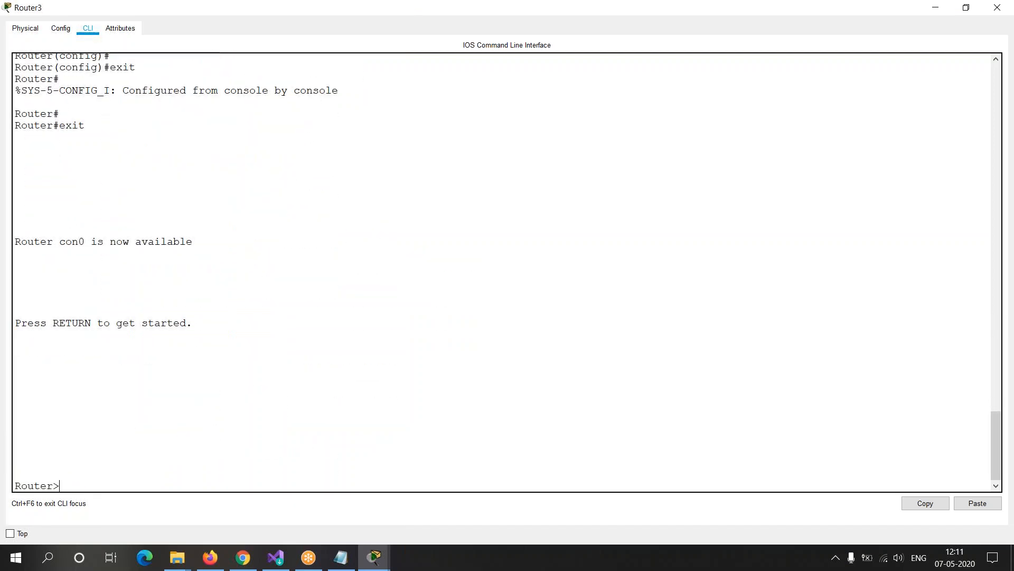
{"action": "key", "text": "Return"}
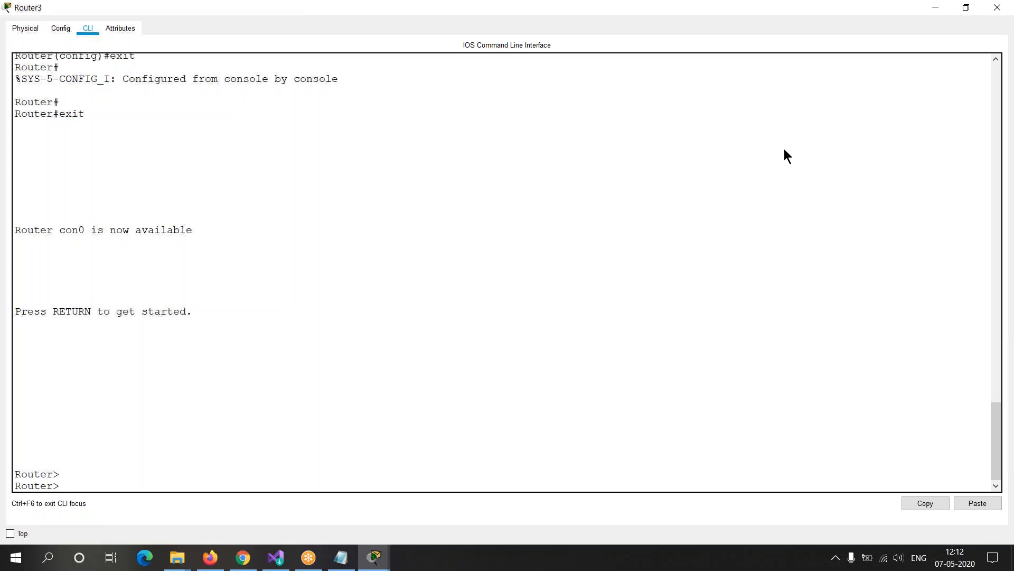
Step: Close and reopen Router3's window, check its command line for a console password request, and close the window again
{"action": "double_click", "coordinate": [736, 9]}
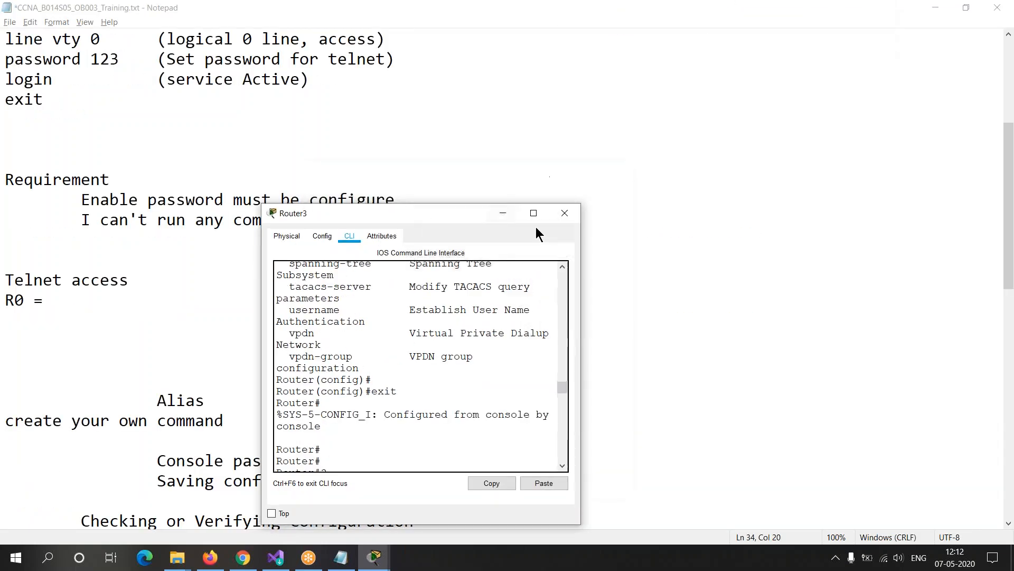
{"action": "left_click", "coordinate": [565, 213]}
{"action": "key", "text": "alt+Tab"}
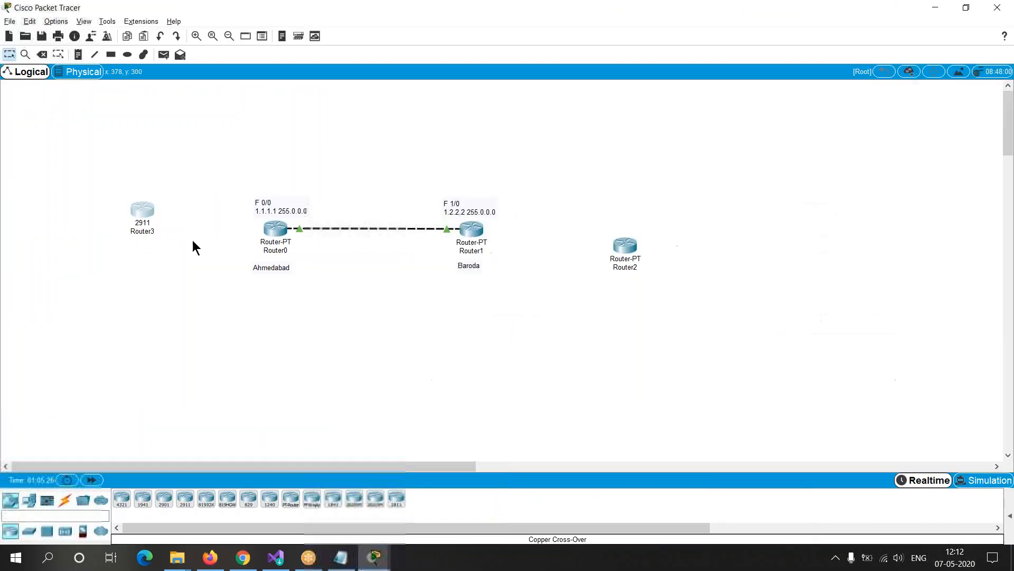
{"action": "left_click", "coordinate": [150, 211]}
{"action": "key", "text": "Return"}
{"action": "key", "text": "Return"}
{"action": "key", "text": "Return"}
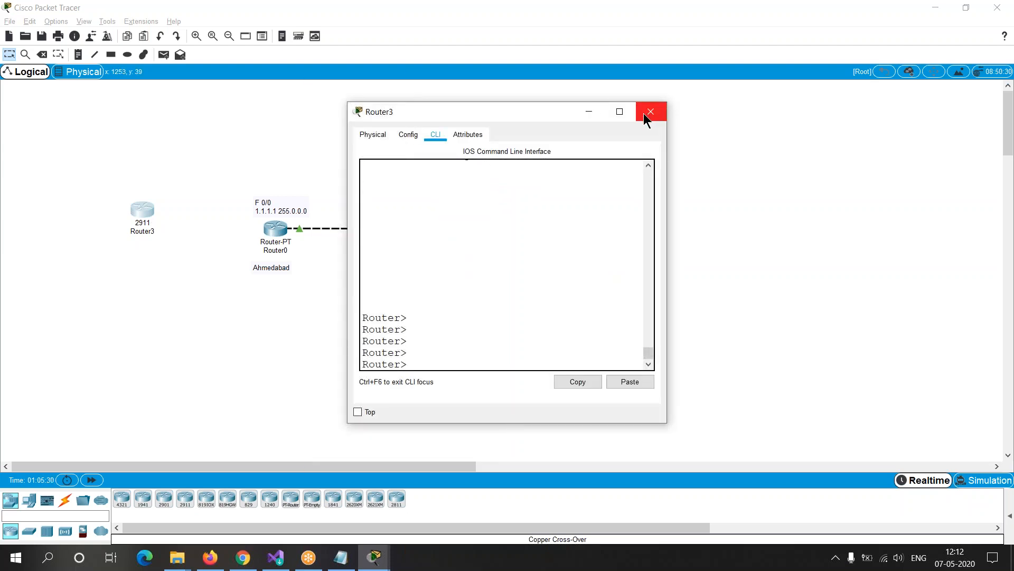
{"action": "left_click_drag", "start_coordinate": [410, 364], "coordinate": [363, 364]}
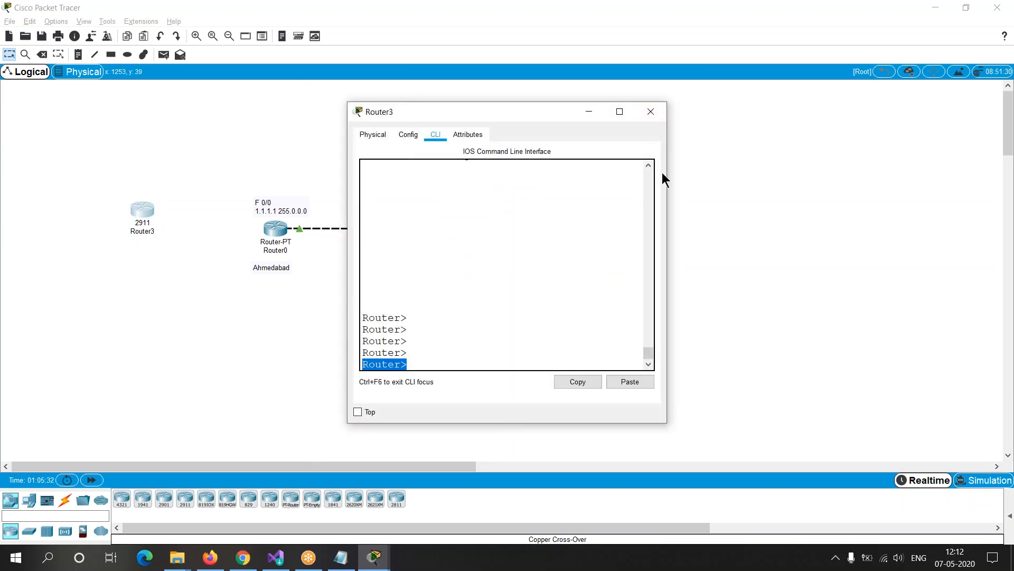
{"action": "left_click", "coordinate": [651, 112]}
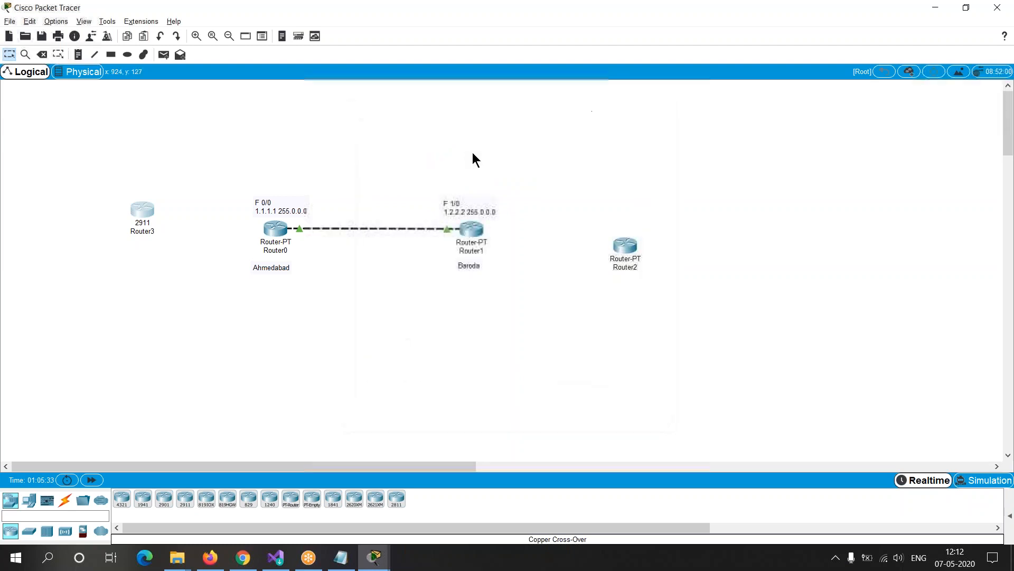
Step: Reopen Router3 and look through its configuration sections, including Routing and Interface, and its device attributes
{"action": "left_click", "coordinate": [146, 214]}
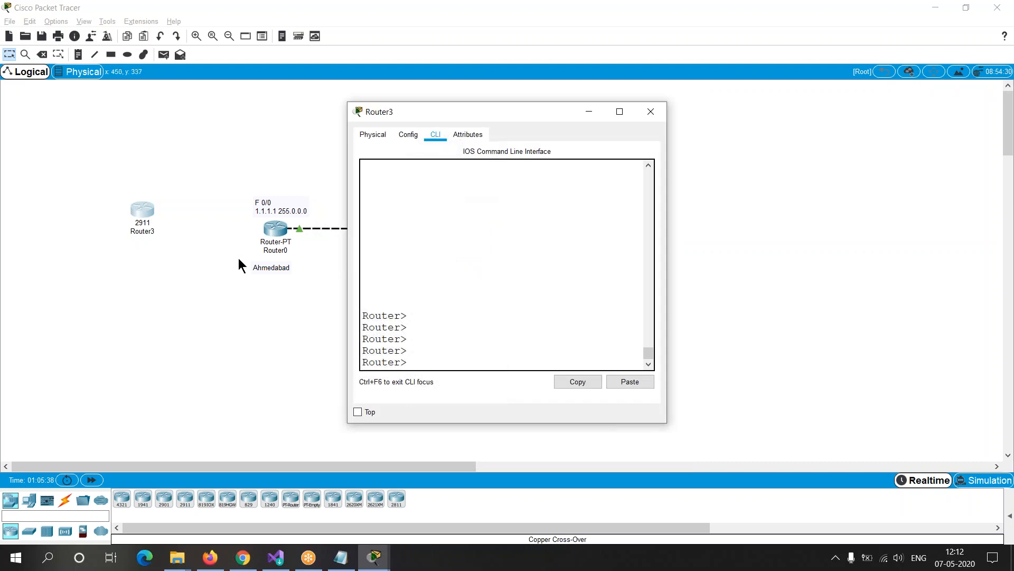
{"action": "left_click", "coordinate": [386, 132]}
{"action": "left_click", "coordinate": [402, 136]}
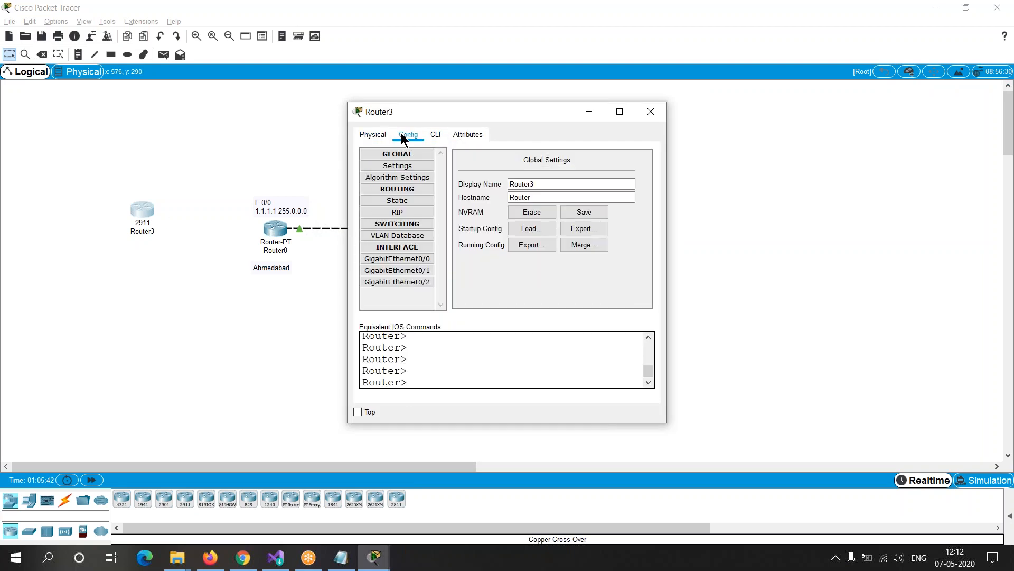
{"action": "left_click", "coordinate": [412, 167]}
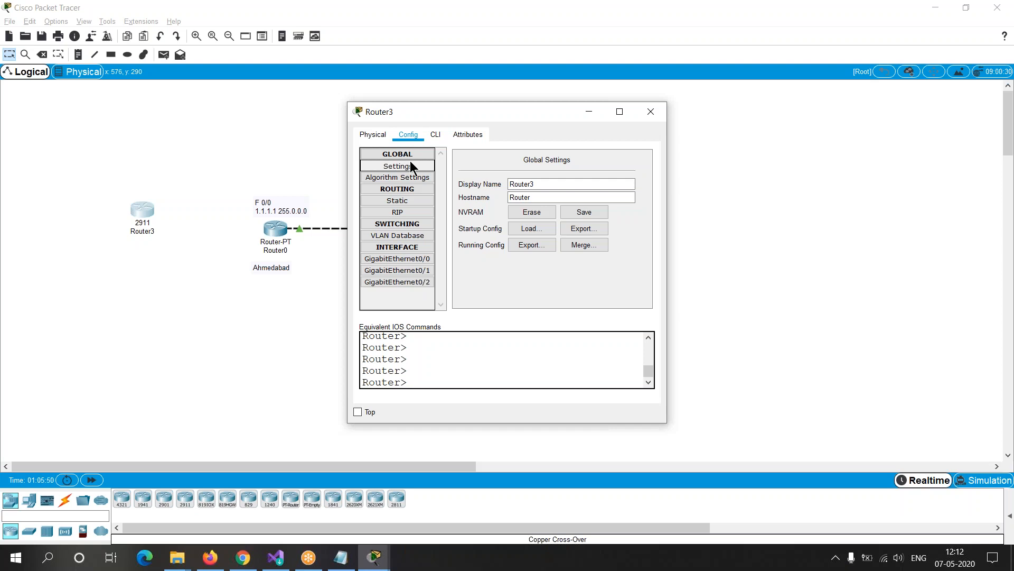
{"action": "left_click", "coordinate": [407, 190]}
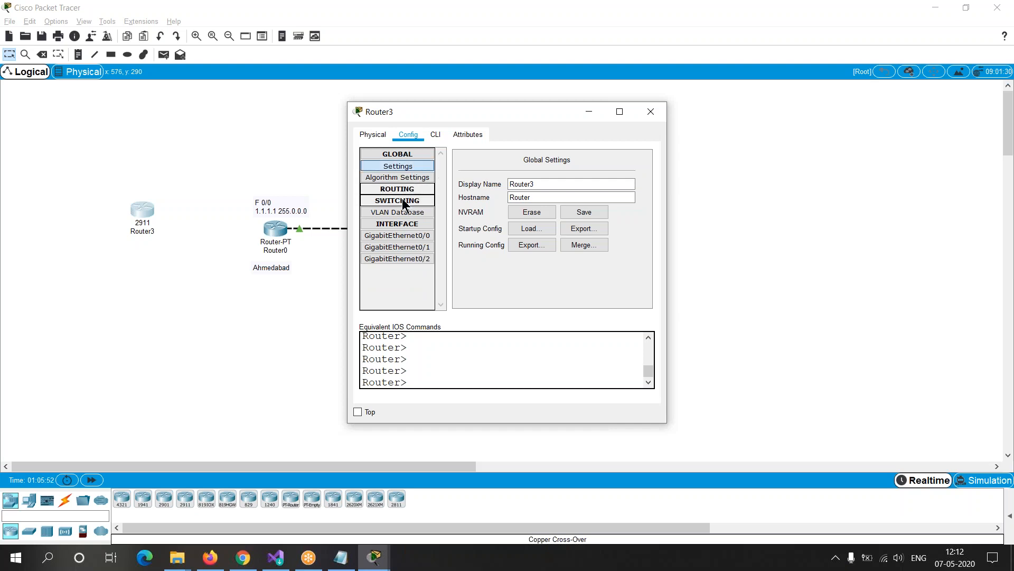
{"action": "left_click", "coordinate": [397, 223]}
{"action": "left_click", "coordinate": [398, 223]}
{"action": "left_click", "coordinate": [397, 224]}
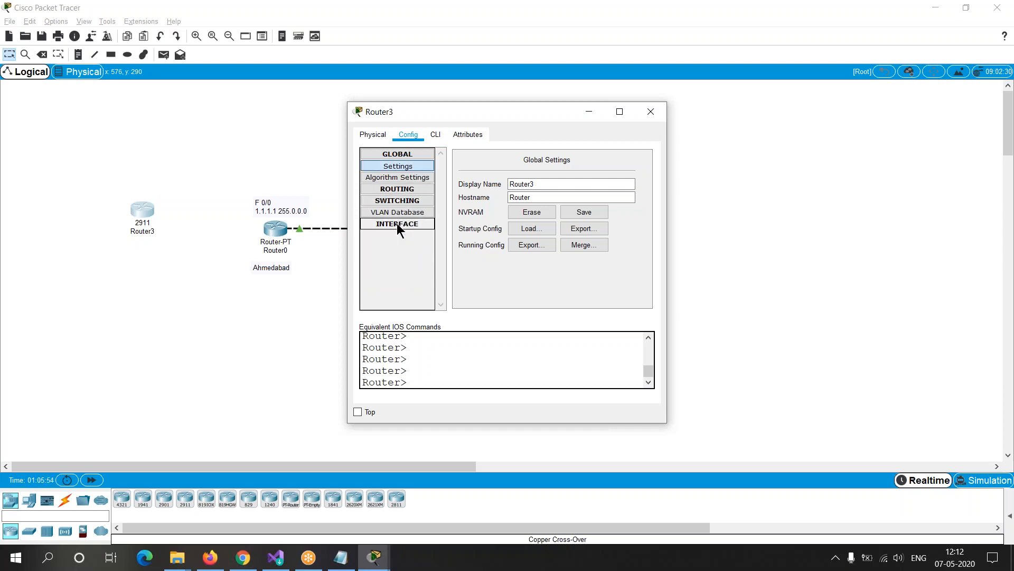
{"action": "left_click", "coordinate": [436, 135]}
{"action": "left_click", "coordinate": [474, 135]}
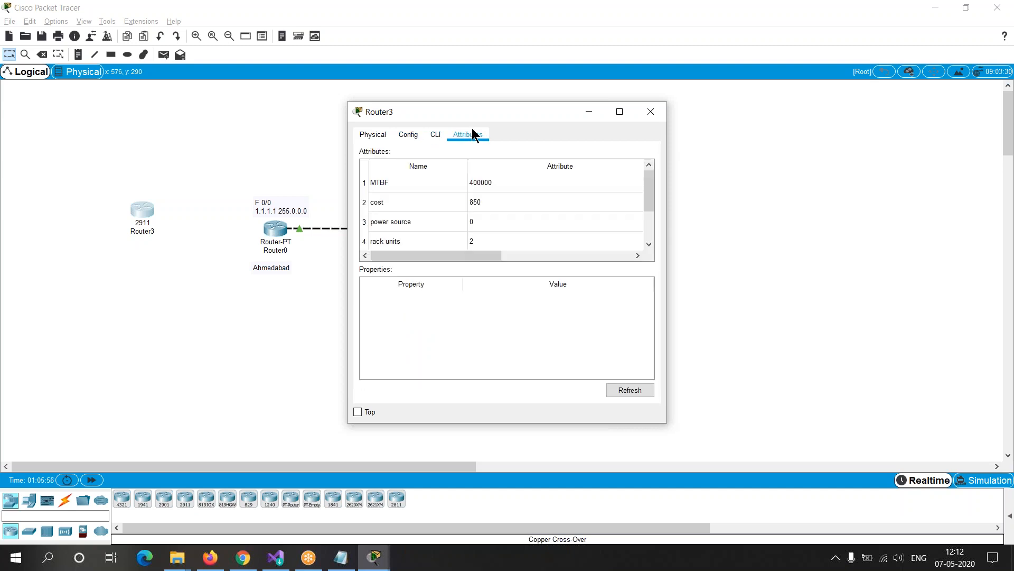
{"action": "left_click_drag", "start_coordinate": [649, 199], "coordinate": [398, 163]}
Step: Examine the console port on Router3's enlarged physical device view with Magnifier at 200%, and close the router's window
{"action": "left_click", "coordinate": [373, 137]}
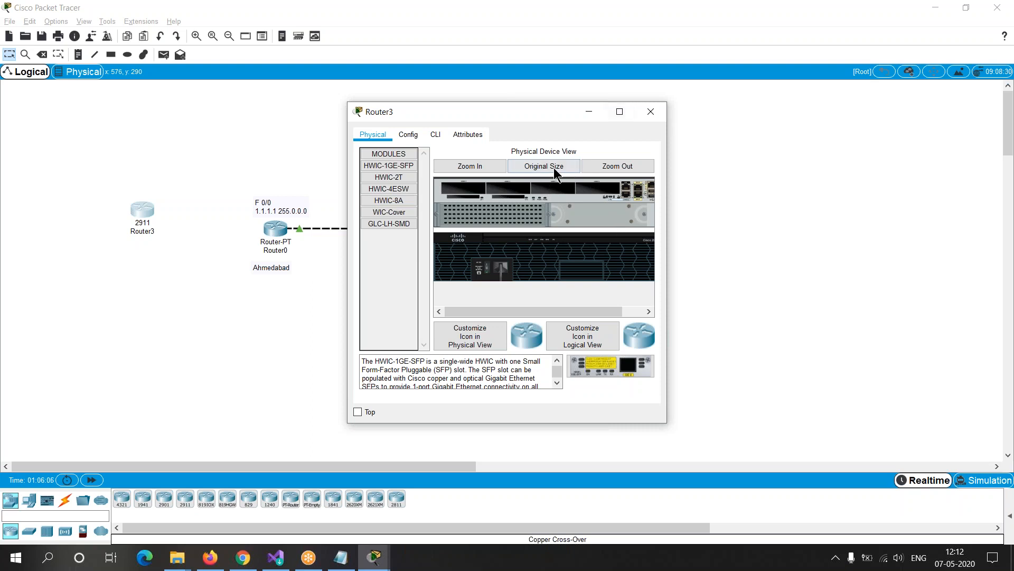
{"action": "left_click", "coordinate": [485, 165]}
{"action": "left_click_drag", "start_coordinate": [492, 309], "coordinate": [631, 303]}
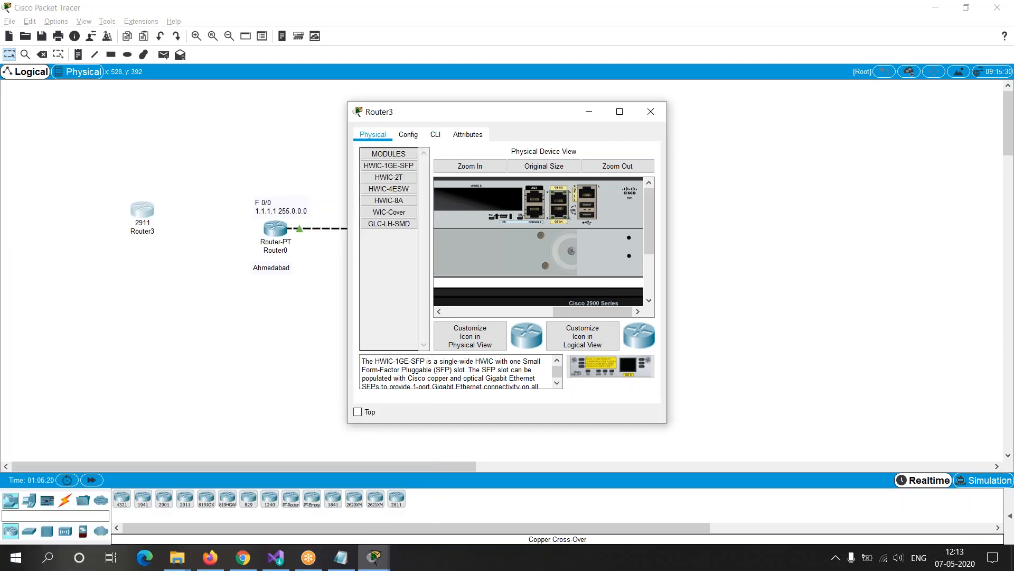
{"action": "key", "text": "super+plus"}
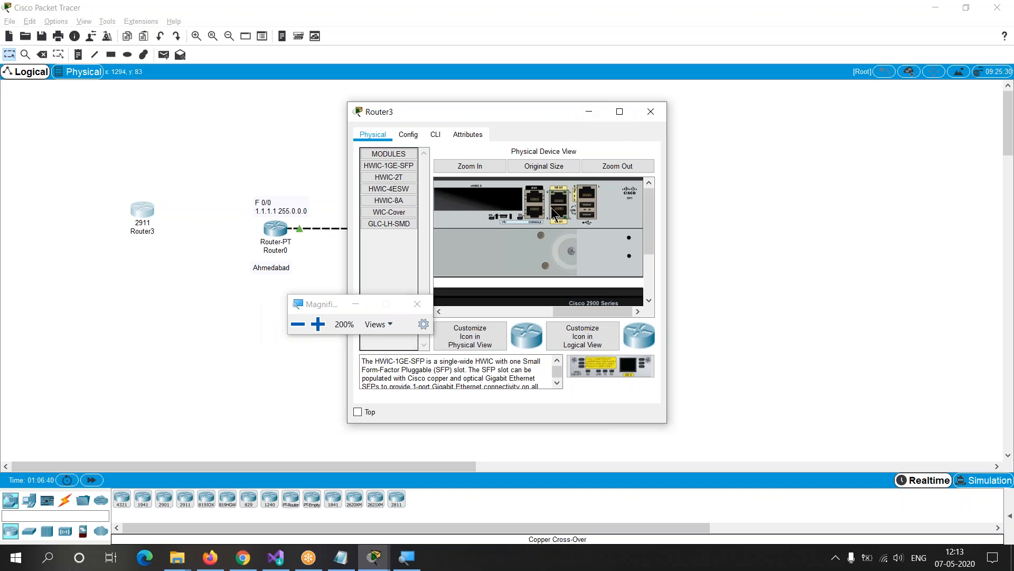
{"action": "left_click", "coordinate": [646, 117]}
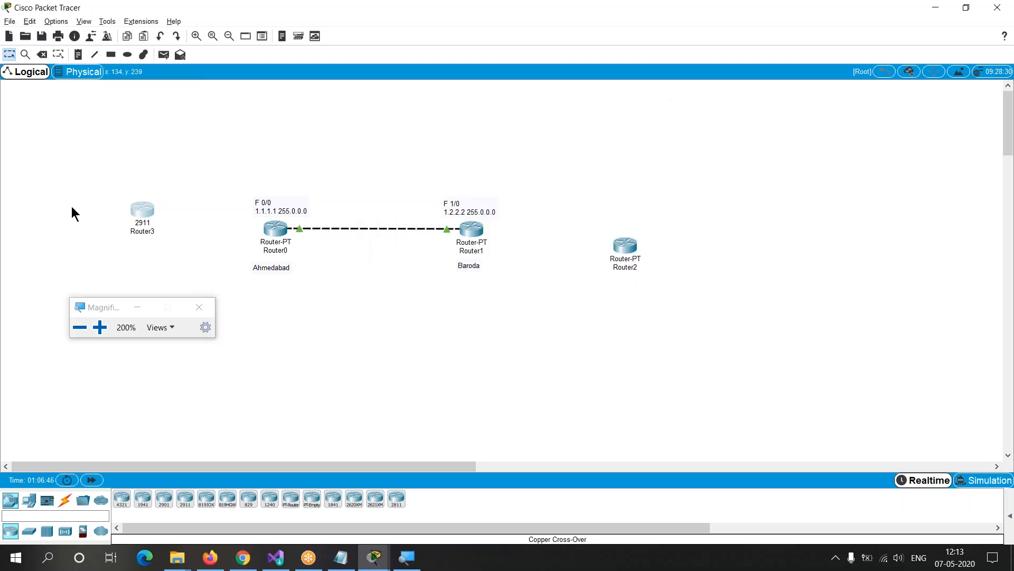
Step: Open Router0 and look through its attributes and its Interface, Routing and Global configuration sections
{"action": "left_click", "coordinate": [274, 234]}
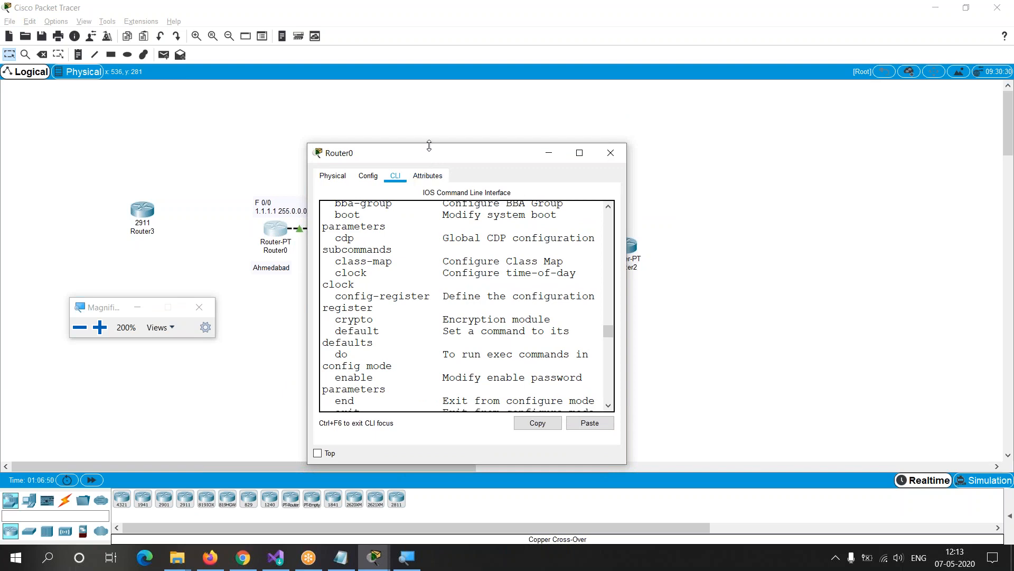
{"action": "left_click_drag", "start_coordinate": [429, 145], "coordinate": [284, 116]}
{"action": "left_click", "coordinate": [279, 149]}
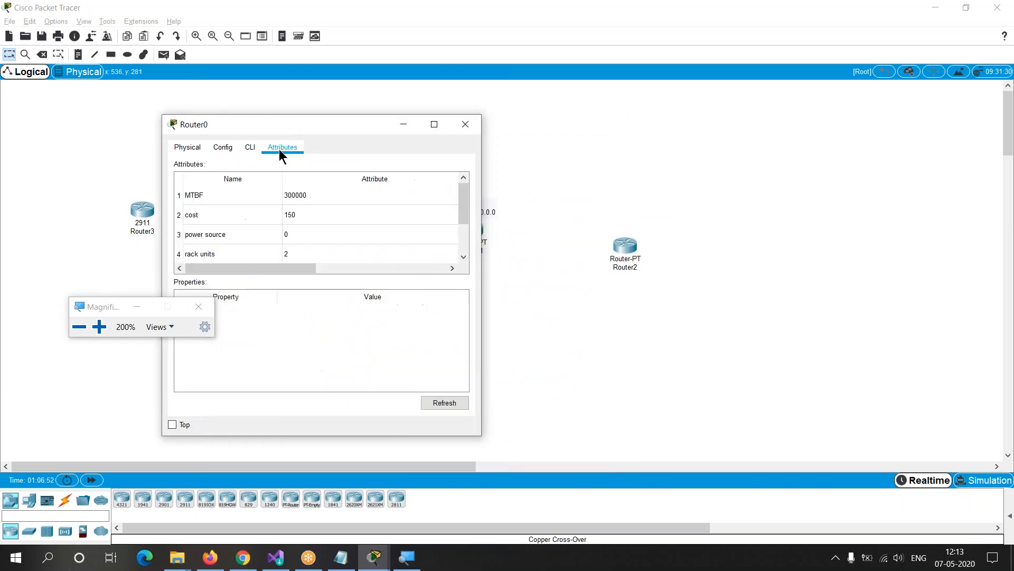
{"action": "left_click", "coordinate": [223, 148]}
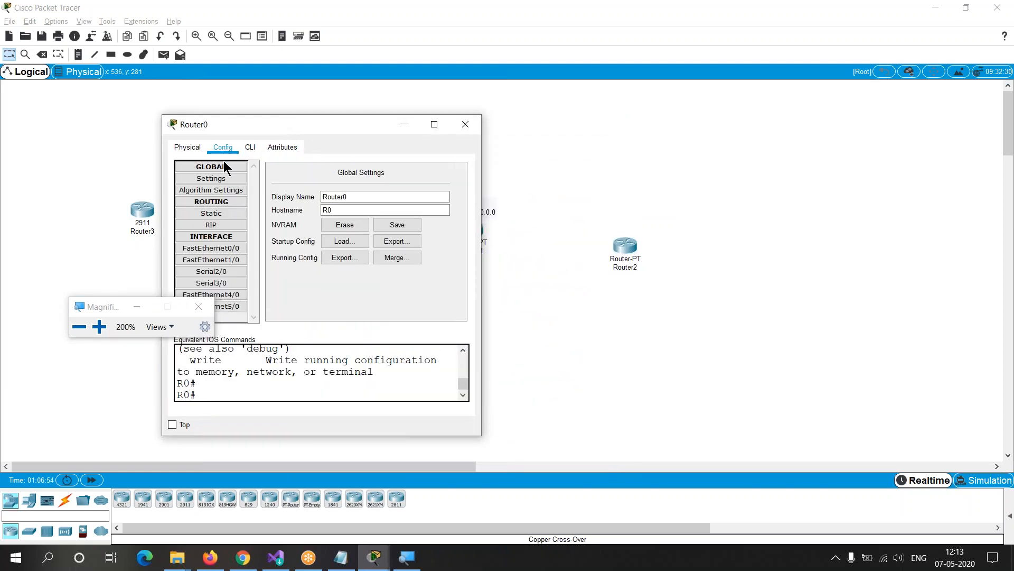
{"action": "left_click", "coordinate": [220, 236]}
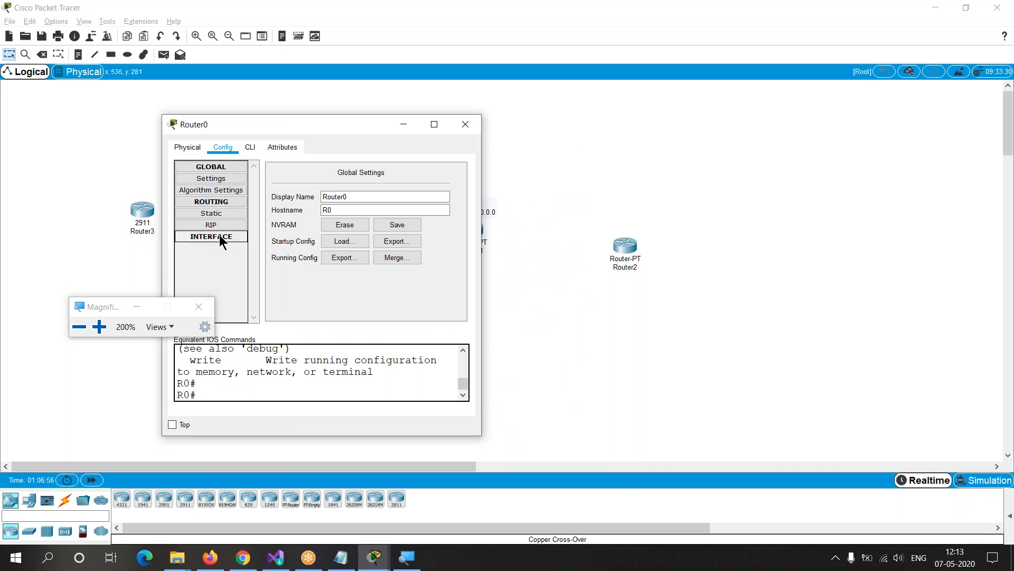
{"action": "left_click", "coordinate": [220, 202]}
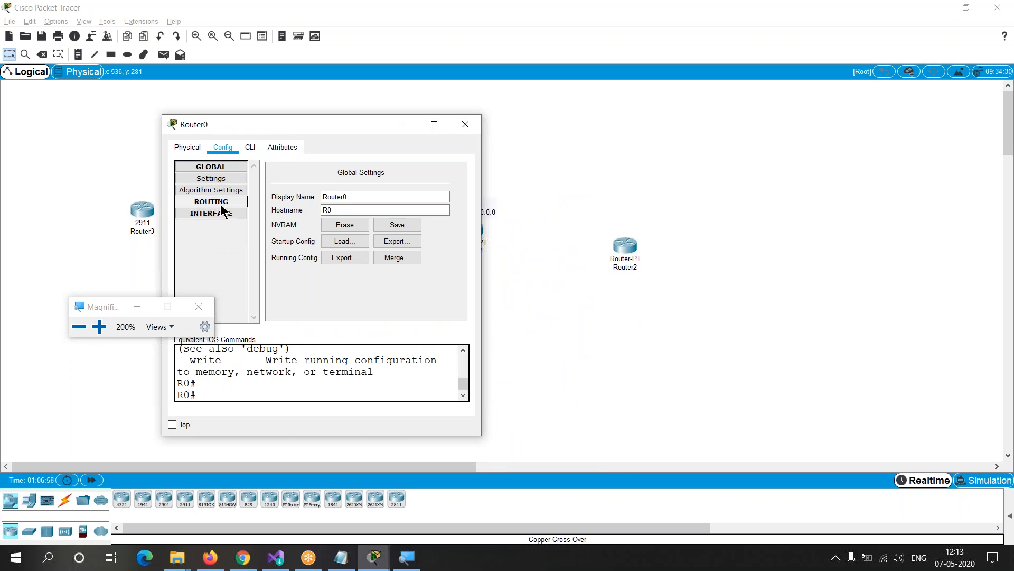
{"action": "left_click", "coordinate": [223, 167]}
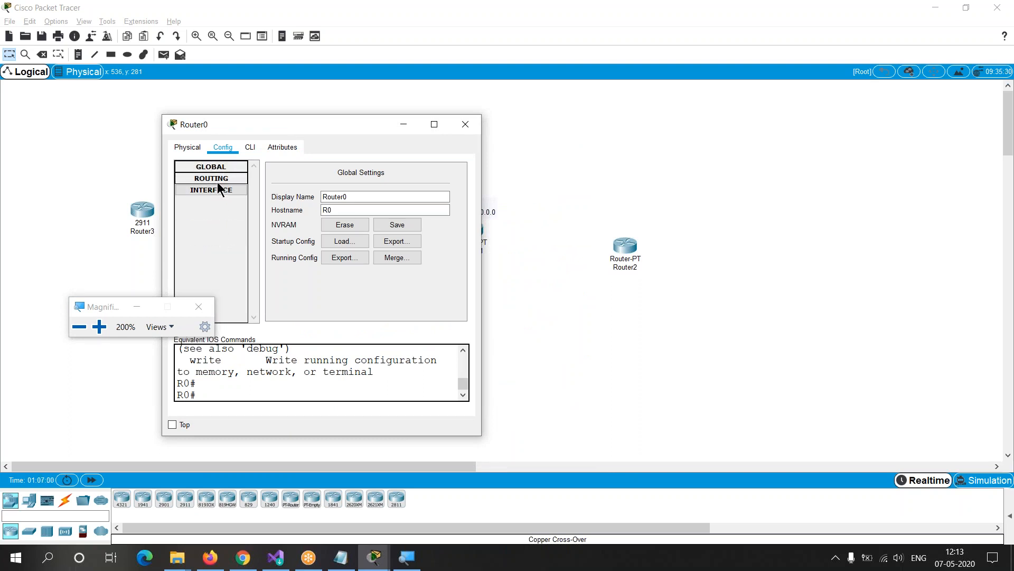
Step: Inspect the module slots and ports on Router0's physical device view, and close the router's window
{"action": "left_click", "coordinate": [181, 149]}
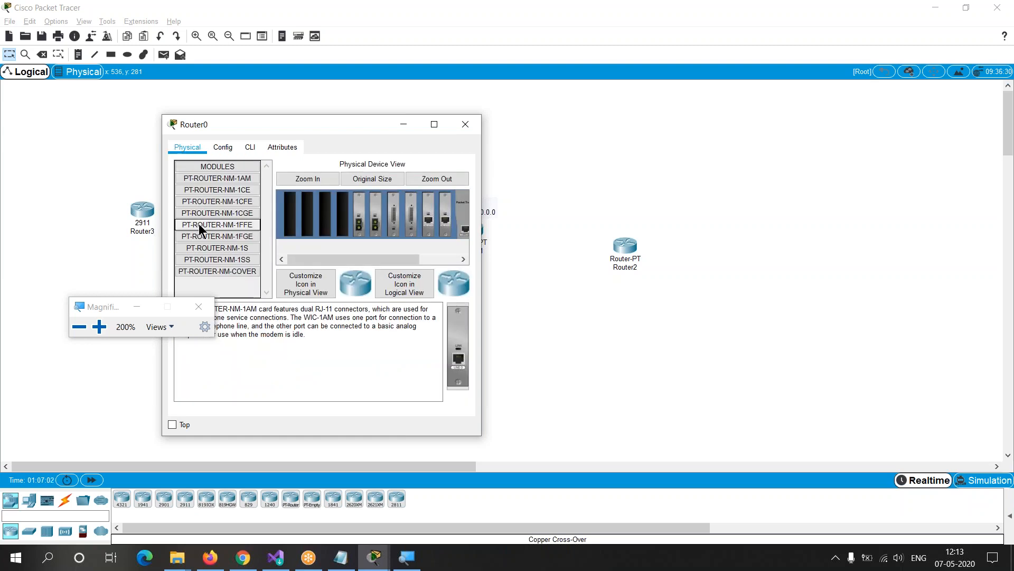
{"action": "left_click_drag", "start_coordinate": [349, 257], "coordinate": [413, 252]}
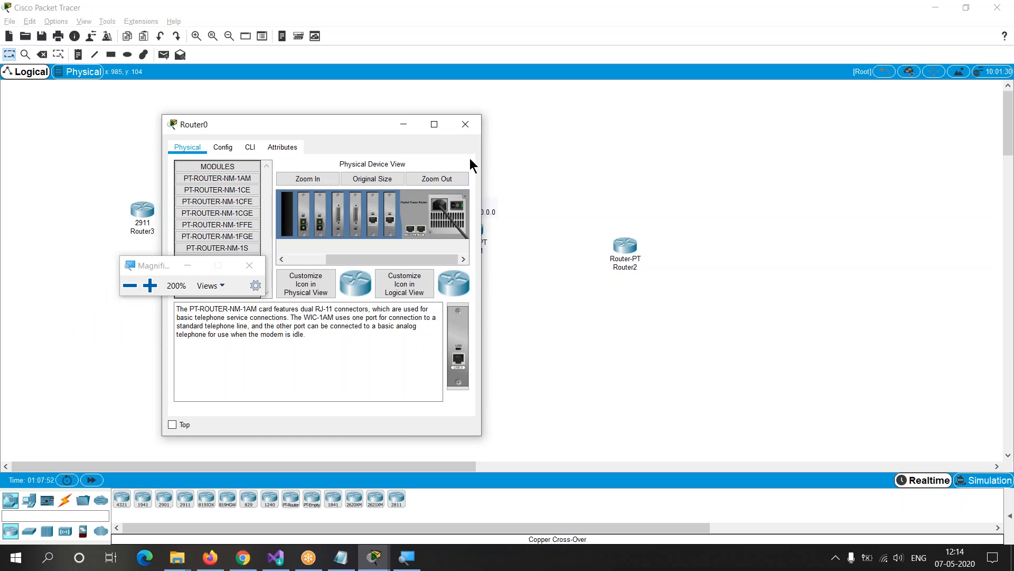
{"action": "left_click", "coordinate": [464, 130]}
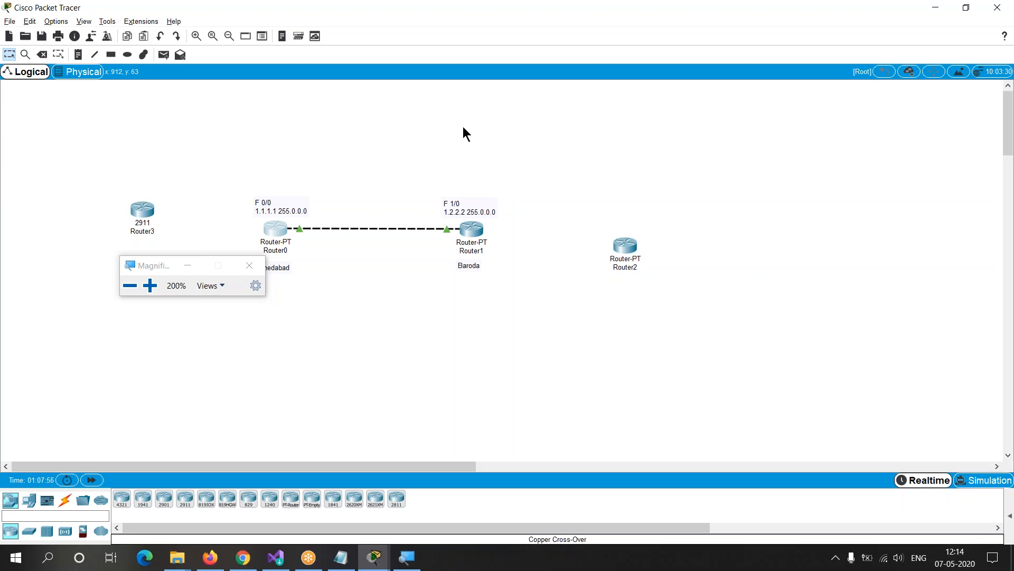
Step: Reduce the Magnifier zoom to 100% and dismiss the Start menu
{"action": "key", "text": "super"}
{"action": "key", "text": "super+minus"}
{"action": "key", "text": "super+minus"}
{"action": "key", "text": "super+minus"}
{"action": "key", "text": "super+minus"}
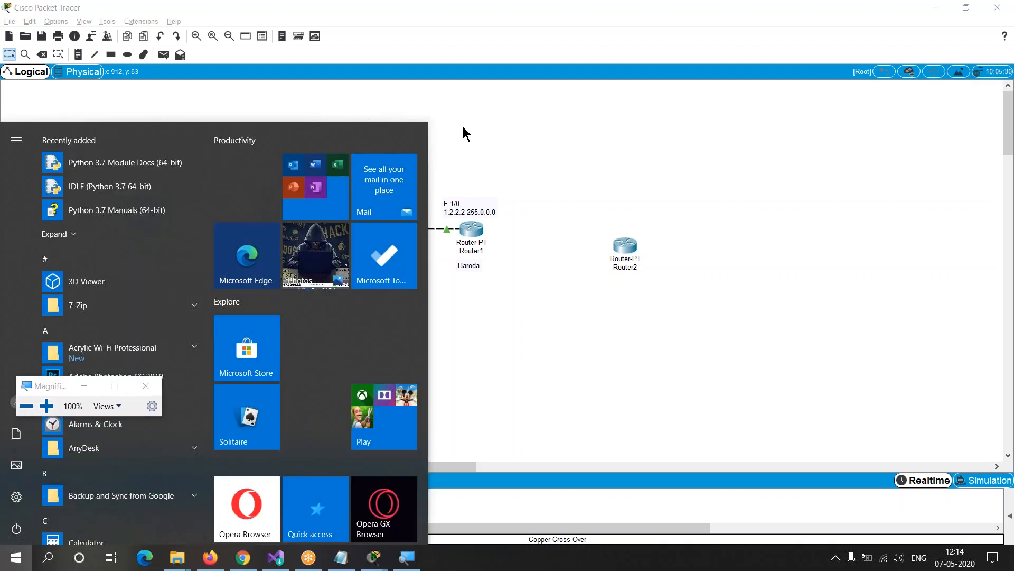
{"action": "left_click", "coordinate": [528, 319]}
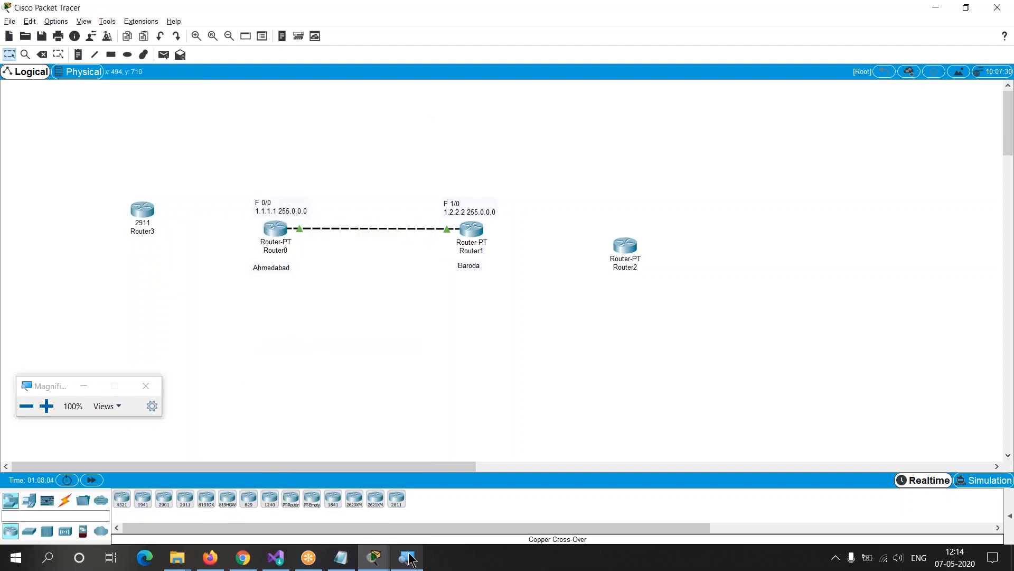
Step: Switch to the CCNA training notes in Notepad, close Magnifier and highlight the Saving configuration topic
{"action": "left_click", "coordinate": [338, 561]}
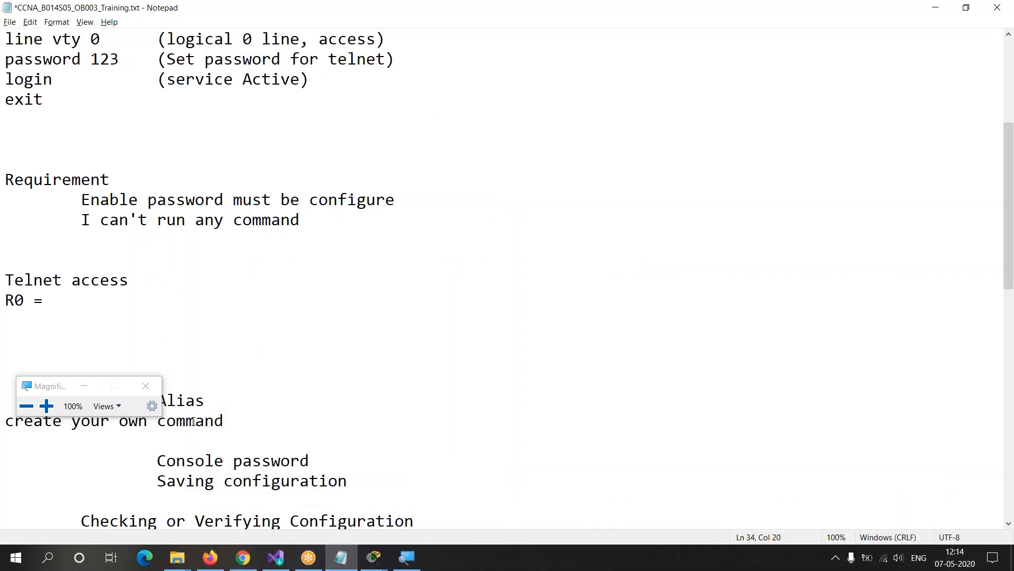
{"action": "left_click", "coordinate": [145, 385]}
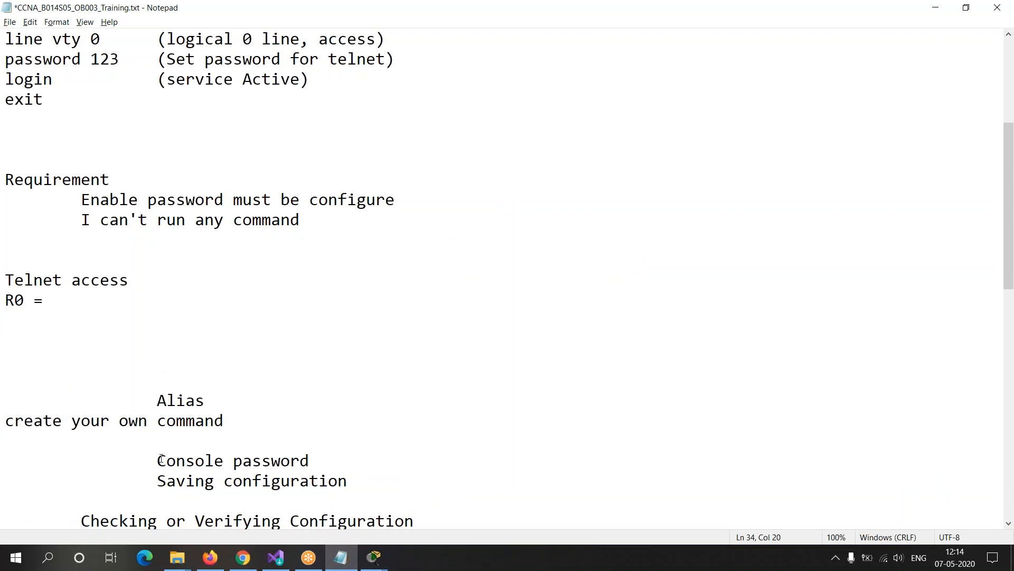
{"action": "left_click_drag", "start_coordinate": [157, 481], "coordinate": [367, 478]}
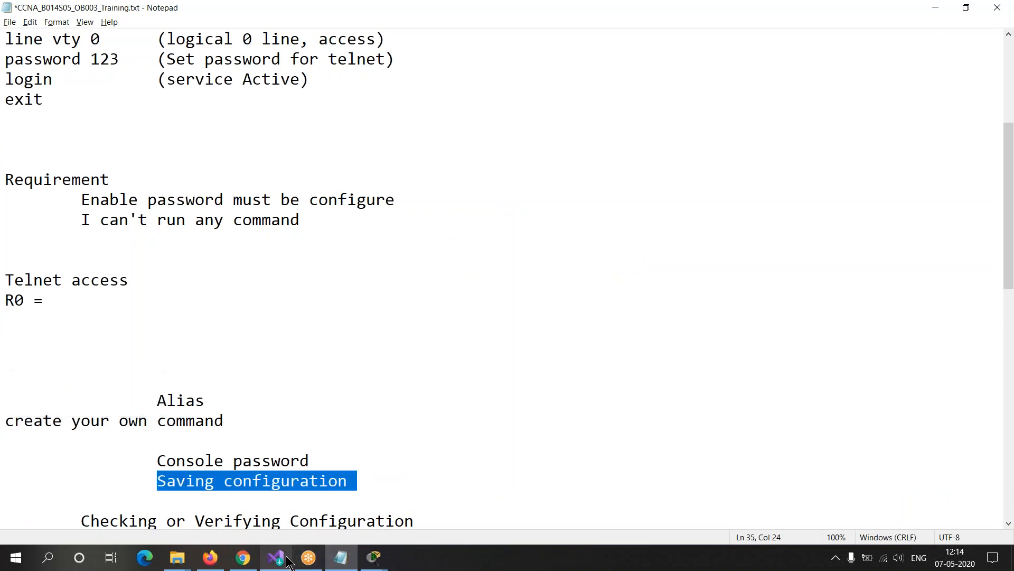
Step: Switch to Packet Tracer's Router1 window and bring its command line to a fresh user-mode prompt
{"action": "left_click", "coordinate": [372, 556]}
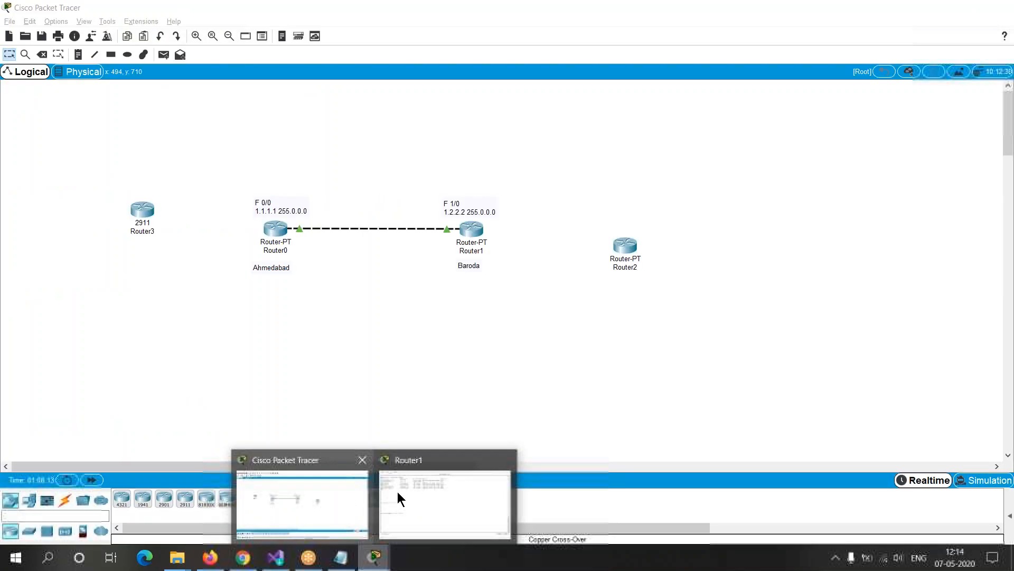
{"action": "left_click", "coordinate": [397, 491]}
{"action": "key", "text": "Return"}
{"action": "key", "text": "Return"}
{"action": "key", "text": "Return"}
{"action": "key", "text": "Return"}
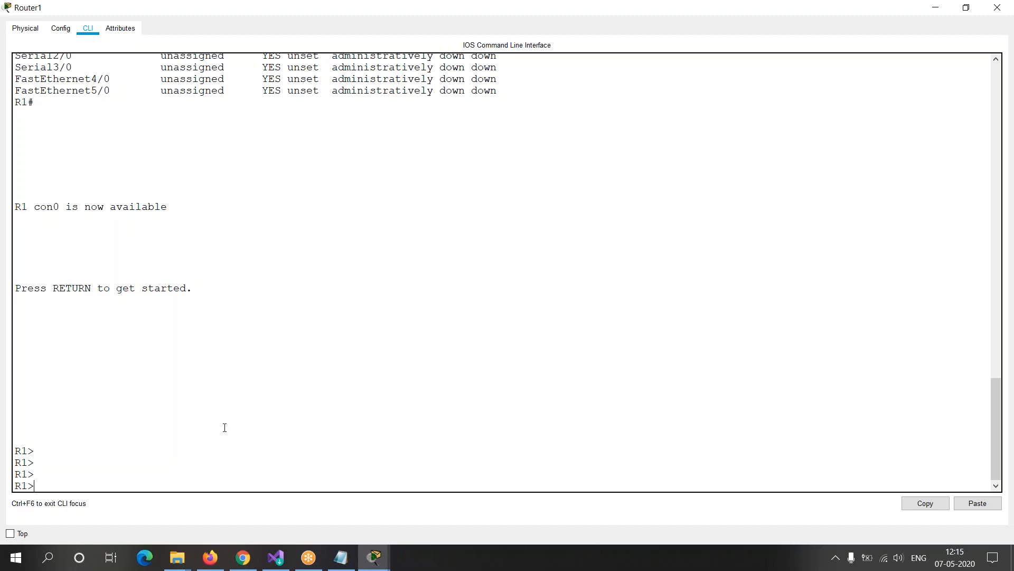
Step: Open Router0 from the topology, maximize its window and bring up a fresh prompt in its command line
{"action": "mouse_move", "coordinate": [374, 557]}
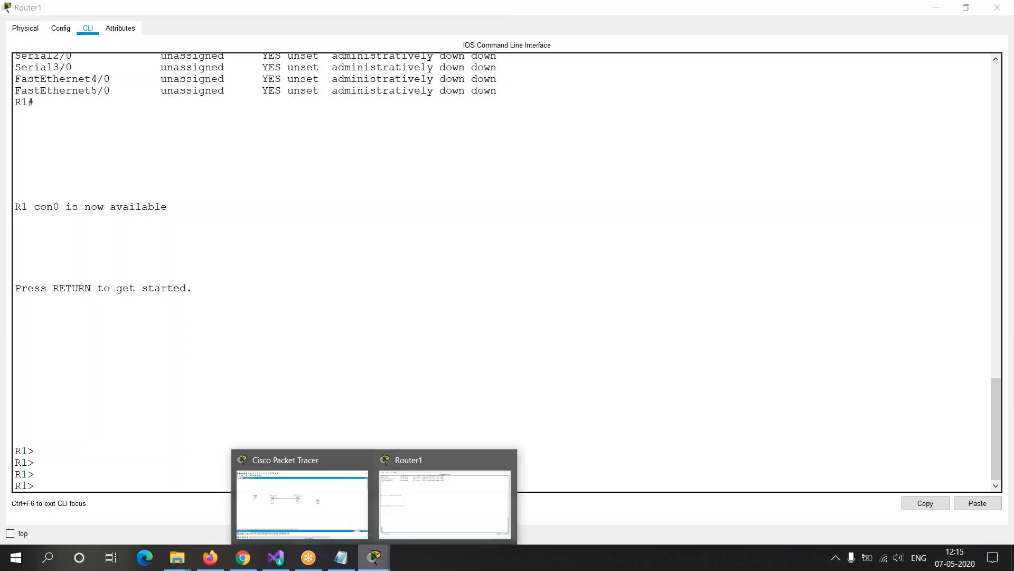
{"action": "left_click", "coordinate": [333, 488]}
{"action": "left_click", "coordinate": [275, 229]}
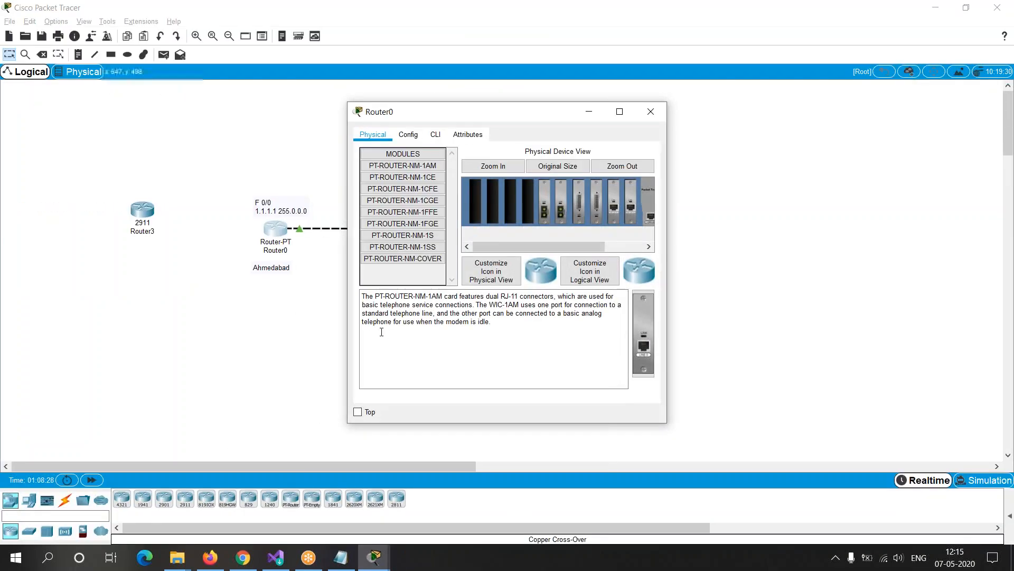
{"action": "left_click", "coordinate": [435, 134]}
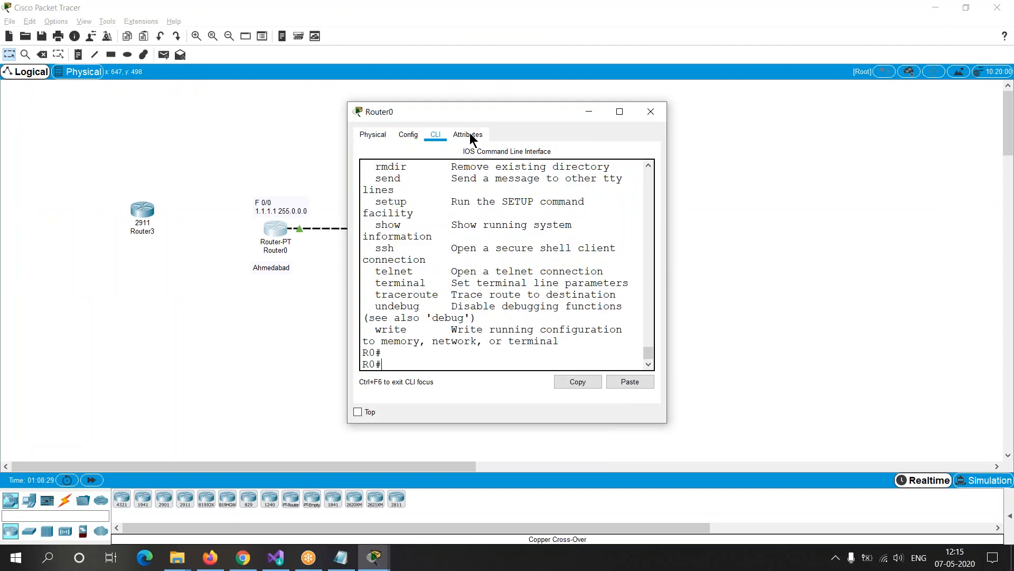
{"action": "left_click", "coordinate": [620, 112]}
{"action": "key", "text": "Return"}
{"action": "key", "text": "Return"}
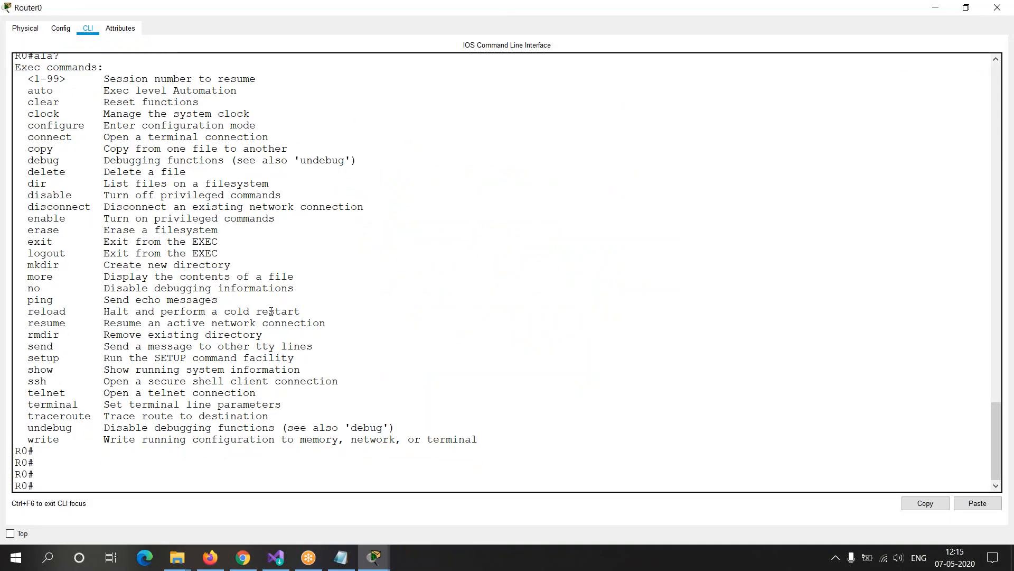
Step: Run show ip interface brief on Router0 and highlight the FastEthernet0/0 entry
{"action": "type", "text": "show ip inte"}
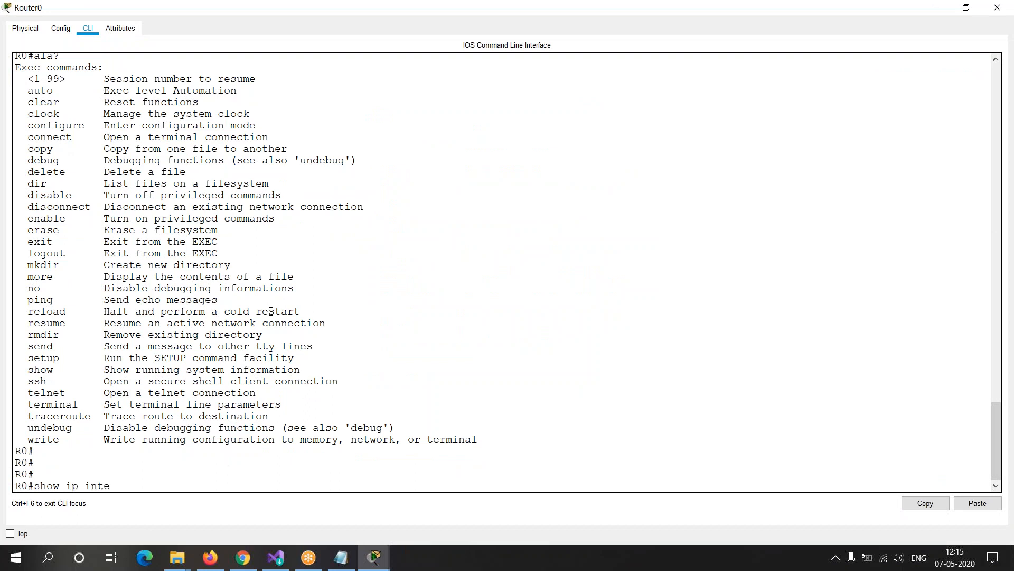
{"action": "type", "text": "rface brief"}
{"action": "key", "text": "Return"}
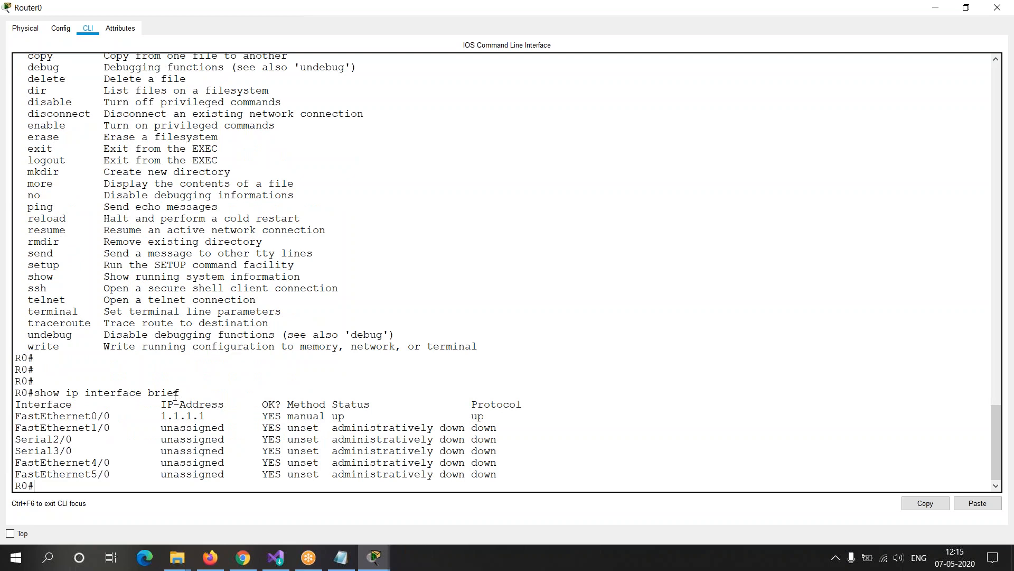
{"action": "left_click_drag", "start_coordinate": [155, 416], "coordinate": [465, 406]}
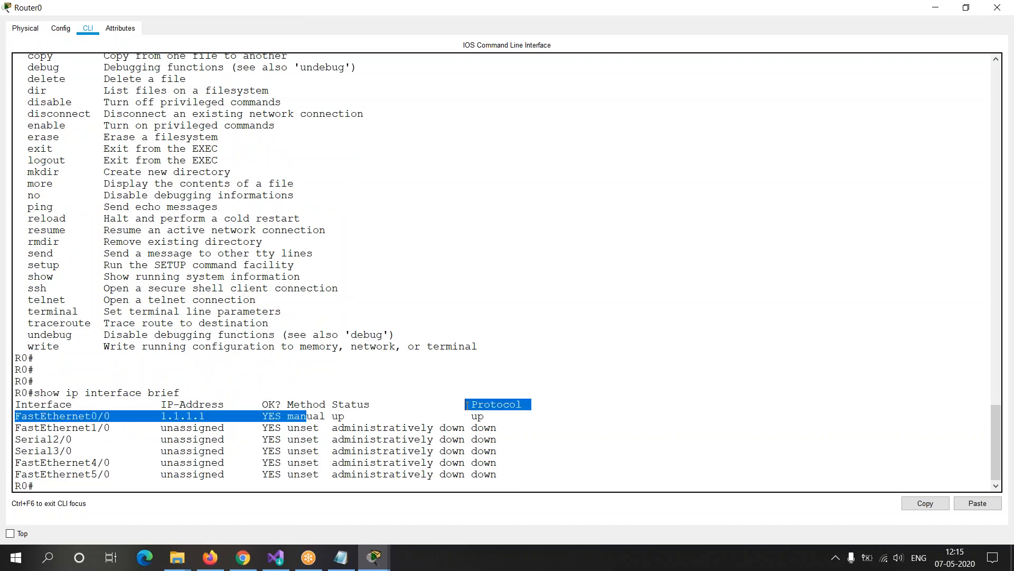
{"action": "left_click", "coordinate": [136, 486]}
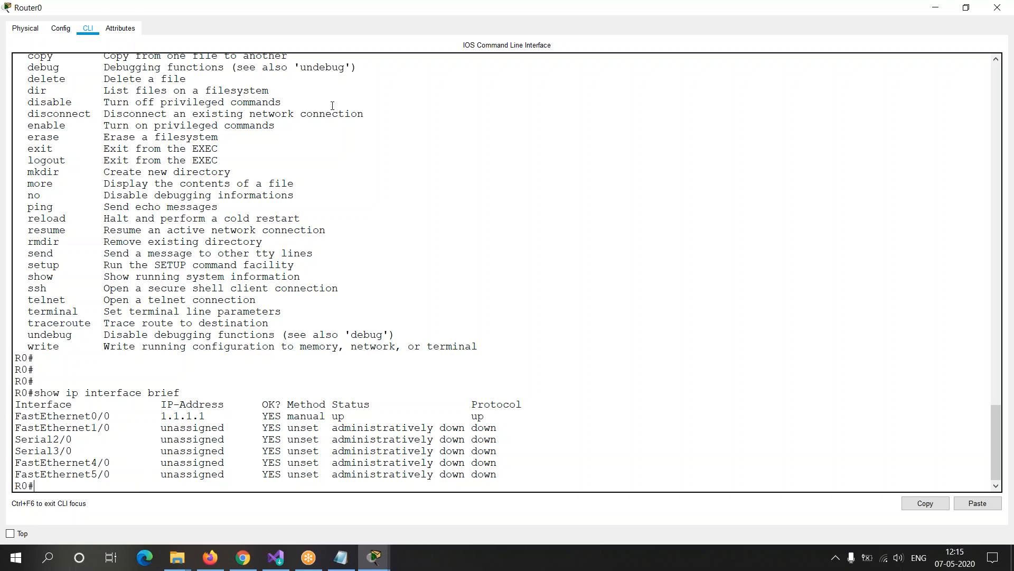
Step: Power off Router0 in its enlarged physical device view and try to open its command line while it is off
{"action": "left_click", "coordinate": [35, 31]}
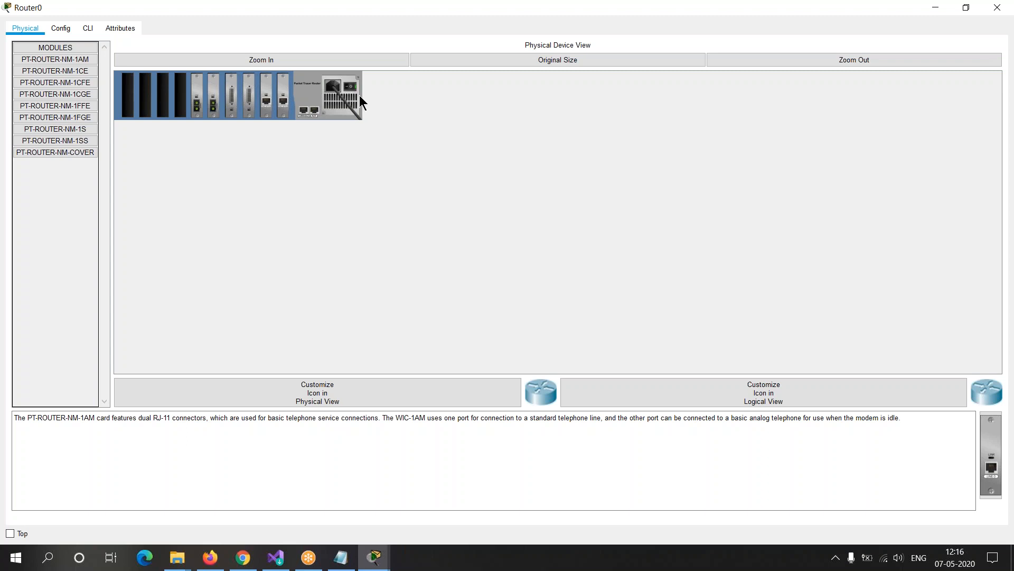
{"action": "left_click", "coordinate": [345, 63]}
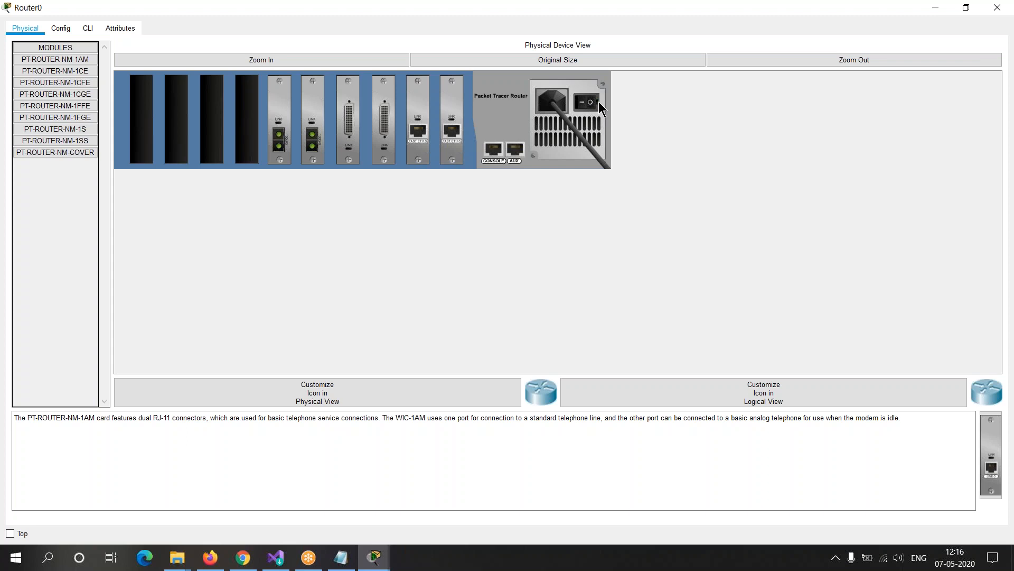
{"action": "left_click", "coordinate": [90, 29]}
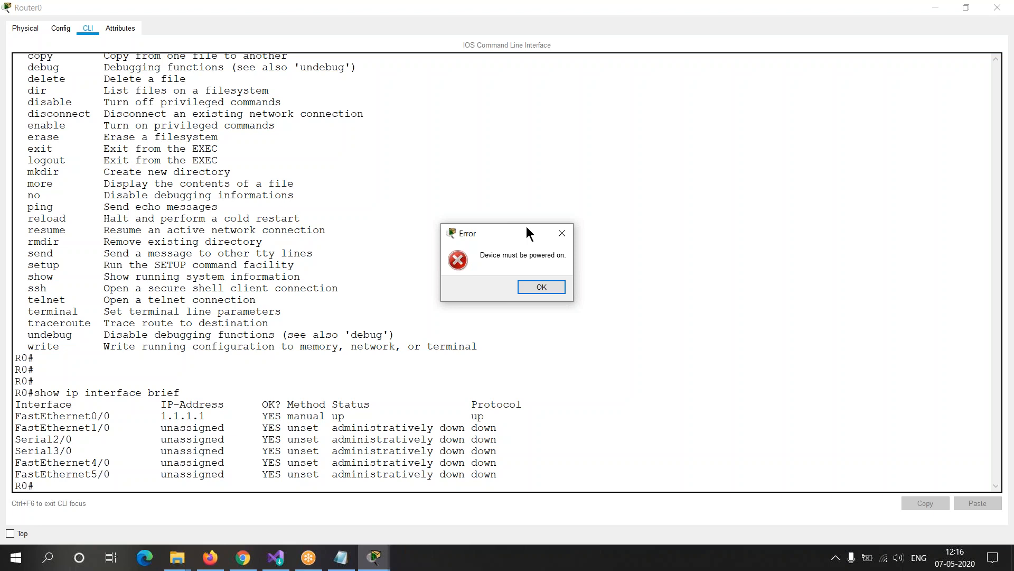
{"action": "left_click", "coordinate": [549, 287]}
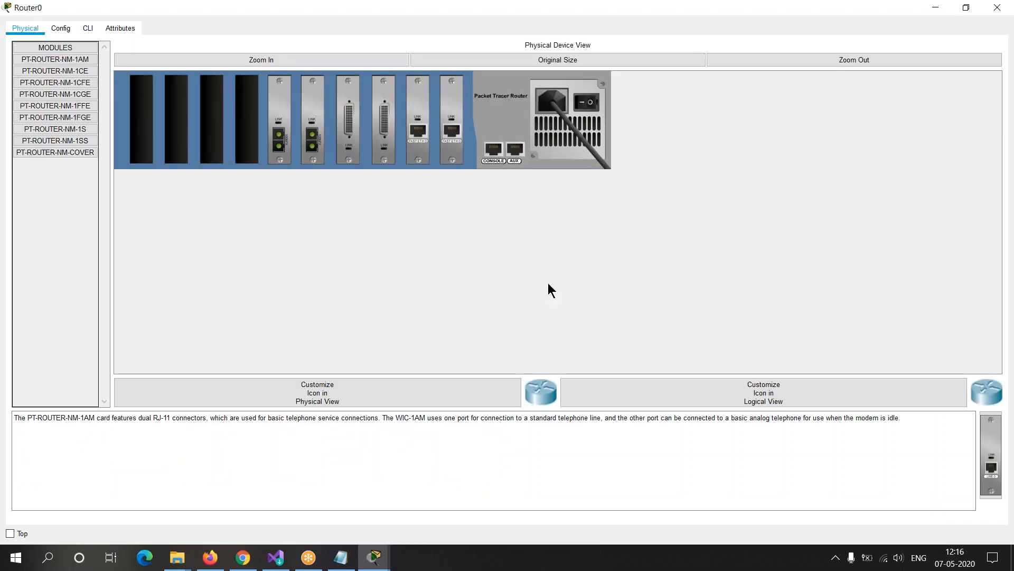
{"action": "left_click", "coordinate": [88, 29]}
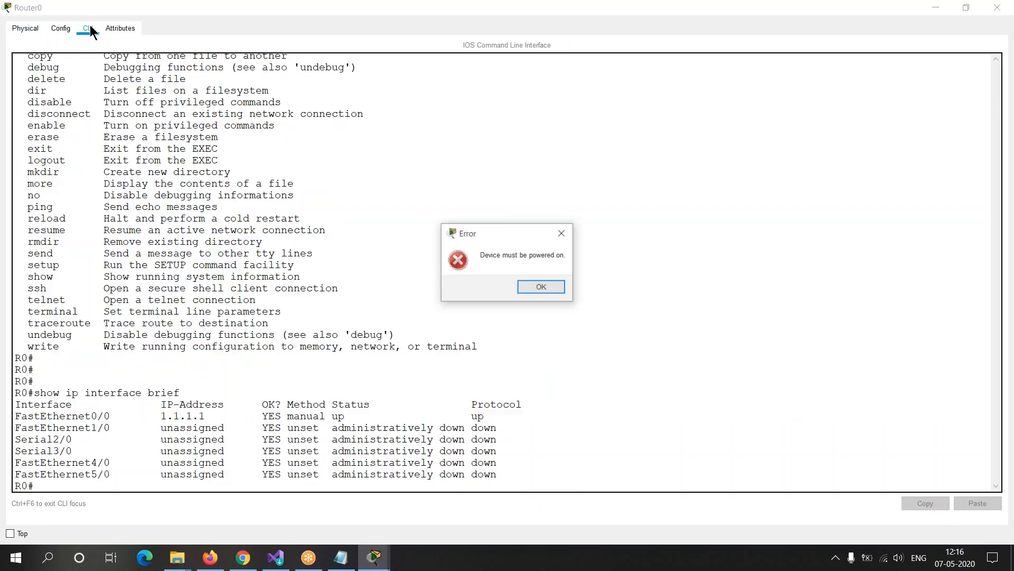
{"action": "left_click", "coordinate": [553, 287]}
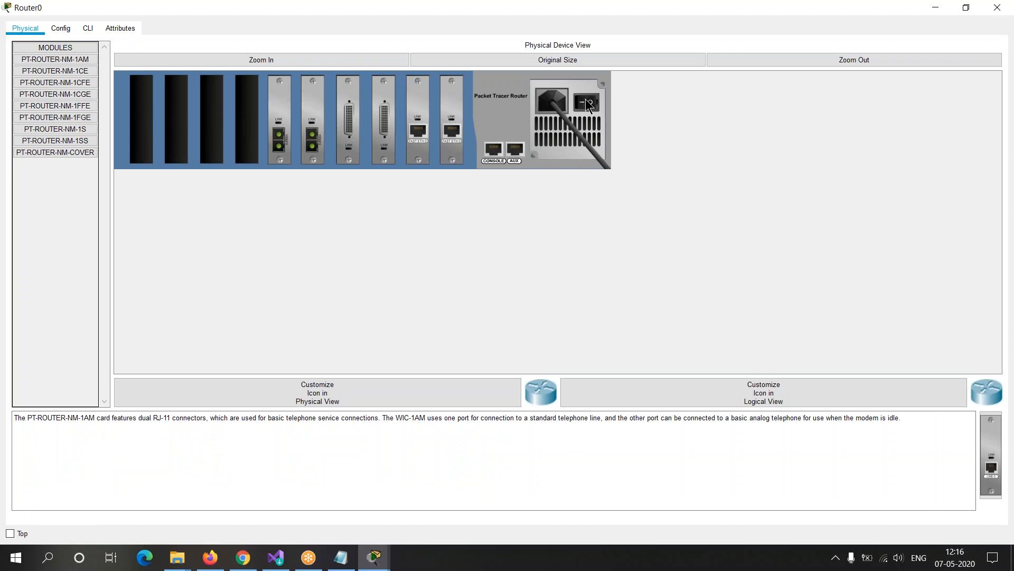
Step: Power Router0 back on and answer no to the initial configuration dialog in its command line
{"action": "left_click", "coordinate": [87, 29]}
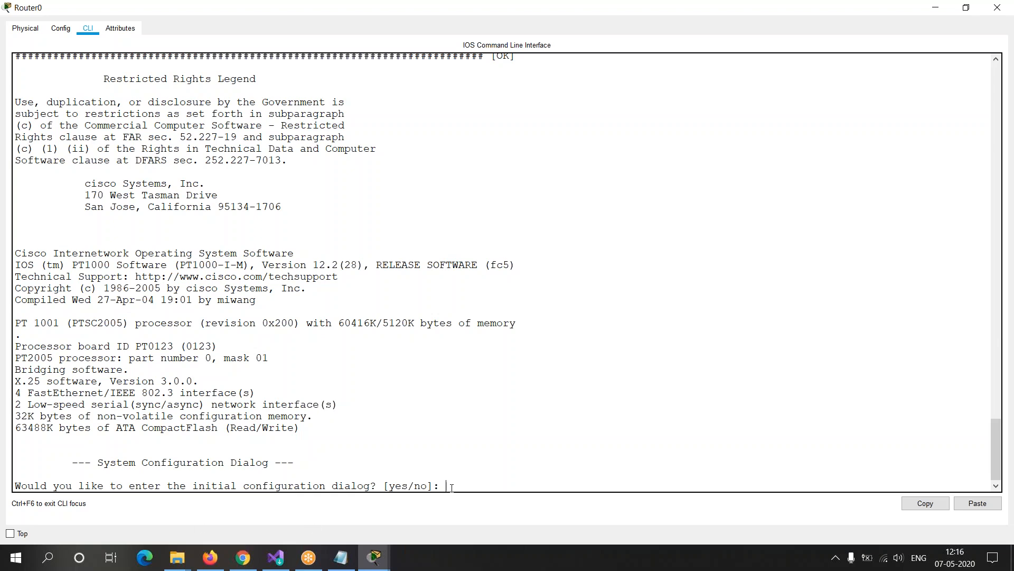
{"action": "type", "text": "no"}
{"action": "key", "text": "Return"}
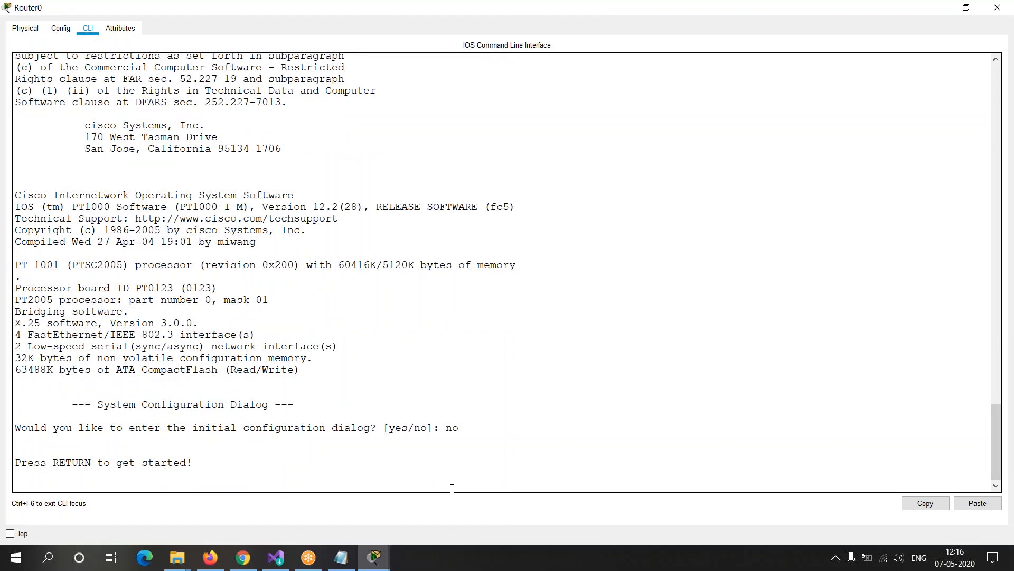
{"action": "key", "text": "Return"}
{"action": "key", "text": "Return"}
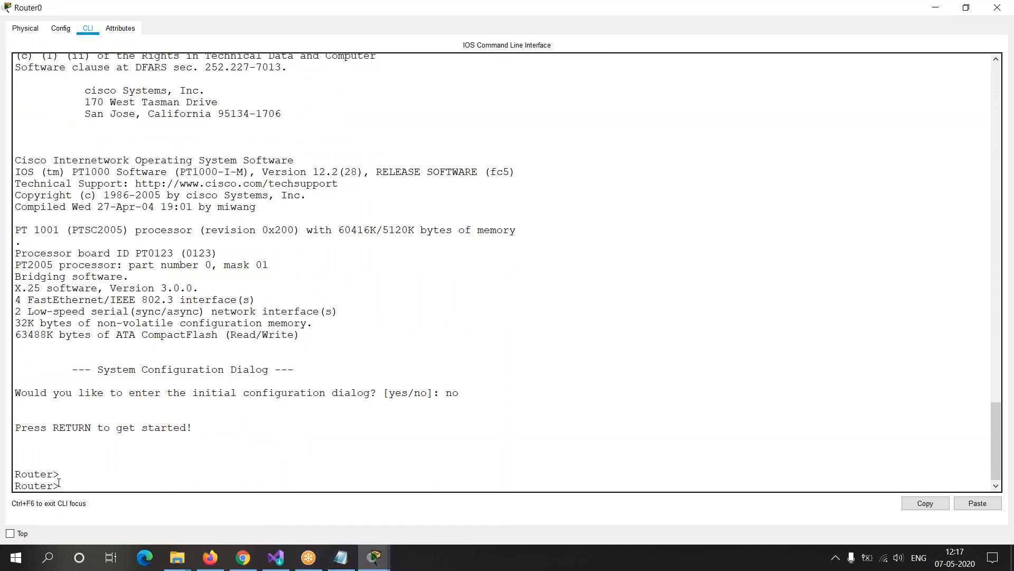
Step: Highlight the default Router prompt on Router0 and enter privileged mode with the enable command
{"action": "left_click_drag", "start_coordinate": [61, 485], "coordinate": [15, 487]}
{"action": "left_click", "coordinate": [83, 482]}
{"action": "type", "text": "enable"}
{"action": "key", "text": "BackSpace"}
{"action": "key", "text": "BackSpace"}
{"action": "type", "text": "le"}
{"action": "key", "text": "Return"}
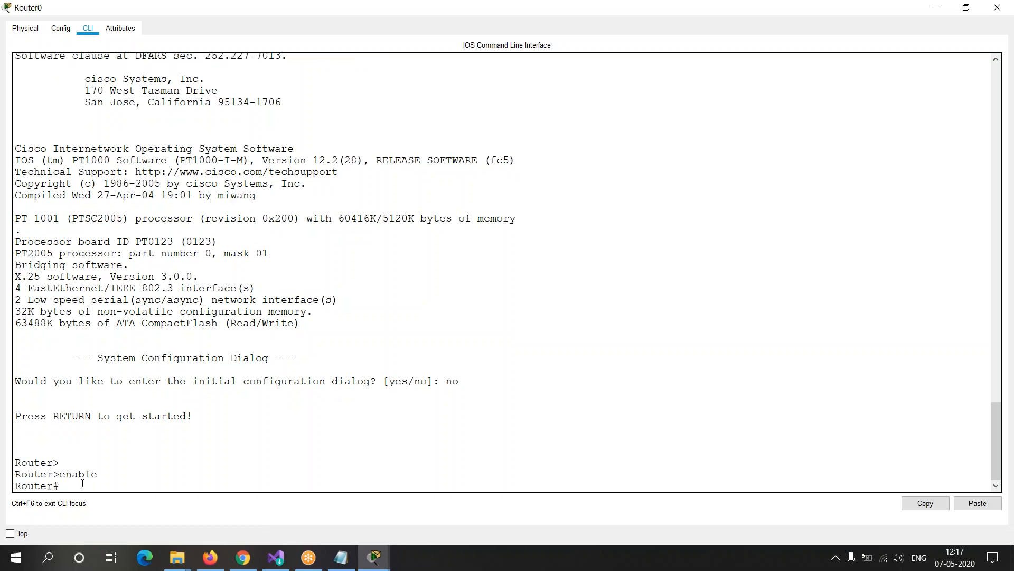
Step: Run show ip interface brief on the restarted Router0 and highlight some of the interface entries
{"action": "type", "text": "show ip interface brief"}
{"action": "key", "text": "Return"}
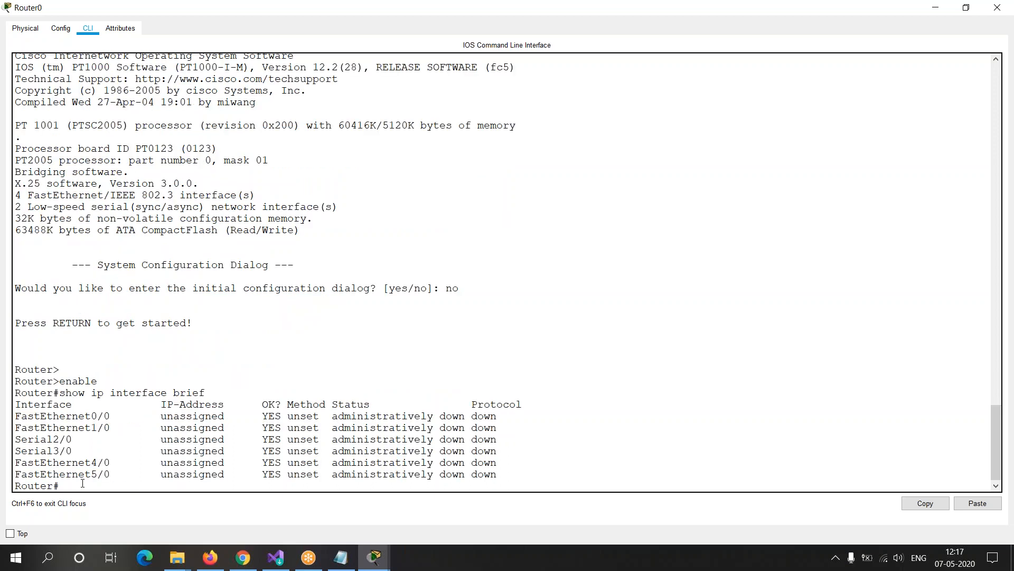
{"action": "left_click_drag", "start_coordinate": [160, 429], "coordinate": [400, 442]}
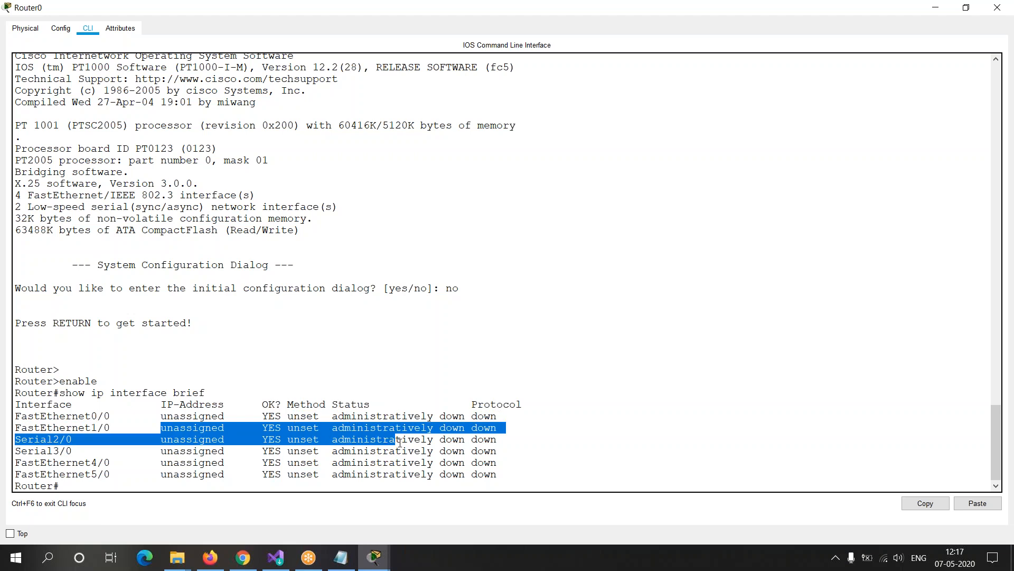
{"action": "left_click", "coordinate": [401, 442]}
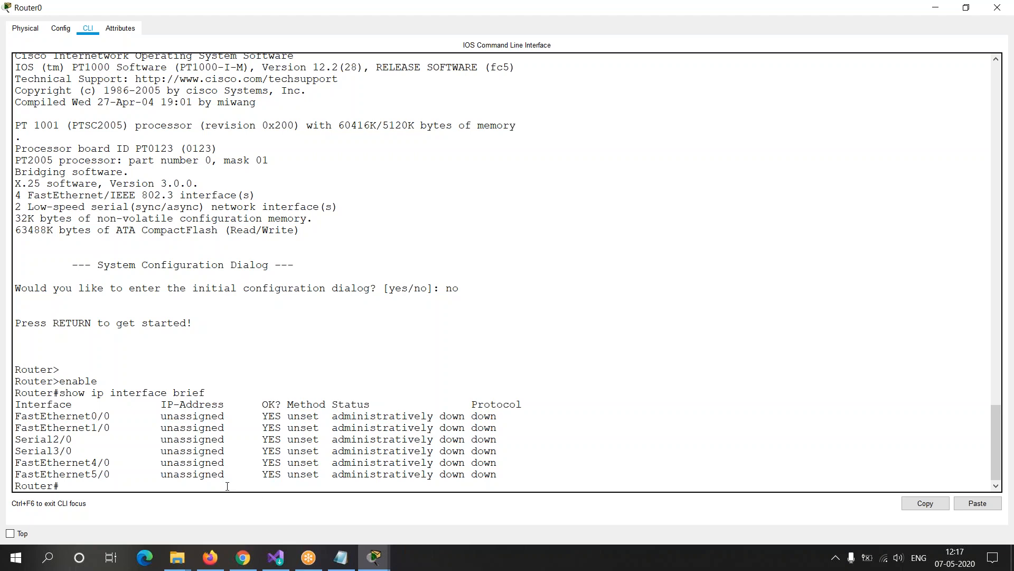
Step: Switch to Router1's command line and enter privileged mode with en and the enable password
{"action": "key", "text": "alt+Tab"}
{"action": "key", "text": "alt+Tab"}
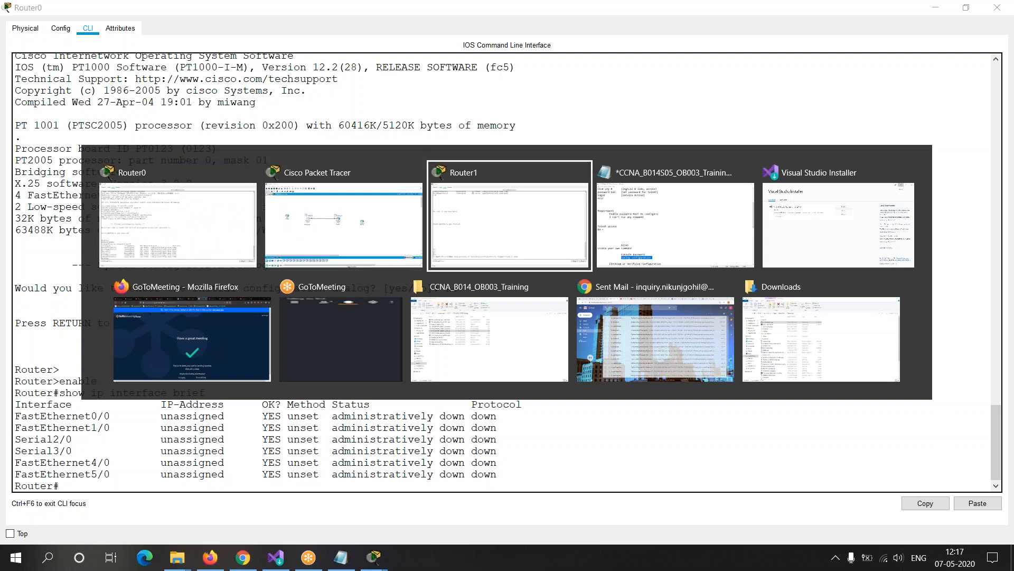
{"action": "key", "text": "Return"}
{"action": "key", "text": "Return"}
{"action": "key", "text": "Return"}
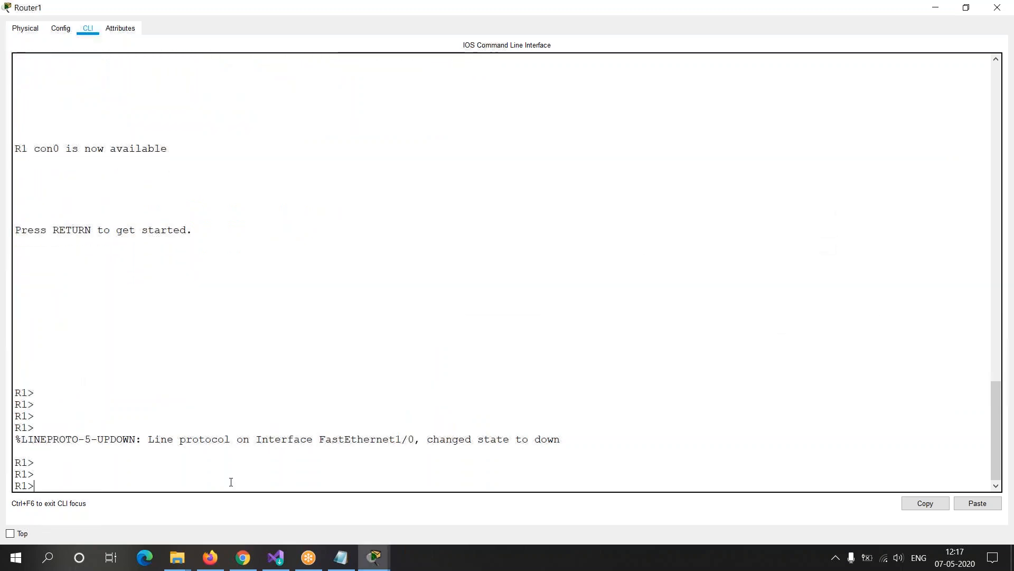
{"action": "type", "text": "en"}
{"action": "key", "text": "Return"}
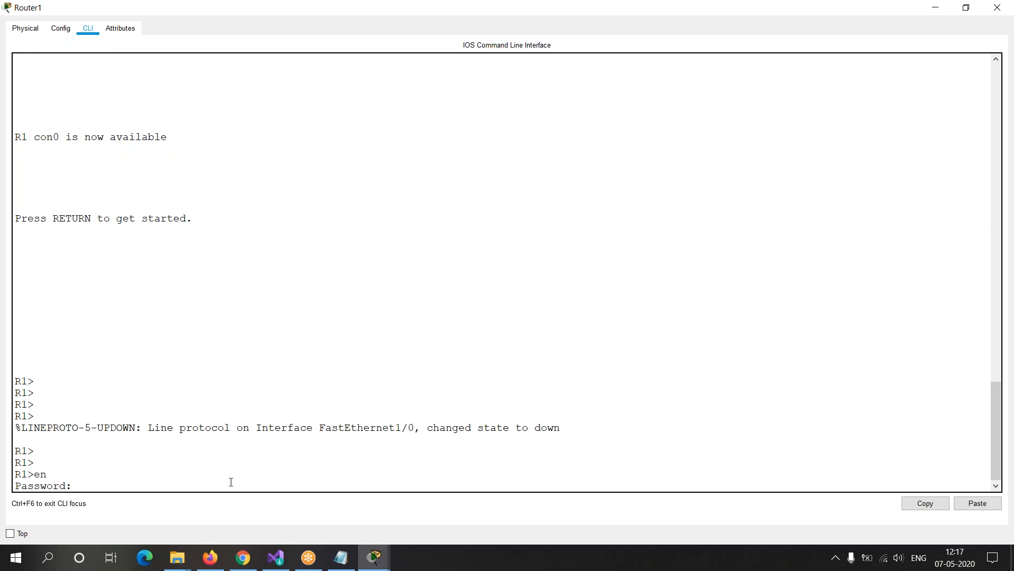
{"action": "key", "text": "Return"}
Step: Run show ip interface brief on Router1, correcting the misspelled keyword brief
{"action": "key", "text": "Return"}
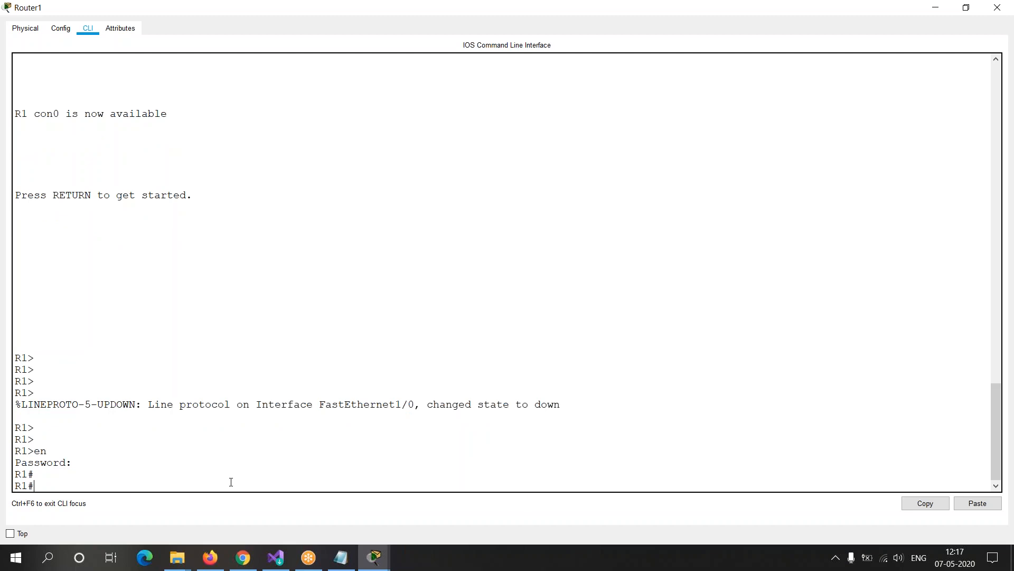
{"action": "type", "text": "show ip interface broef"}
{"action": "key", "text": "Return"}
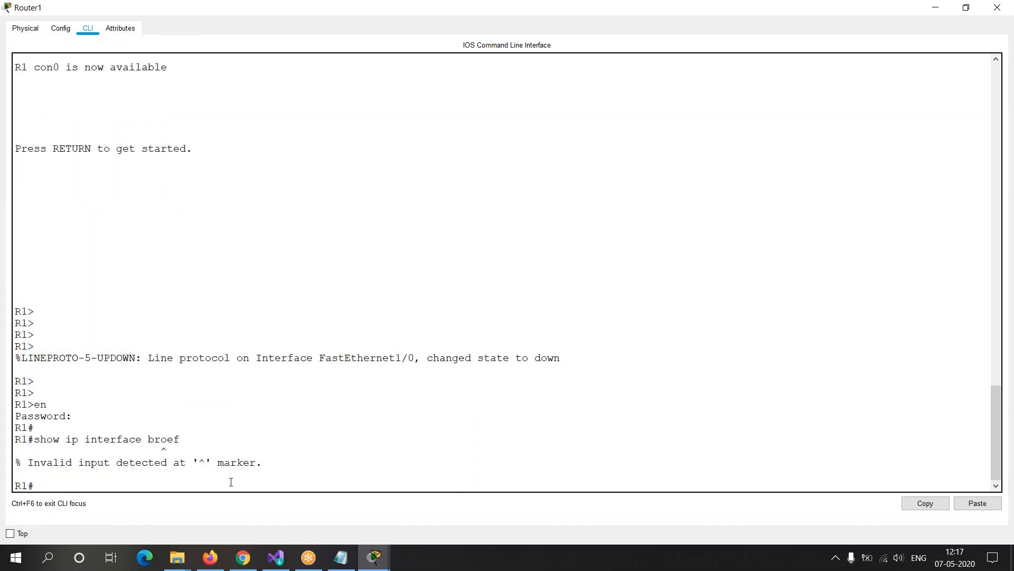
{"action": "key", "text": "Up"}
{"action": "key", "text": "BackSpace"}
{"action": "key", "text": "BackSpace"}
{"action": "type", "text": "ie"}
{"action": "key", "text": "Return"}
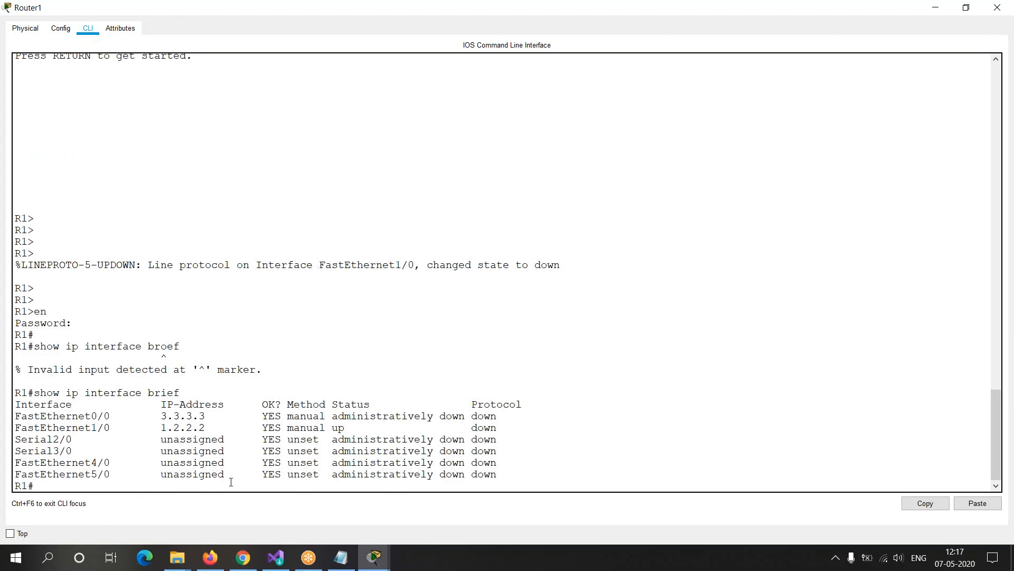
{"action": "key", "text": "Return"}
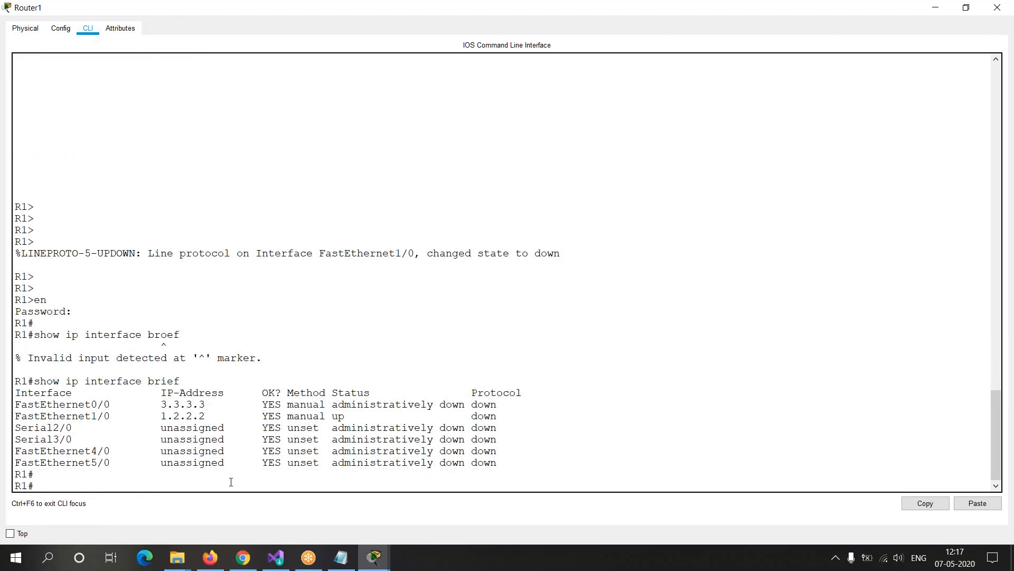
Step: Save Router1's configuration with the write command and highlight the resulting output lines
{"action": "triple_click", "coordinate": [30, 484]}
{"action": "left_click", "coordinate": [55, 484]}
{"action": "type", "text": "write"}
{"action": "key", "text": "Return"}
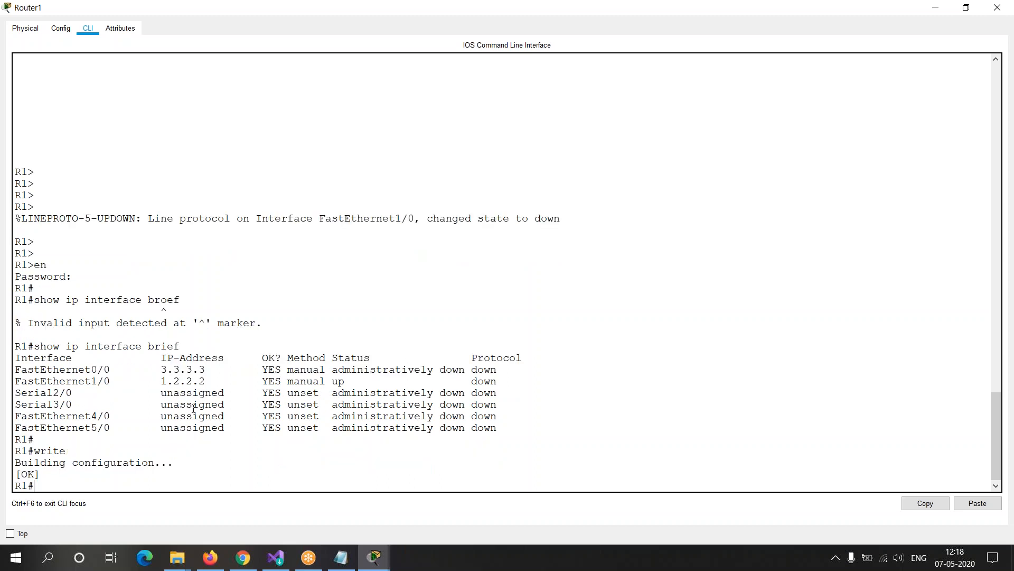
{"action": "left_click_drag", "start_coordinate": [15, 463], "coordinate": [174, 474]}
{"action": "left_click", "coordinate": [84, 471]}
{"action": "left_click_drag", "start_coordinate": [49, 471], "coordinate": [14, 474]}
{"action": "left_click", "coordinate": [71, 487]}
Step: Power off Router1 in its enlarged physical device view and try to open its command line while it is off
{"action": "left_click", "coordinate": [34, 29]}
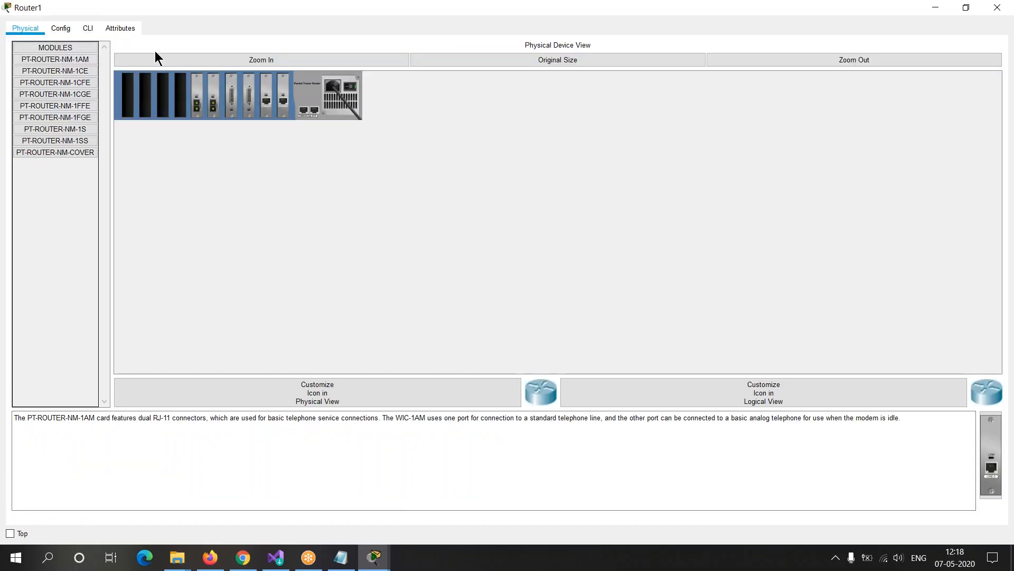
{"action": "left_click", "coordinate": [284, 65]}
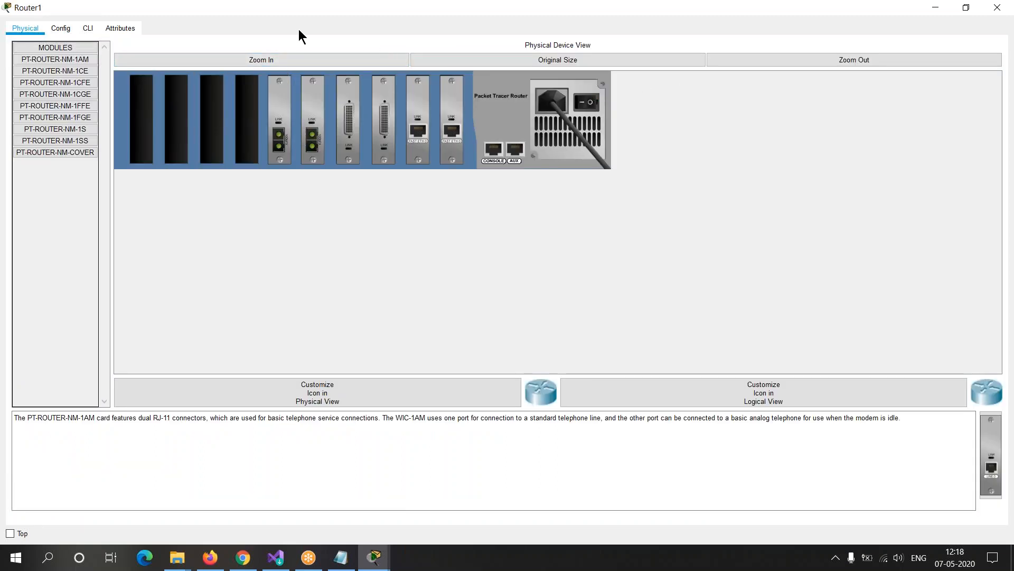
{"action": "left_click", "coordinate": [86, 29]}
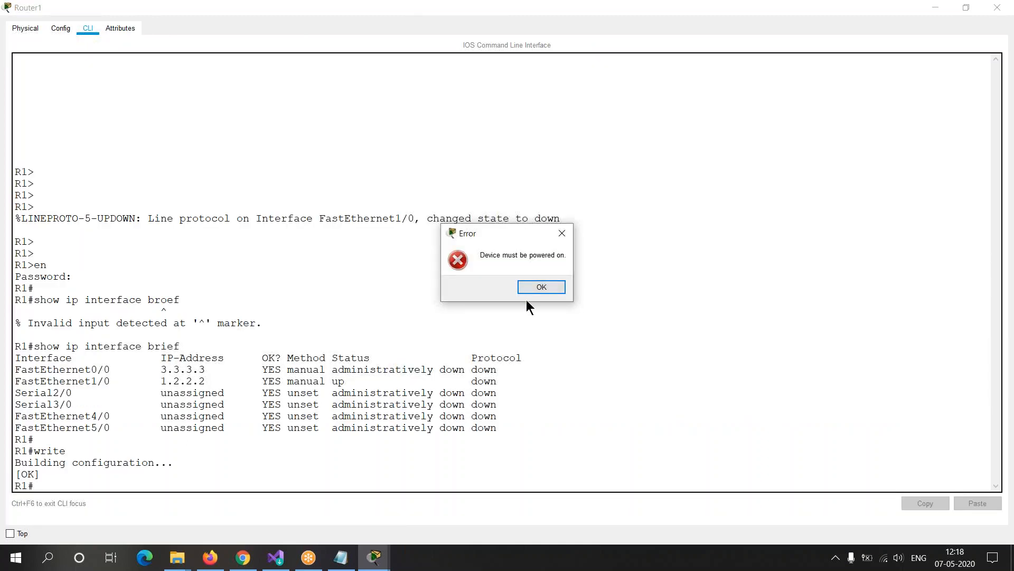
{"action": "left_click", "coordinate": [534, 287]}
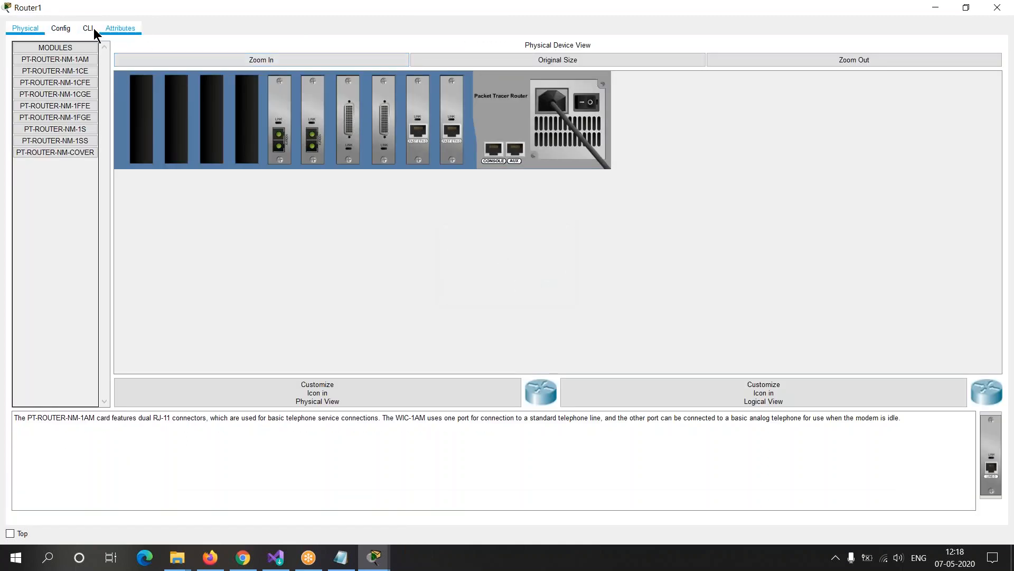
Step: Power Router1 back on, open its command line and start a console session once it has booted
{"action": "left_click", "coordinate": [90, 29]}
{"action": "left_click", "coordinate": [541, 286]}
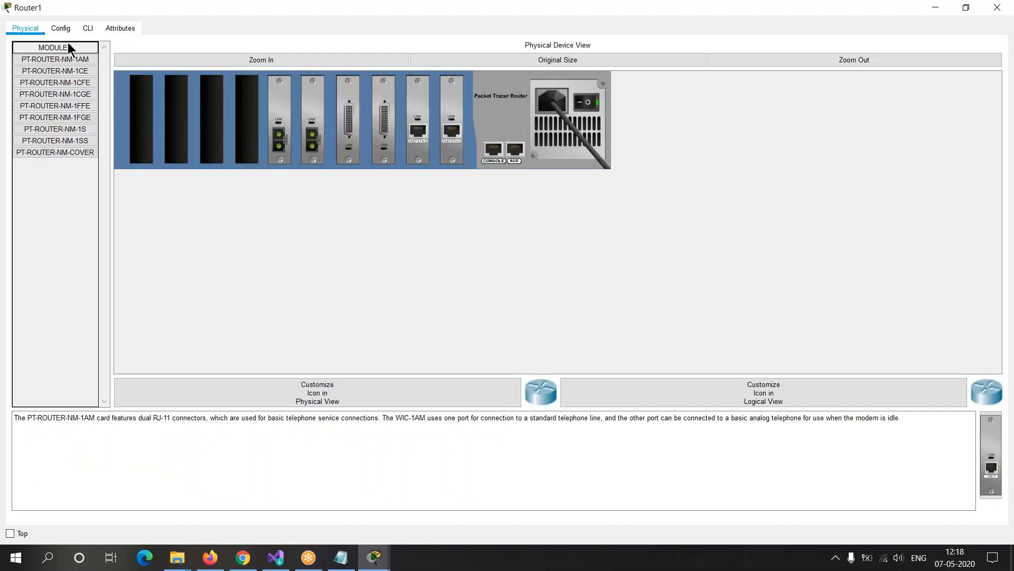
{"action": "left_click", "coordinate": [88, 29]}
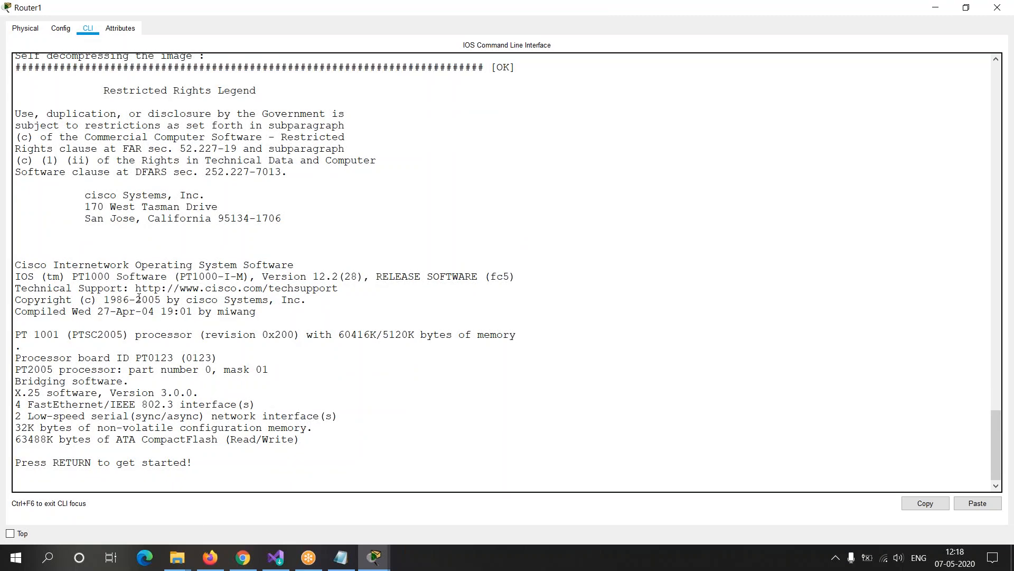
{"action": "left_click_drag", "start_coordinate": [4, 400], "coordinate": [226, 468]}
{"action": "key", "text": "Return"}
{"action": "key", "text": "Return"}
{"action": "key", "text": "Return"}
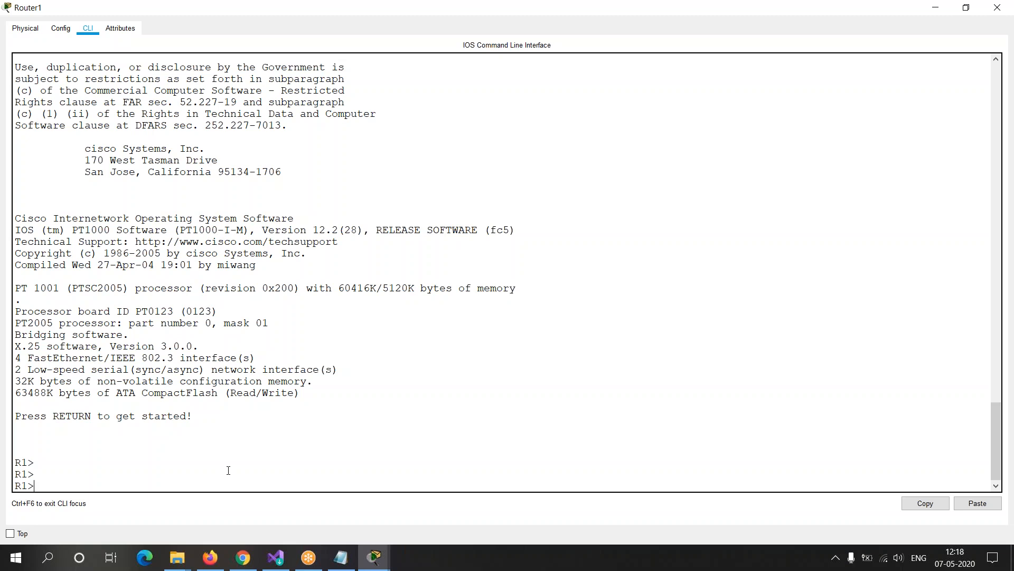
{"action": "type", "text": "write"}
{"action": "key", "text": "BackSpace"}
{"action": "key", "text": "BackSpace"}
{"action": "key", "text": "BackSpace"}
{"action": "key", "text": "BackSpace"}
{"action": "key", "text": "BackSpace"}
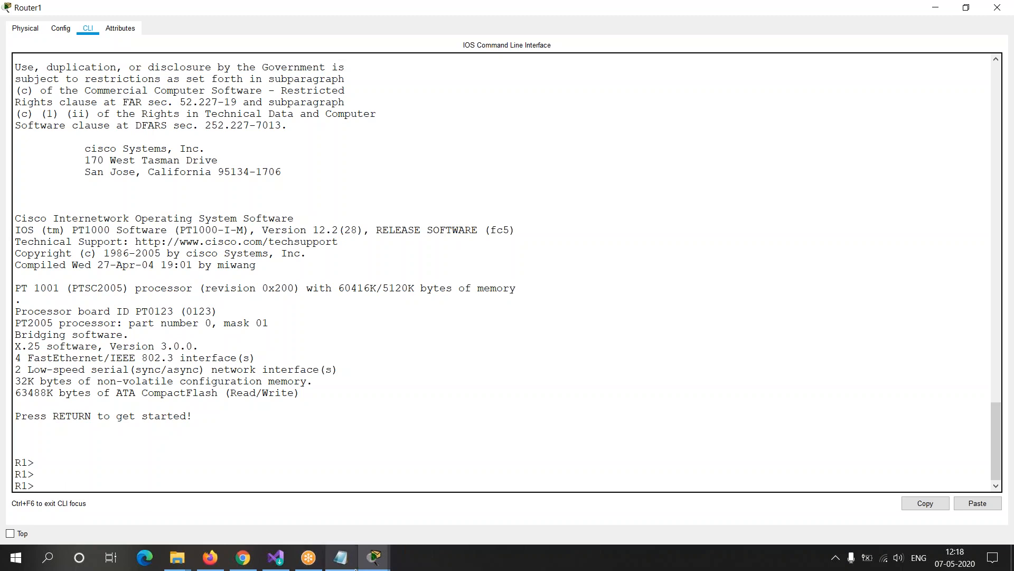
Step: Switch to the Notepad training notes and highlight the heading Checking or Verifying Configuration
{"action": "left_click", "coordinate": [341, 558]}
{"action": "left_click", "coordinate": [76, 500]}
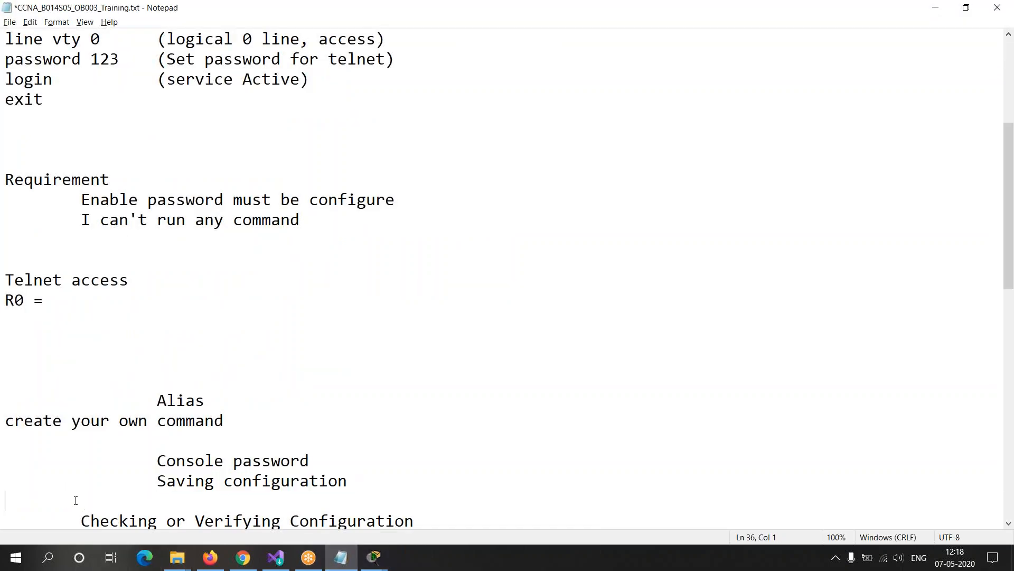
{"action": "key", "text": "Down"}
{"action": "key", "text": "Down"}
{"action": "key", "text": "Down"}
{"action": "key", "text": "Down"}
{"action": "key", "text": "Down"}
{"action": "key", "text": "Down"}
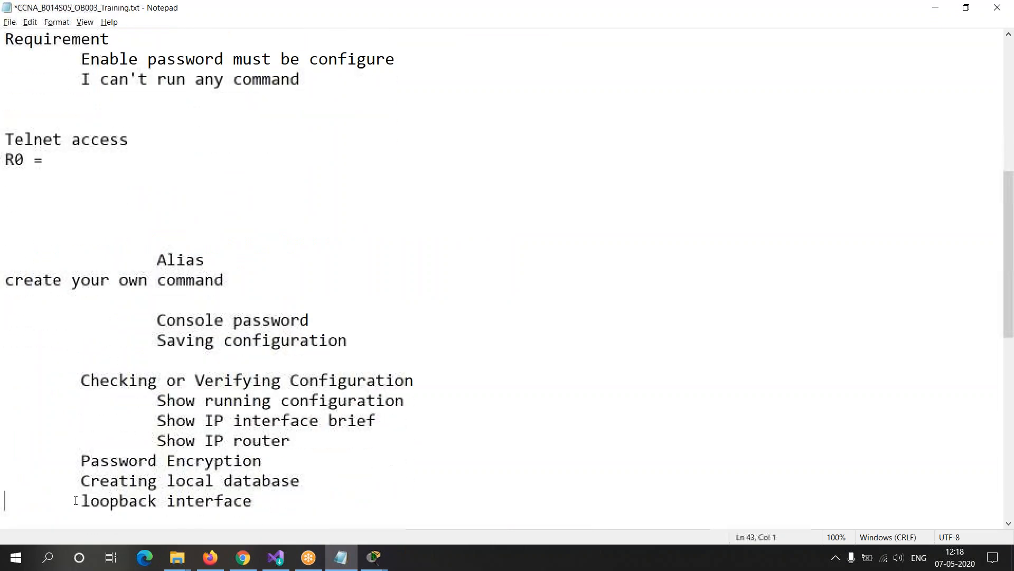
{"action": "key", "text": "Up"}
{"action": "key", "text": "Up"}
{"action": "key", "text": "Up"}
{"action": "key", "text": "Up"}
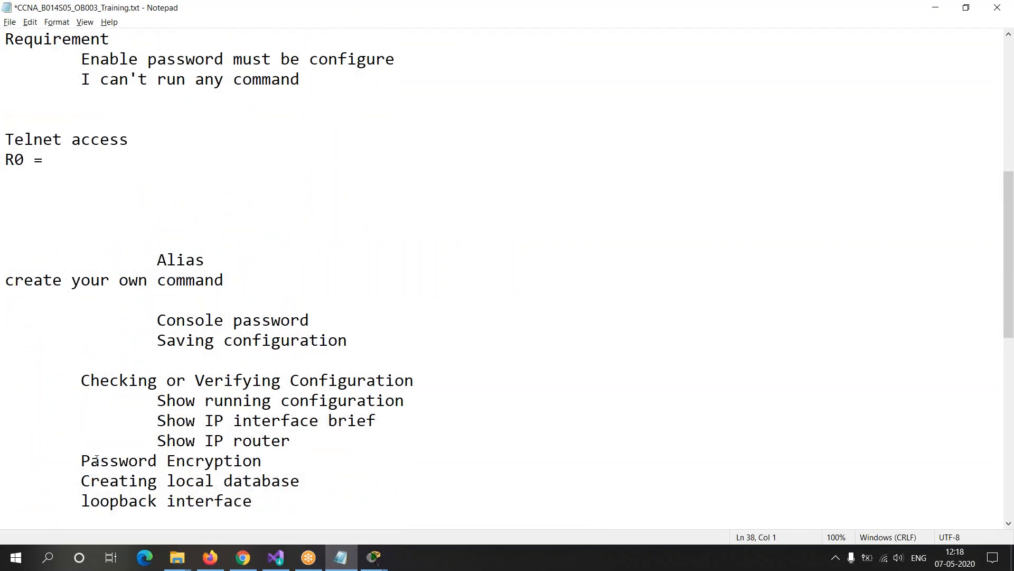
{"action": "left_click_drag", "start_coordinate": [81, 380], "coordinate": [415, 380]}
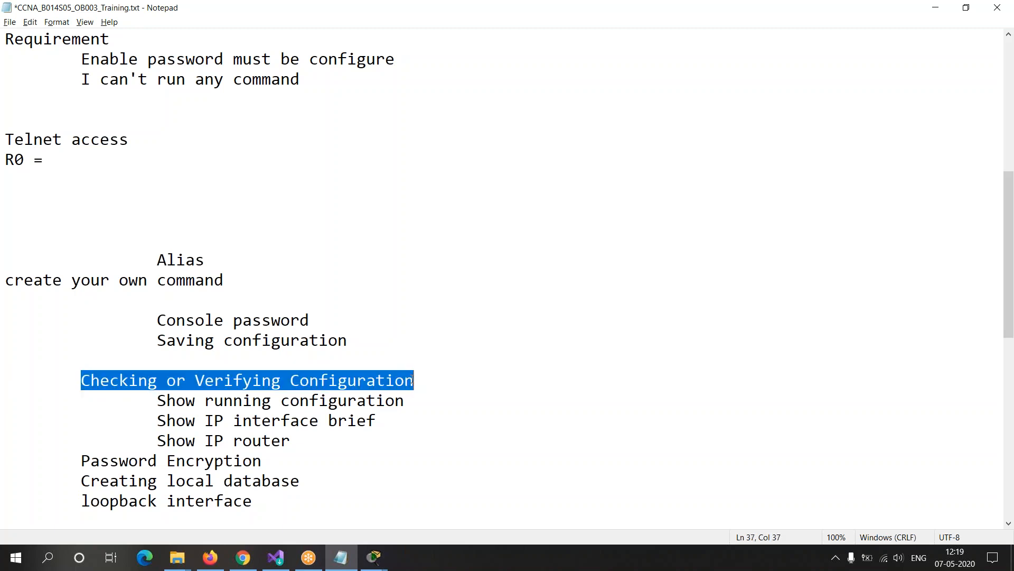
{"action": "left_click", "coordinate": [82, 400]}
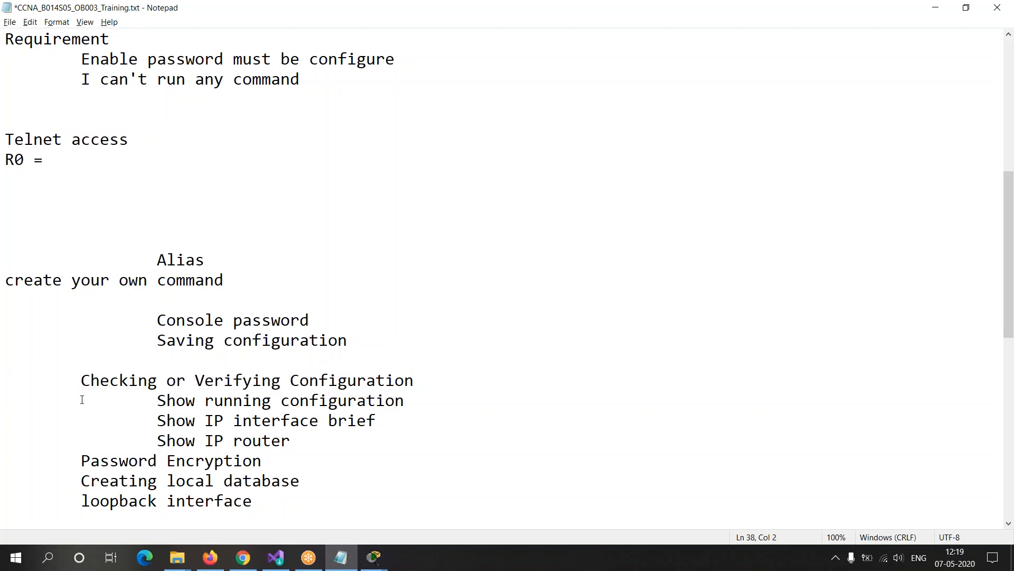
Step: Return to Router1's command line and enter privileged mode with en and the enable password
{"action": "key", "text": "alt+Tab"}
{"action": "key", "text": "Return"}
{"action": "key", "text": "Return"}
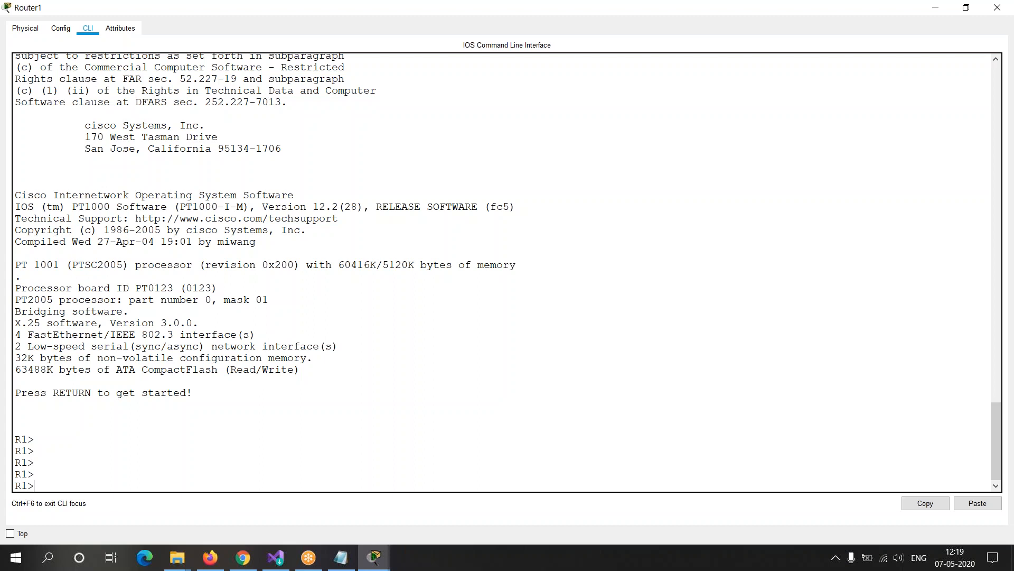
{"action": "type", "text": "en"}
{"action": "key", "text": "Return"}
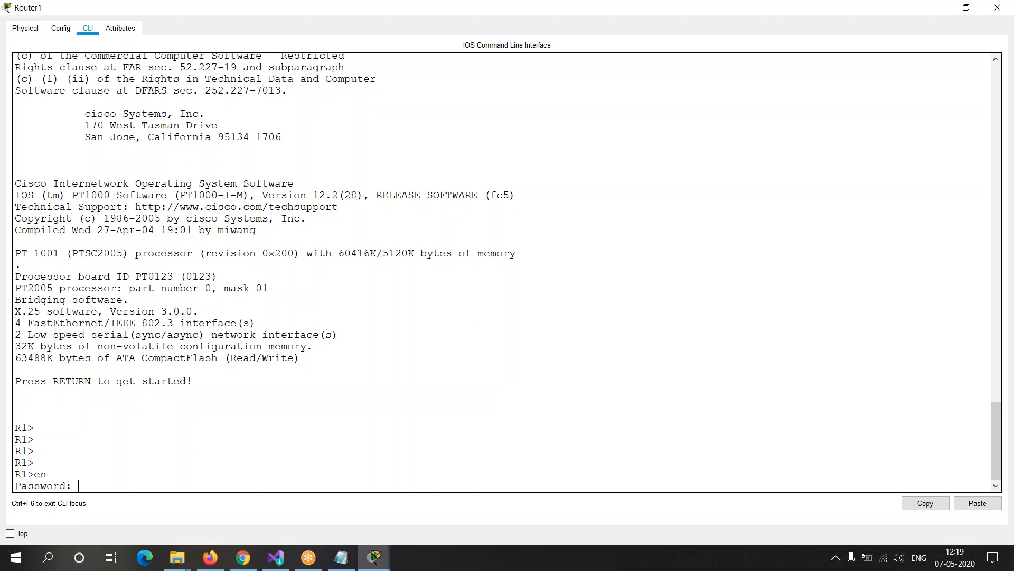
{"action": "key", "text": "Return"}
{"action": "key", "text": "Return"}
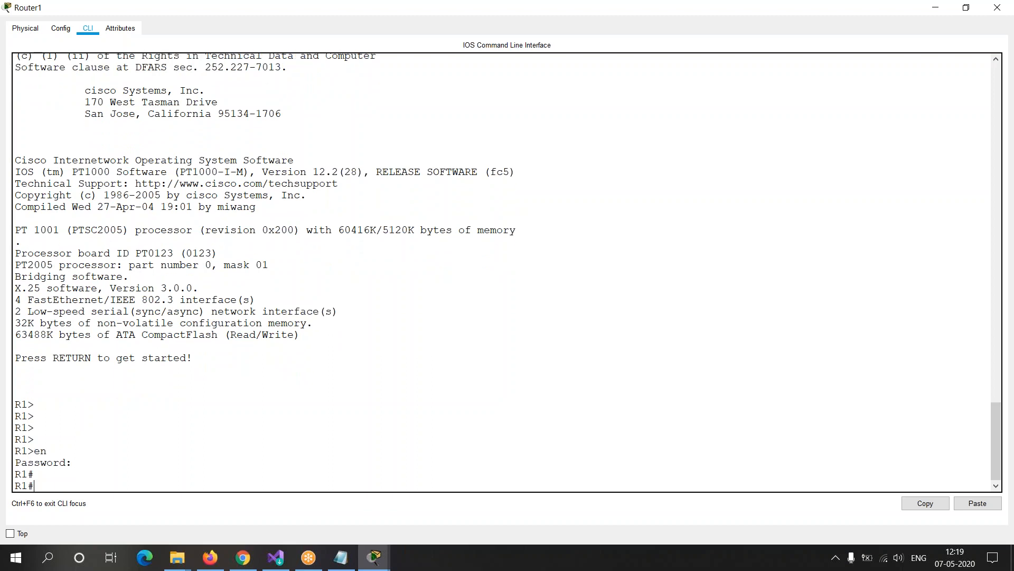
Step: Display Router1's current configuration with show running-config
{"action": "key", "text": "Return"}
{"action": "type", "text": "show runnin"}
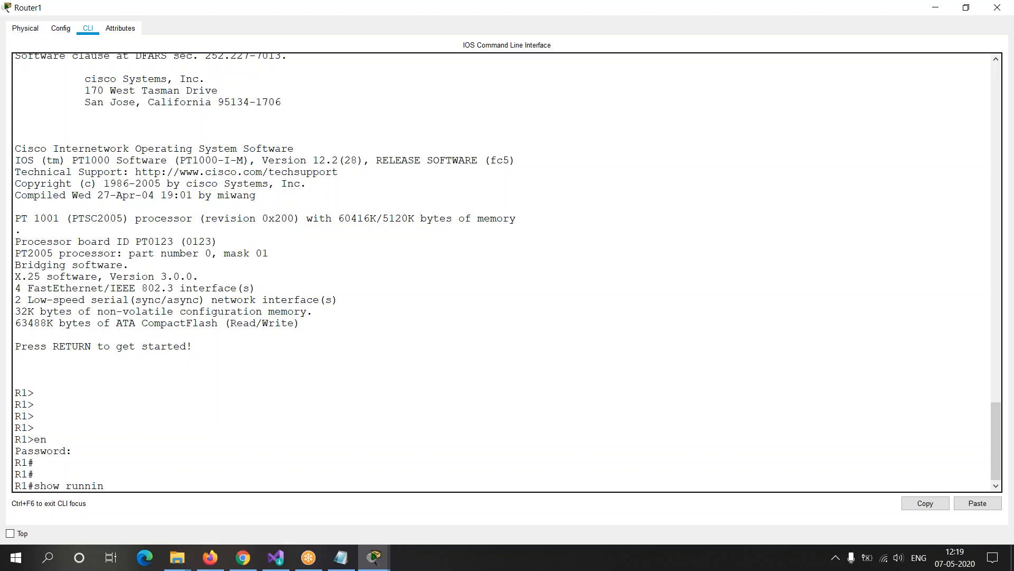
{"action": "type", "text": "g -config"}
{"action": "key", "text": "Return"}
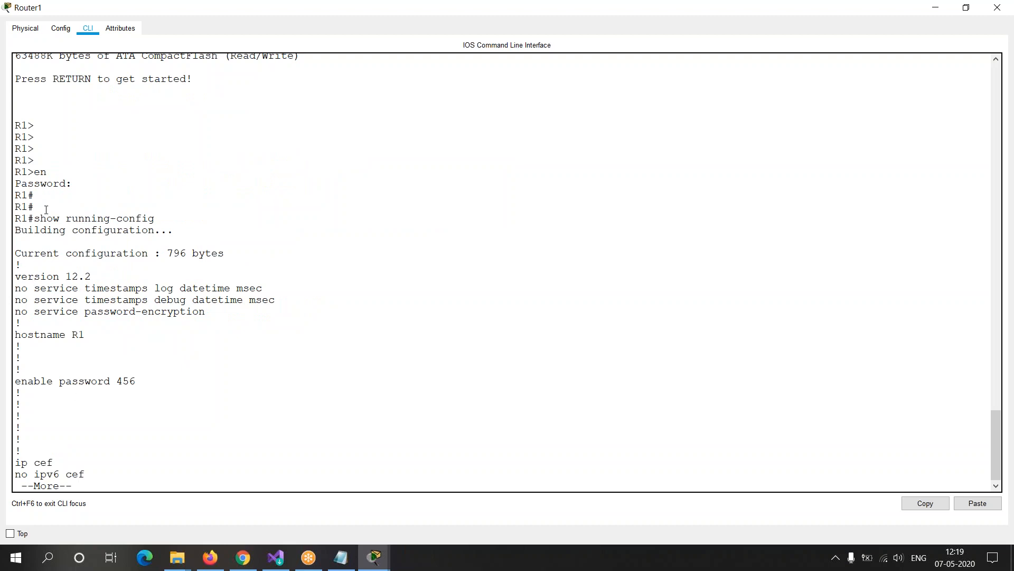
Step: Highlight the show running-config command, the hostname line and the enable password line in the output
{"action": "left_click_drag", "start_coordinate": [34, 218], "coordinate": [212, 214]}
{"action": "left_click", "coordinate": [130, 279]}
{"action": "left_click_drag", "start_coordinate": [15, 334], "coordinate": [99, 334]}
{"action": "left_click_drag", "start_coordinate": [19, 379], "coordinate": [168, 382]}
Step: Page through the running configuration to the interface section and highlight the FastEthernet0/0 and FastEthernet1/0 entries
{"action": "key", "text": "Return"}
{"action": "key", "text": "Return"}
{"action": "key", "text": "Return"}
{"action": "key", "text": "Return"}
{"action": "key", "text": "Return"}
{"action": "key", "text": "Return"}
{"action": "key", "text": "Return"}
{"action": "key", "text": "Return"}
{"action": "key", "text": "Return"}
{"action": "key", "text": "Return"}
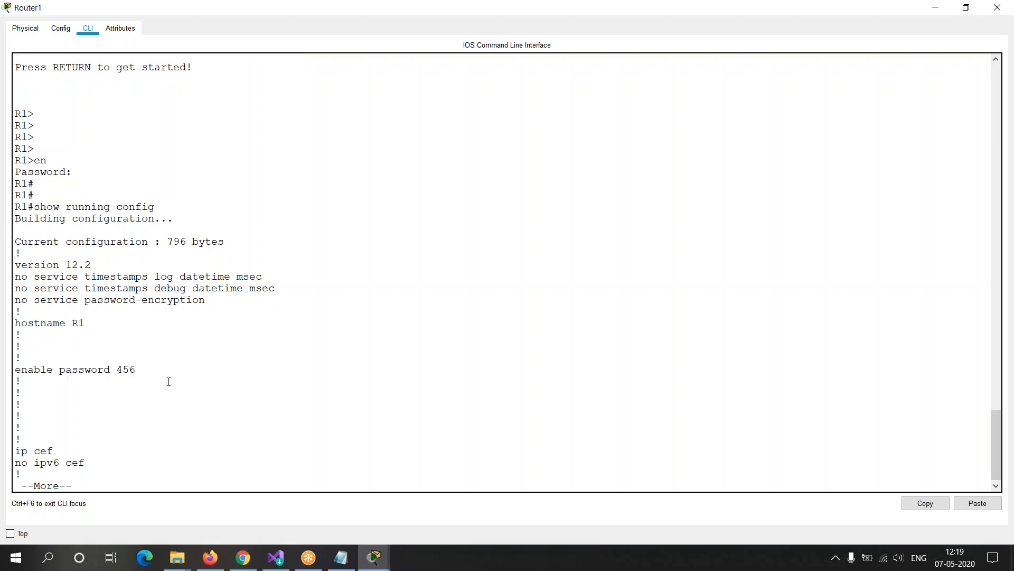
{"action": "key", "text": "Return"}
{"action": "key", "text": "Return"}
{"action": "key", "text": "Return"}
{"action": "key", "text": "Return"}
{"action": "key", "text": "Return"}
{"action": "key", "text": "Return"}
{"action": "key", "text": "Return"}
{"action": "key", "text": "Return"}
{"action": "key", "text": "Return"}
{"action": "key", "text": "Return"}
{"action": "key", "text": "Return"}
{"action": "key", "text": "Return"}
{"action": "key", "text": "Return"}
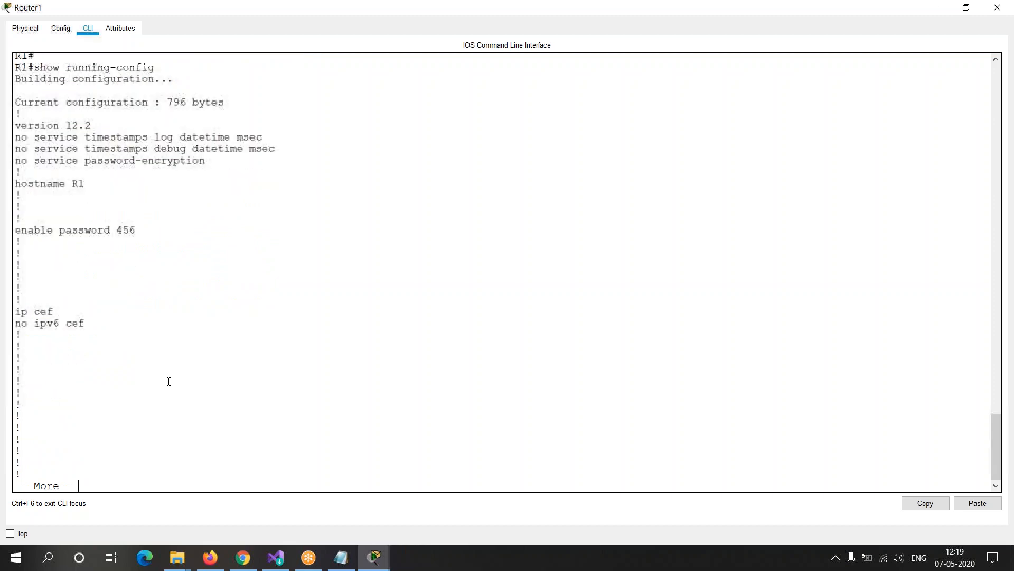
{"action": "key", "text": "Return"}
{"action": "key", "text": "Return"}
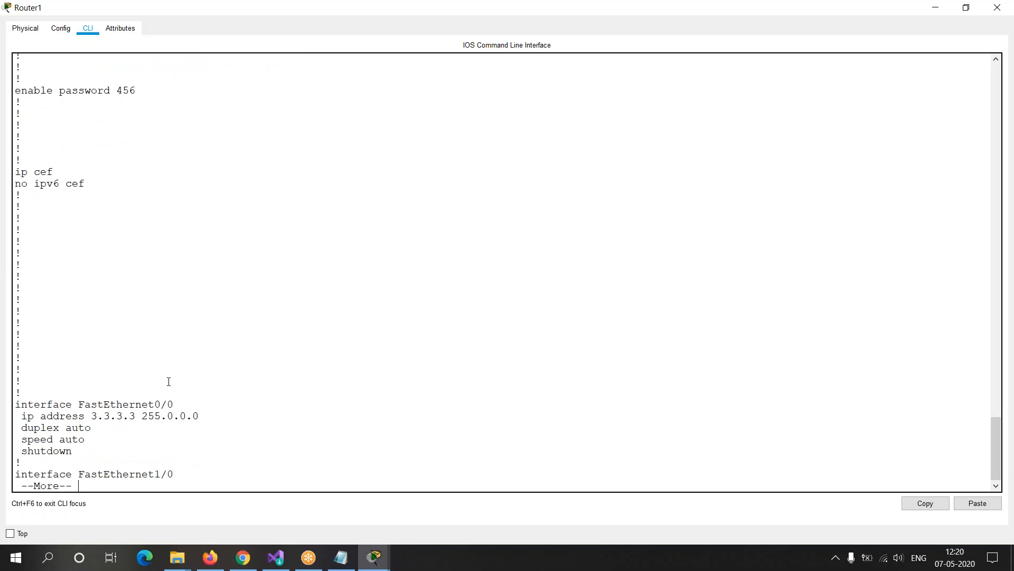
{"action": "key", "text": "Return"}
{"action": "key", "text": "Return"}
{"action": "key", "text": "Return"}
{"action": "key", "text": "Return"}
{"action": "key", "text": "Return"}
{"action": "key", "text": "Return"}
{"action": "key", "text": "Return"}
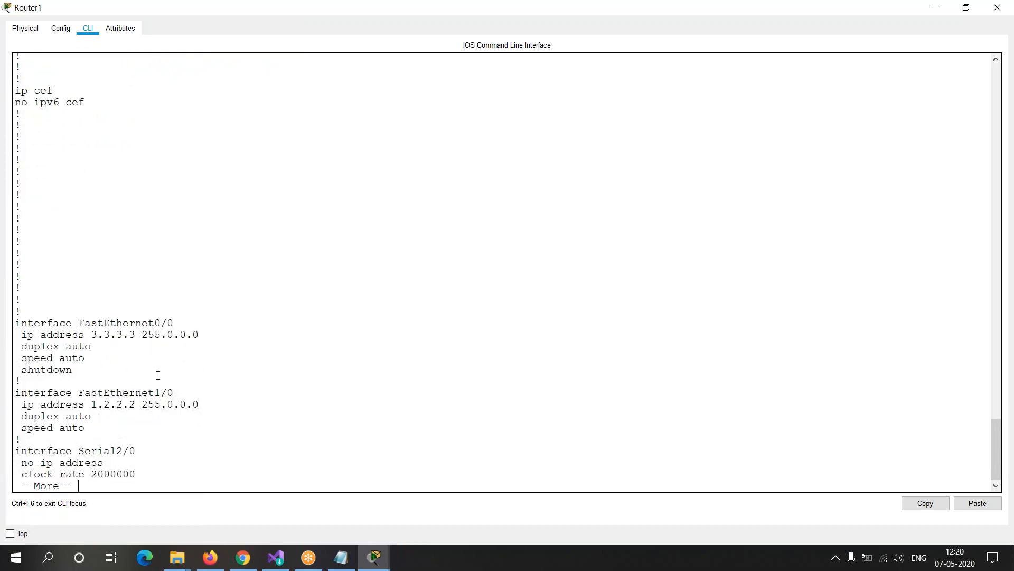
{"action": "left_click_drag", "start_coordinate": [15, 323], "coordinate": [200, 333]}
{"action": "left_click_drag", "start_coordinate": [22, 369], "coordinate": [79, 367]}
{"action": "left_click_drag", "start_coordinate": [16, 394], "coordinate": [195, 393]}
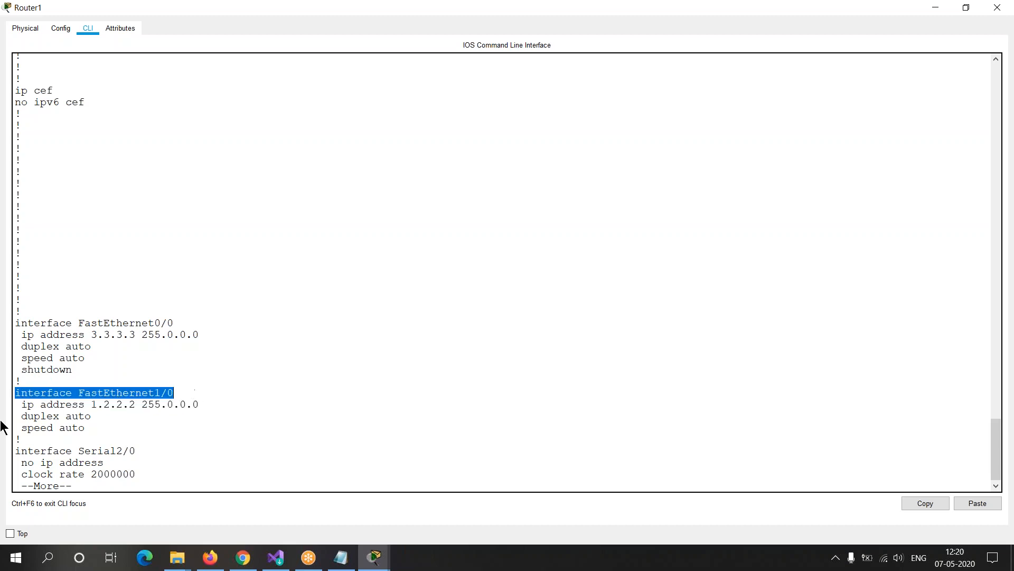
{"action": "left_click_drag", "start_coordinate": [27, 404], "coordinate": [192, 404]}
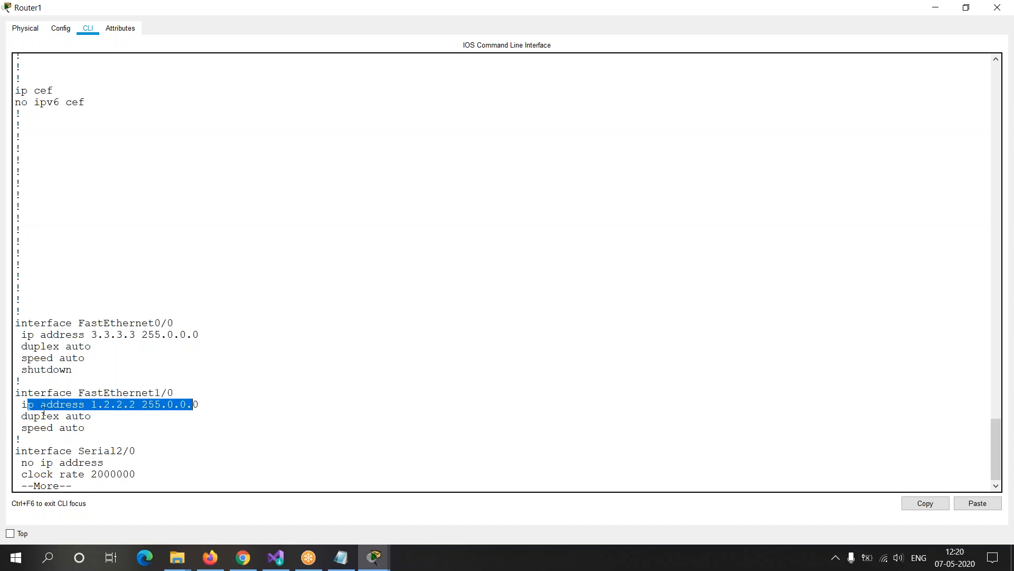
{"action": "left_click_drag", "start_coordinate": [19, 434], "coordinate": [117, 445]}
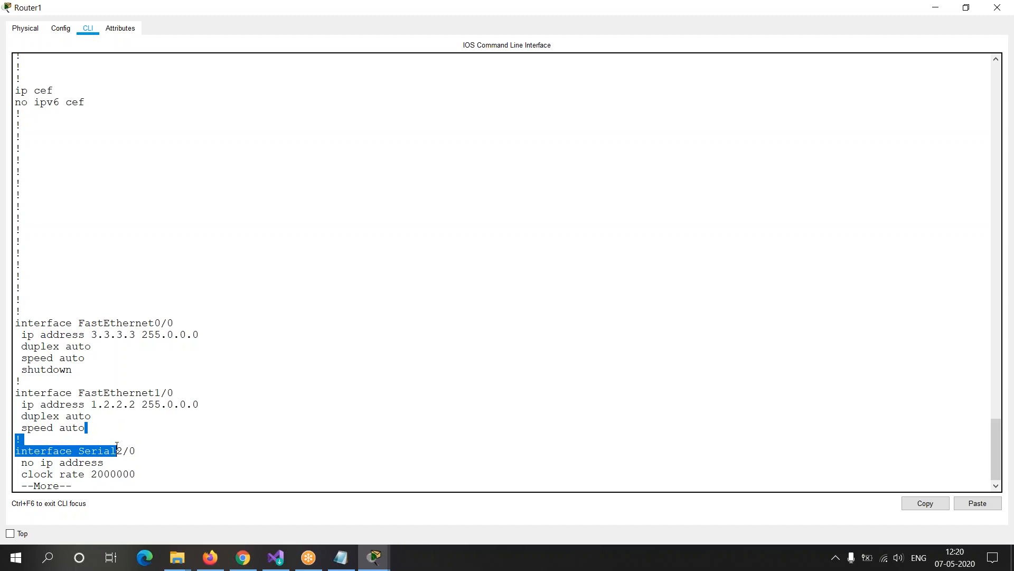
{"action": "double_click", "coordinate": [89, 369]}
{"action": "left_click_drag", "start_coordinate": [89, 370], "coordinate": [19, 362]}
{"action": "left_click", "coordinate": [102, 380]}
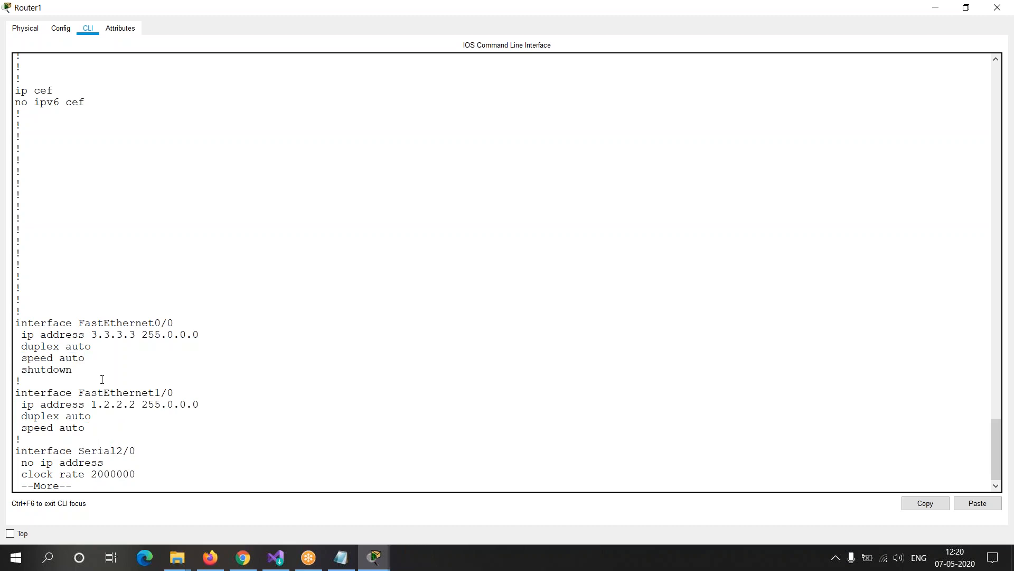
Step: Page further and highlight the Serial3/0, FastEthernet4/0 and FastEthernet5/0 entries in the running configuration
{"action": "key", "text": "Return"}
{"action": "key", "text": "Return"}
{"action": "key", "text": "Return"}
{"action": "key", "text": "Return"}
{"action": "key", "text": "Return"}
{"action": "key", "text": "Return"}
{"action": "key", "text": "Return"}
{"action": "key", "text": "Return"}
{"action": "key", "text": "Return"}
{"action": "key", "text": "Return"}
{"action": "key", "text": "Return"}
{"action": "key", "text": "Return"}
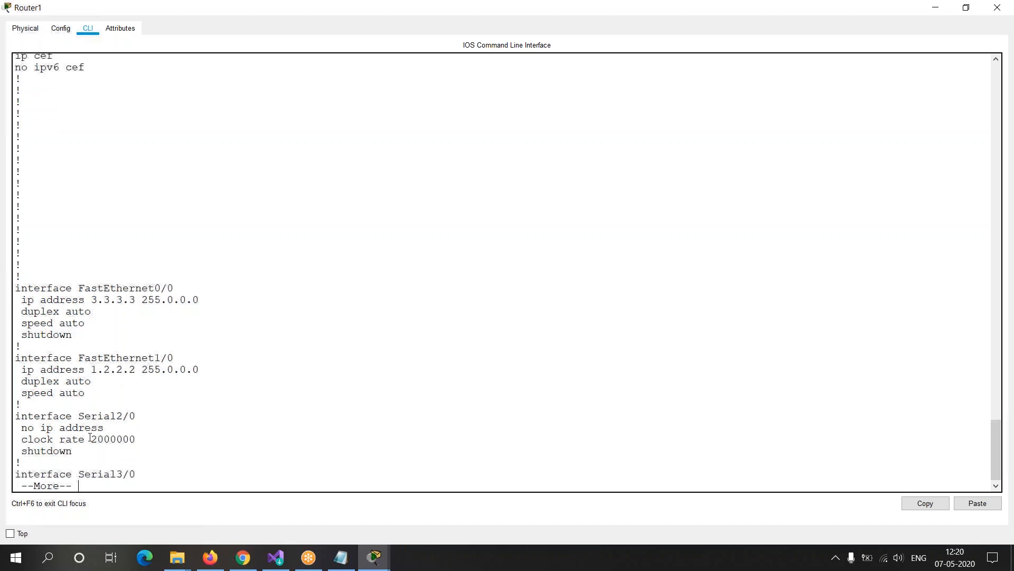
{"action": "key", "text": "Return"}
{"action": "key", "text": "Return"}
{"action": "key", "text": "Return"}
{"action": "key", "text": "Return"}
{"action": "key", "text": "Return"}
{"action": "key", "text": "Return"}
{"action": "key", "text": "Return"}
{"action": "key", "text": "Return"}
{"action": "key", "text": "Return"}
{"action": "key", "text": "Return"}
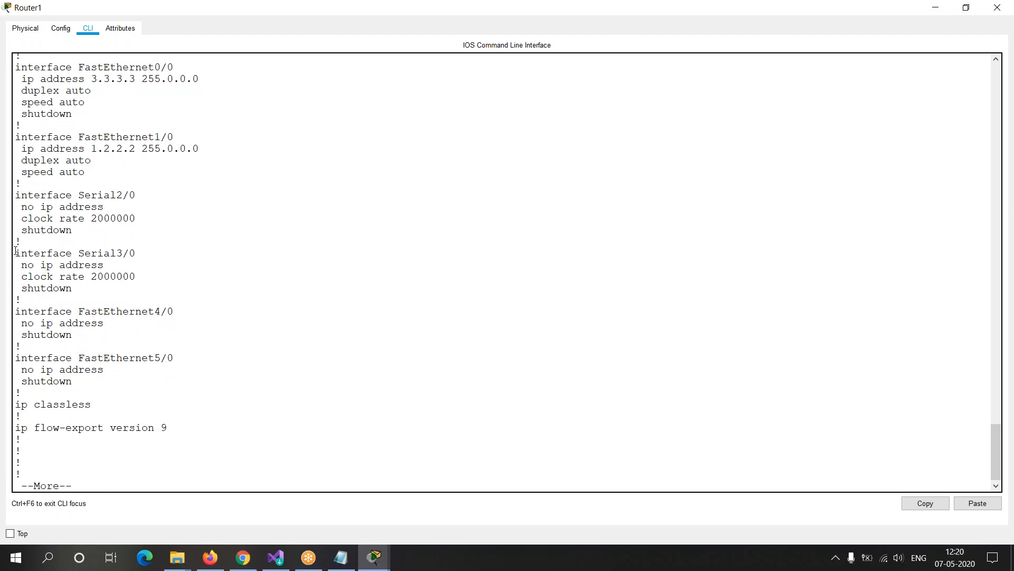
{"action": "left_click_drag", "start_coordinate": [14, 254], "coordinate": [129, 277]}
{"action": "left_click_drag", "start_coordinate": [16, 311], "coordinate": [80, 369]}
{"action": "left_click", "coordinate": [90, 418]}
Step: Examine the console, auxiliary and vty line settings through to the end of the output and recall the show running-config command
{"action": "key", "text": "space"}
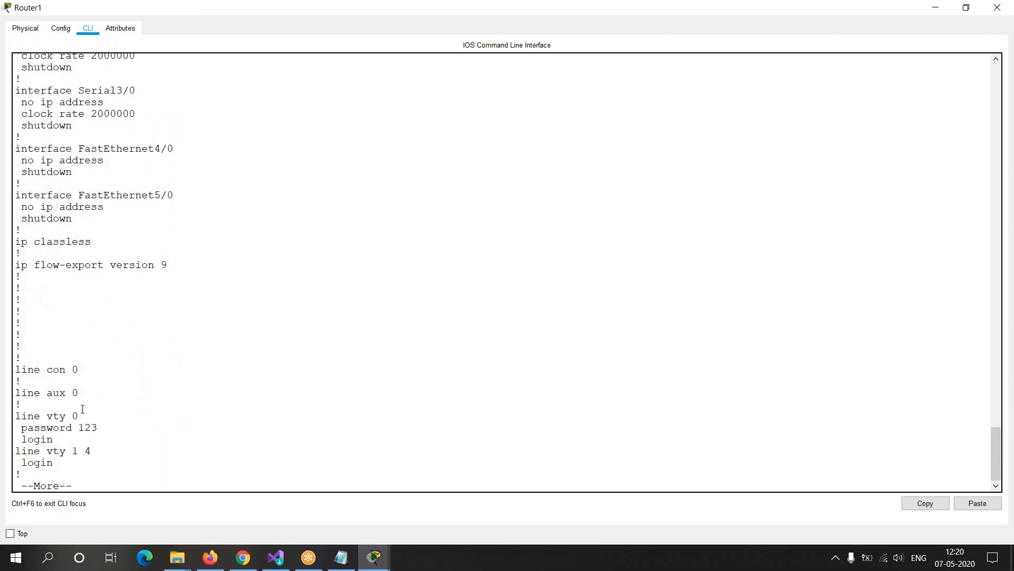
{"action": "left_click_drag", "start_coordinate": [21, 359], "coordinate": [81, 441]}
{"action": "left_click", "coordinate": [91, 478]}
{"action": "key", "text": "Return"}
{"action": "key", "text": "Return"}
{"action": "key", "text": "Return"}
{"action": "key", "text": "Return"}
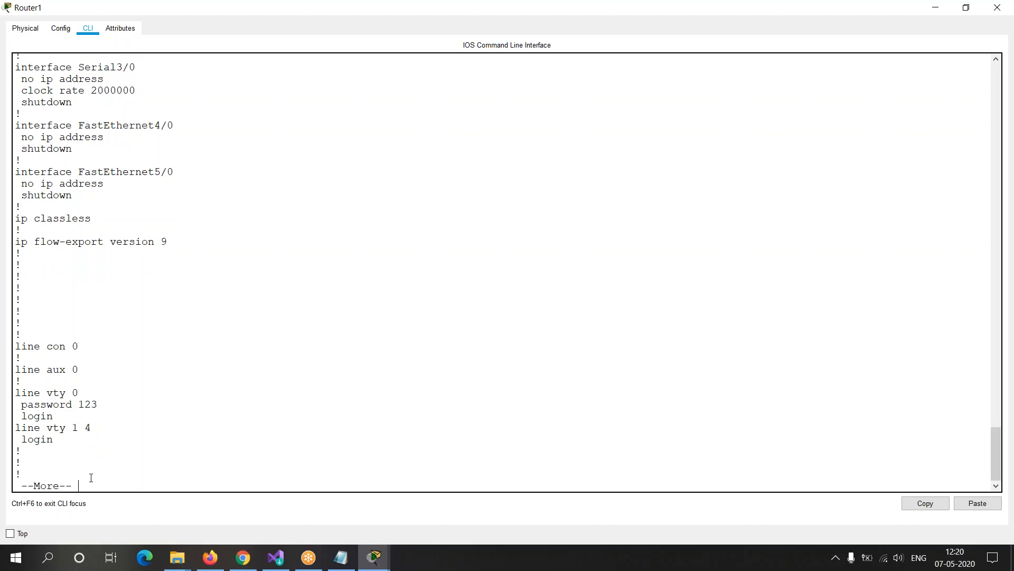
{"action": "key", "text": "Return"}
{"action": "key", "text": "Return"}
{"action": "key", "text": "Return"}
{"action": "key", "text": "Return"}
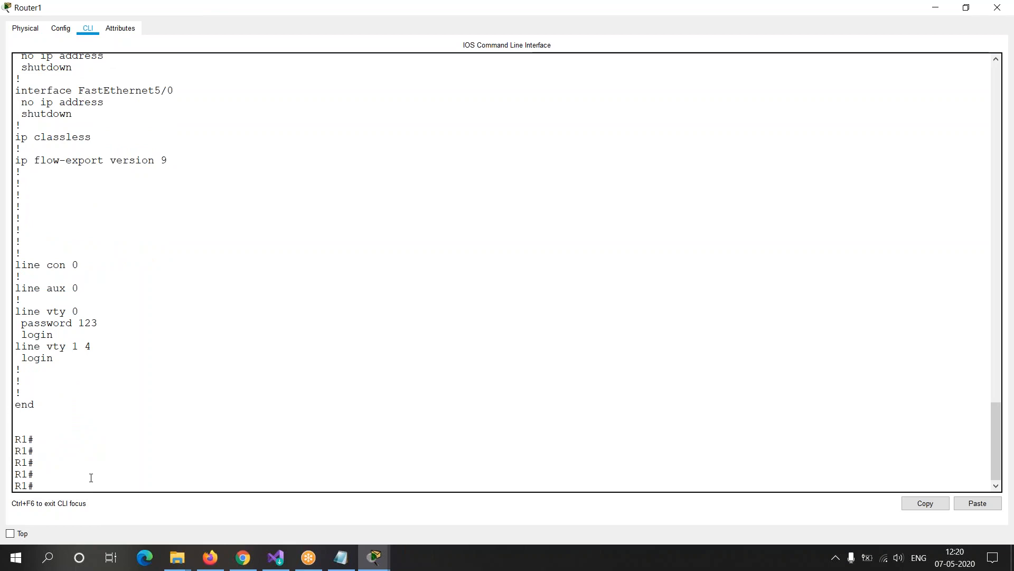
{"action": "key", "text": "Up"}
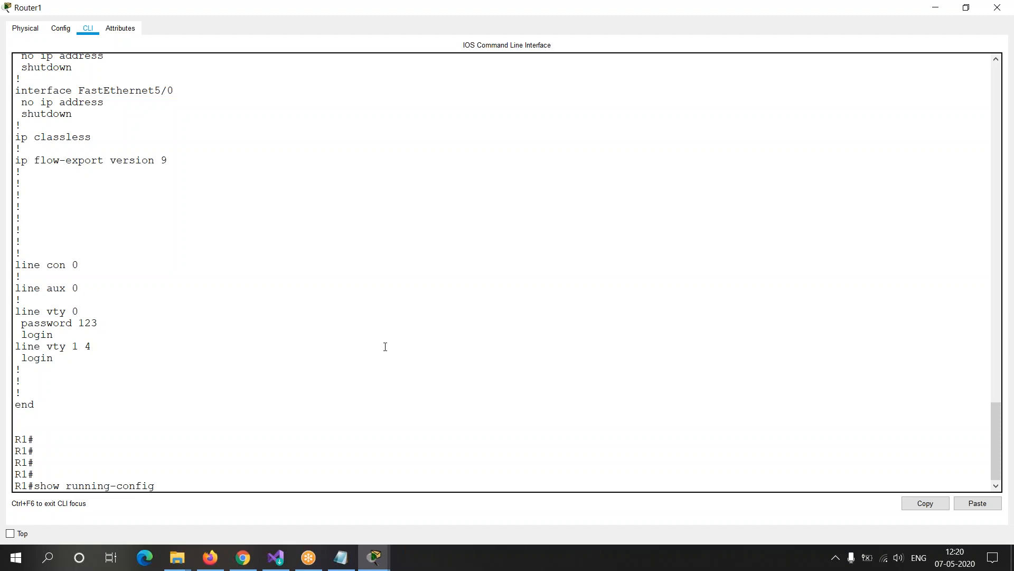
Step: Switch to the Notepad notes and highlight the entries Show running configuration and Show IP interface brief
{"action": "key", "text": "alt+Tab"}
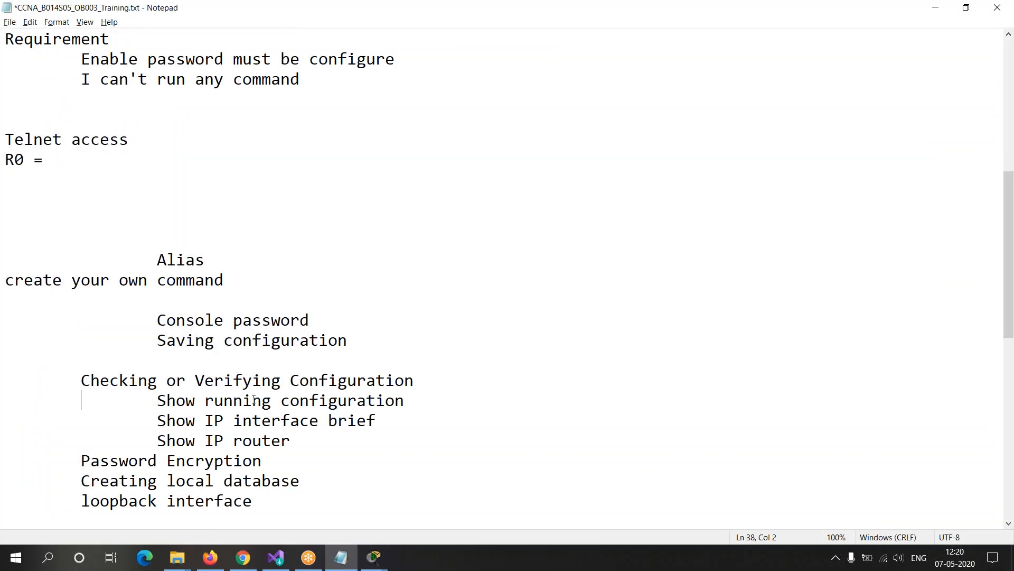
{"action": "left_click_drag", "start_coordinate": [158, 400], "coordinate": [410, 397]}
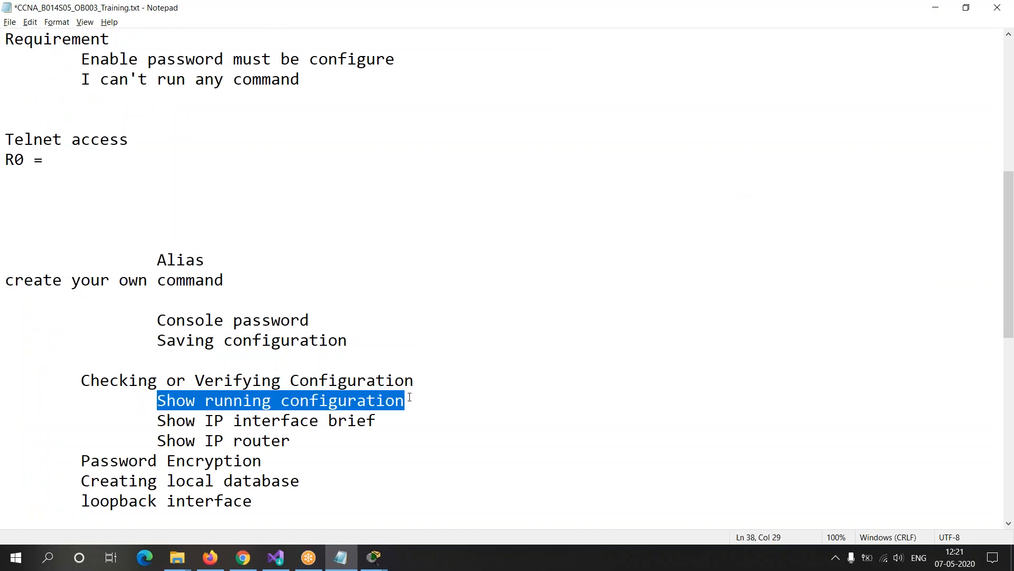
{"action": "double_click", "coordinate": [167, 420]}
{"action": "left_click_drag", "start_coordinate": [222, 414], "coordinate": [400, 417]}
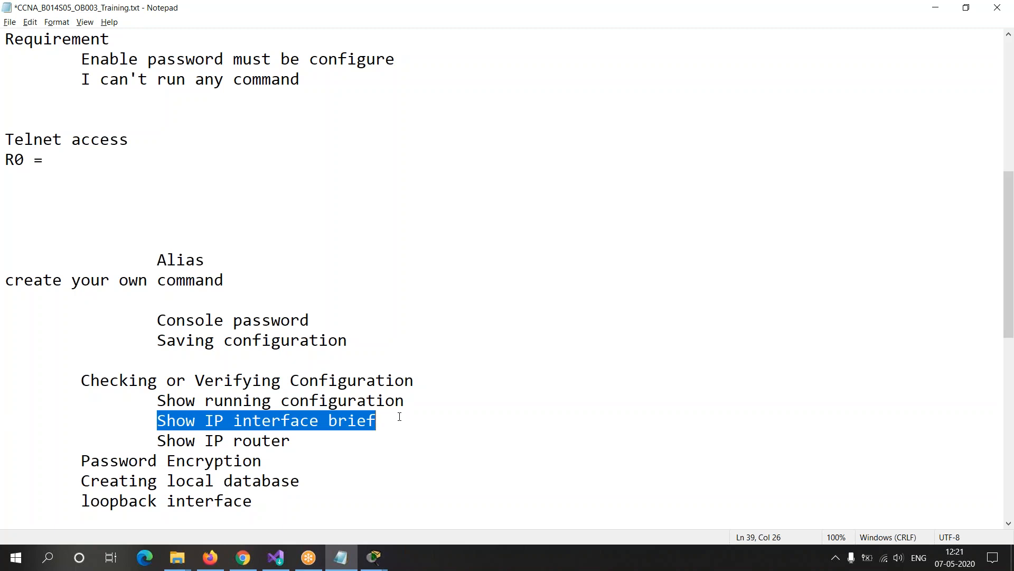
Step: Correct the Show IP router entry in the notes to Show IP route and save the text file
{"action": "left_click_drag", "start_coordinate": [158, 441], "coordinate": [295, 441]}
{"action": "left_click", "coordinate": [295, 442]}
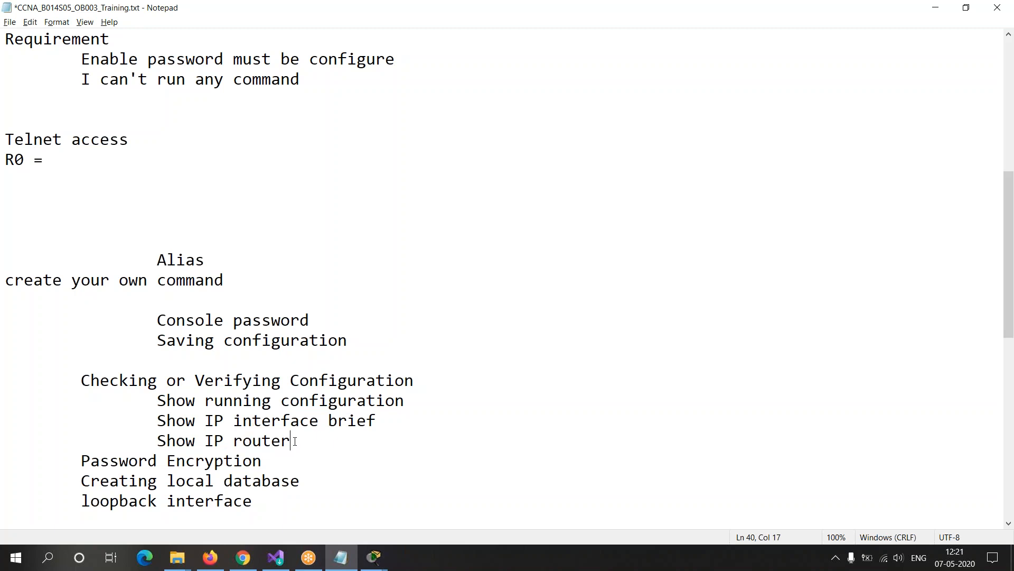
{"action": "key", "text": "BackSpace"}
{"action": "key", "text": "ctrl+s"}
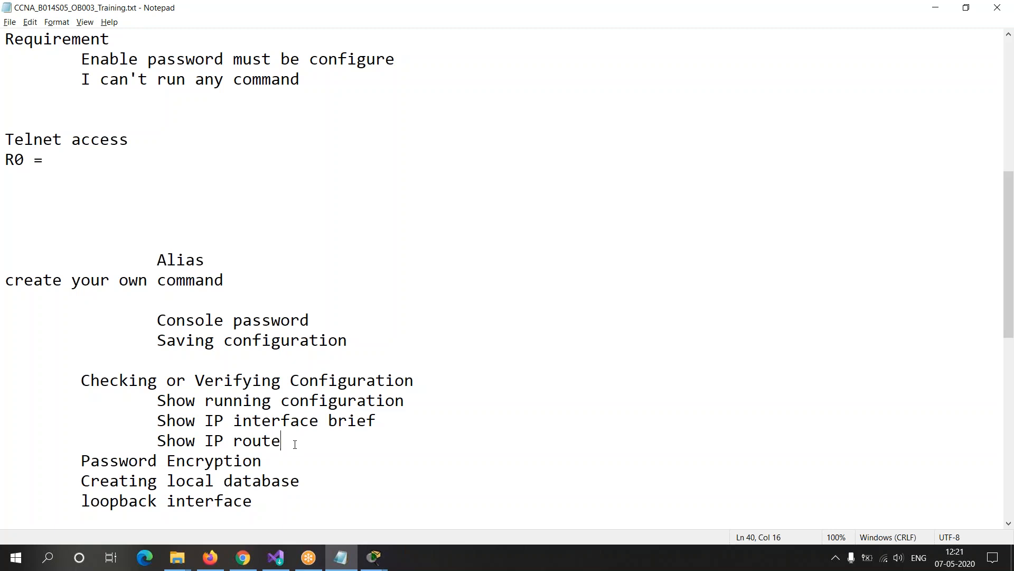
Step: Return to Router1 to erase the recalled show running-config command, and switch to the main Packet Tracer topology window
{"action": "key", "text": "alt+Tab"}
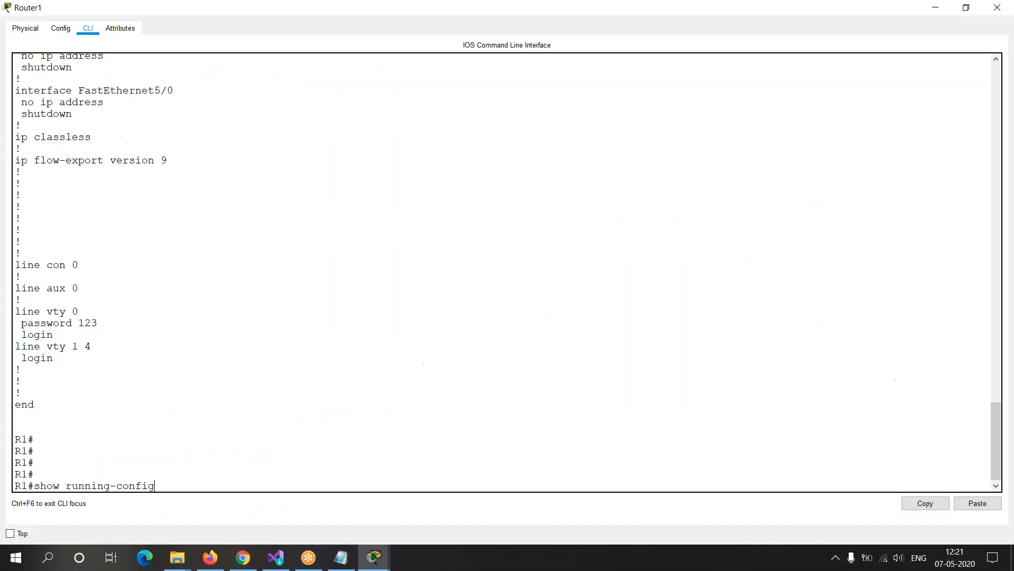
{"action": "key", "text": "BackSpace"}
{"action": "key", "text": "BackSpace"}
{"action": "key", "text": "BackSpace"}
{"action": "key", "text": "BackSpace"}
{"action": "key", "text": "BackSpace"}
{"action": "key", "text": "BackSpace"}
{"action": "key", "text": "BackSpace"}
{"action": "key", "text": "BackSpace"}
{"action": "key", "text": "BackSpace"}
{"action": "key", "text": "BackSpace"}
{"action": "key", "text": "BackSpace"}
{"action": "key", "text": "BackSpace"}
{"action": "key", "text": "BackSpace"}
{"action": "key", "text": "BackSpace"}
{"action": "key", "text": "BackSpace"}
{"action": "key", "text": "BackSpace"}
{"action": "key", "text": "BackSpace"}
{"action": "key", "text": "BackSpace"}
{"action": "key", "text": "BackSpace"}
{"action": "key", "text": "alt+Tab"}
{"action": "key", "text": "Tab"}
{"action": "key", "text": "Tab"}
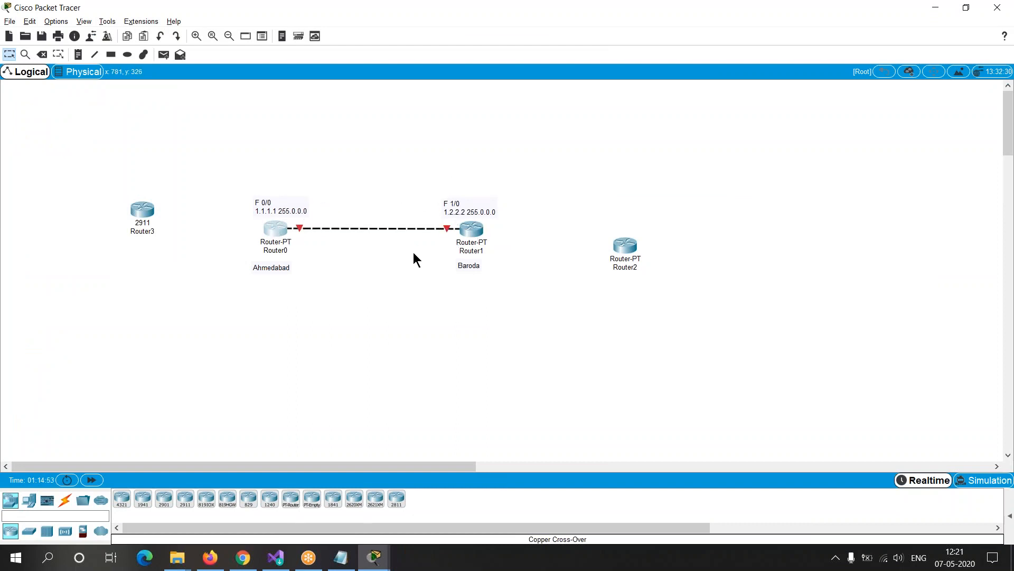
Step: Return to the Router1 command line and run show ip route at the R1# prompt
{"action": "key", "text": "alt+Tab"}
{"action": "key", "text": "Return"}
{"action": "key", "text": "Return"}
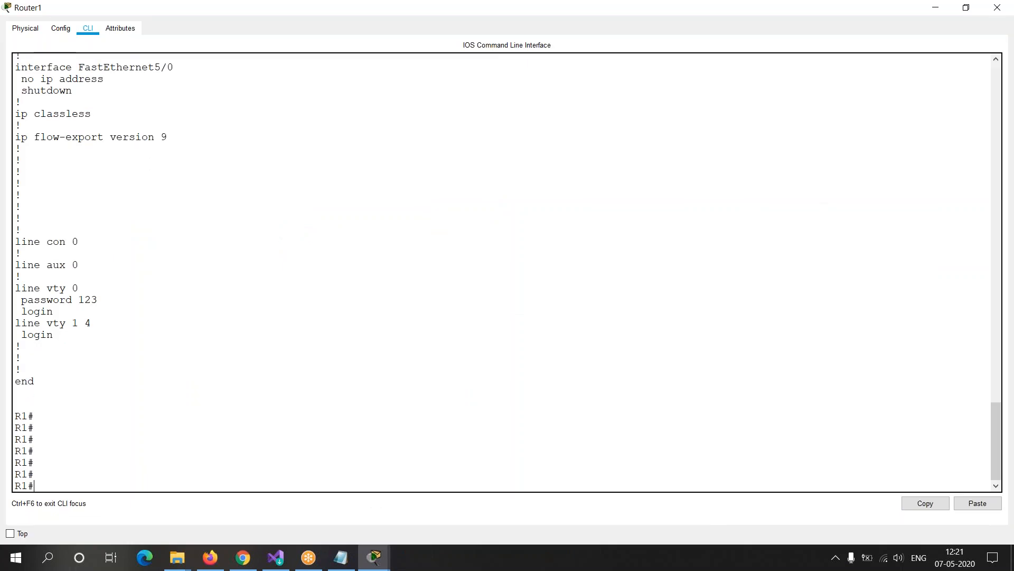
{"action": "type", "text": "show"}
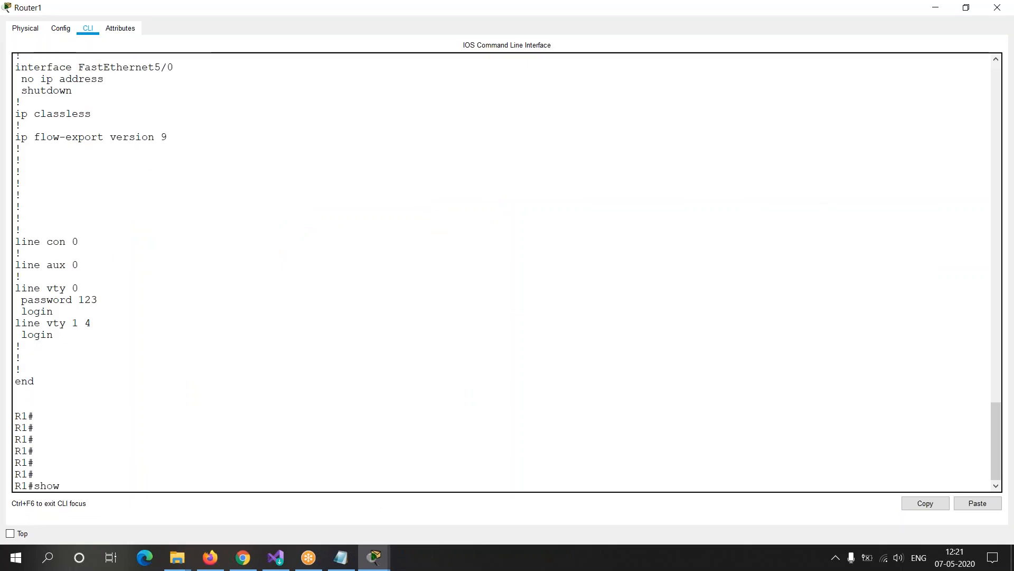
{"action": "type", "text": " ip route"}
{"action": "key", "text": "Return"}
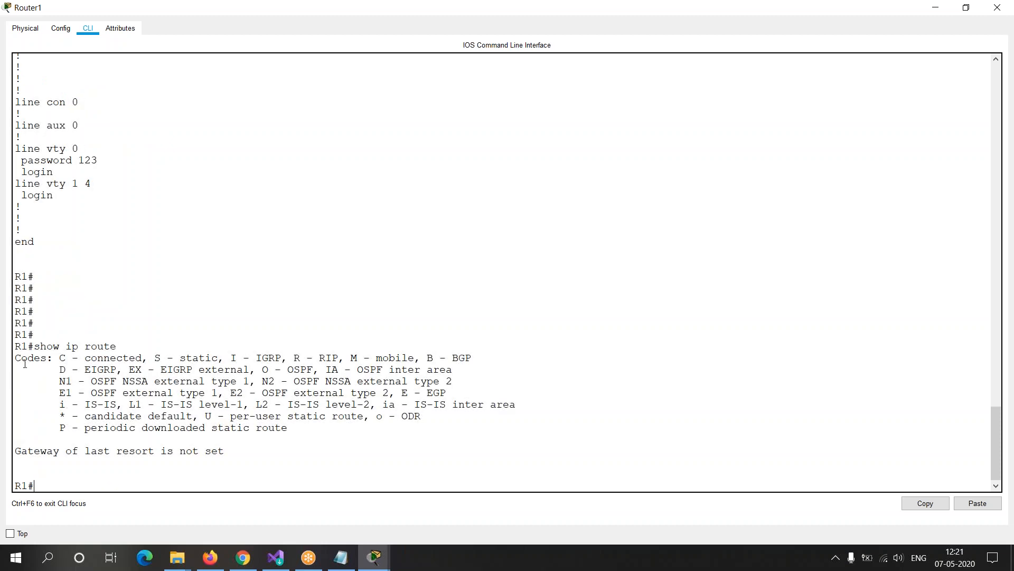
Step: Highlight the route code legend and the area below the gateway of last resort line in the show ip route output
{"action": "left_click_drag", "start_coordinate": [15, 358], "coordinate": [88, 471]}
{"action": "left_click", "coordinate": [37, 470]}
{"action": "left_click_drag", "start_coordinate": [17, 465], "coordinate": [176, 475]}
{"action": "left_click", "coordinate": [273, 473]}
Step: Open Router0's command line in a maximized window, enter global configuration mode and set the hostname to R0
{"action": "key", "text": "alt+Tab"}
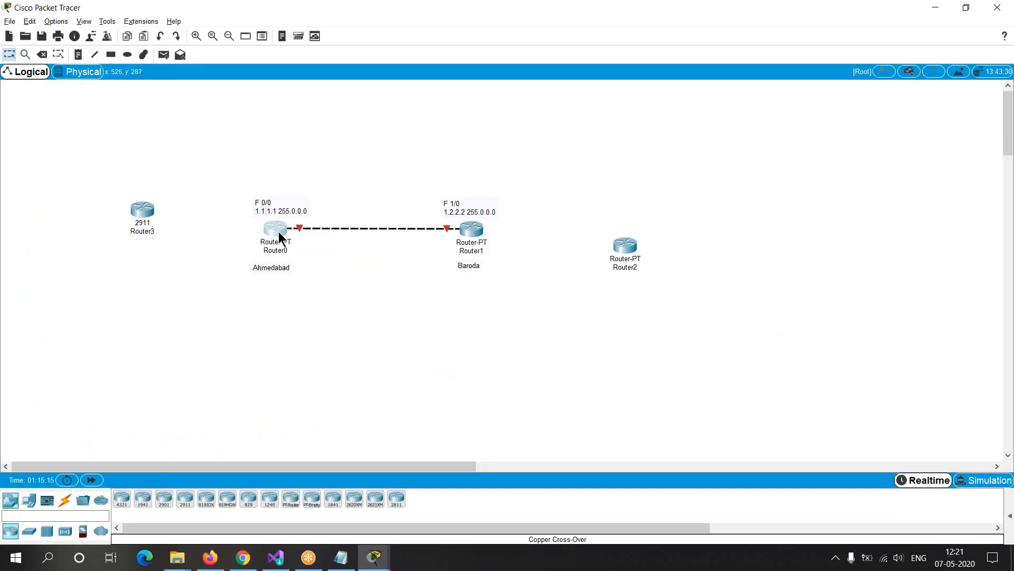
{"action": "left_click", "coordinate": [280, 236]}
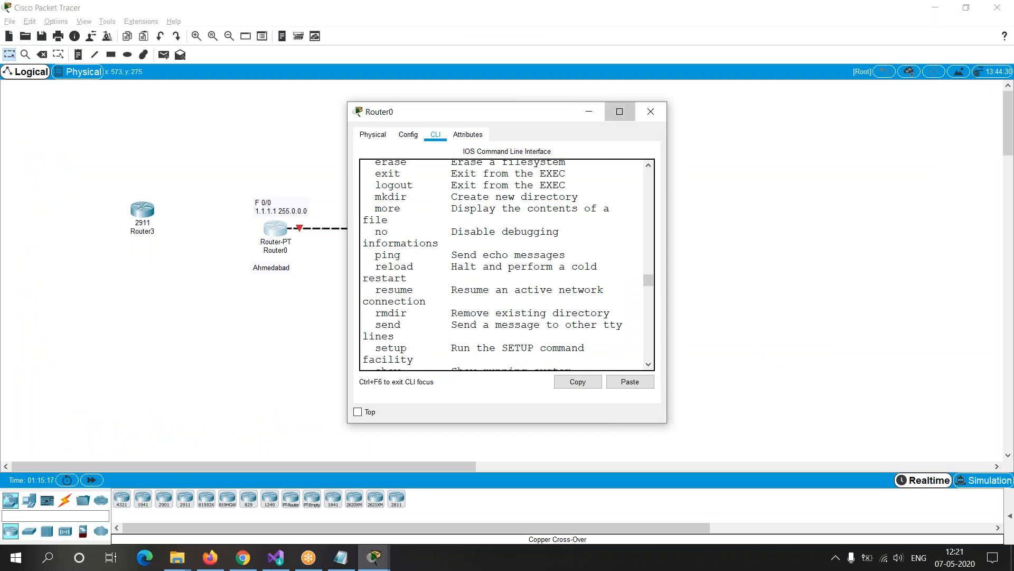
{"action": "left_click", "coordinate": [619, 111]}
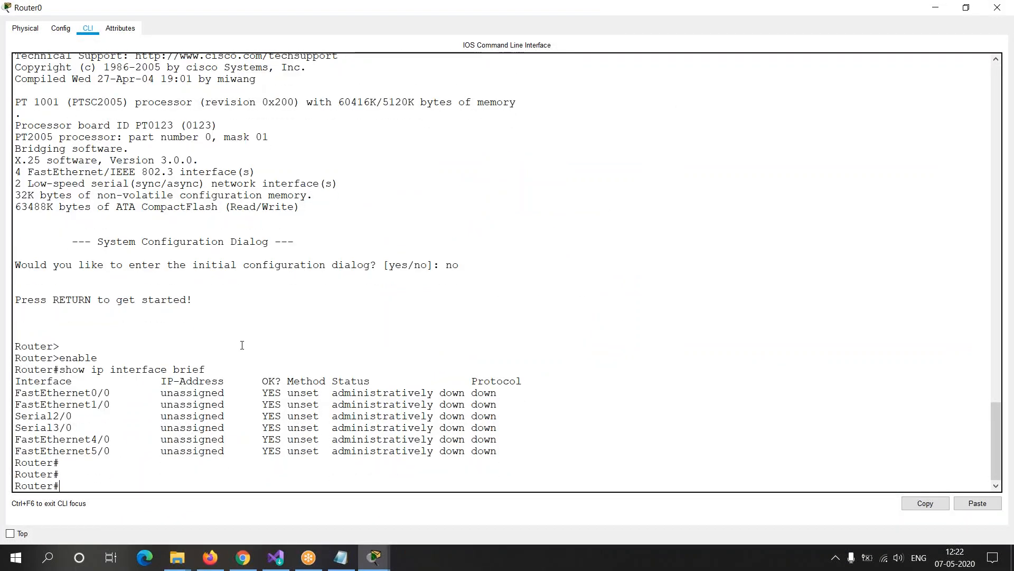
{"action": "type", "text": "conf t"}
{"action": "key", "text": "Return"}
{"action": "type", "text": "ho R0"}
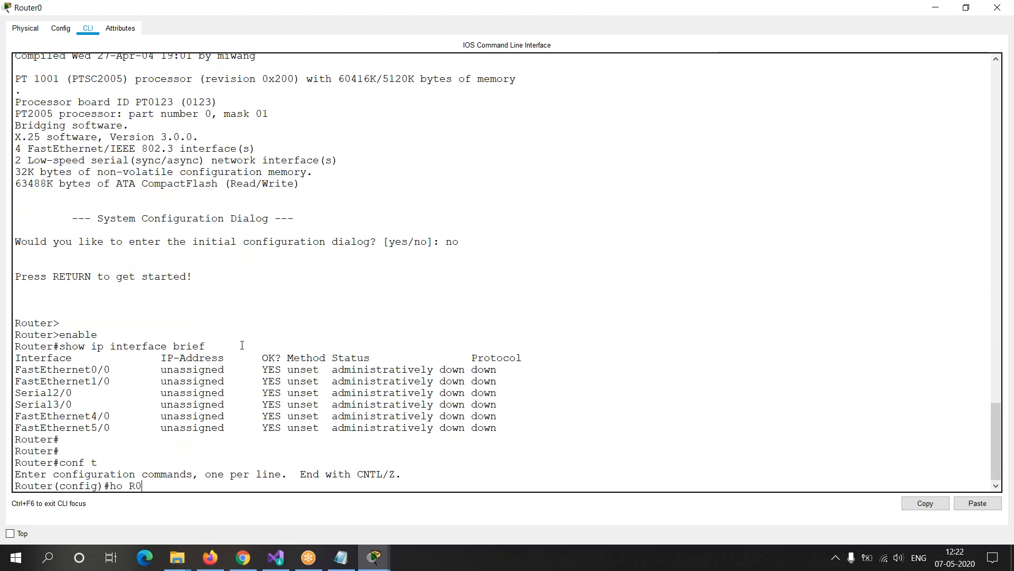
{"action": "key", "text": "Return"}
Step: Assign IP address 1.1.1.1 with mask 255.0.0.0 to interface fa 0/0 on R0 and enable the interface with no sh
{"action": "type", "text": "int f"}
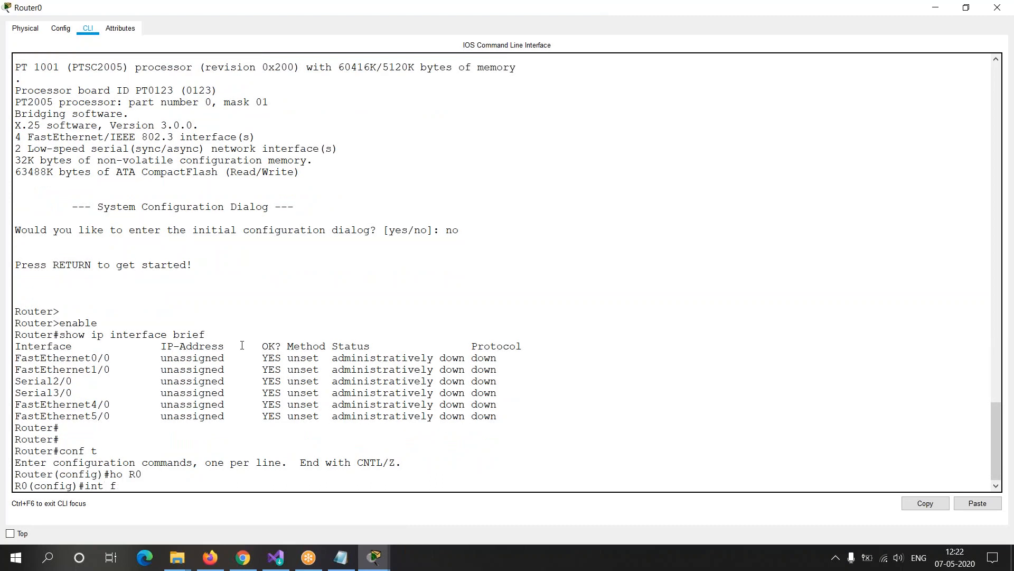
{"action": "type", "text": "a 0/0"}
{"action": "key", "text": "Return"}
{"action": "type", "text": "ip add 1.1.1.1 255.0.0.0"}
{"action": "key", "text": "Return"}
{"action": "type", "text": "no sh"}
{"action": "key", "text": "Return"}
Step: Exit interface and global configuration modes on R0 to return to the privileged R0# prompt
{"action": "type", "text": "exi"}
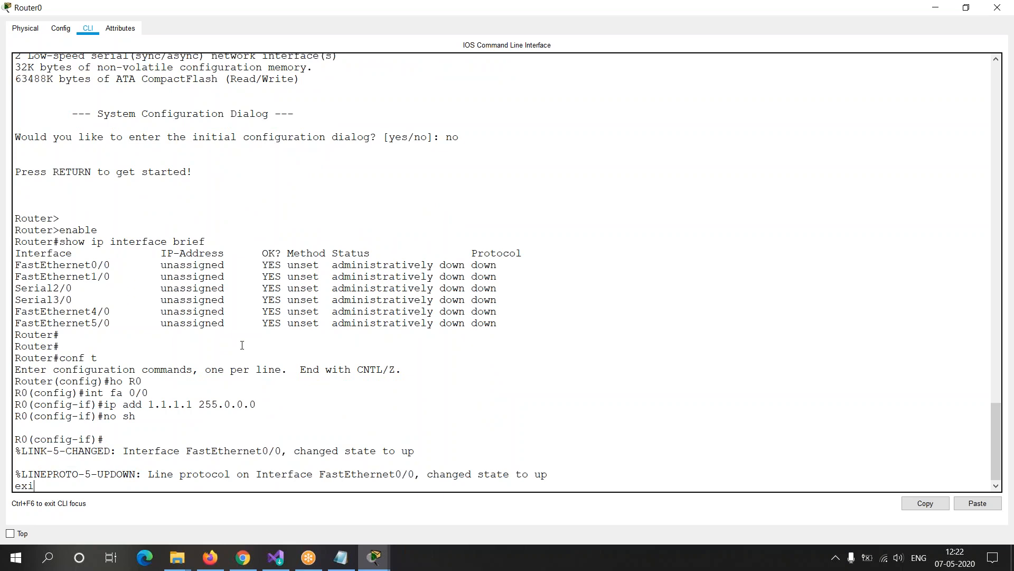
{"action": "type", "text": "t"}
{"action": "key", "text": "Return"}
{"action": "key", "text": "Return"}
{"action": "key", "text": "Return"}
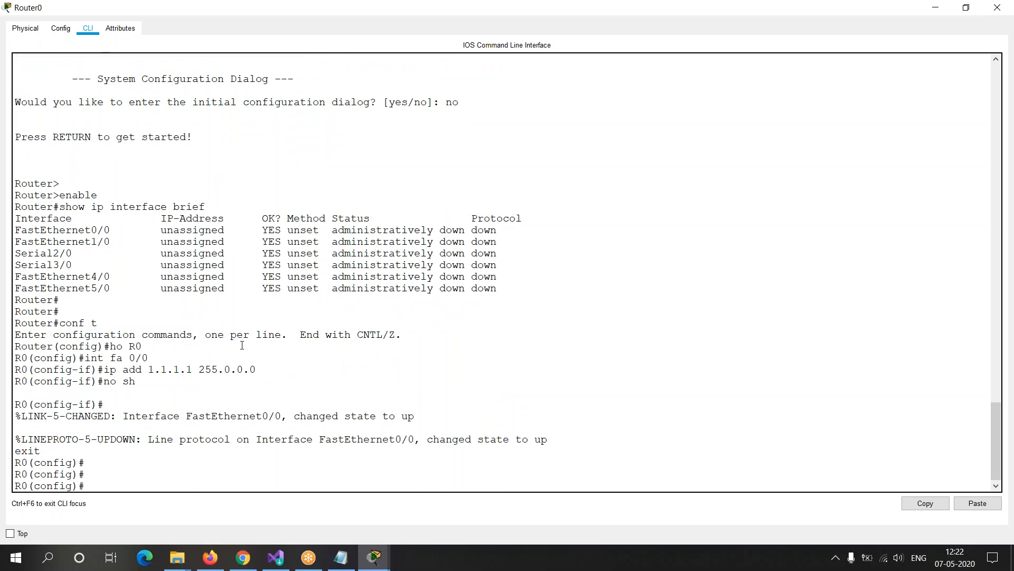
{"action": "type", "text": "!!exit"}
{"action": "key", "text": "Return"}
{"action": "key", "text": "Return"}
{"action": "key", "text": "Return"}
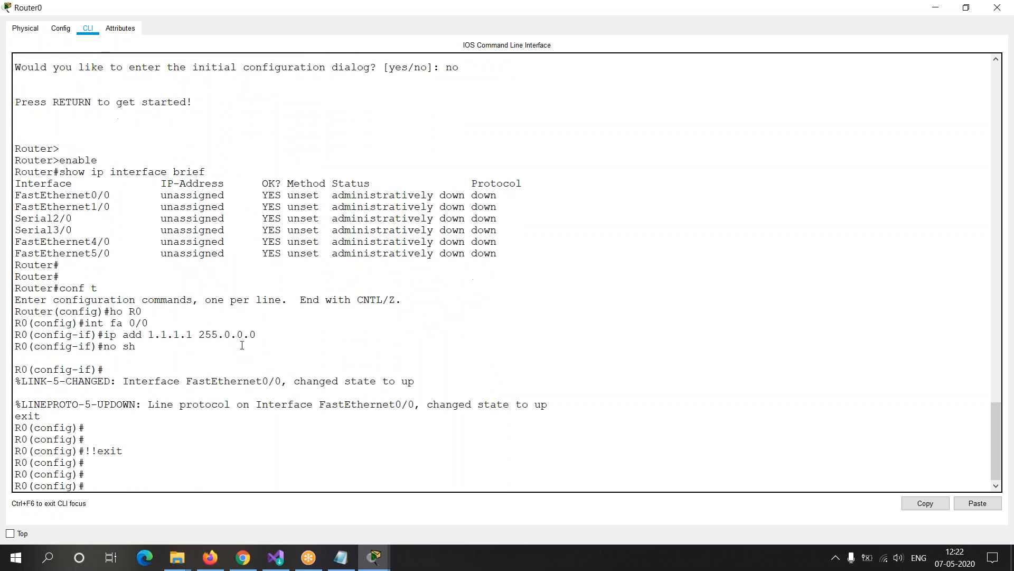
{"action": "type", "text": "exit"}
{"action": "key", "text": "Return"}
{"action": "key", "text": "Return"}
{"action": "key", "text": "Return"}
{"action": "key", "text": "Return"}
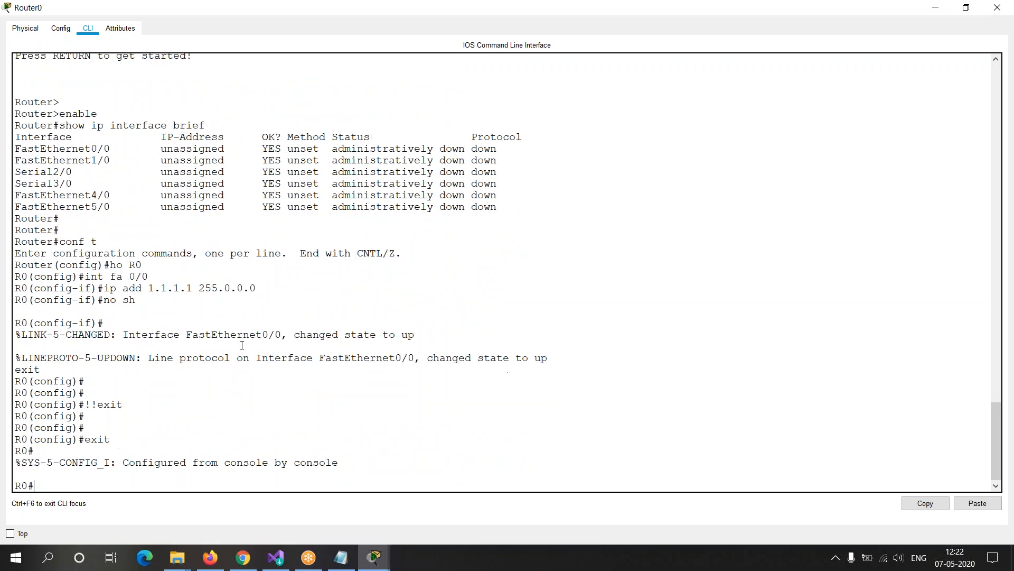
Step: Check the Router0–Router1 link in the topology, return to Router1 and rerun show ip route
{"action": "key", "text": "alt+Tab"}
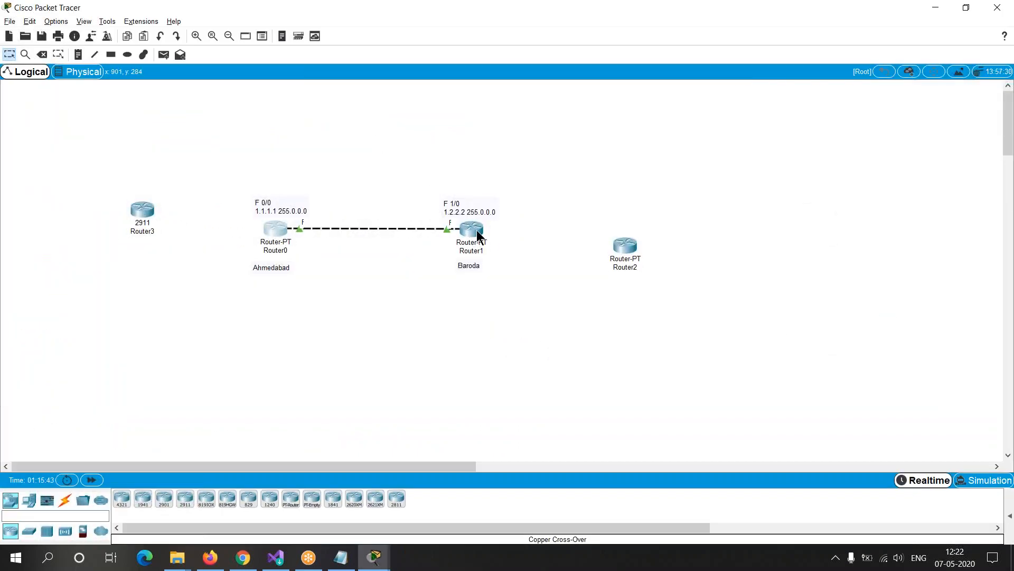
{"action": "key", "text": "alt+Tab"}
{"action": "key", "text": "Tab"}
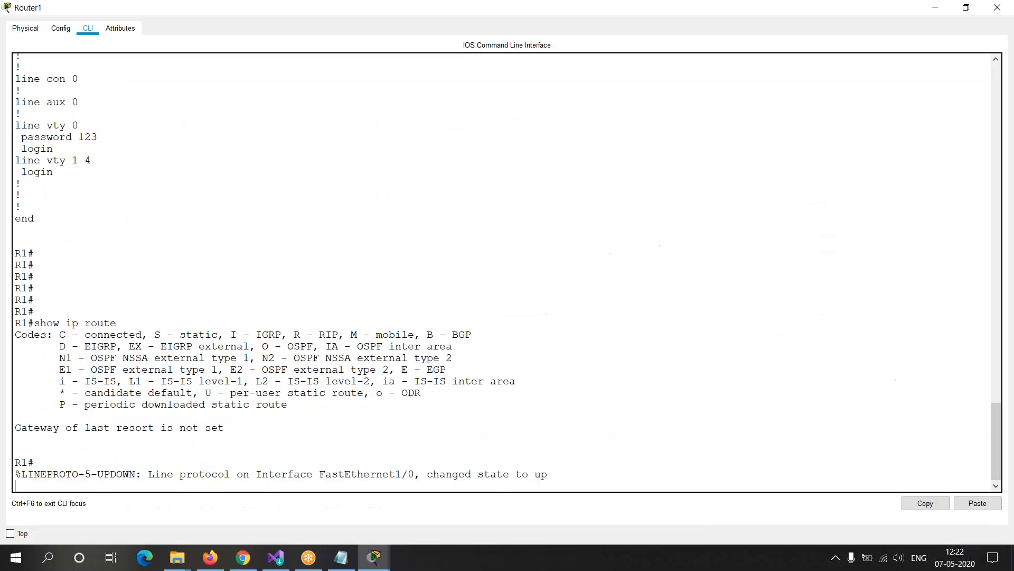
{"action": "left_click_drag", "start_coordinate": [248, 460], "coordinate": [525, 455]}
{"action": "key", "text": "Return"}
{"action": "key", "text": "Return"}
{"action": "key", "text": "Return"}
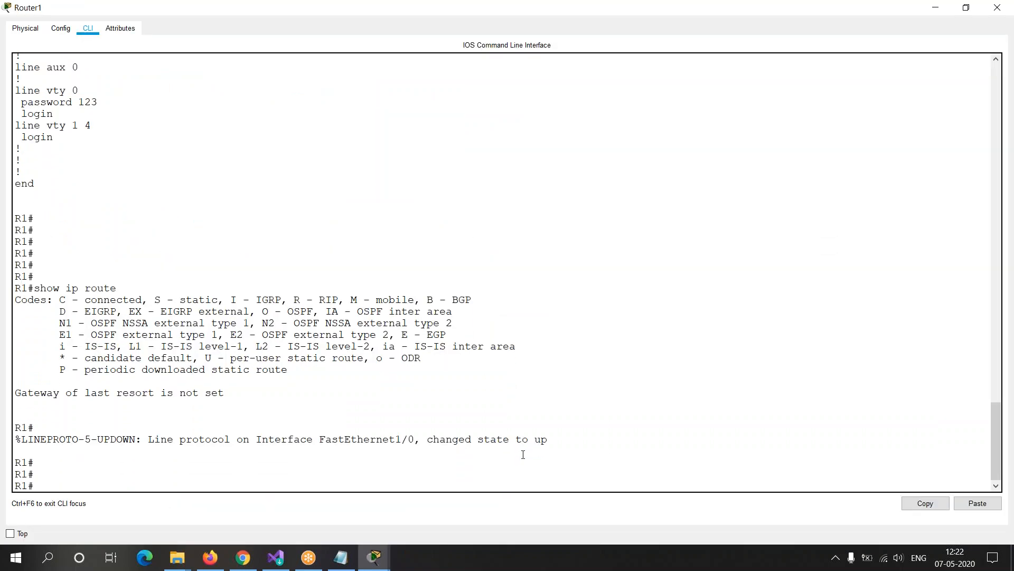
{"action": "key", "text": "Up"}
{"action": "type", "text": "1"}
{"action": "key", "text": "BackSpace"}
{"action": "key", "text": "Return"}
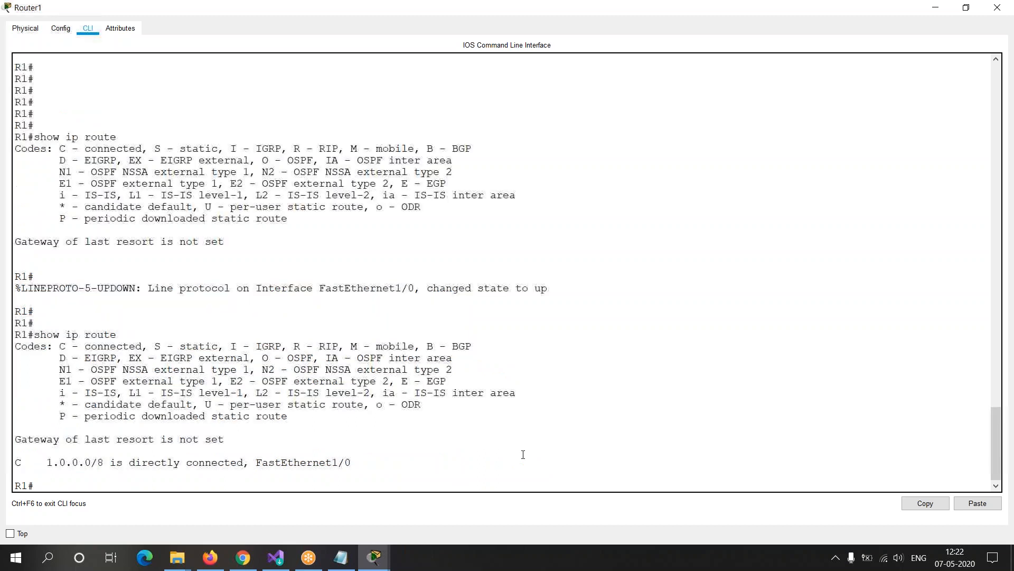
Step: Examine the C code, its meaning in the legend, and the directly connected 1.0.0.0/8 entry with its FastEthernet1/0 interface
{"action": "left_click_drag", "start_coordinate": [15, 461], "coordinate": [23, 461]}
{"action": "left_click", "coordinate": [23, 462]}
{"action": "left_click_drag", "start_coordinate": [60, 346], "coordinate": [142, 346]}
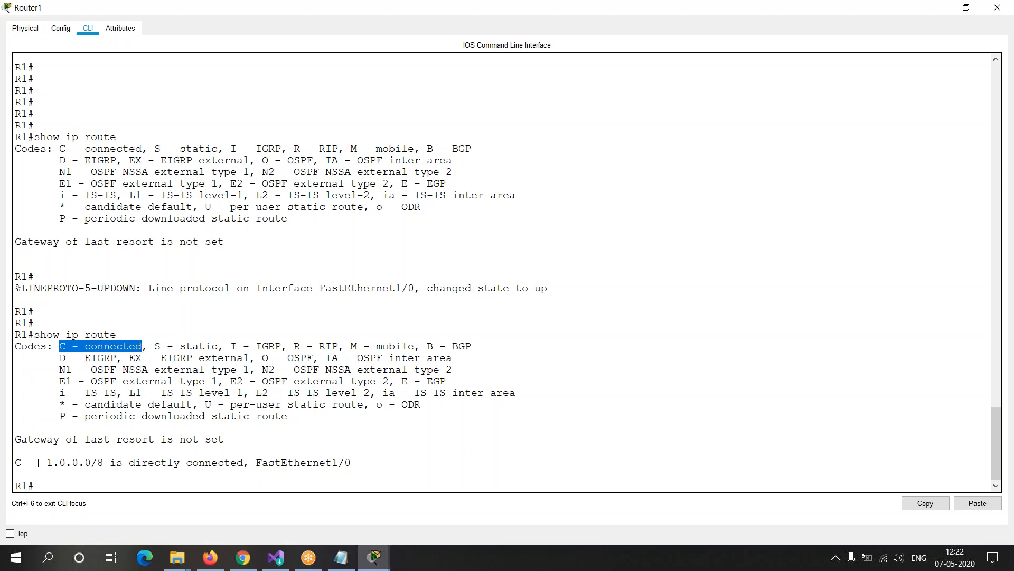
{"action": "left_click_drag", "start_coordinate": [33, 462], "coordinate": [15, 463]}
{"action": "left_click_drag", "start_coordinate": [15, 347], "coordinate": [344, 417]}
{"action": "left_click", "coordinate": [344, 417]}
{"action": "left_click_drag", "start_coordinate": [47, 463], "coordinate": [359, 469]}
{"action": "left_click", "coordinate": [258, 463]}
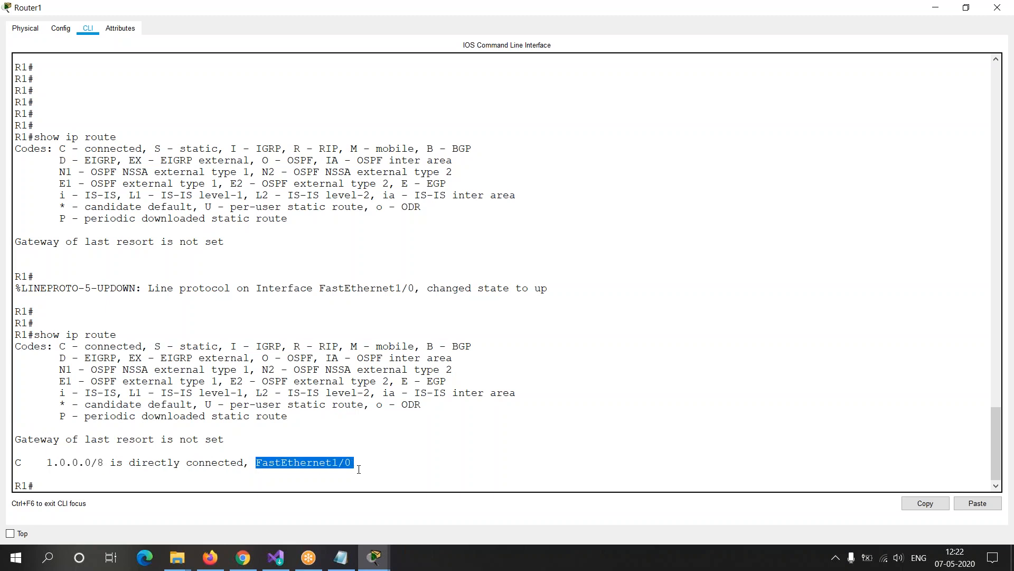
Step: Switch to the topology and move Router1 and its F 1/0 address label slightly up and to the right
{"action": "key", "text": "alt+Tab"}
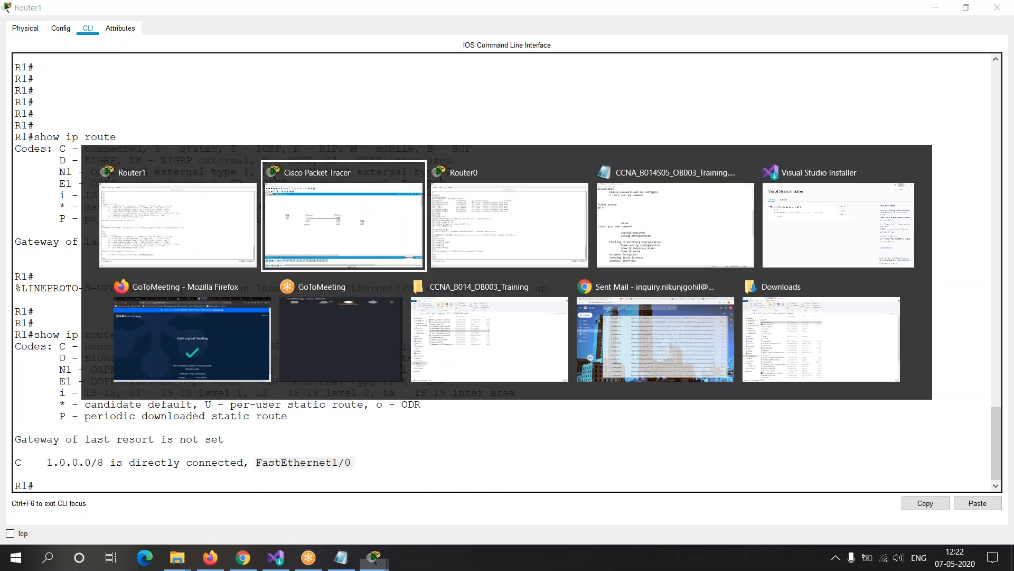
{"action": "mouse_move", "coordinate": [468, 233]}
{"action": "left_mouse_down"}
{"action": "mouse_move", "coordinate": [481, 230]}
{"action": "mouse_move", "coordinate": [472, 228]}
{"action": "mouse_move", "coordinate": [474, 195]}
{"action": "mouse_move", "coordinate": [477, 228]}
{"action": "left_mouse_up"}
{"action": "left_click", "coordinate": [459, 205]}
{"action": "left_click", "coordinate": [358, 284]}
Step: Return to Router1's command line and highlight the 1.0.0.0/8 directly connected route entry
{"action": "key", "text": "alt+Tab"}
{"action": "key", "text": "alt+Tab"}
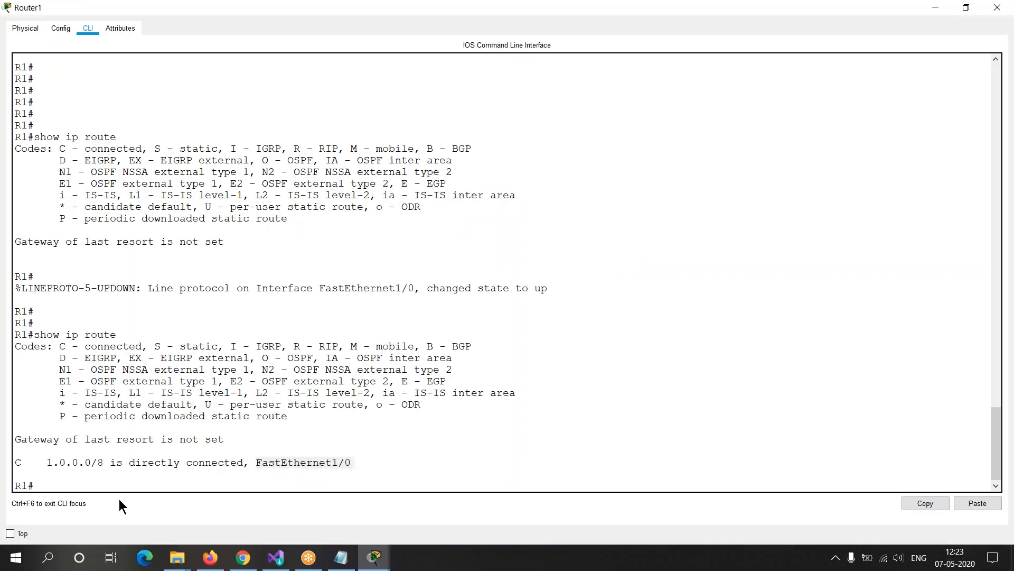
{"action": "left_click_drag", "start_coordinate": [47, 463], "coordinate": [210, 478]}
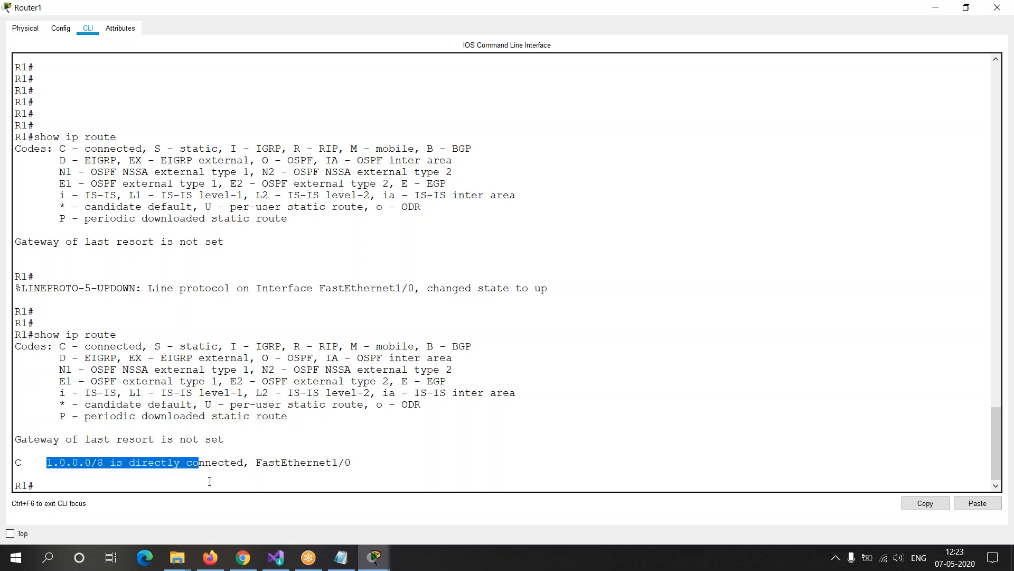
{"action": "left_click", "coordinate": [210, 481]}
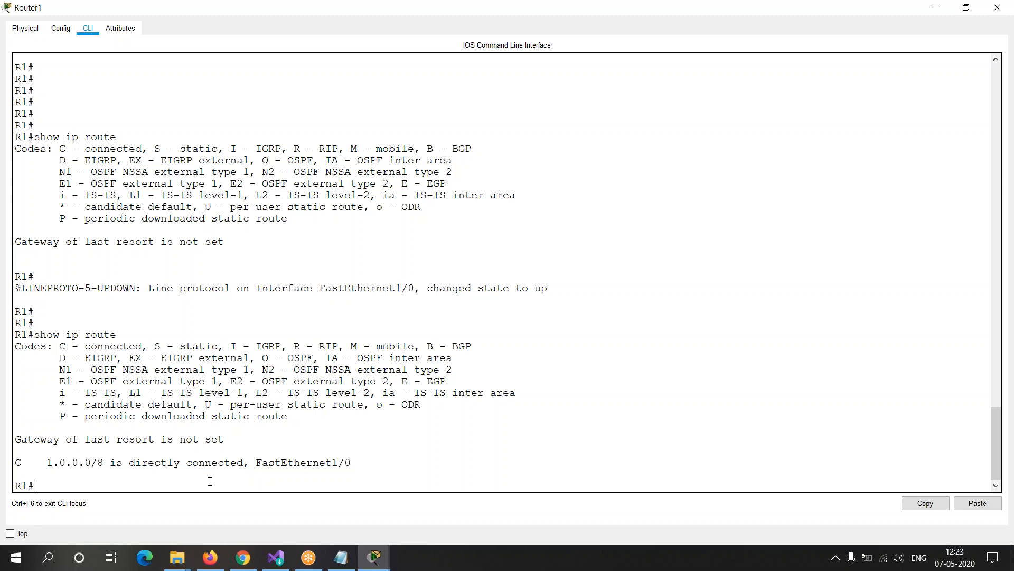
Step: Switch back to the topology and move Router0 and its F 0/0 address label slightly upward
{"action": "key", "text": "alt+Tab"}
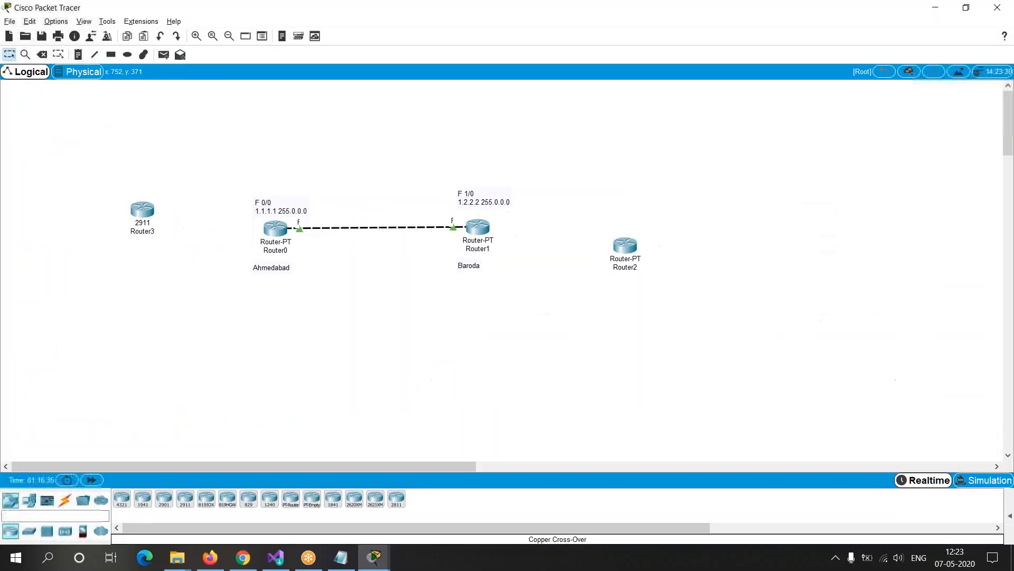
{"action": "left_click_drag", "start_coordinate": [281, 233], "coordinate": [284, 197]}
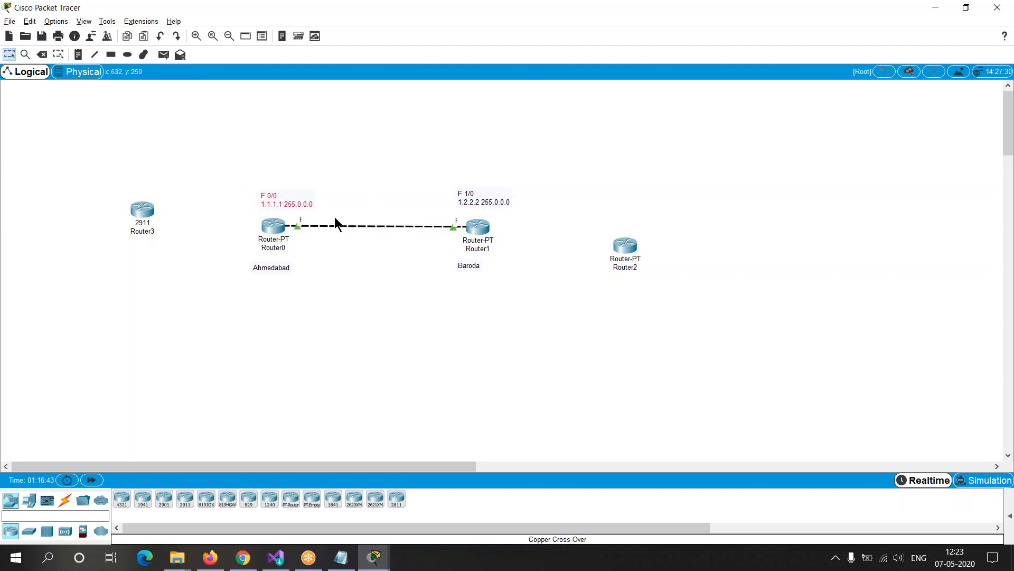
{"action": "left_click", "coordinate": [338, 277]}
{"action": "key", "text": "alt+Tab"}
{"action": "key", "text": "alt+Tab"}
{"action": "key", "text": "alt+Tab"}
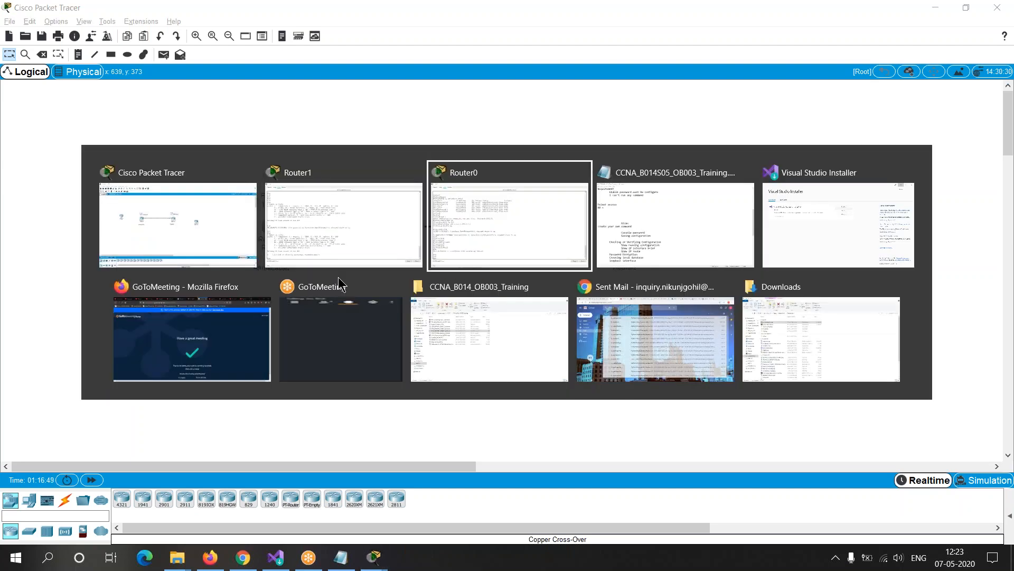
{"action": "key", "text": "alt+Tab"}
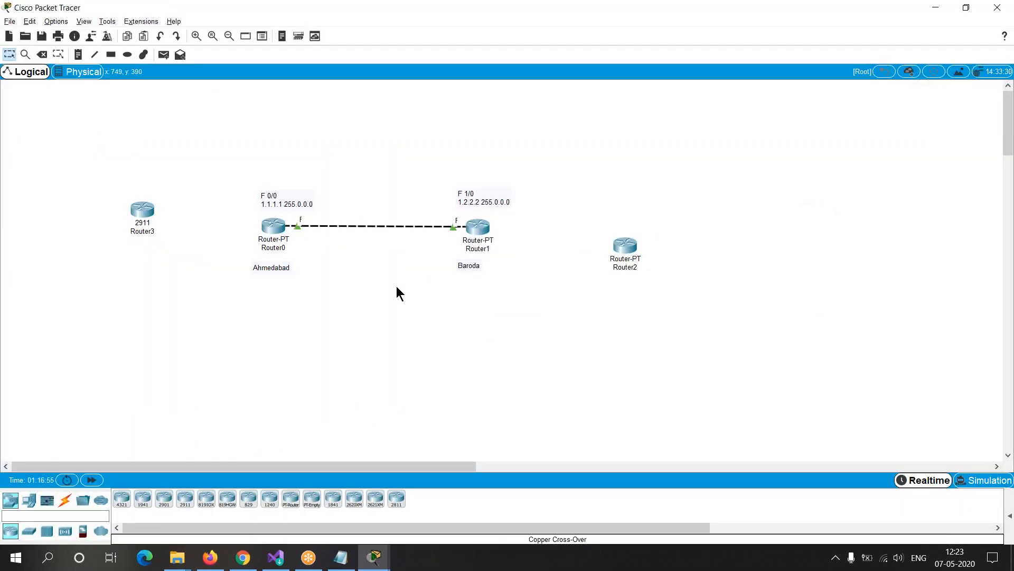
{"action": "key", "text": "alt+Tab"}
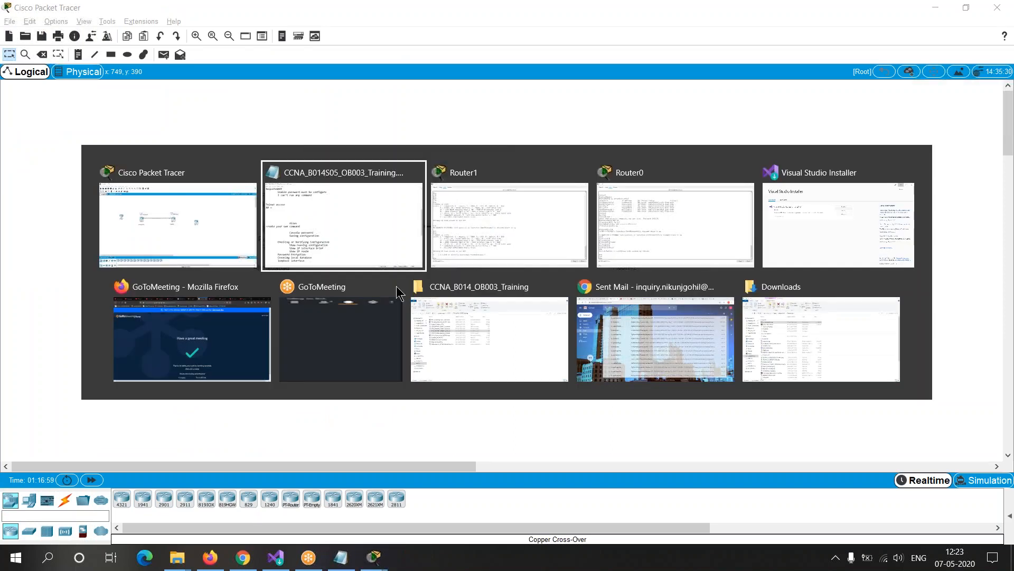
{"action": "key", "text": "Down"}
{"action": "key", "text": "Left"}
{"action": "key", "text": "Up"}
{"action": "key", "text": "Right"}
{"action": "key", "text": "Down"}
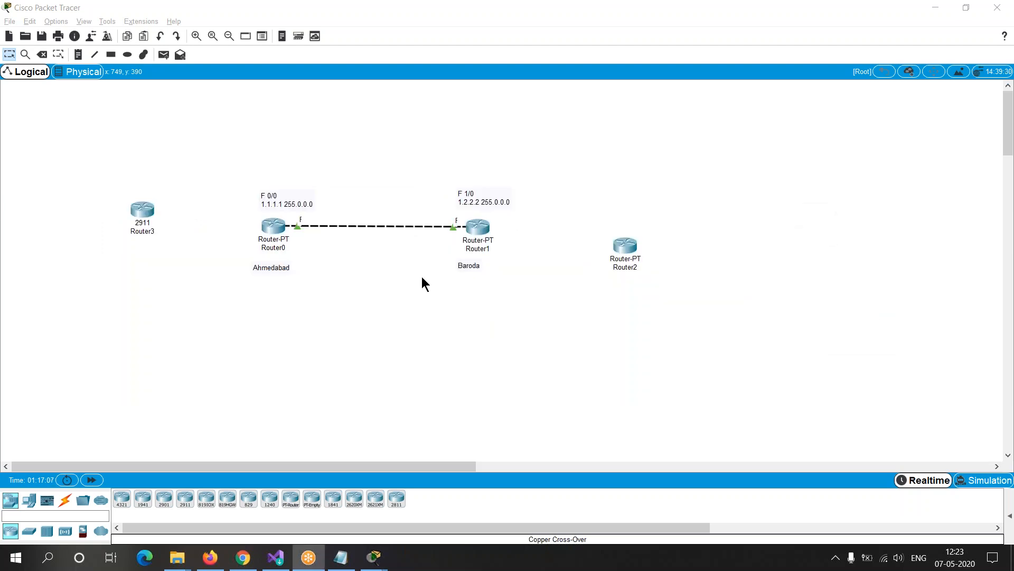